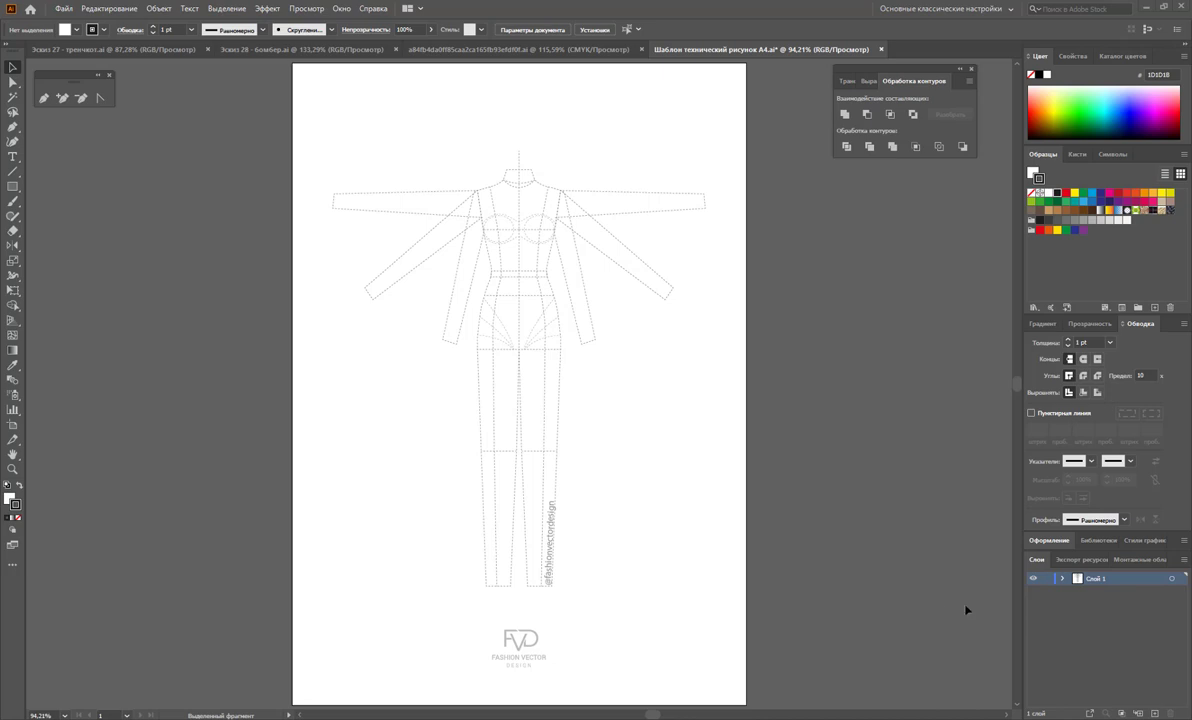
Delete the left arm paths from the dashed croquis.
left_click(13, 82)
mouse_move(303, 142)
left_mouse_down()
mouse_move(358, 344)
mouse_move(352, 328)
left_mouse_up()
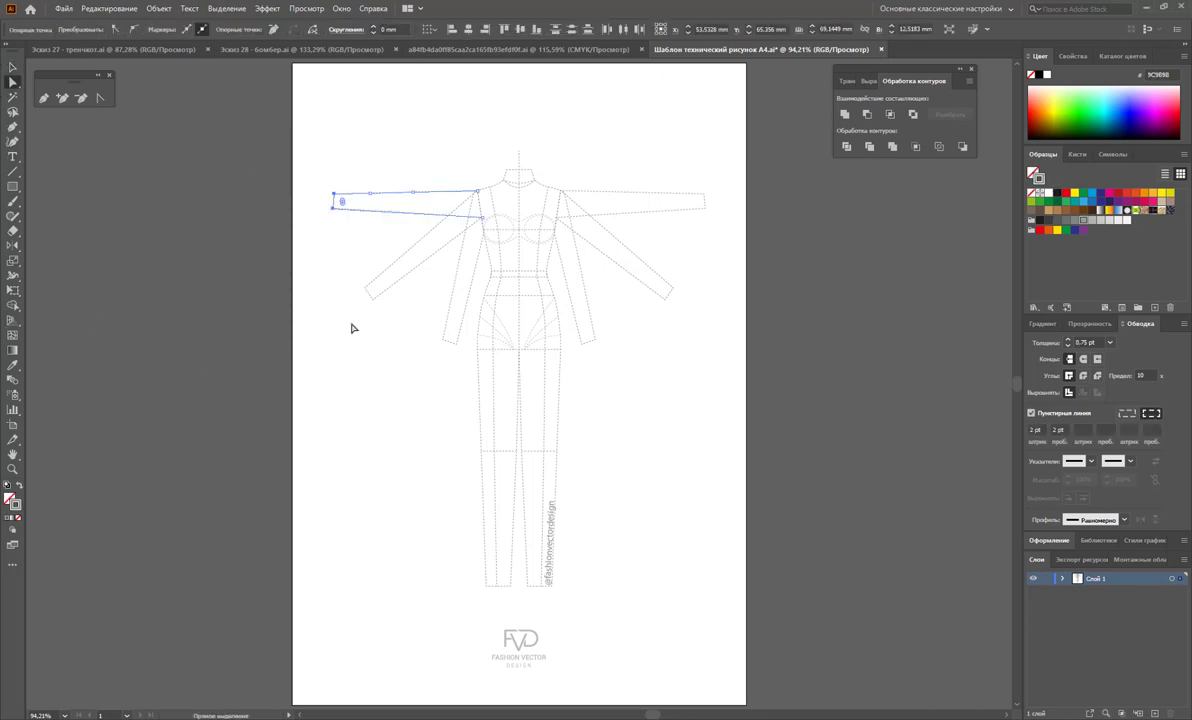
key("Delete")
left_click_drag(346, 184, 405, 340)
key("Delete")
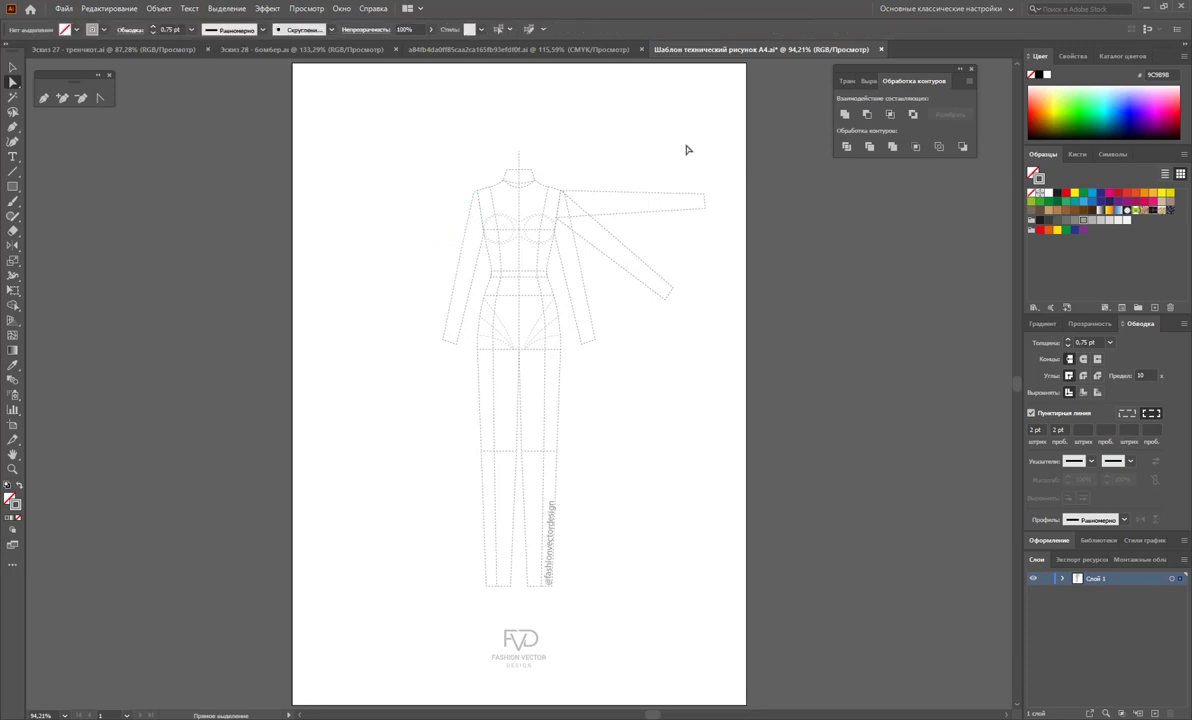
Delete the right arm paths and lock the croquis layer.
left_click_drag(686, 149, 624, 340)
key("Delete")
left_click(13, 67)
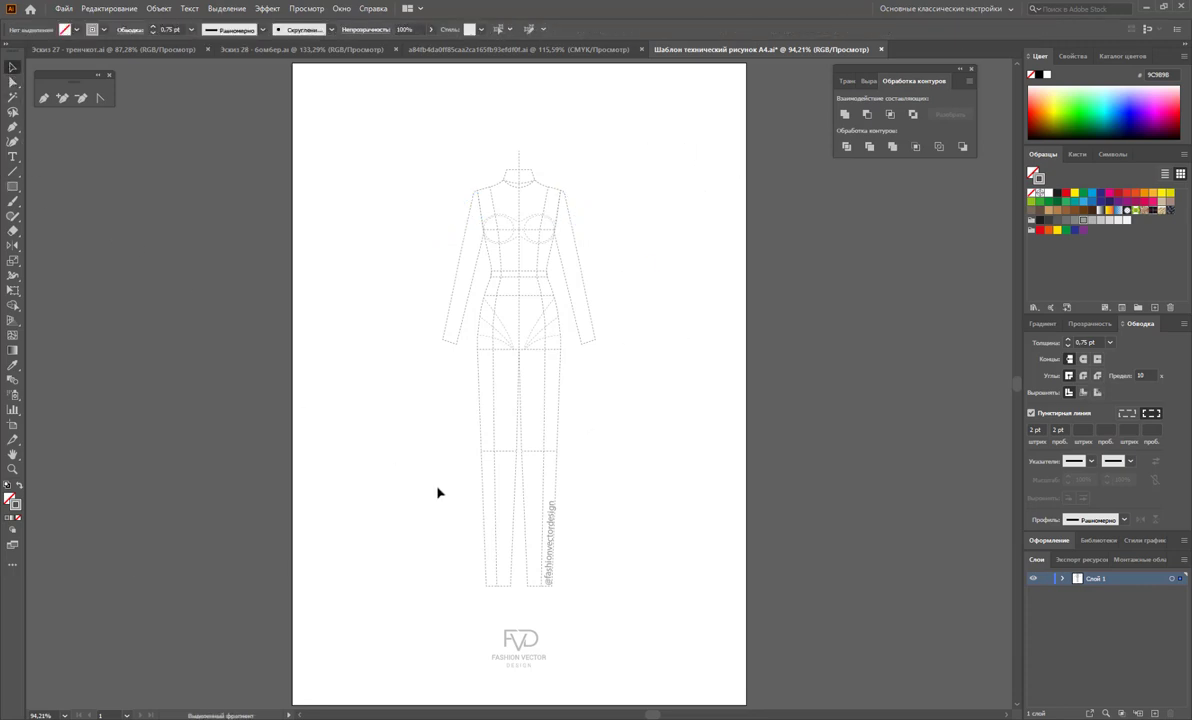
left_click(1048, 578)
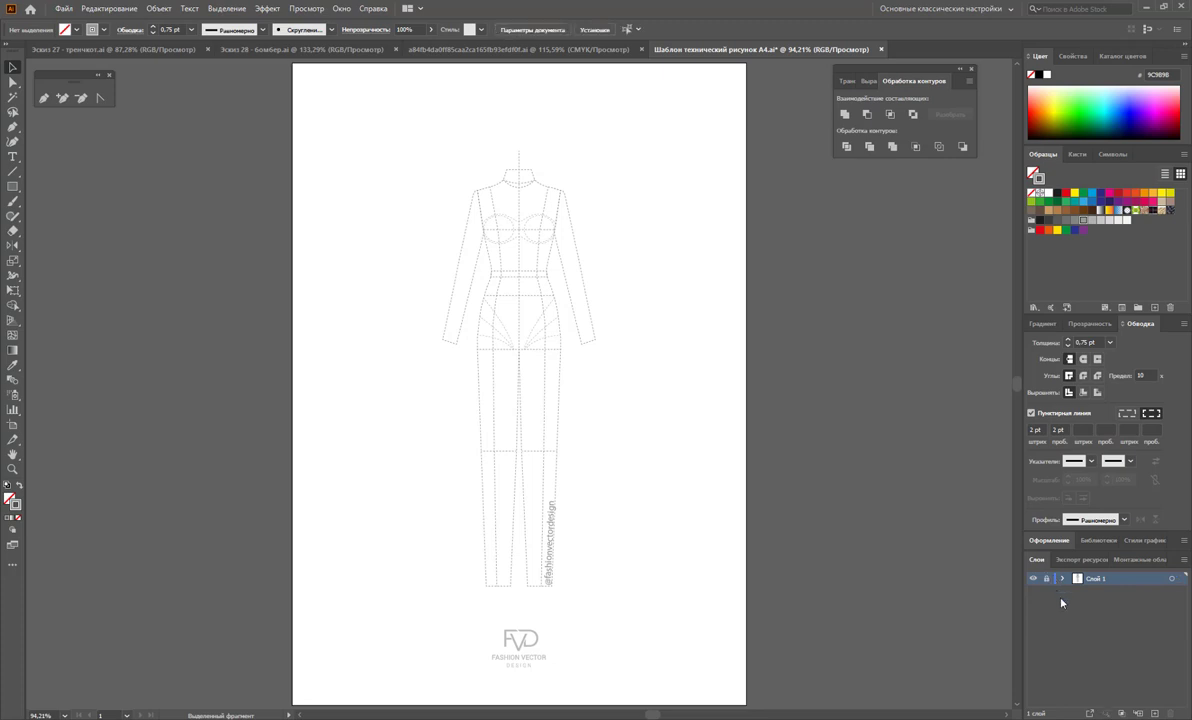
Add Слой 2 above the croquis with a solid near-black 1 pt Pencil stroke.
left_click(1155, 713)
left_click(44, 98)
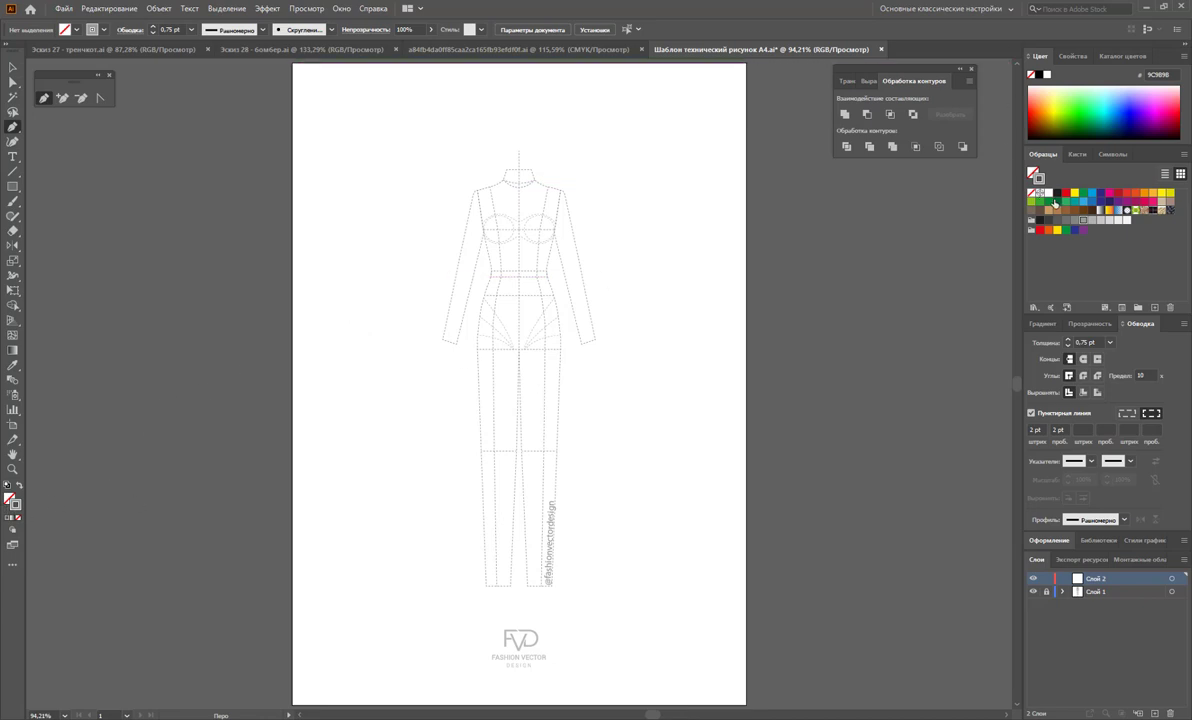
left_click(1057, 195)
left_click(1031, 412)
left_click(1109, 343)
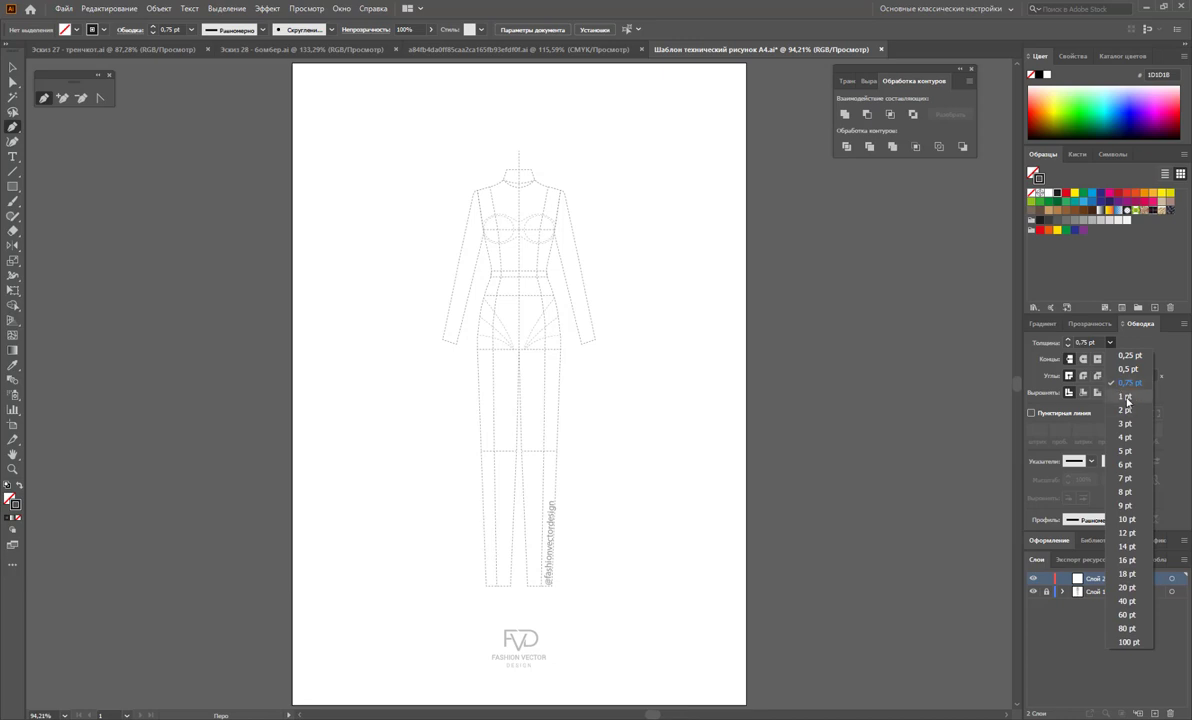
left_click(1045, 374)
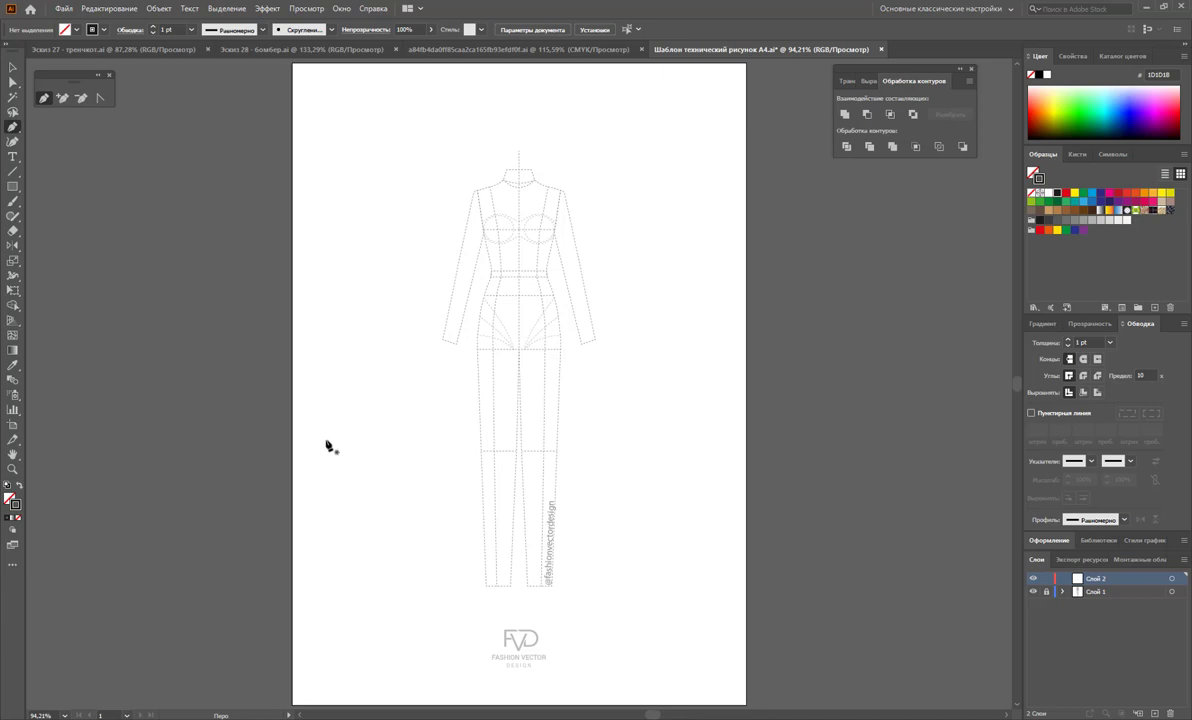
left_click(13, 470)
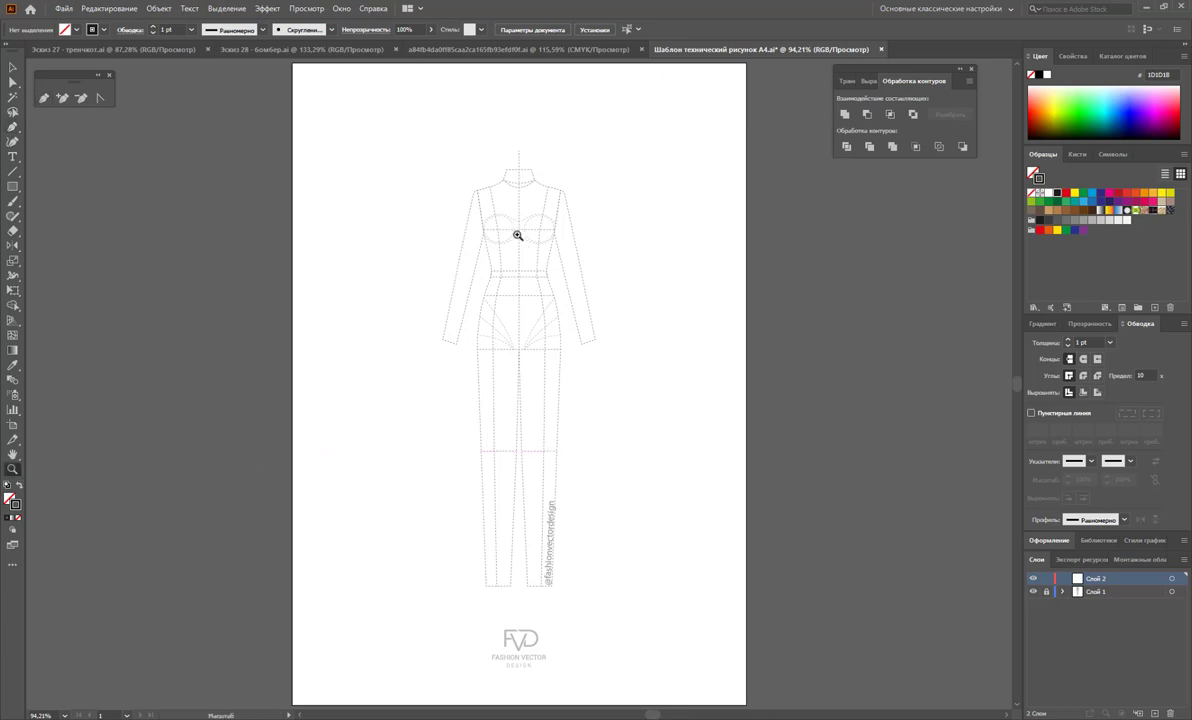
Zoom in and start the panel outline from the waist centre to a sharp shoulder point.
left_click_drag(445, 160, 613, 593)
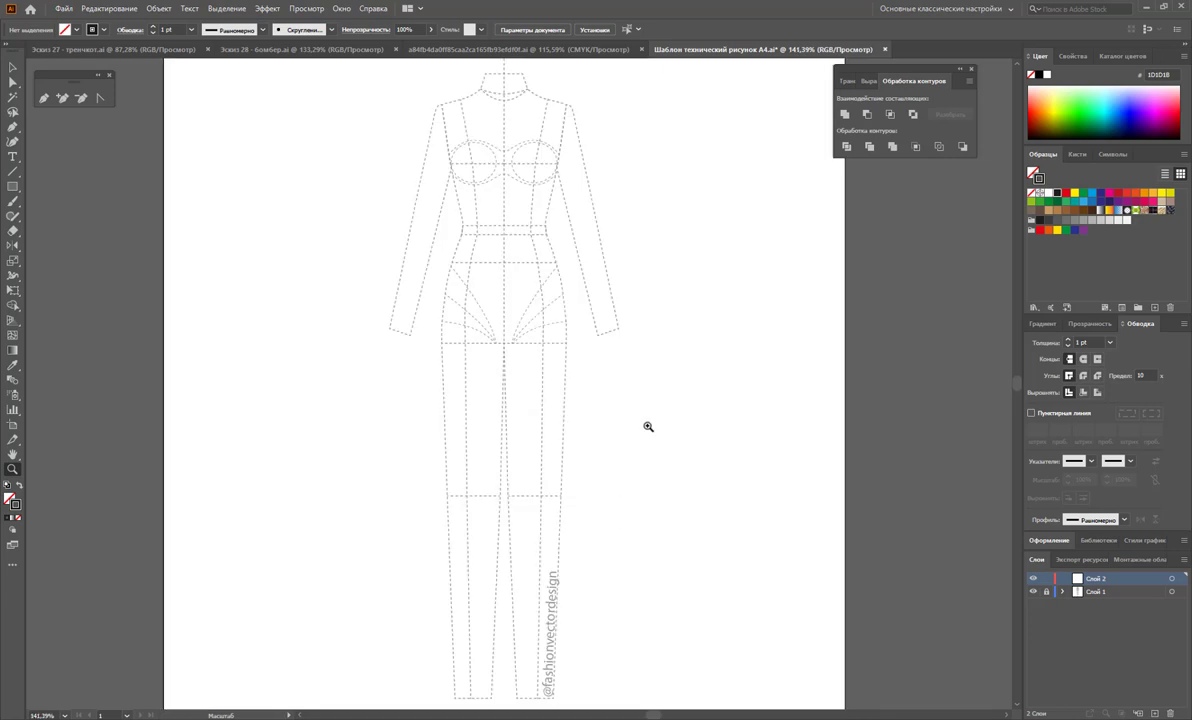
left_click(43, 97)
left_click(505, 225)
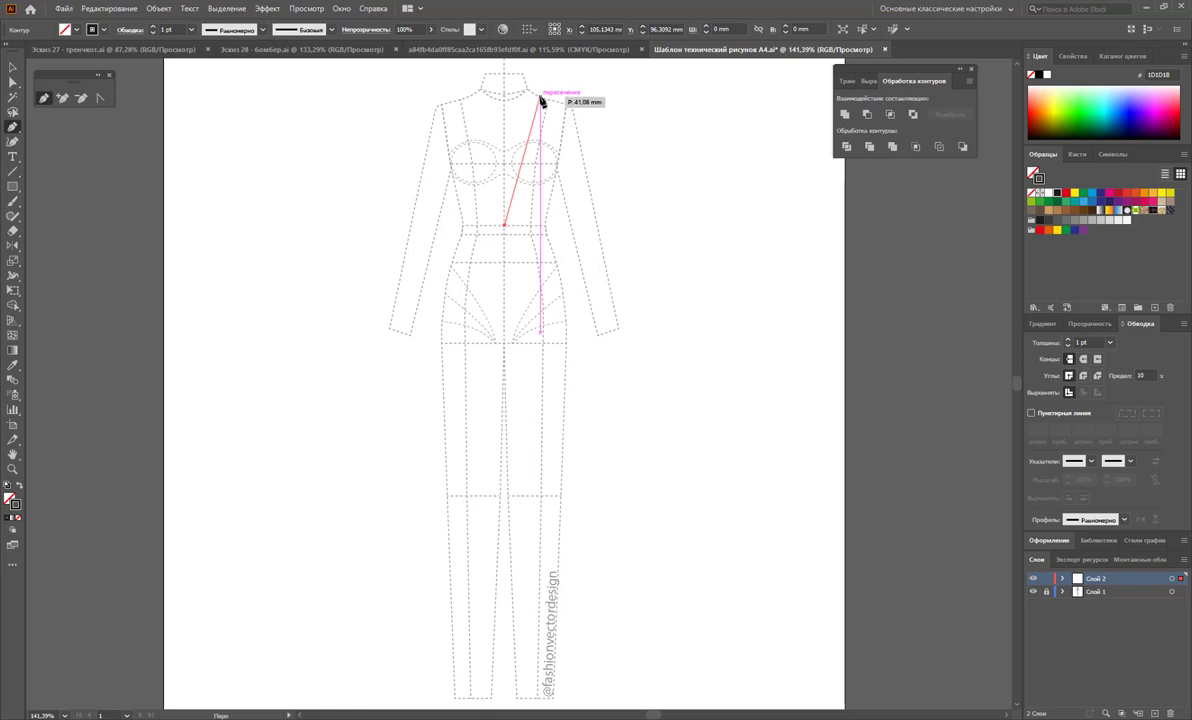
left_click_drag(541, 101, 557, 88)
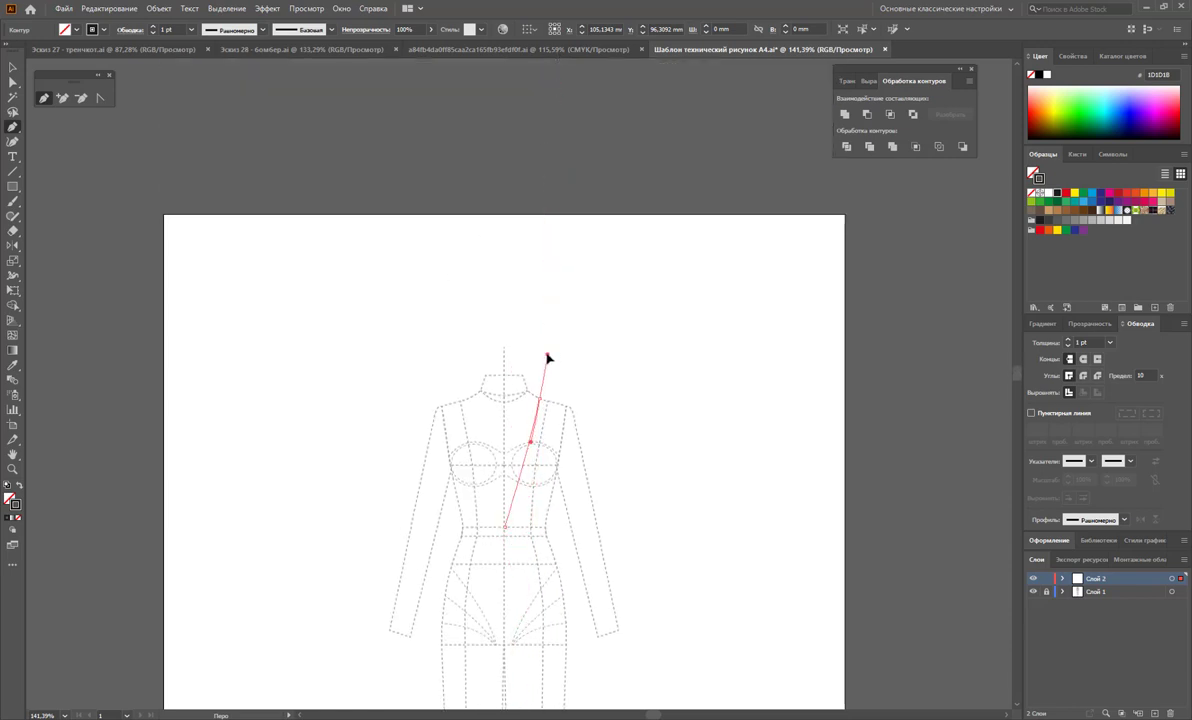
left_click_drag(557, 88, 547, 355)
scroll(592, 341, "down", 2)
scroll(617, 372, "down", 2)
scroll(583, 229, "down", 1)
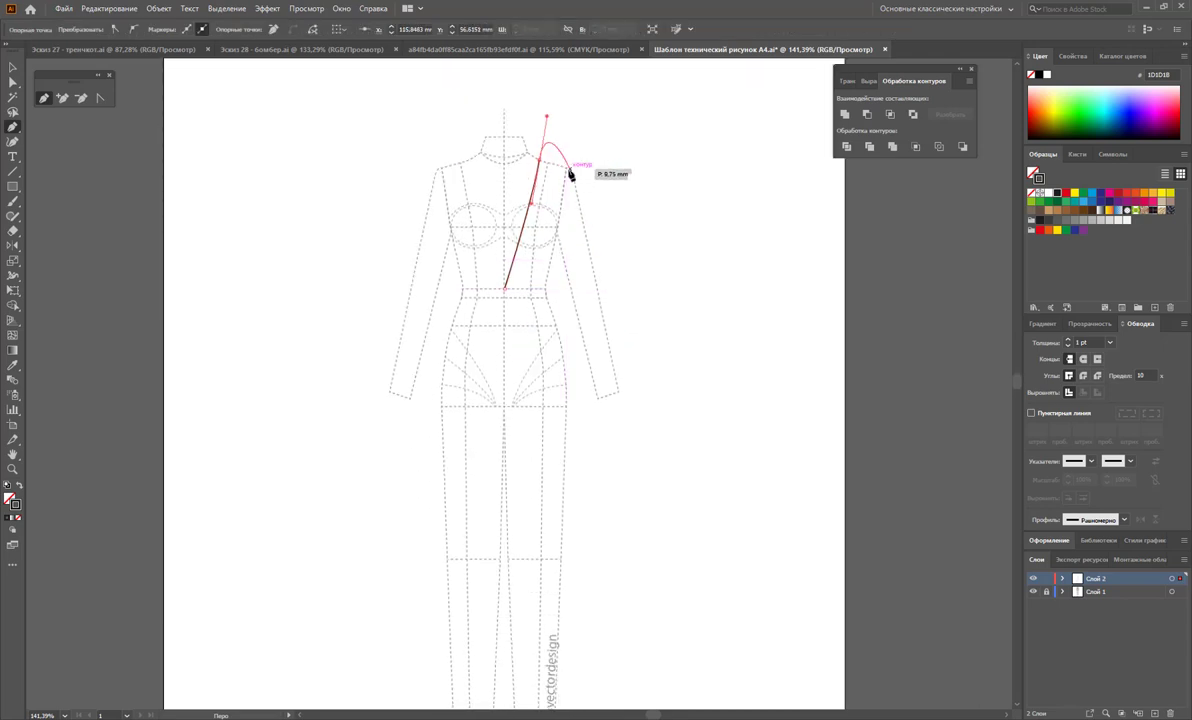
Add the outer shoulder and side waist points and close the panel at the waist centre.
left_click(568, 170)
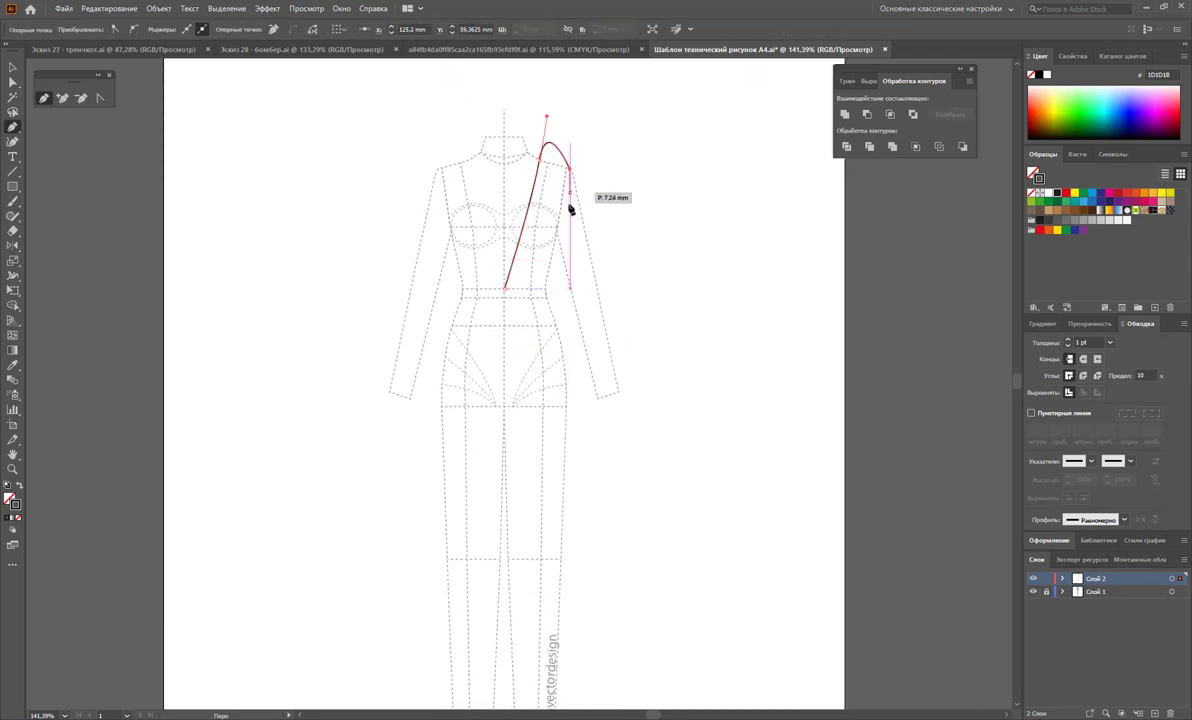
left_click(550, 276)
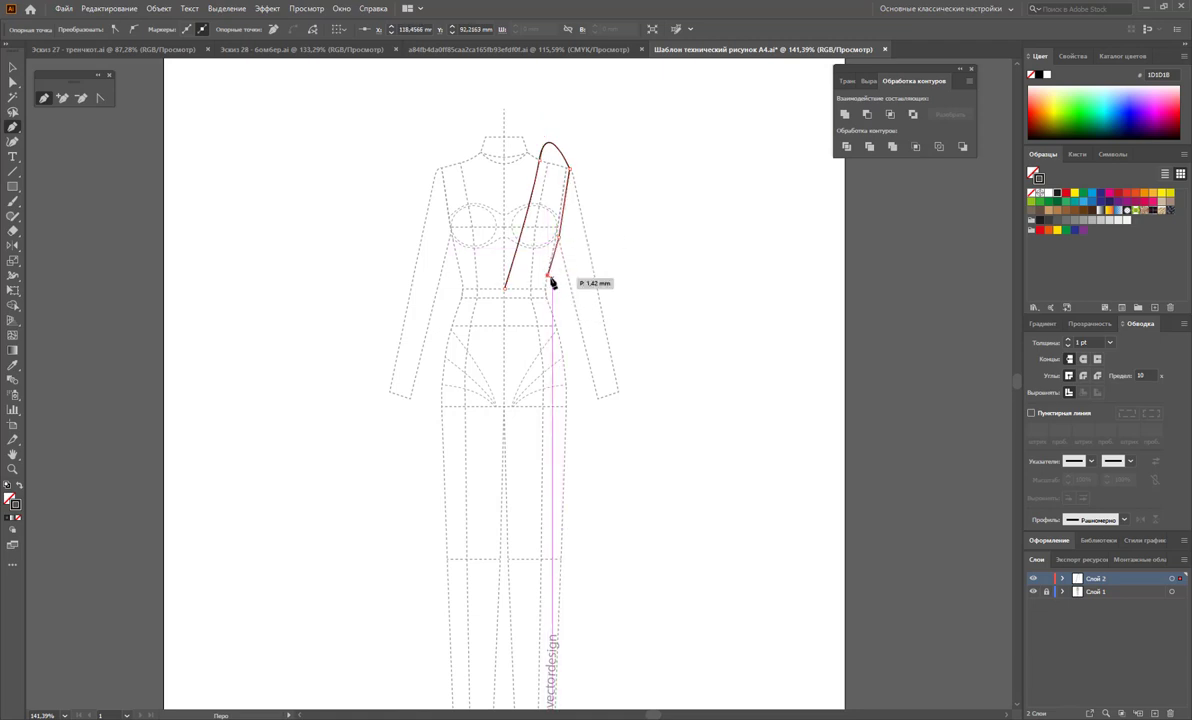
key("ctrl+z")
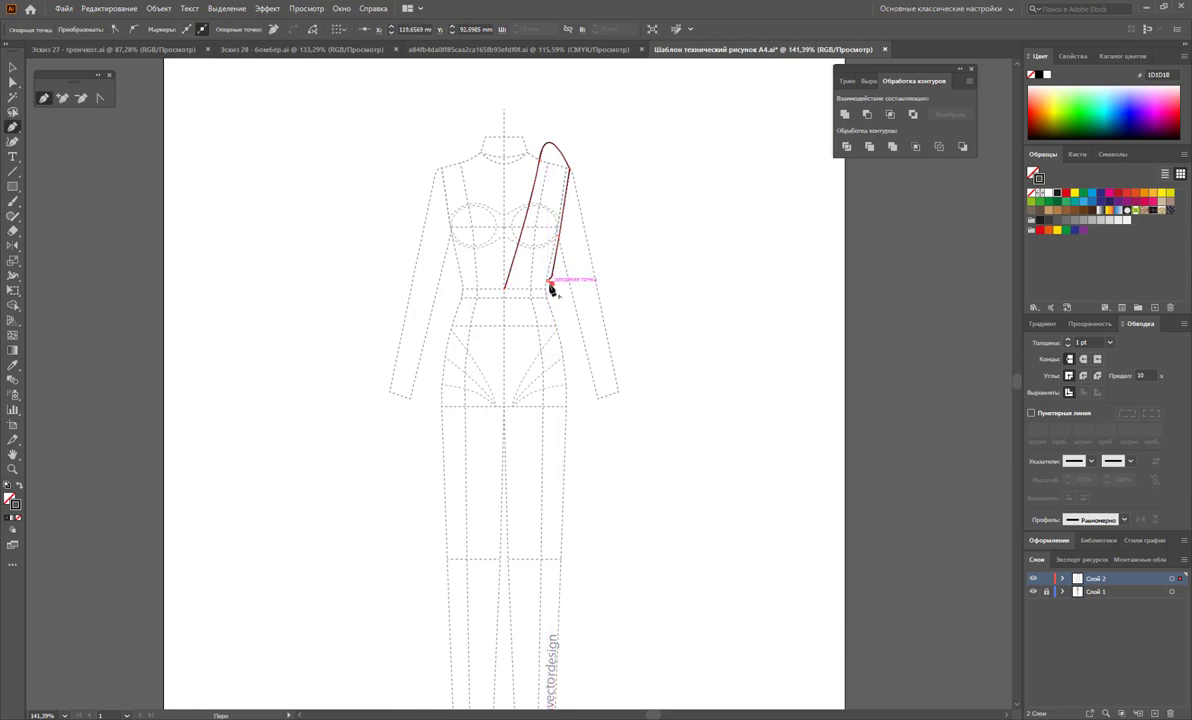
left_click(548, 286)
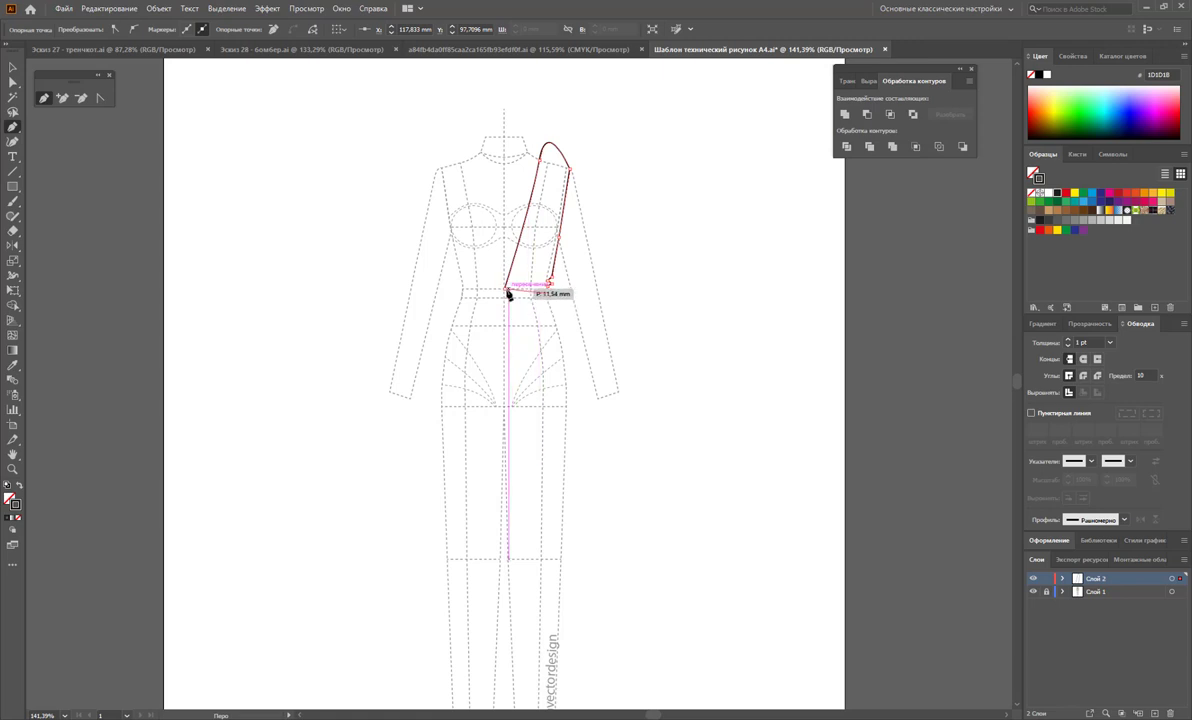
left_click(507, 293)
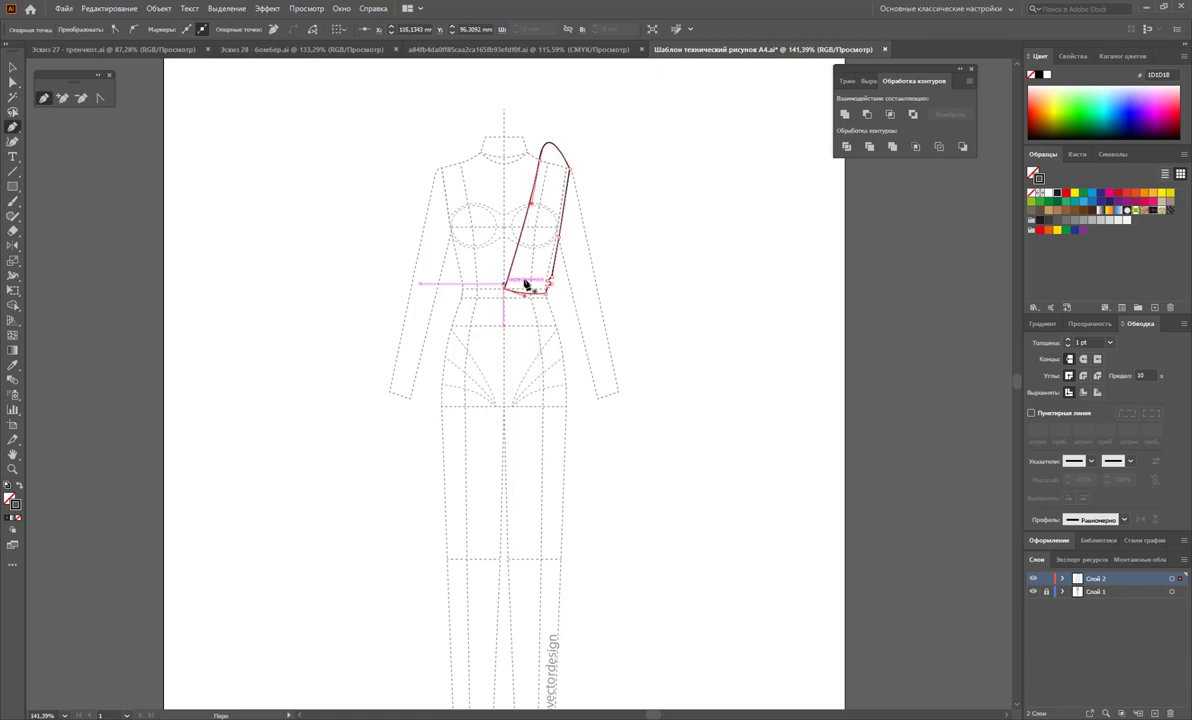
left_click(12, 67)
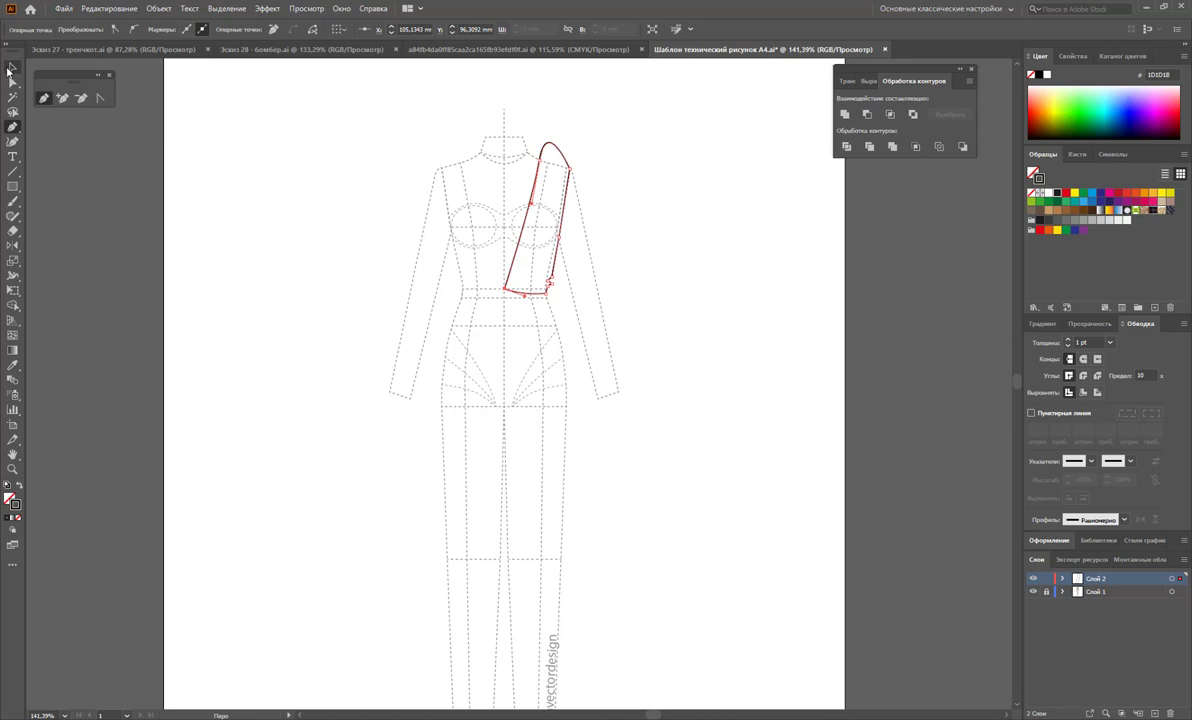
left_click(183, 177)
Convert the wrap panel's curved top anchor into a sharp corner.
left_click(12, 83)
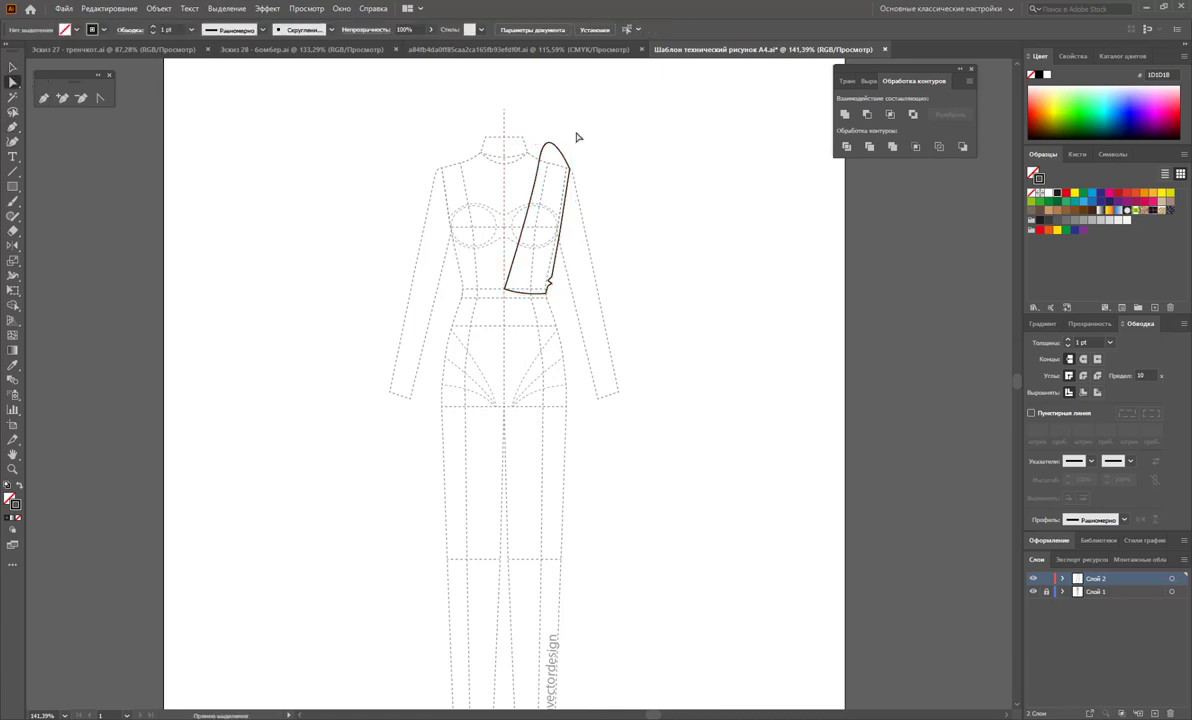
left_click_drag(610, 118, 535, 182)
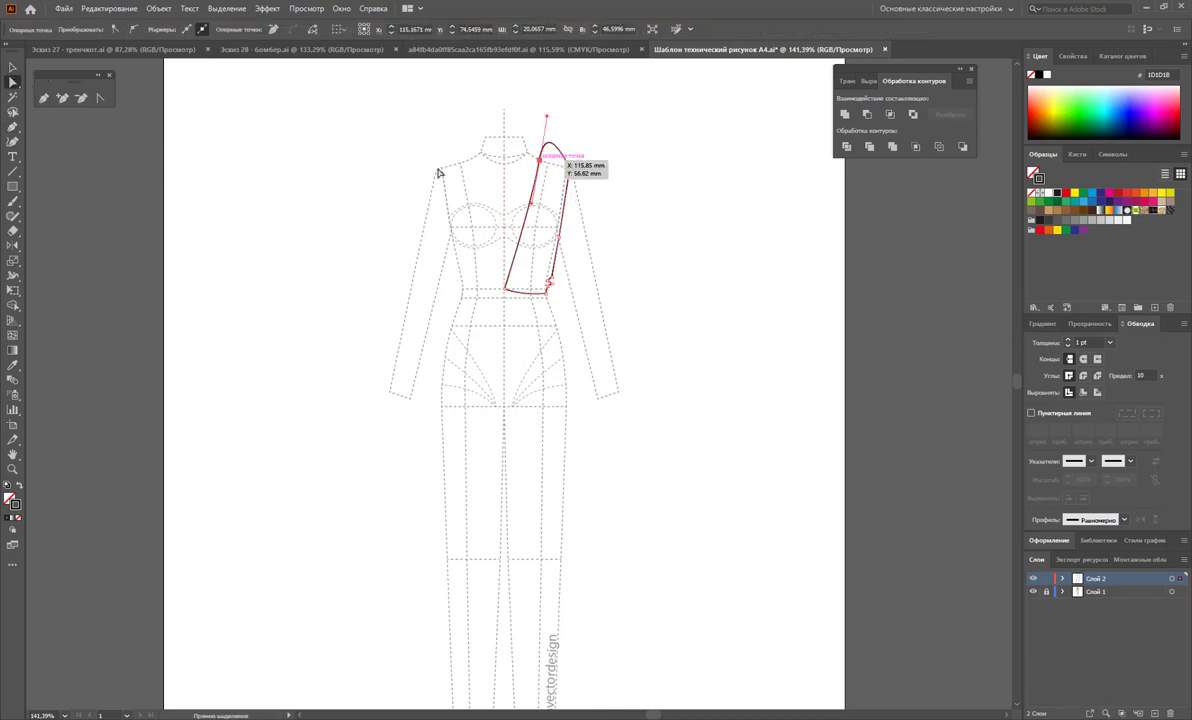
left_click(100, 97)
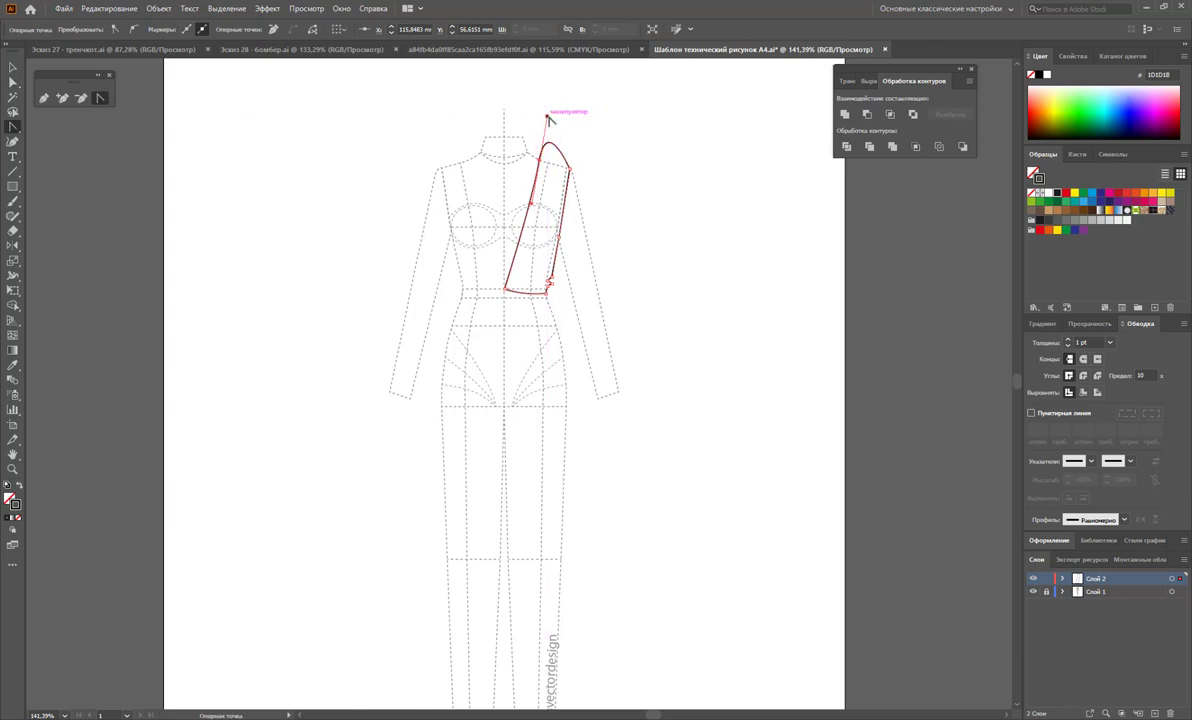
left_click_drag(547, 118, 539, 159)
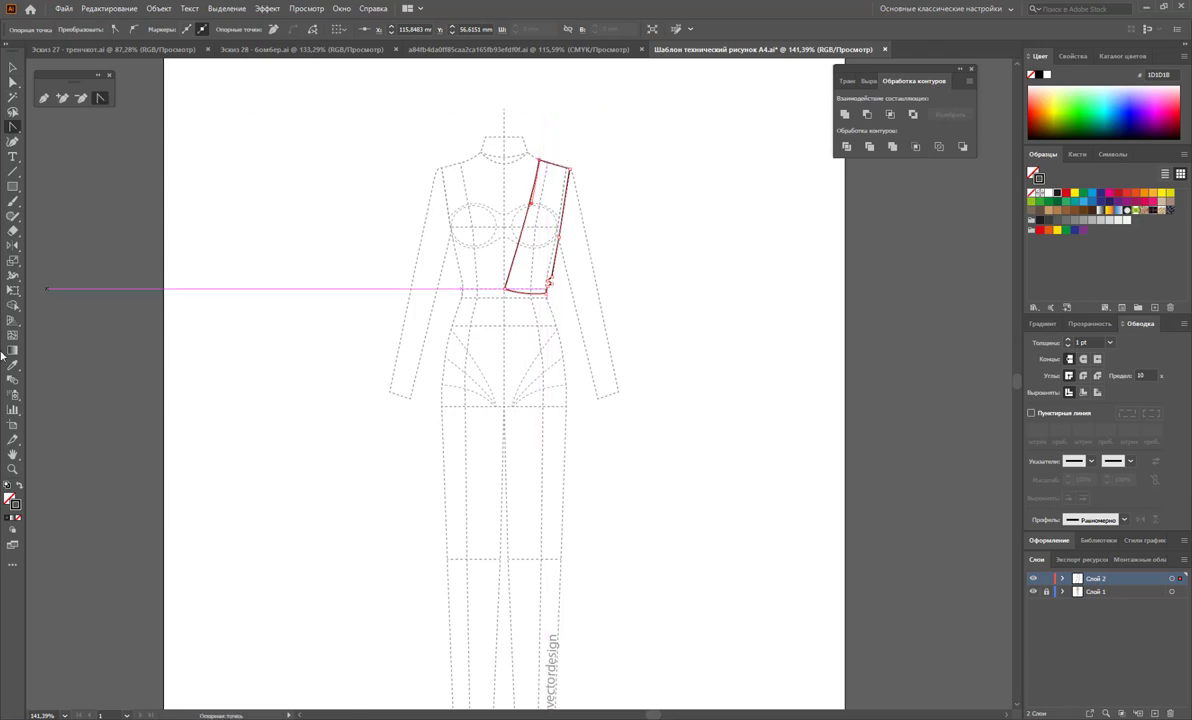
Zoom in on the torso and reselect the panel outline.
left_click(12, 469)
left_click_drag(368, 127, 587, 327)
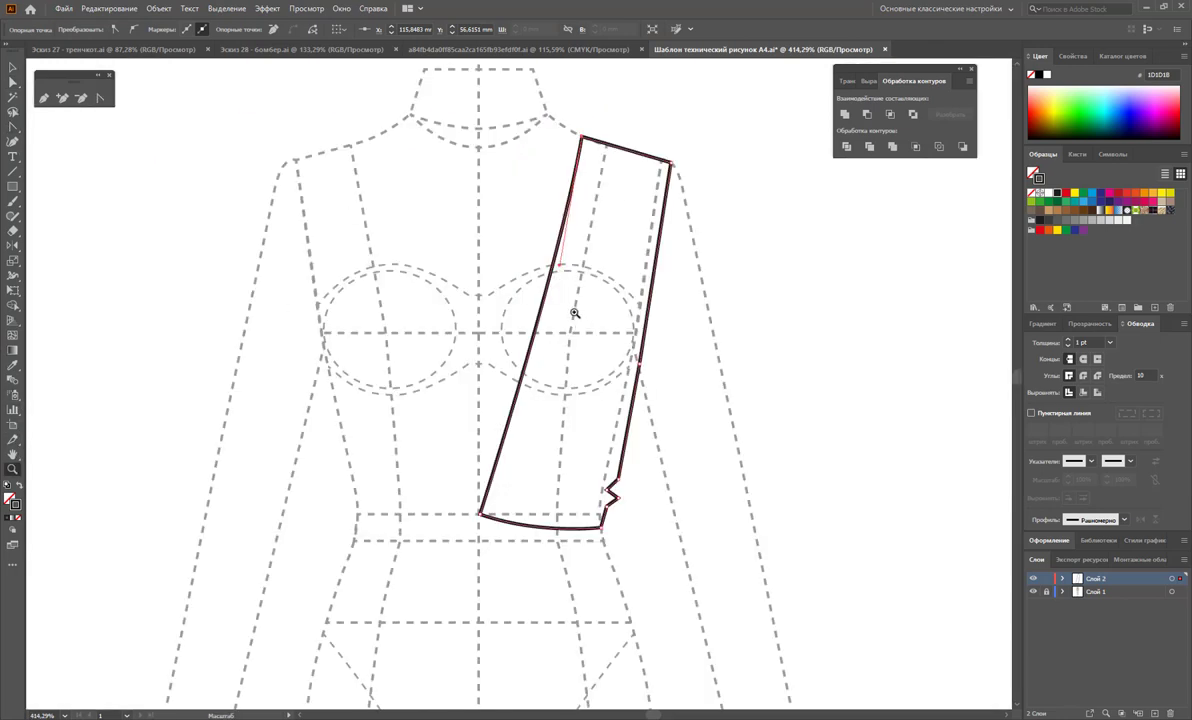
scroll(535, 290, "up", 1)
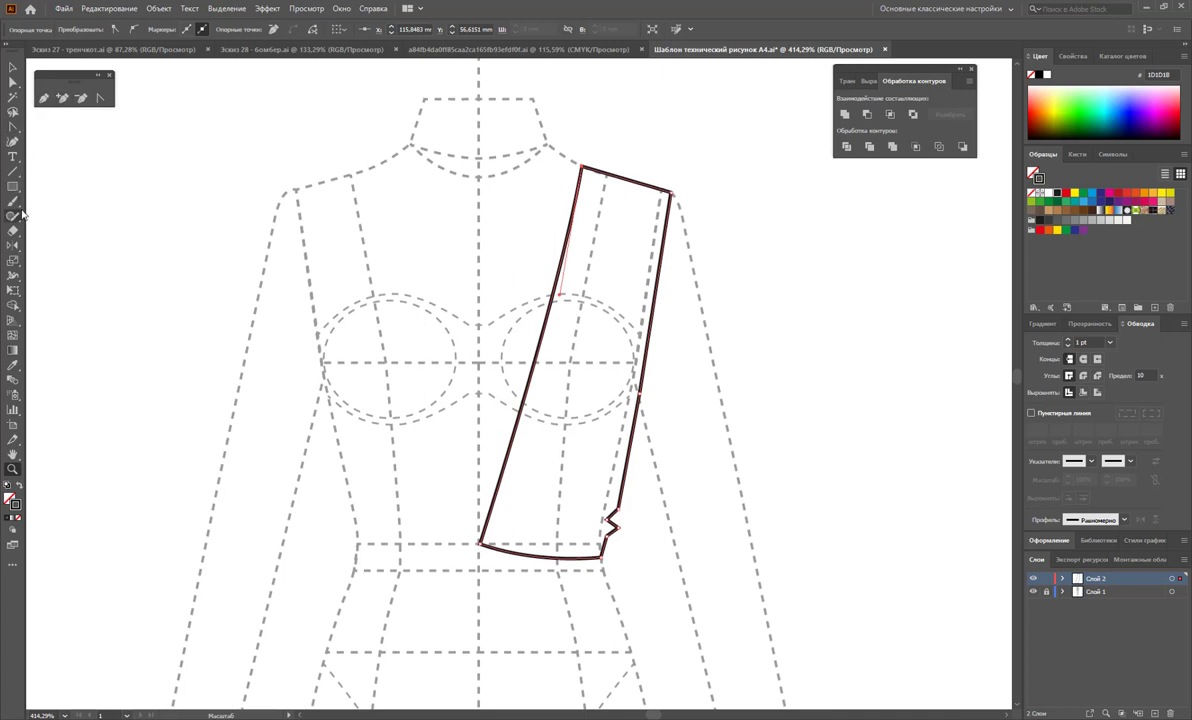
left_click_drag(17, 214, 64, 251)
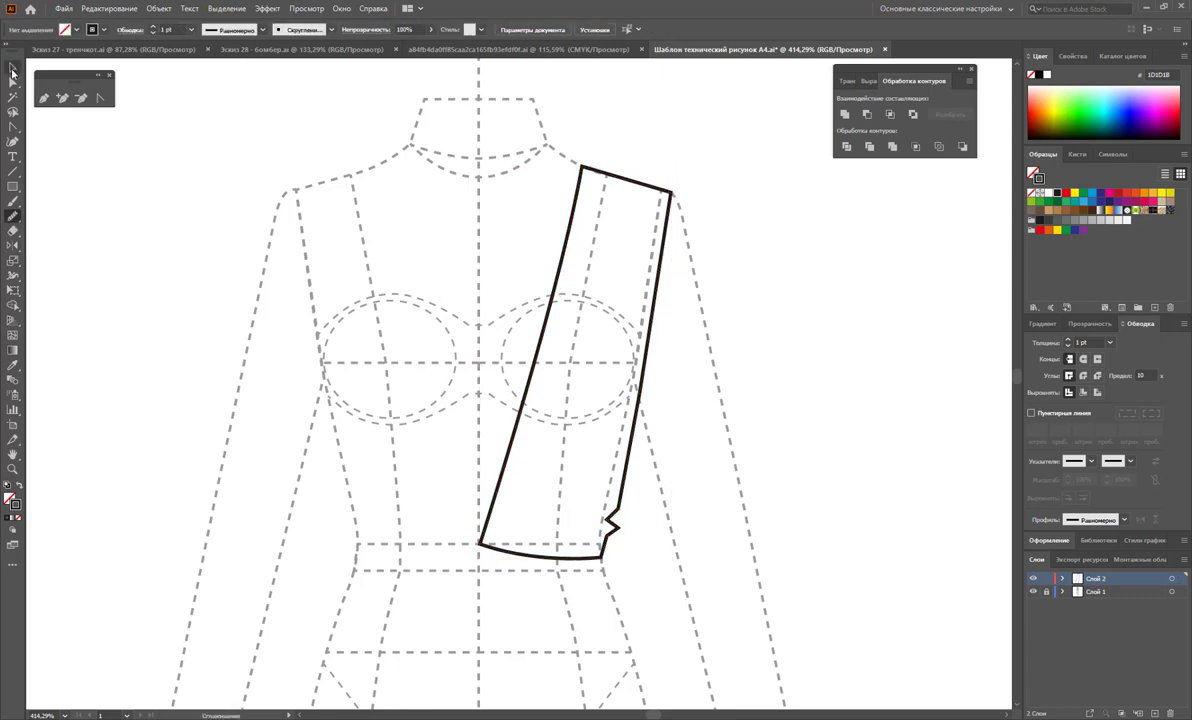
key("v")
left_click_drag(640, 506, 590, 525)
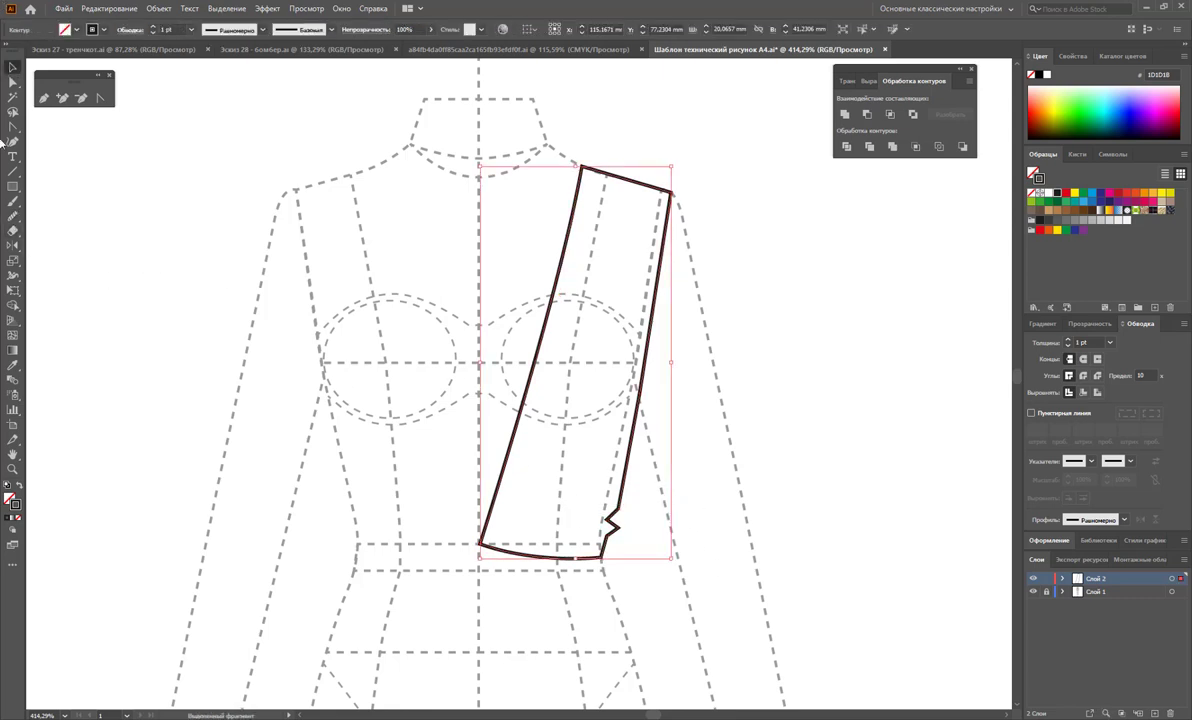
left_click(13, 214)
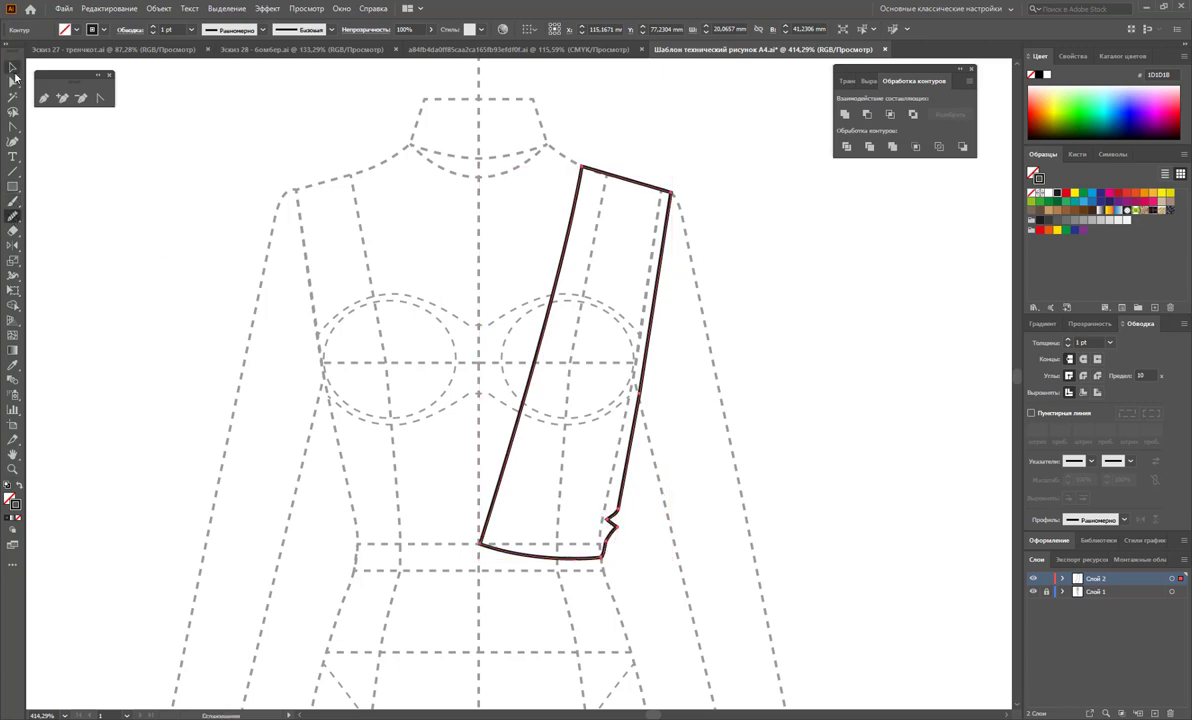
Reflect a copy of the right front panel across the centre line to the left side.
left_click(13, 67)
left_click(140, 229)
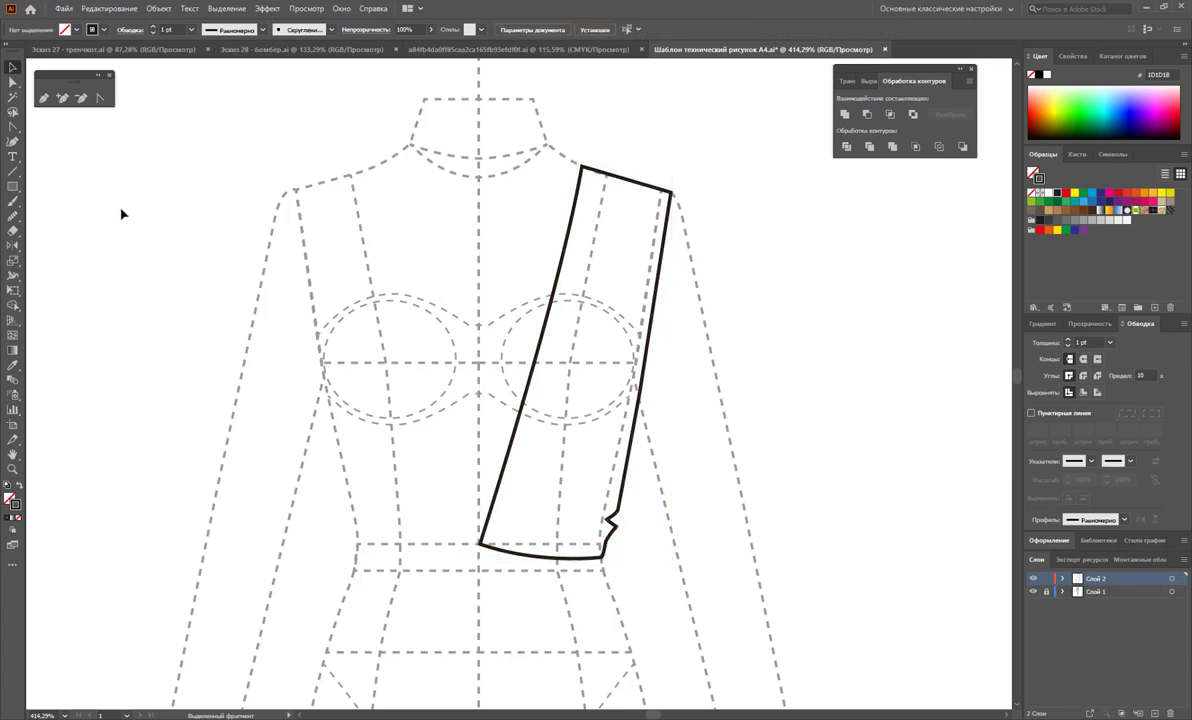
left_click_drag(711, 325, 530, 400)
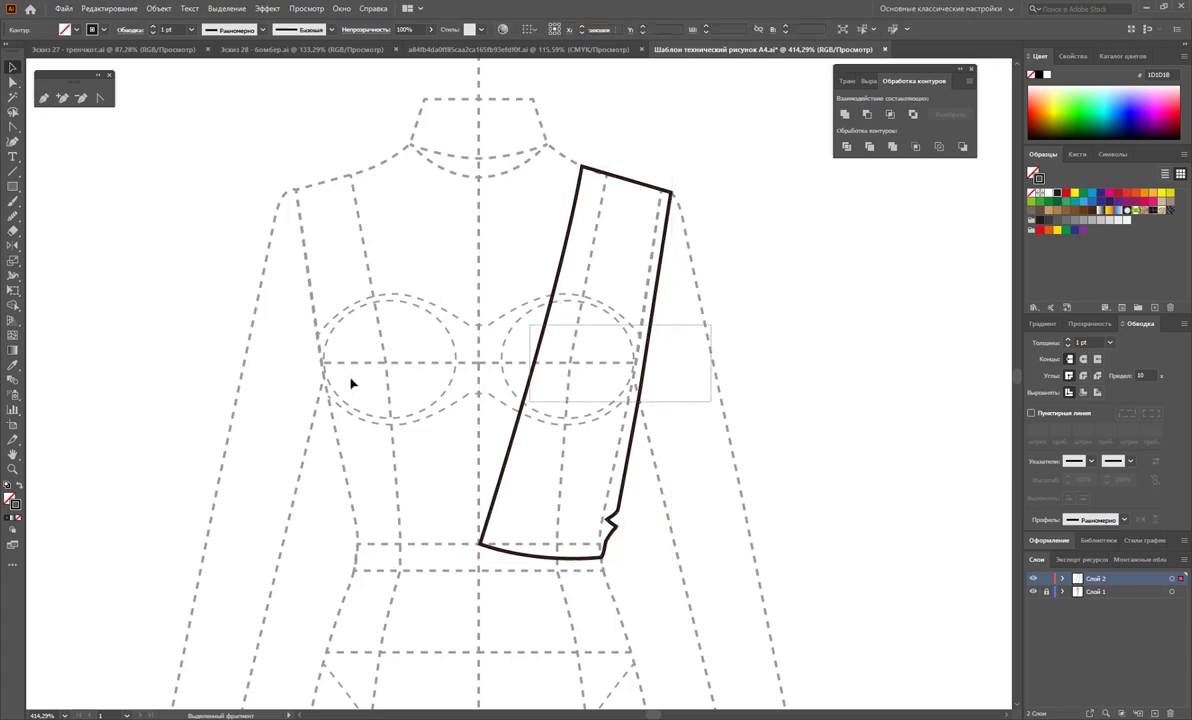
left_click(13, 245)
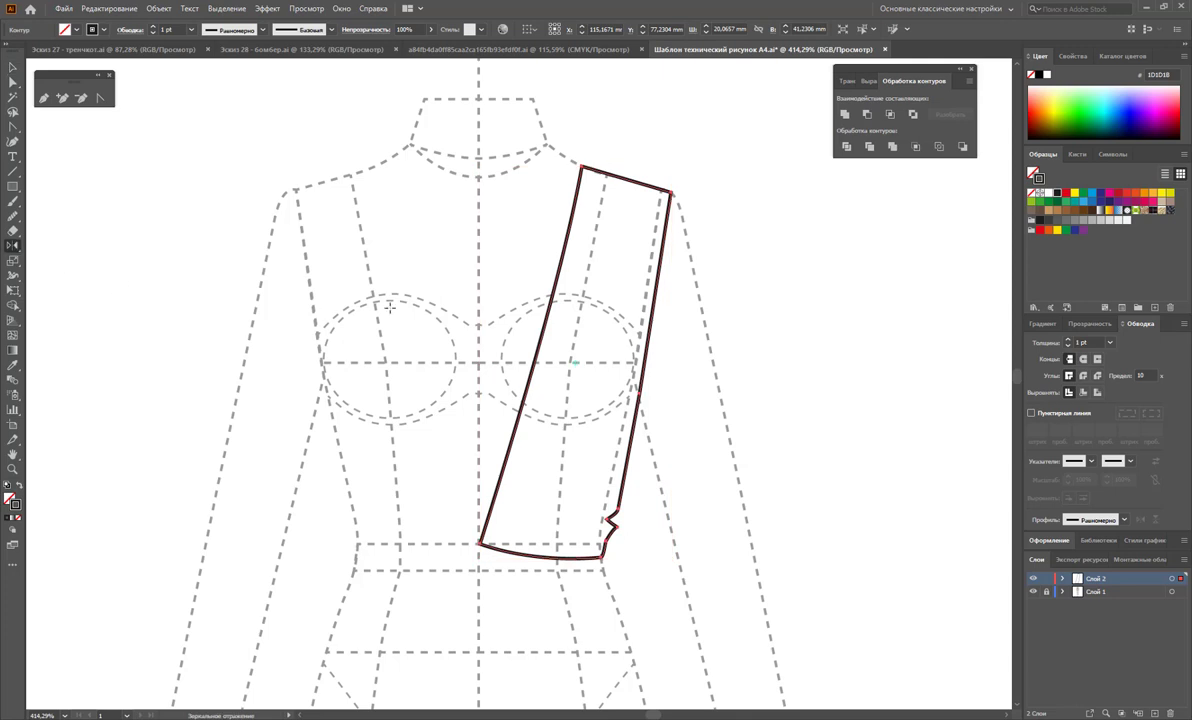
left_click(478, 323)
left_click_drag(537, 318, 366, 339)
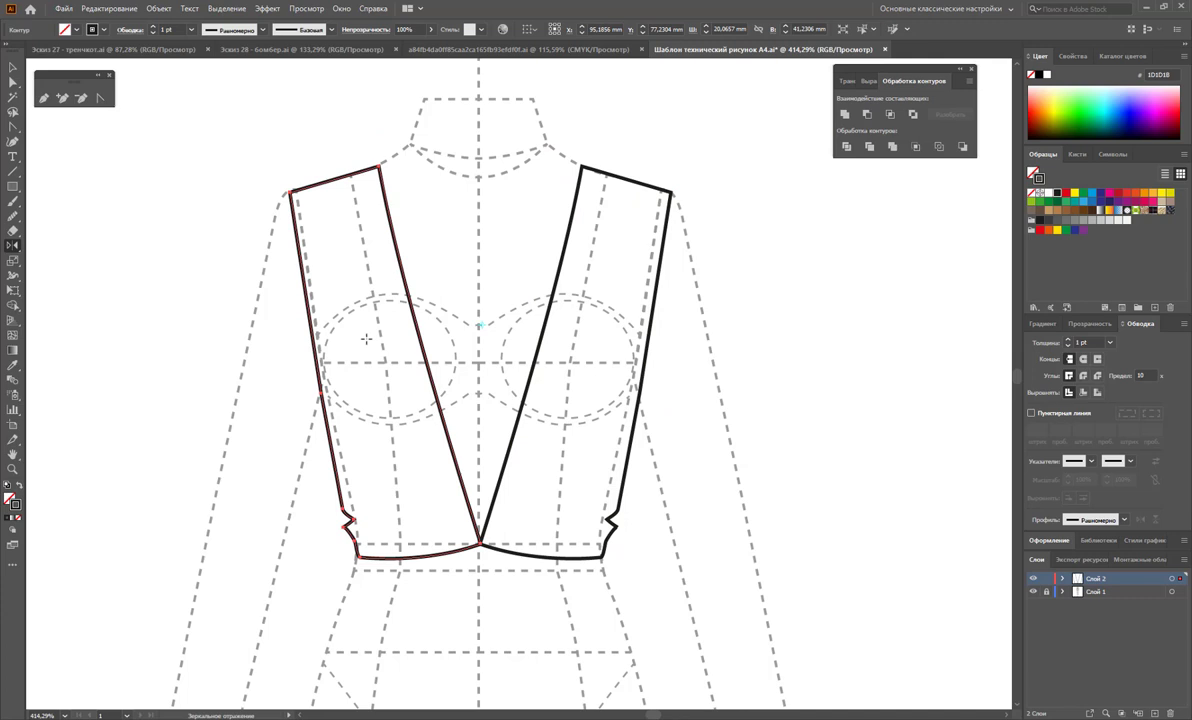
left_click(12, 66)
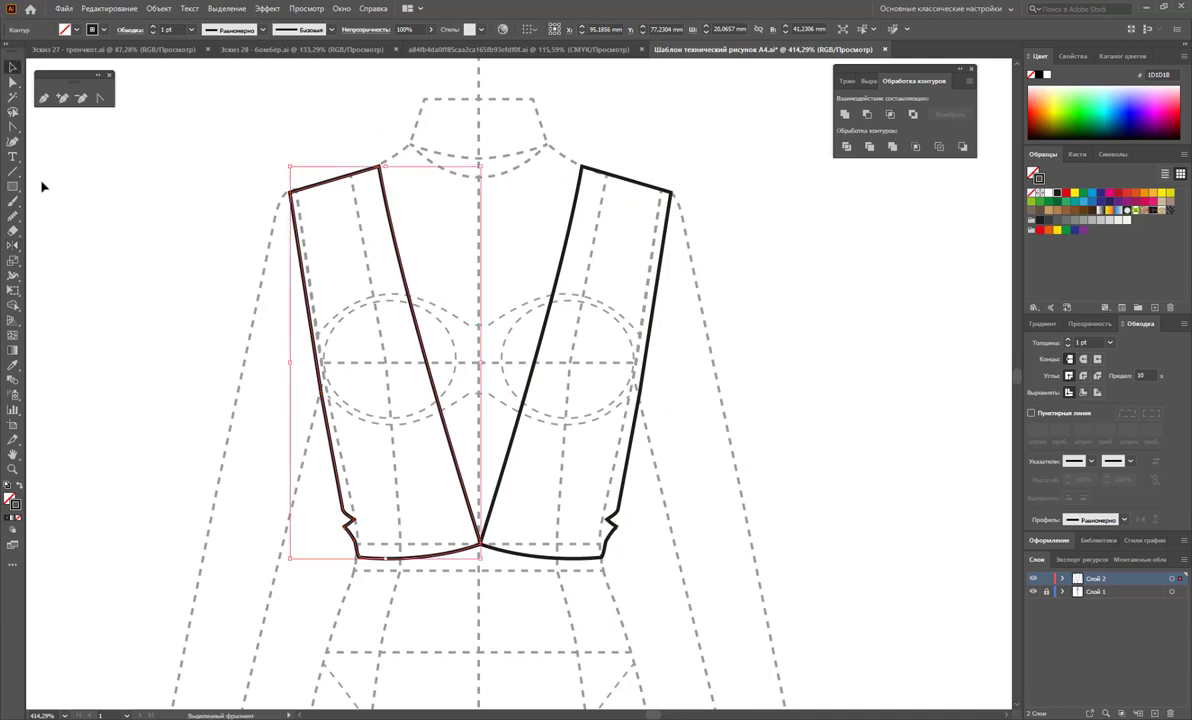
left_click(50, 205)
Draw a waistband across the left panel's hem with a ruffled left edge, ending at the wrap point.
left_click(44, 97)
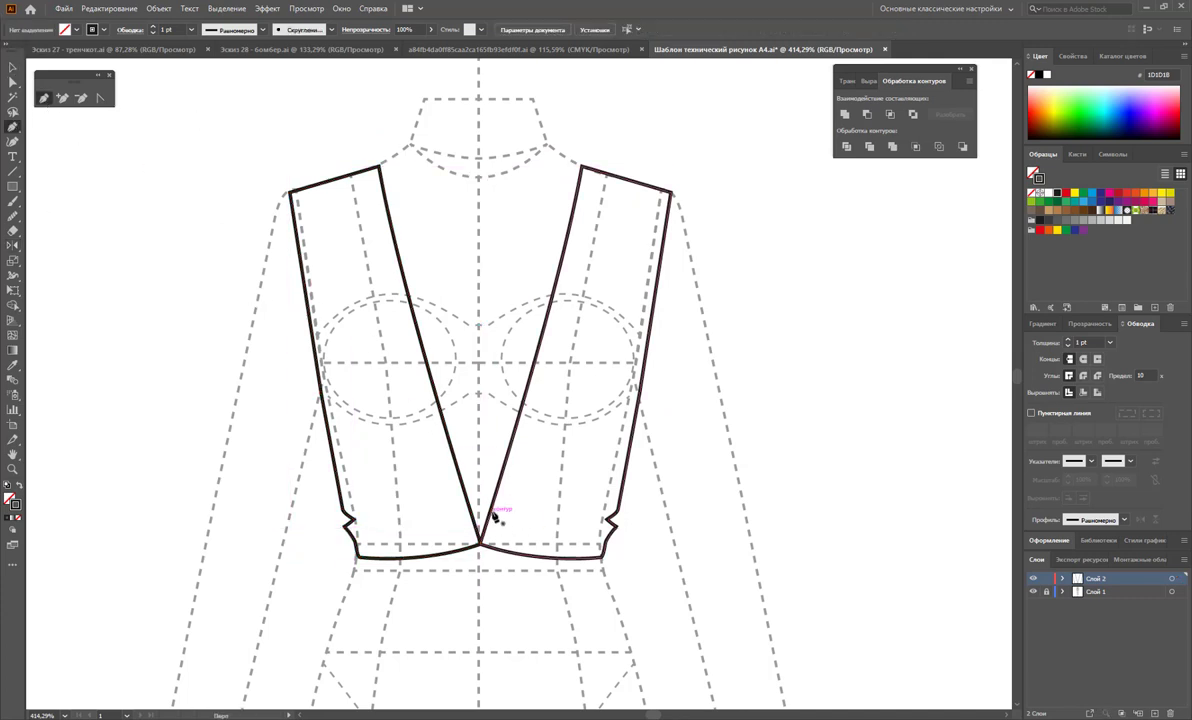
left_click_drag(464, 508, 466, 519)
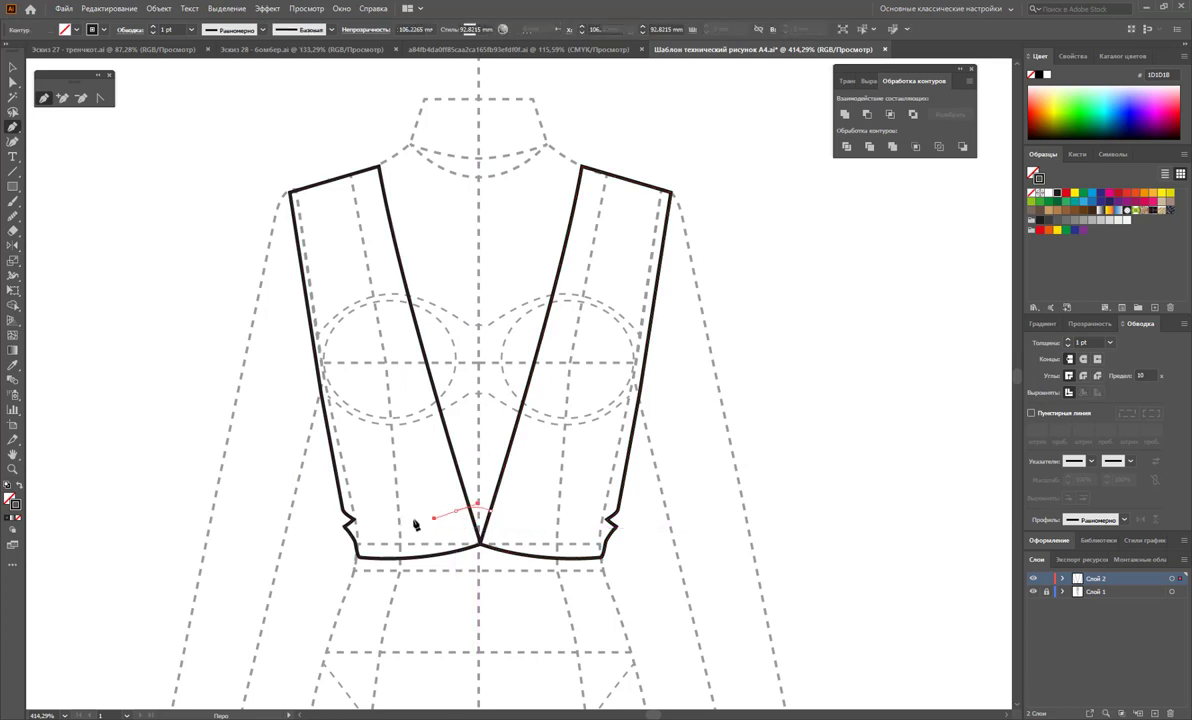
left_click_drag(347, 512, 350, 524)
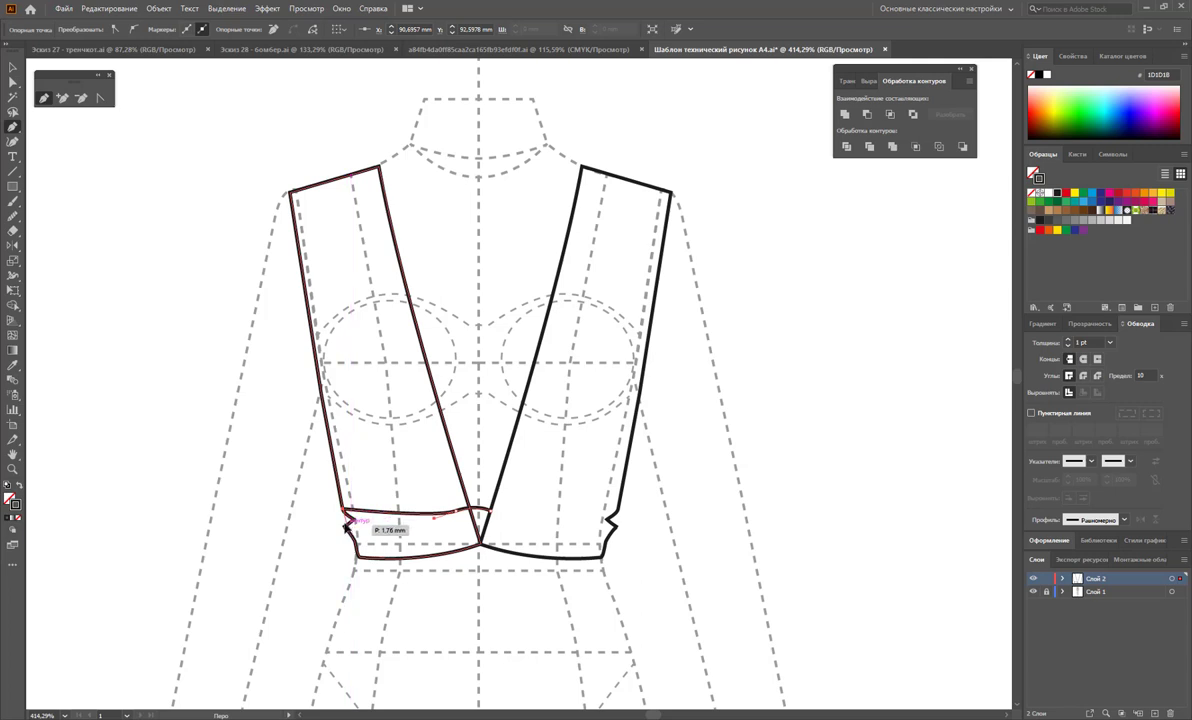
left_click(346, 535)
left_click_drag(353, 560, 357, 565)
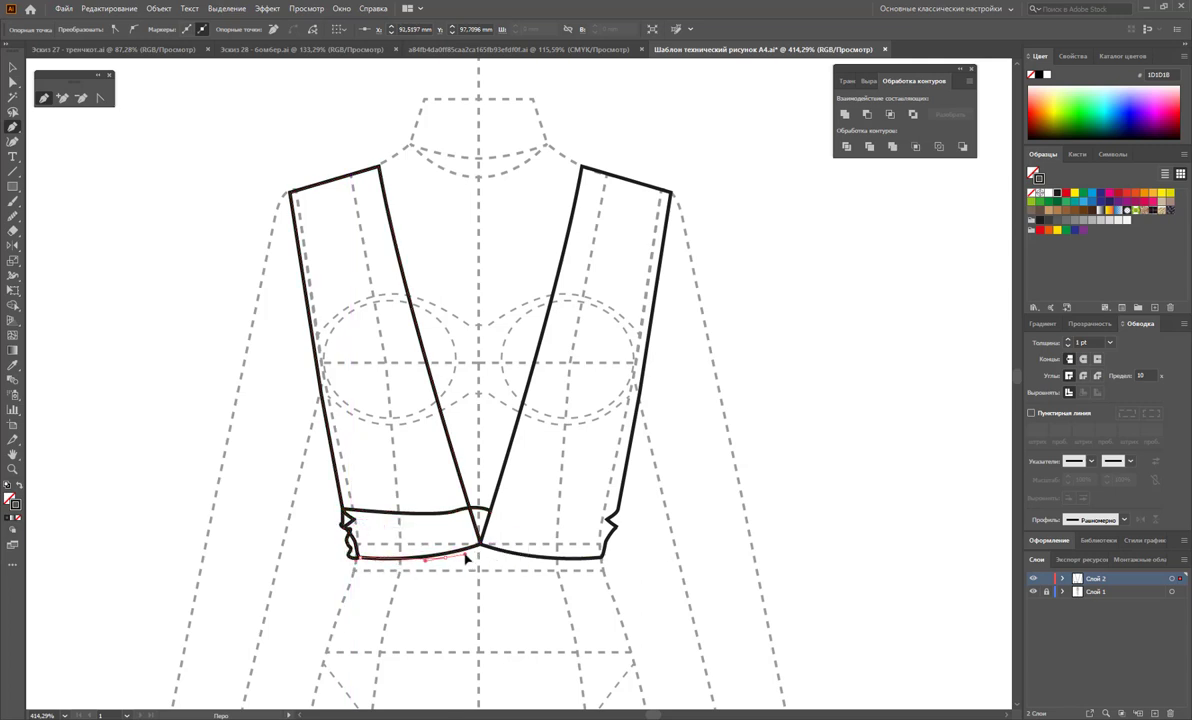
left_click(468, 556)
left_click_drag(488, 516, 490, 514)
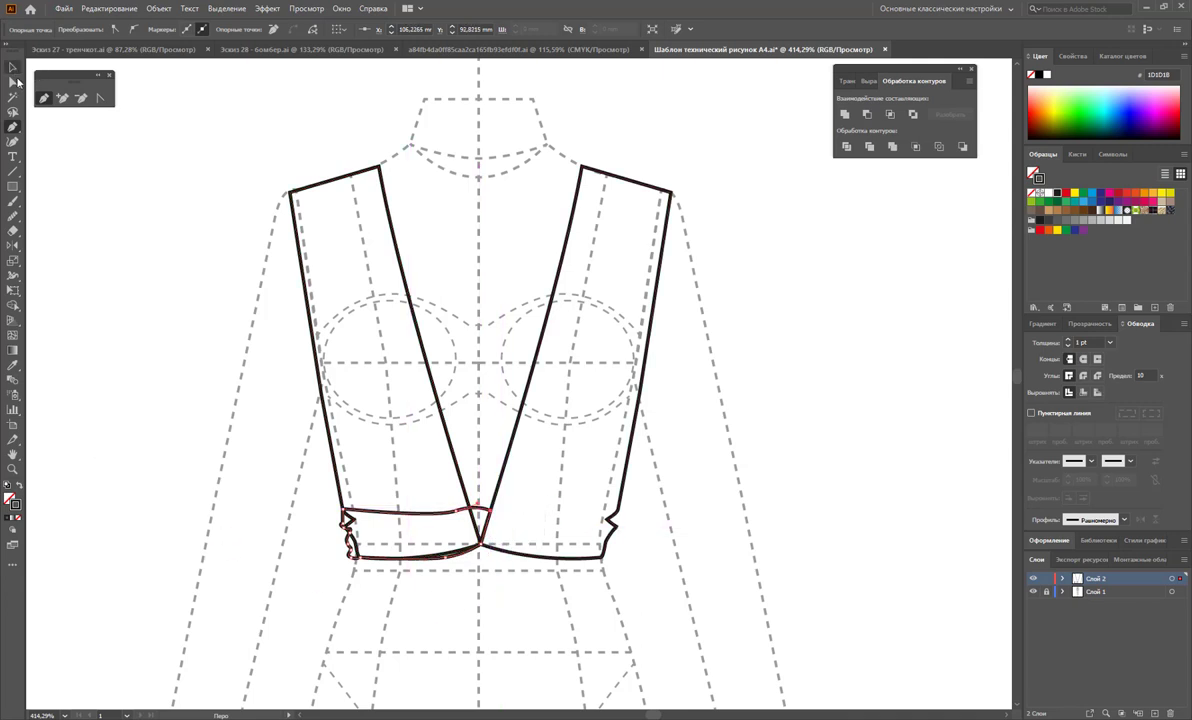
left_click(13, 82)
left_click(440, 402)
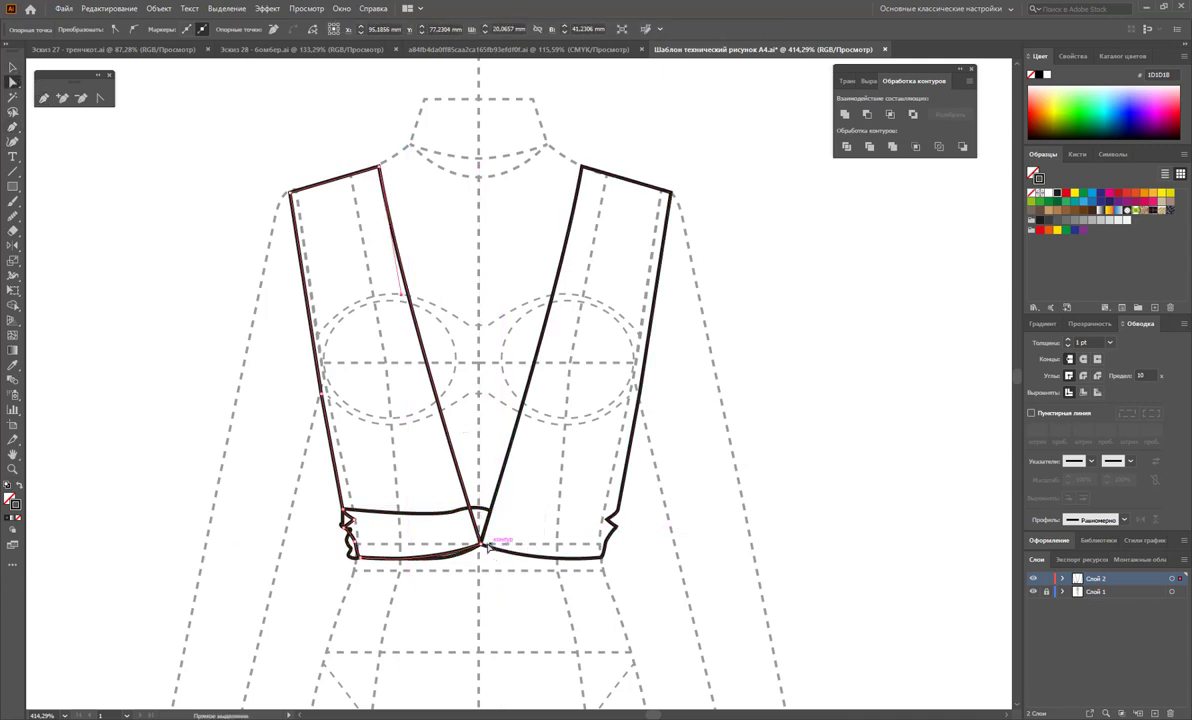
Sag the left panel's bottom edge into a curve and shift the right panel's lower inner corner.
left_click_drag(487, 523, 487, 522)
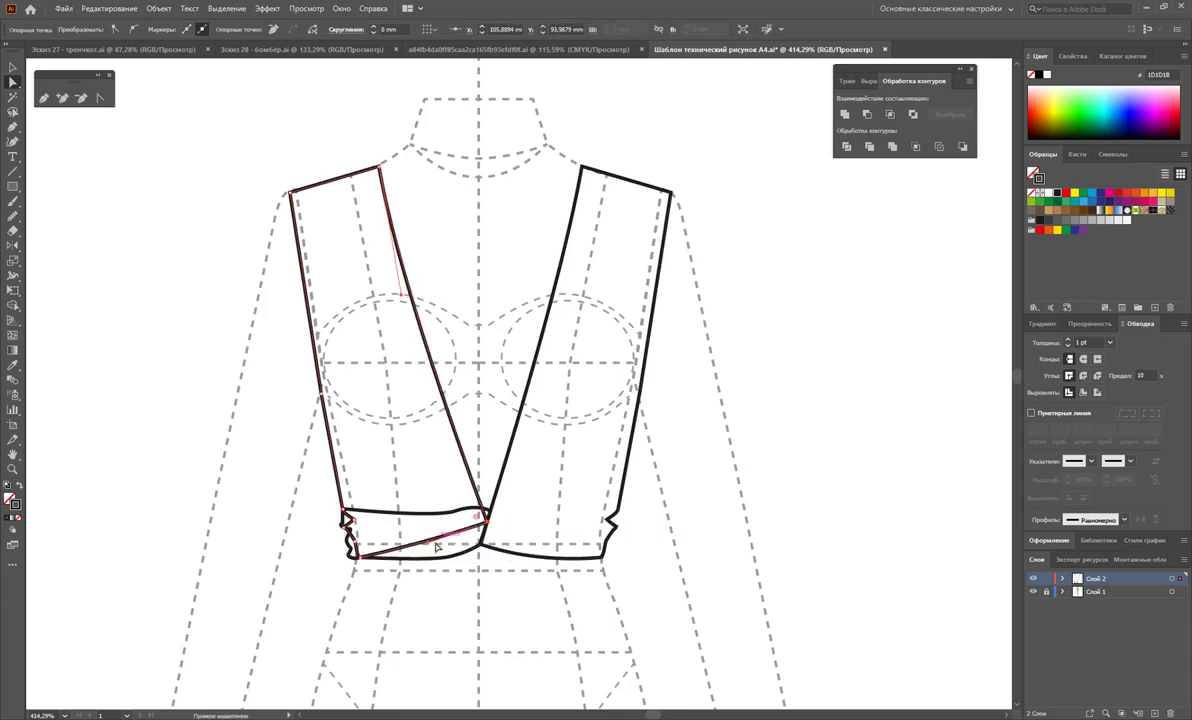
left_click(443, 562)
left_click_drag(443, 563, 395, 570)
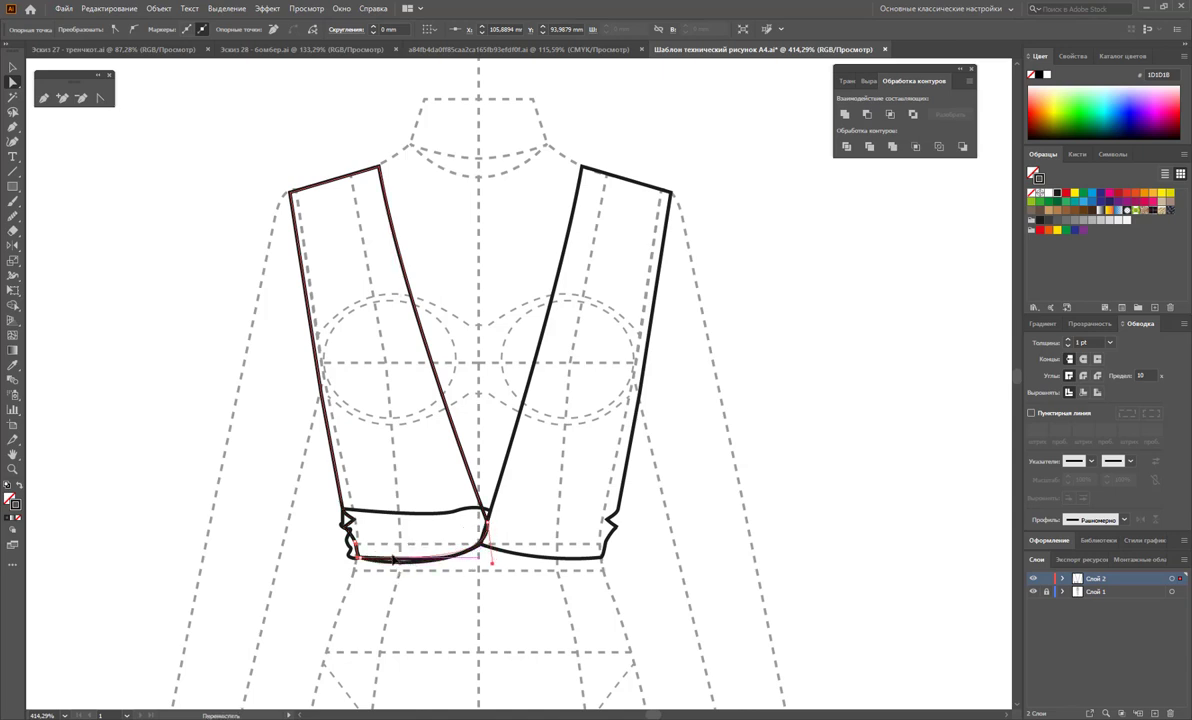
left_click(662, 565)
left_click(483, 548)
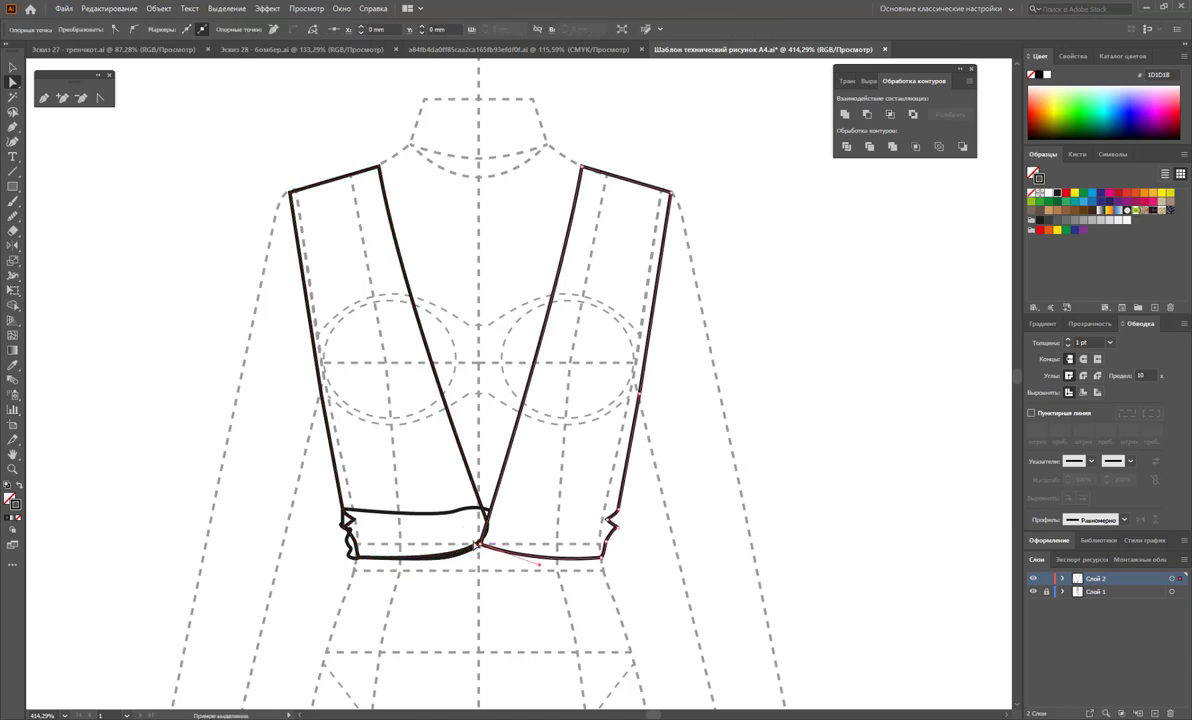
left_click_drag(483, 548, 497, 551)
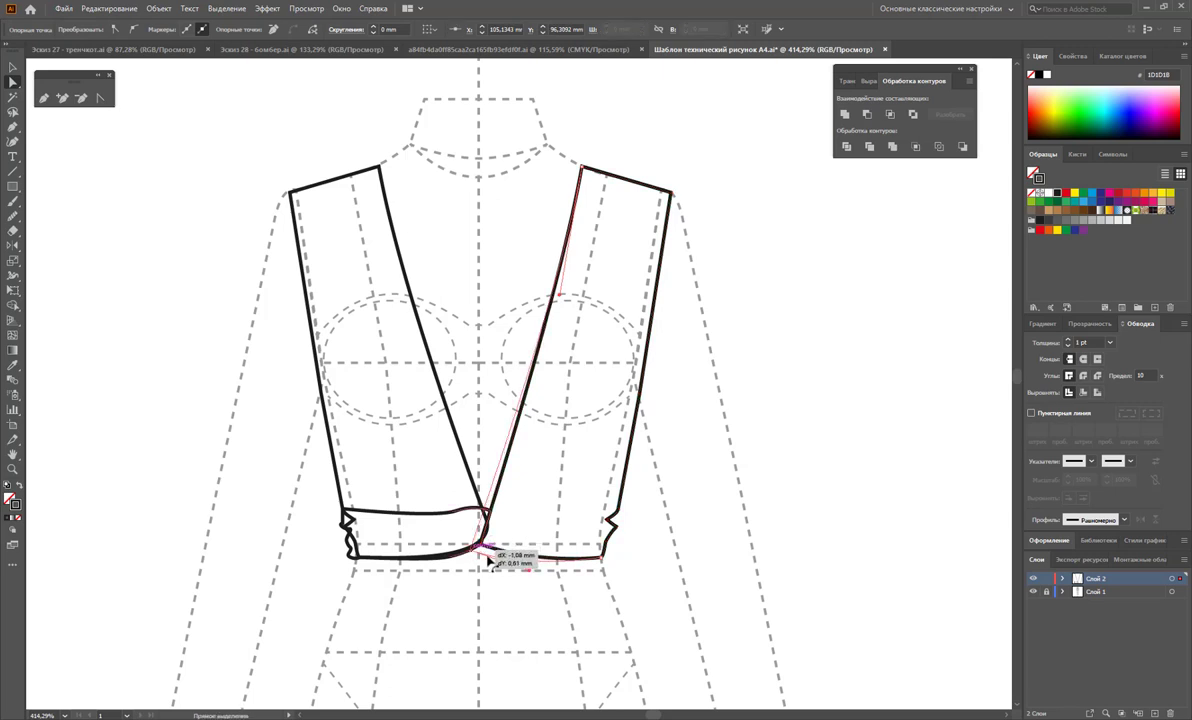
Round the right panel's lower inner corner into a smooth curve.
left_click(100, 97)
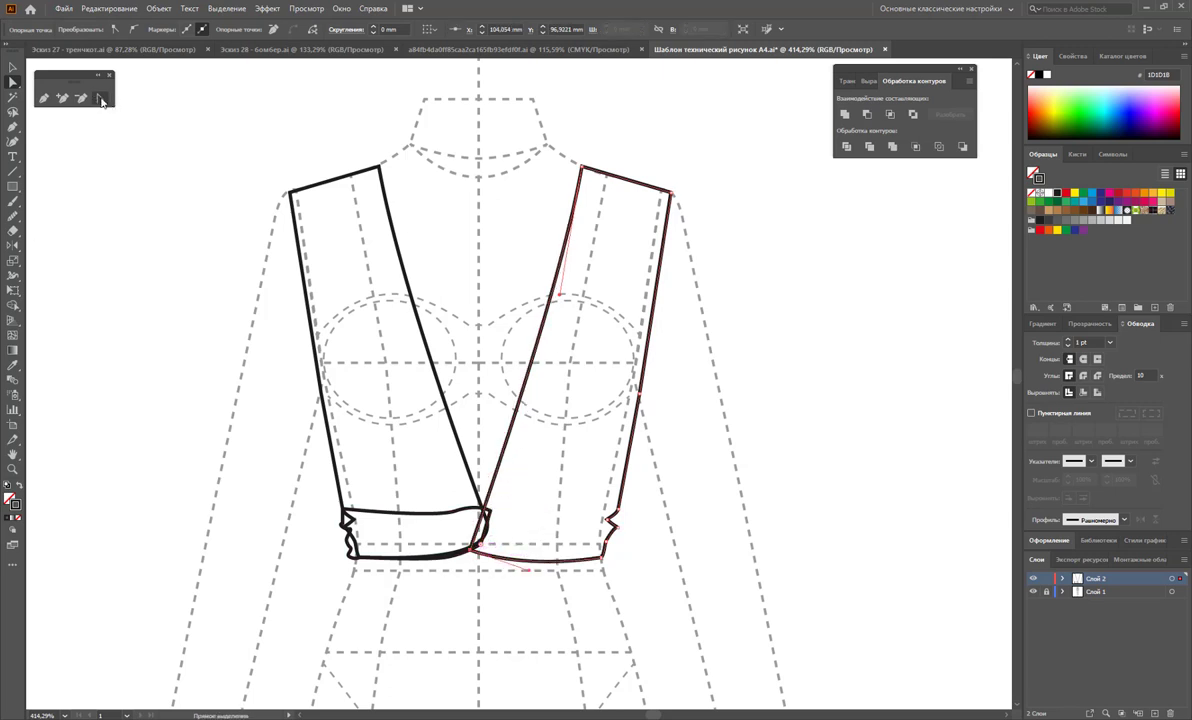
left_click_drag(470, 548, 492, 533)
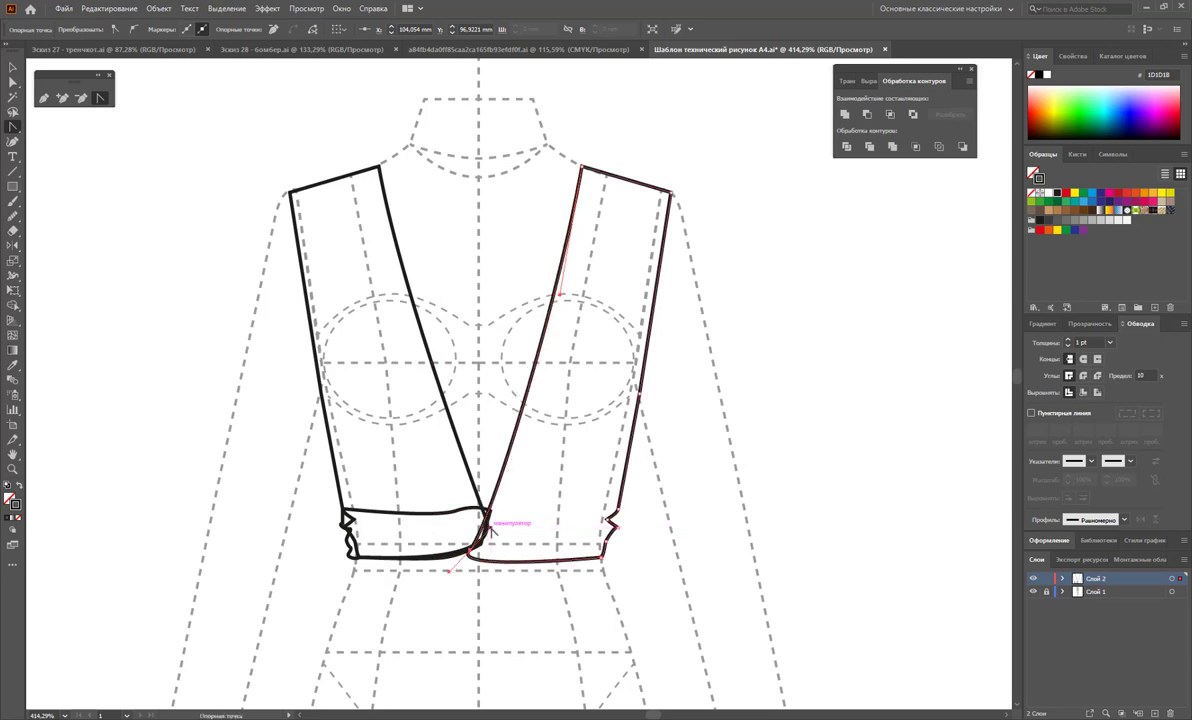
left_click_drag(491, 535, 496, 527)
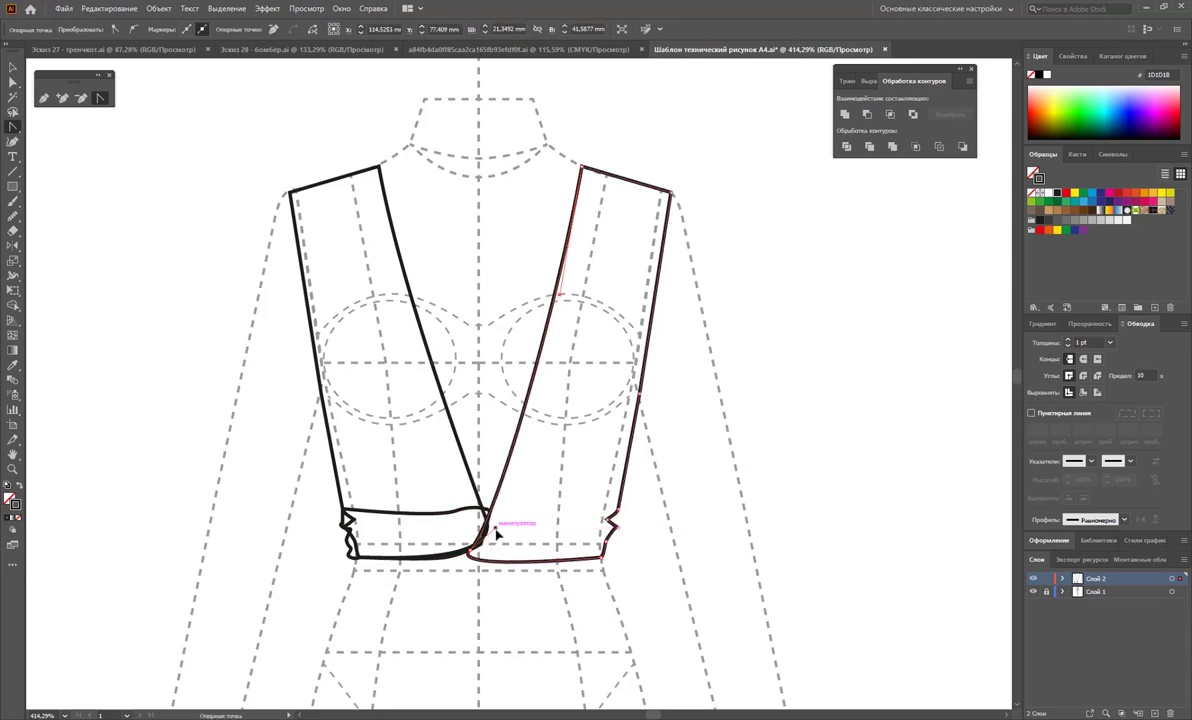
left_click(12, 66)
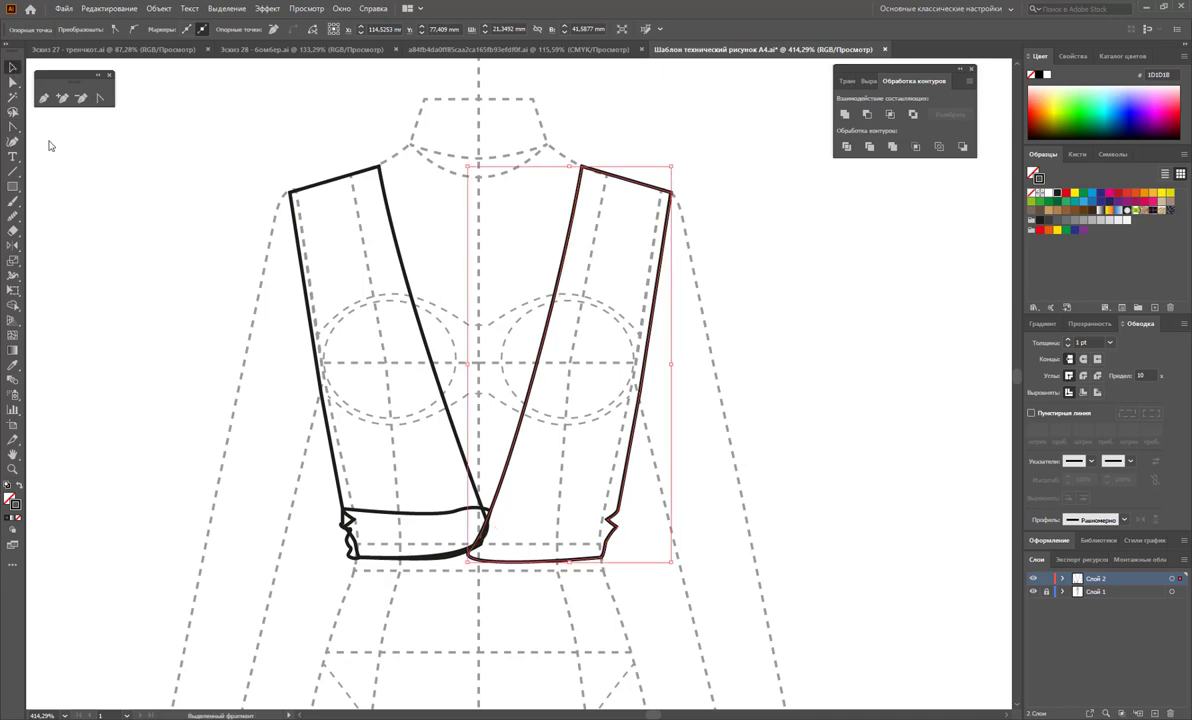
left_click(110, 262)
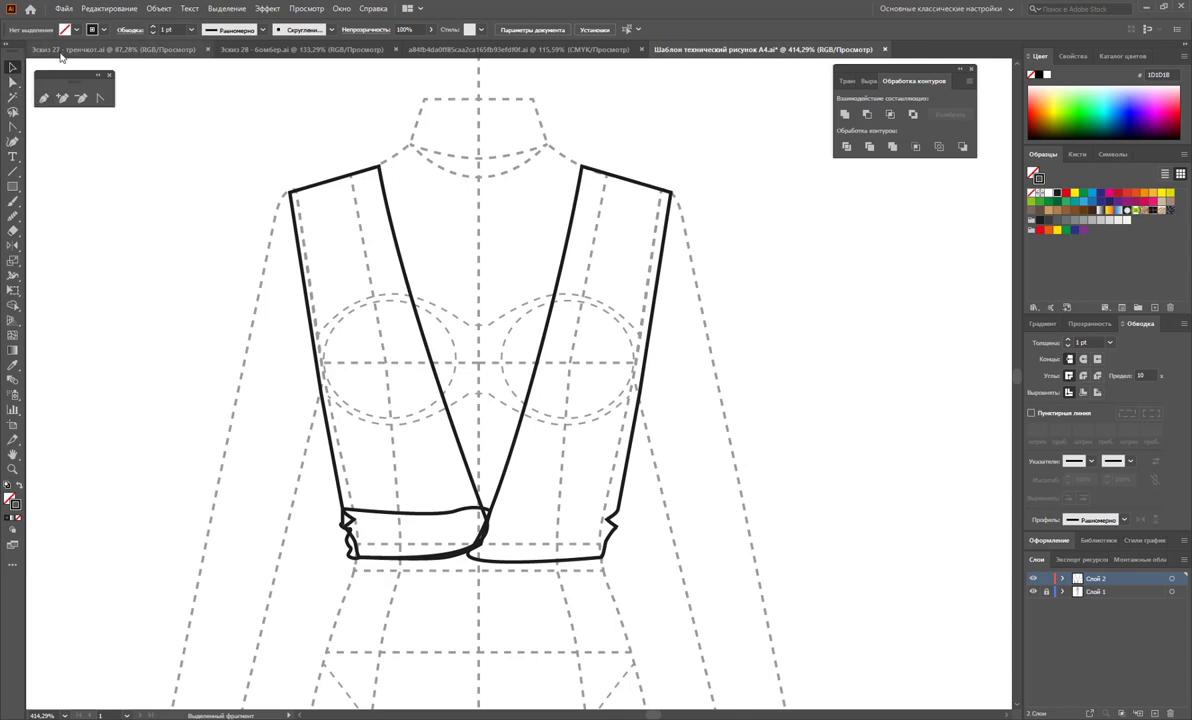
Move both panels' inner neckline corners slightly toward the centre.
left_click(12, 81)
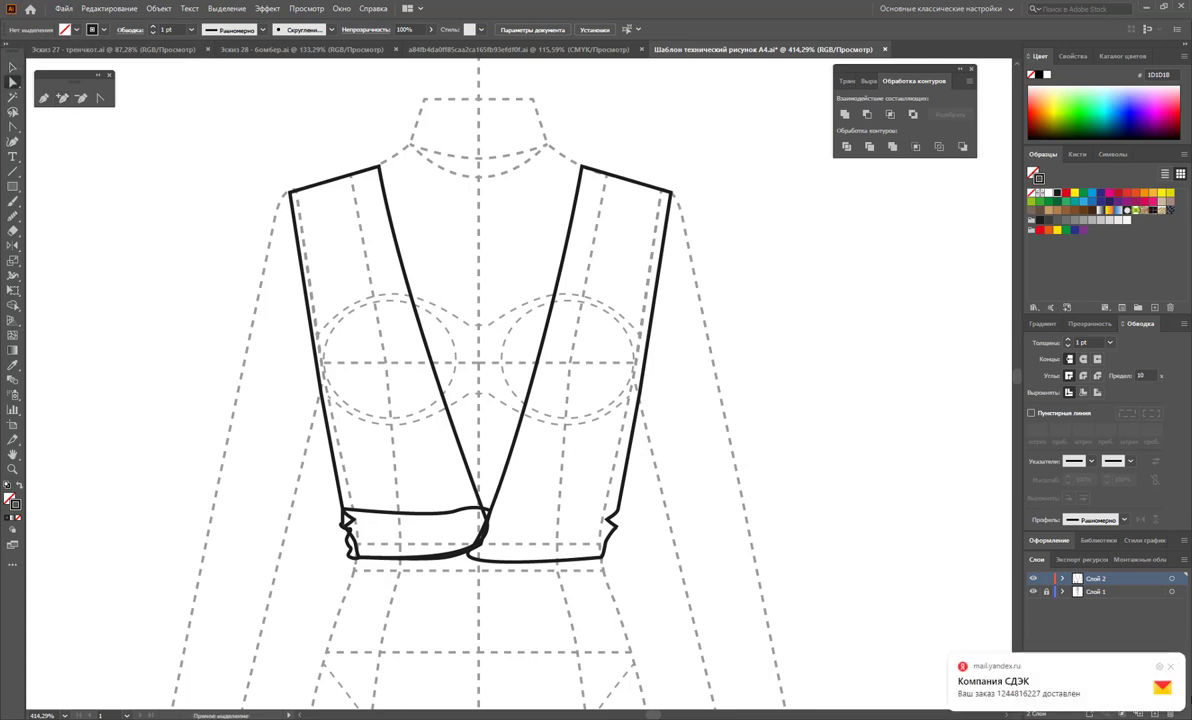
left_click(1171, 667)
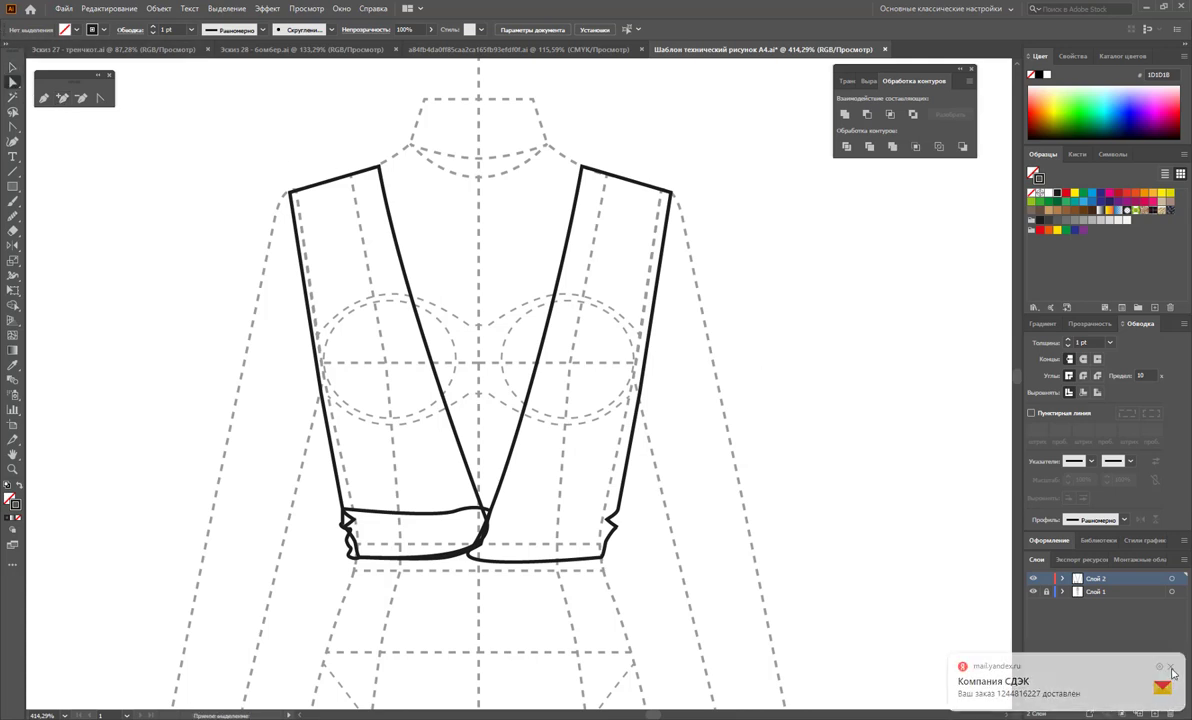
left_click(381, 172)
left_click_drag(381, 172, 388, 168)
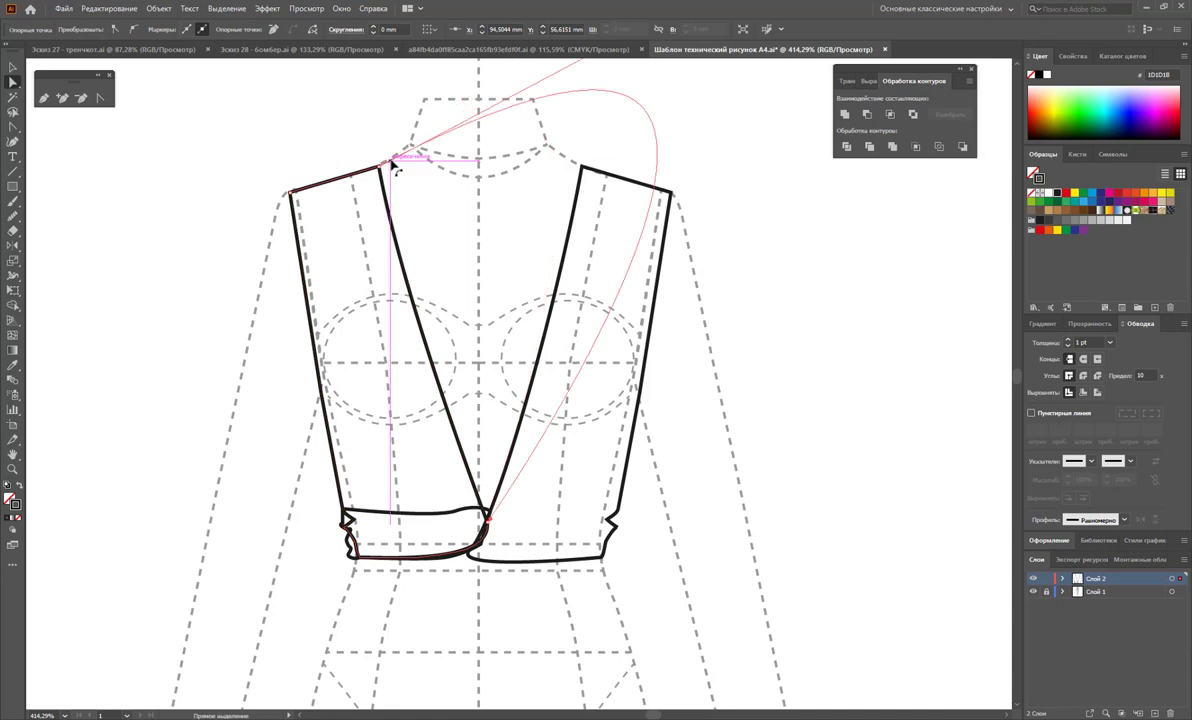
key("ctrl+z")
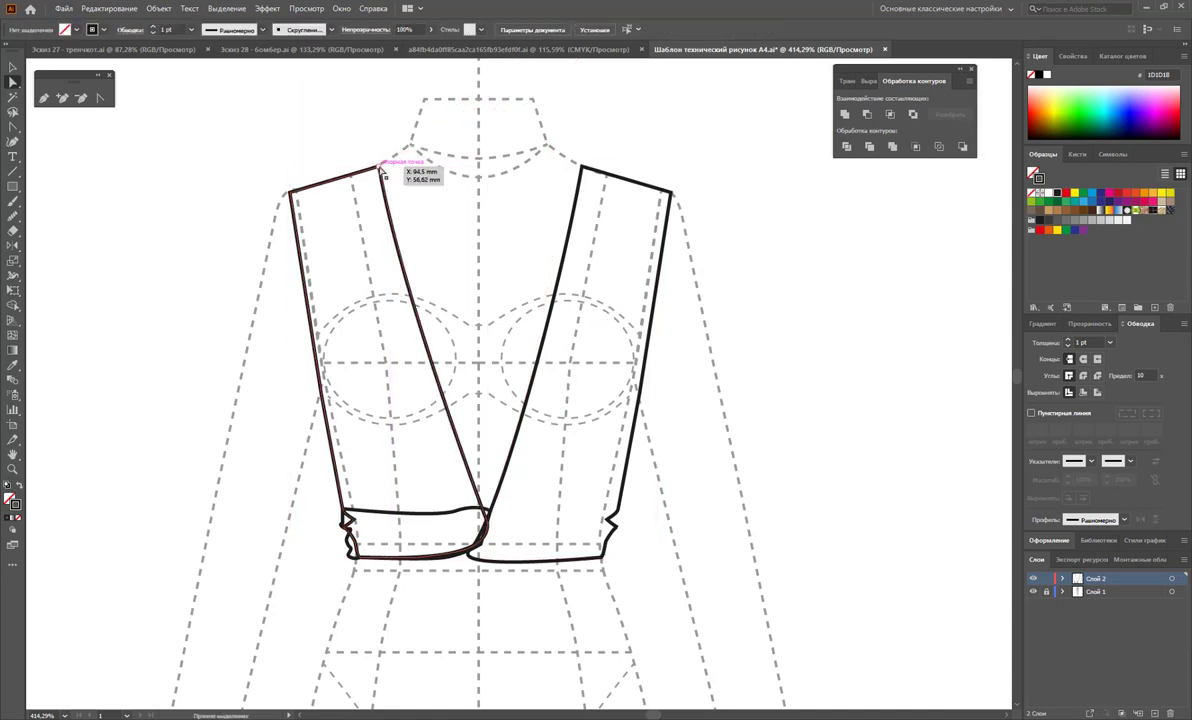
left_click_drag(380, 167, 390, 158)
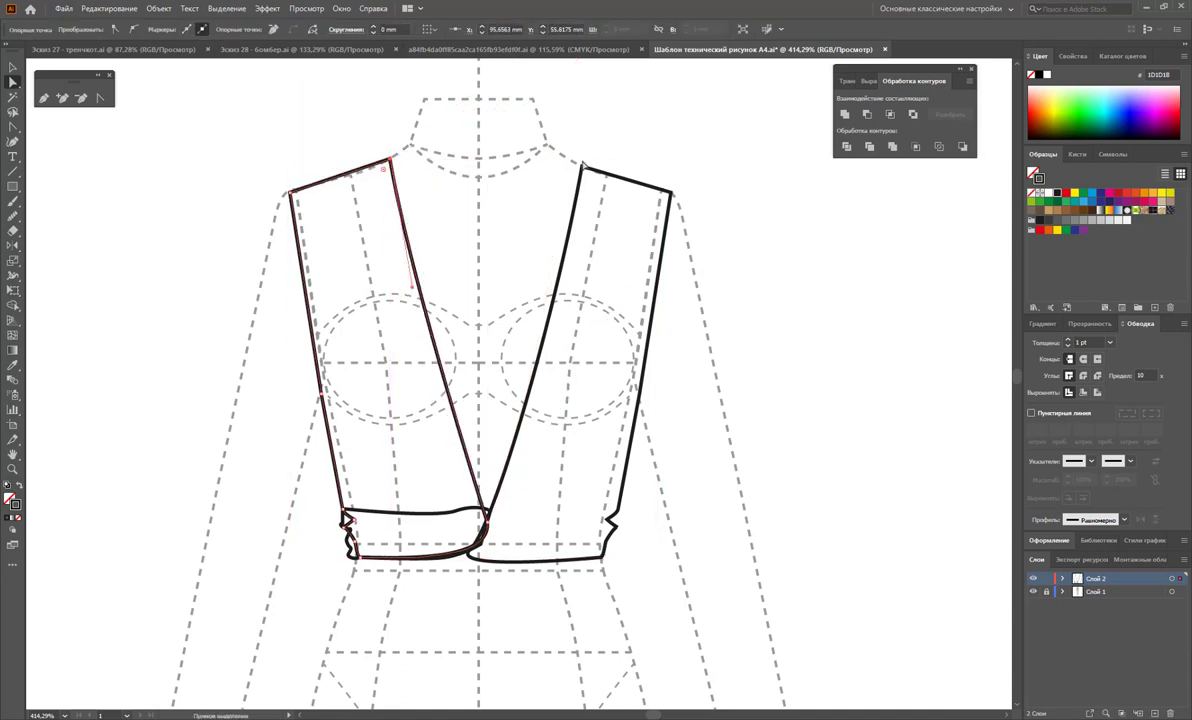
left_click(587, 172)
left_click_drag(587, 172, 569, 158)
left_click(634, 160)
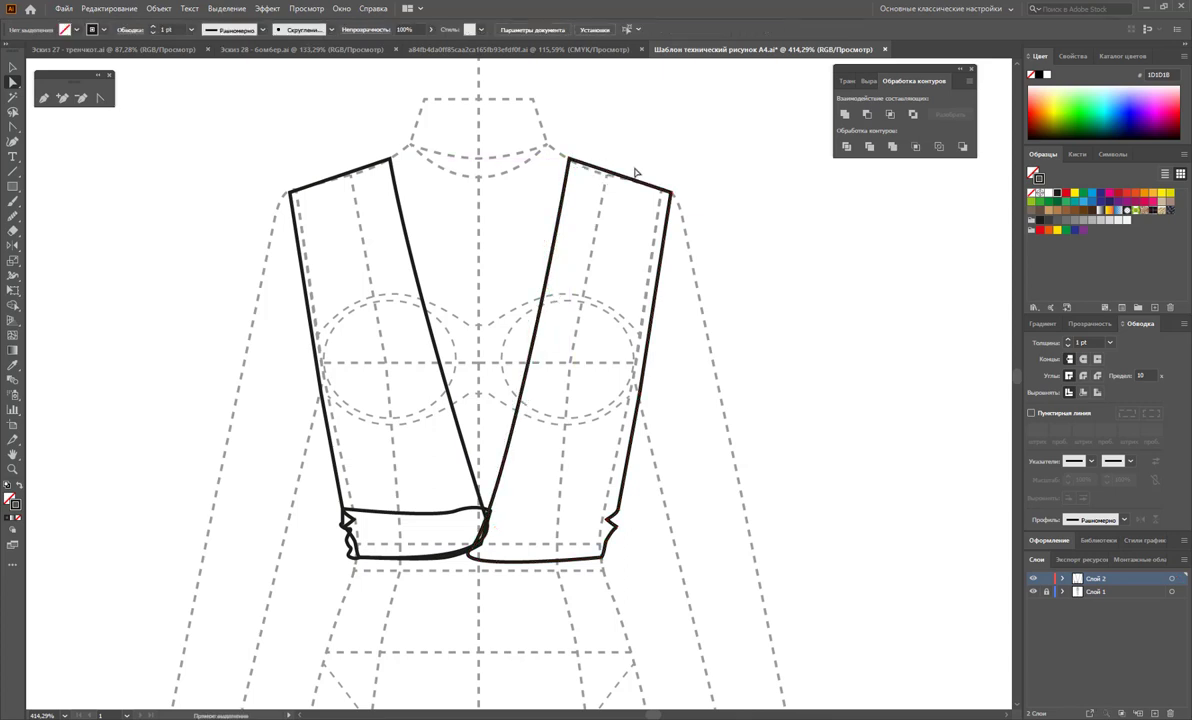
left_click(43, 97)
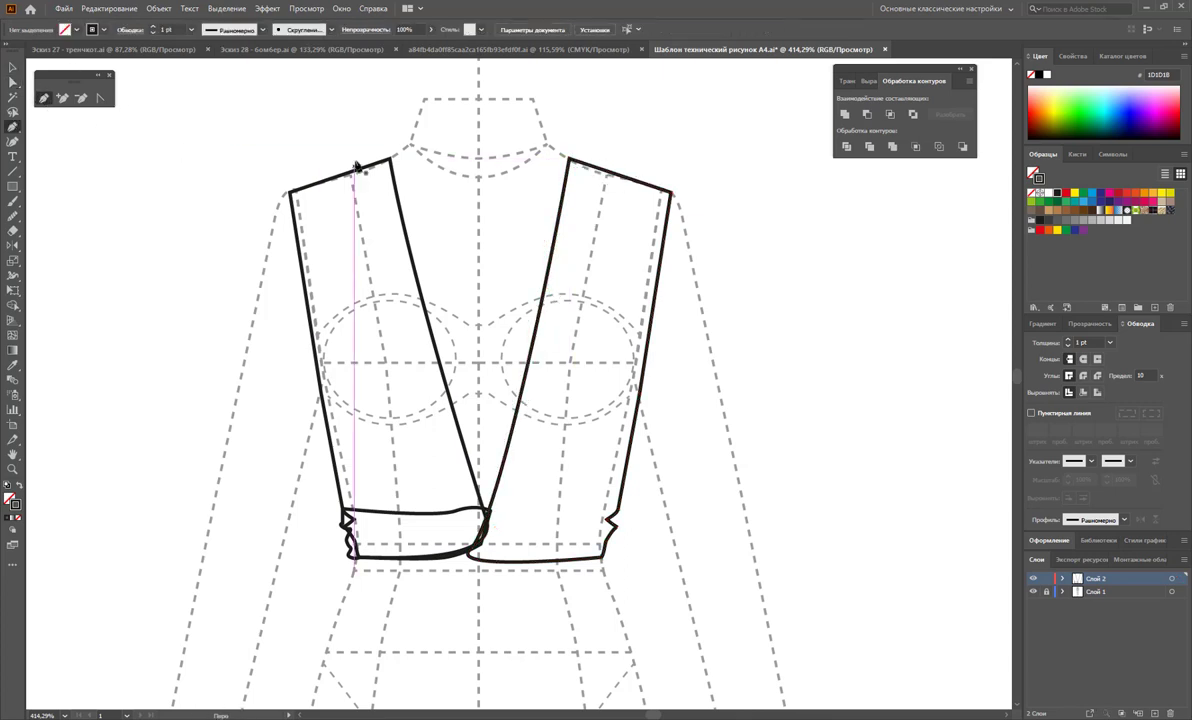
Draw a closed neckline shape from both panels' top corners down to the wrap point.
left_click(390, 158)
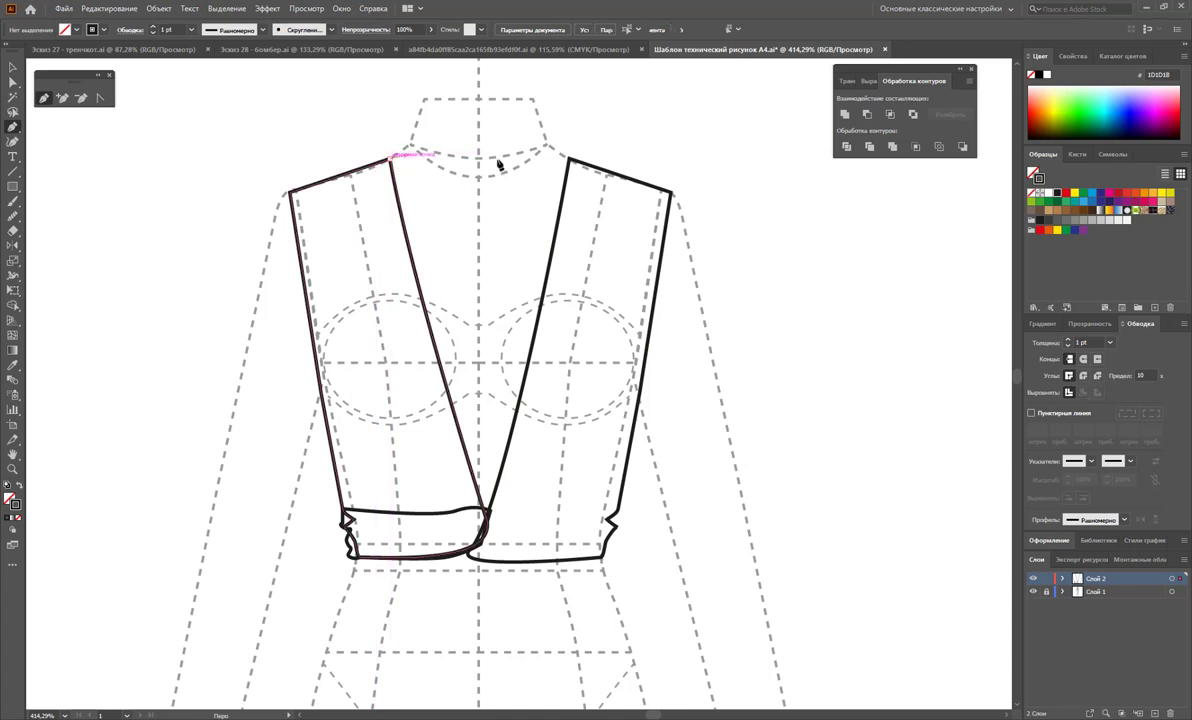
left_click(569, 159)
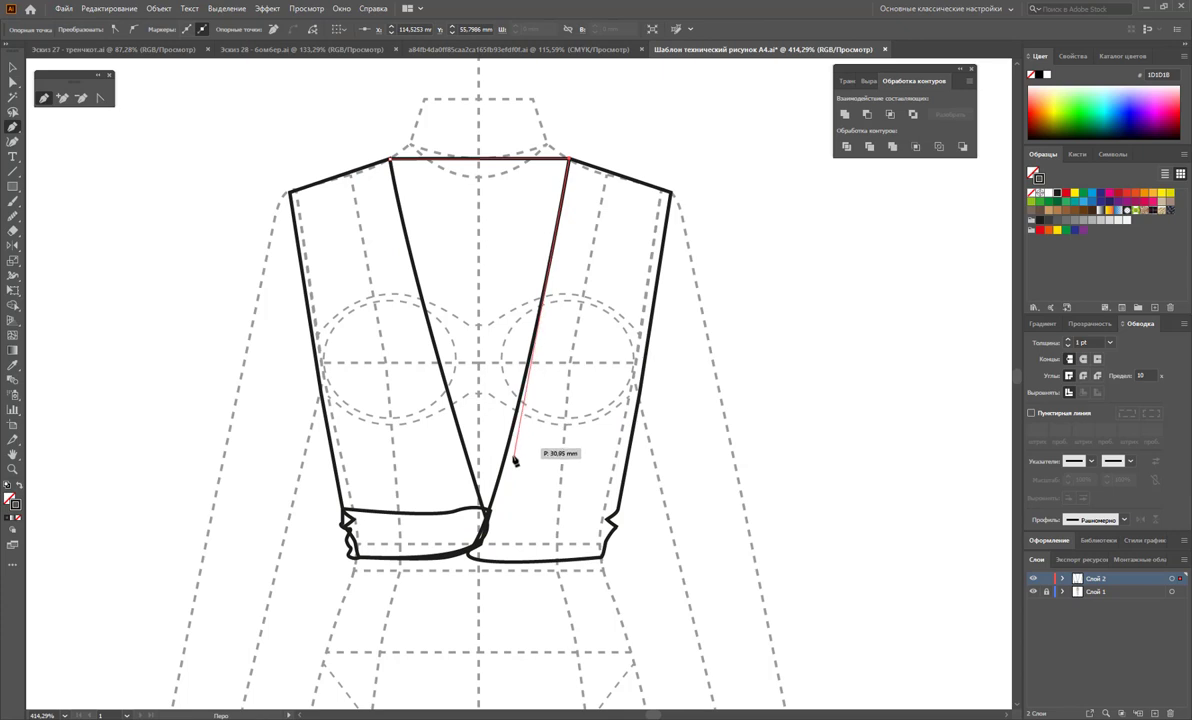
left_click_drag(510, 462, 532, 398)
left_click(484, 540)
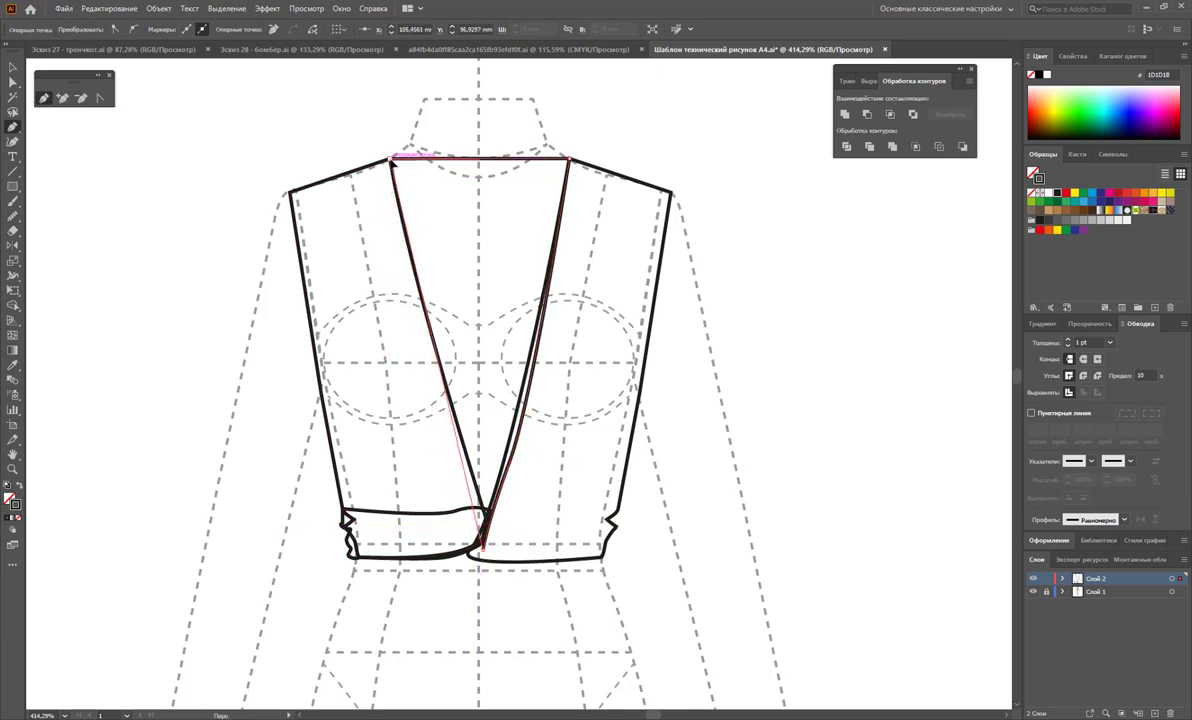
left_click_drag(389, 160, 404, 117)
left_click(13, 67)
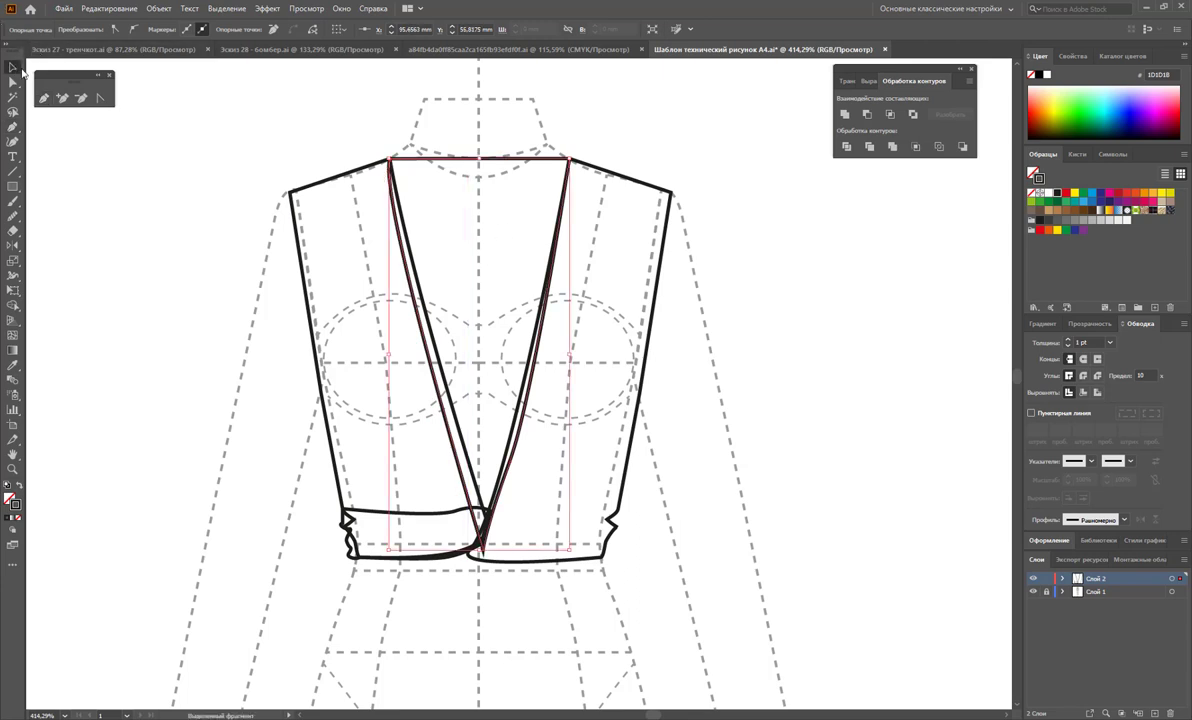
Send the neckline shape to the back and fill all garment pieces with white.
left_click(490, 133)
right_click(452, 203)
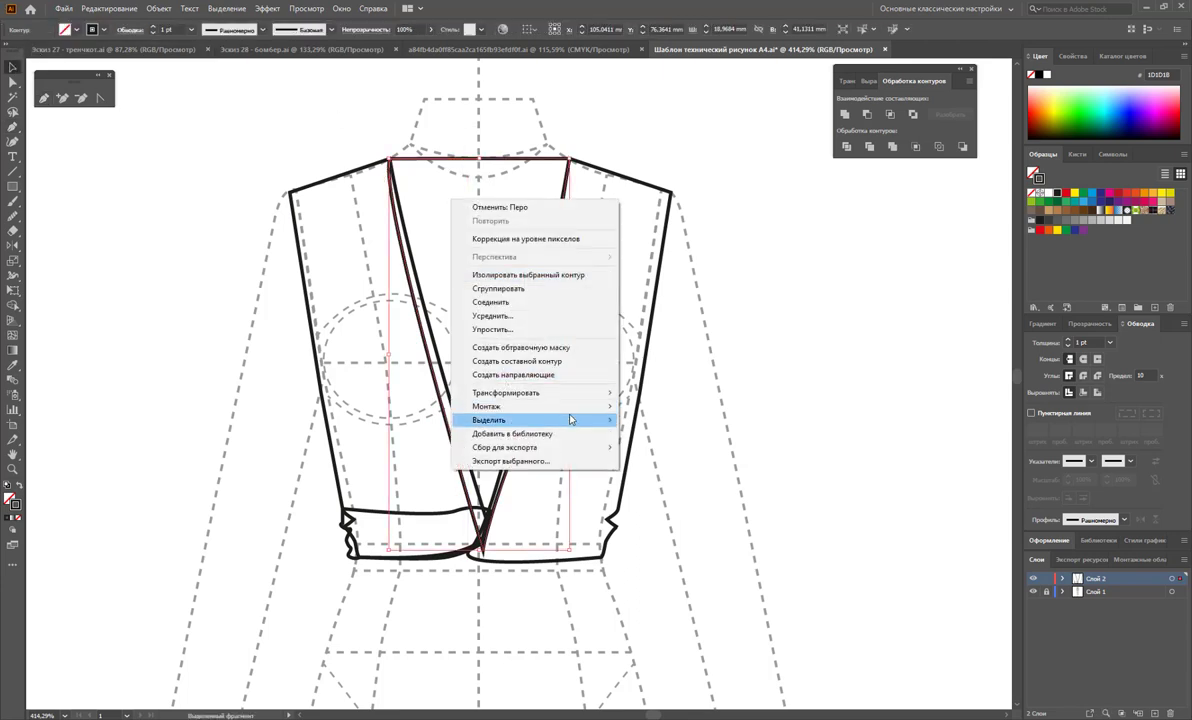
mouse_move(487, 406)
left_click(700, 447)
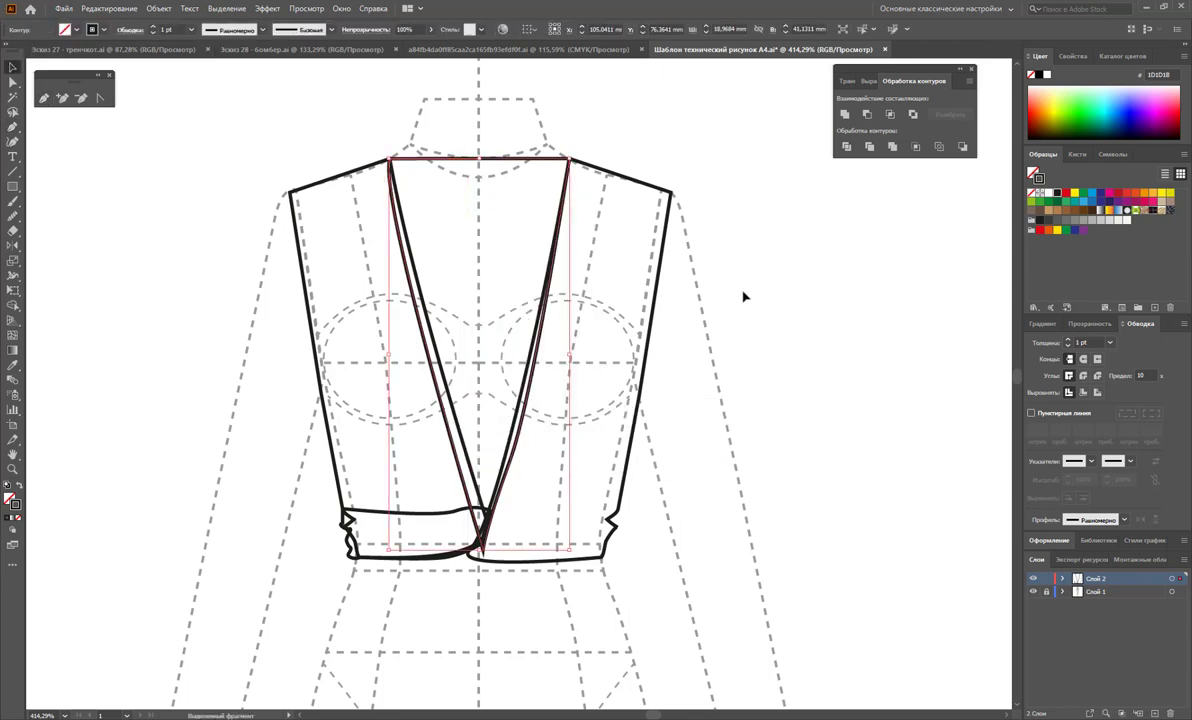
left_click_drag(720, 342, 525, 122)
left_click_drag(449, 419, 317, 569)
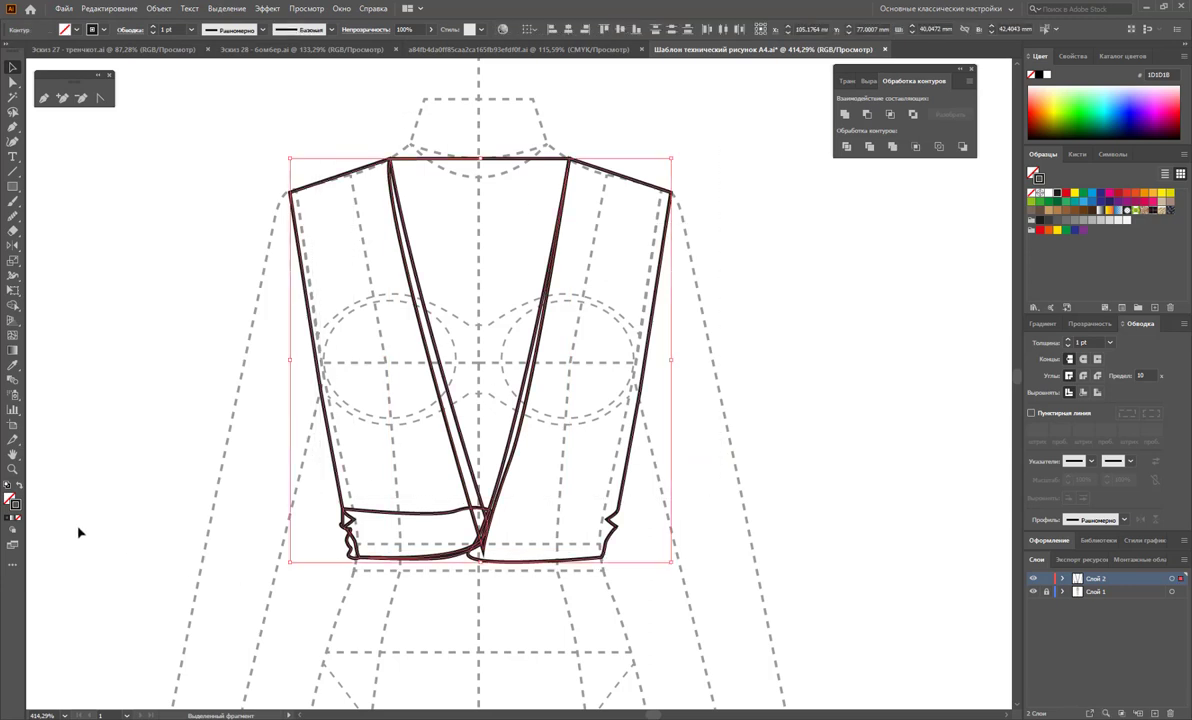
left_click(1046, 196)
left_click(868, 344)
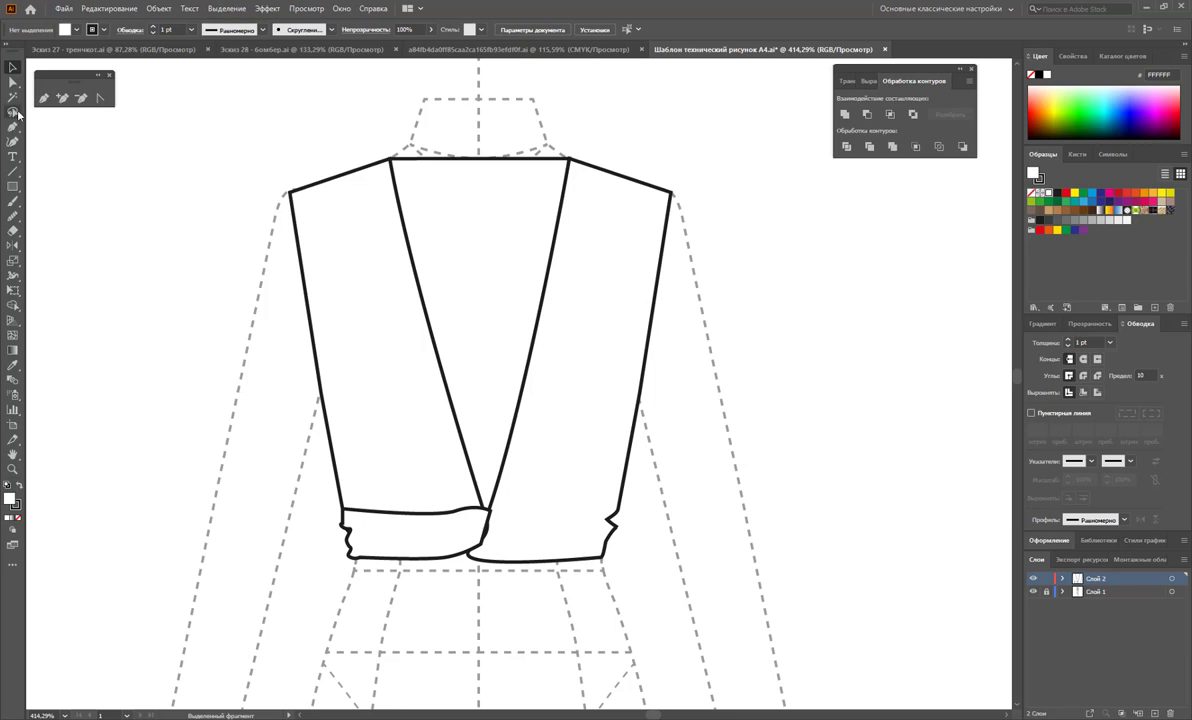
Bring the right front panel to the front.
left_click(508, 229)
right_click(617, 250)
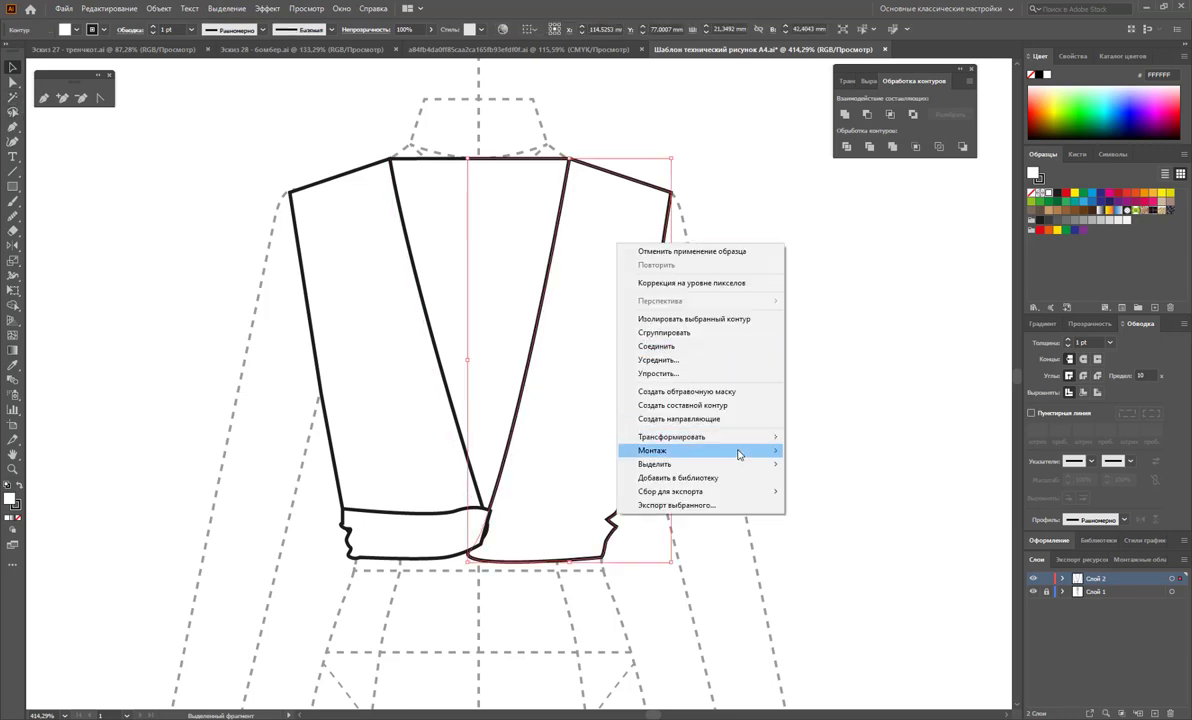
mouse_move(700, 451)
left_click(821, 452)
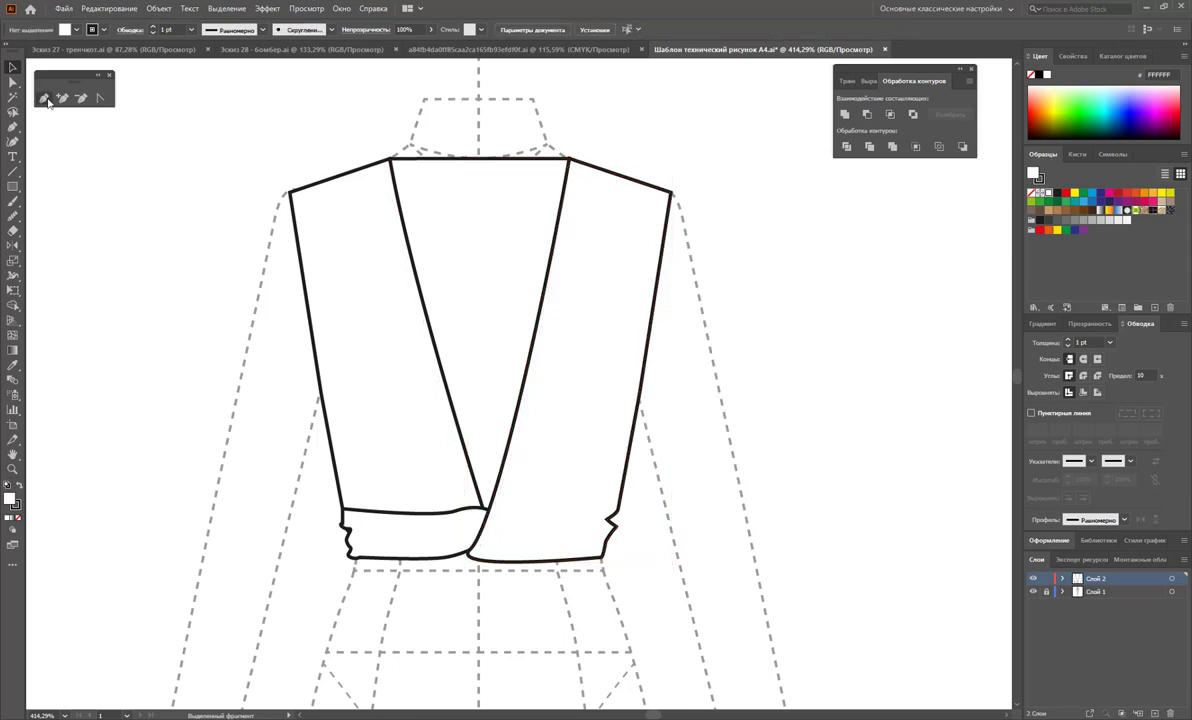
Curve the wrap front edges at both panels' top neckline corners.
left_click(11, 83)
left_click(391, 159)
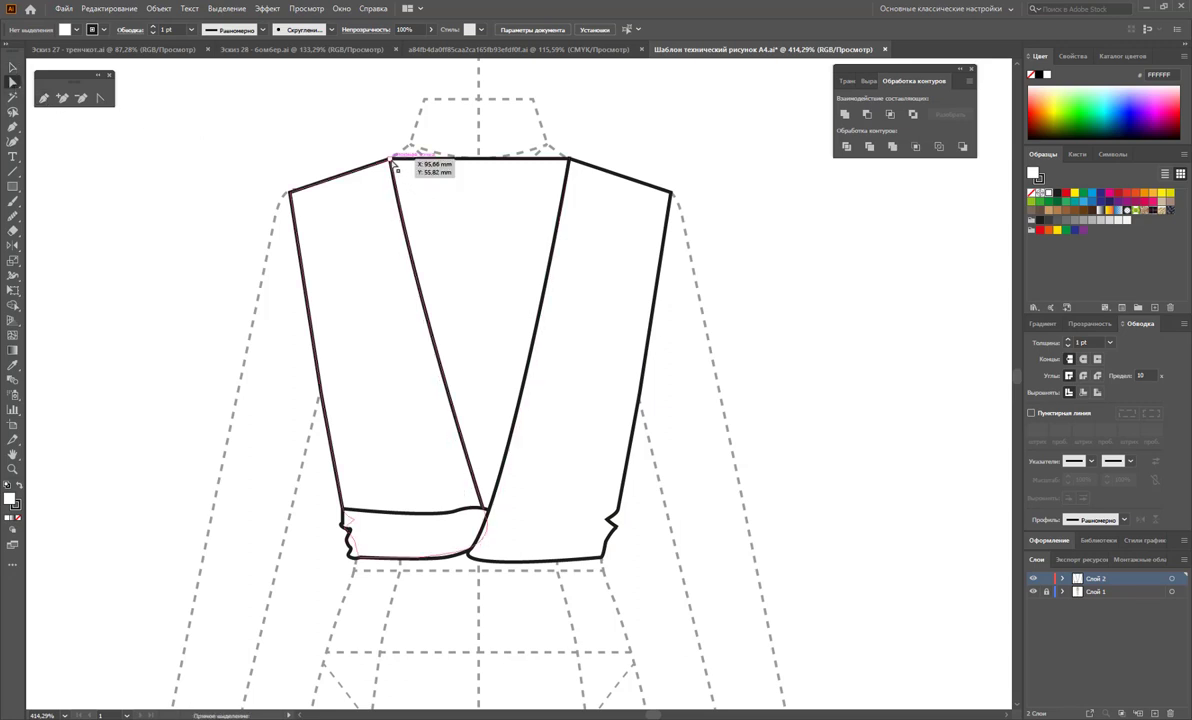
left_click_drag(392, 161, 393, 163)
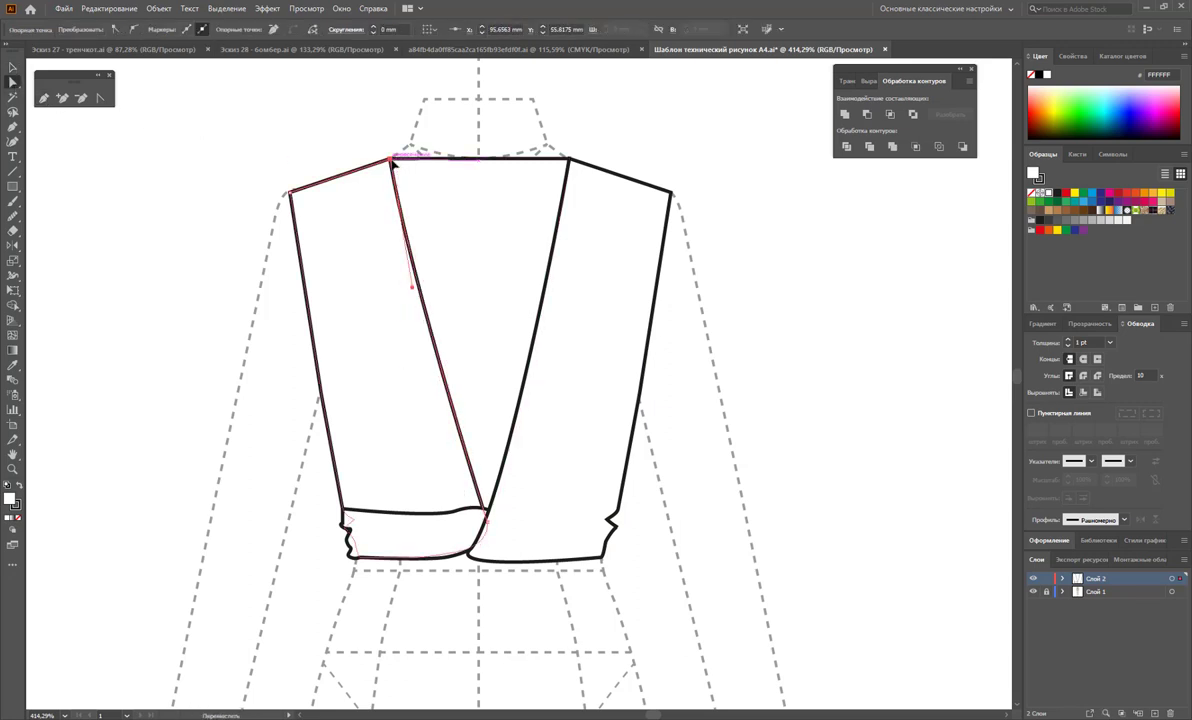
left_click(98, 98)
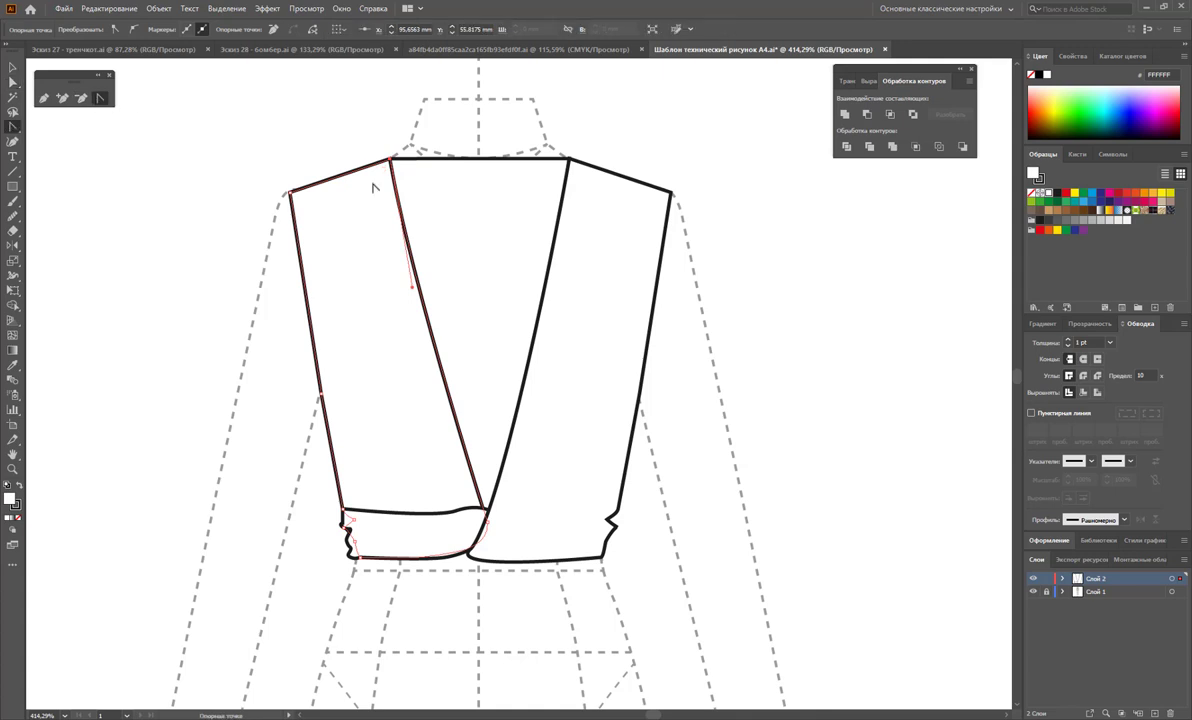
mouse_move(388, 165)
left_mouse_down()
mouse_move(418, 147)
mouse_move(403, 125)
left_mouse_up()
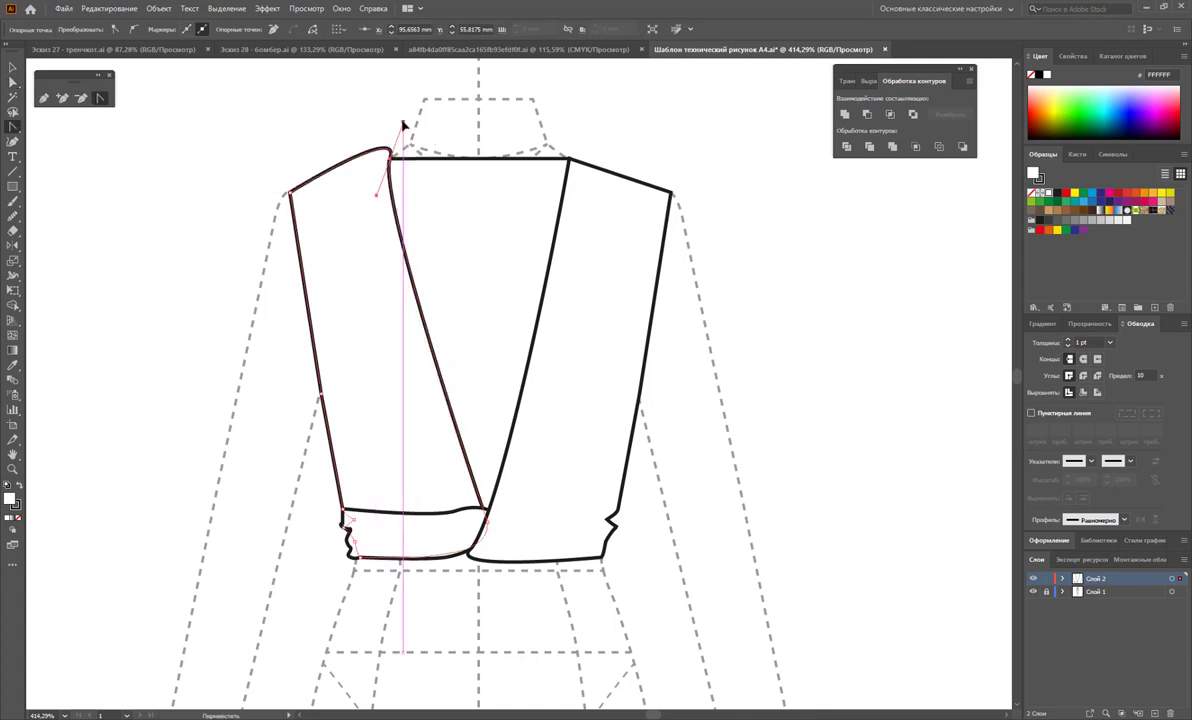
mouse_move(568, 158)
left_mouse_down()
mouse_move(578, 180)
mouse_move(554, 130)
left_mouse_up()
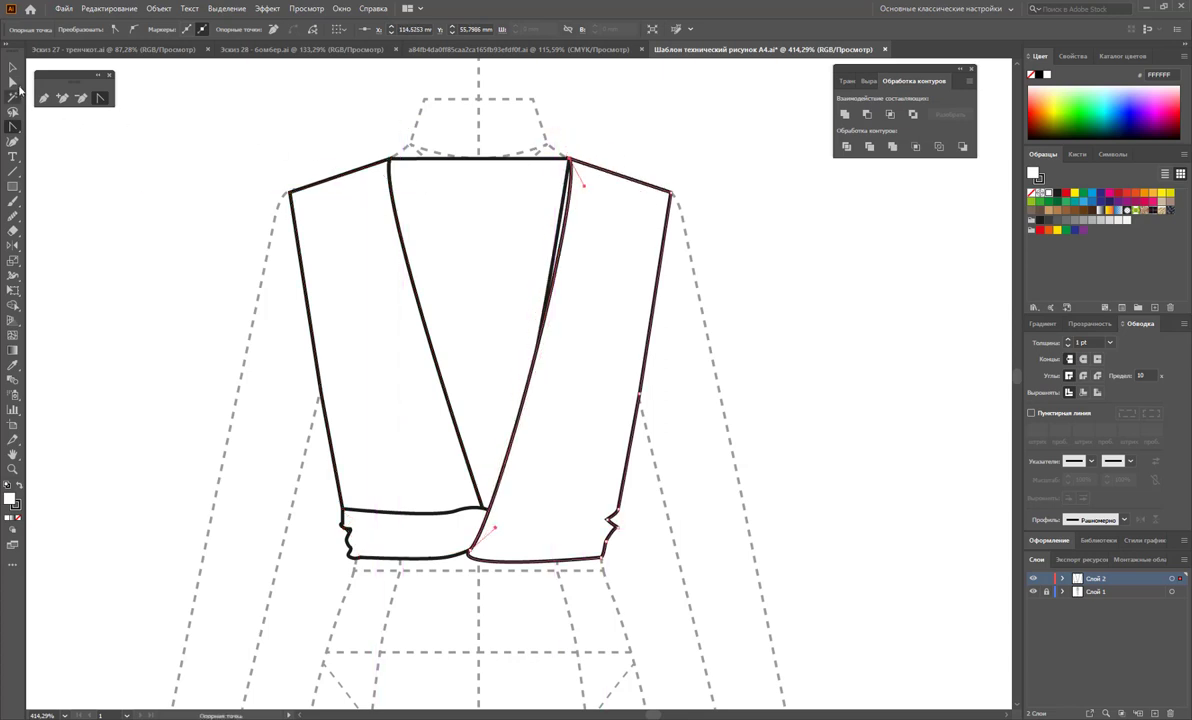
Nudge the right lapel's top corner slightly left and select both lapel outlines.
left_click(18, 88)
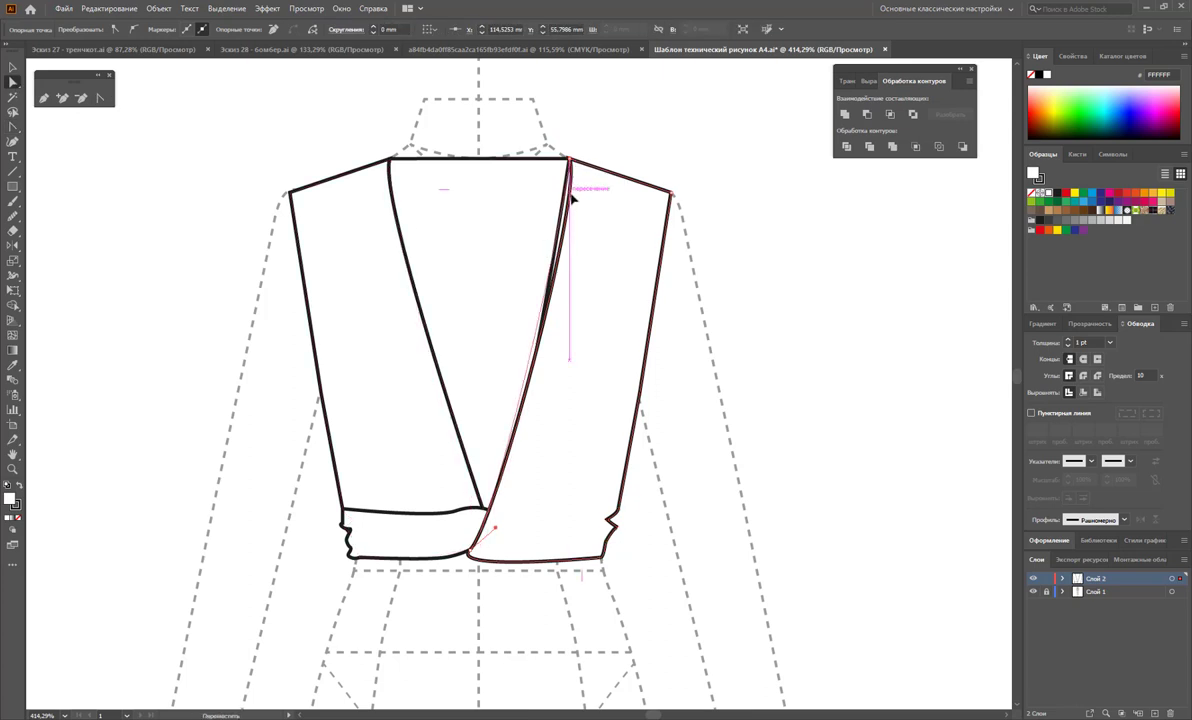
left_click(557, 192)
left_click(570, 164)
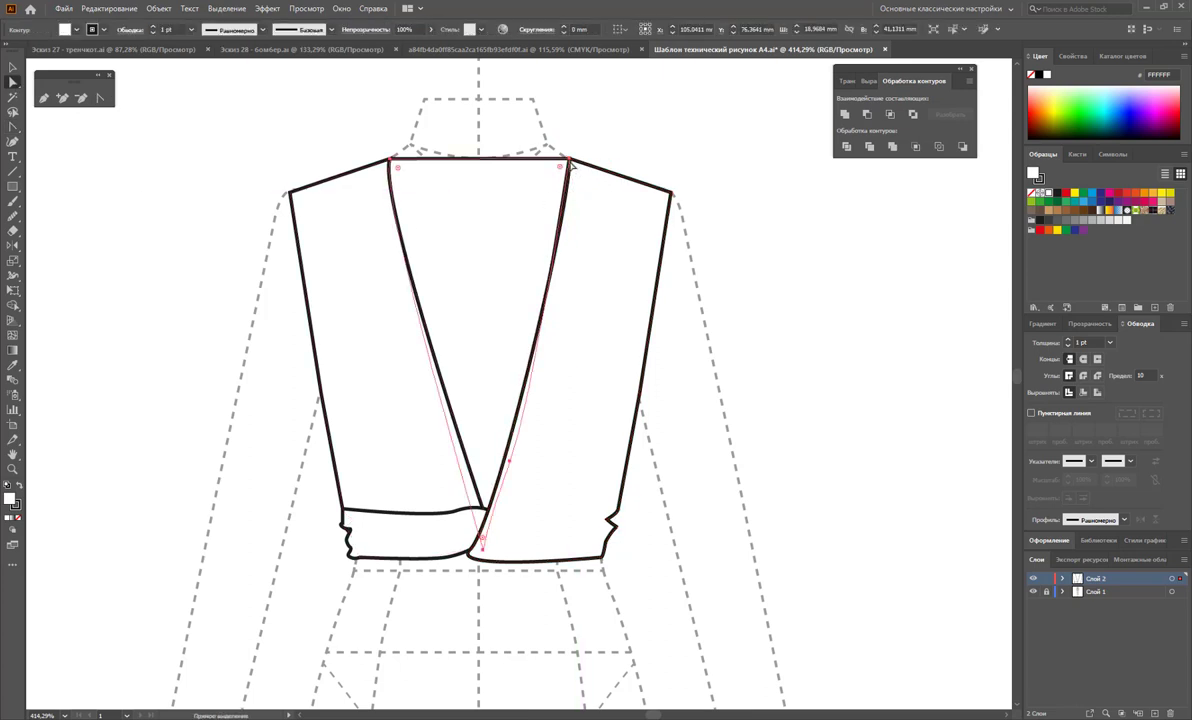
left_click(569, 160)
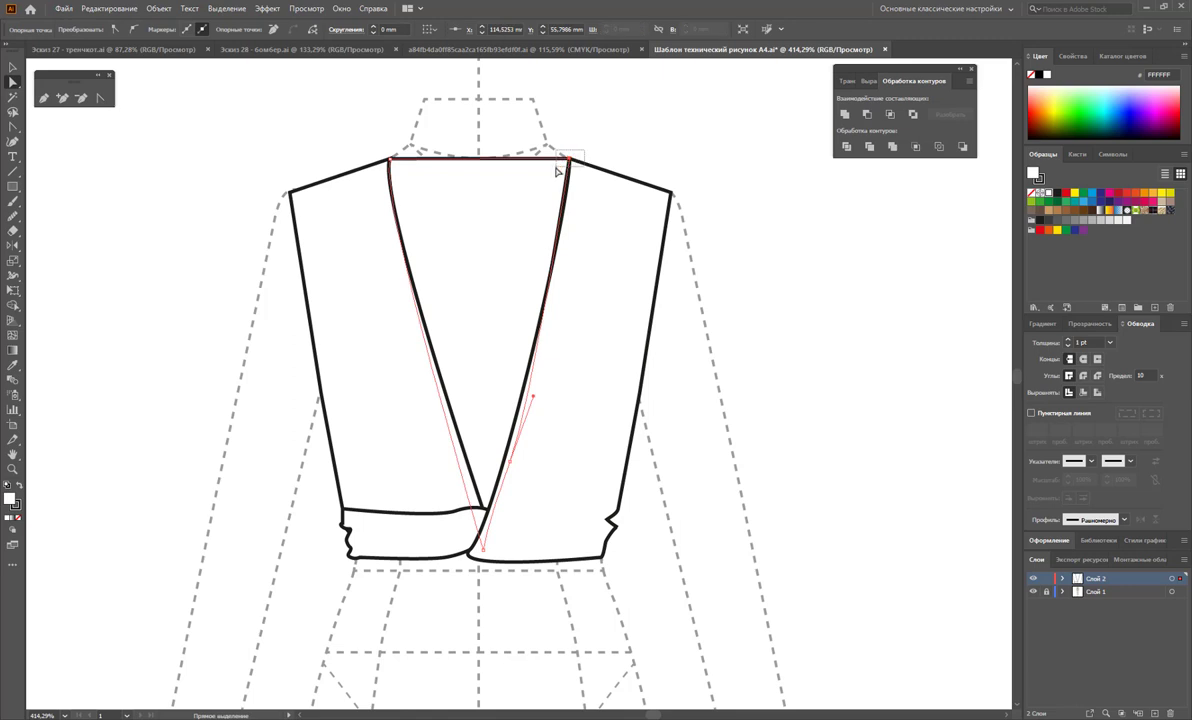
key("Left")
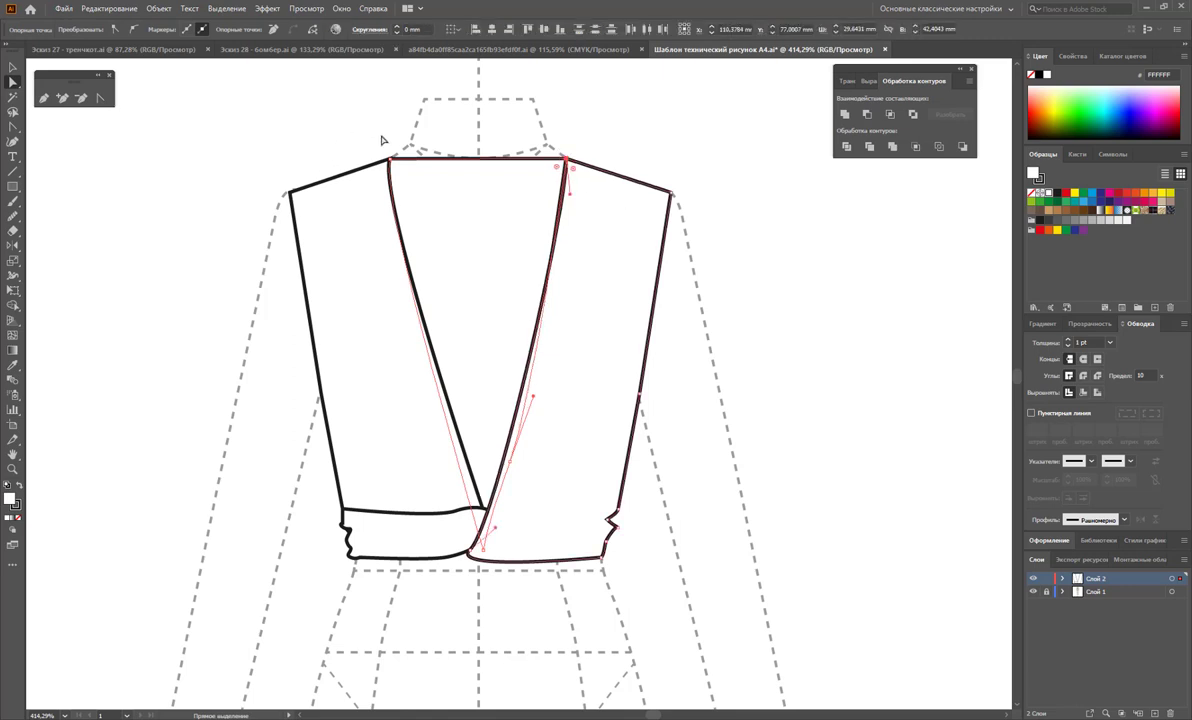
left_click(388, 163)
left_click(591, 160)
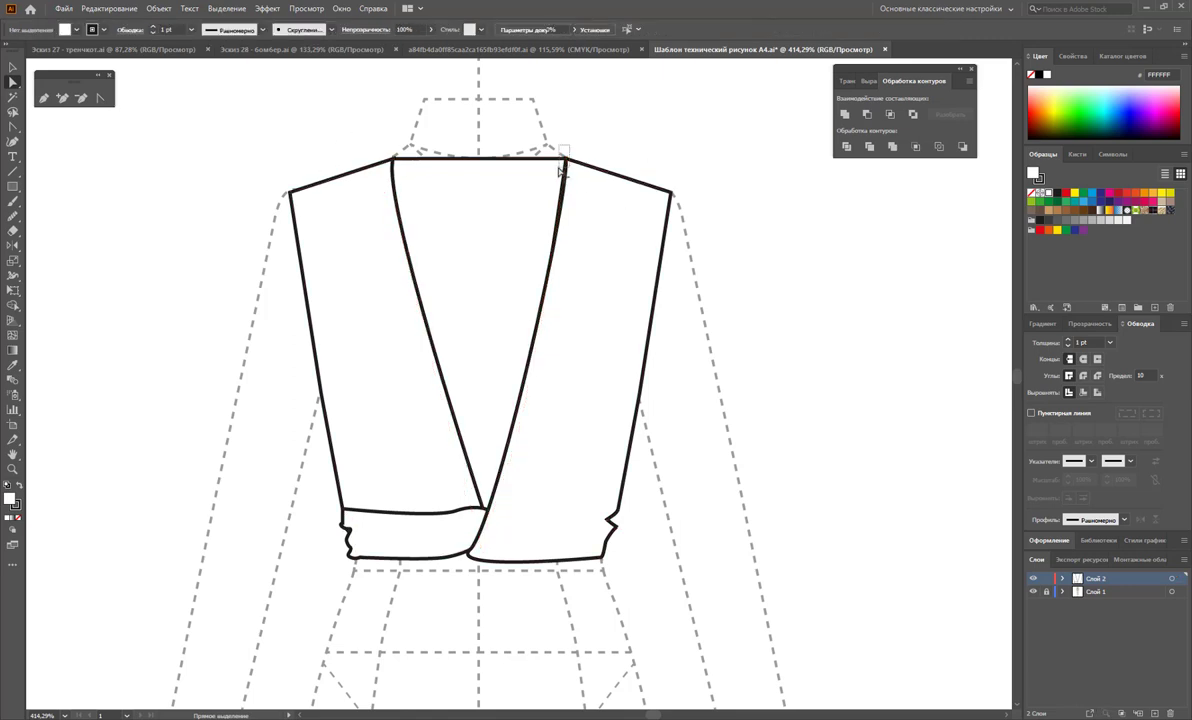
left_click(561, 171)
left_click(487, 160, "shift")
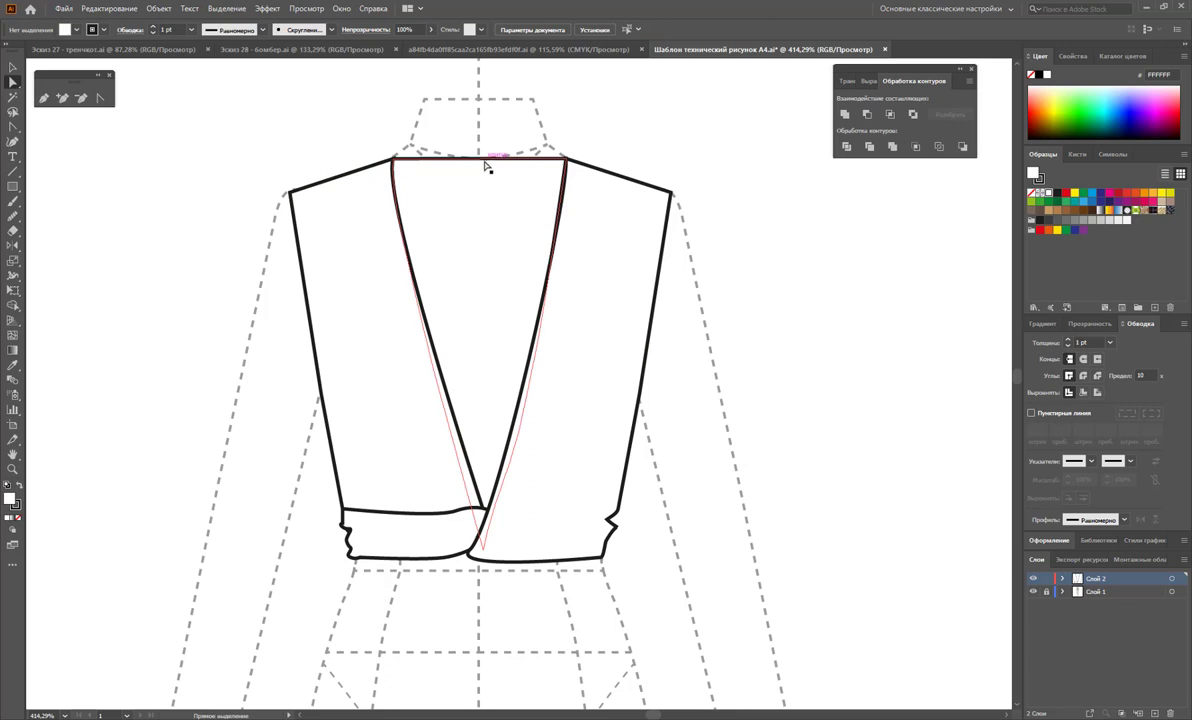
Curve the lapel's lower point and move its middle point higher up the edge.
left_click(101, 99)
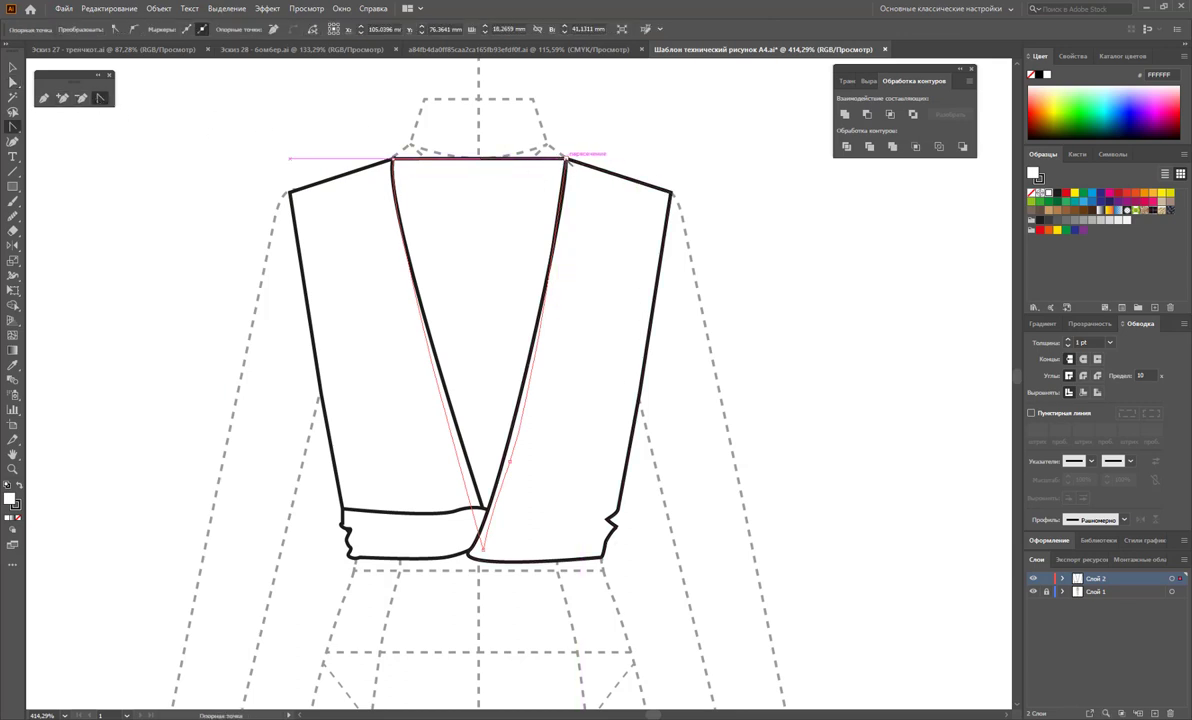
left_click_drag(510, 461, 533, 396)
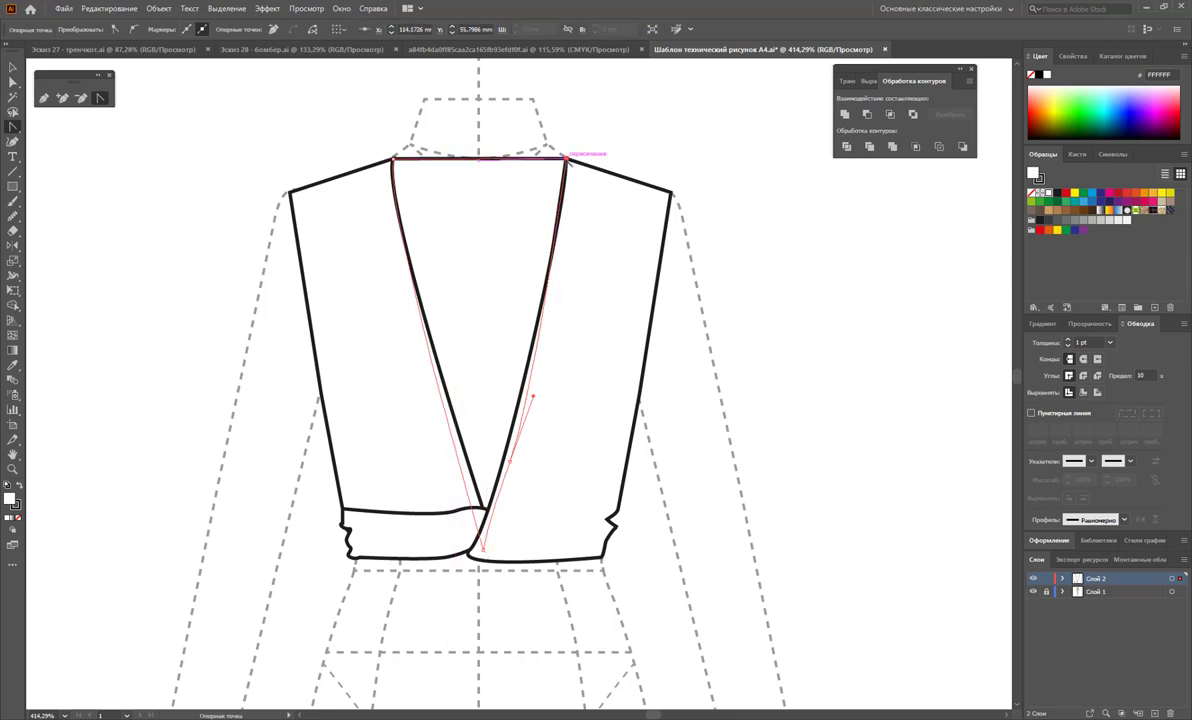
mouse_move(566, 158)
left_mouse_down()
mouse_move(618, 144)
mouse_move(691, 151)
left_mouse_up()
key("ctrl+z")
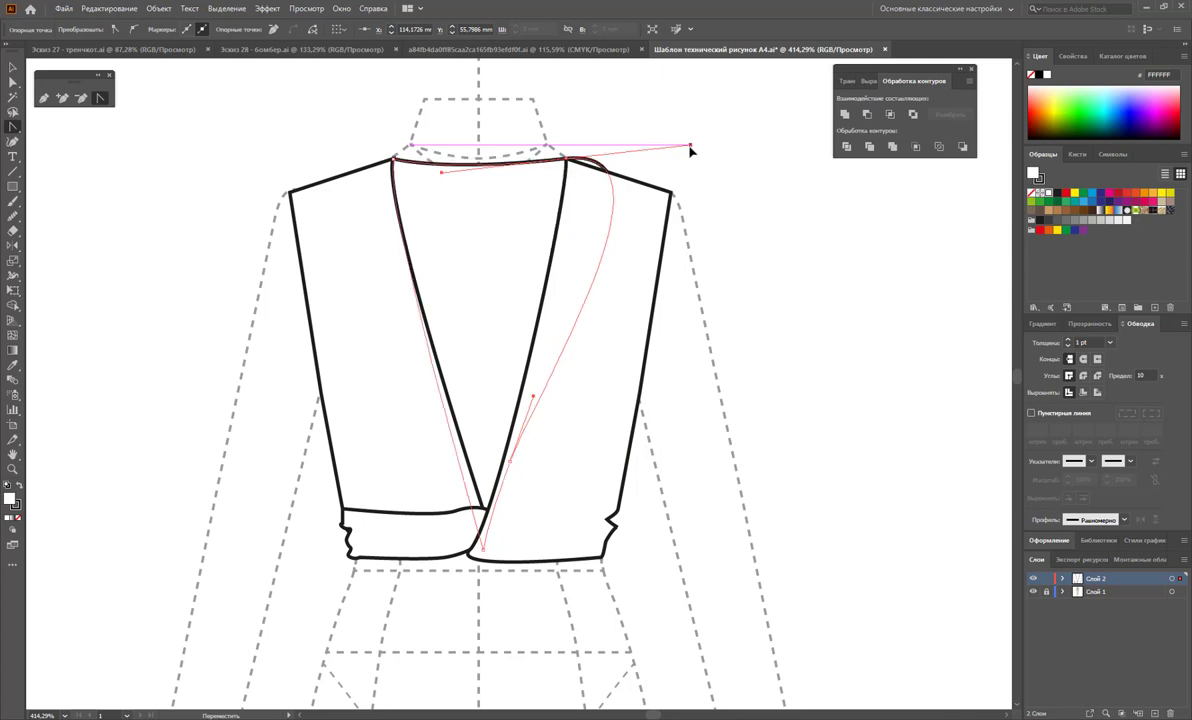
key("ctrl+z")
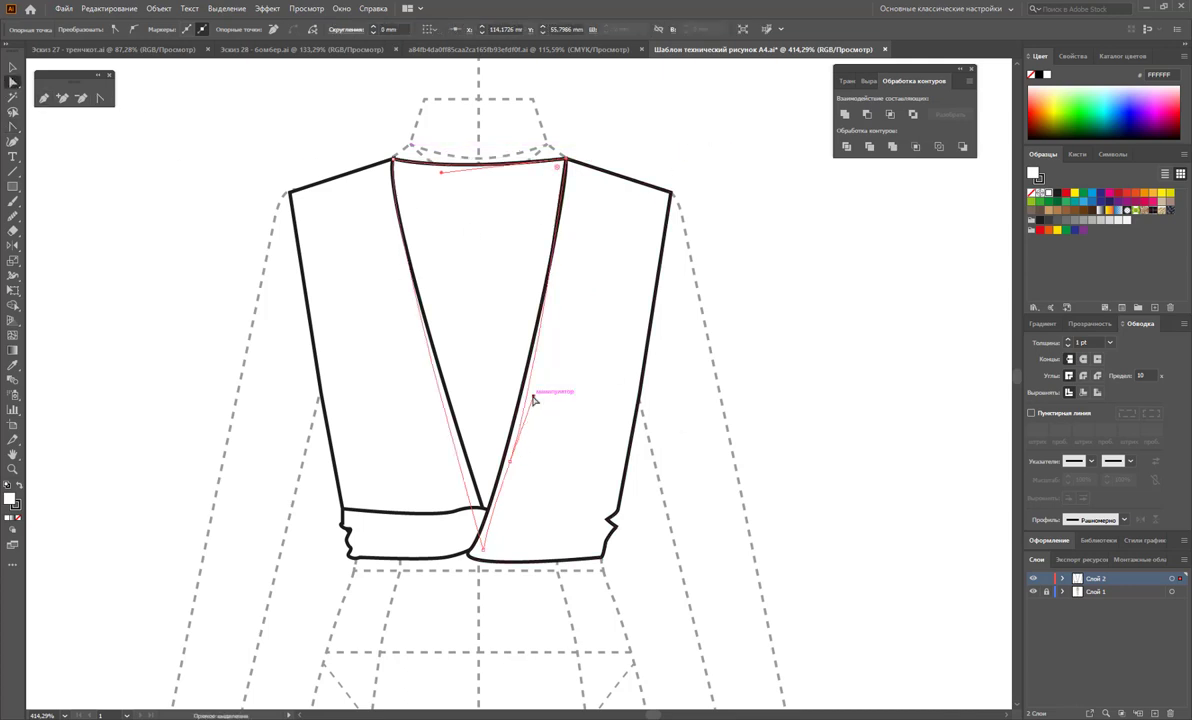
mouse_move(535, 394)
left_mouse_down()
mouse_move(561, 370)
mouse_move(572, 274)
left_mouse_up()
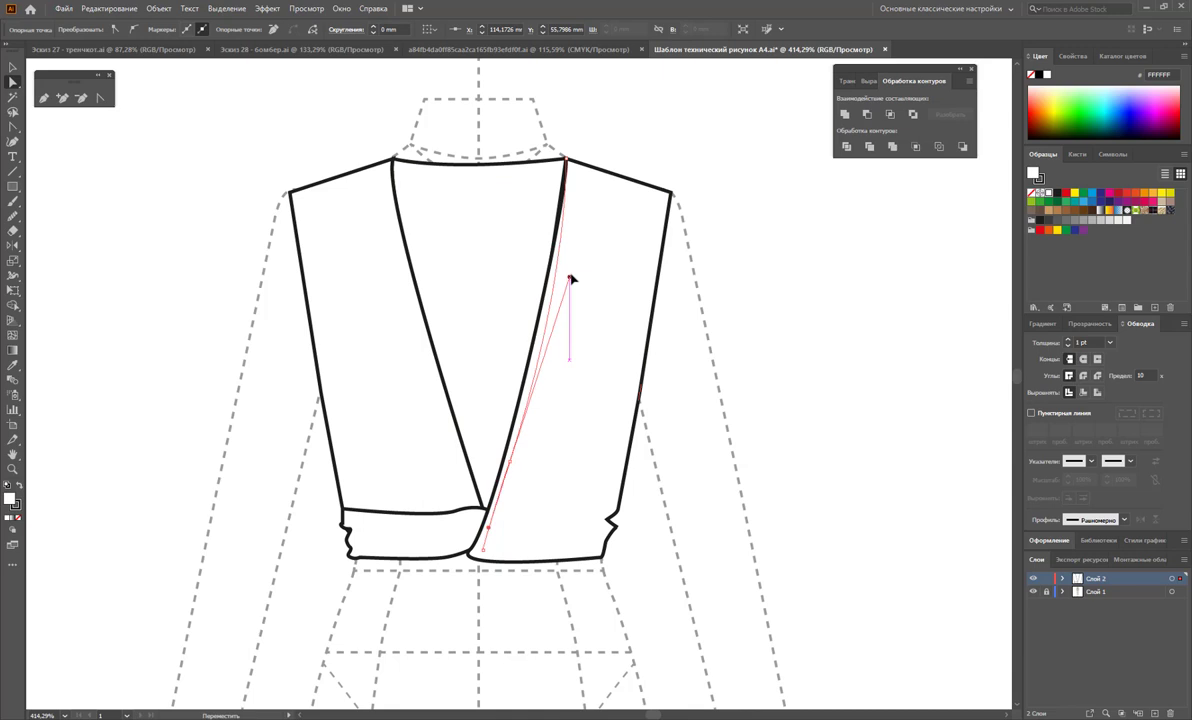
left_click(721, 215)
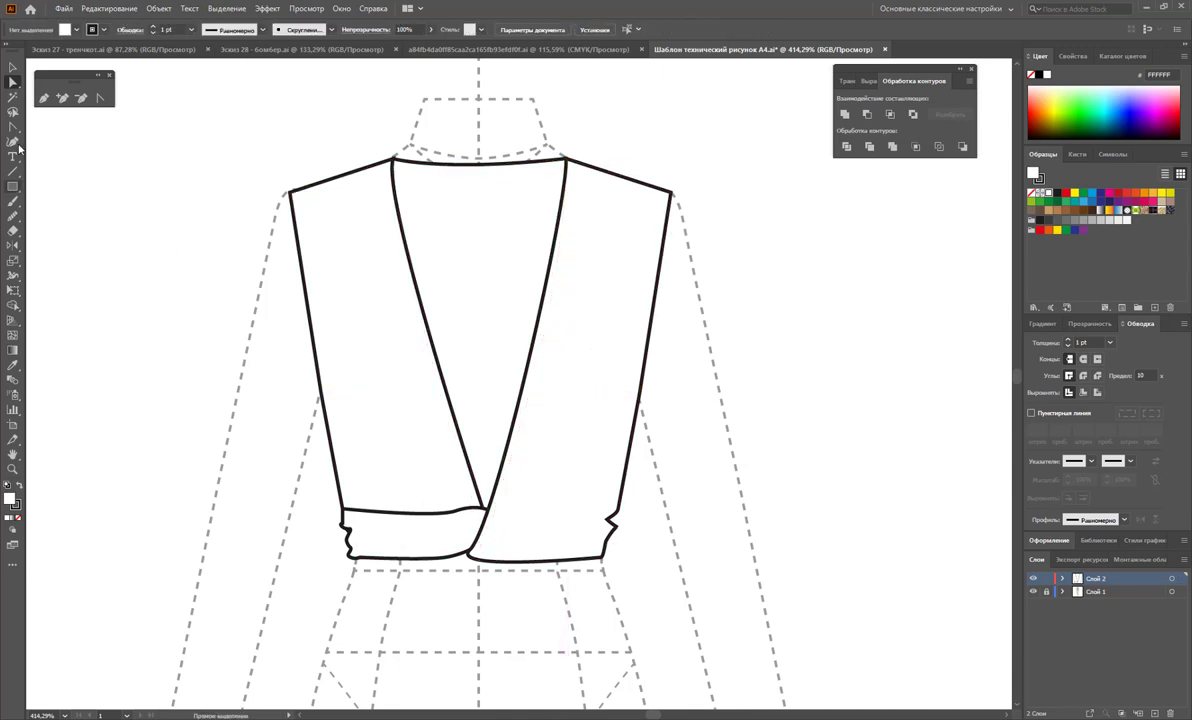
Draw a seam line across the left shoulder strap to the neckline edge.
left_click(43, 99)
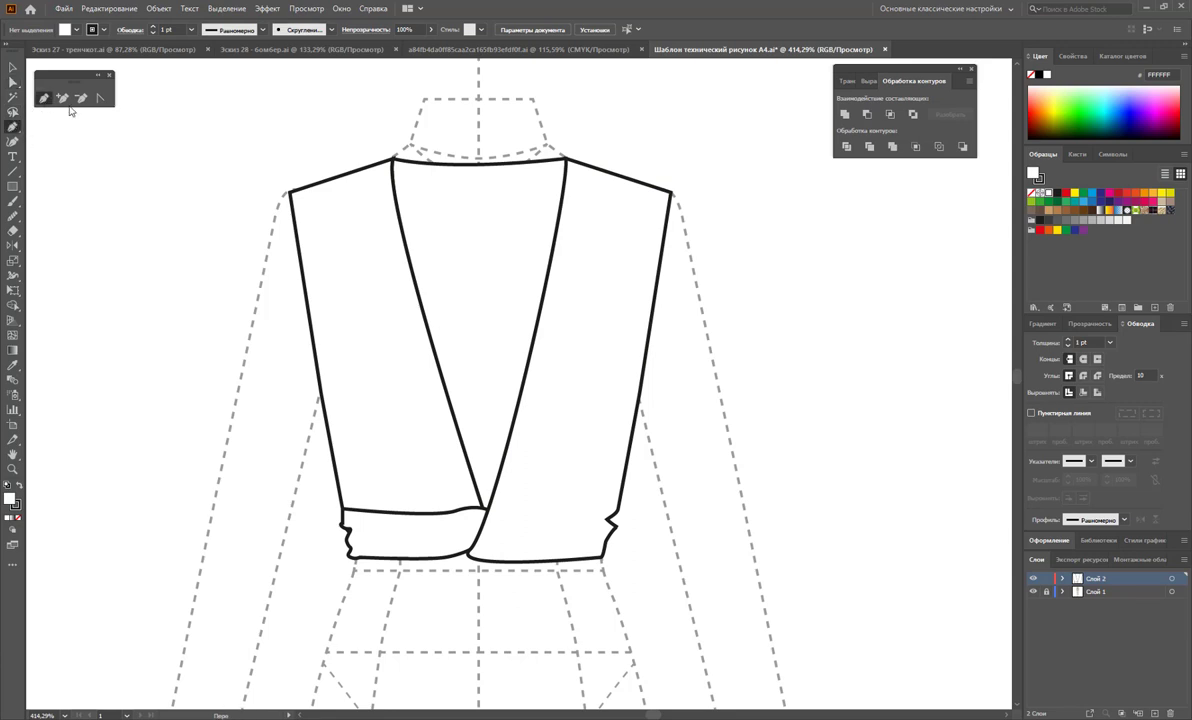
left_click(290, 211)
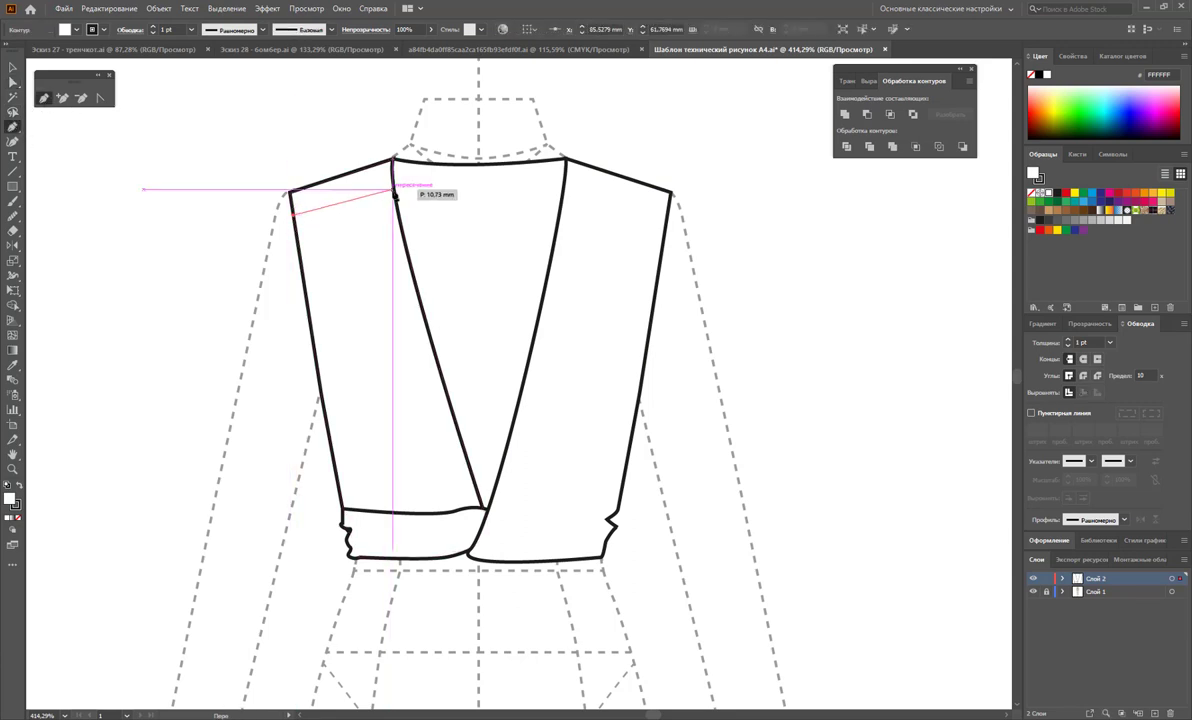
left_click(393, 190)
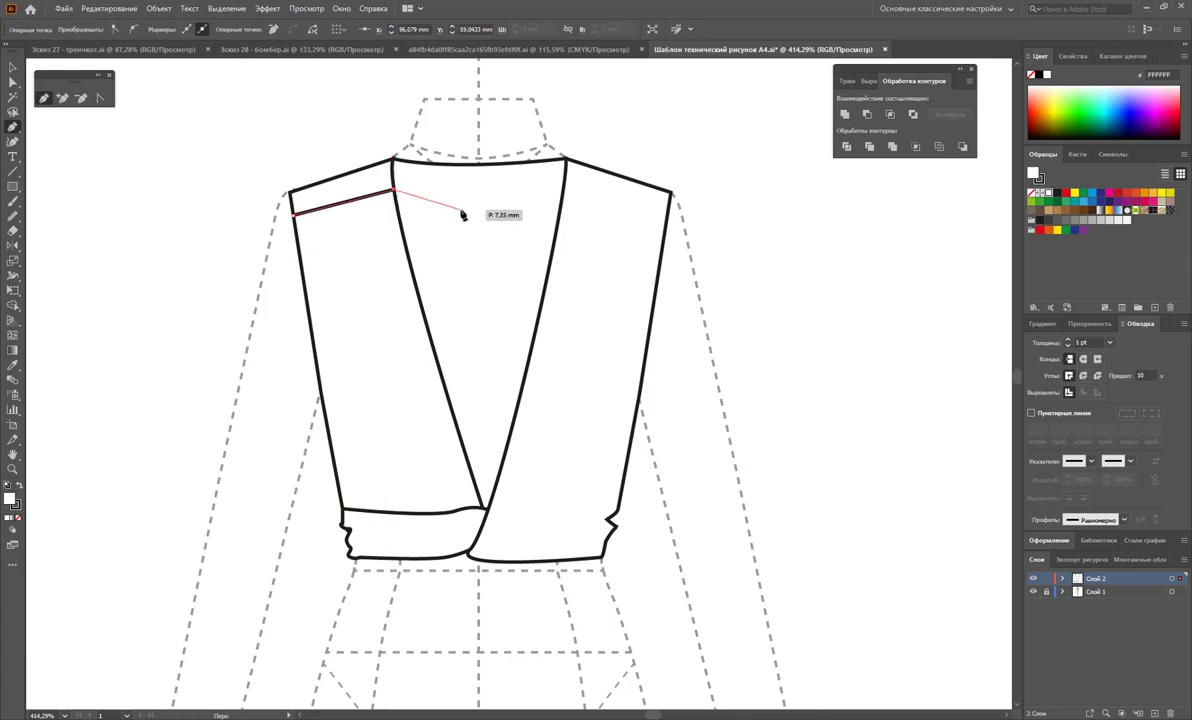
left_click(461, 214, "ctrl")
Reflect a copy of the seam onto the right shoulder, then draw a straight neckline line.
left_click(10, 68)
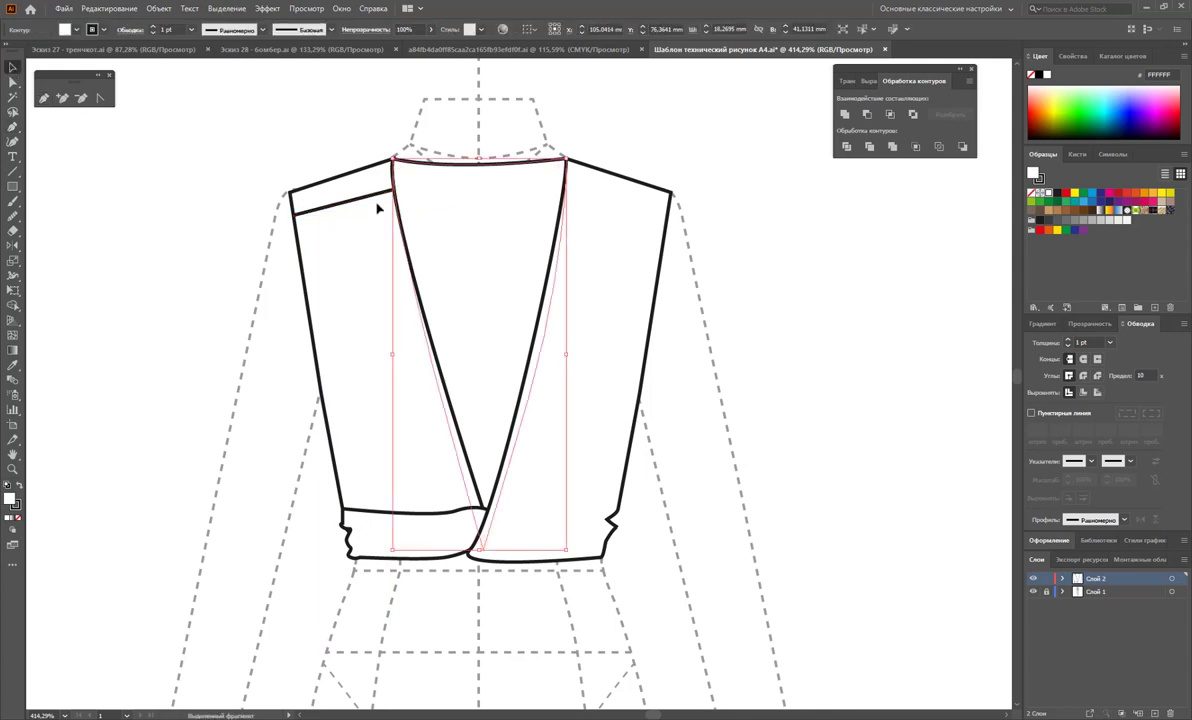
left_click(360, 198)
left_click(13, 245)
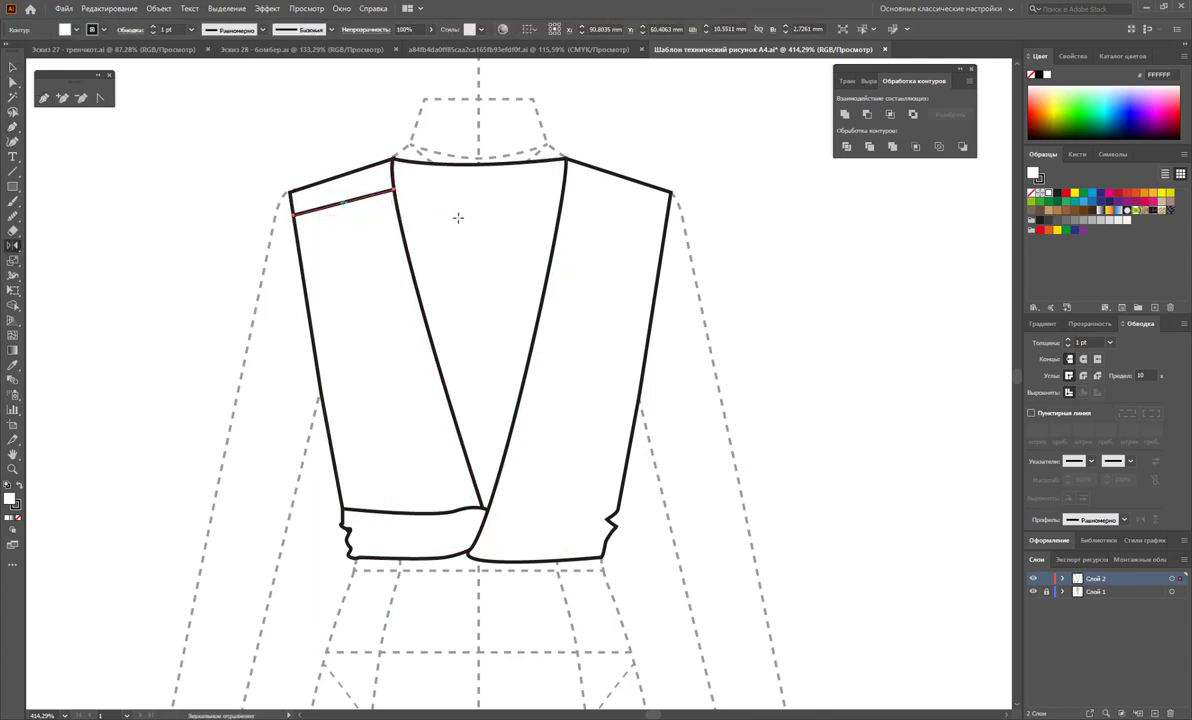
left_click(479, 160)
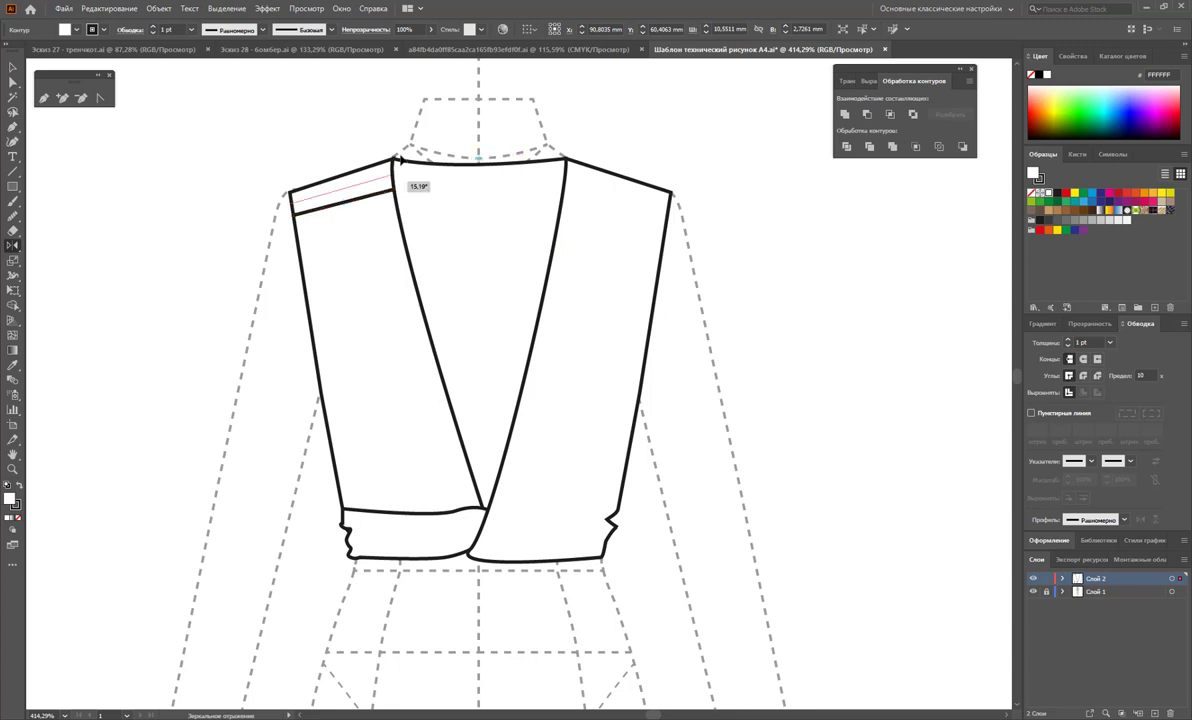
left_click_drag(417, 186, 622, 224)
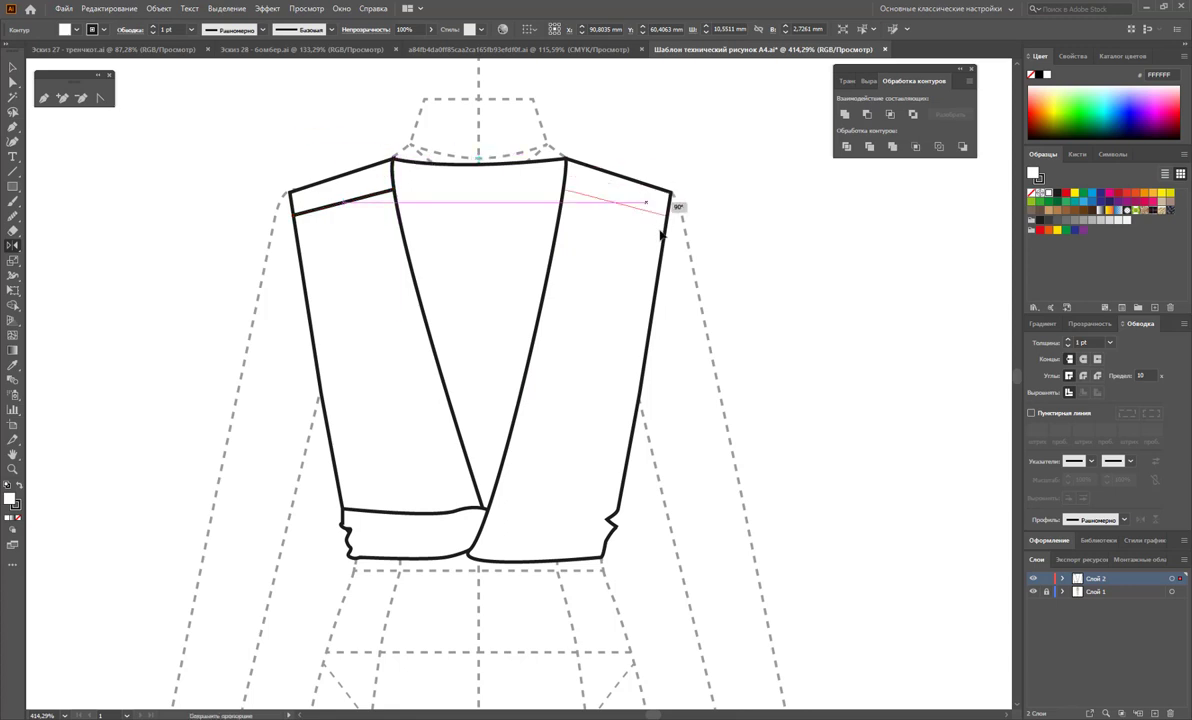
left_click(13, 174)
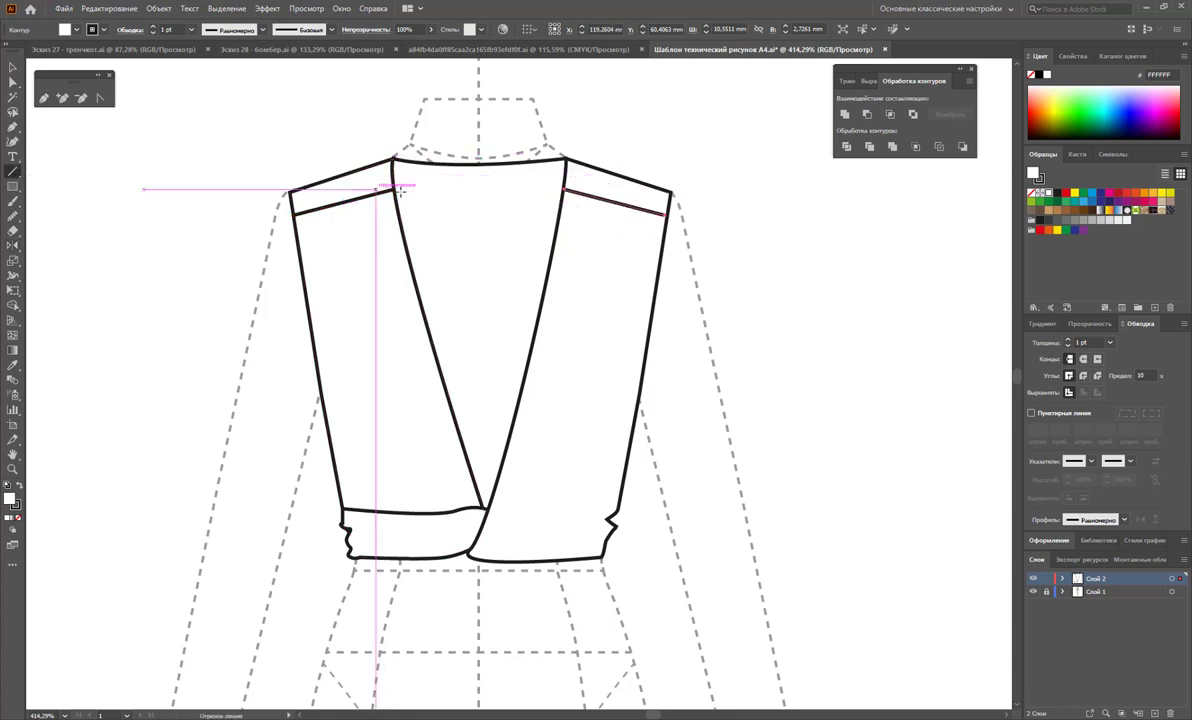
left_click_drag(395, 193, 562, 193)
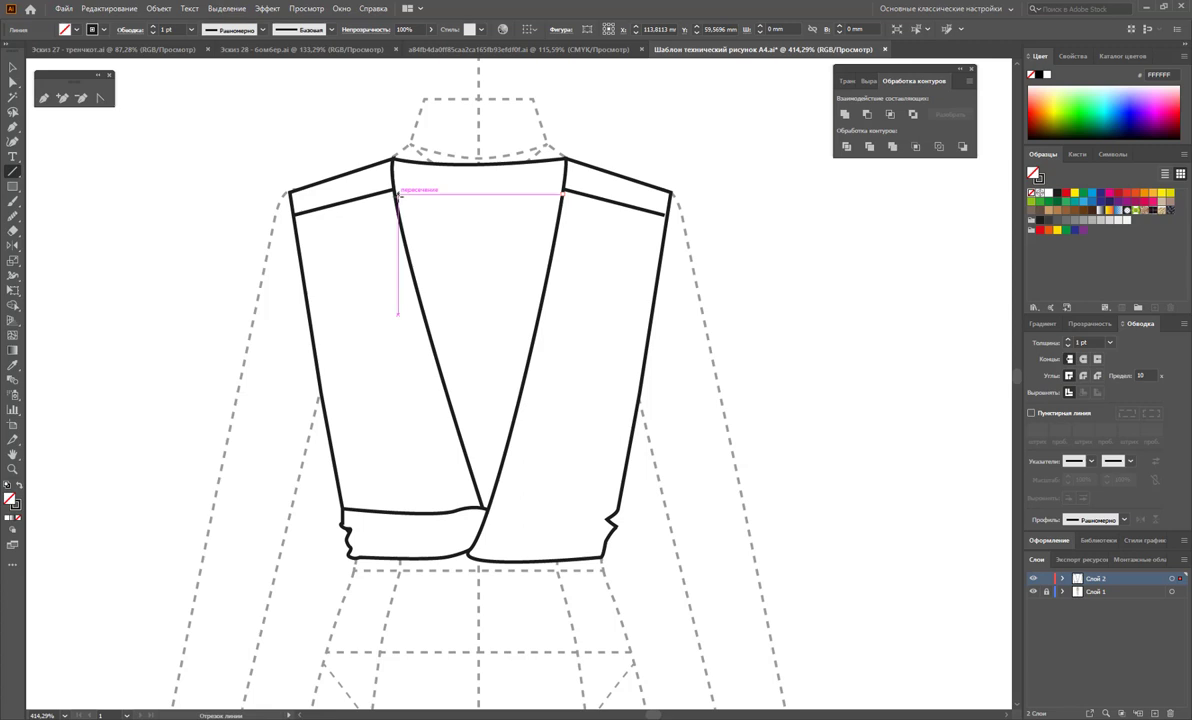
Draw a vertical centre line from the wrap intersection up to the neckline, nudged slightly left.
left_click_drag(397, 195, 562, 193)
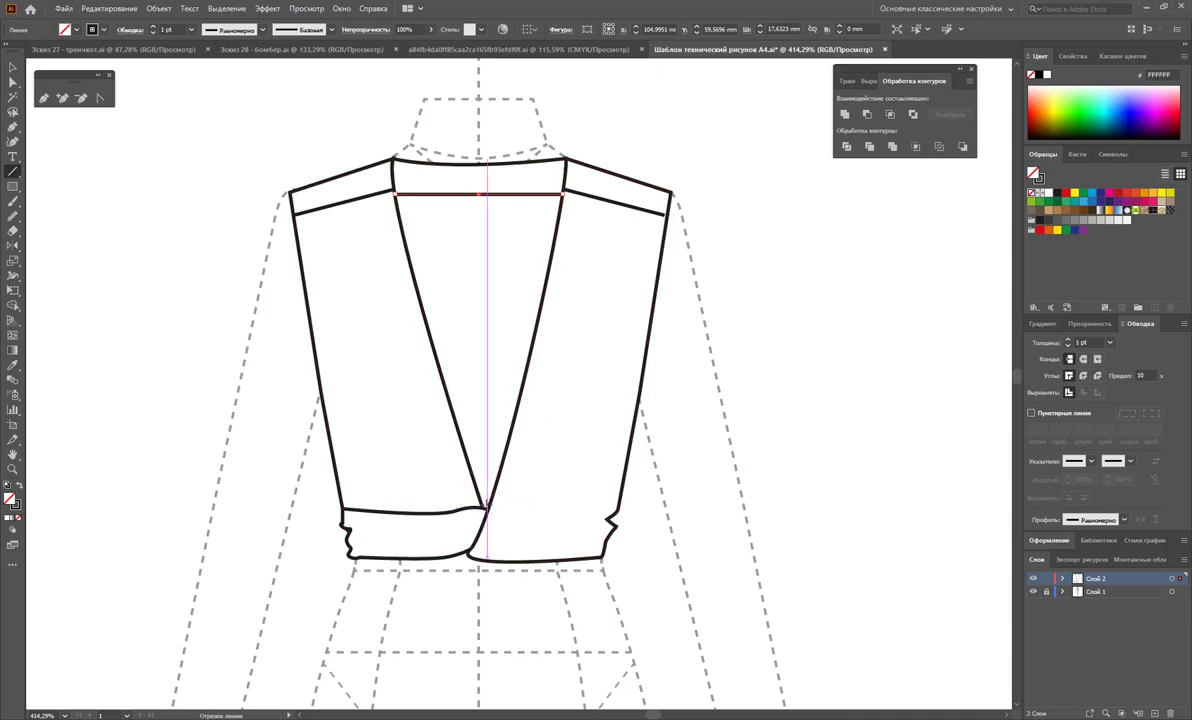
left_click_drag(483, 505, 484, 195)
left_click(14, 67)
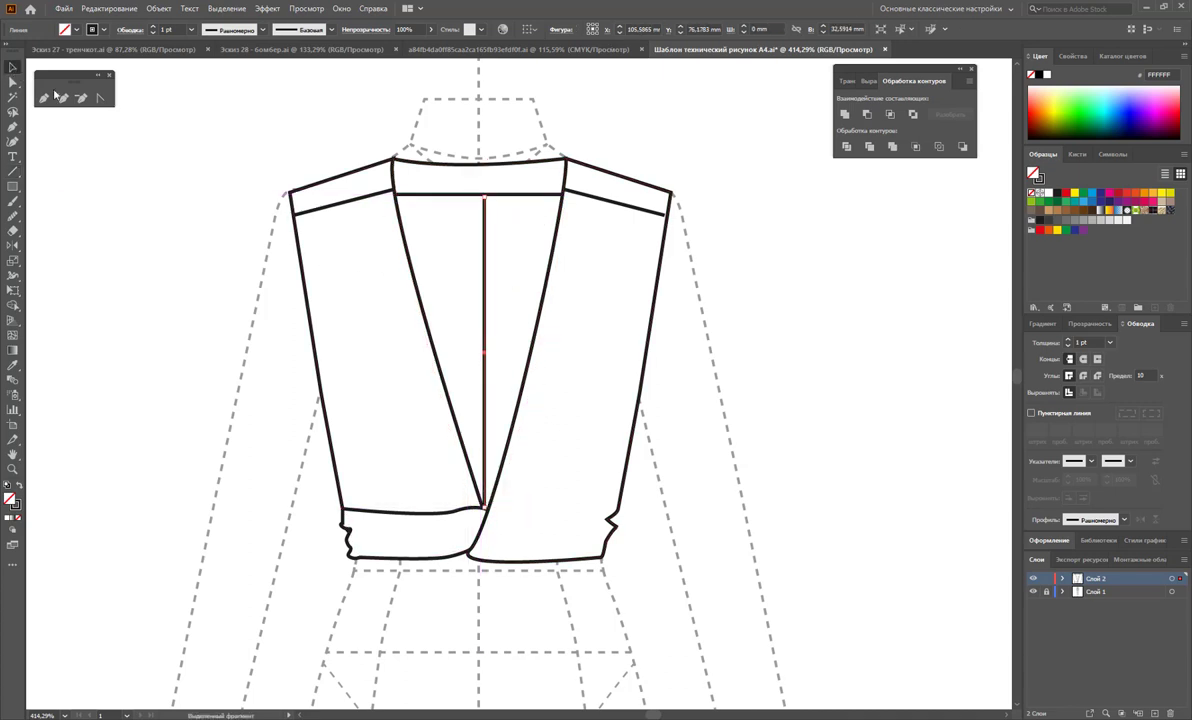
key("Left")
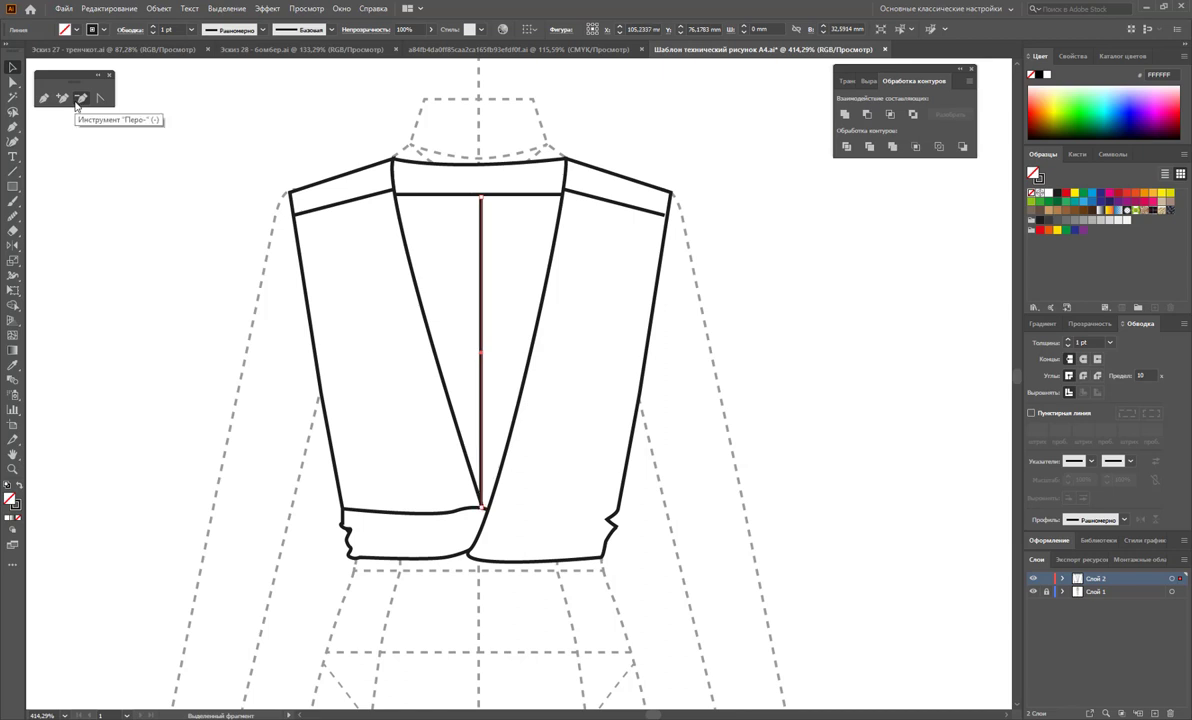
left_click(800, 455)
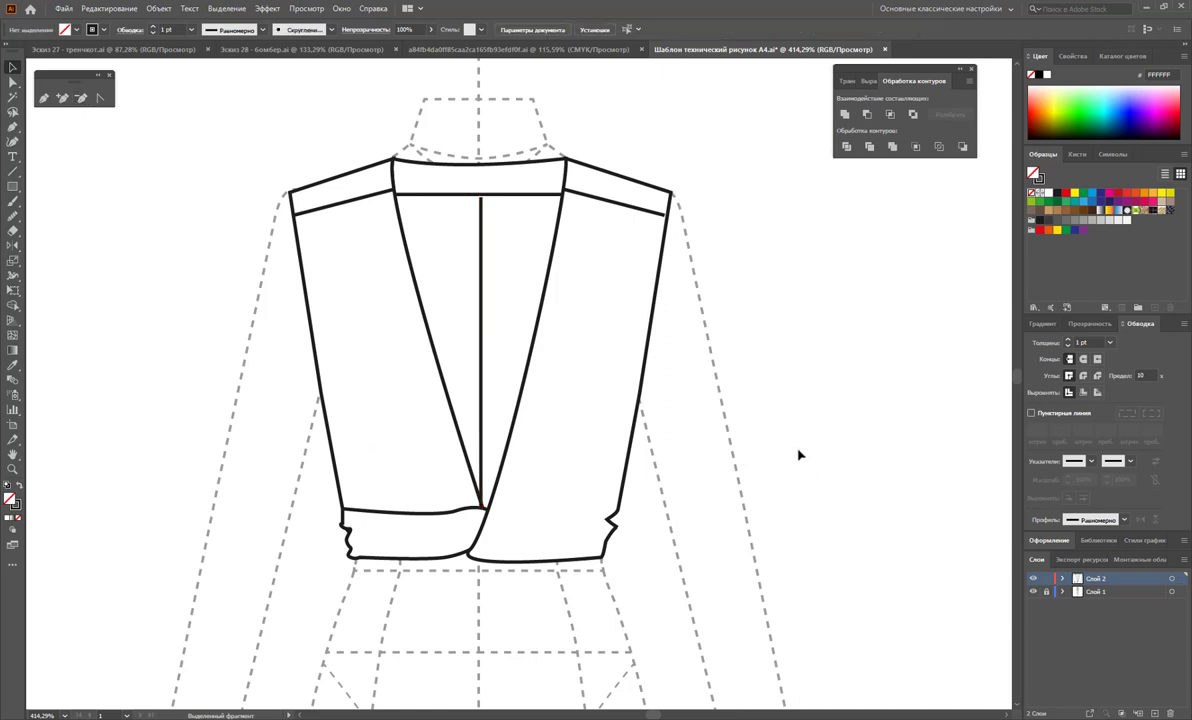
left_click(473, 348)
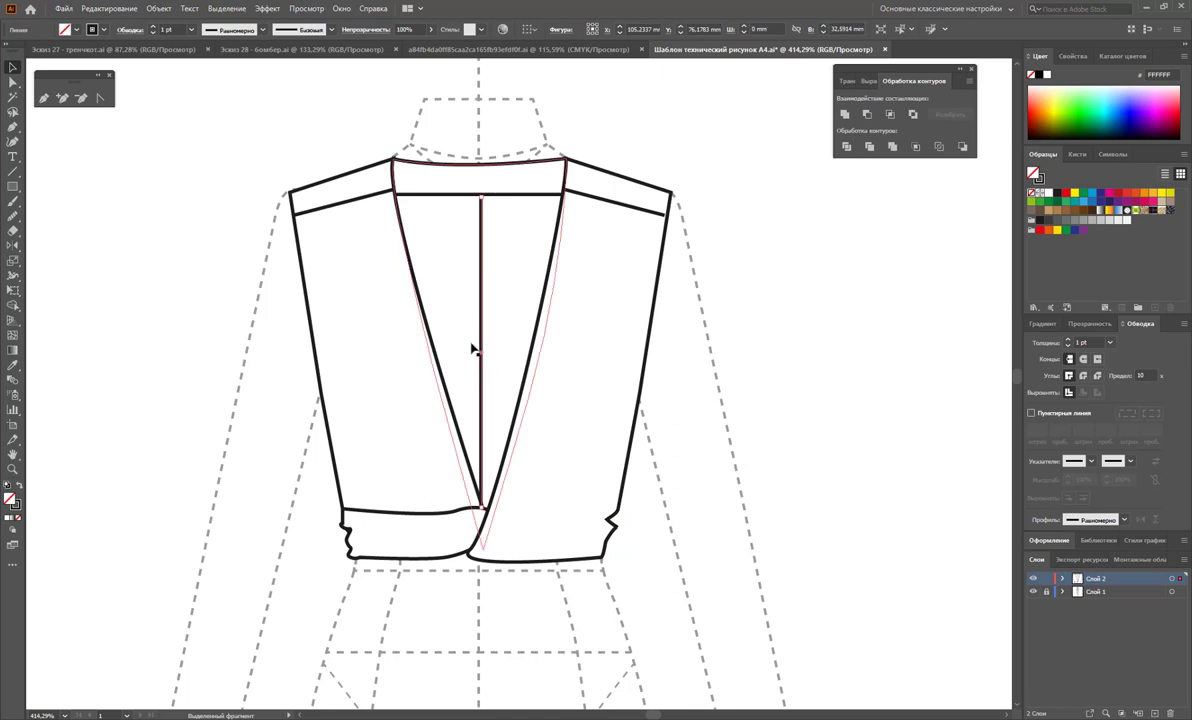
left_click(505, 347)
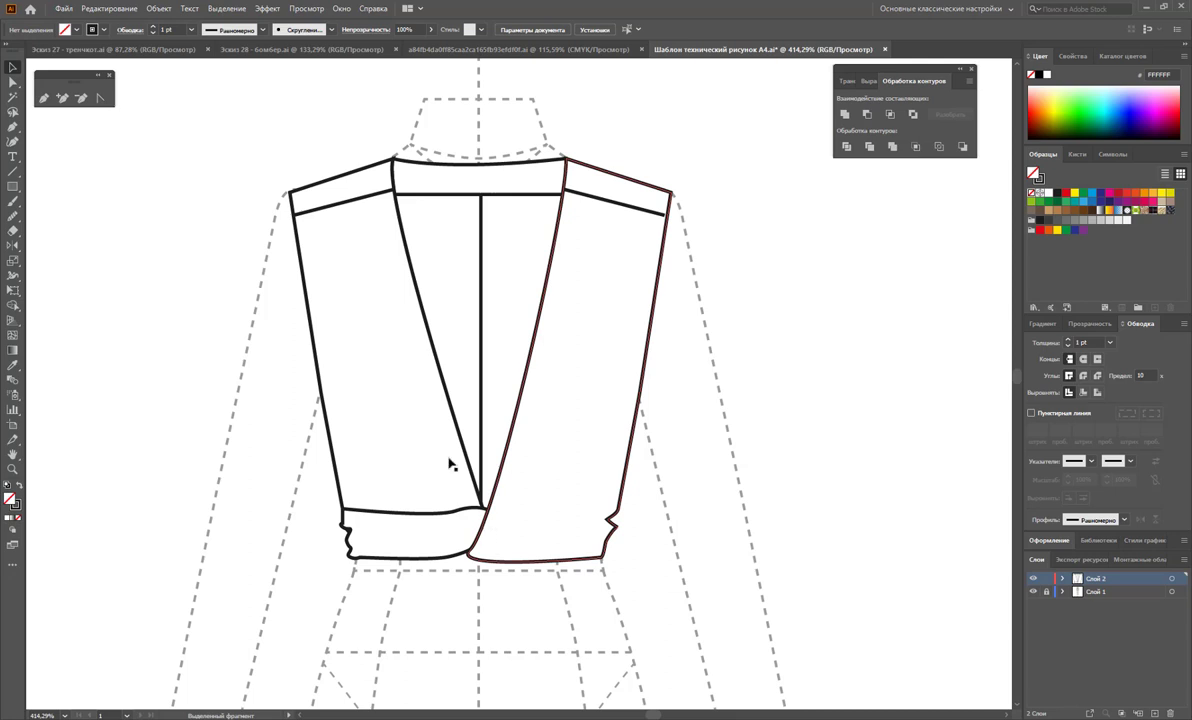
Draw a closed puffed sleeve outline from the right shoulder corner down to the hem.
left_click(43, 99)
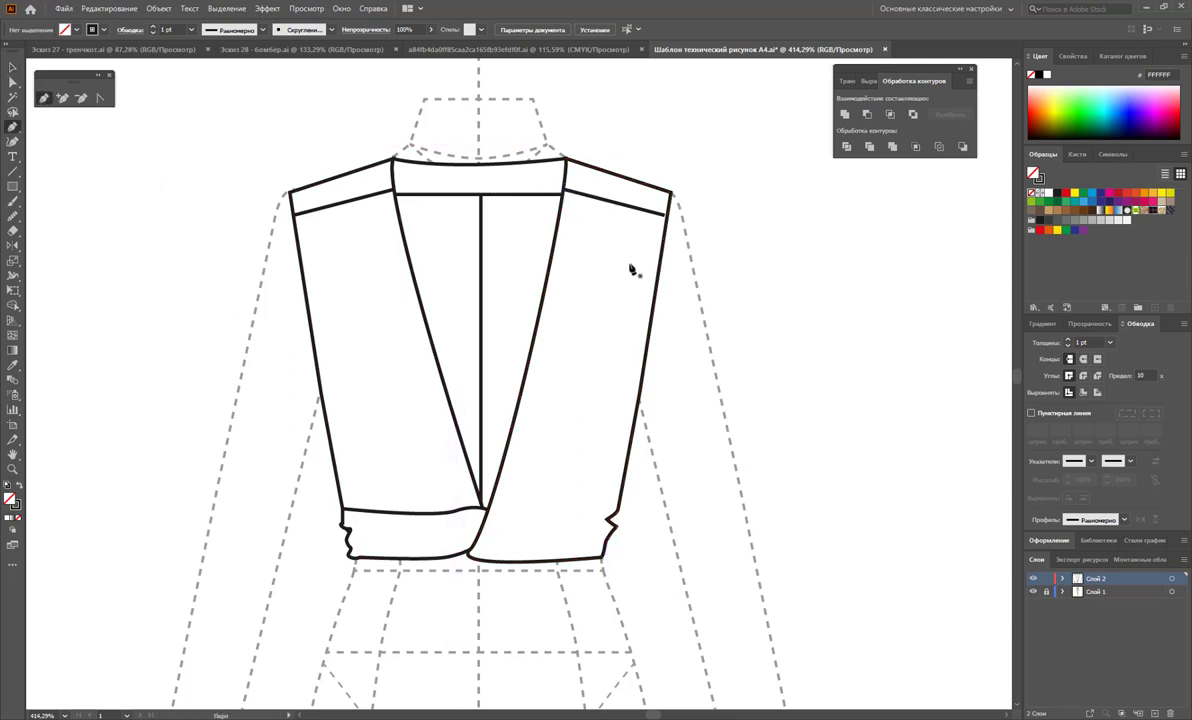
left_click(671, 192)
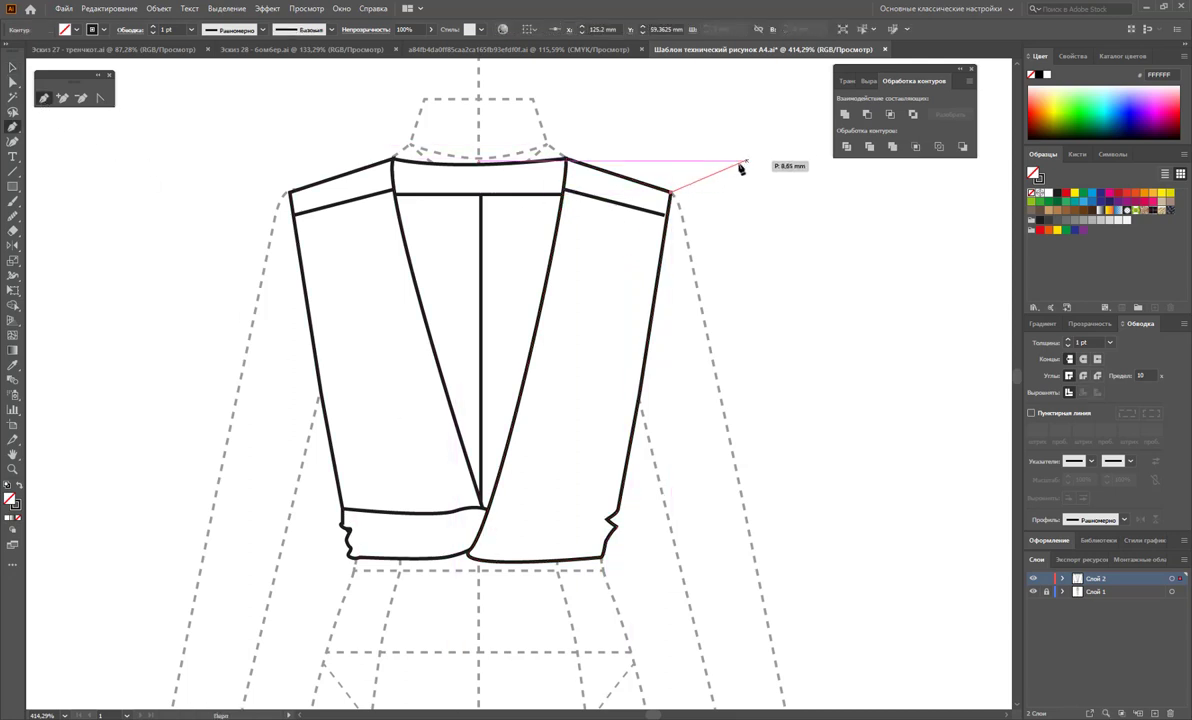
left_click(713, 160)
left_click(778, 172)
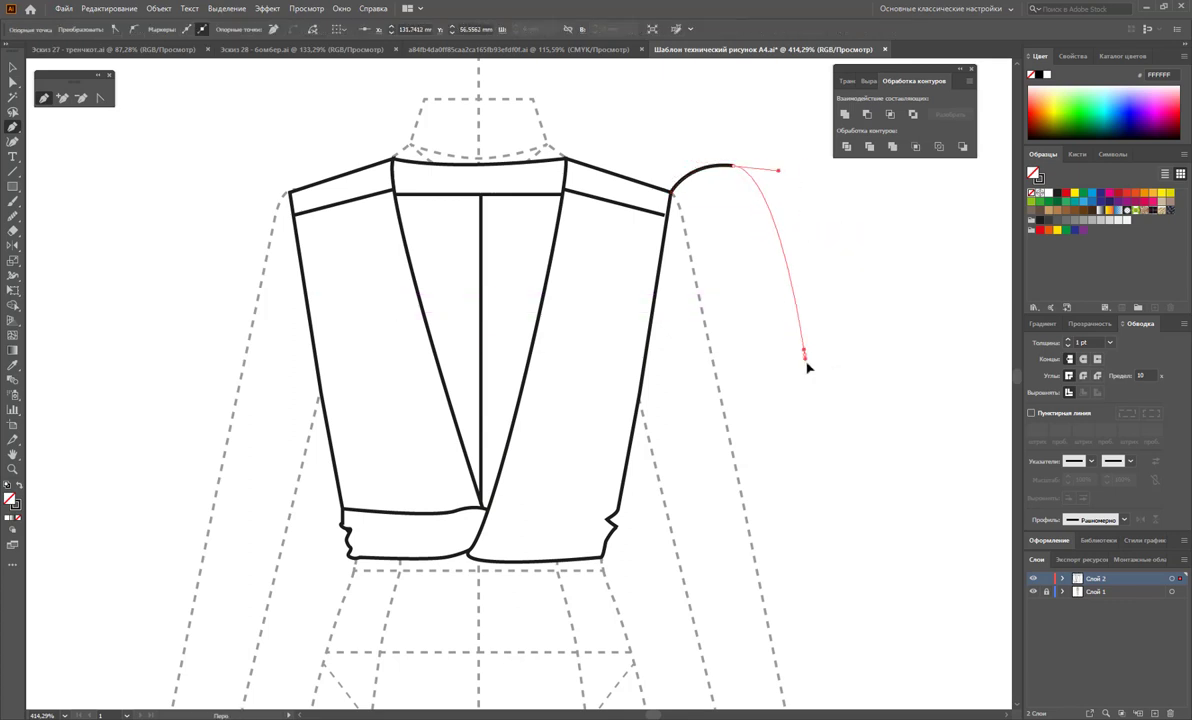
left_click_drag(803, 352, 810, 375)
left_click_drag(787, 456, 740, 478)
left_click(663, 504)
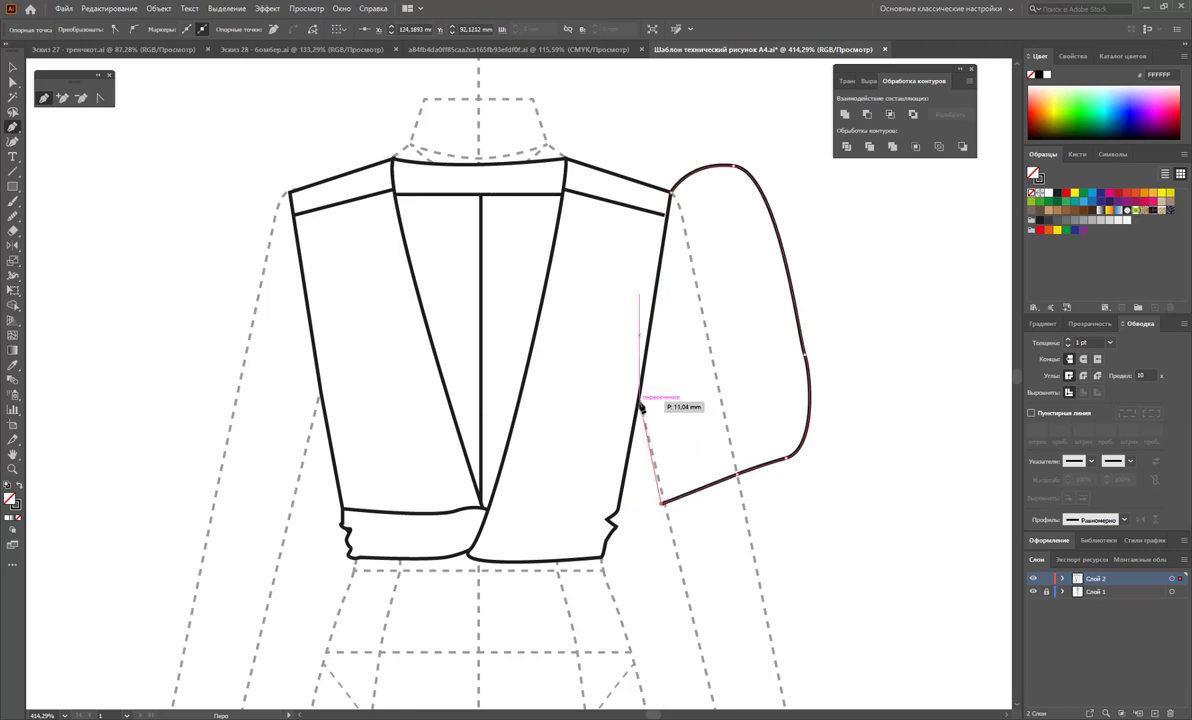
left_click(640, 404)
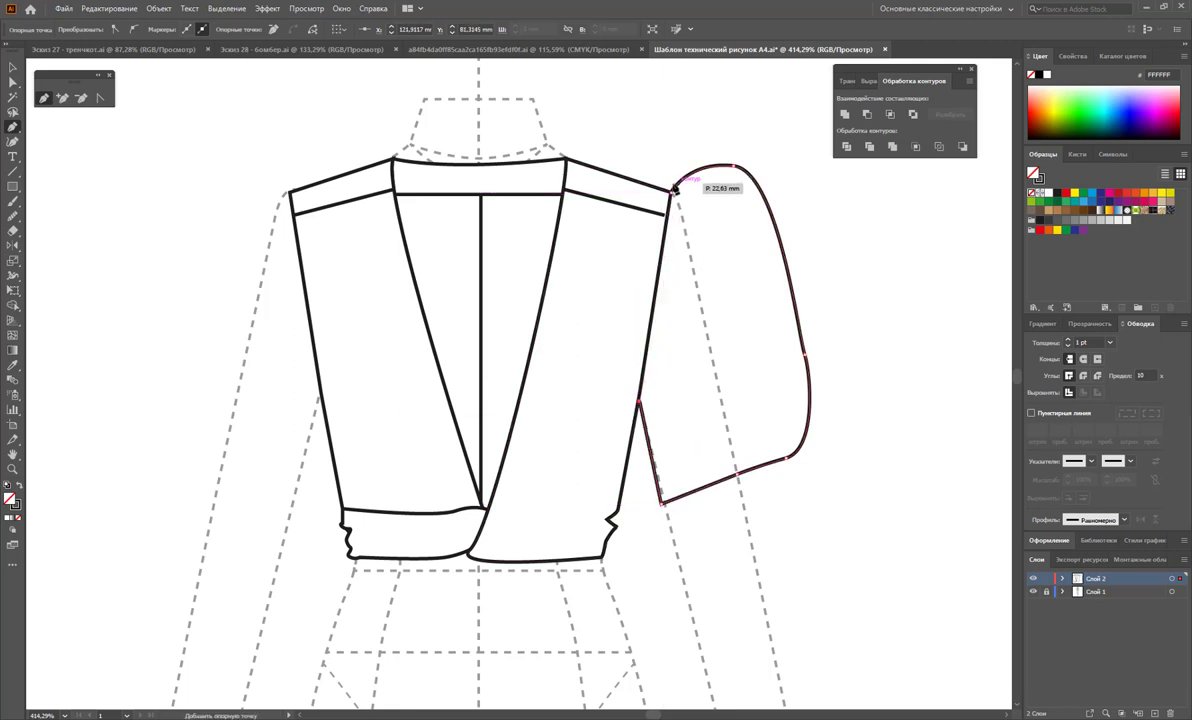
left_click(672, 190)
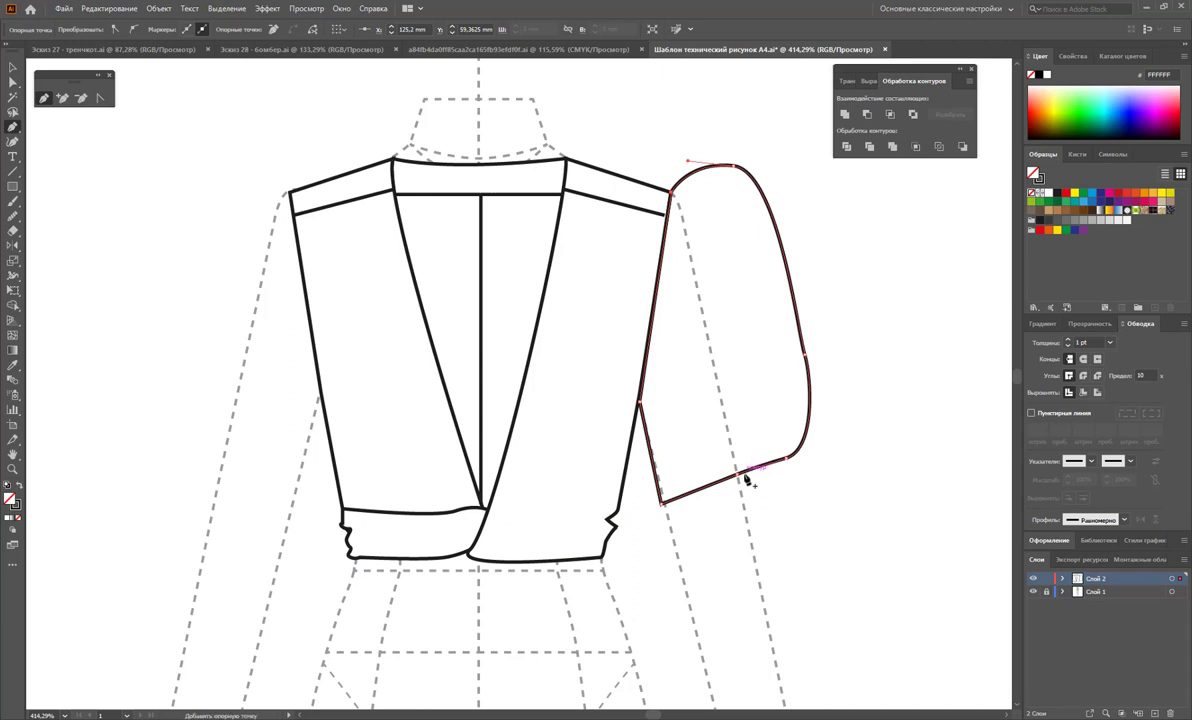
Draw a closed cuff rectangle along the sleeve hem.
left_click(670, 527)
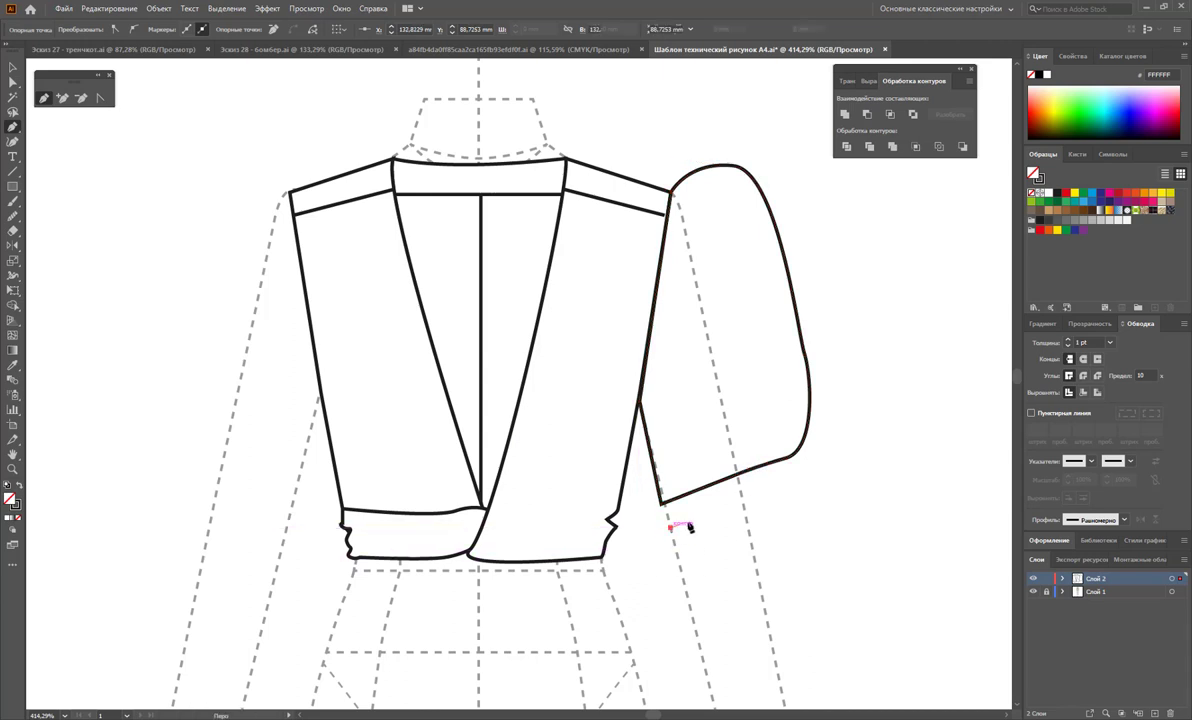
left_click(742, 506)
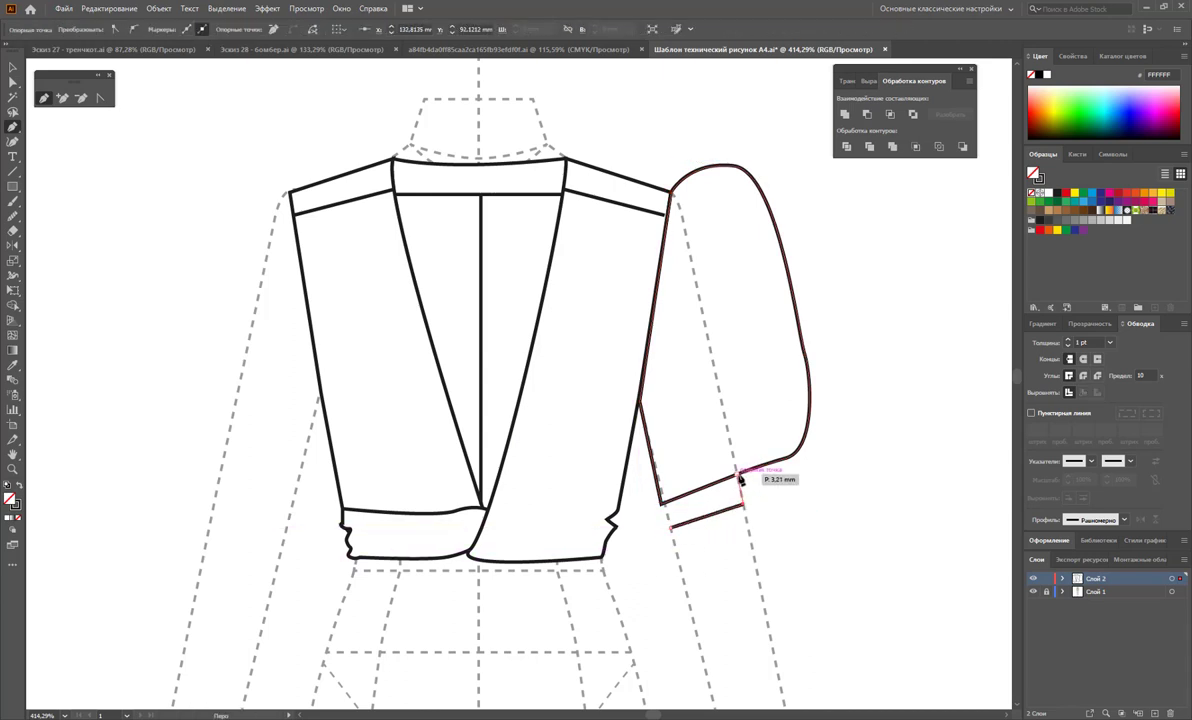
left_click(740, 479)
left_click(661, 501)
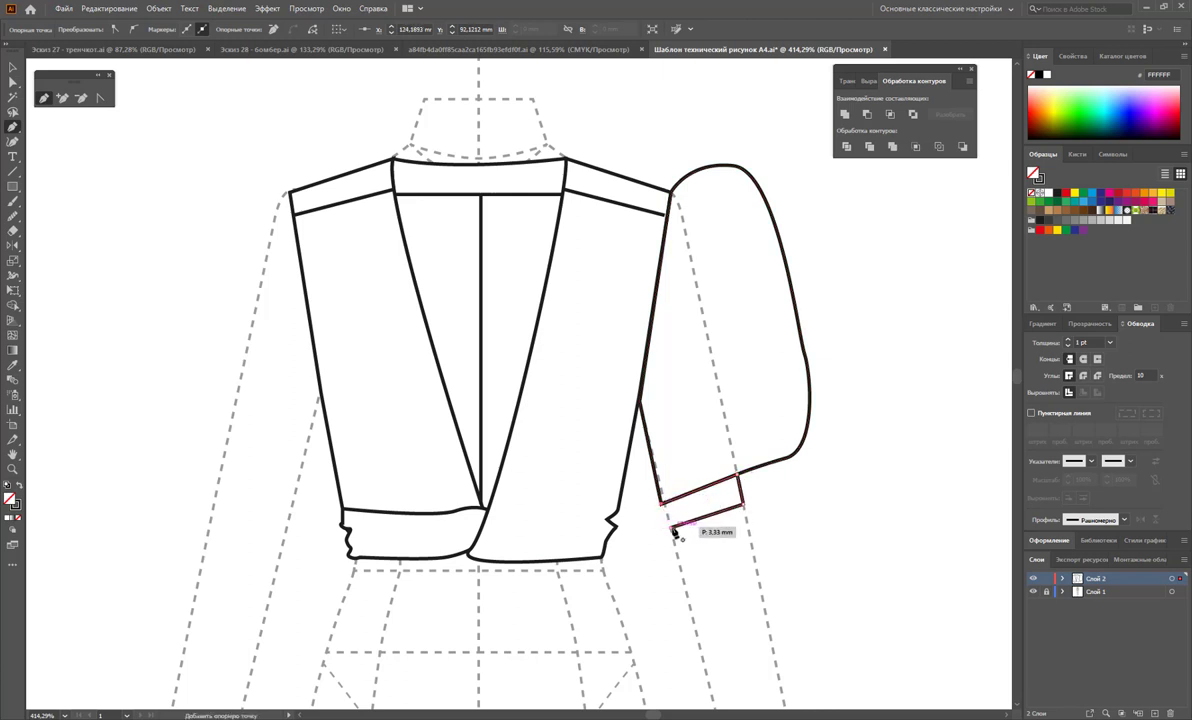
left_click(671, 528)
left_click(13, 84)
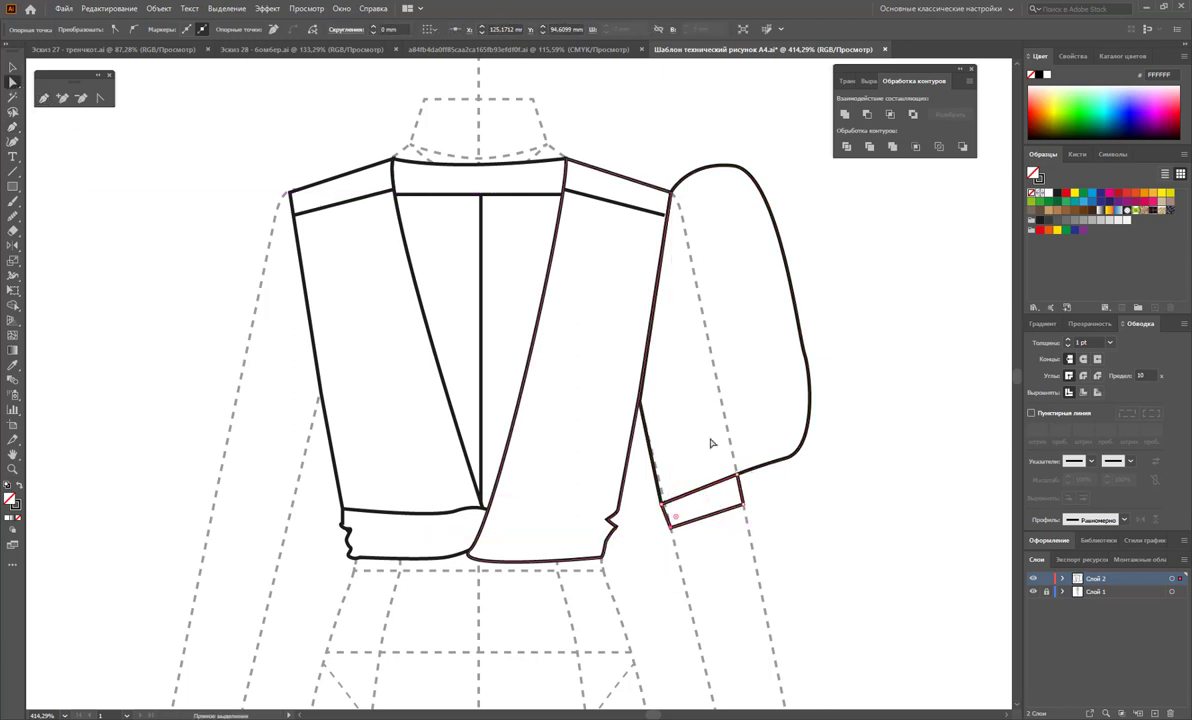
left_click(766, 465)
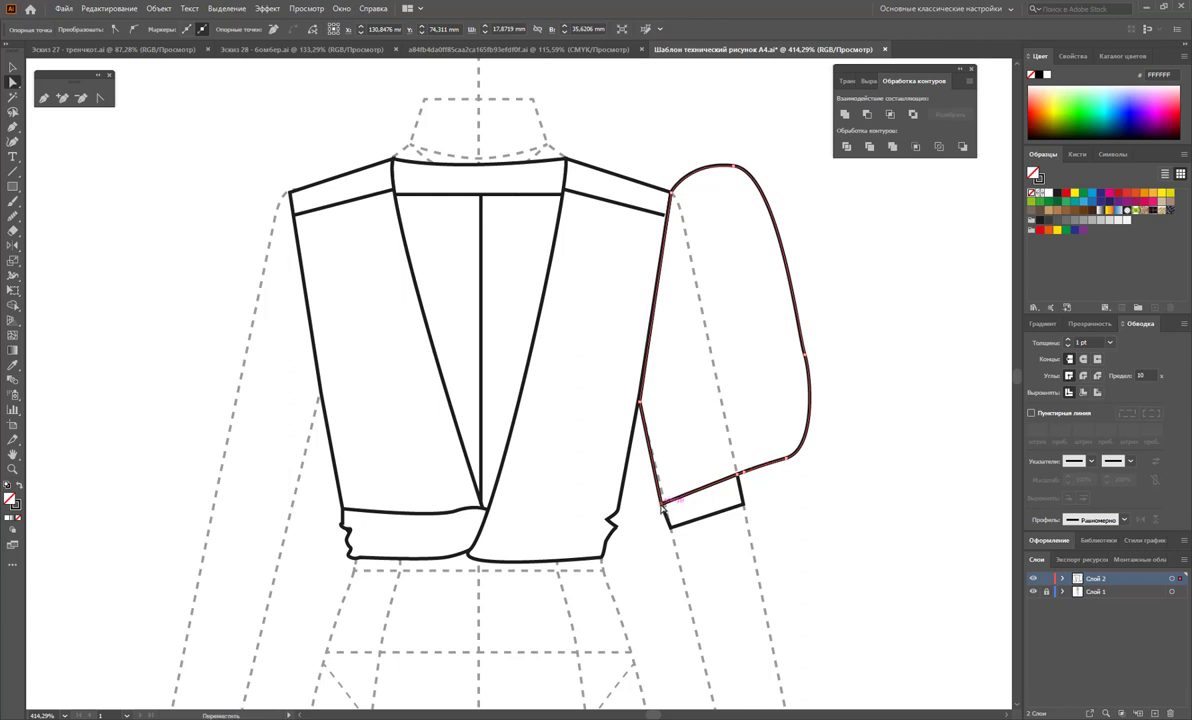
Angle the cuff band along the sleeve hem by moving its corner anchors up and right.
key("shift+c")
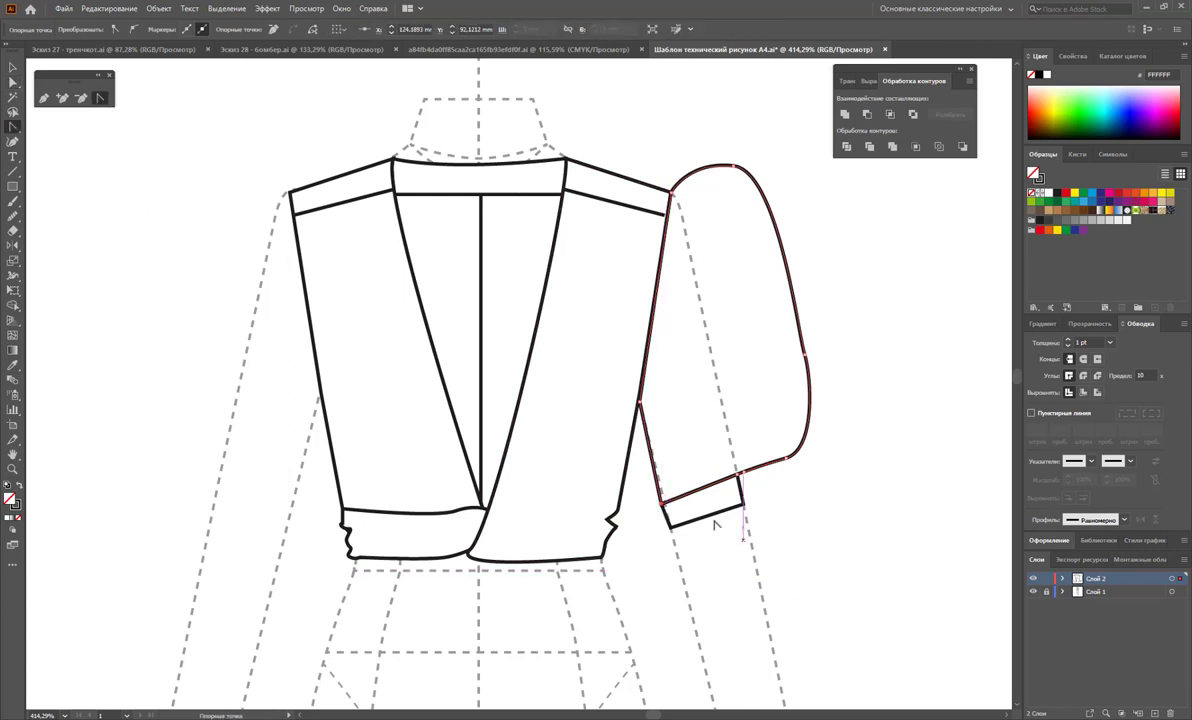
left_click_drag(662, 500, 614, 494)
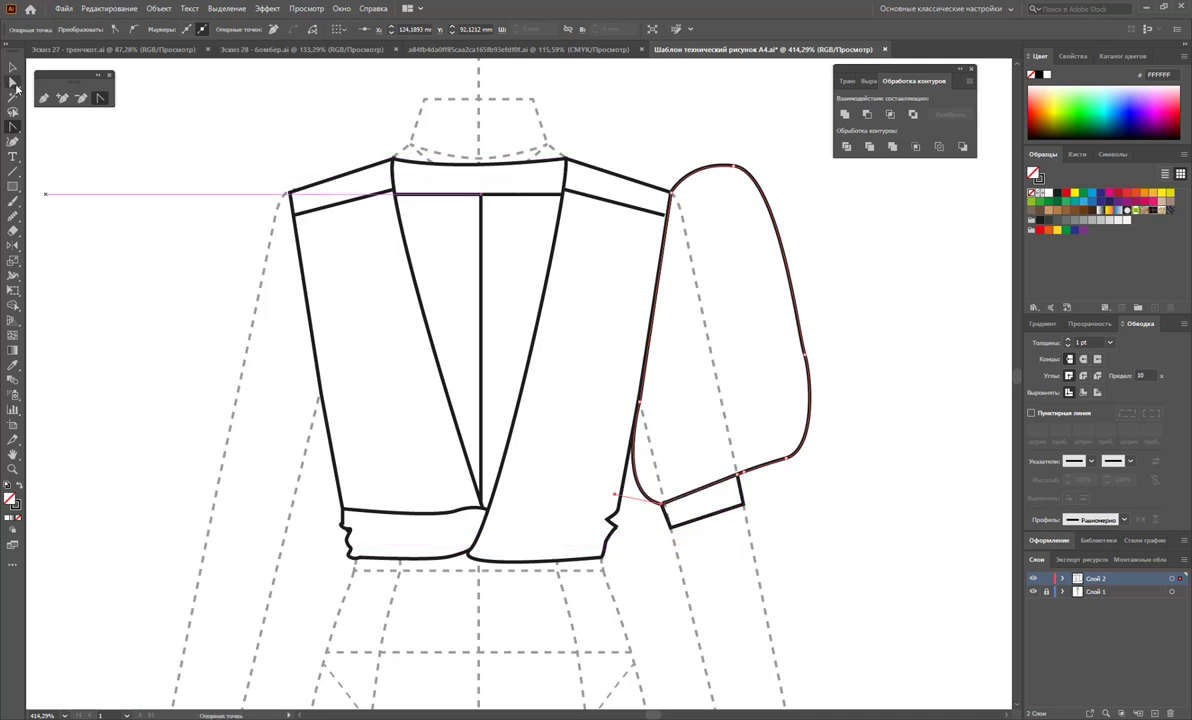
left_click(13, 82)
left_click(742, 497)
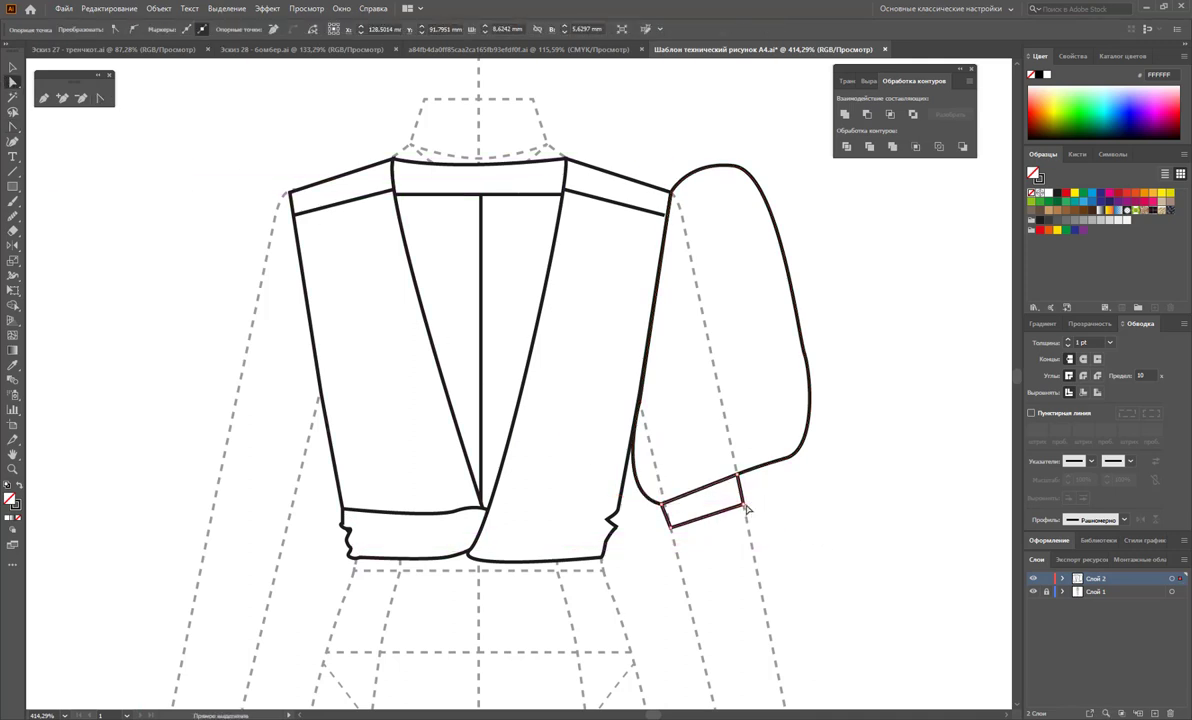
mouse_move(746, 509)
left_mouse_down()
mouse_move(769, 494)
mouse_move(752, 469)
left_mouse_up()
mouse_move(660, 504)
left_mouse_down()
mouse_move(677, 500)
mouse_move(687, 520)
left_mouse_up()
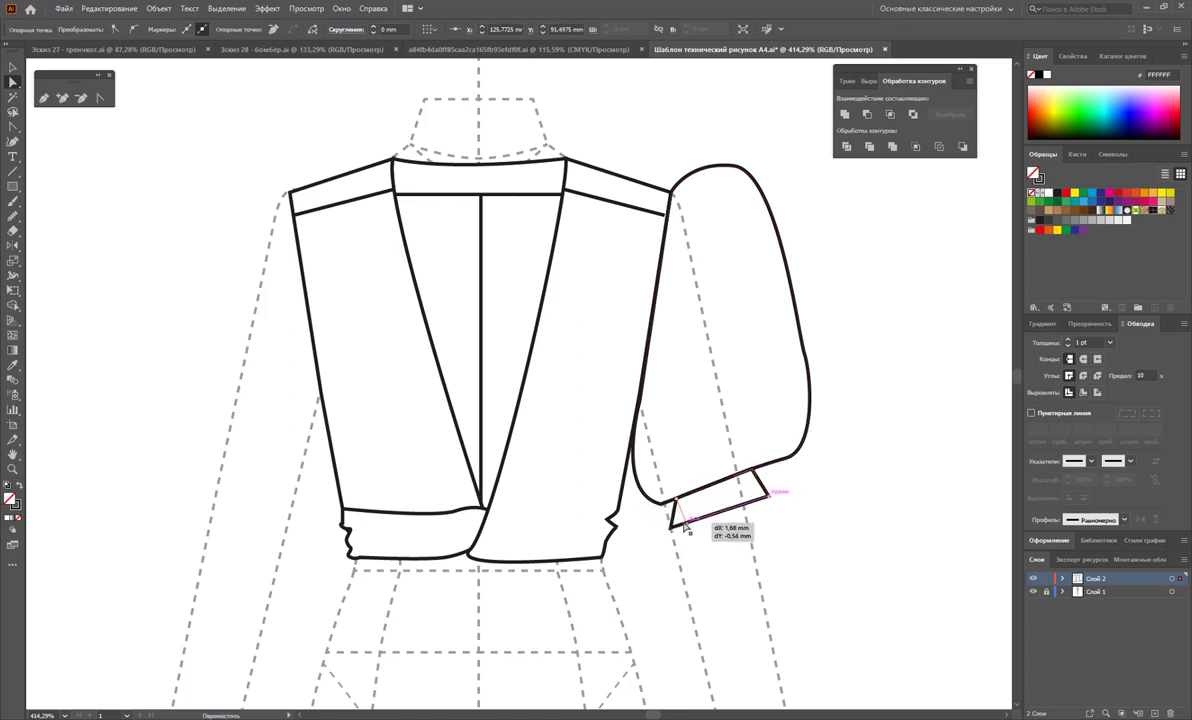
left_click_drag(770, 502, 761, 505)
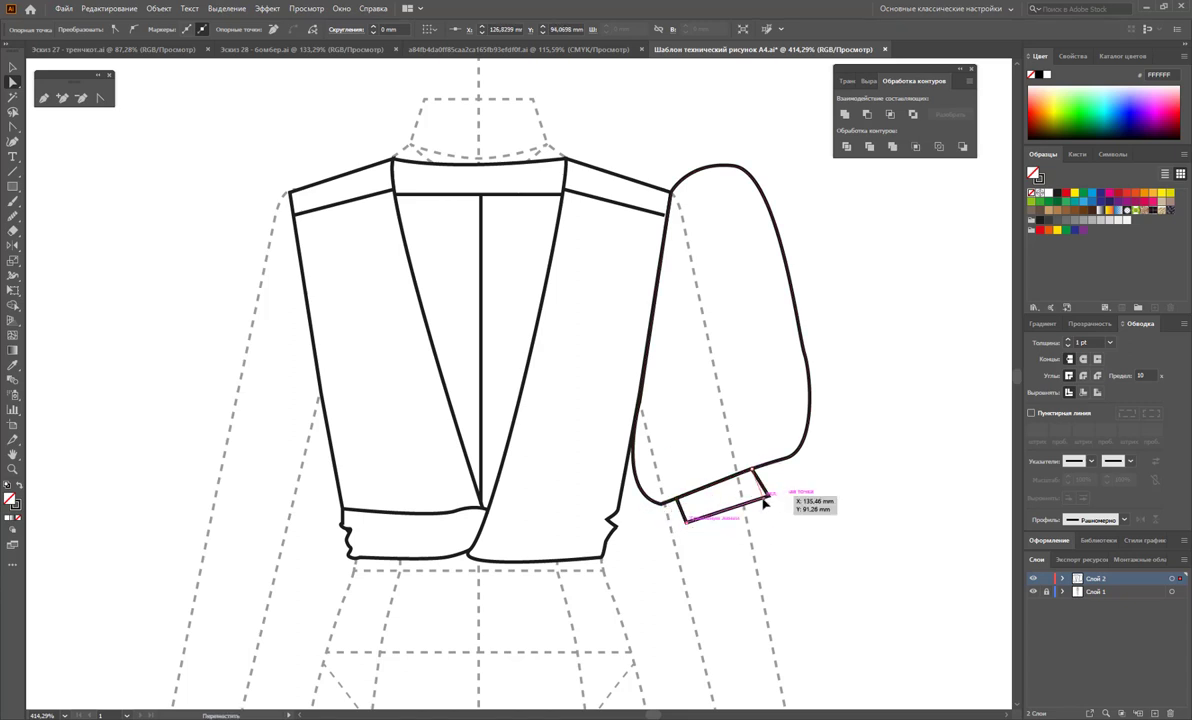
left_click(787, 520)
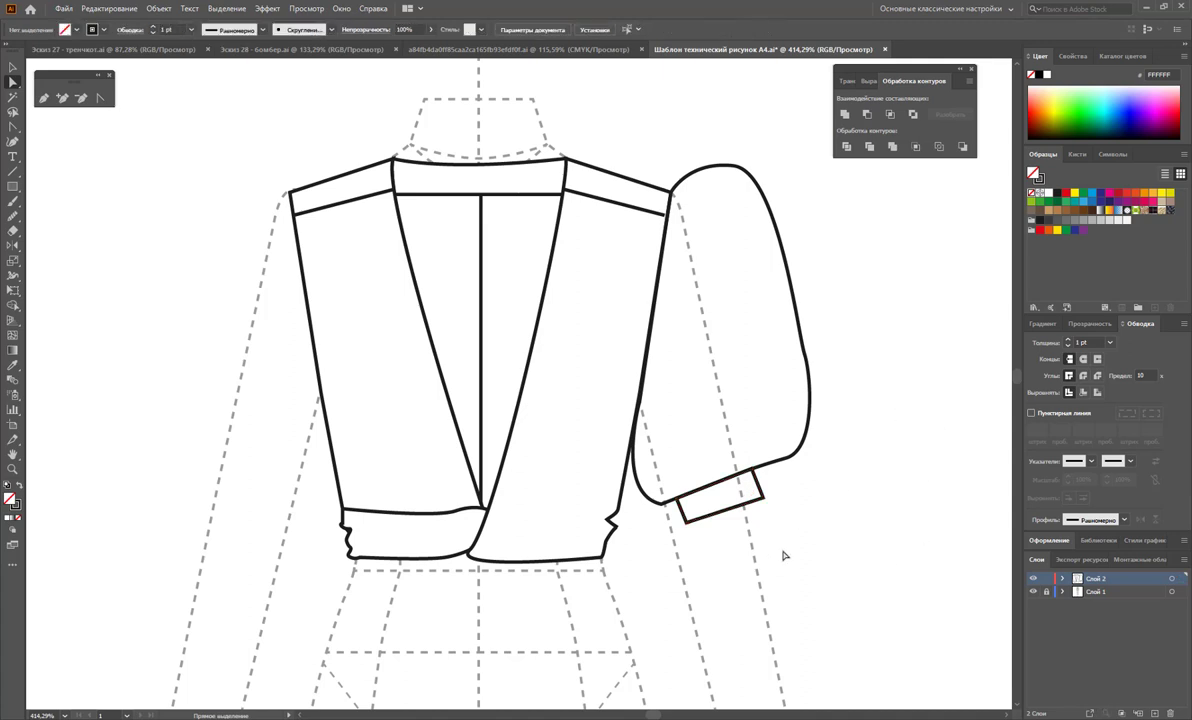
left_click(747, 498)
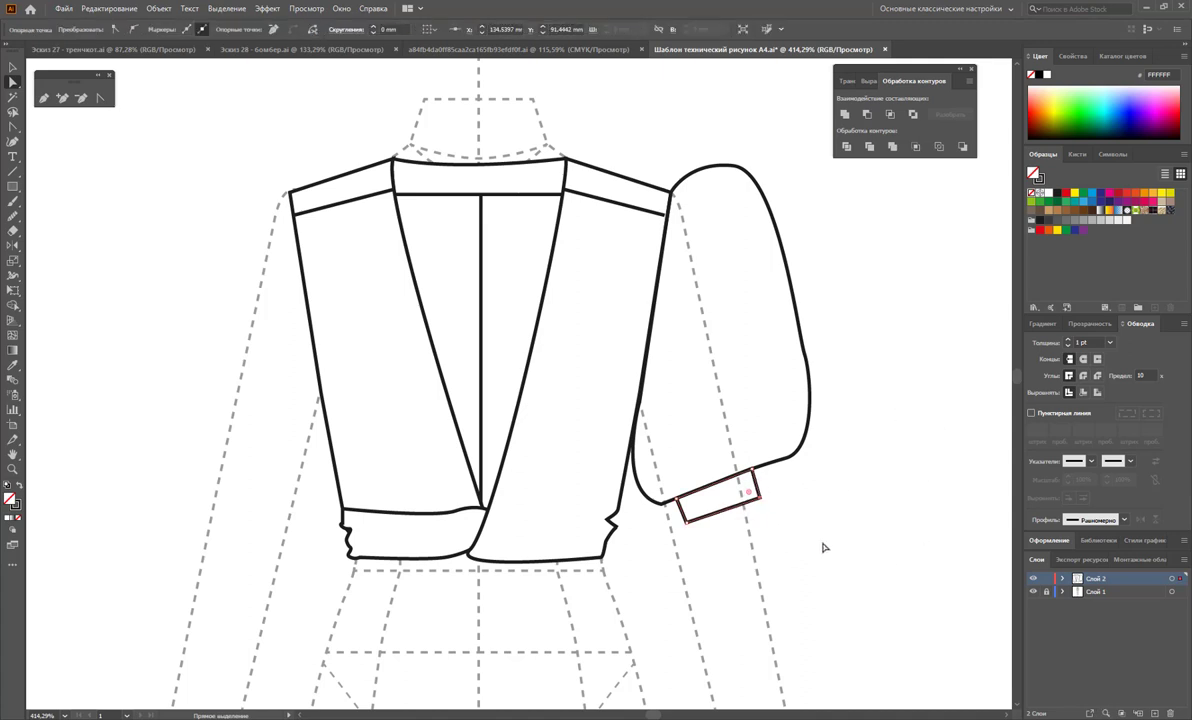
left_click(812, 543)
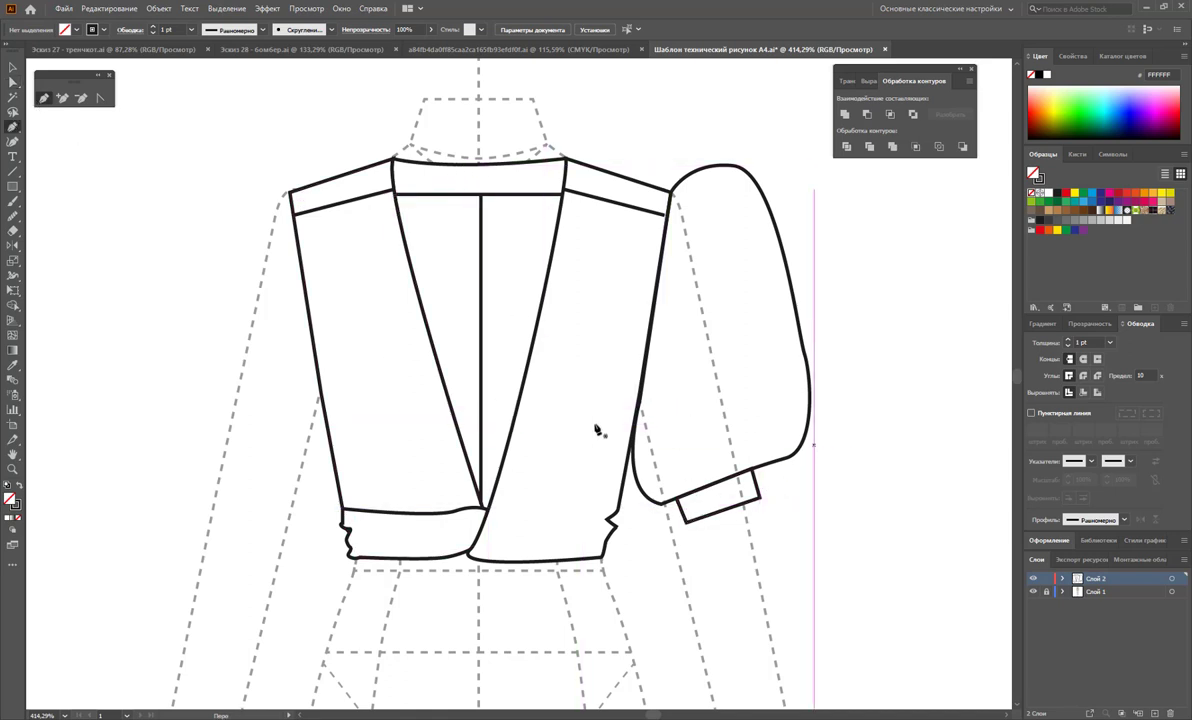
Pull the sleeve's lower outer curve inward where it meets the cuff.
left_click(13, 82)
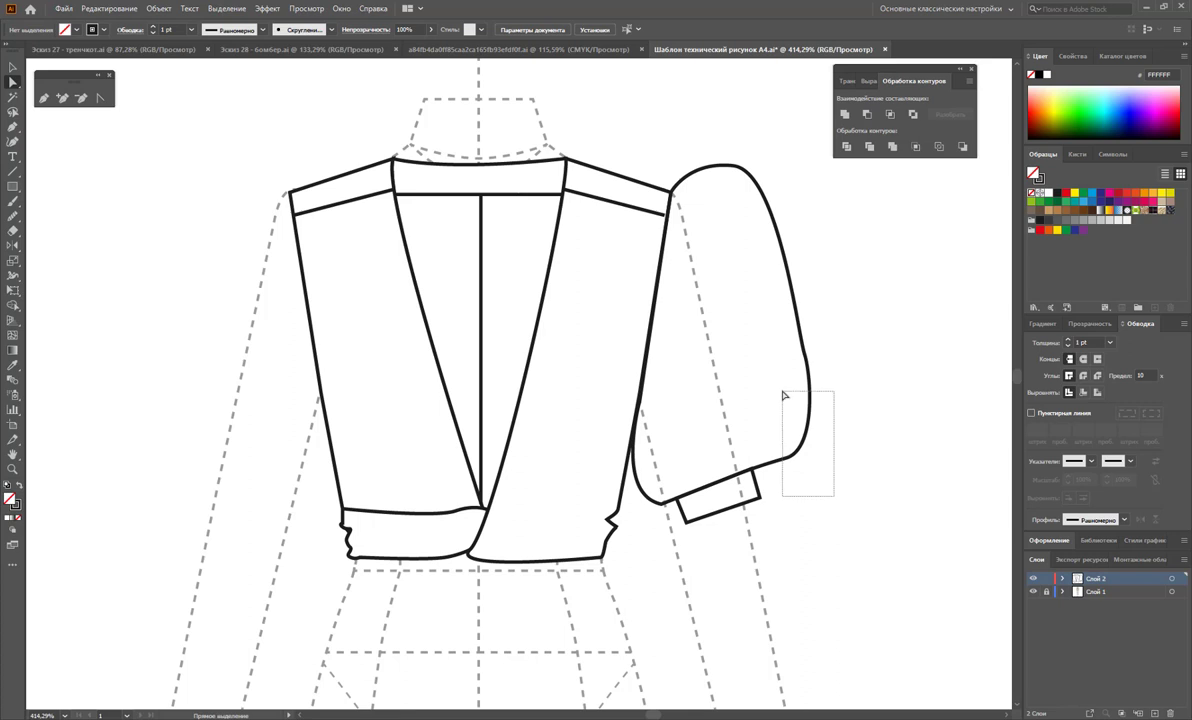
left_click_drag(784, 396, 810, 368)
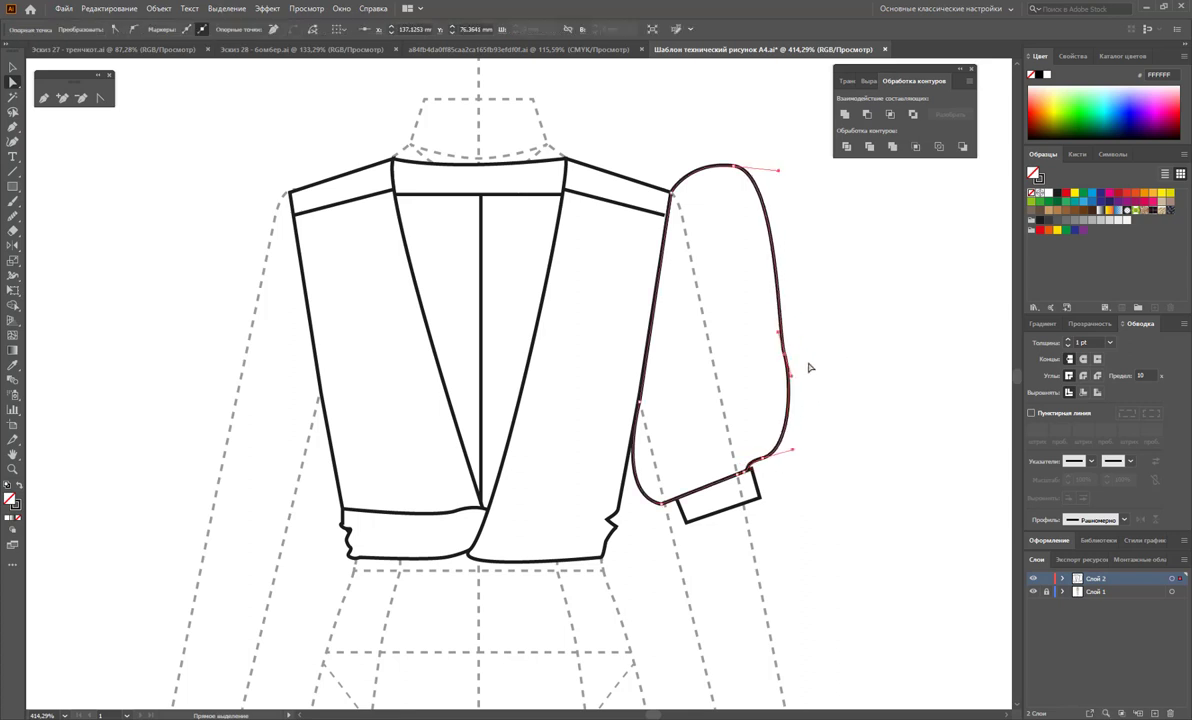
left_click_drag(765, 468, 772, 474)
left_click(830, 355)
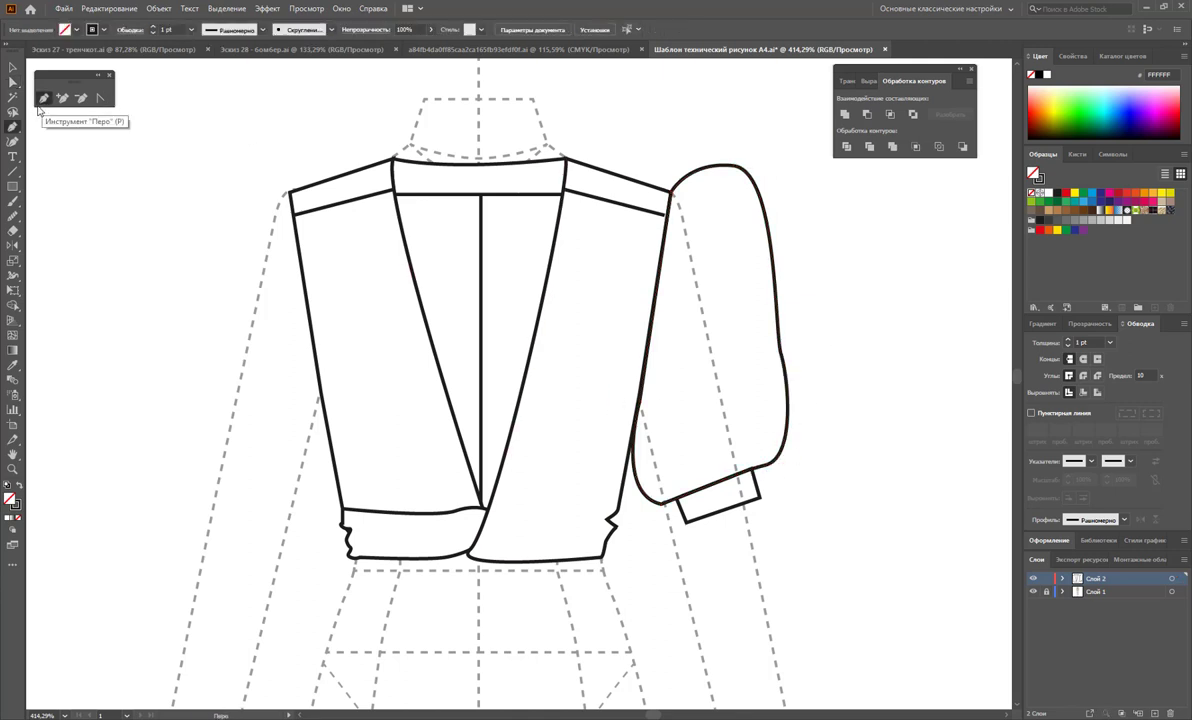
Draw several short gather fold strokes from the shoulder seam into the sleeve cap.
scroll(177, 254, "down", 1)
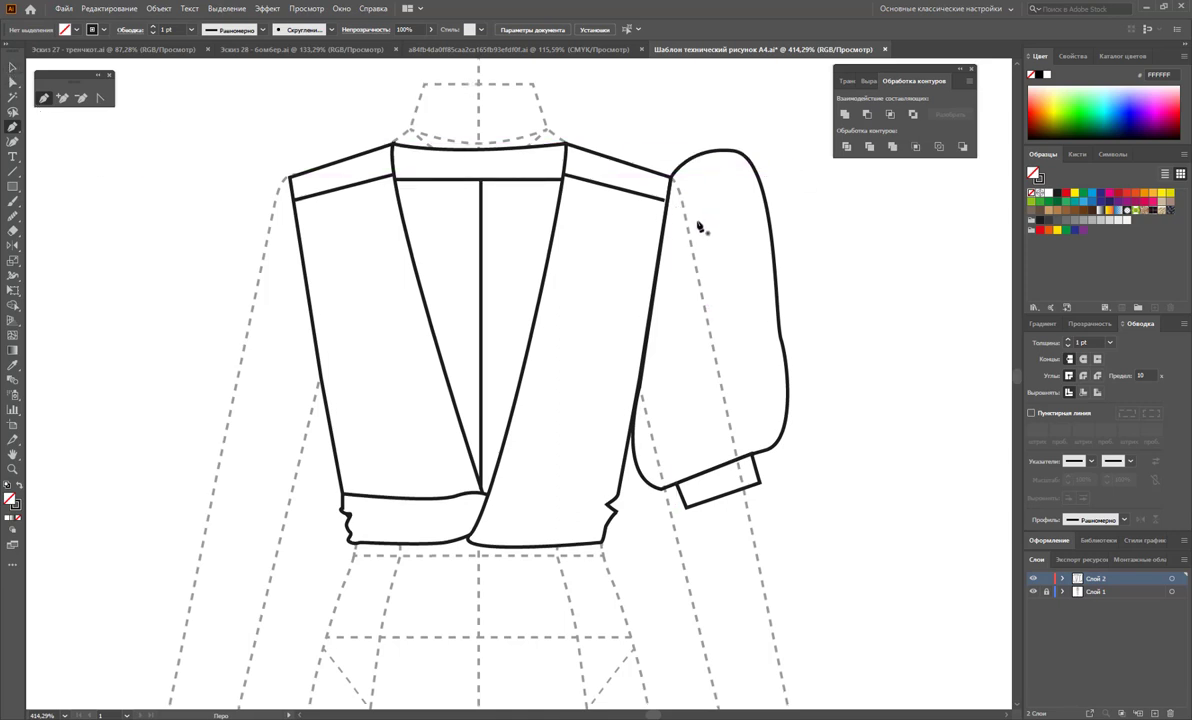
mouse_move(737, 153)
left_mouse_down()
mouse_move(672, 184)
mouse_move(728, 160)
mouse_move(670, 205)
left_mouse_up()
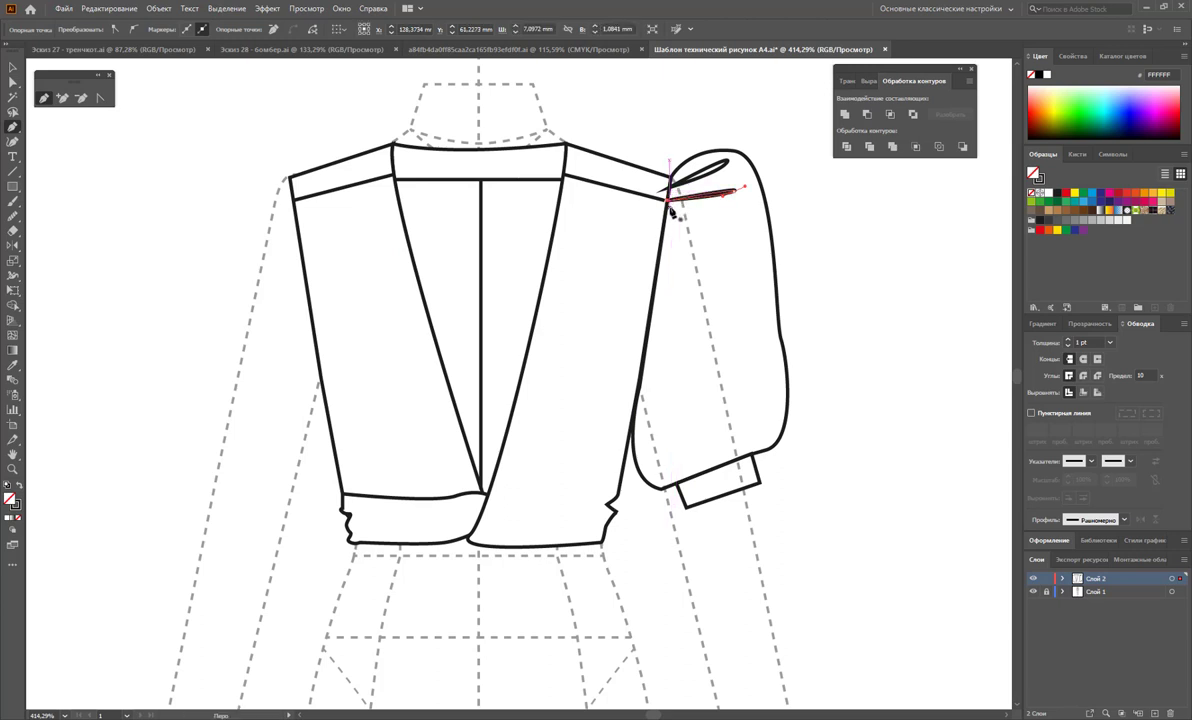
left_click(668, 206)
left_click(736, 214)
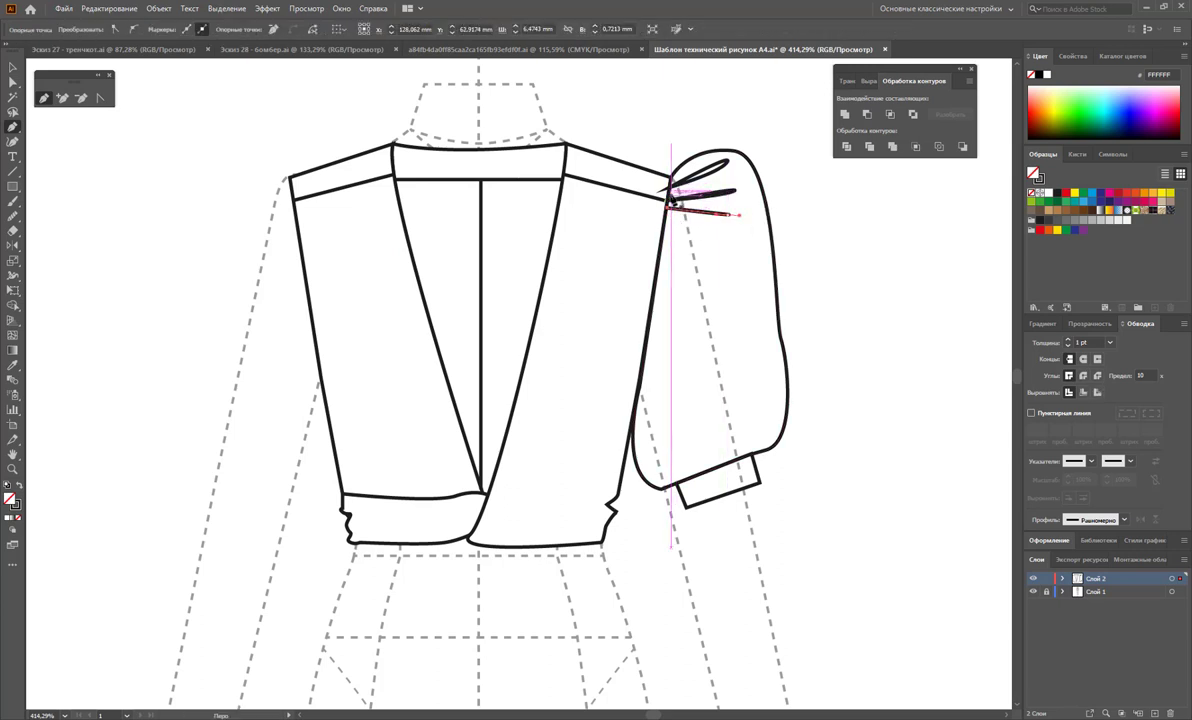
left_click(731, 185)
left_click(730, 184)
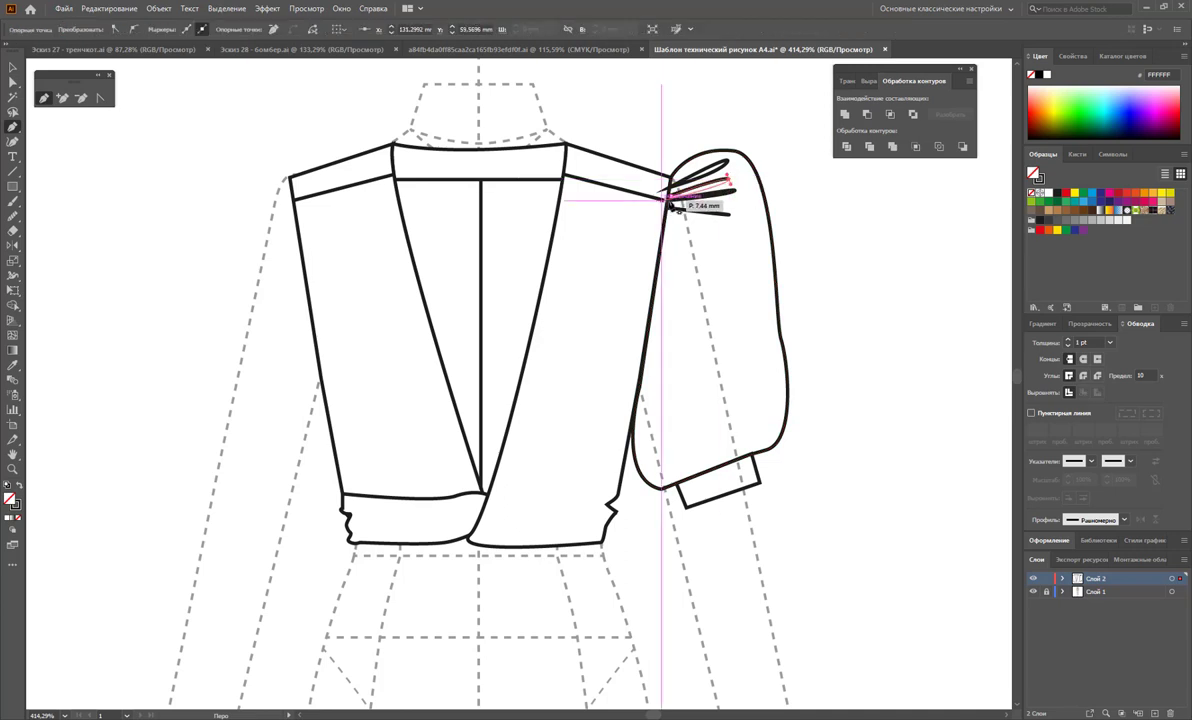
left_click(669, 198)
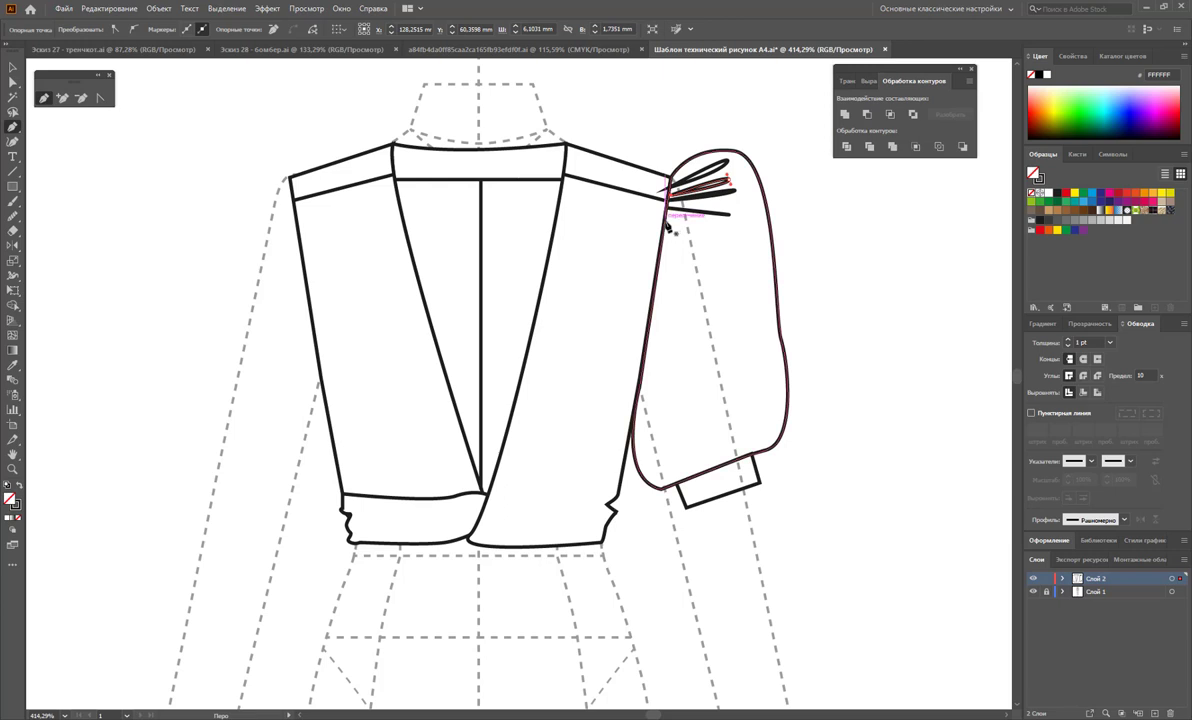
left_click(733, 237)
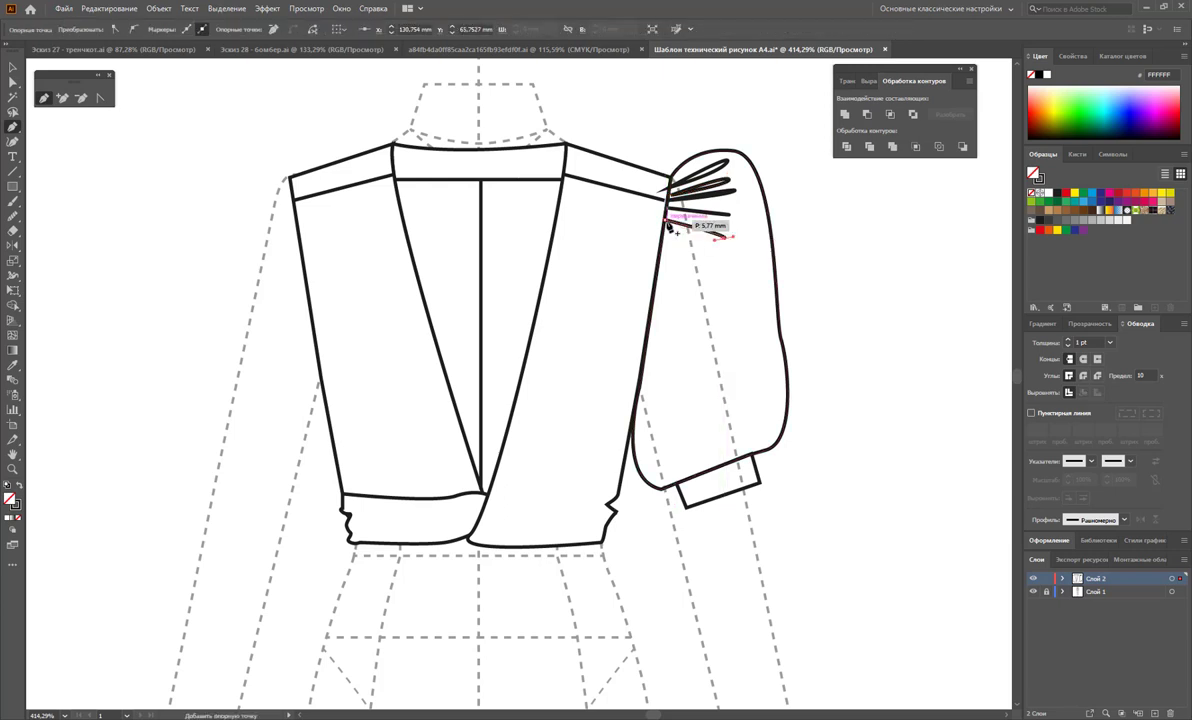
left_click(665, 228)
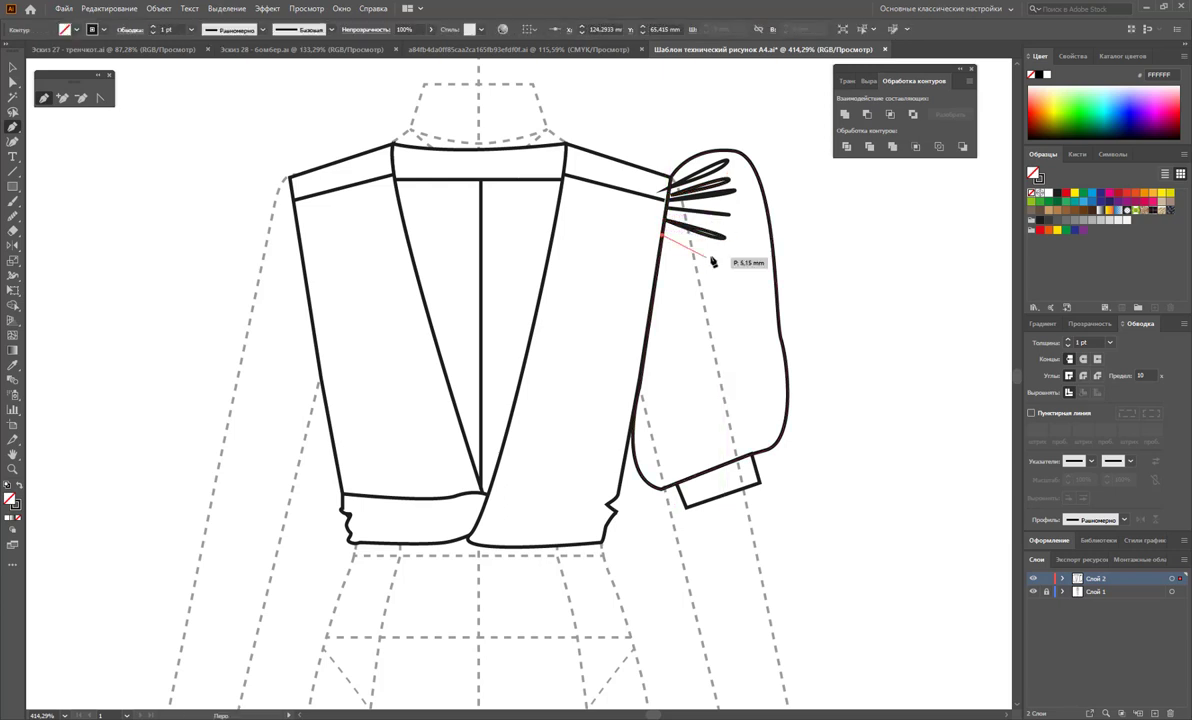
left_click(715, 258)
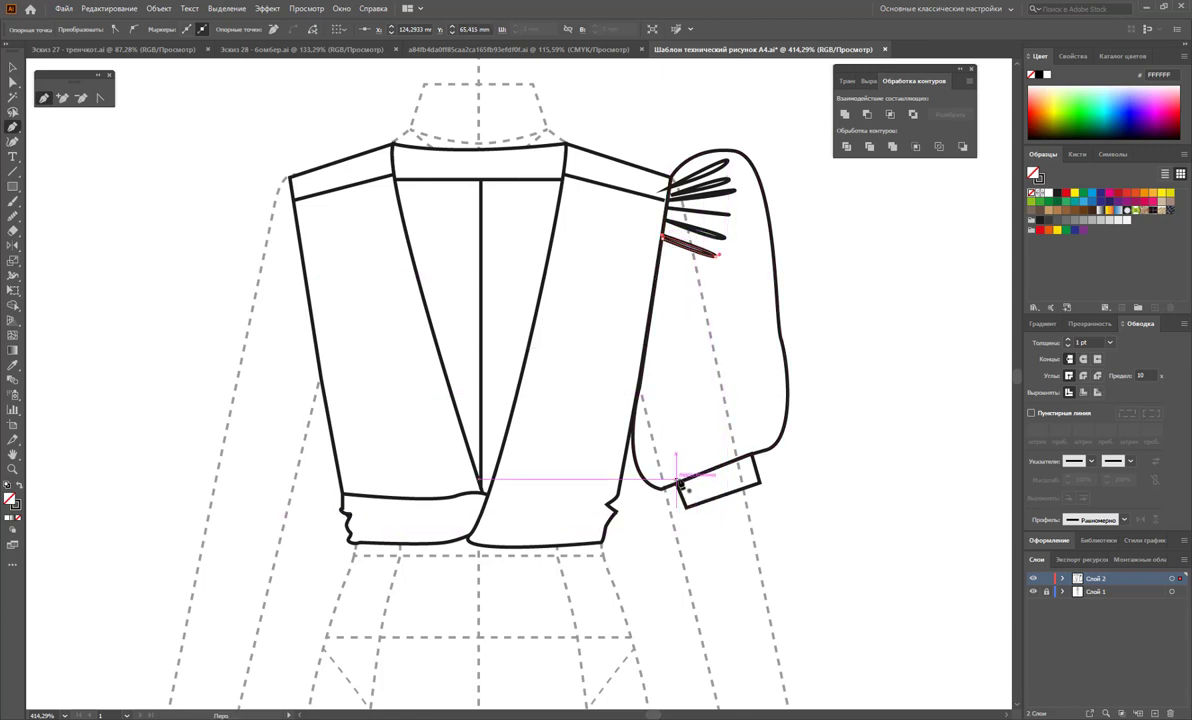
Draw two curved fold marks just above the cuff.
left_click(655, 476)
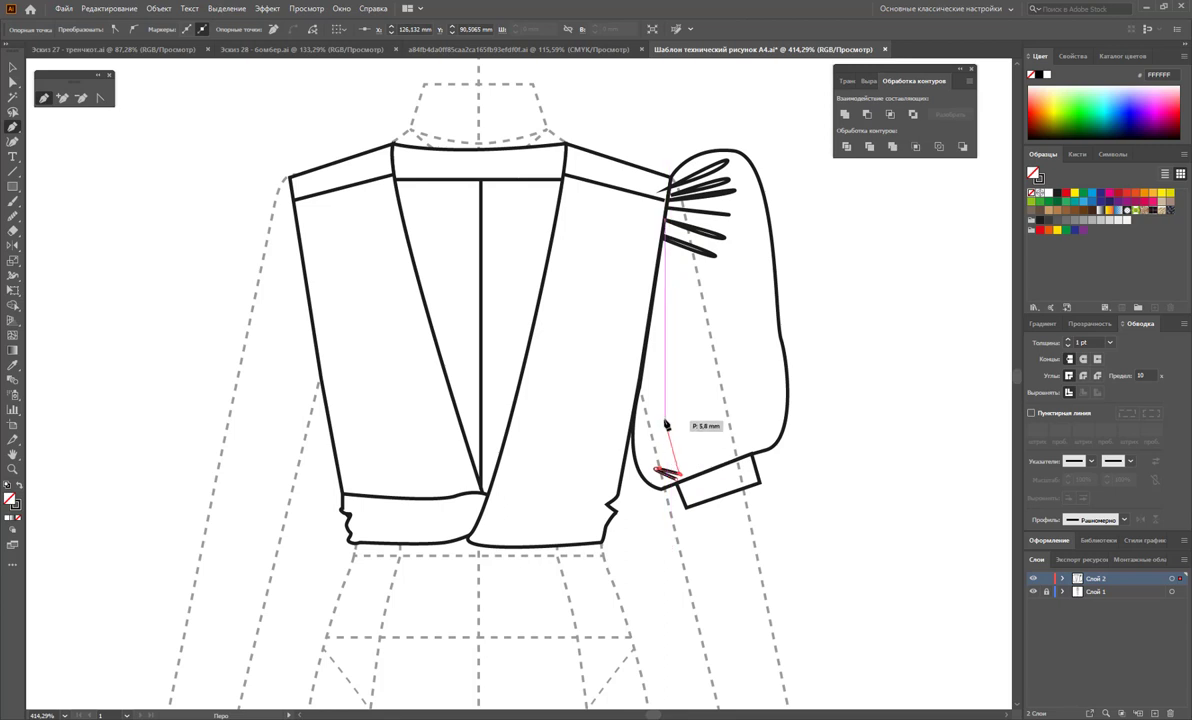
left_click_drag(662, 417, 681, 436)
left_click(681, 478)
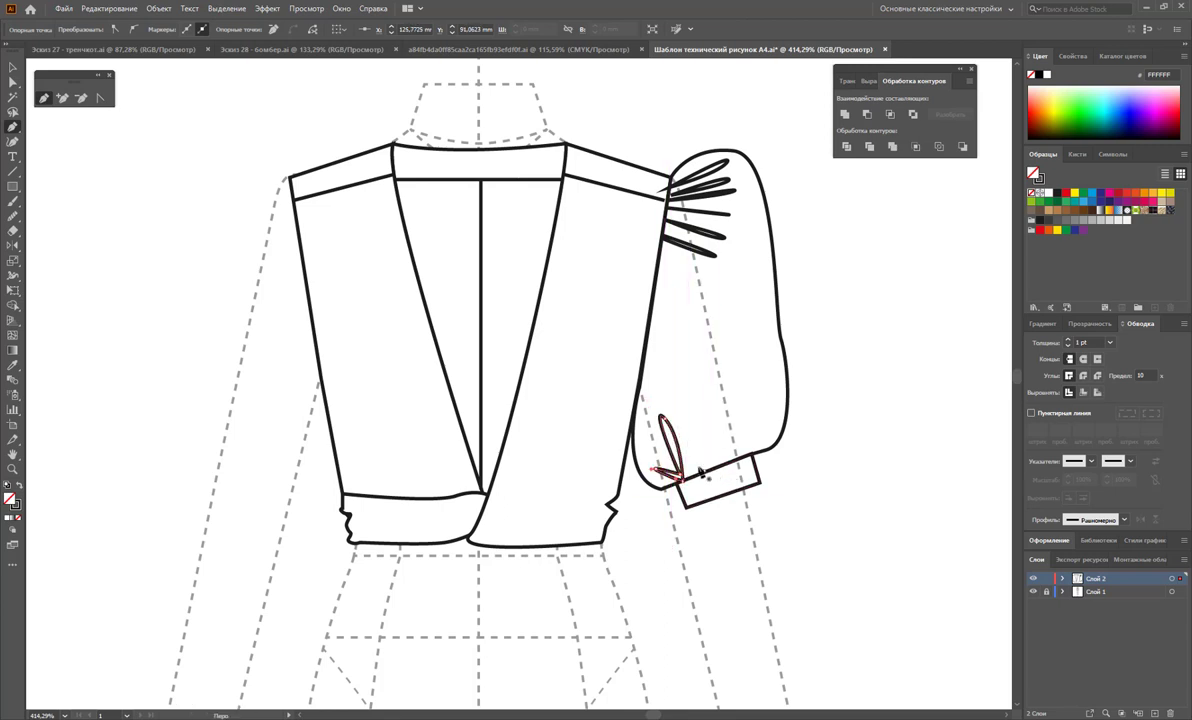
left_click_drag(686, 438, 700, 457)
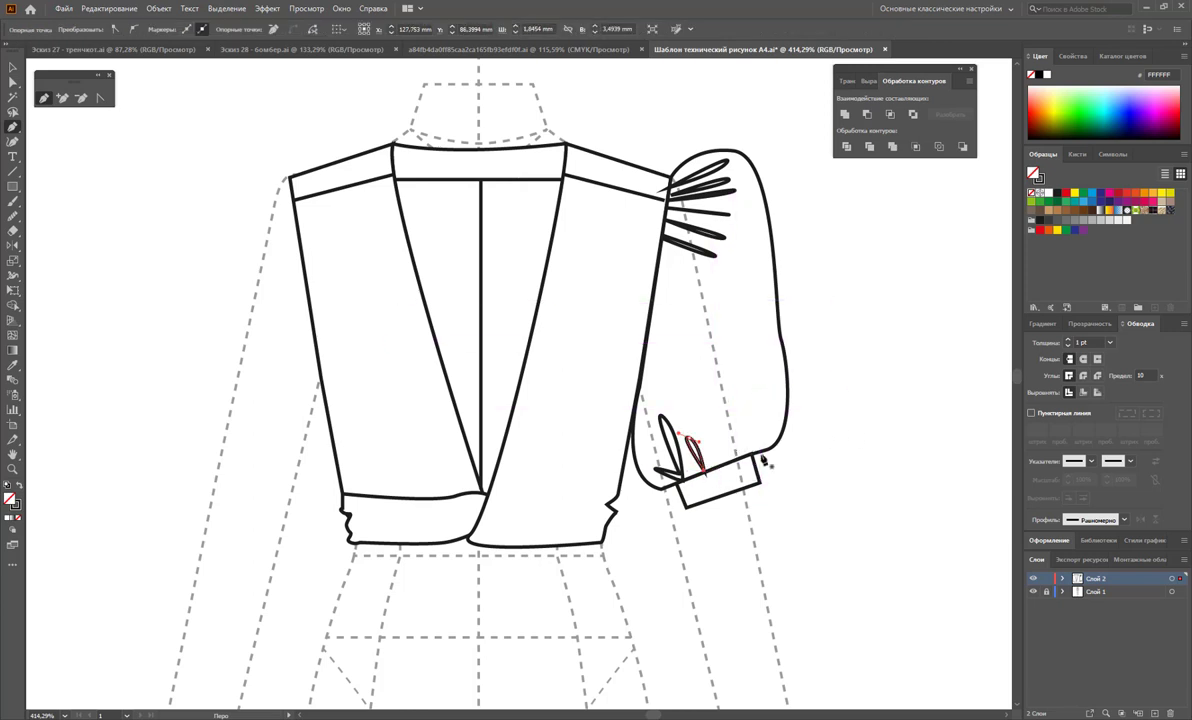
Outline a closed shading shape across the lower sleeve along the cuff top.
left_click(737, 457)
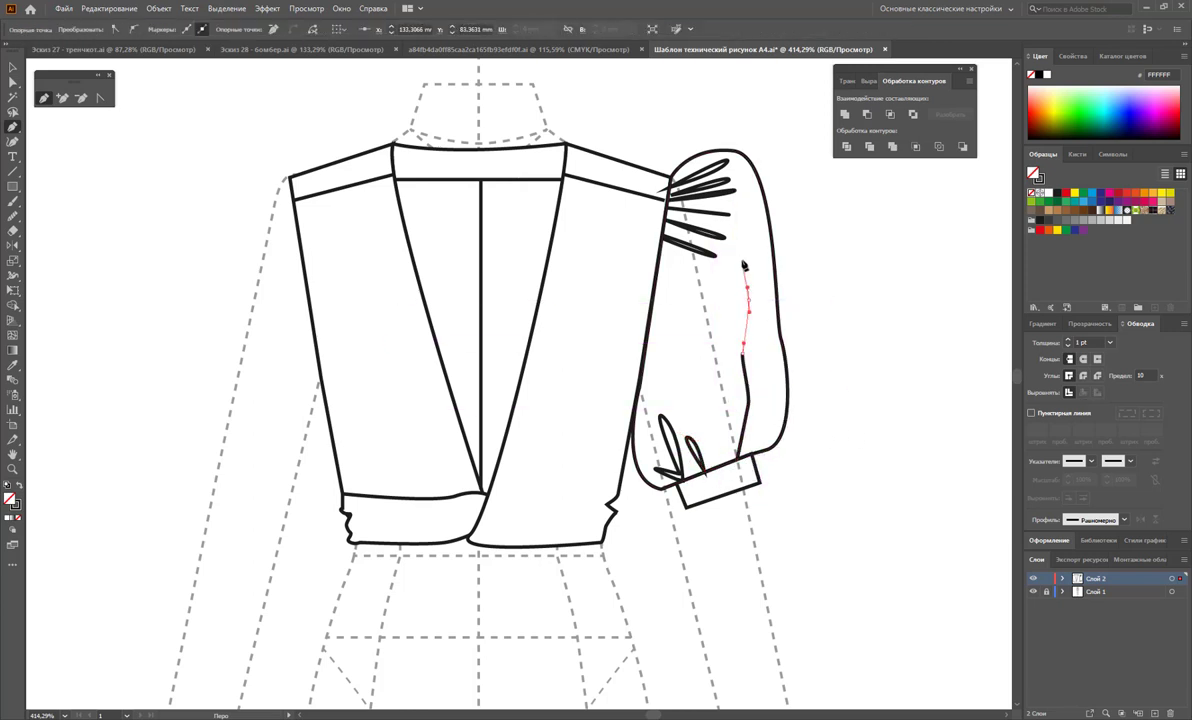
left_click_drag(742, 262, 718, 373)
left_click(713, 386)
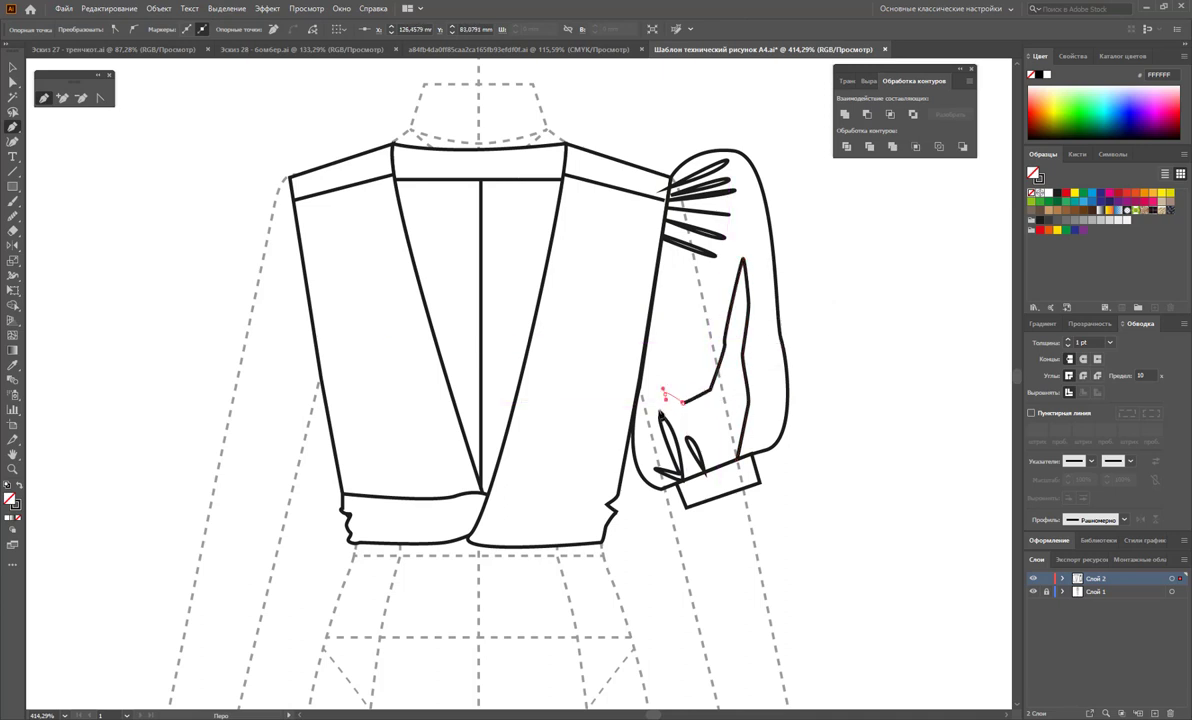
left_click(665, 395)
left_click(651, 420)
left_click(643, 457)
left_click(662, 485)
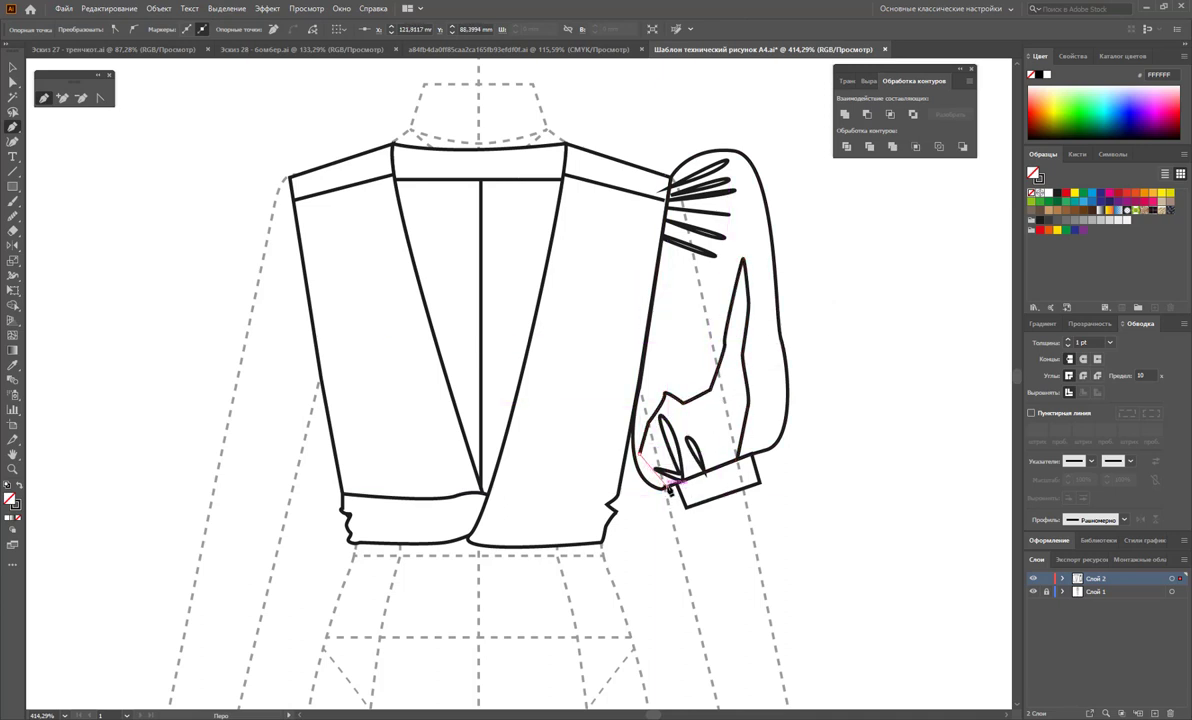
left_click(737, 458)
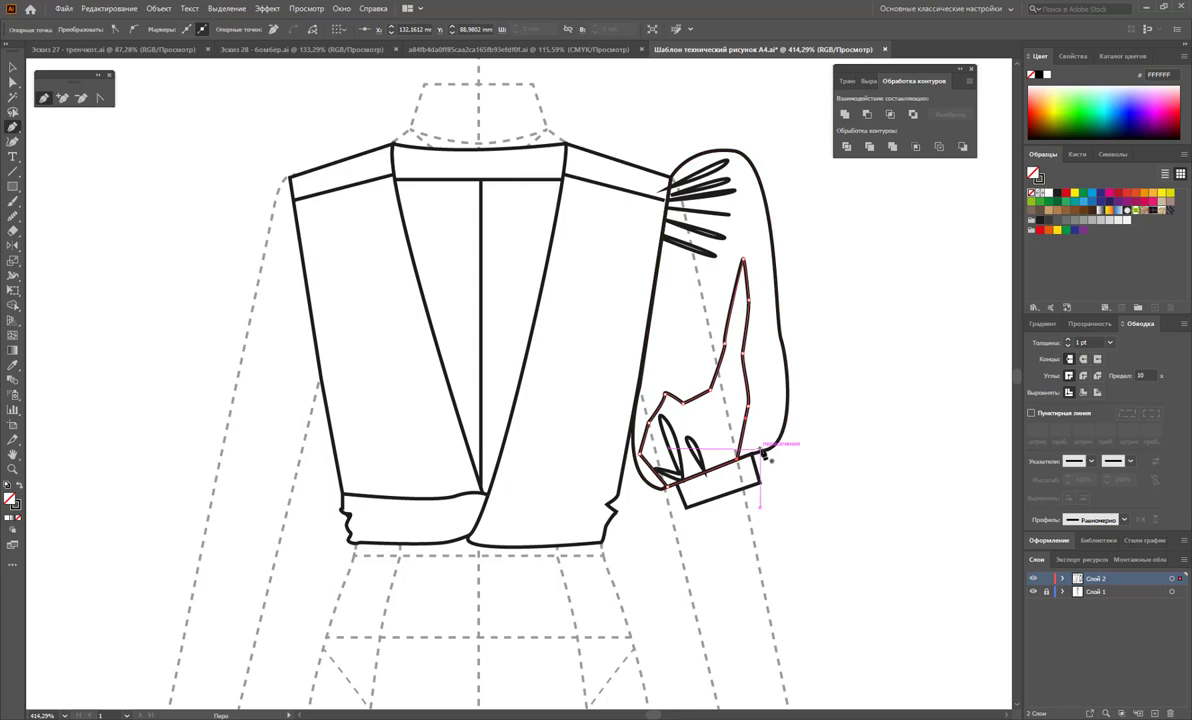
Outline shading along the sleeve's right side and around the top gathers, then select the shapes.
left_click(772, 402)
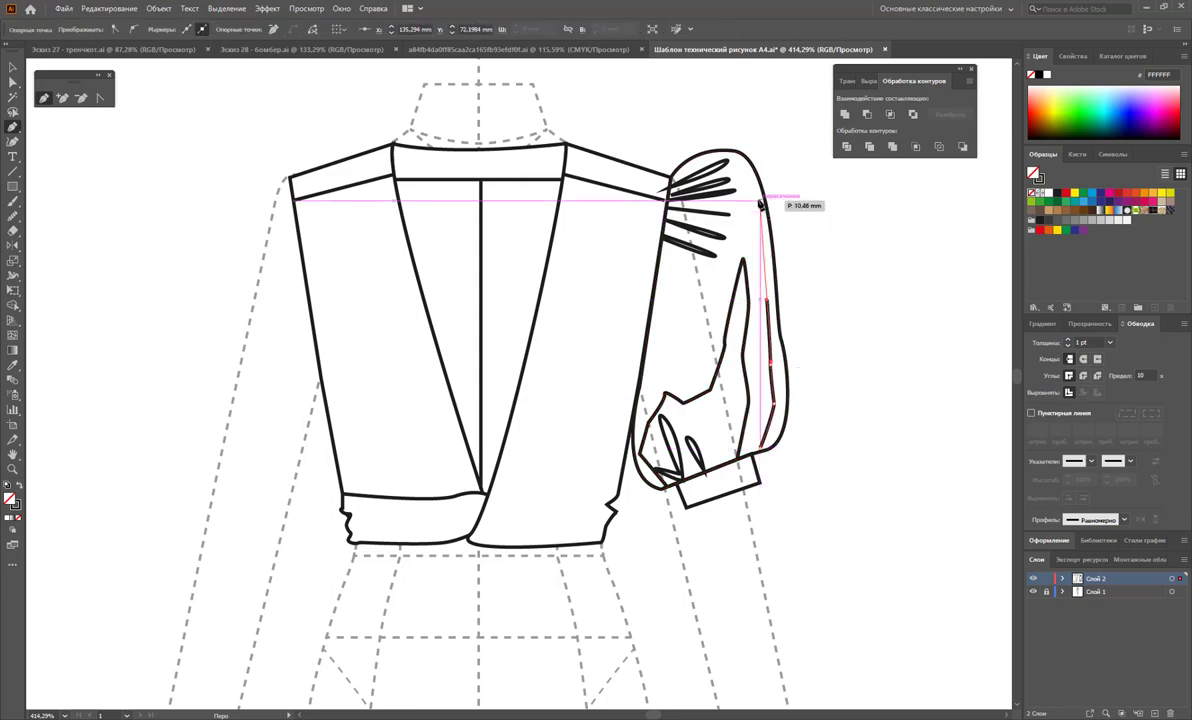
left_click_drag(760, 200, 771, 256)
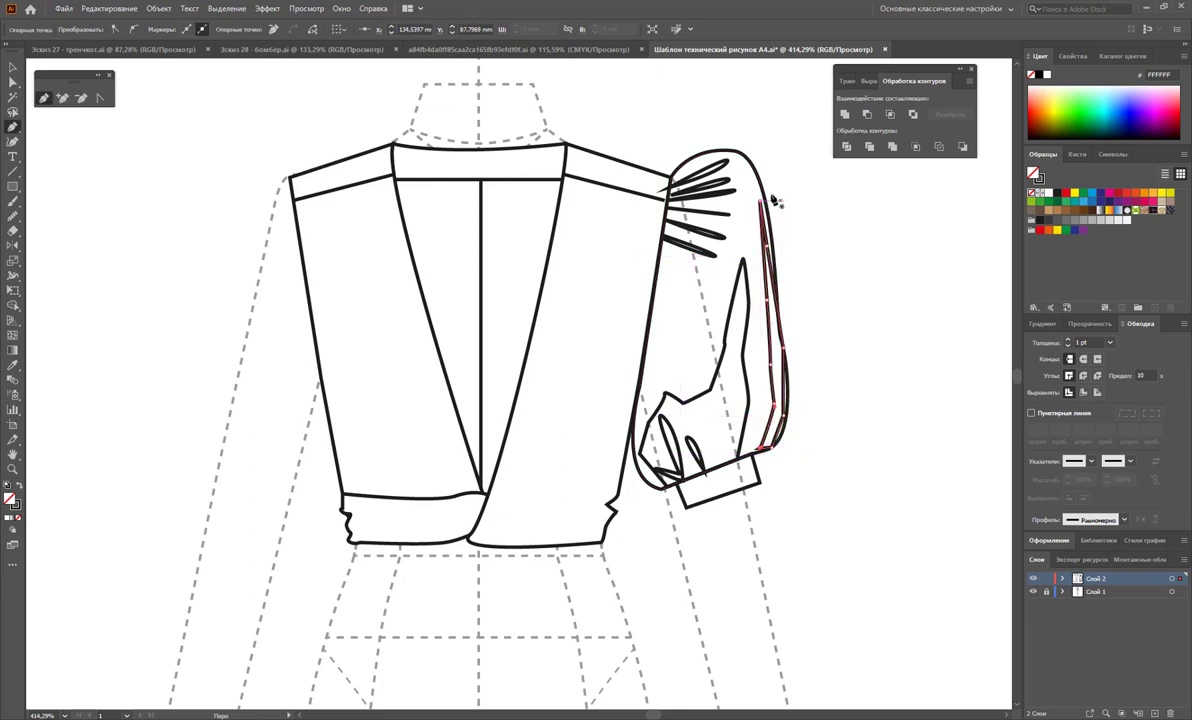
left_click(672, 183)
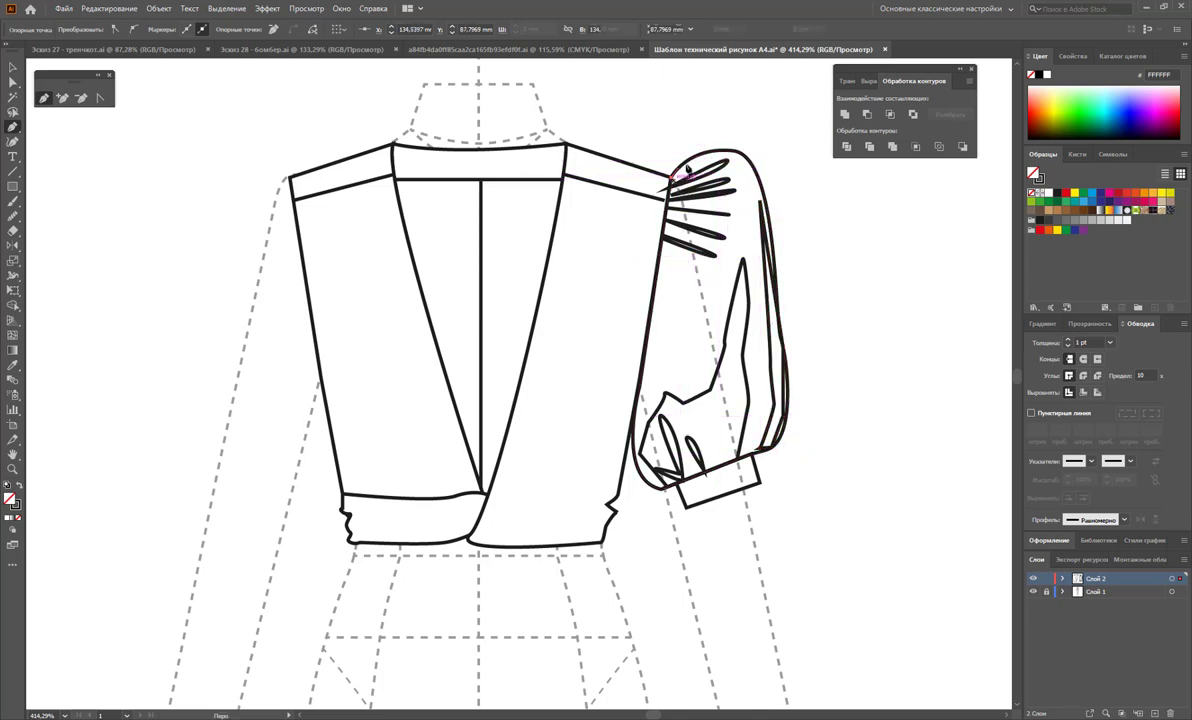
left_click(697, 160)
left_click(744, 161)
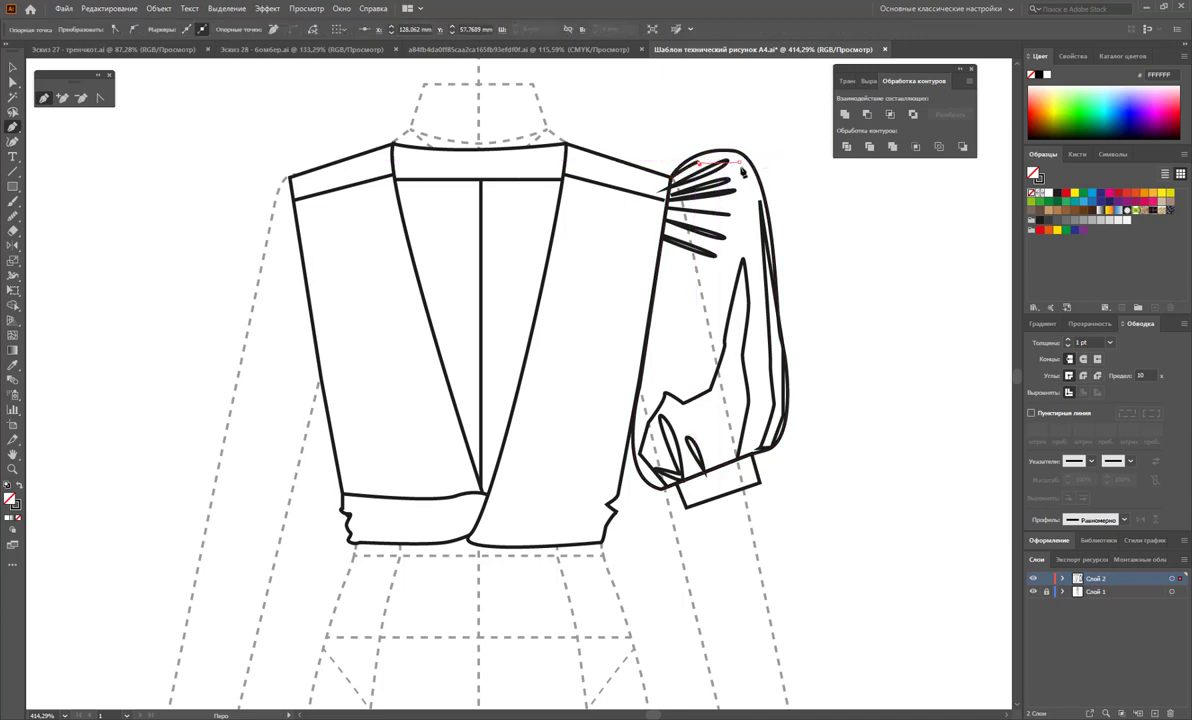
left_click(740, 187)
left_click(726, 209)
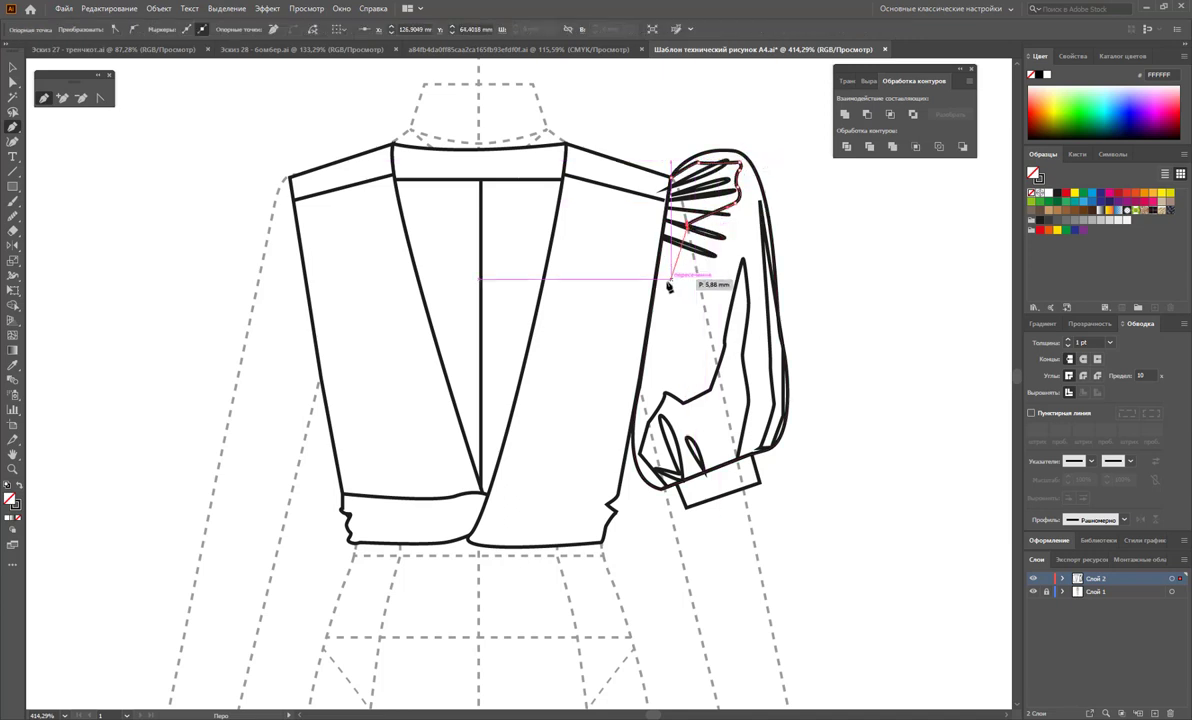
left_click(646, 342)
left_click(668, 190)
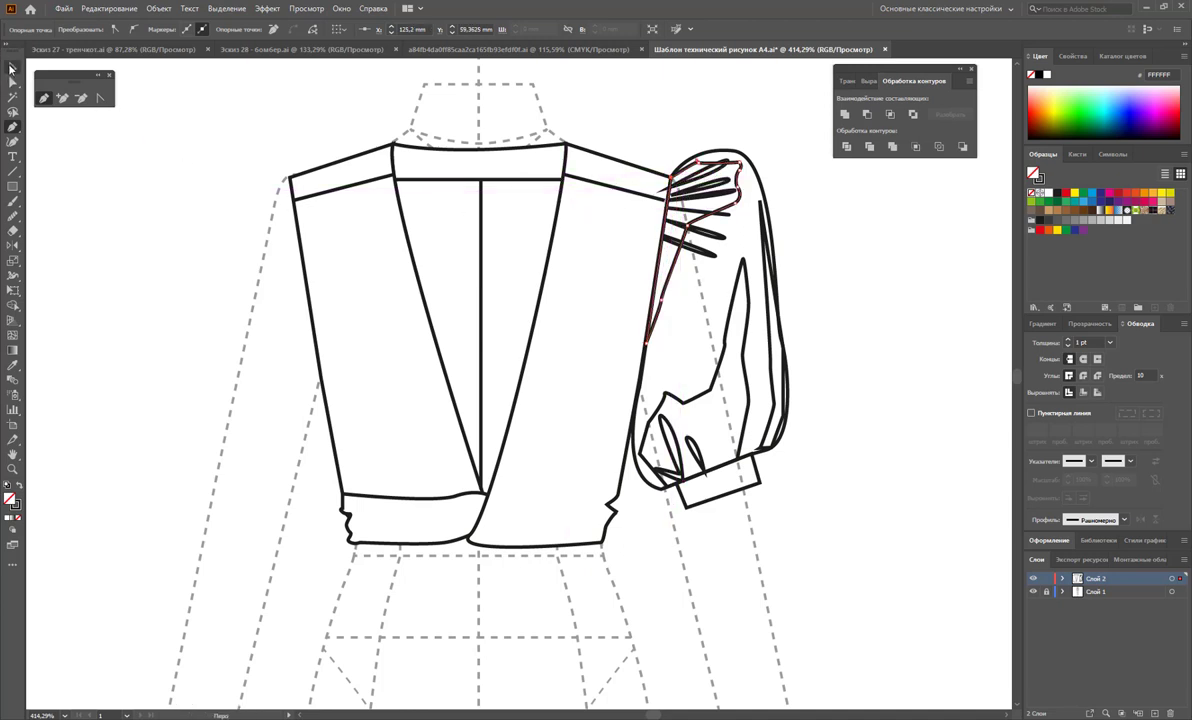
left_click(12, 68)
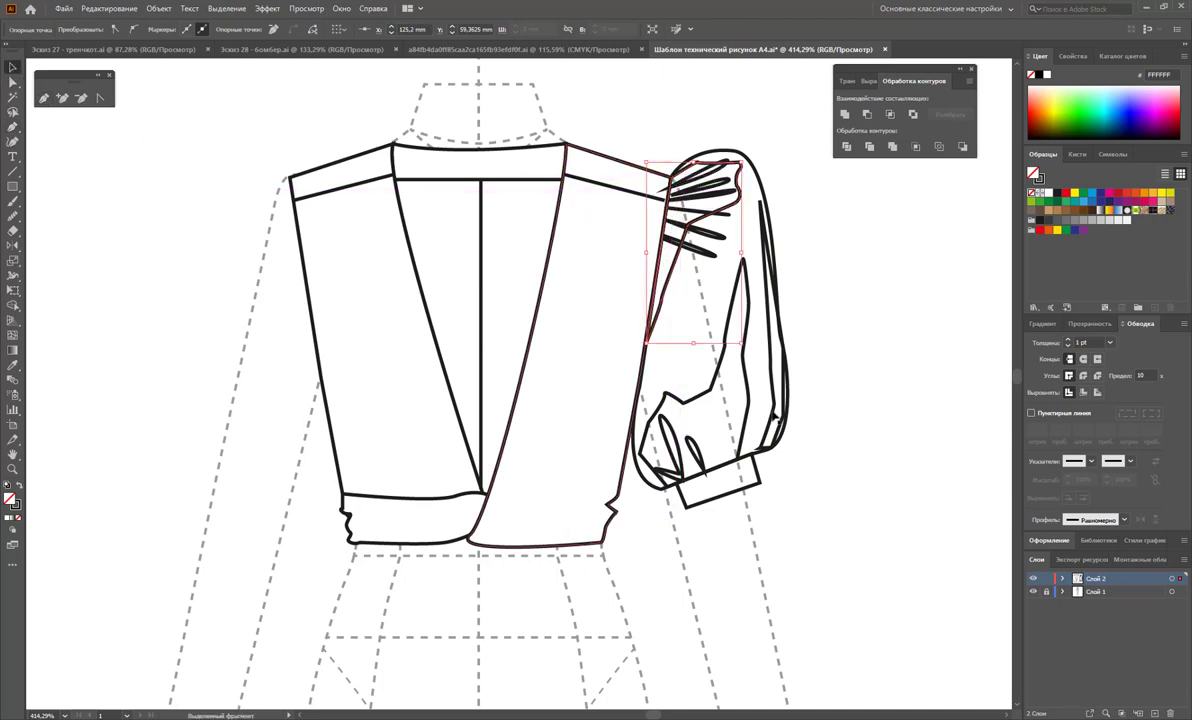
left_click(762, 387)
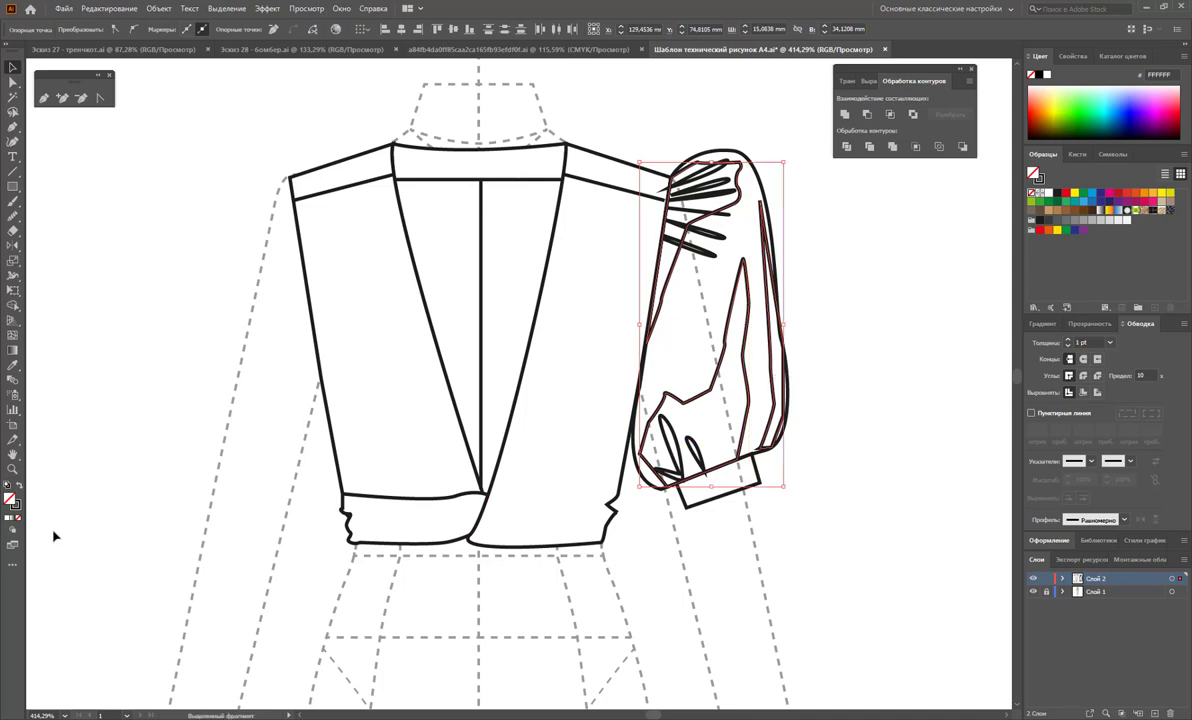
Turn the sleeve shading outlines into solid fills at a faint grey opacity.
left_click(18, 486)
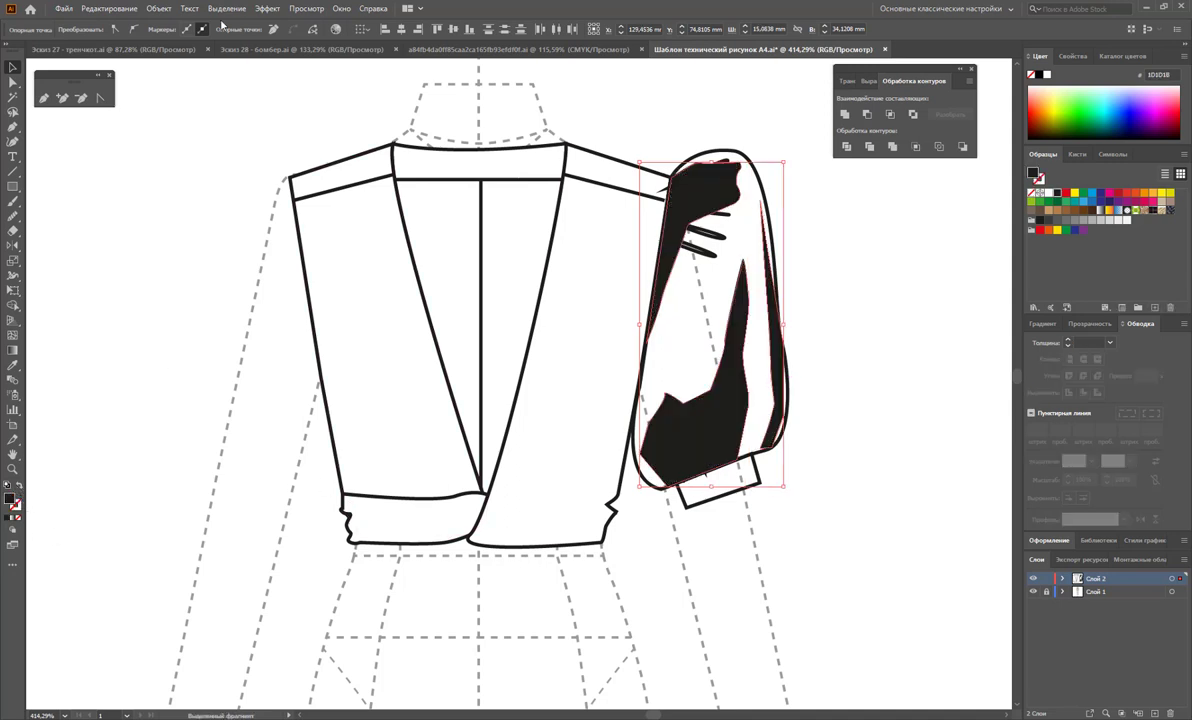
left_click(705, 270)
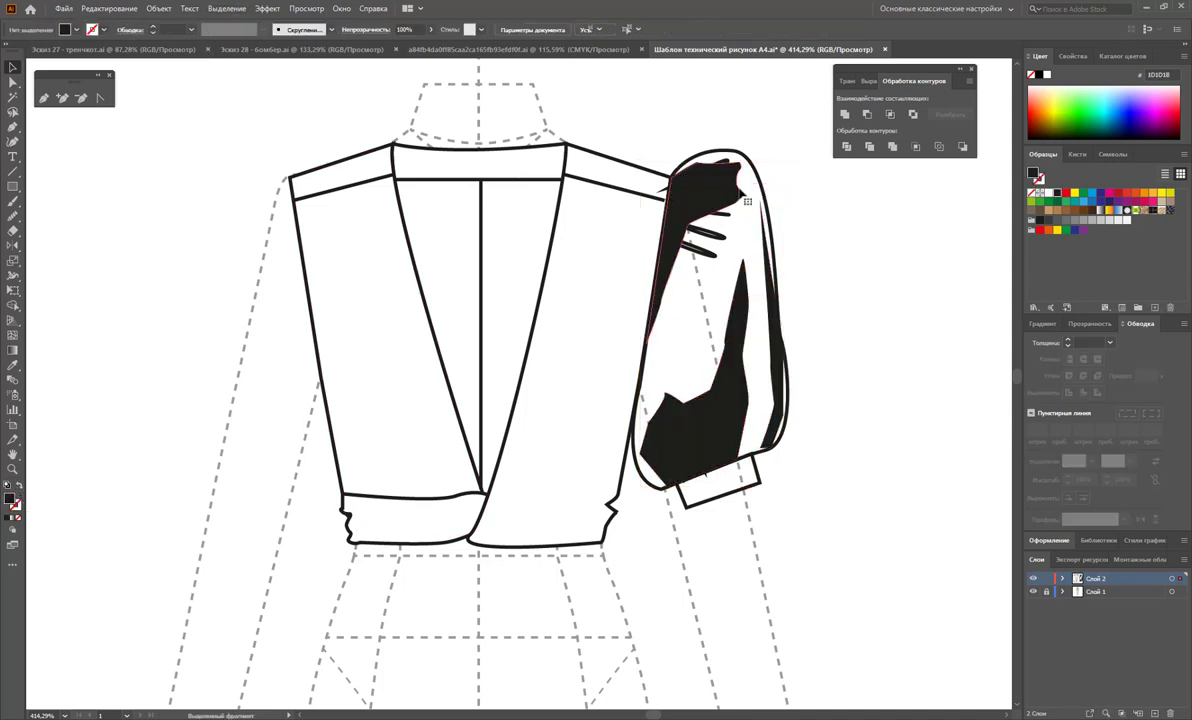
left_click(782, 410)
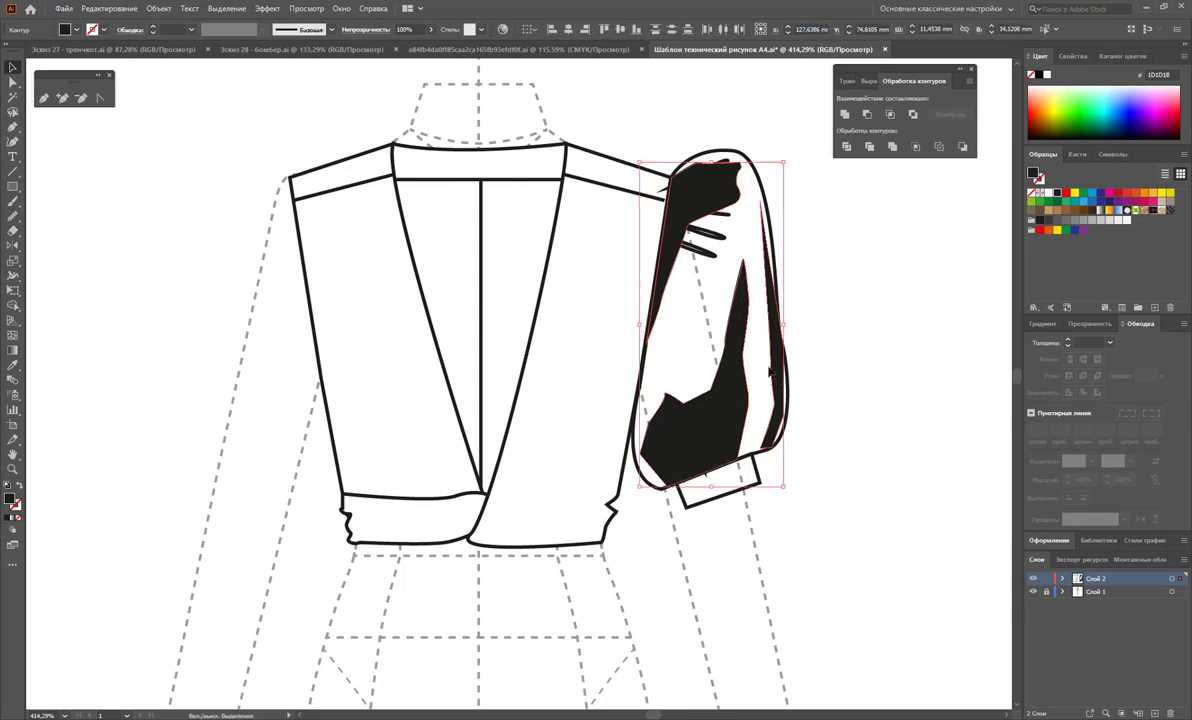
left_click(770, 372)
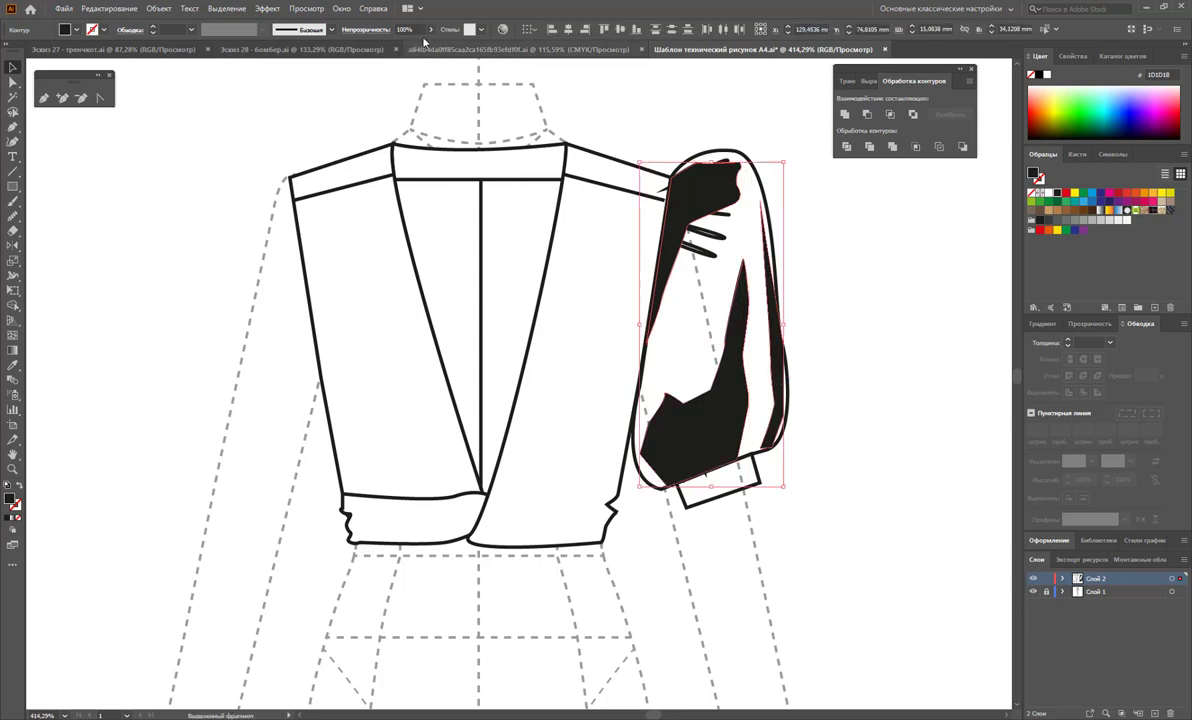
left_click(430, 30)
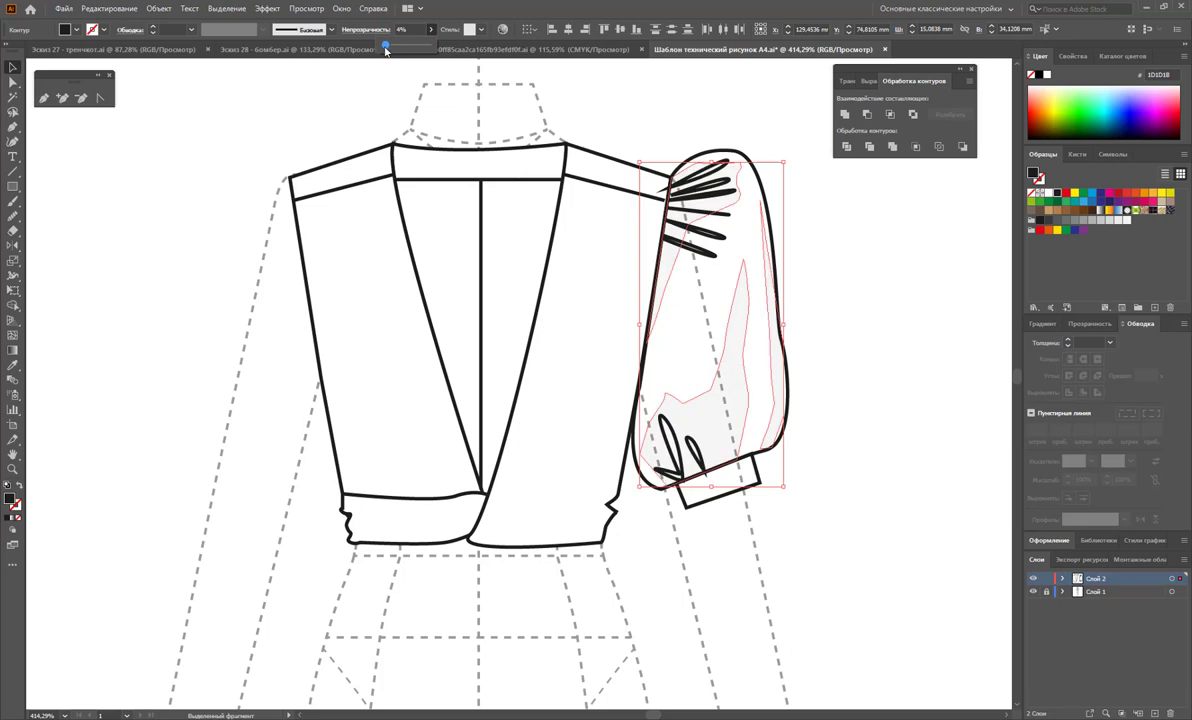
left_click(762, 494)
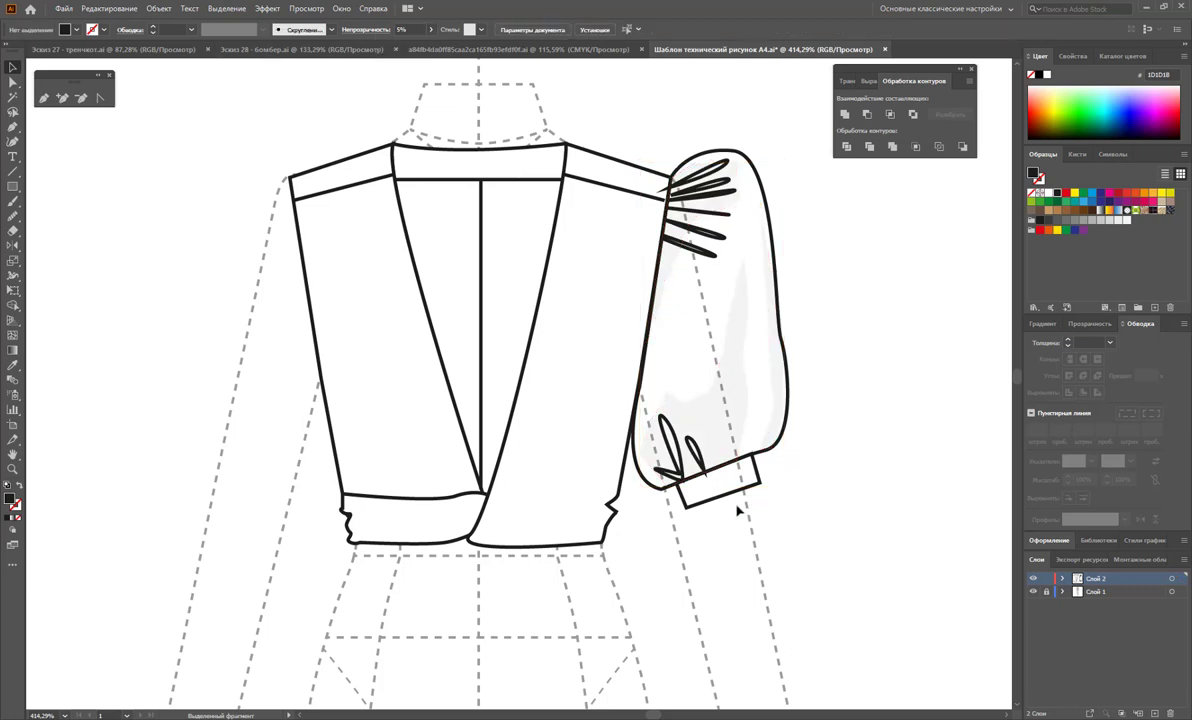
Reorder the cuff folds, make them solid fills, and fade them to 40% opacity.
left_click_drag(738, 511, 608, 458)
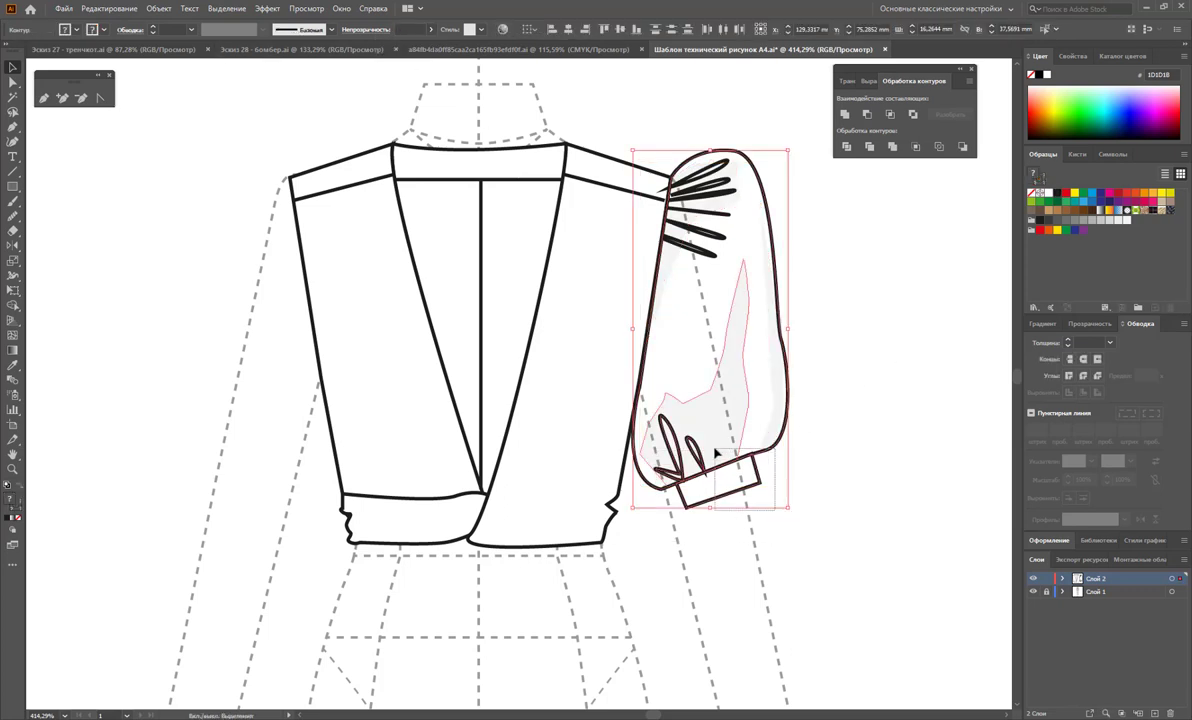
left_click(688, 447)
right_click(677, 464)
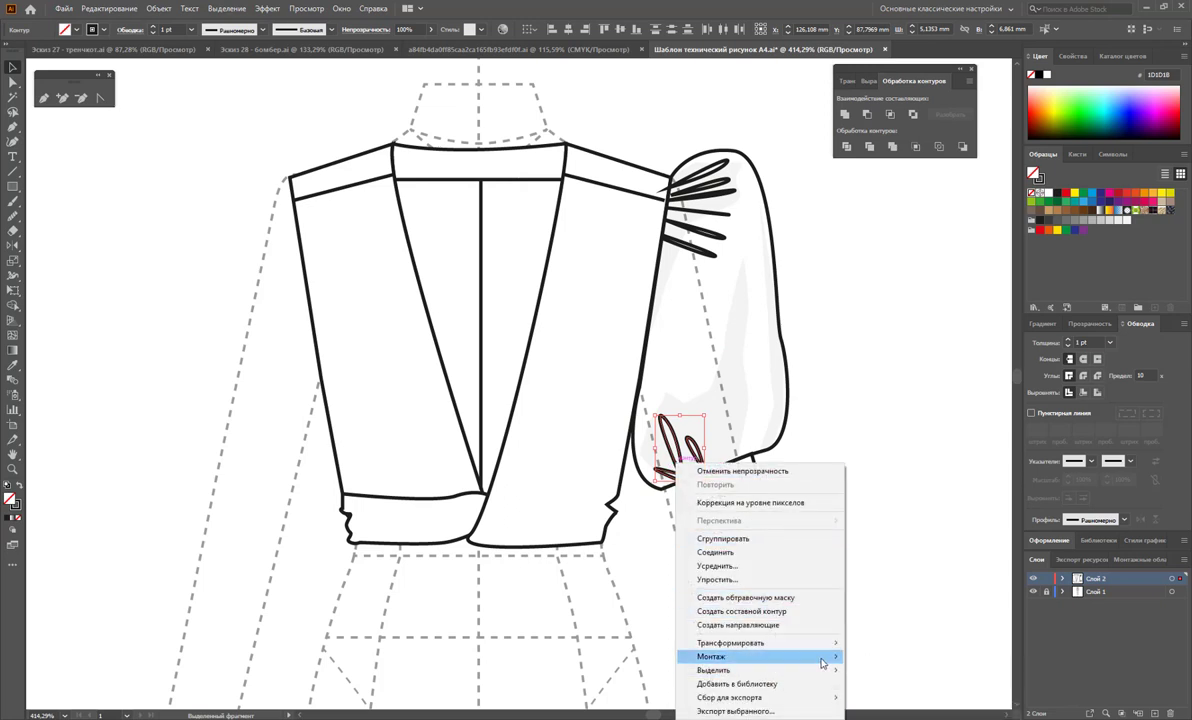
mouse_move(760, 656)
left_click(830, 612)
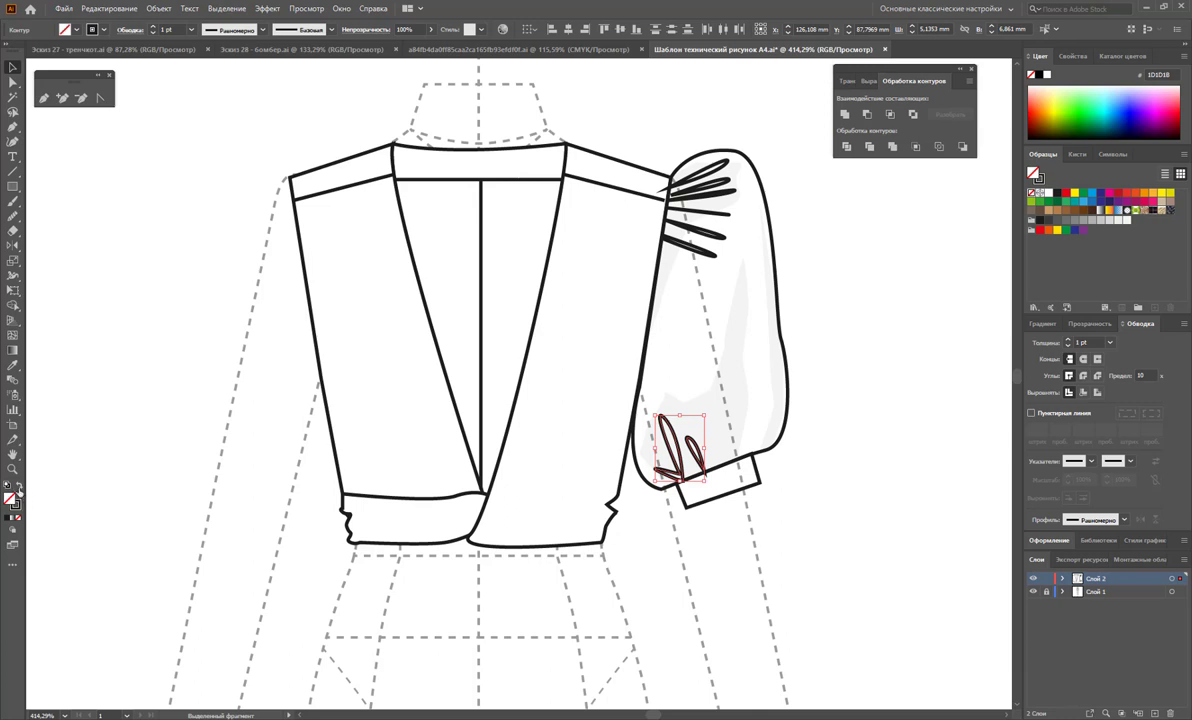
left_click(19, 486)
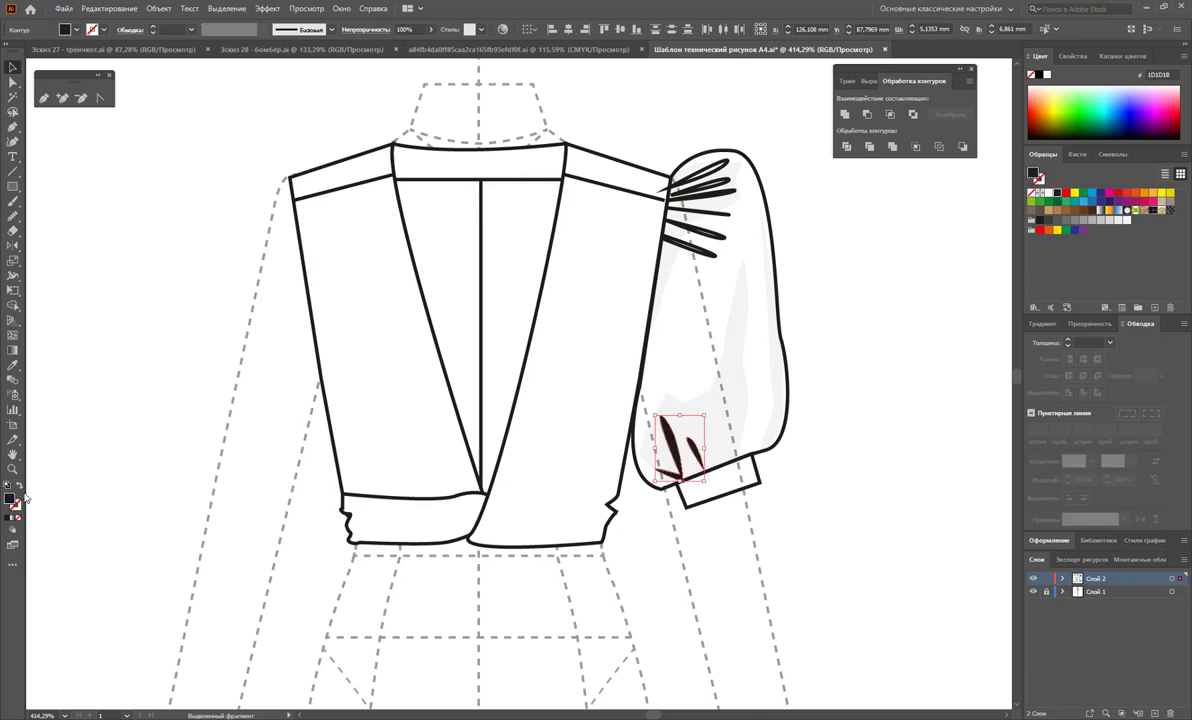
left_click(430, 30)
left_click_drag(404, 47, 400, 46)
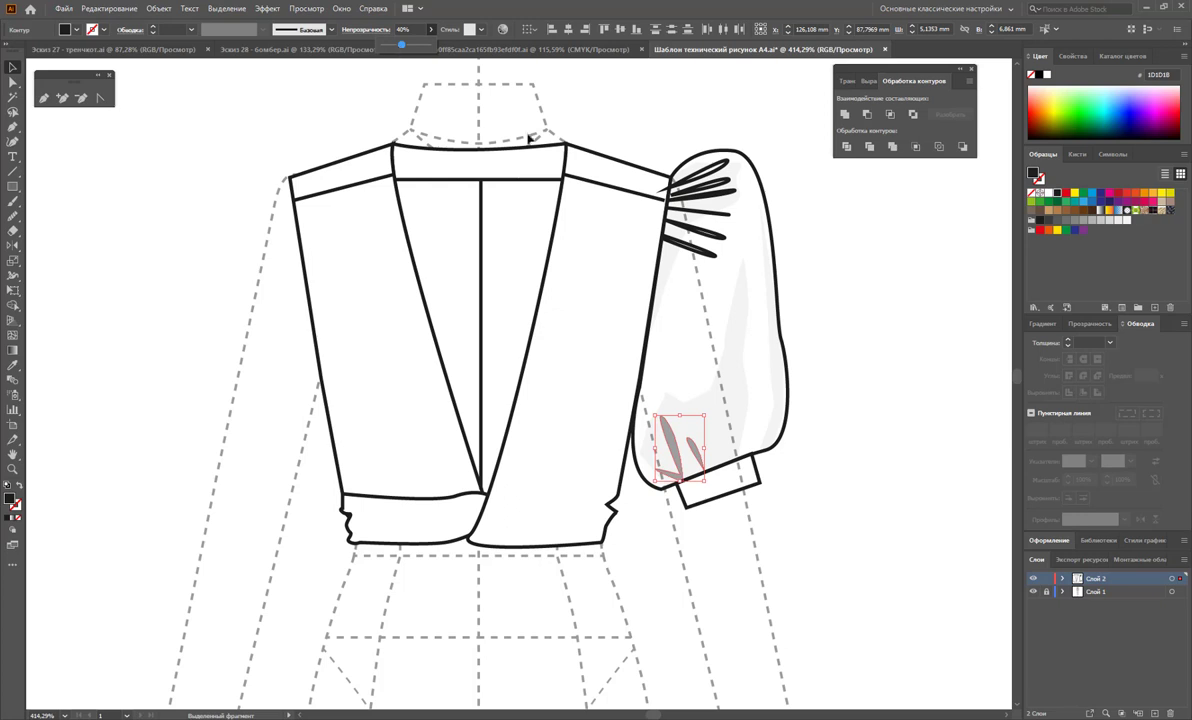
left_click(812, 306)
Adjust the top sleeve fold line and send the sleeve behind the bodice.
left_click(710, 235)
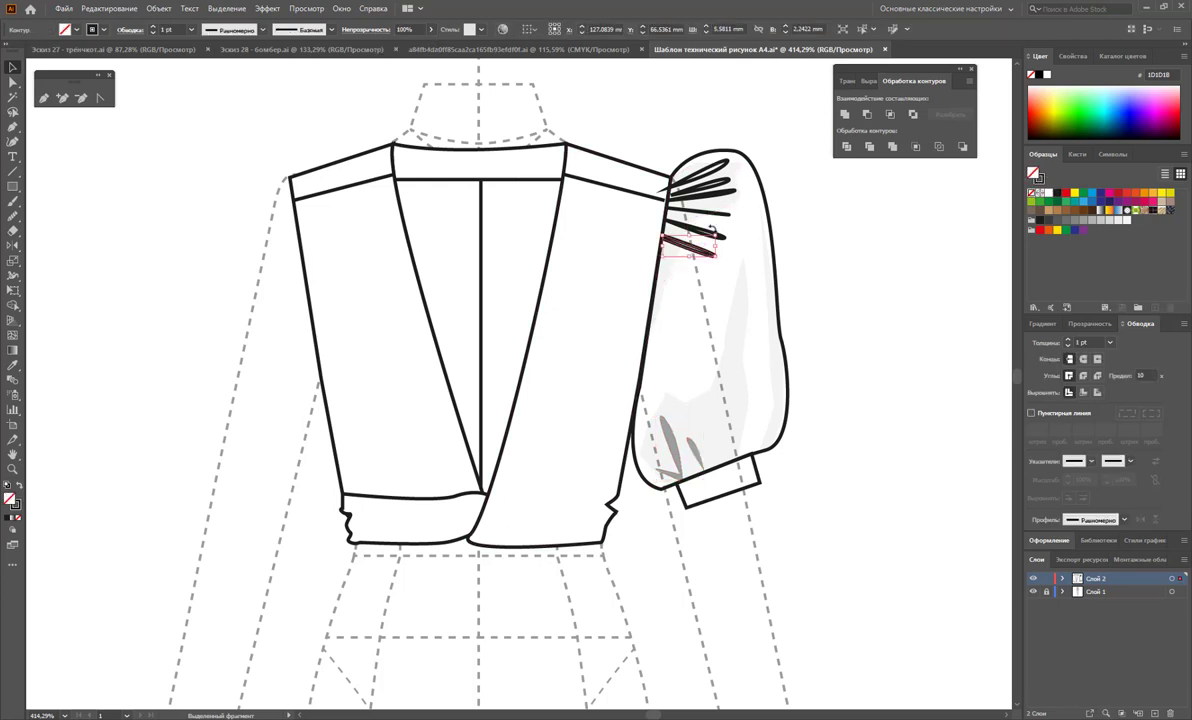
left_click_drag(713, 231, 729, 243)
left_click(822, 231)
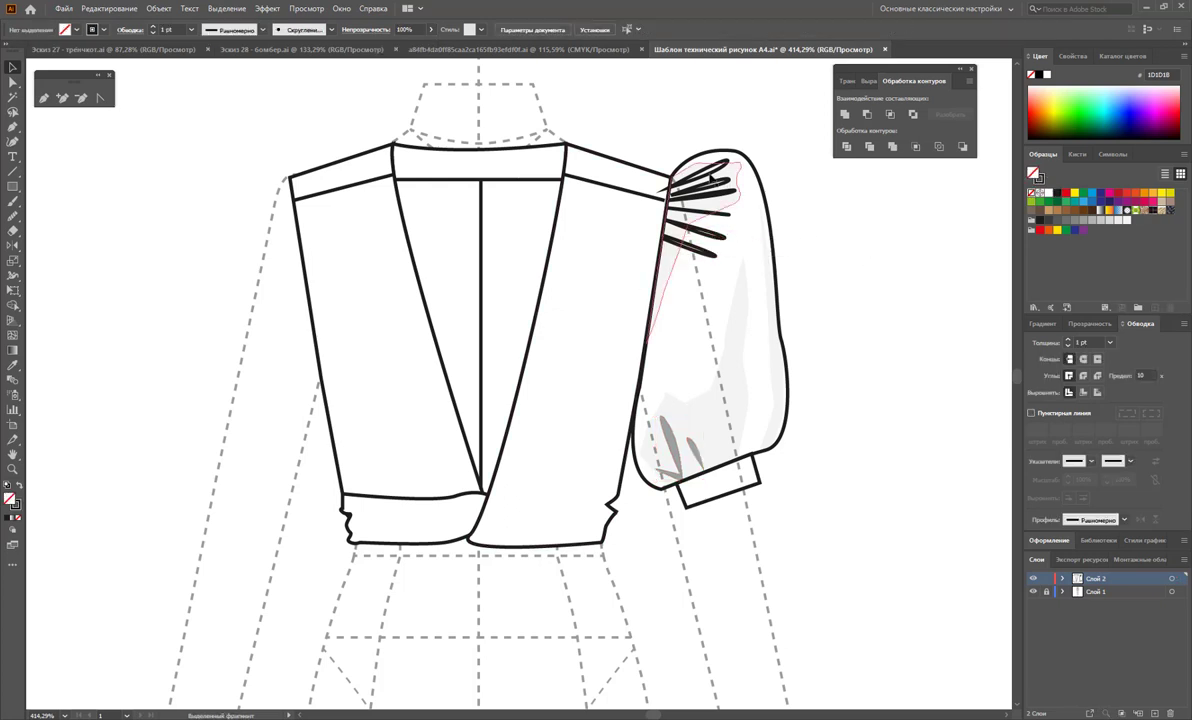
left_click(748, 180)
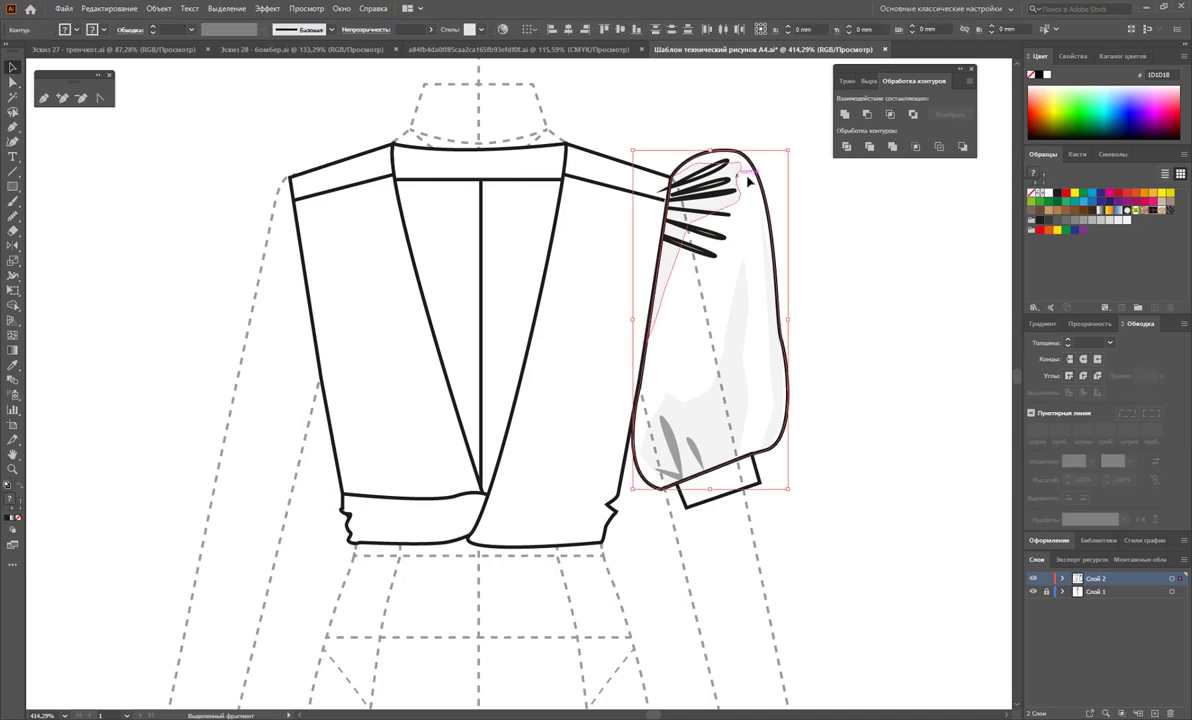
right_click(806, 208)
mouse_move(843, 412)
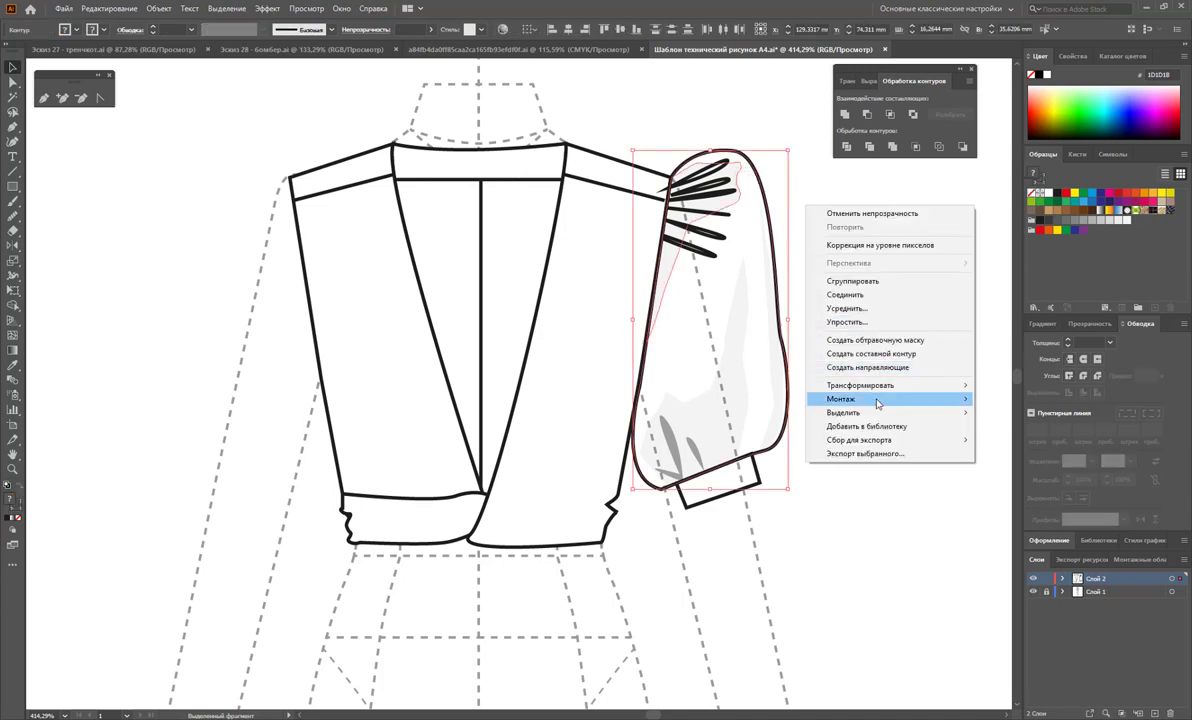
left_click(1019, 440)
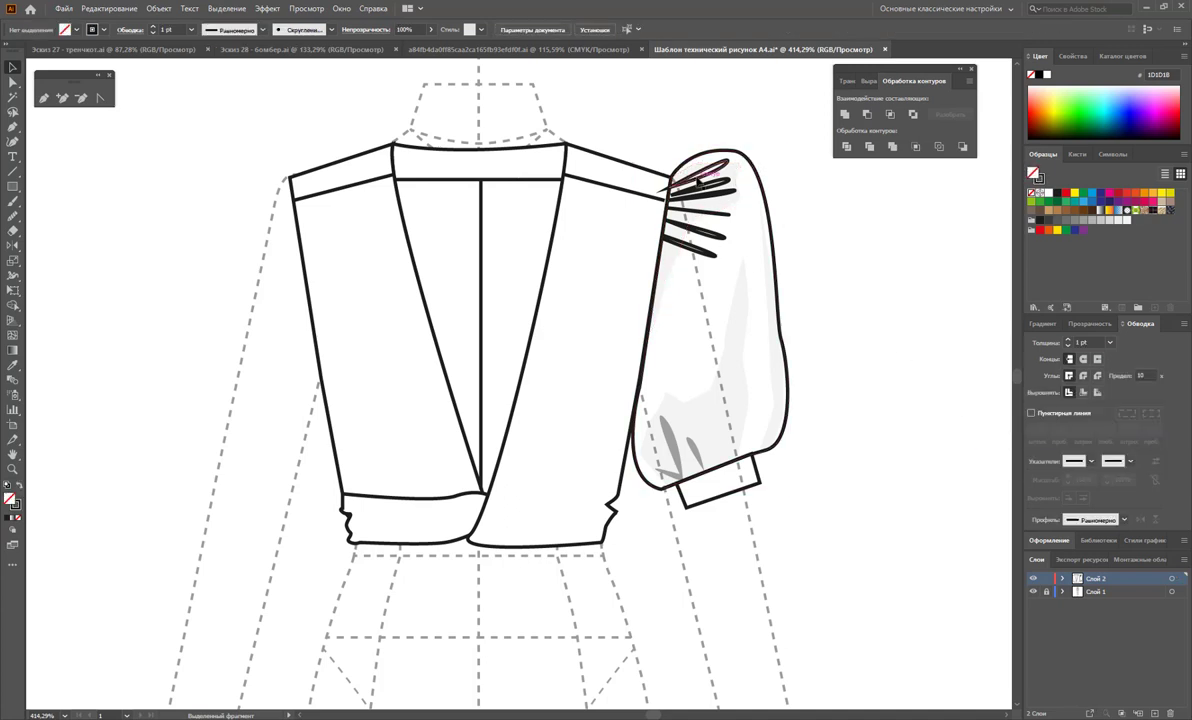
Make the three shoulder pleat folds solid fills faded to 44% opacity.
left_click(716, 197, "shift")
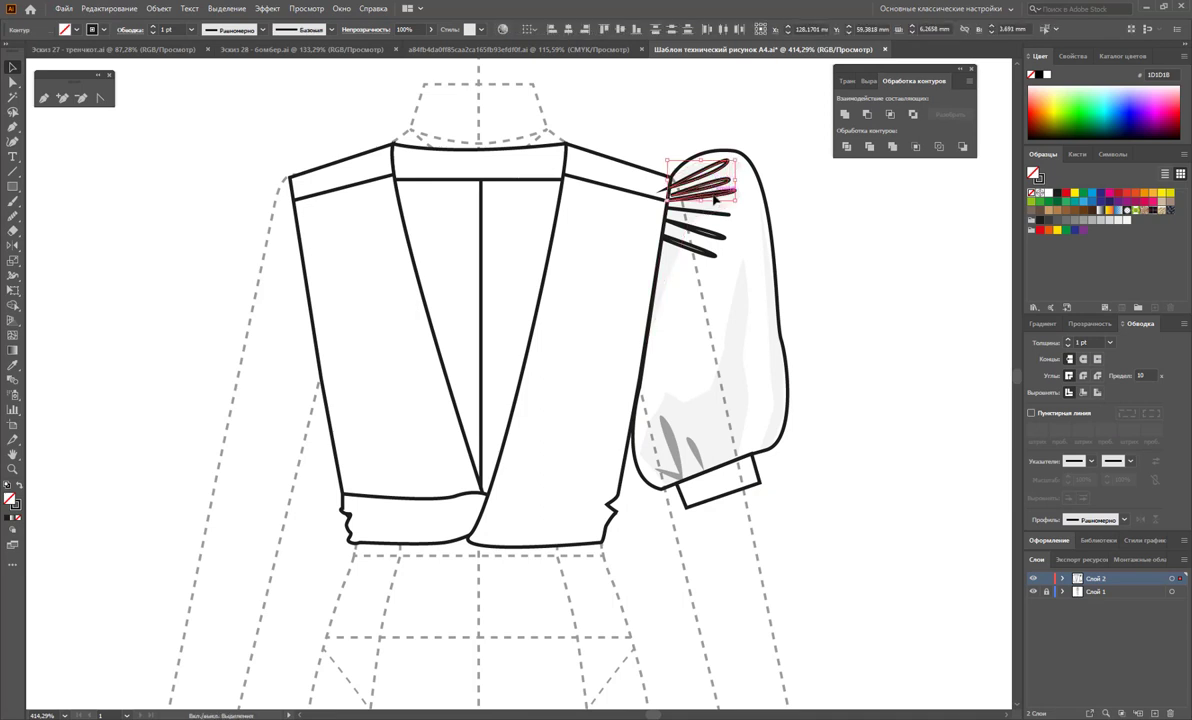
left_click(710, 236, "shift")
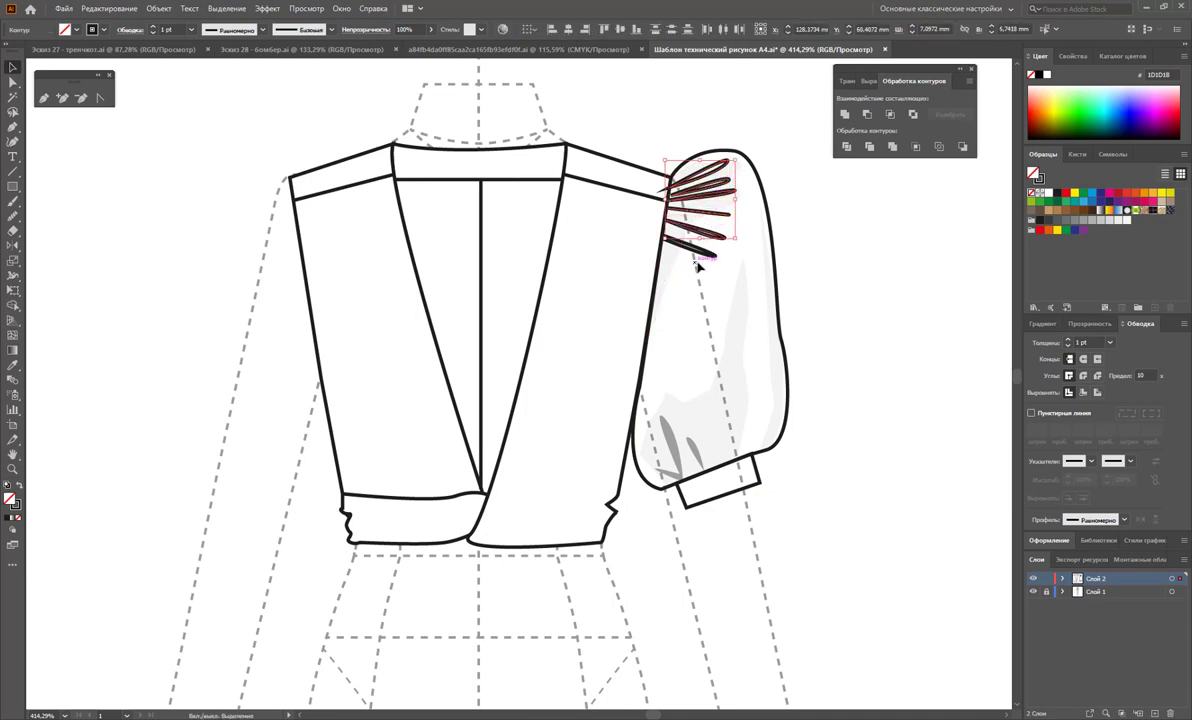
left_click(704, 252, "shift")
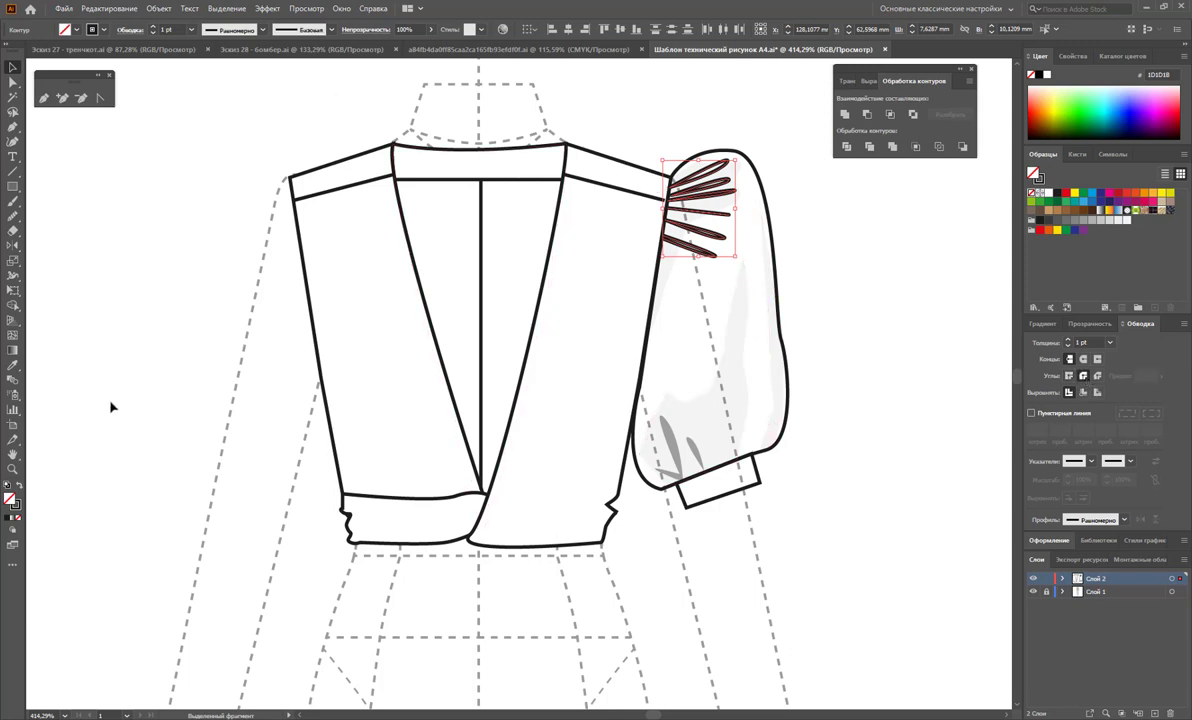
left_click(20, 486)
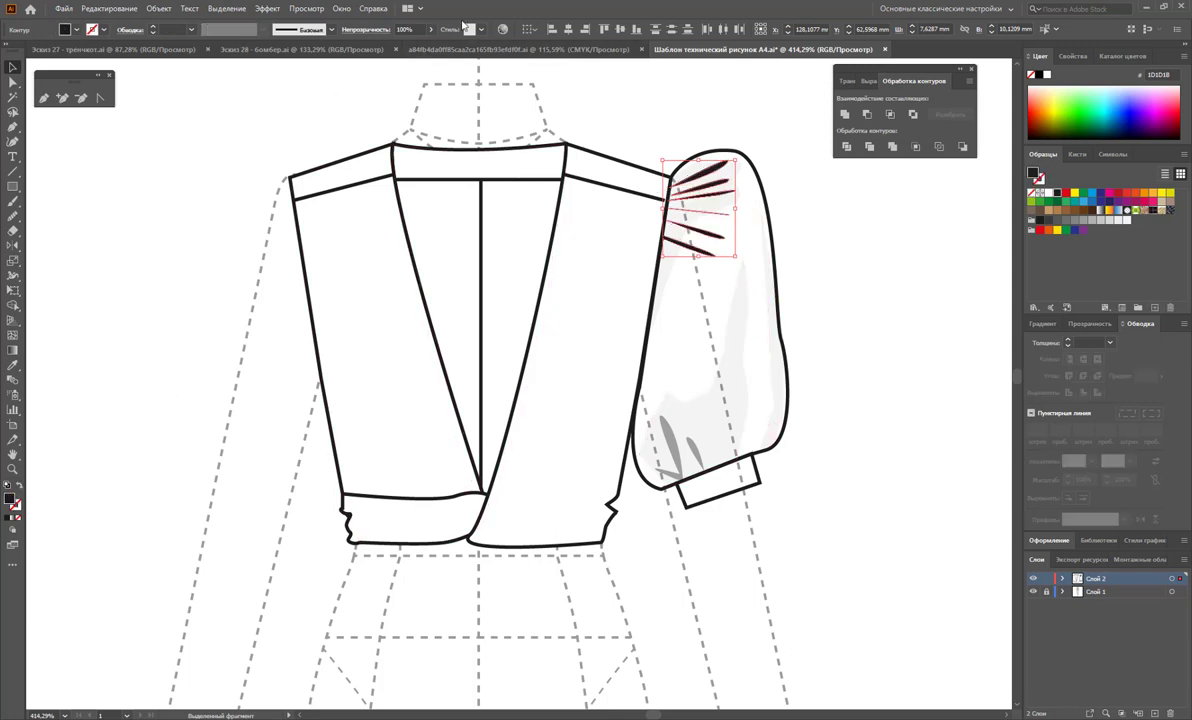
left_click(430, 29)
mouse_move(404, 47)
left_mouse_down()
mouse_move(390, 48)
mouse_move(404, 53)
left_mouse_up()
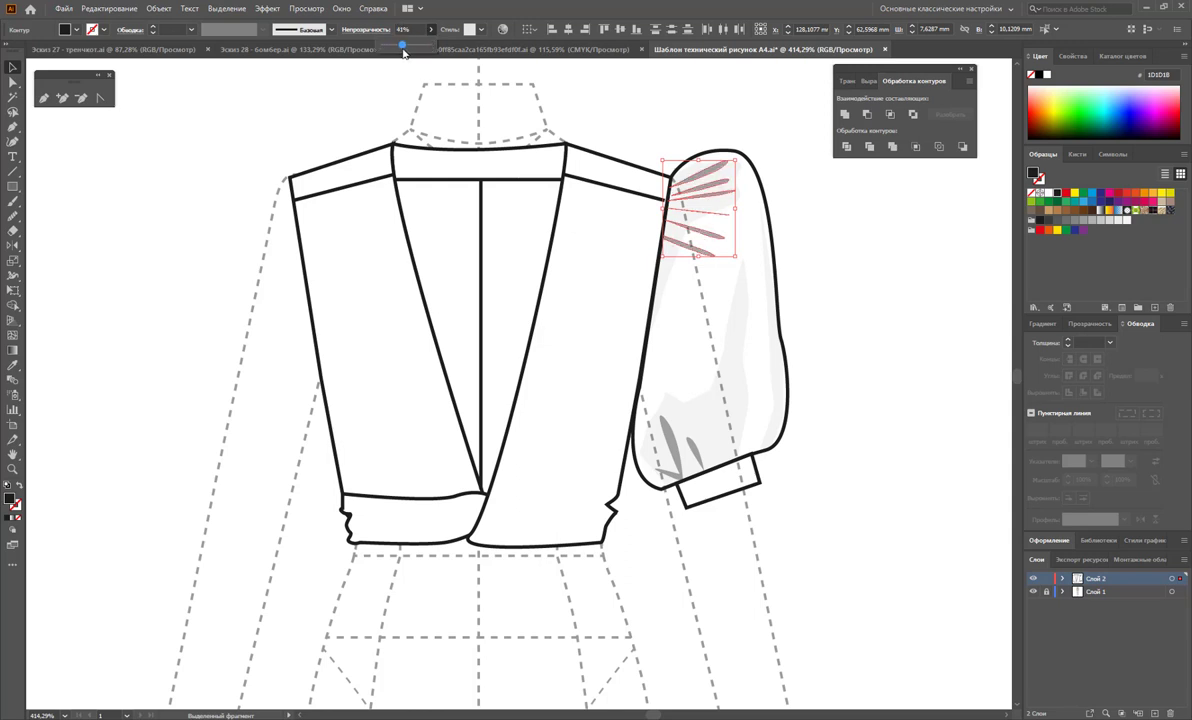
left_click(859, 306)
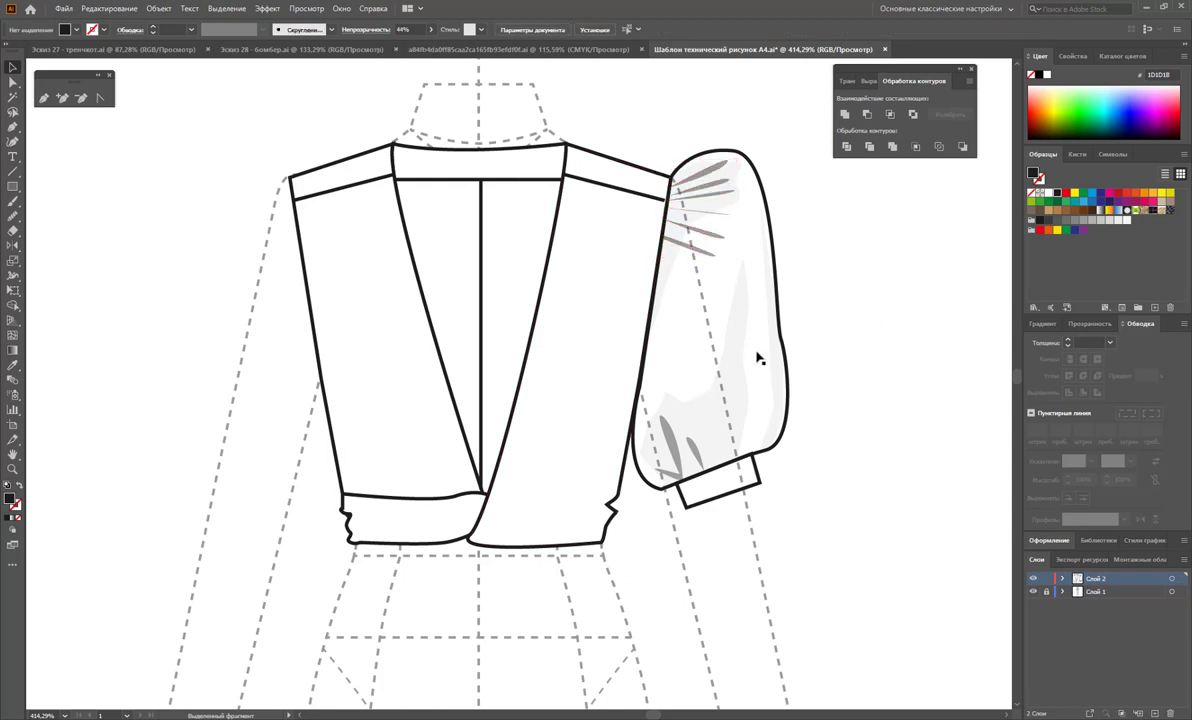
left_click(43, 100)
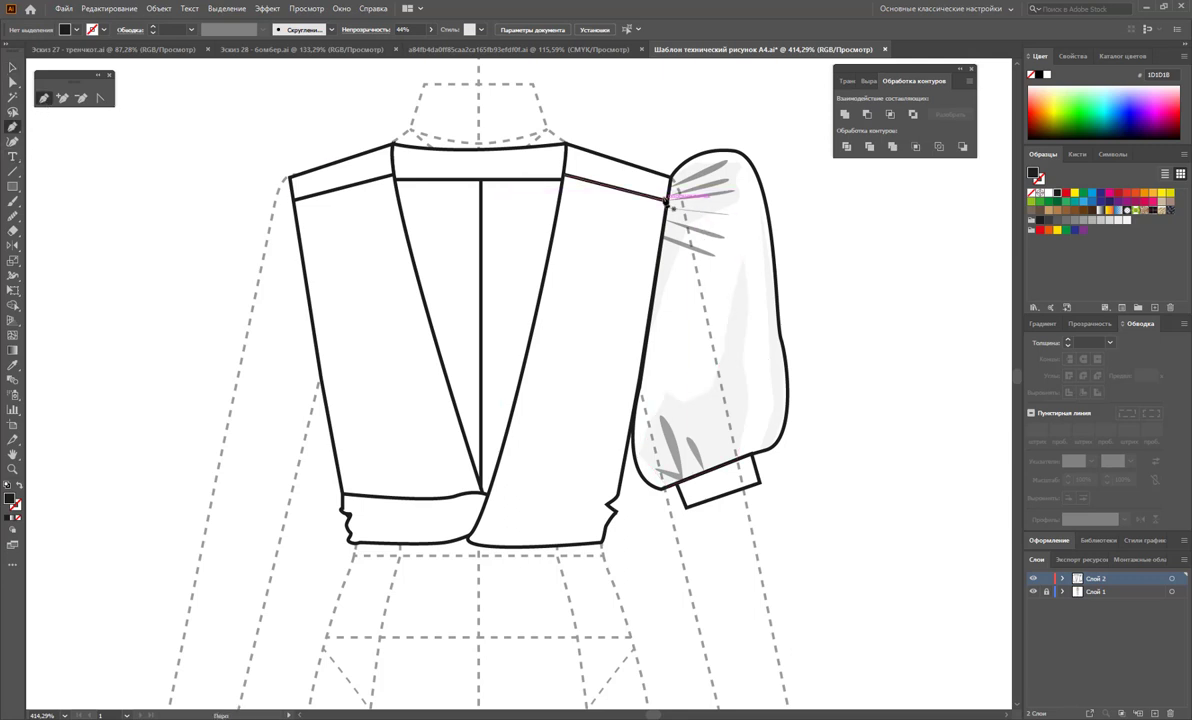
Pencil several short fold strokes across the gathers at the sleeve top.
left_click_drag(667, 200, 740, 177)
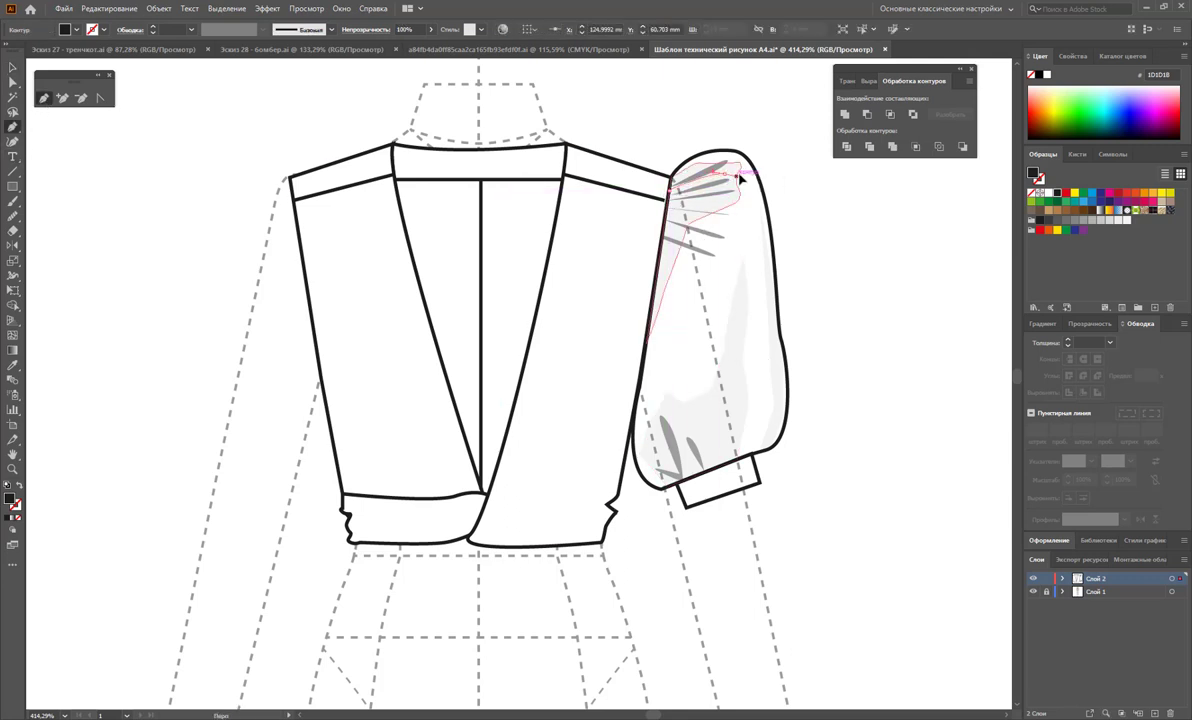
left_click(768, 210, "ctrl")
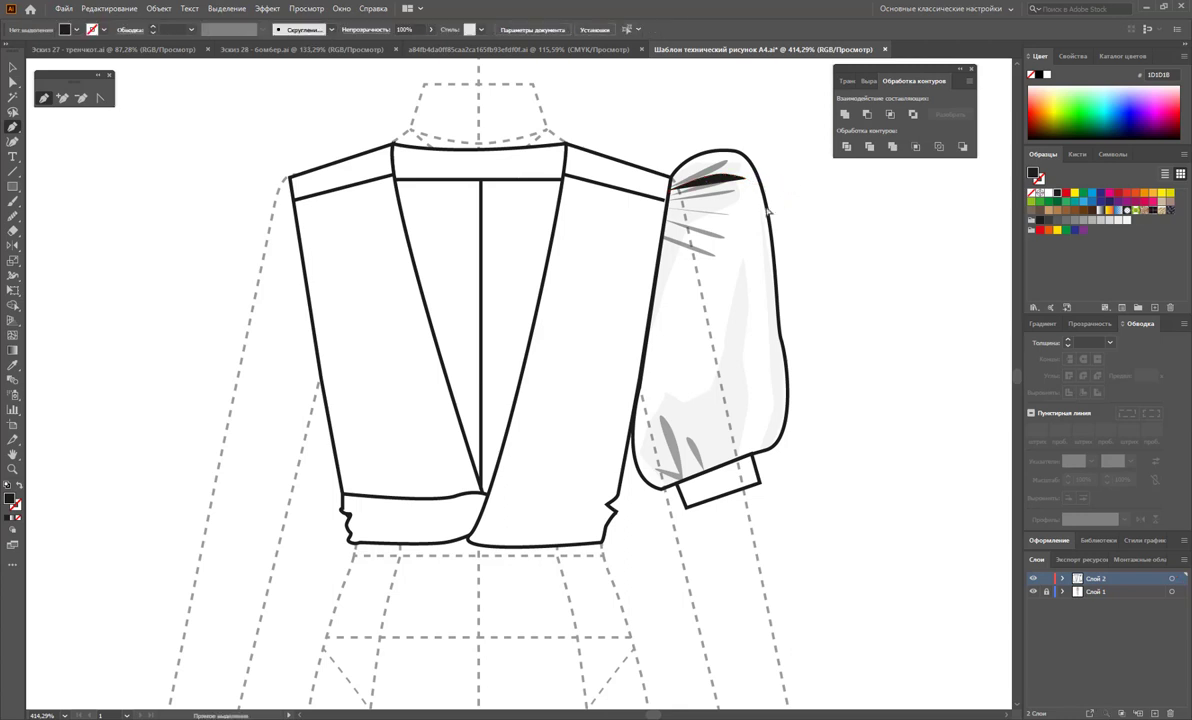
mouse_move(667, 203)
left_mouse_down()
mouse_move(731, 208)
mouse_move(668, 214)
left_mouse_up()
left_click(731, 208, "ctrl")
left_click(703, 243, "ctrl")
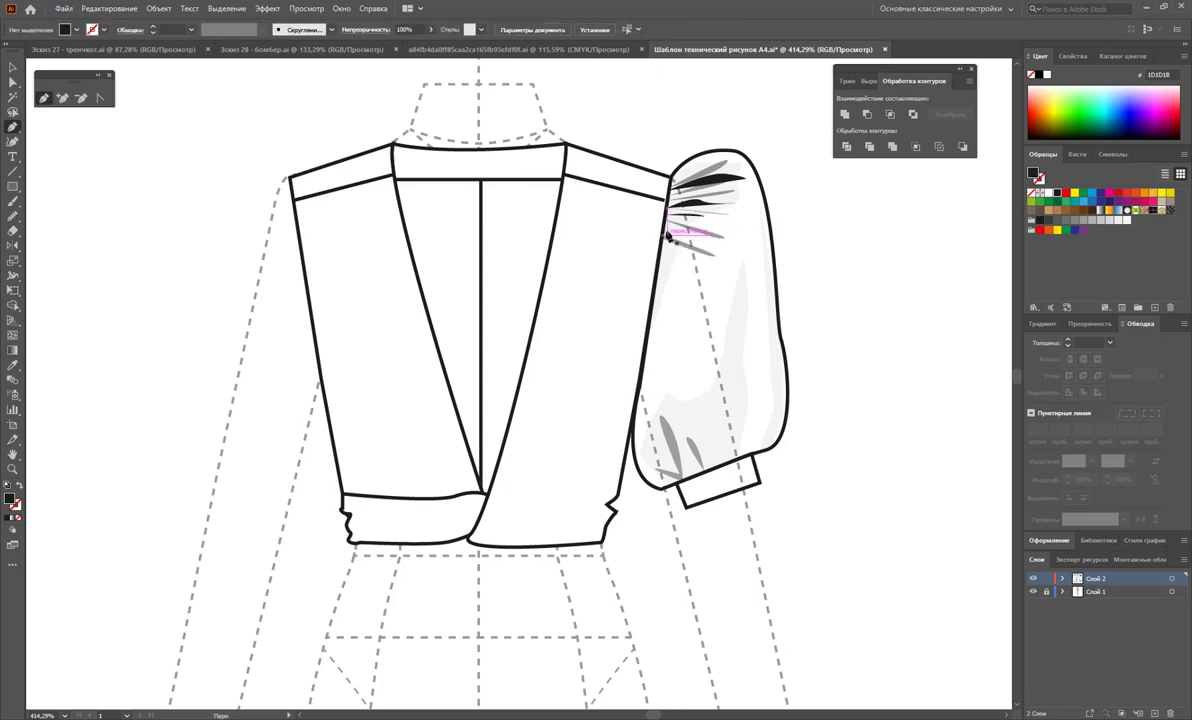
left_click_drag(705, 233, 660, 230)
left_click(718, 252, "ctrl")
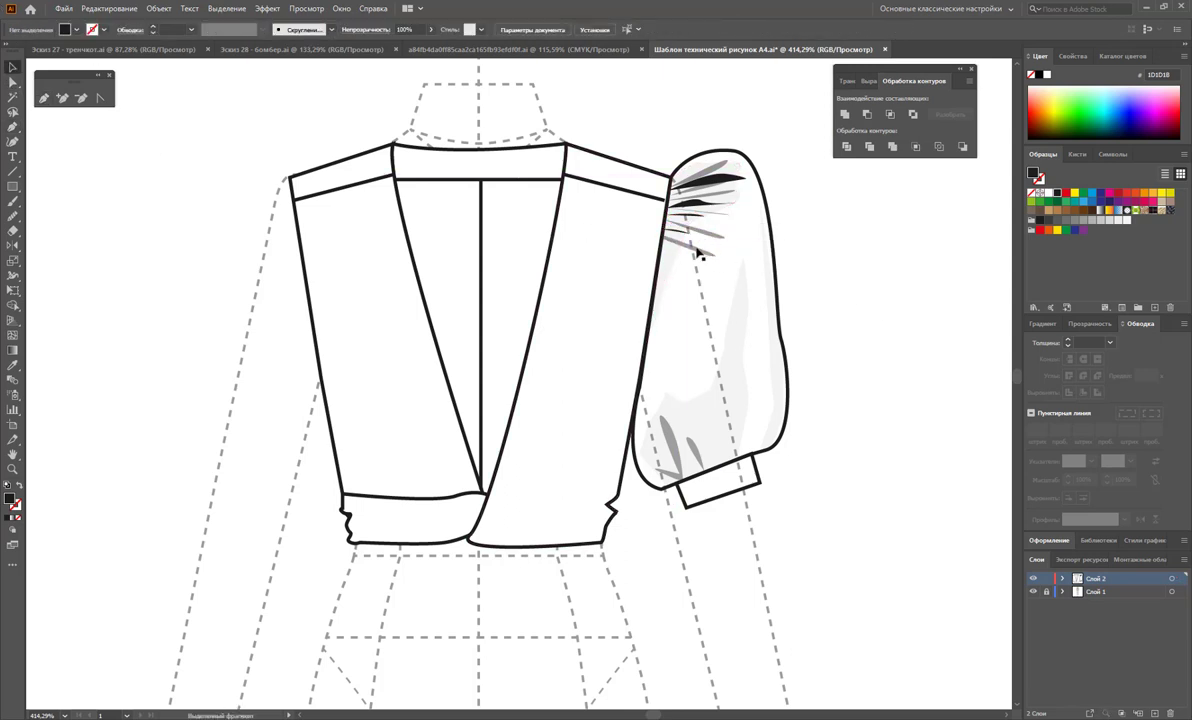
mouse_move(700, 240)
left_mouse_down()
mouse_move(664, 230)
mouse_move(703, 210)
left_mouse_up()
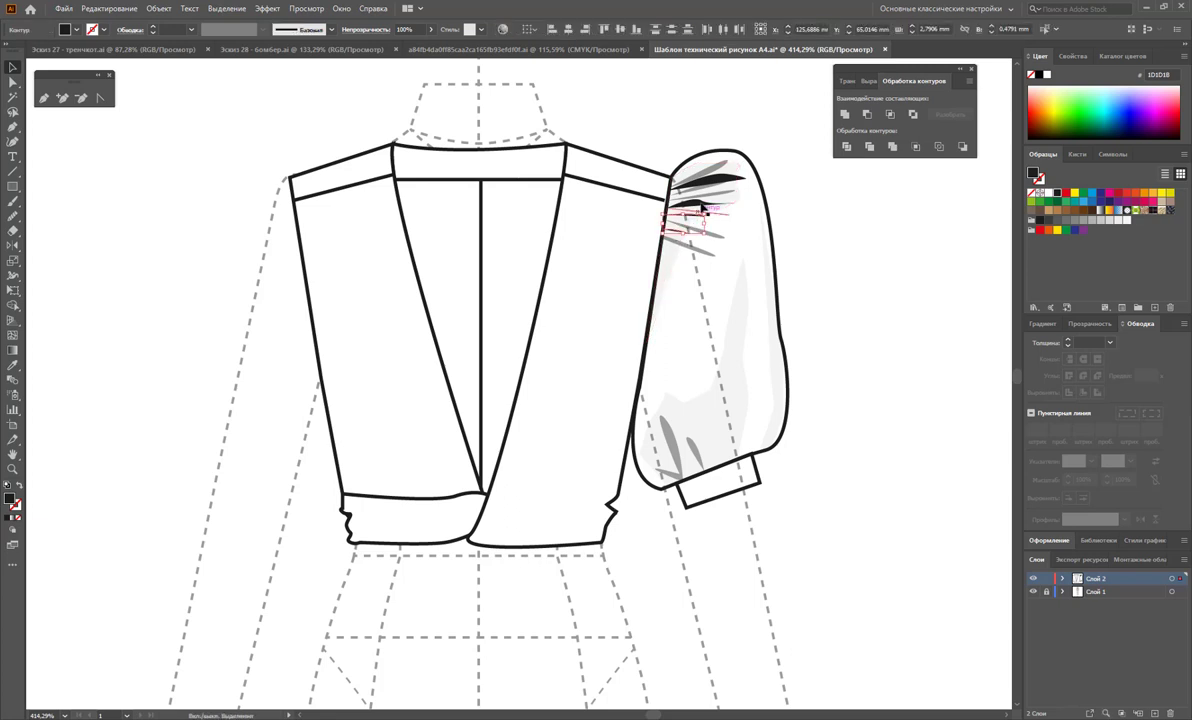
Style the new folds as 0.5 pt stroked lines with a tapered width profile.
key("v")
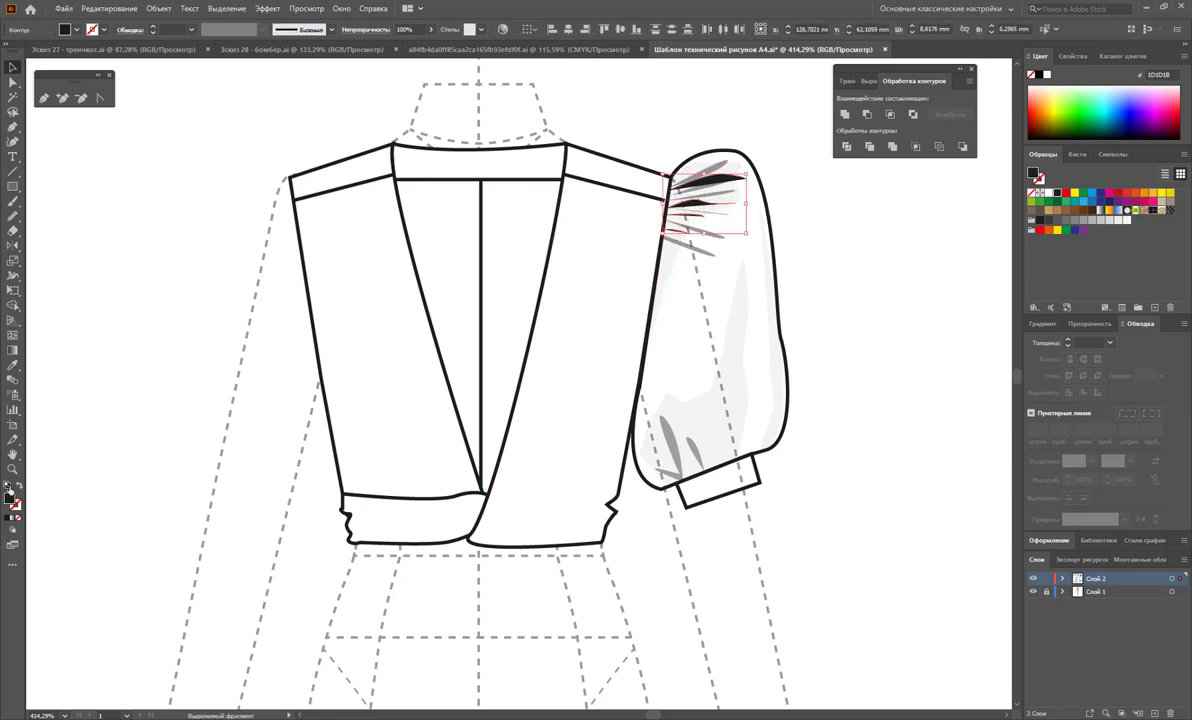
left_click(18, 485)
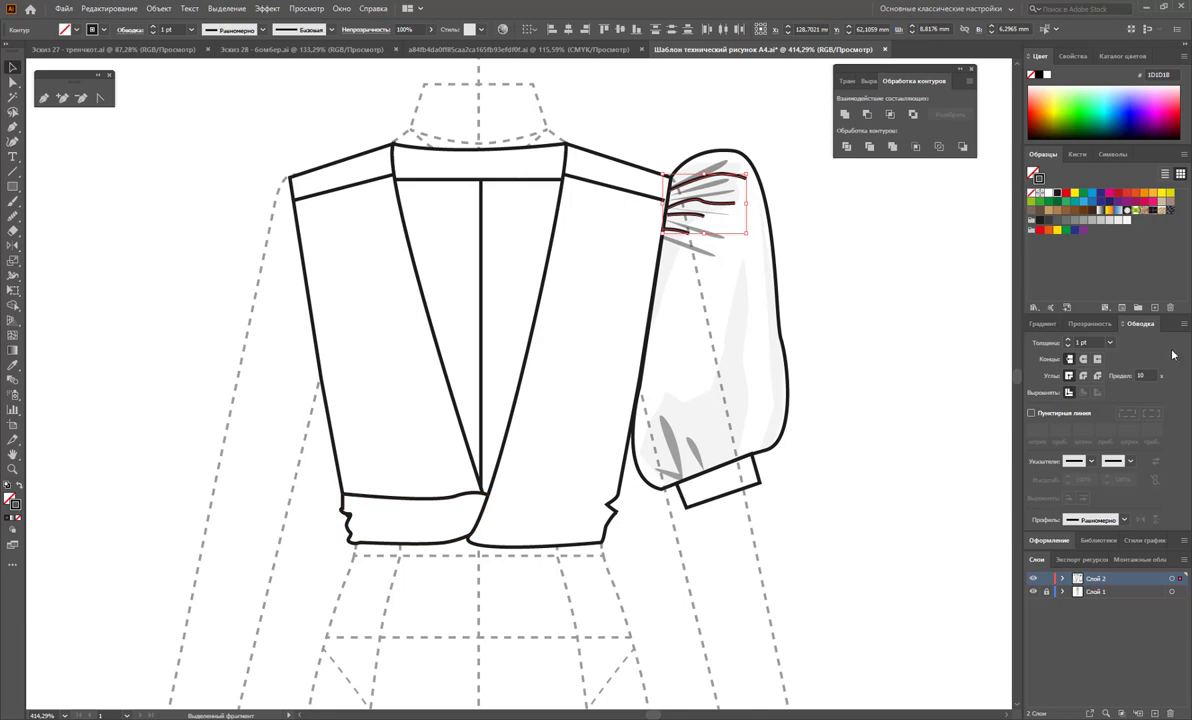
left_click(1110, 343)
left_click(1100, 405)
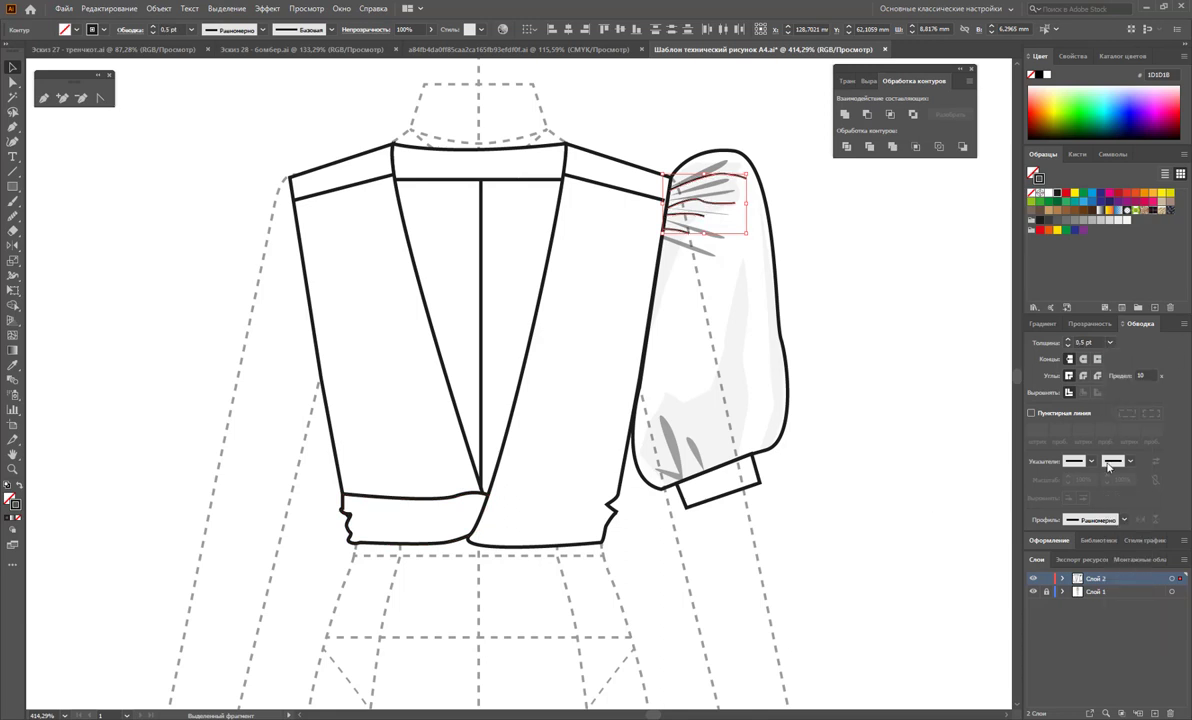
left_click(1122, 520)
left_click(1095, 620)
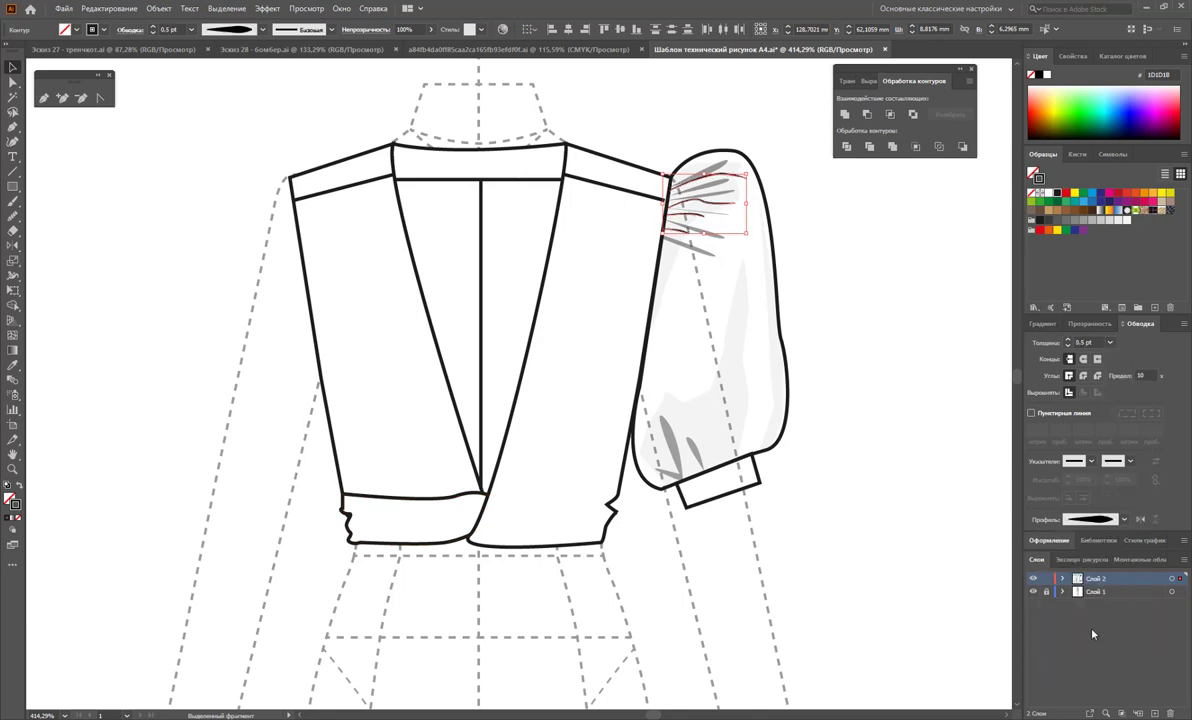
left_click(925, 519)
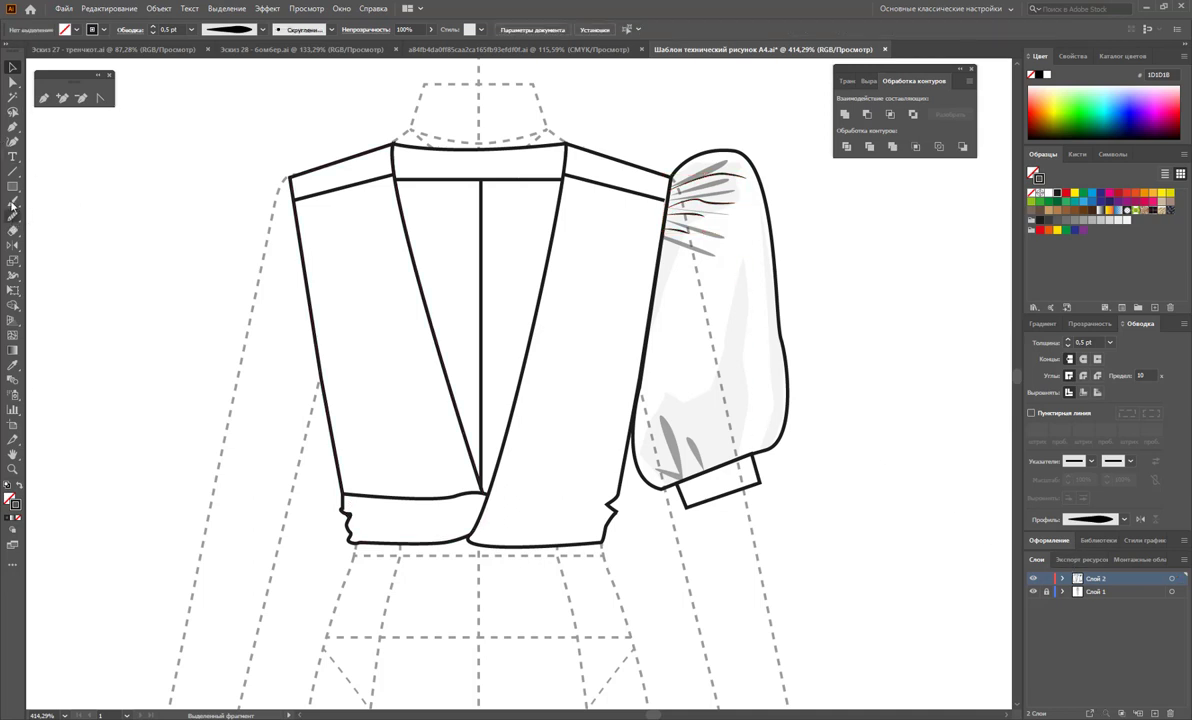
left_click(14, 130)
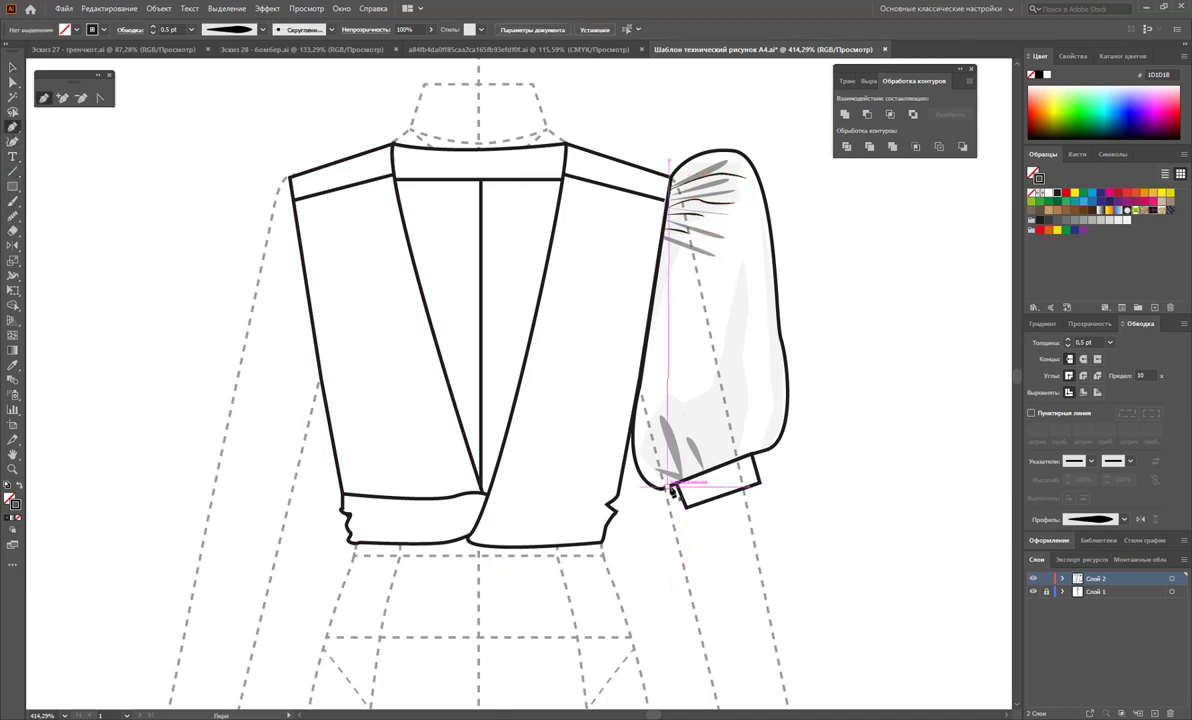
Pencil a faint shading shape over the lower sleeve just above the cuff, then select it.
left_click(647, 470, "ctrl")
mouse_move(647, 470)
left_mouse_down()
mouse_move(684, 462)
mouse_move(687, 442)
mouse_move(707, 472)
mouse_move(735, 466)
left_mouse_up()
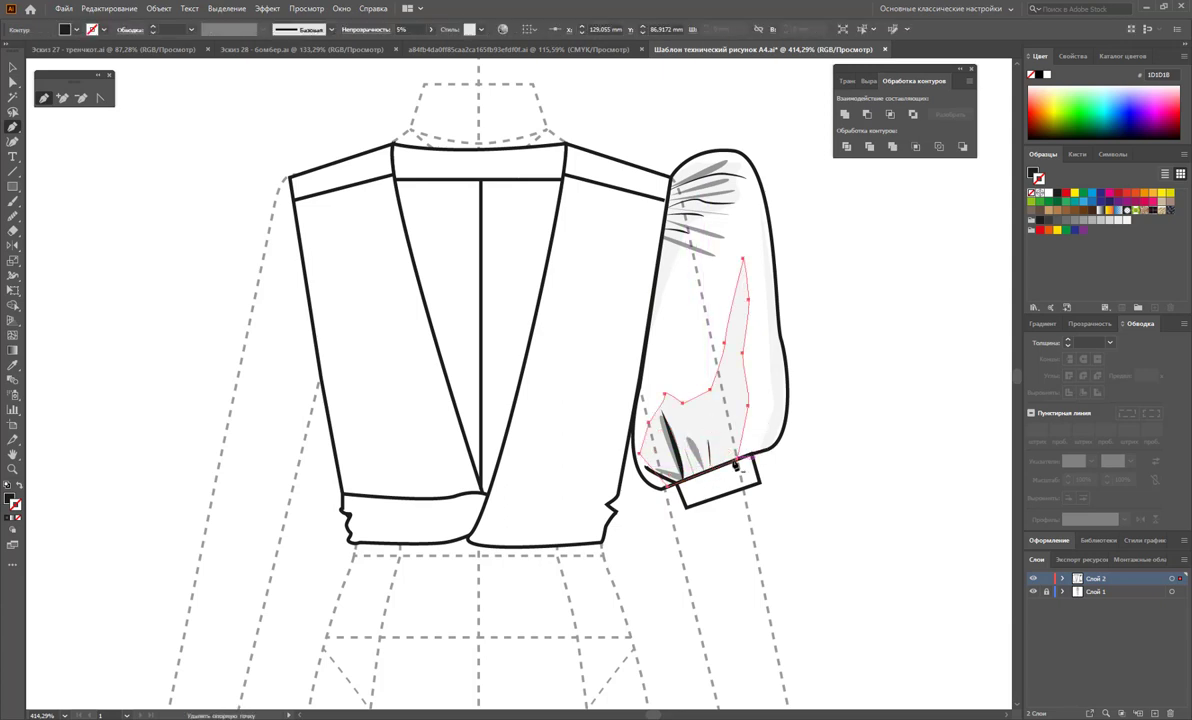
mouse_move(727, 428)
left_mouse_down()
mouse_move(757, 443)
mouse_move(741, 462)
left_mouse_up()
left_click(766, 446)
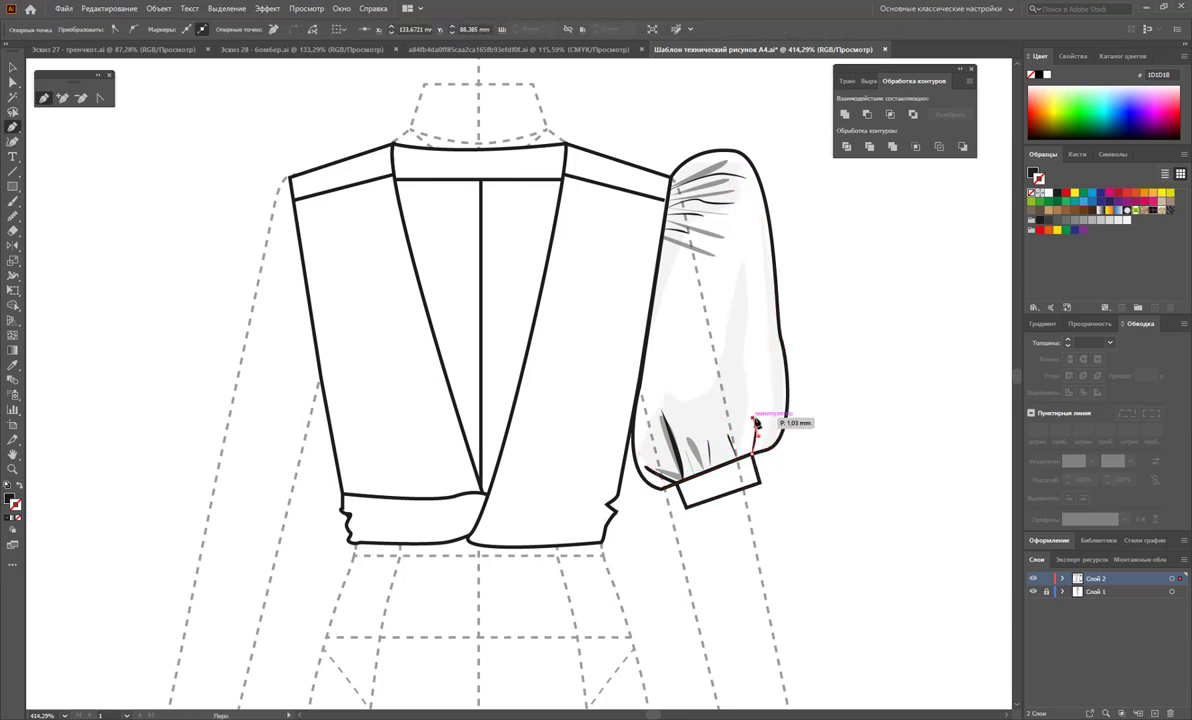
left_click(748, 415, "ctrl")
left_click(14, 67)
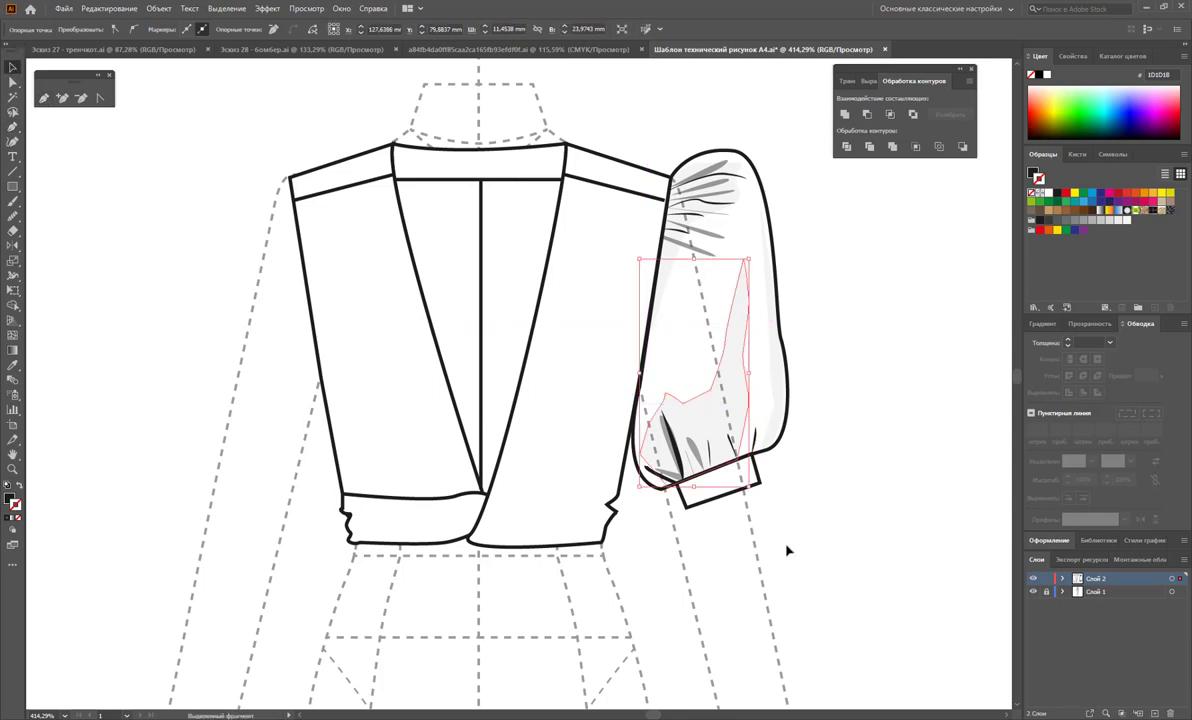
left_click(780, 468)
left_click(750, 430)
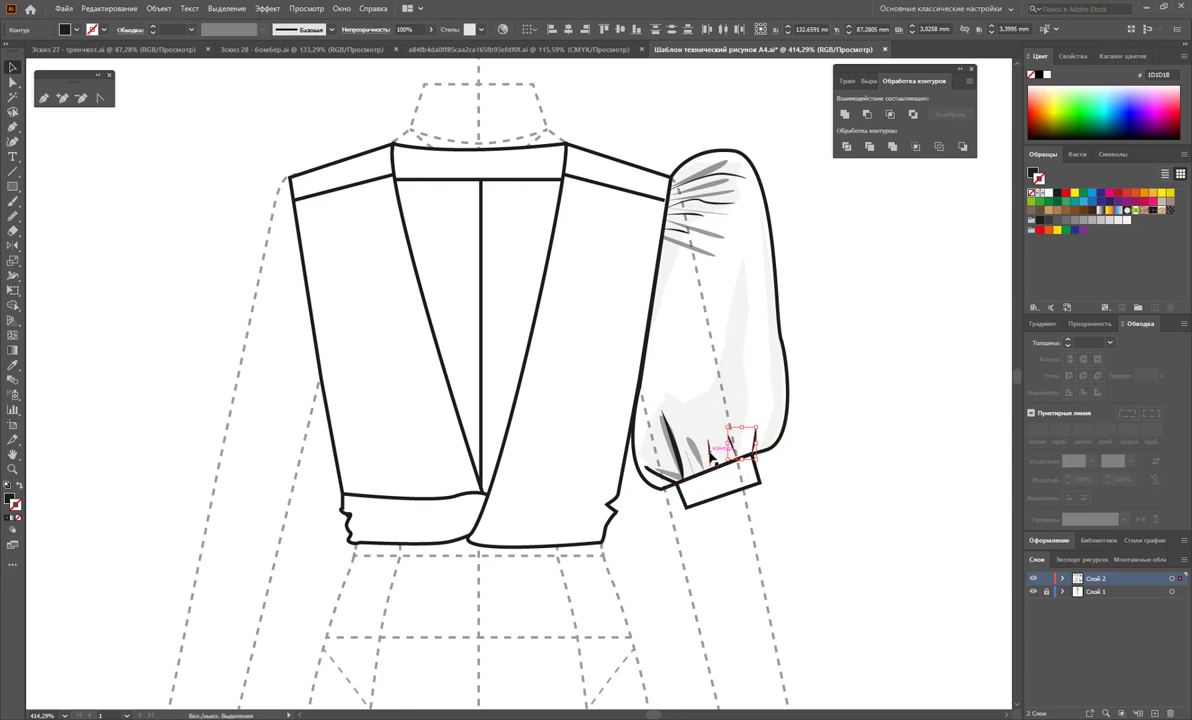
left_click(703, 476)
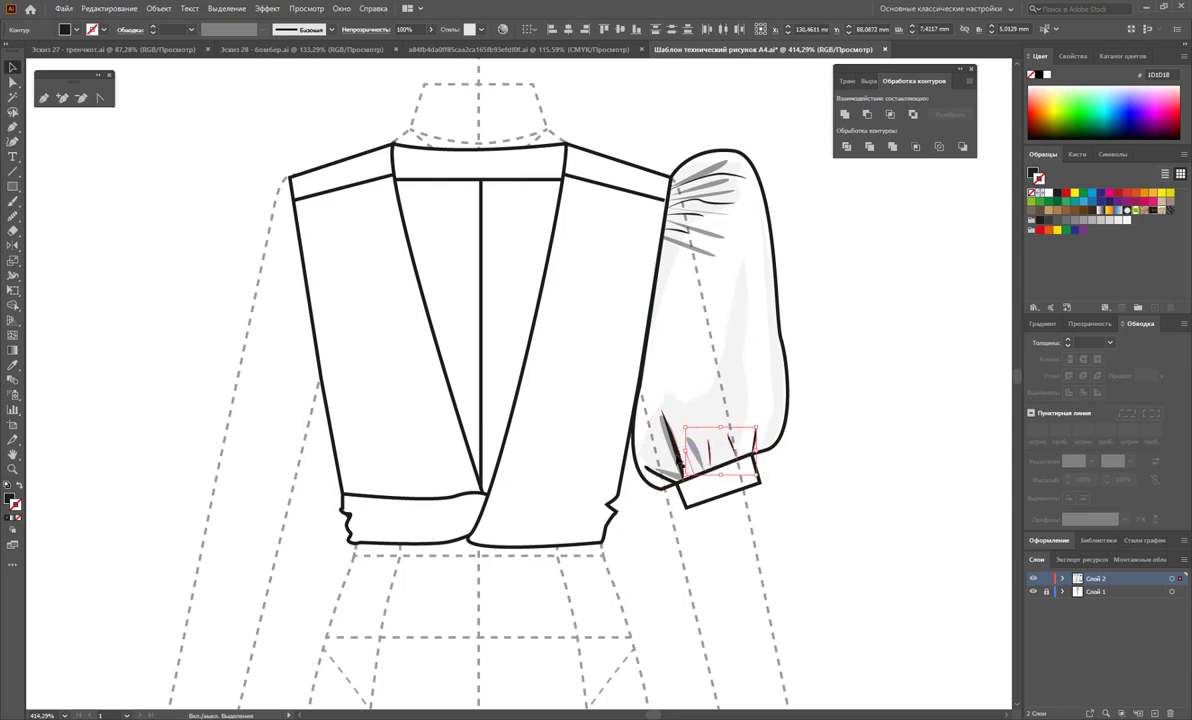
Select the cuff fold marks and switch them to no fill with a black stroke.
left_click(668, 432, "shift")
left_click(655, 474, "shift")
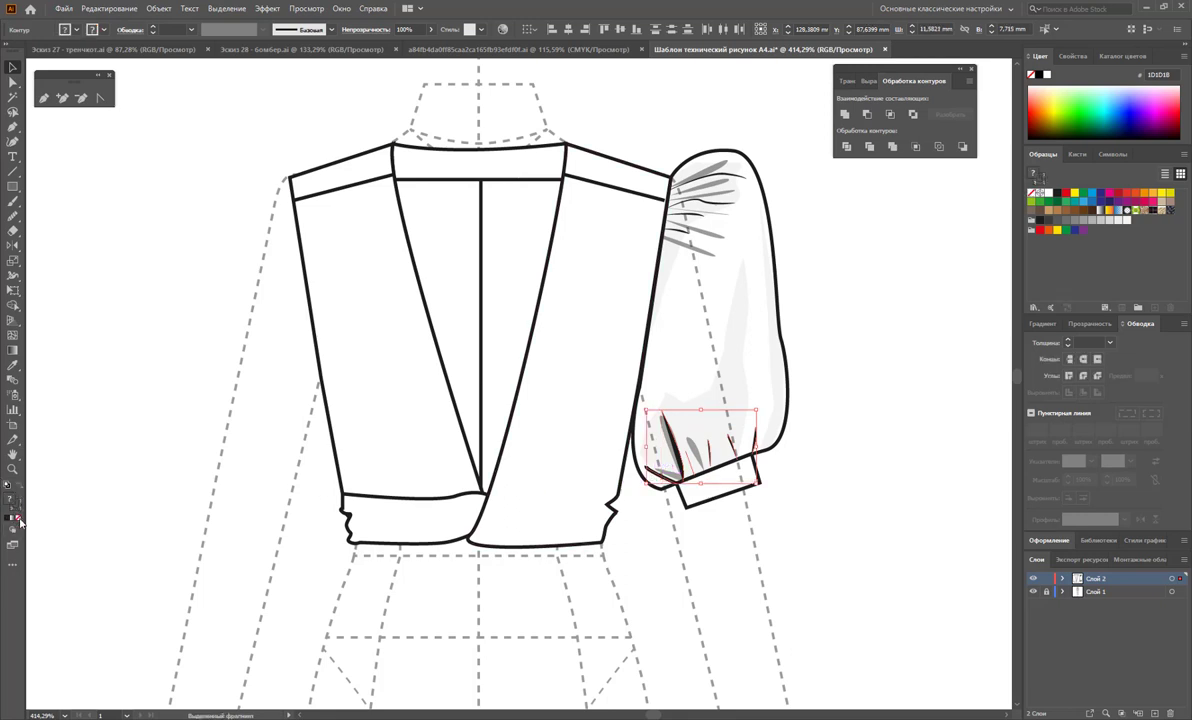
left_click(17, 519)
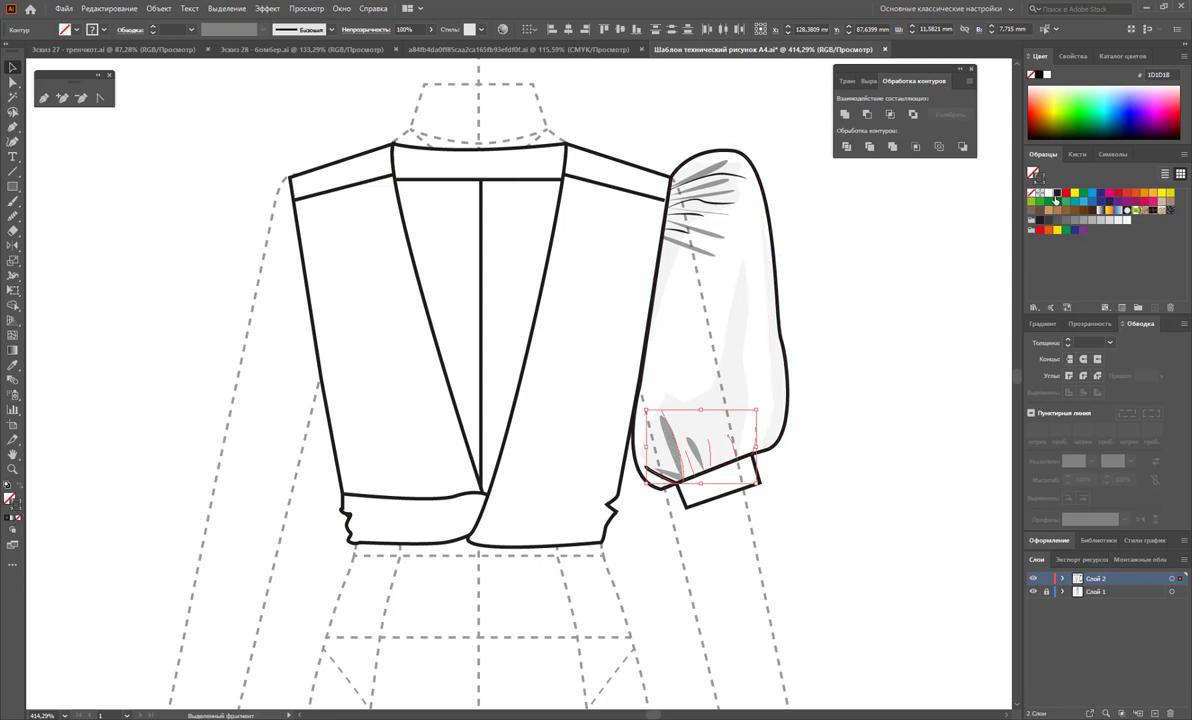
key("x")
left_click(1056, 193)
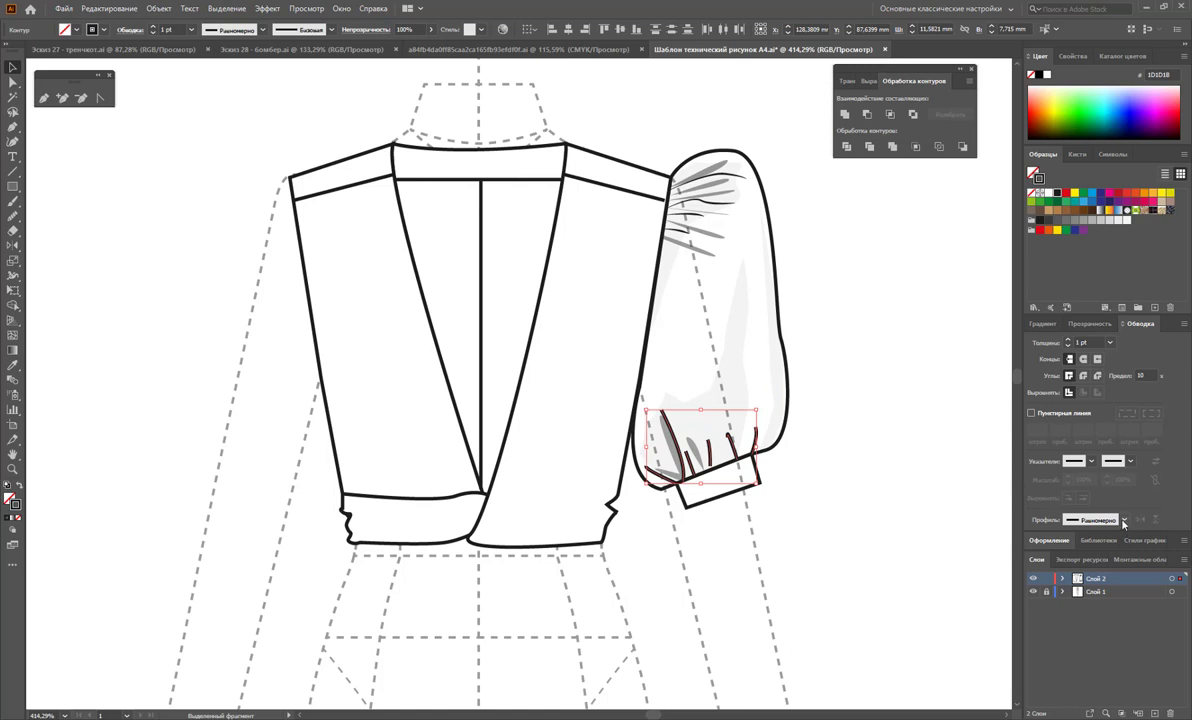
Give the cuff strokes a both-ends tapered width profile and 0.5 pt weight.
left_click(1123, 520)
left_click(1092, 648)
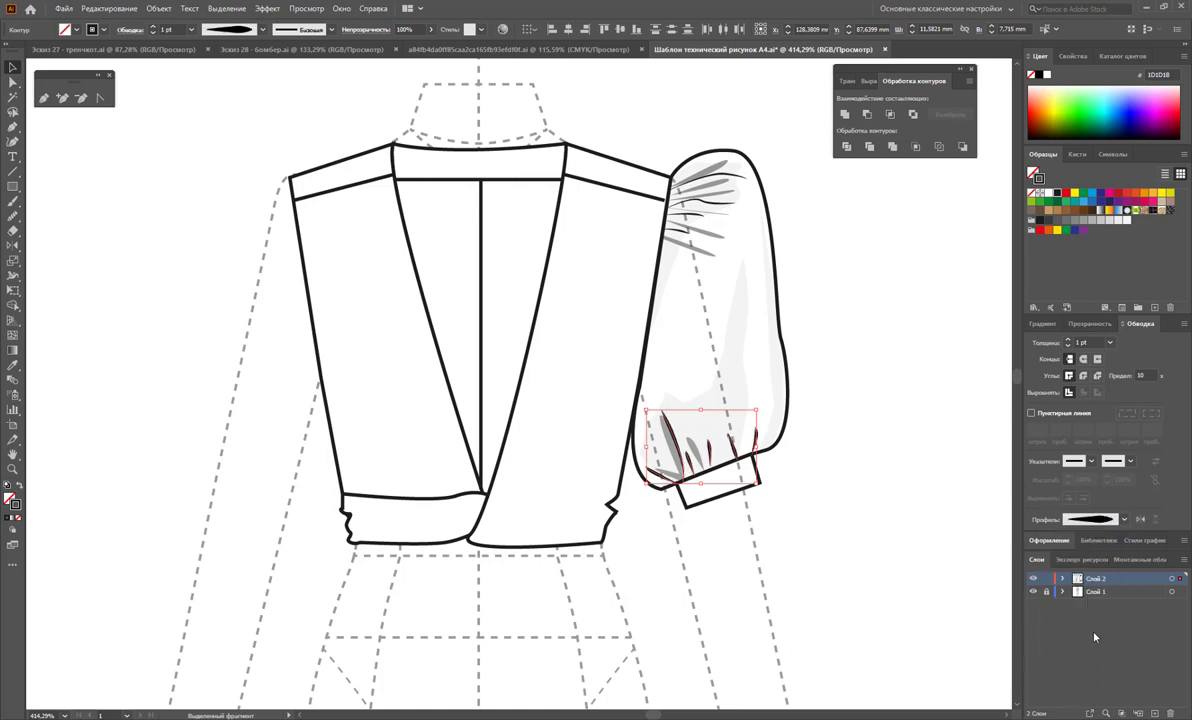
left_click(1110, 343)
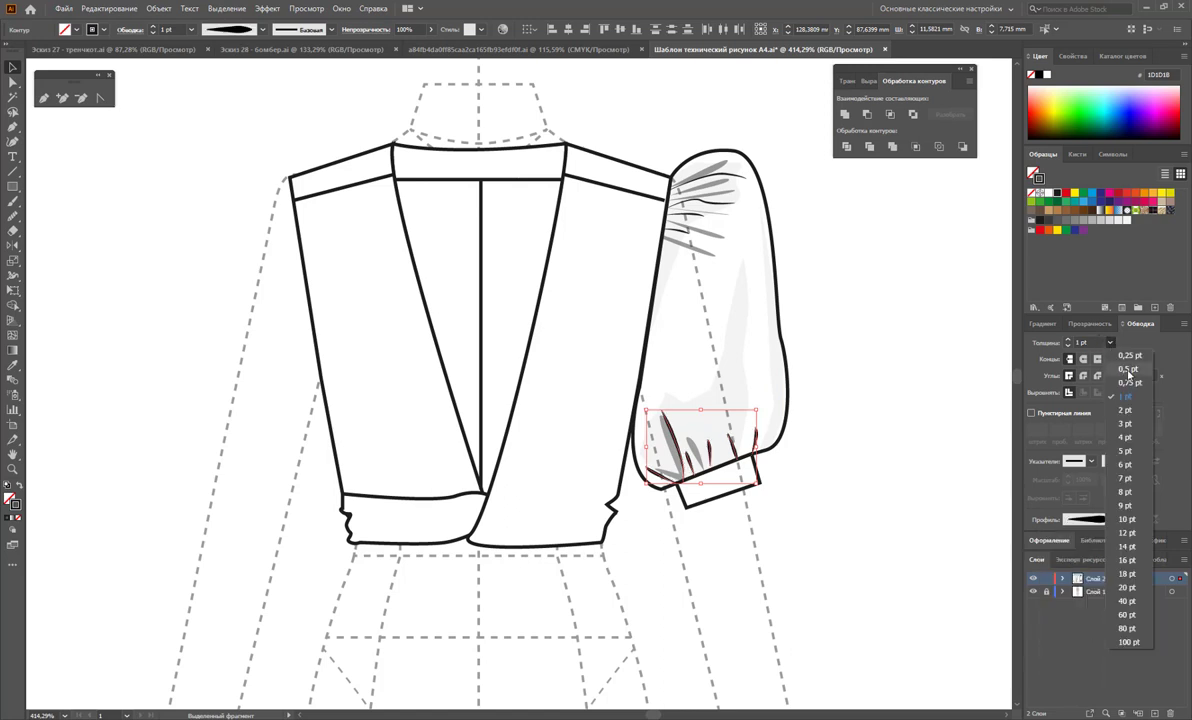
left_click(1128, 369)
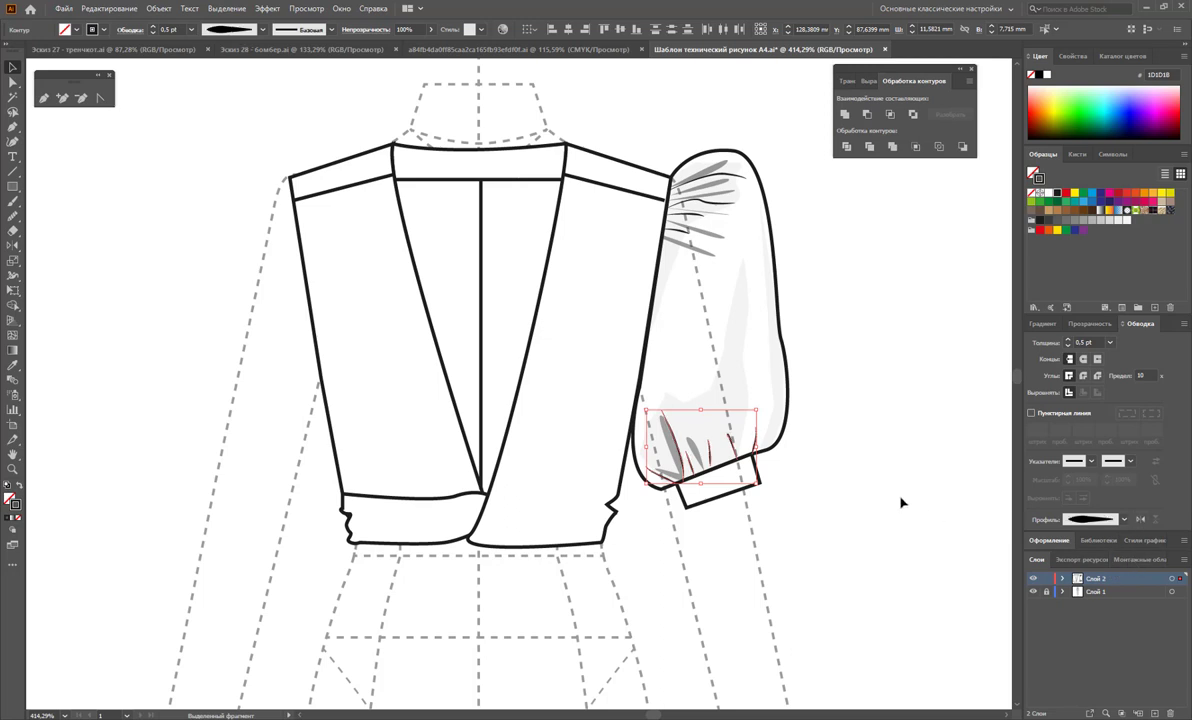
left_click(900, 503)
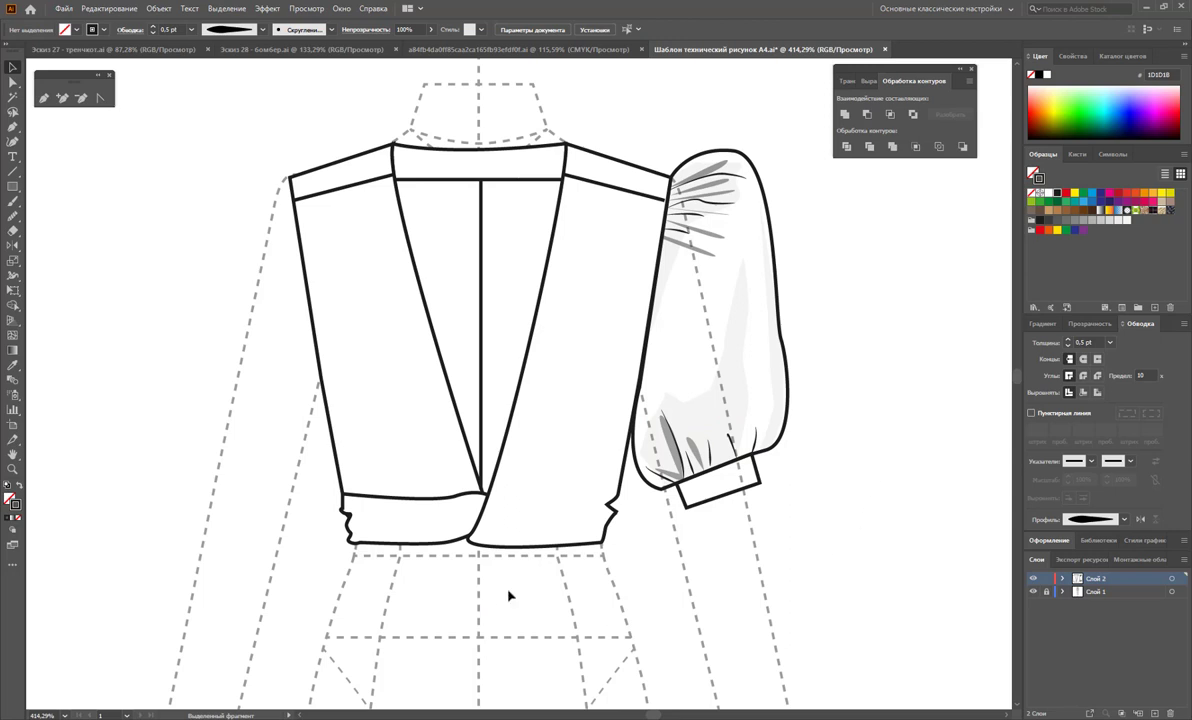
Draw a curved leaf-shaped fold rising from the wrap knot.
left_click(508, 497)
left_click(530, 463)
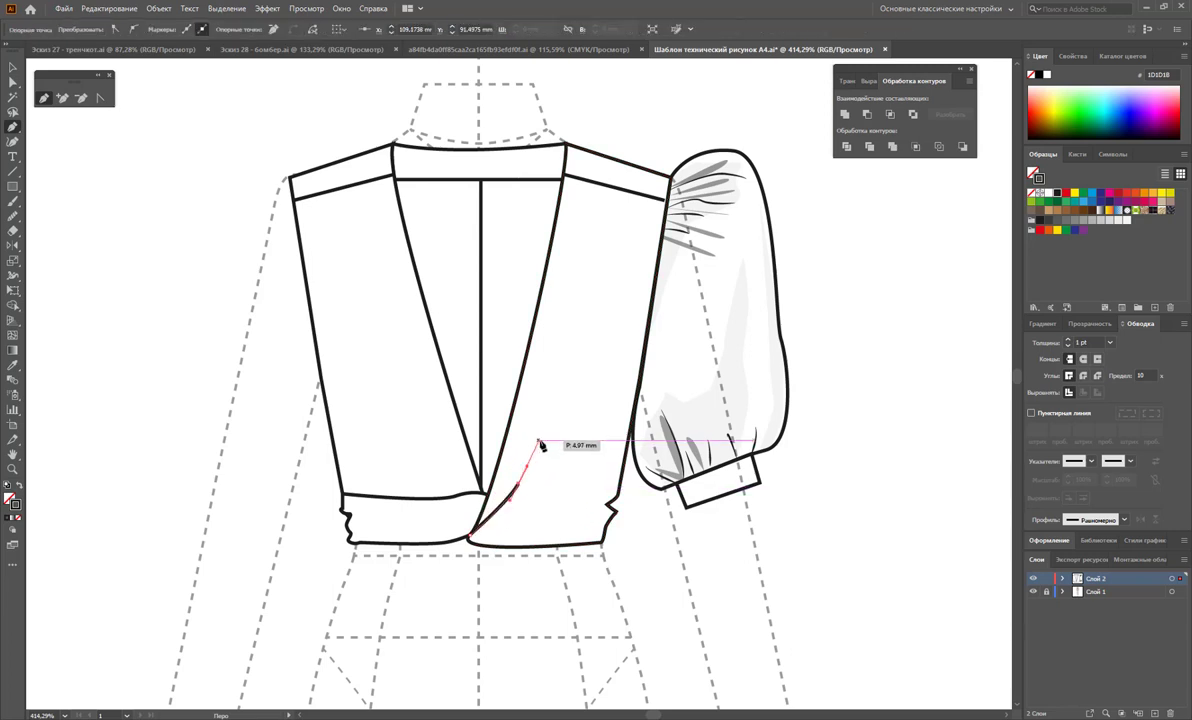
left_click_drag(540, 437, 526, 490)
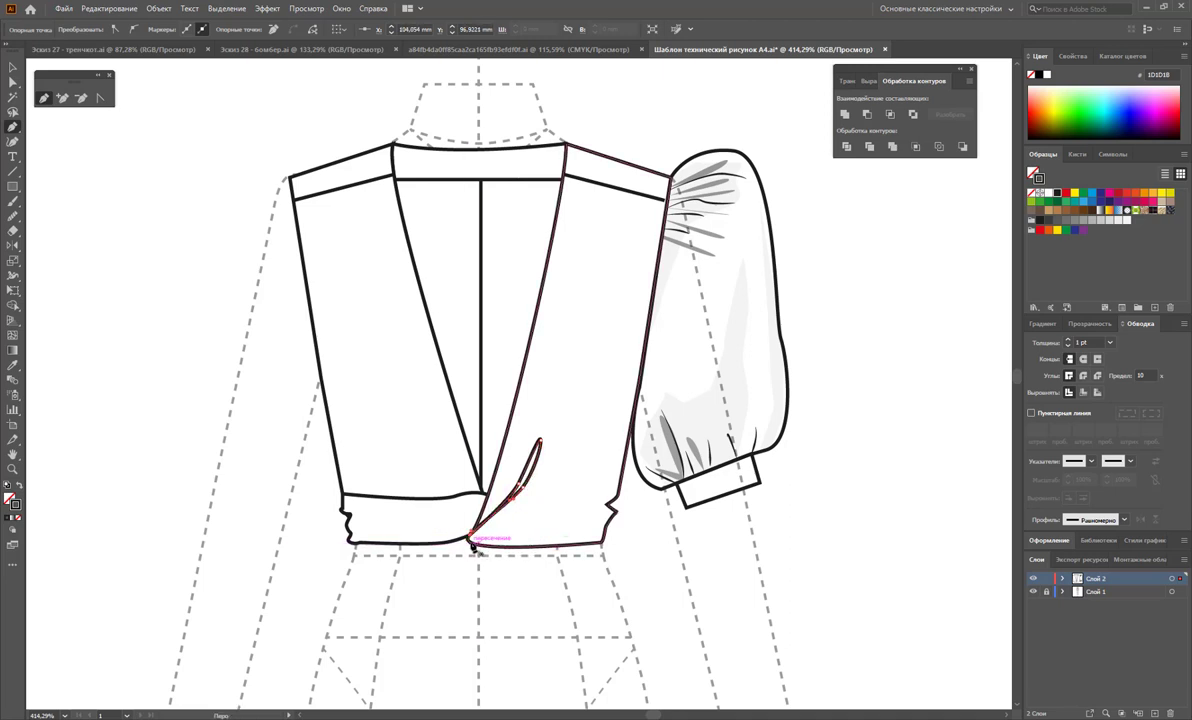
left_click_drag(471, 542, 529, 506)
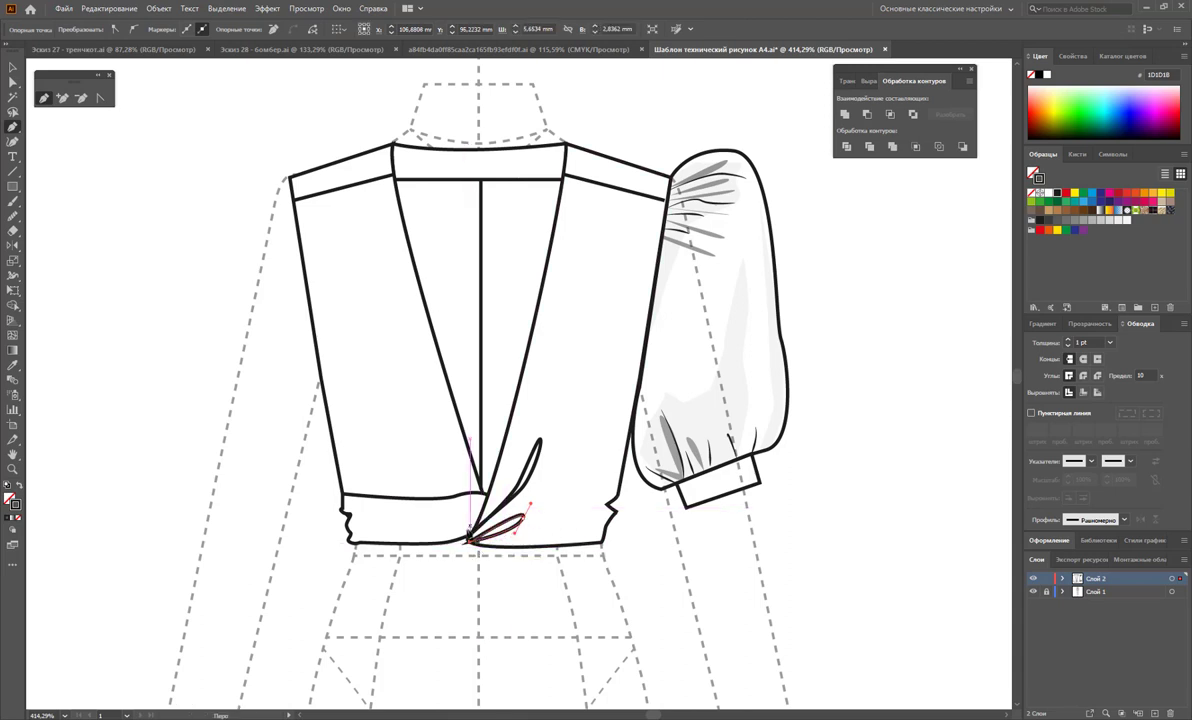
Draw two tapered folds from the knot across the left waistband.
left_click(472, 500)
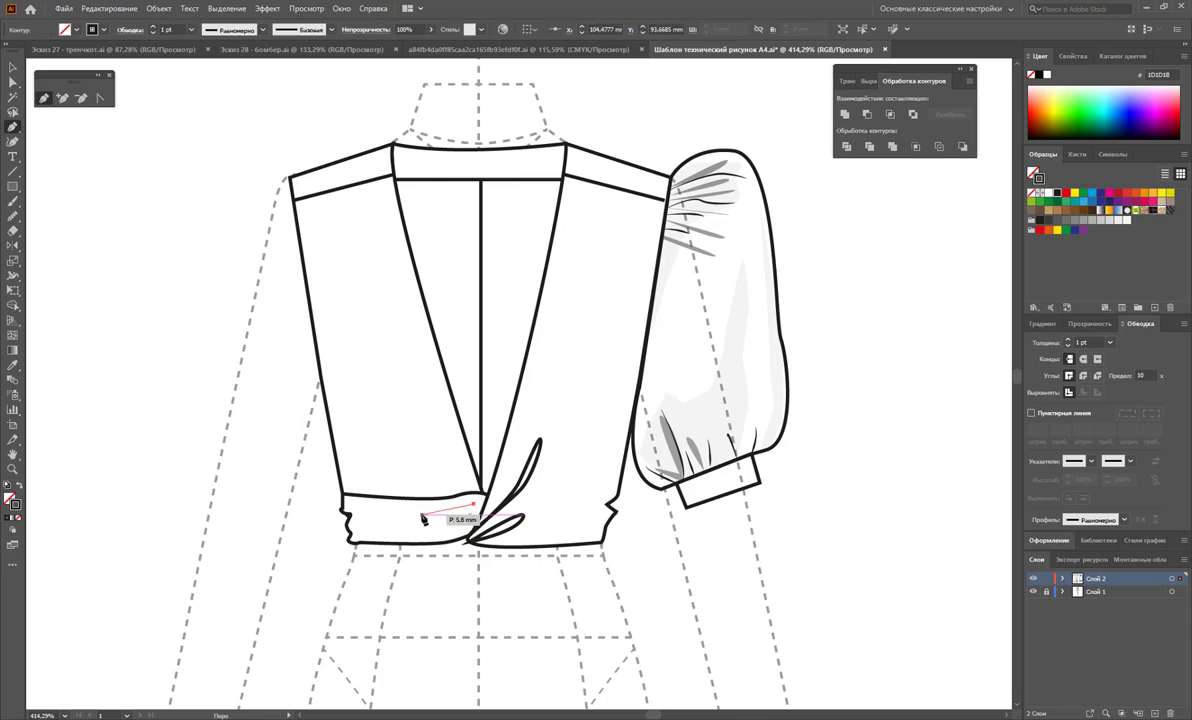
left_click(376, 513)
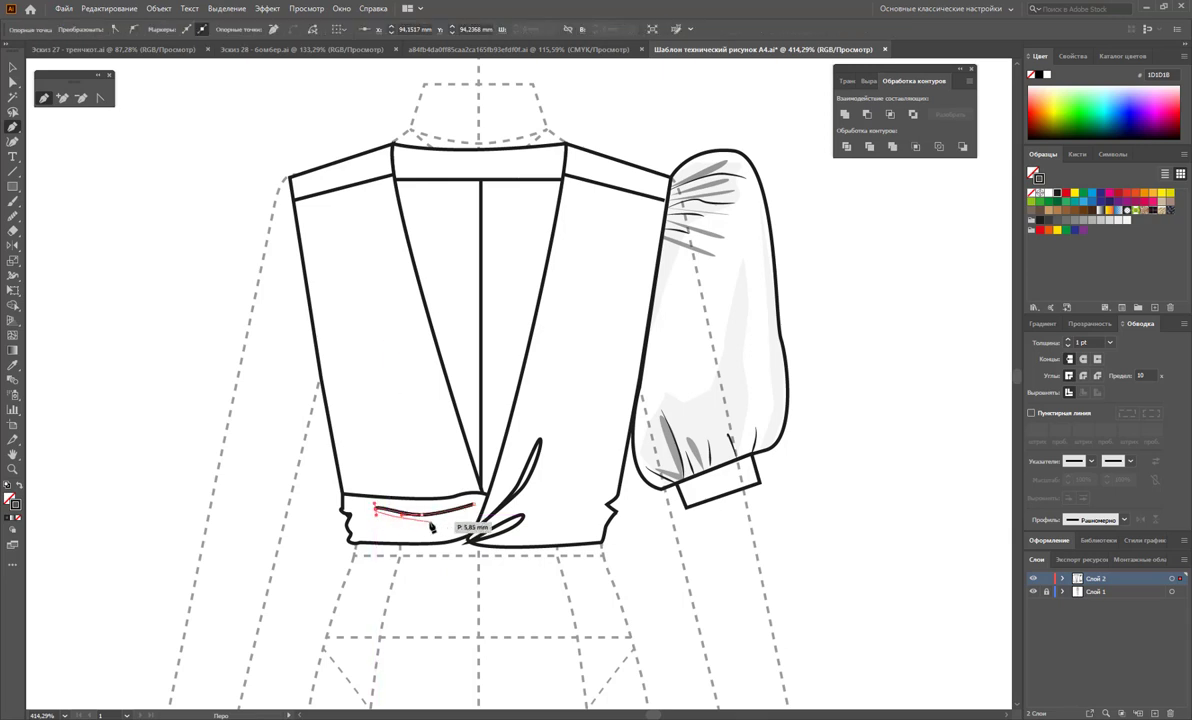
left_click(477, 507)
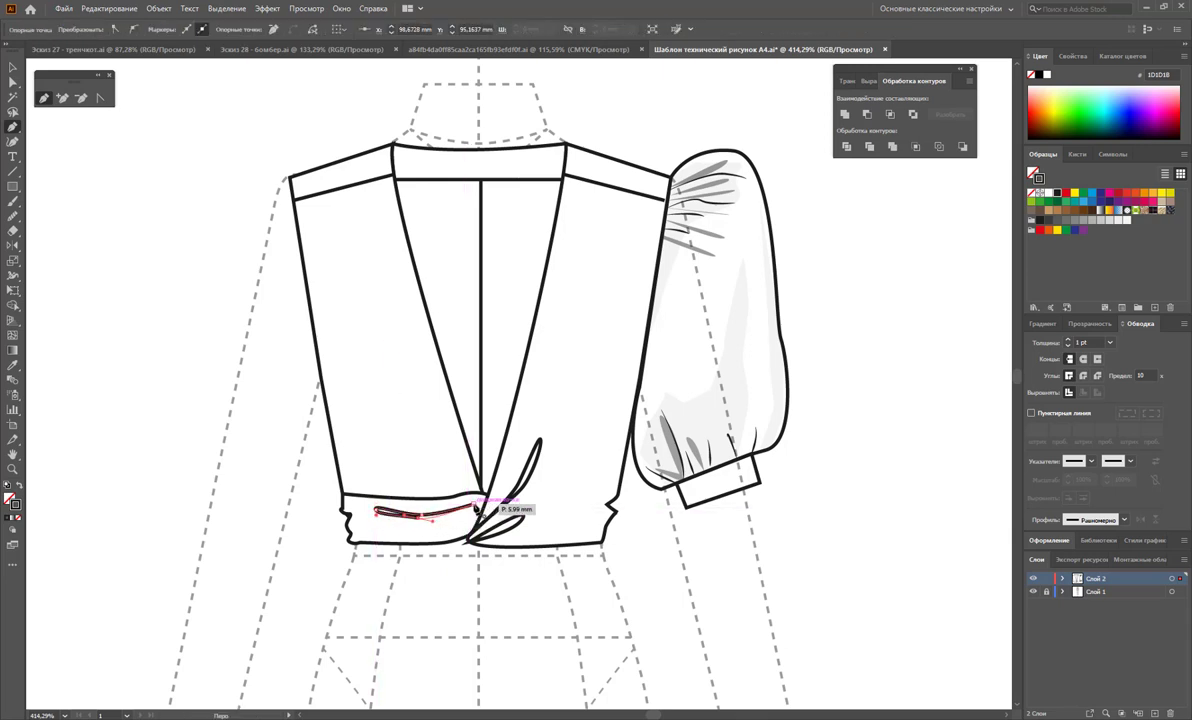
left_click_drag(467, 524, 426, 533)
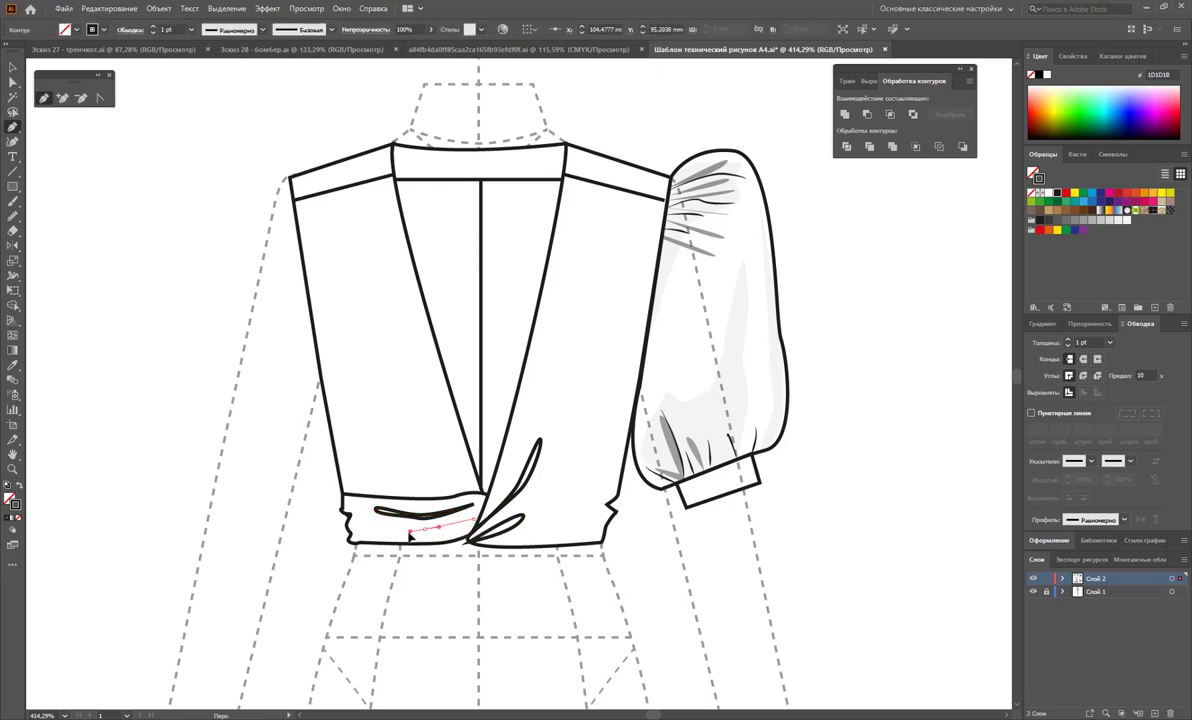
left_click(400, 530)
left_click(469, 535)
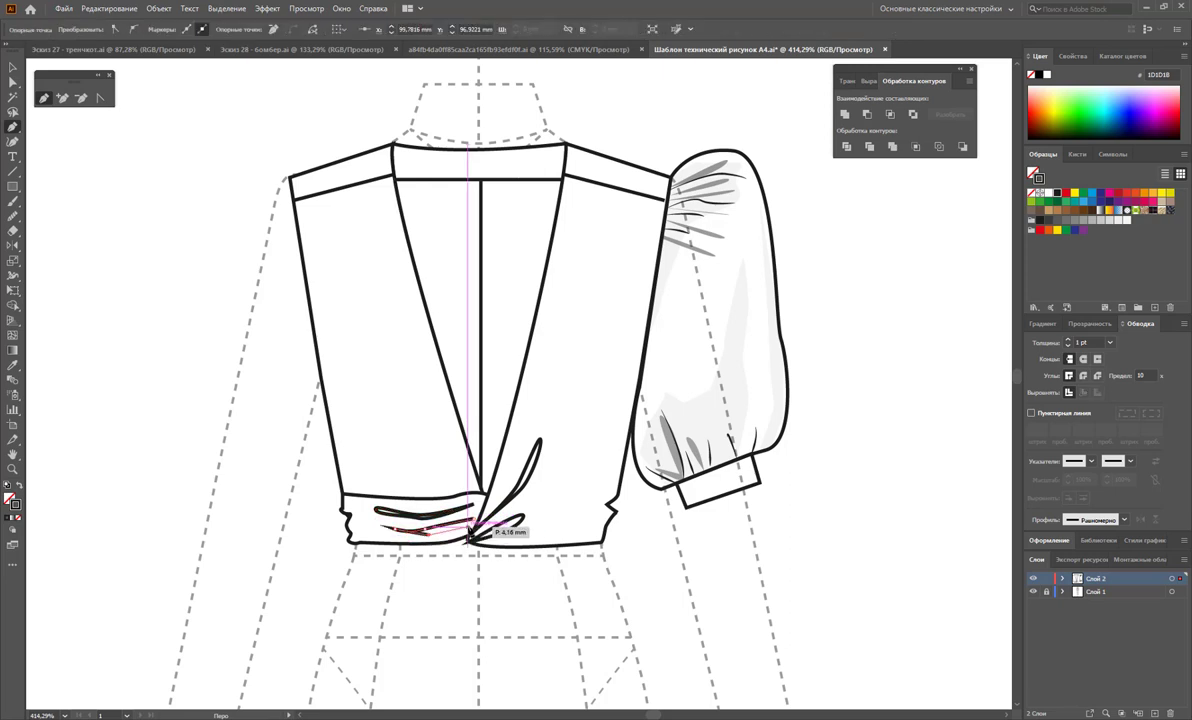
left_click(475, 524)
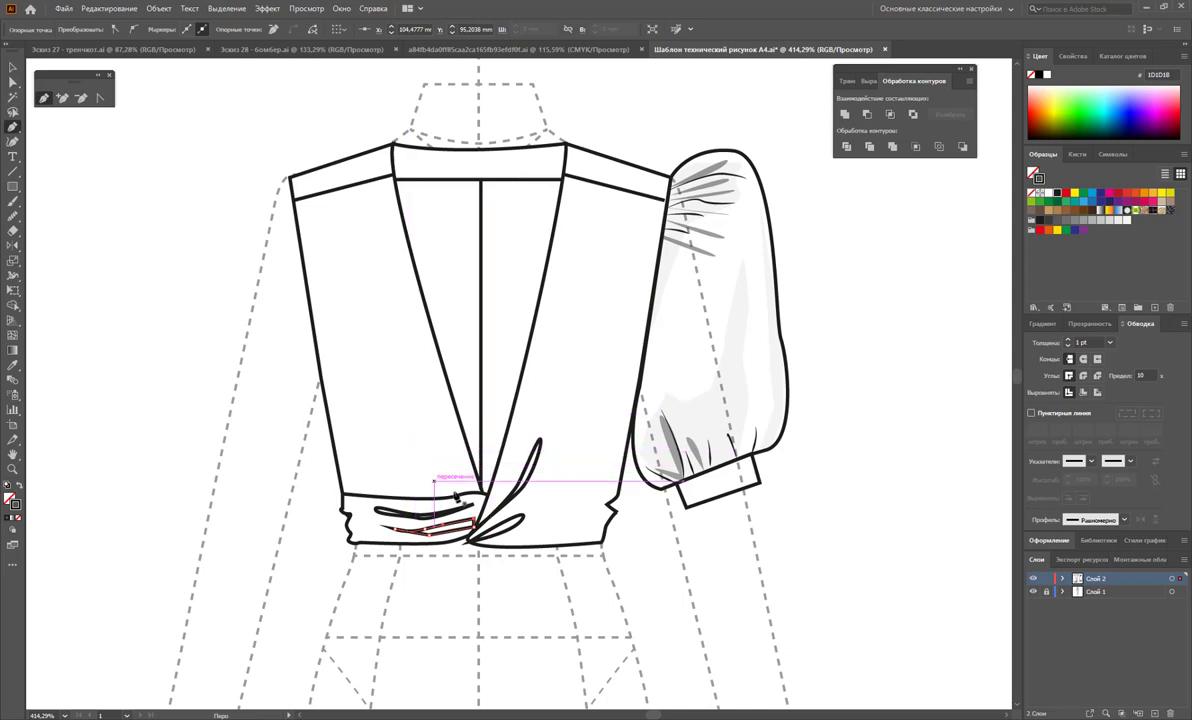
Draw thin leaf-shaped drape folds on the upper left front panel.
left_click(455, 492)
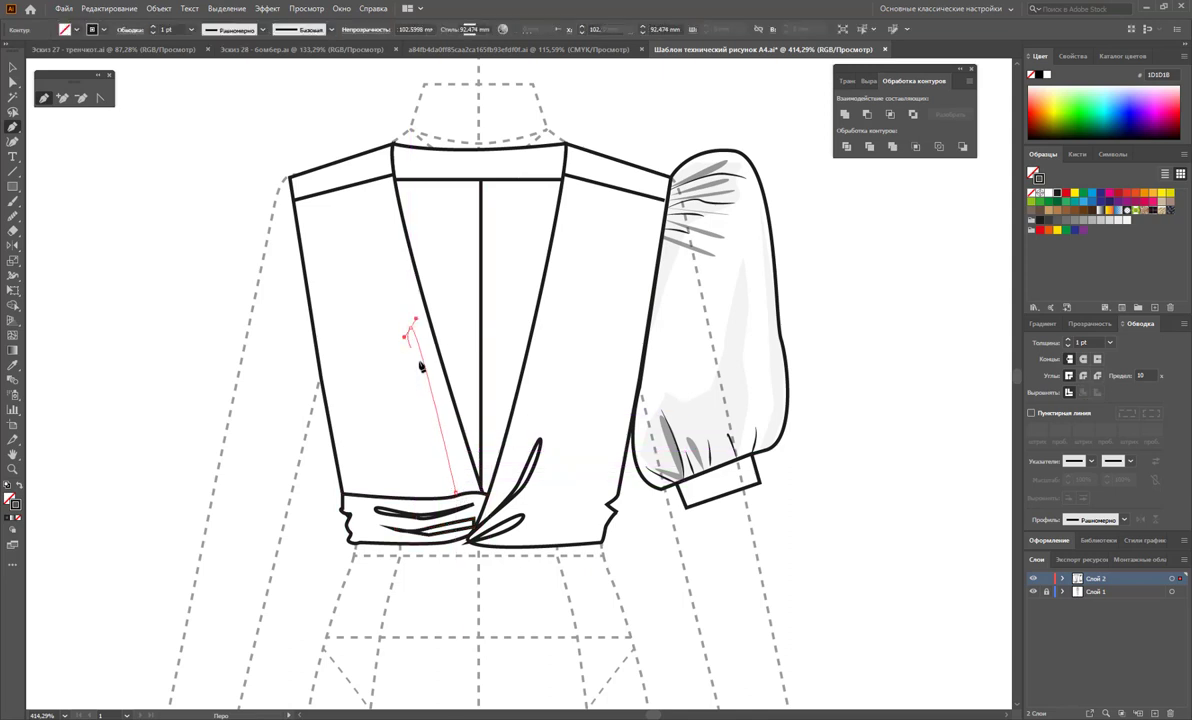
left_click(457, 493)
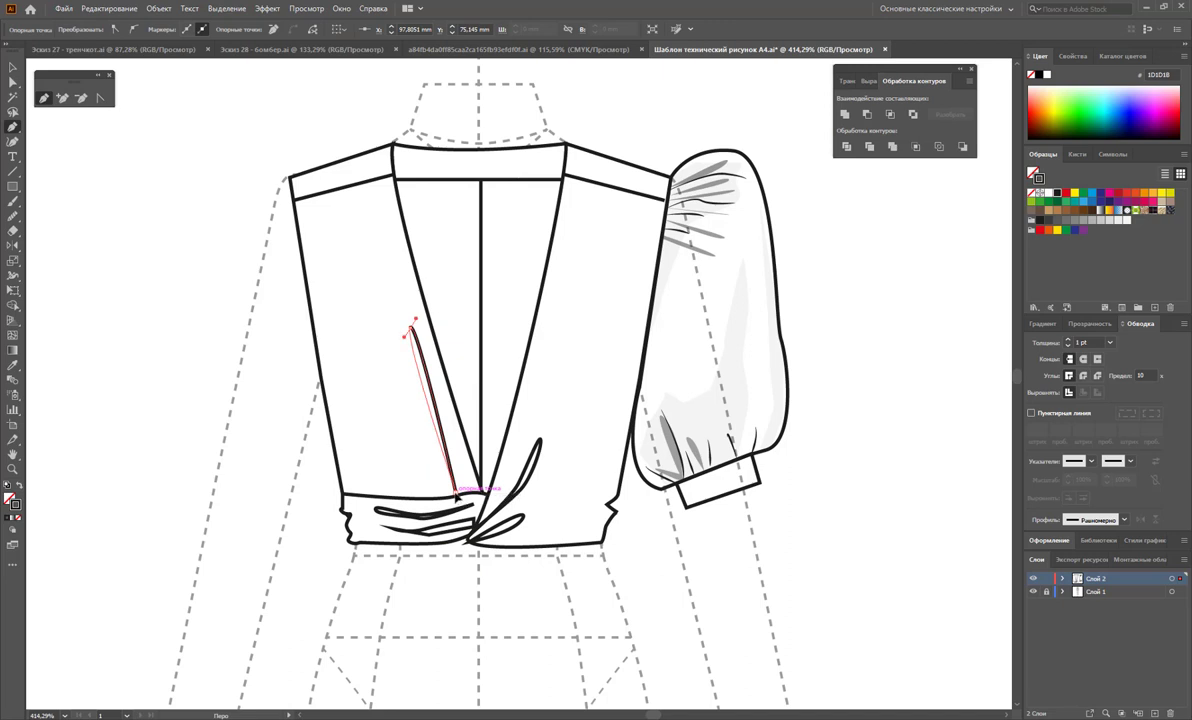
left_click(348, 228)
left_click(378, 372)
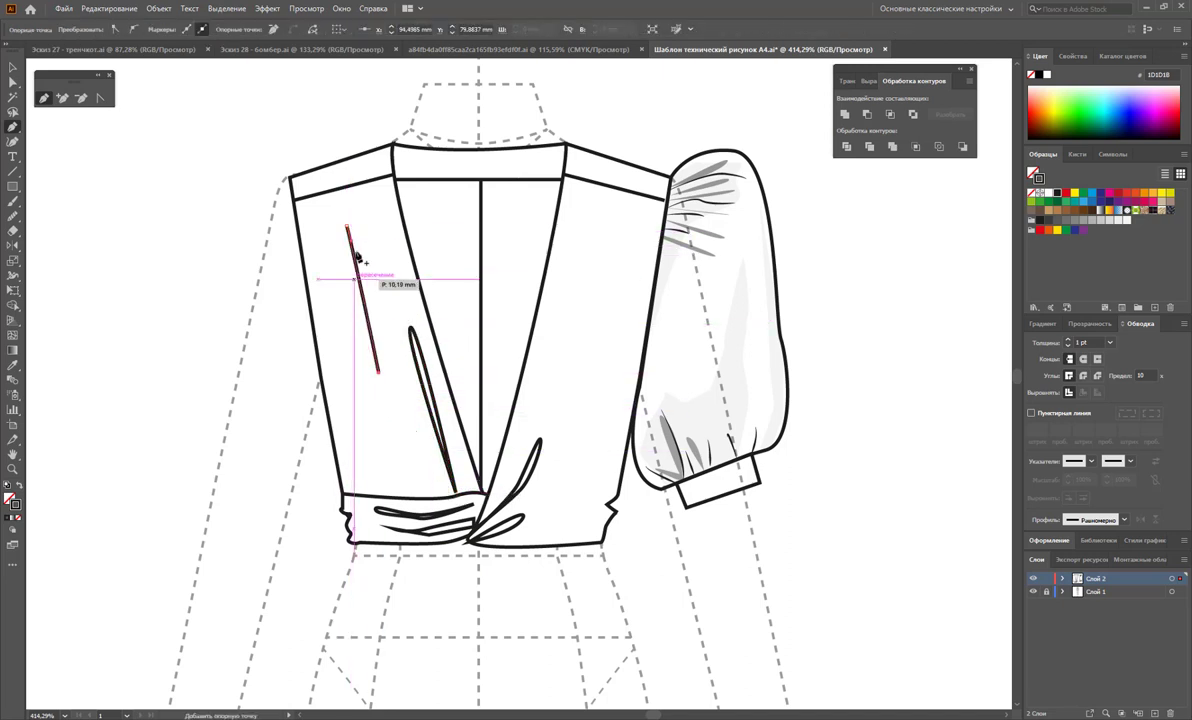
left_click_drag(349, 229, 371, 228)
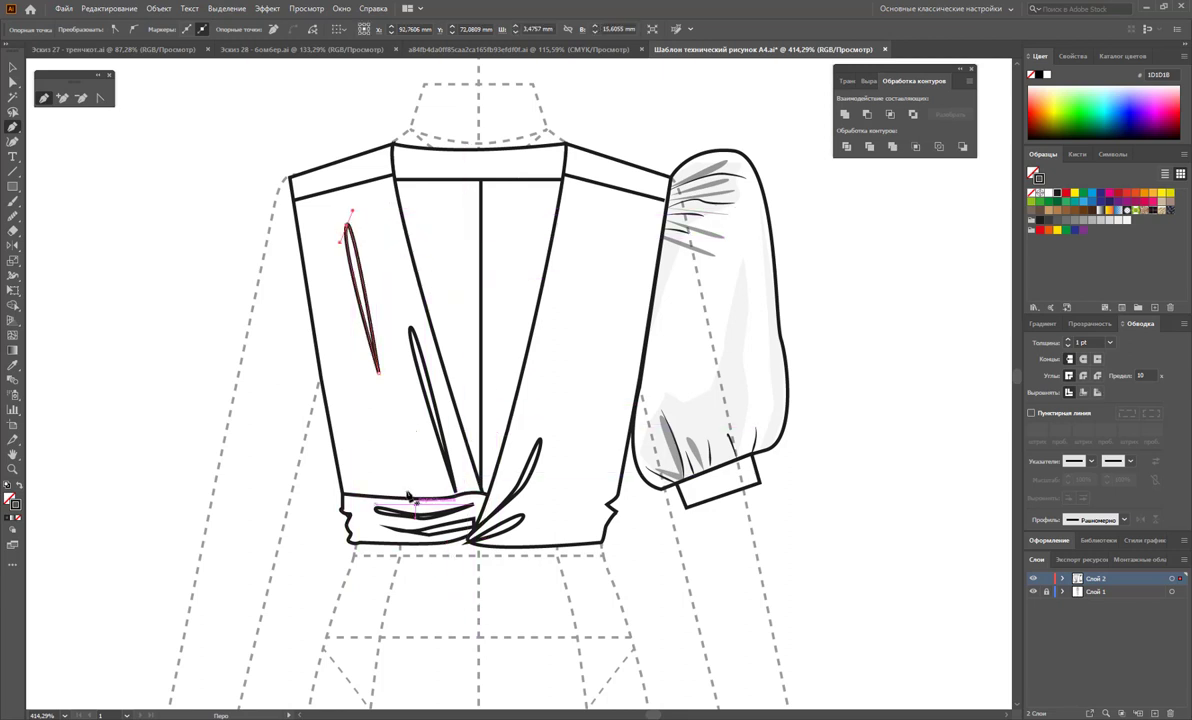
Add a curved leaf fold on the lower left panel near the waistband.
left_click(374, 414)
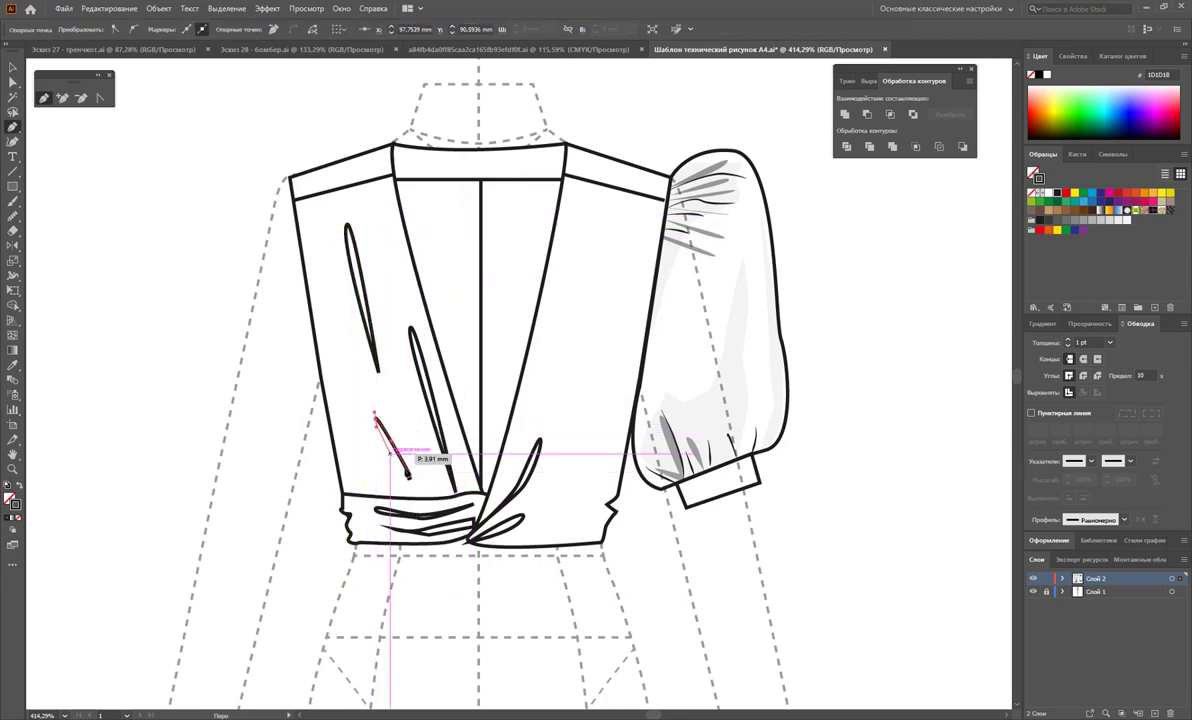
left_click(407, 476)
left_click_drag(375, 415, 384, 438)
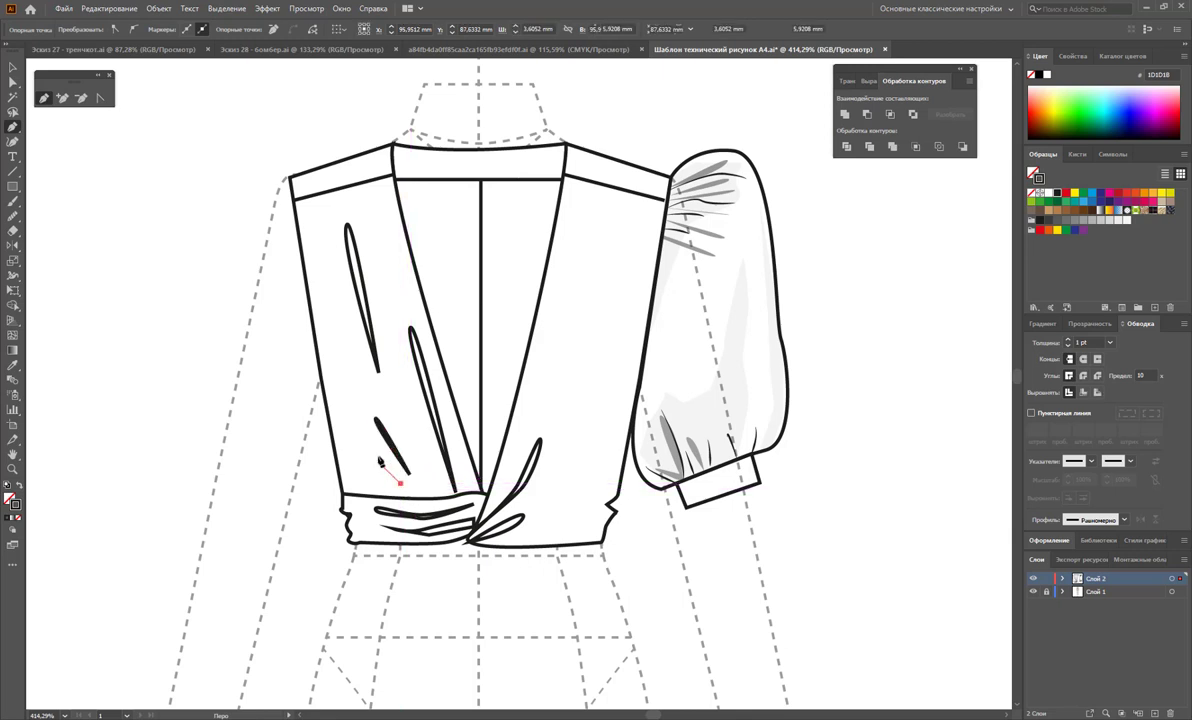
left_click(373, 431)
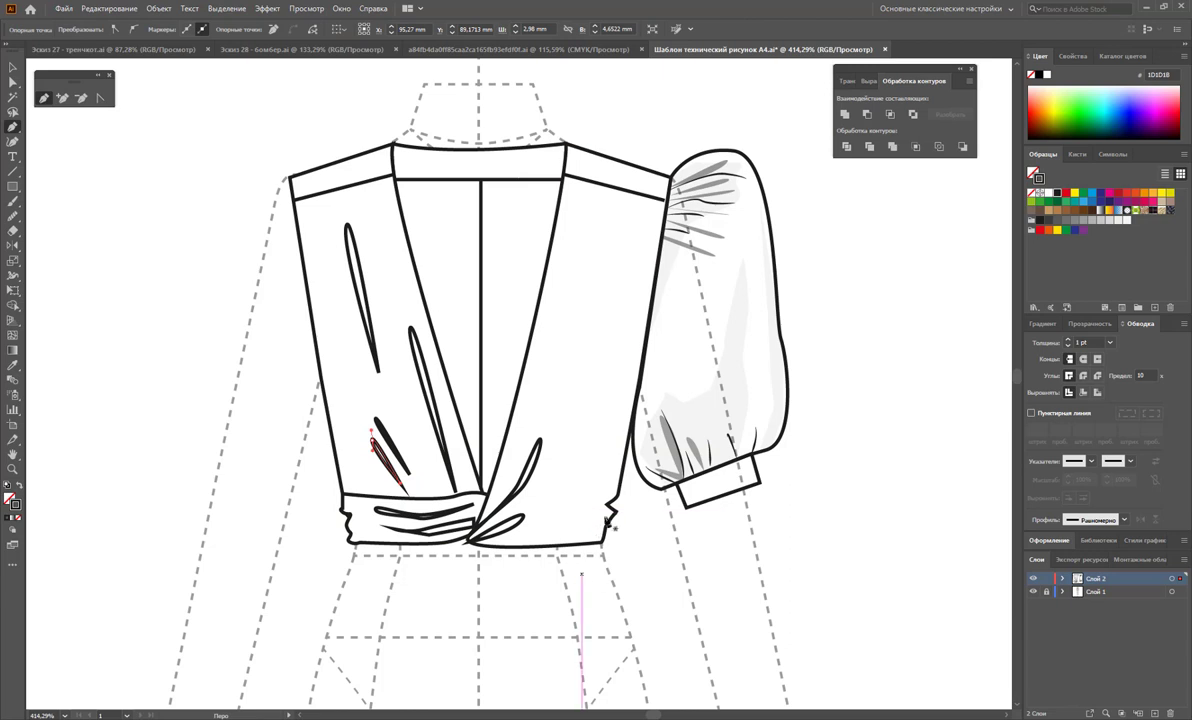
key("Escape")
Add a thin leaf fold on the right front panel and start a waistband-top fold.
left_click(629, 275)
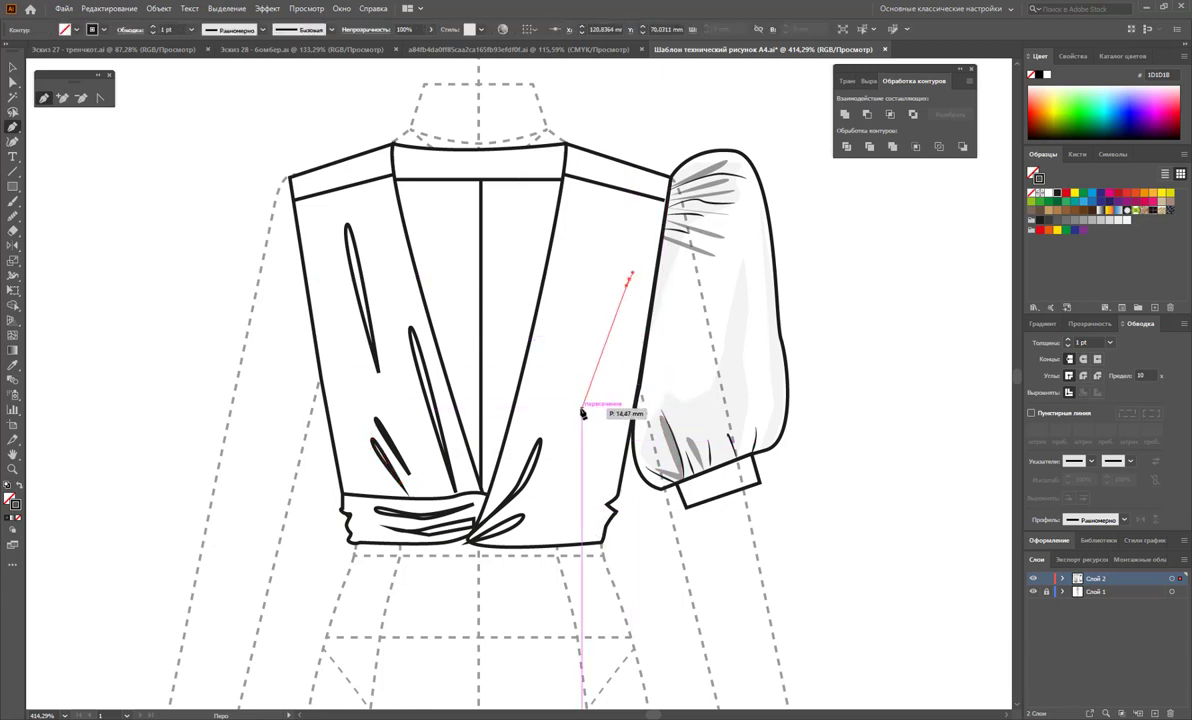
left_click(582, 410)
left_click(629, 277)
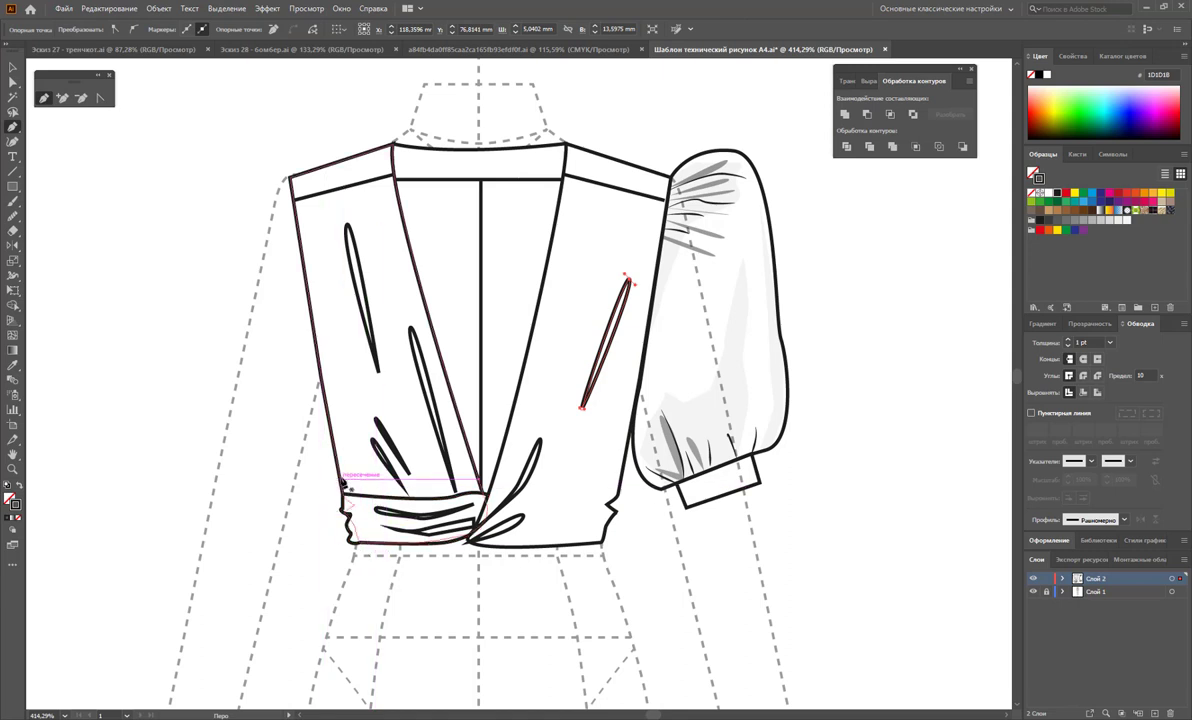
left_click(343, 484)
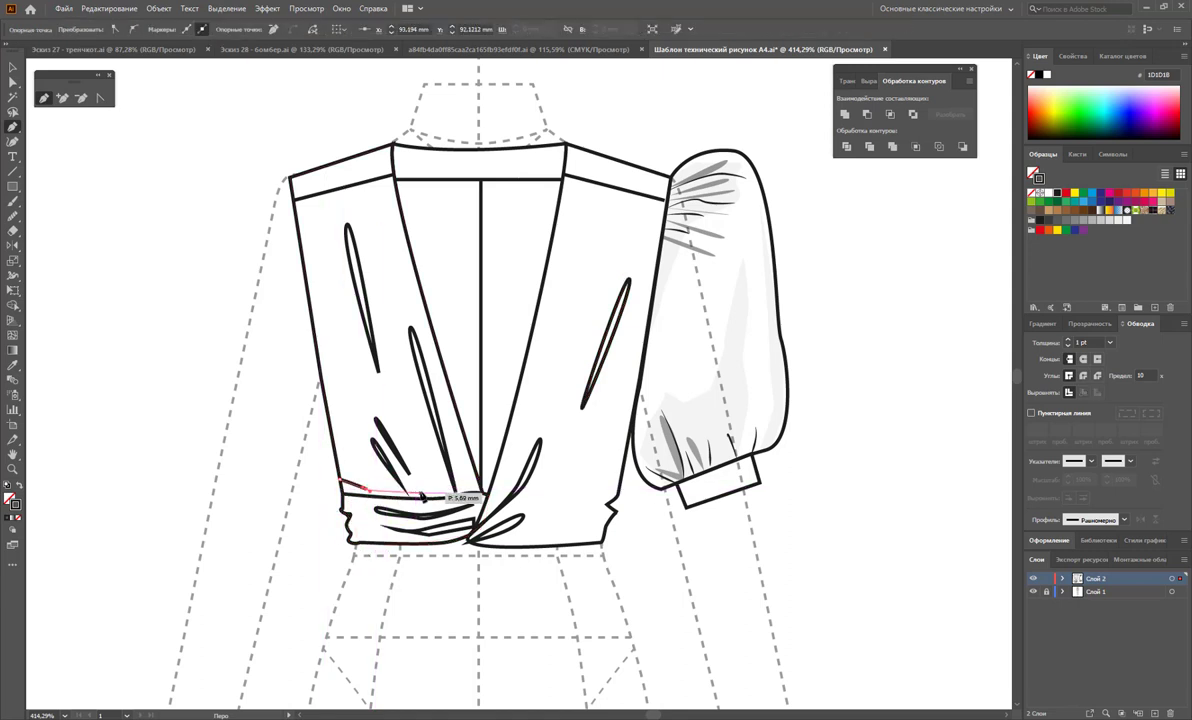
left_click(482, 492)
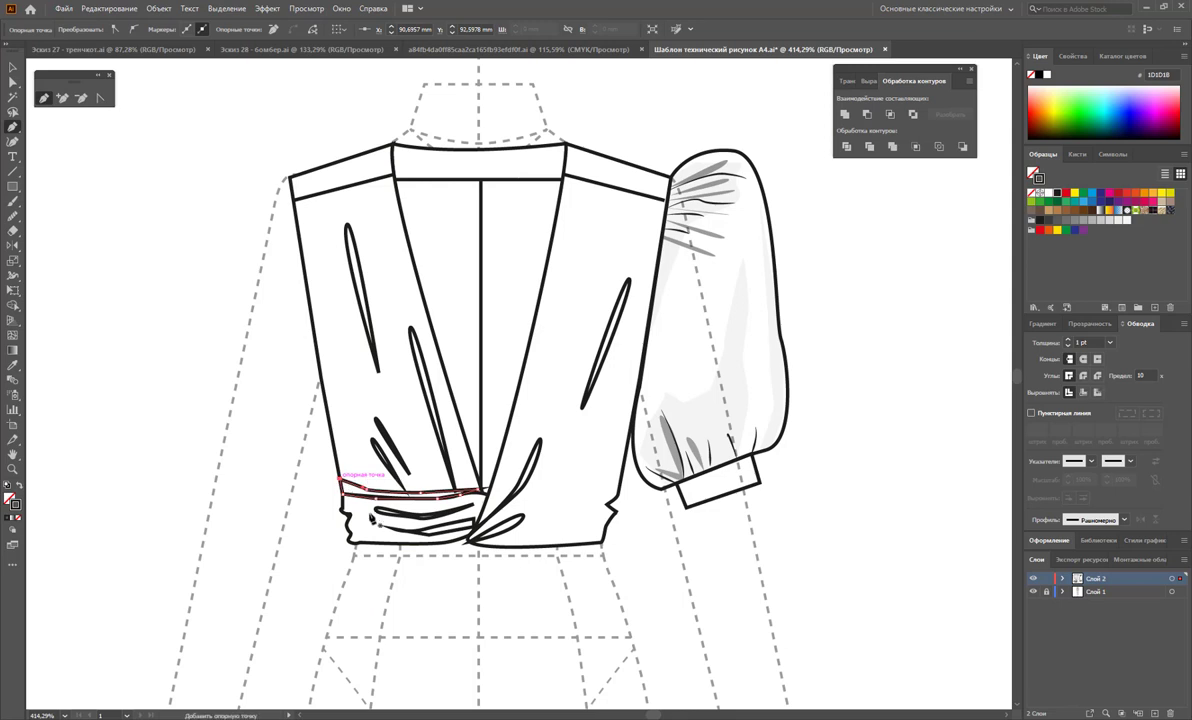
Close the wavy waistband-top fold and draw a small leaf fold on the right waistband.
left_click(340, 481)
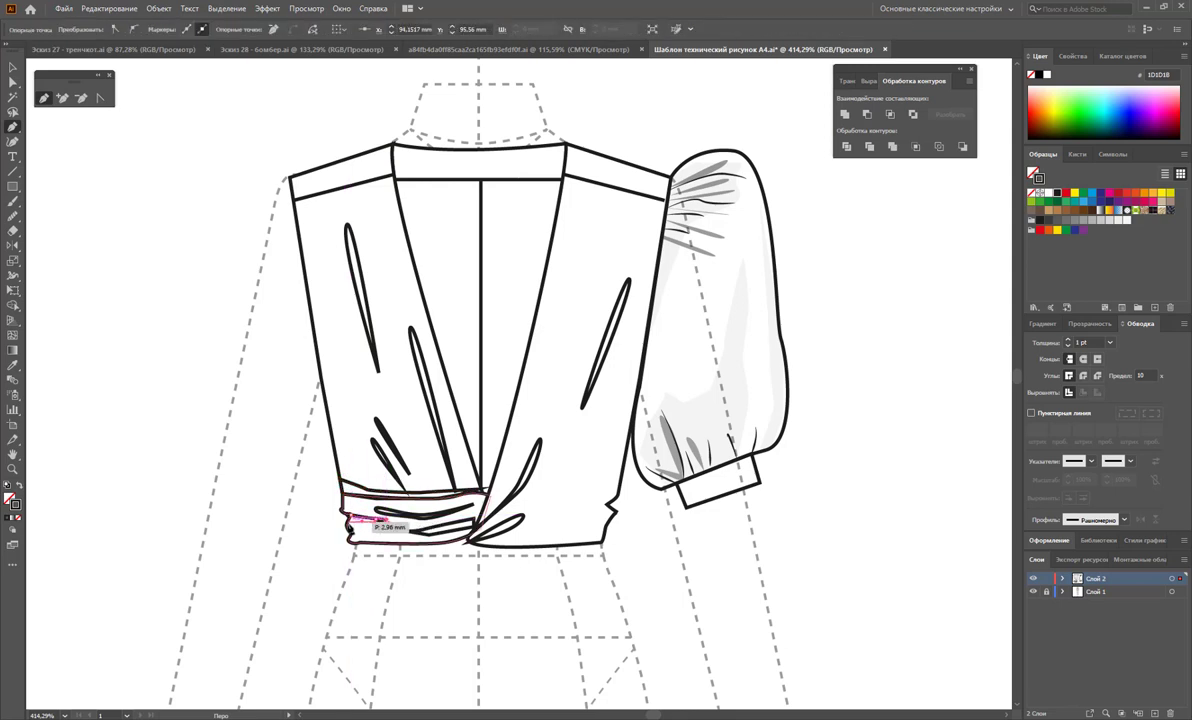
left_click(383, 518)
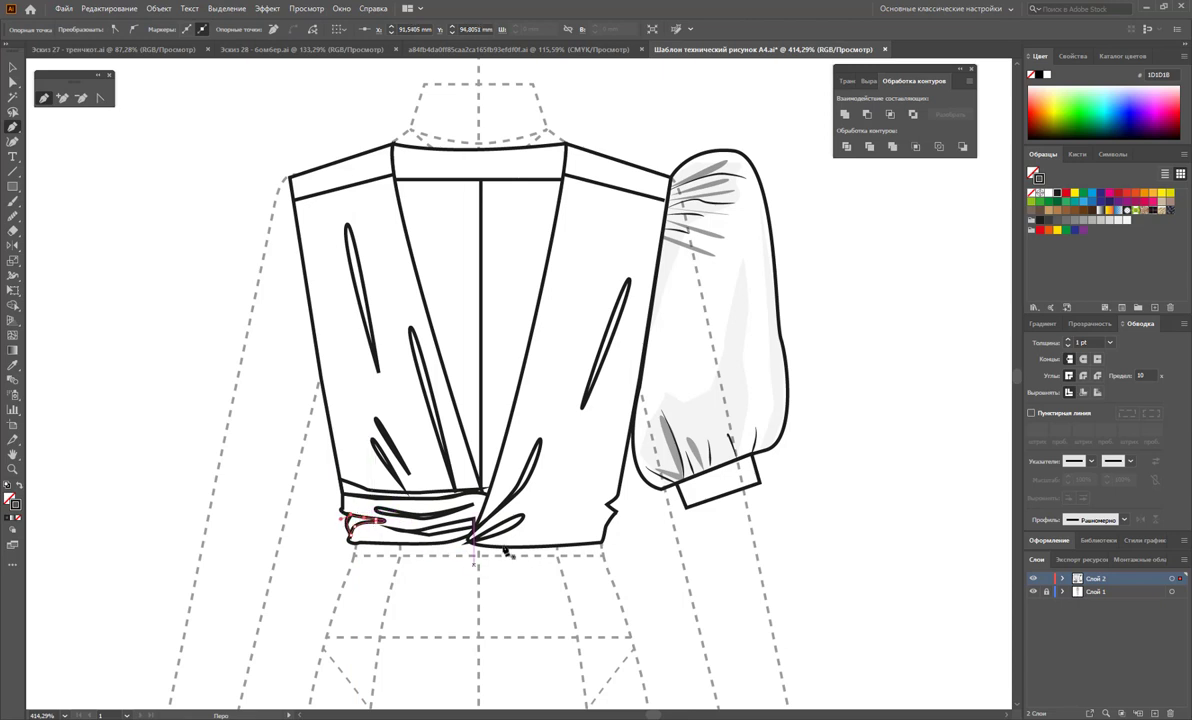
left_click(615, 512)
left_click(578, 503)
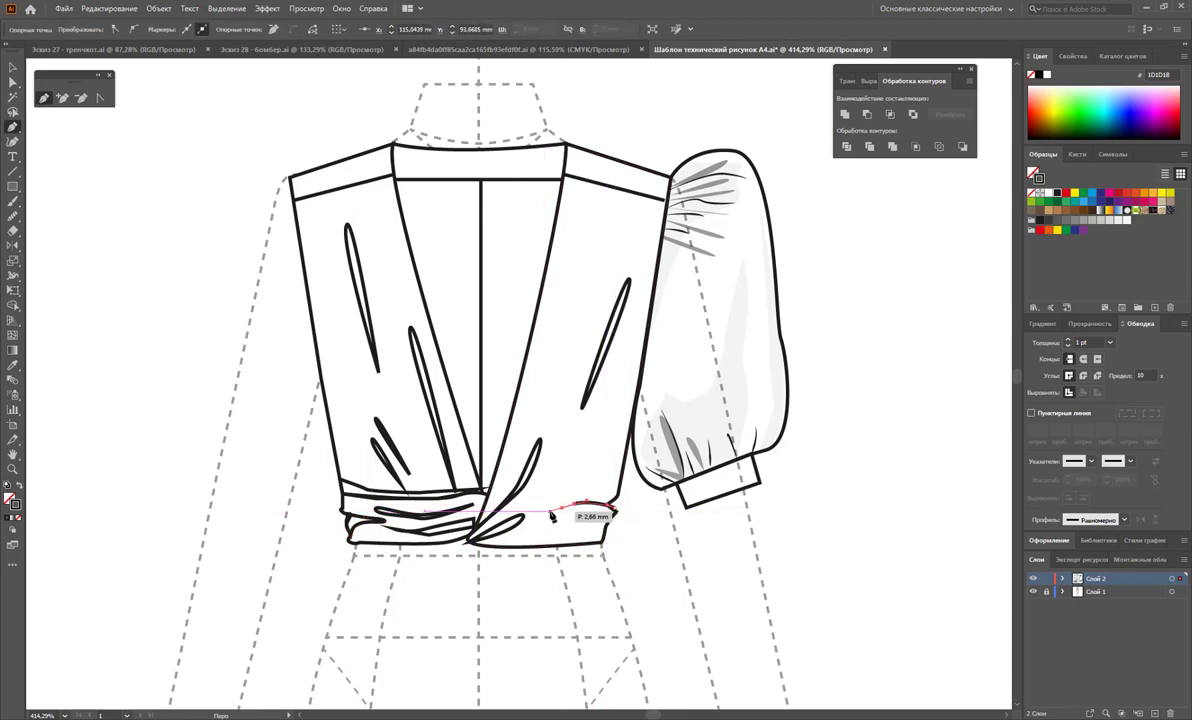
left_click(553, 513)
left_click(615, 512)
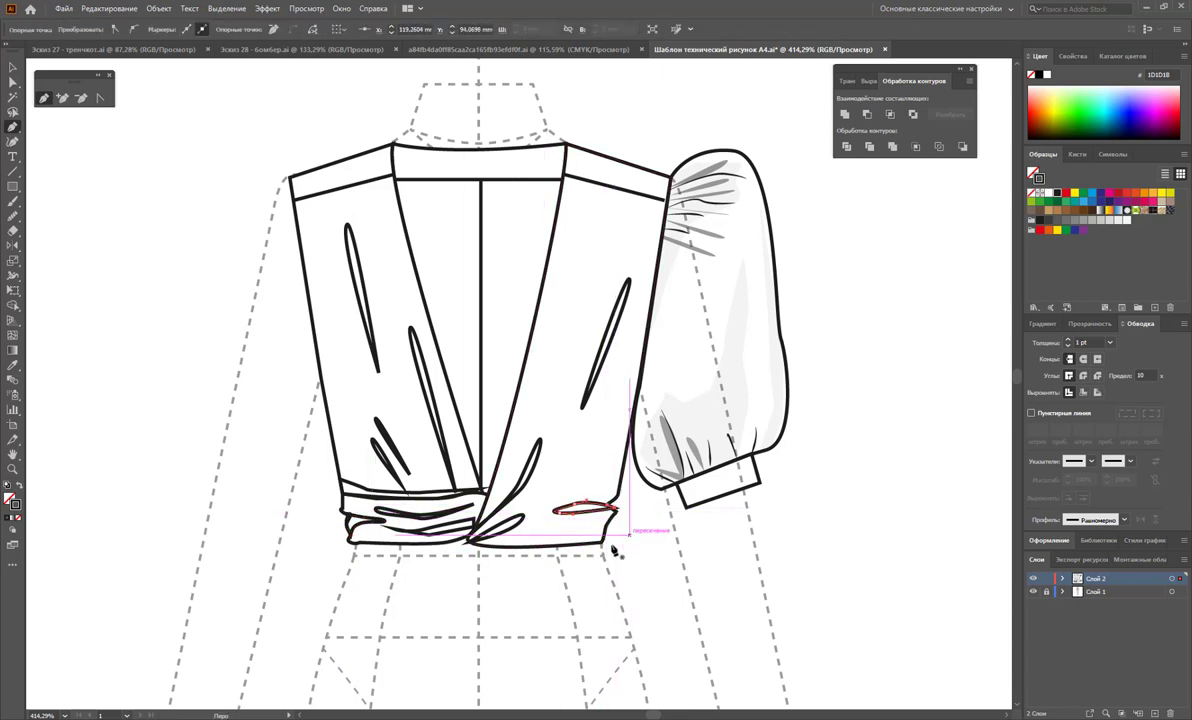
left_click(12, 67)
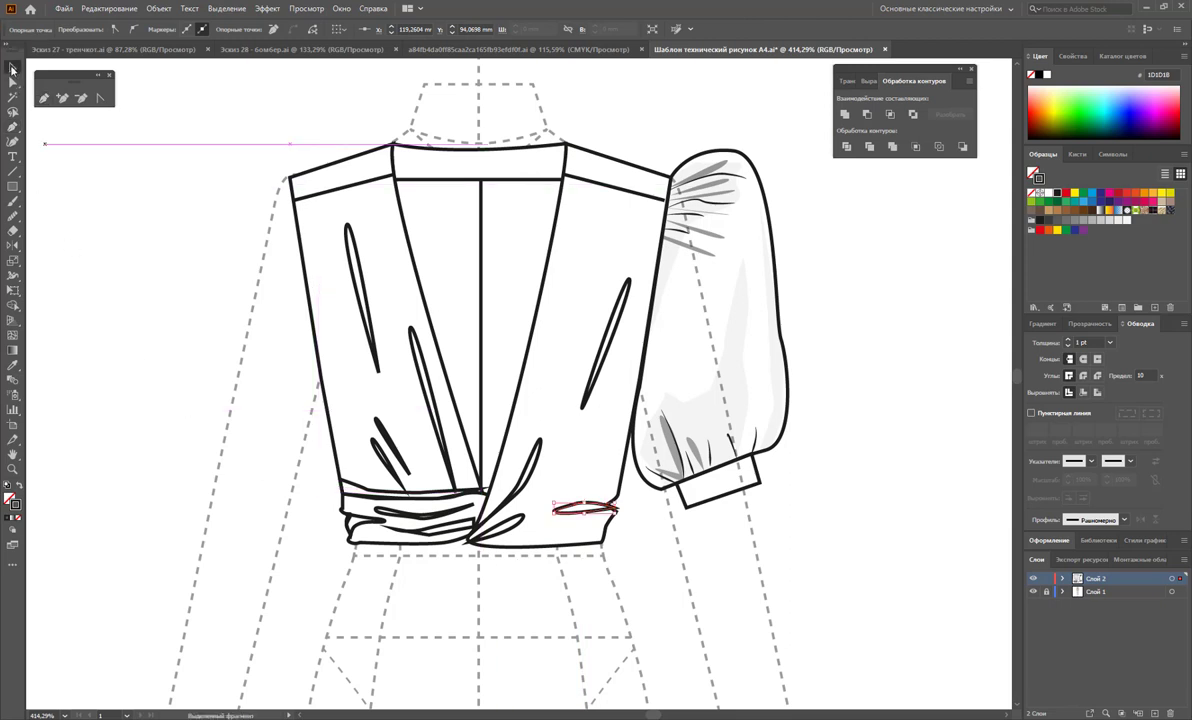
left_click(328, 264)
Select all the drape folds on both front panels and the waistband.
left_click(358, 280)
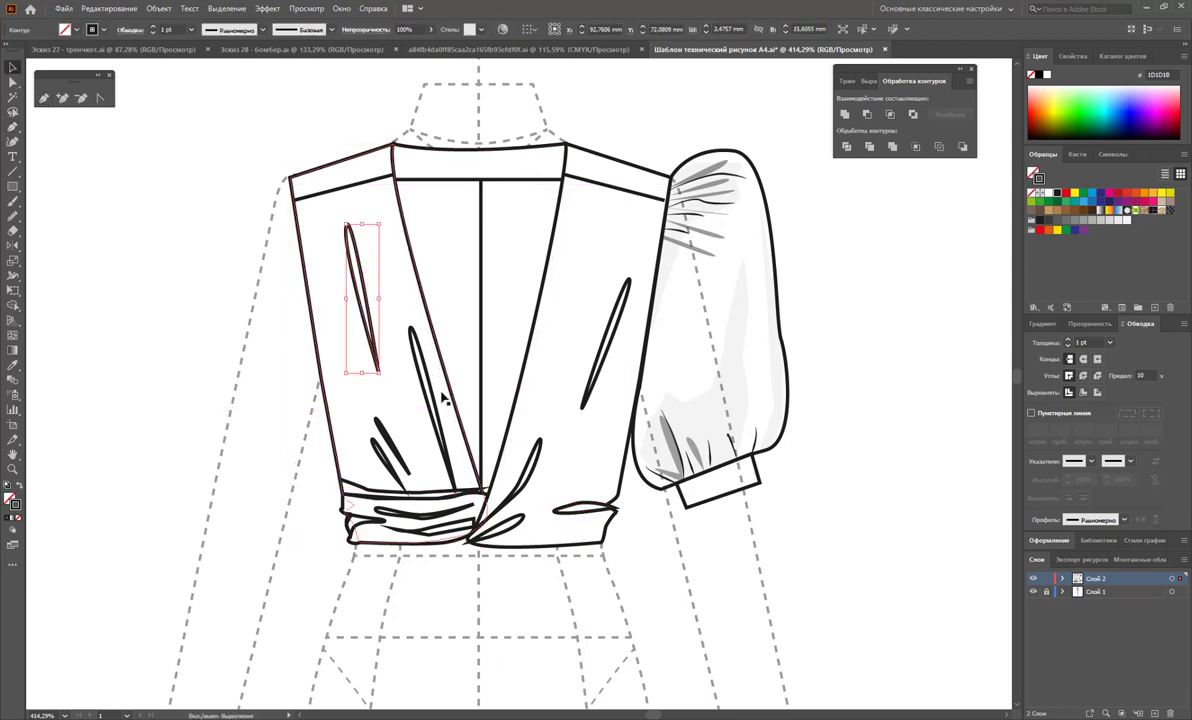
left_click(432, 398, "shift")
left_click(395, 453, "shift")
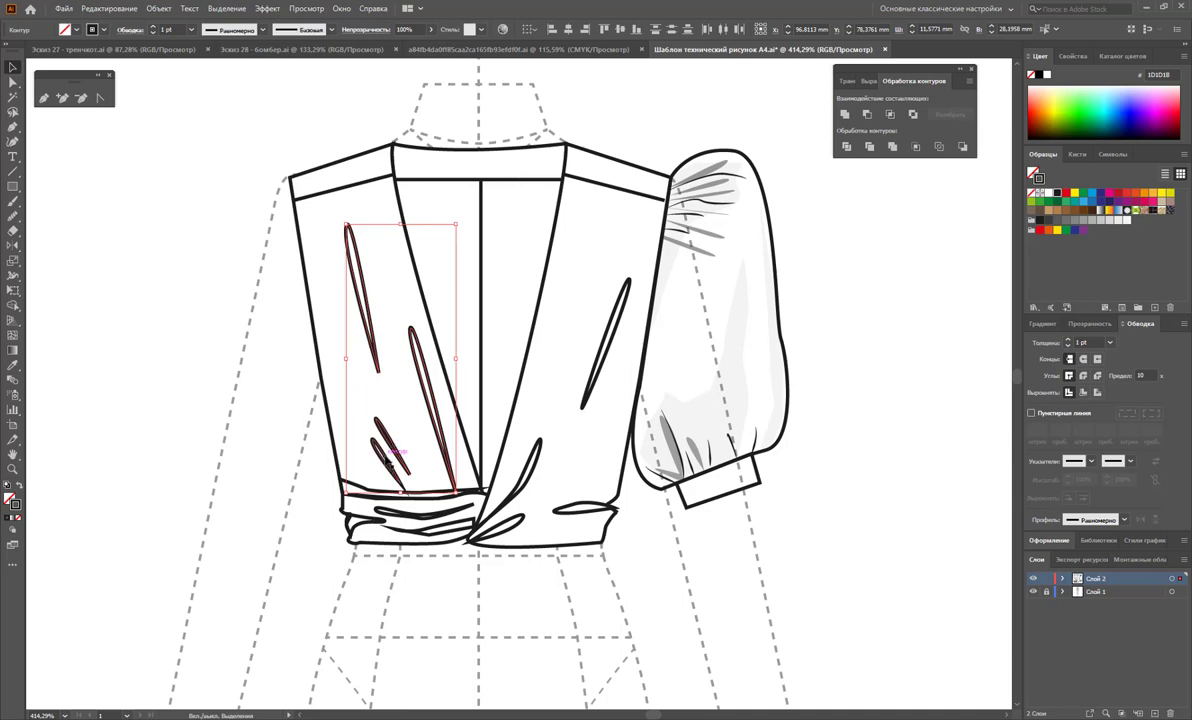
left_click(424, 530, "shift")
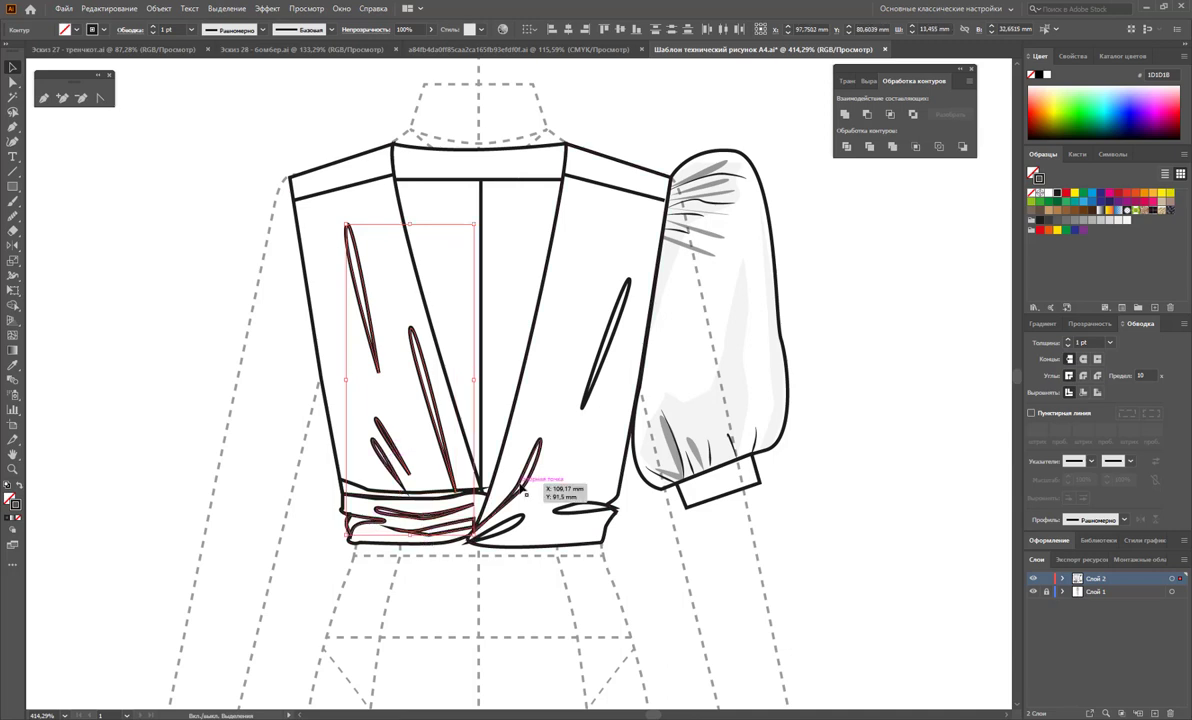
left_click(518, 520, "shift")
left_click(605, 340, "shift")
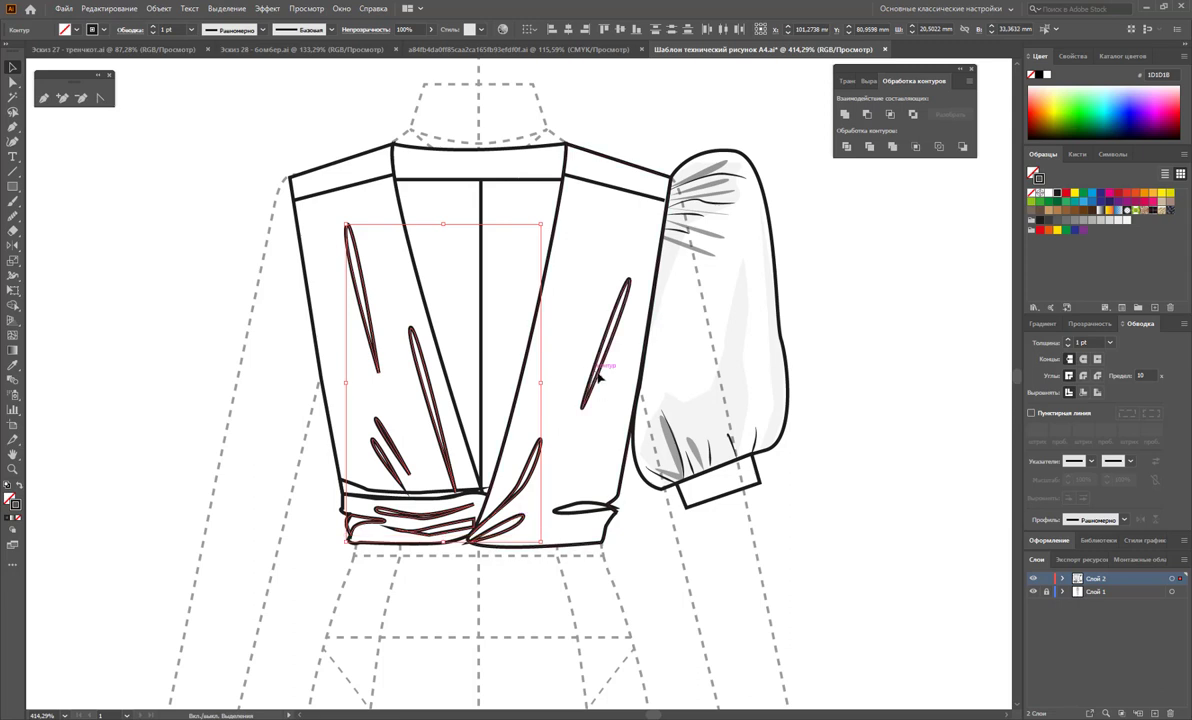
left_click(609, 510, "shift")
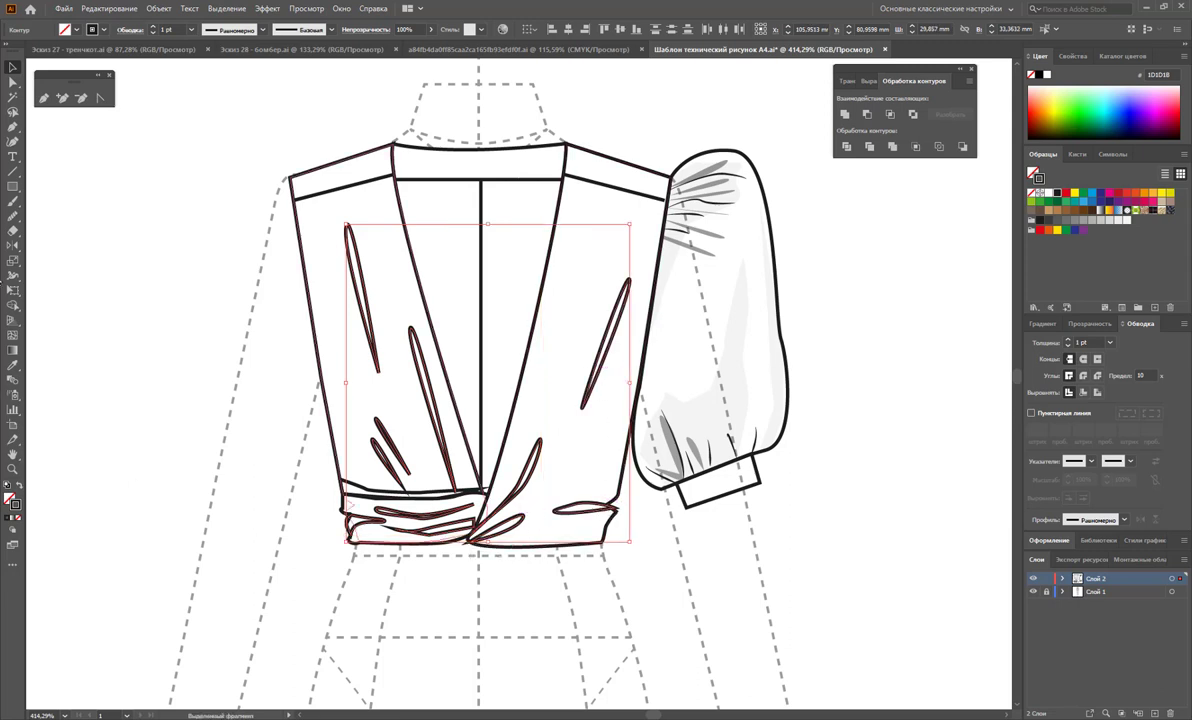
Copy the sleeve's 40% grey shading style onto the selected folds.
left_click(15, 369)
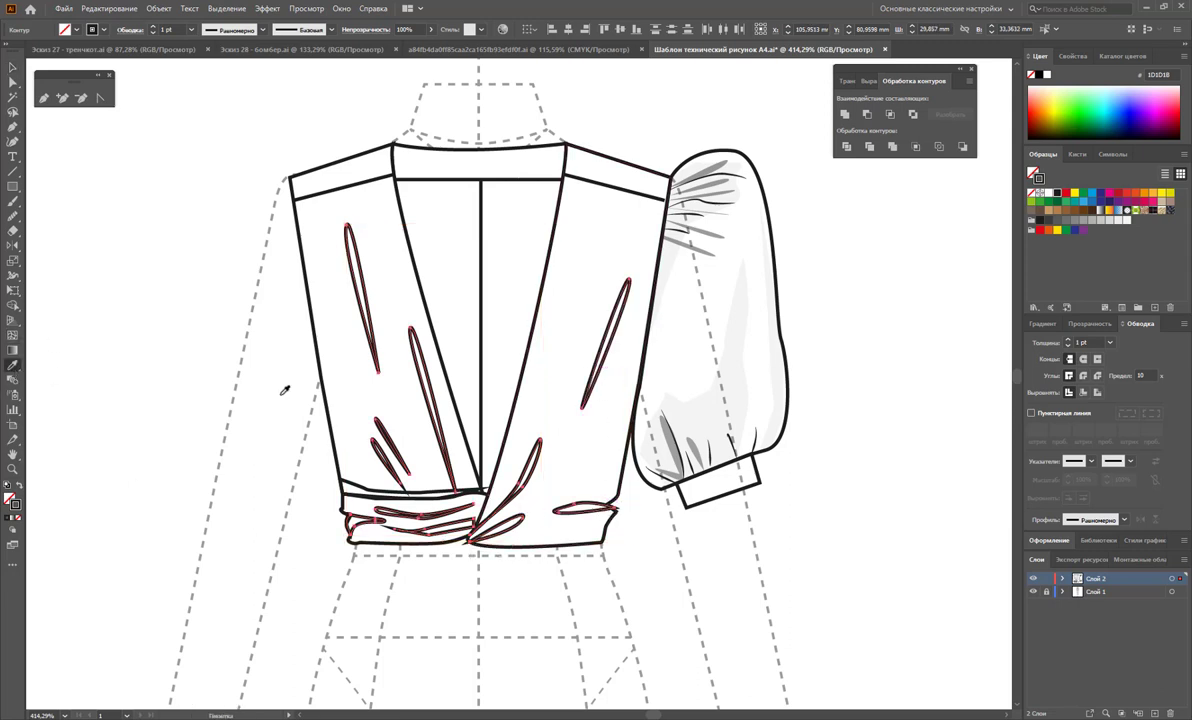
left_click(668, 425)
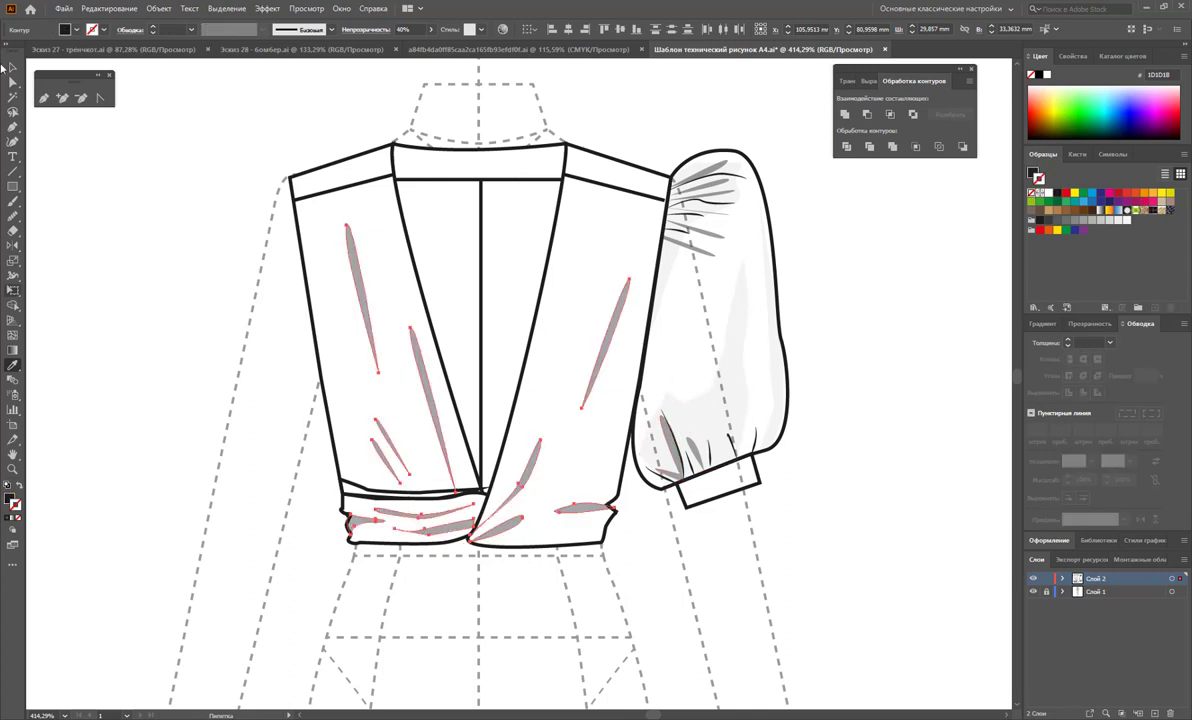
left_click(13, 69)
left_click(251, 219)
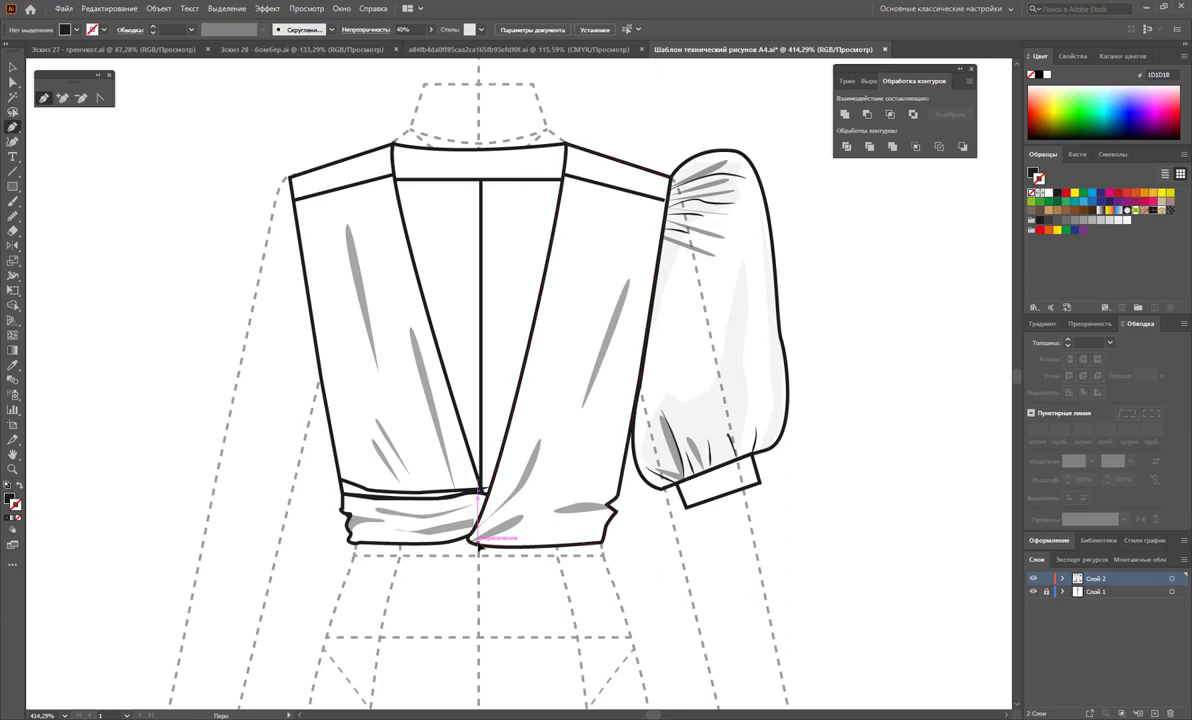
Draw a dark curved sliver fold at the right panel's hem twist.
left_click(473, 543)
left_click_drag(548, 513, 513, 531)
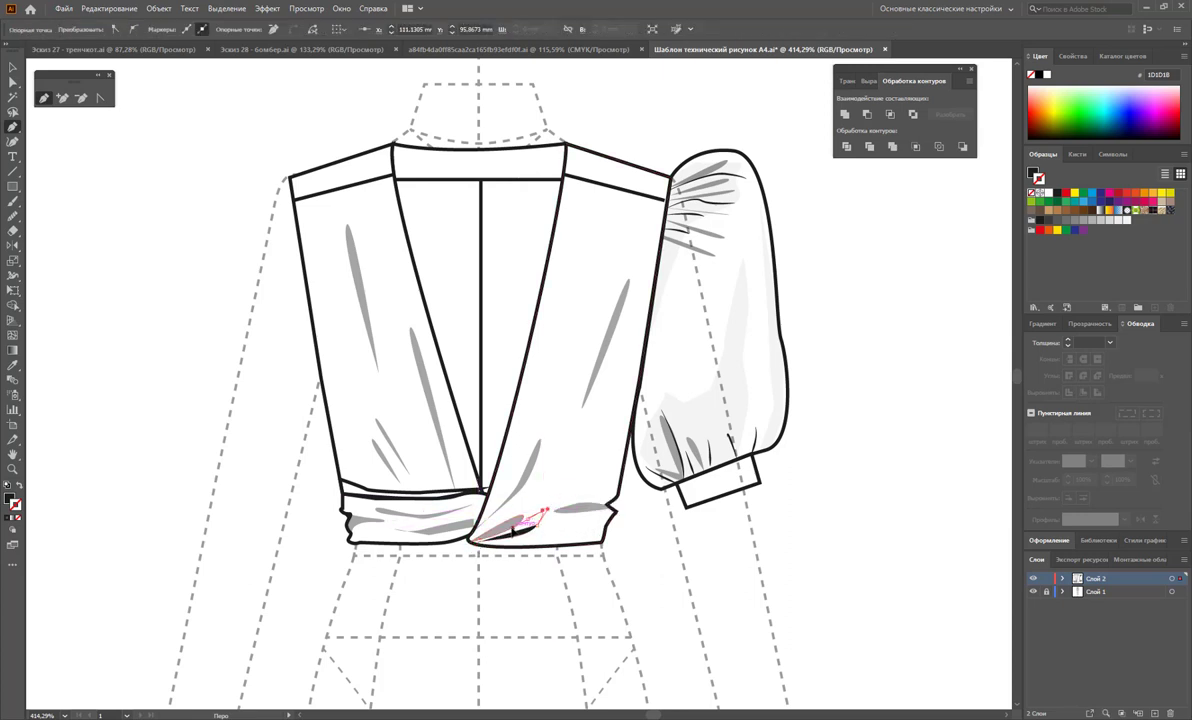
left_click_drag(552, 441, 505, 524)
key("a")
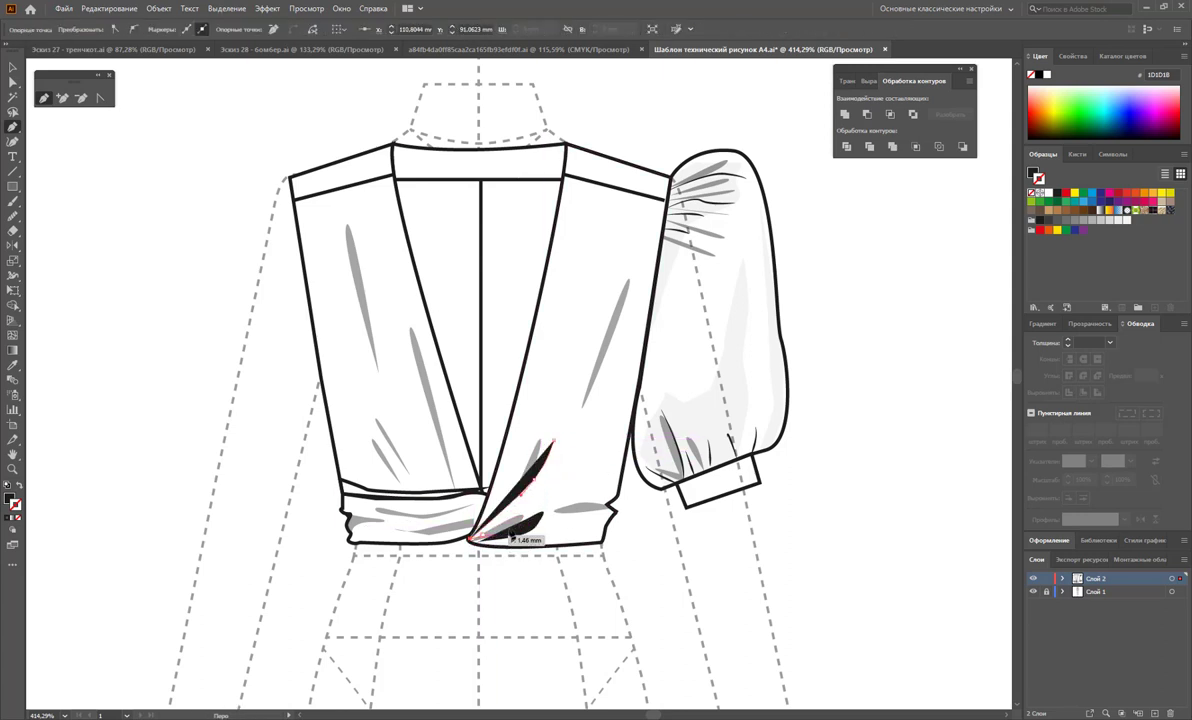
Add two more dark slivers fanning from the twist toward the hem.
key("p")
left_click_drag(560, 472, 535, 500)
mouse_move(473, 537)
left_mouse_down()
mouse_move(495, 528)
mouse_move(474, 548)
left_mouse_up()
left_click(560, 472)
left_click(559, 472)
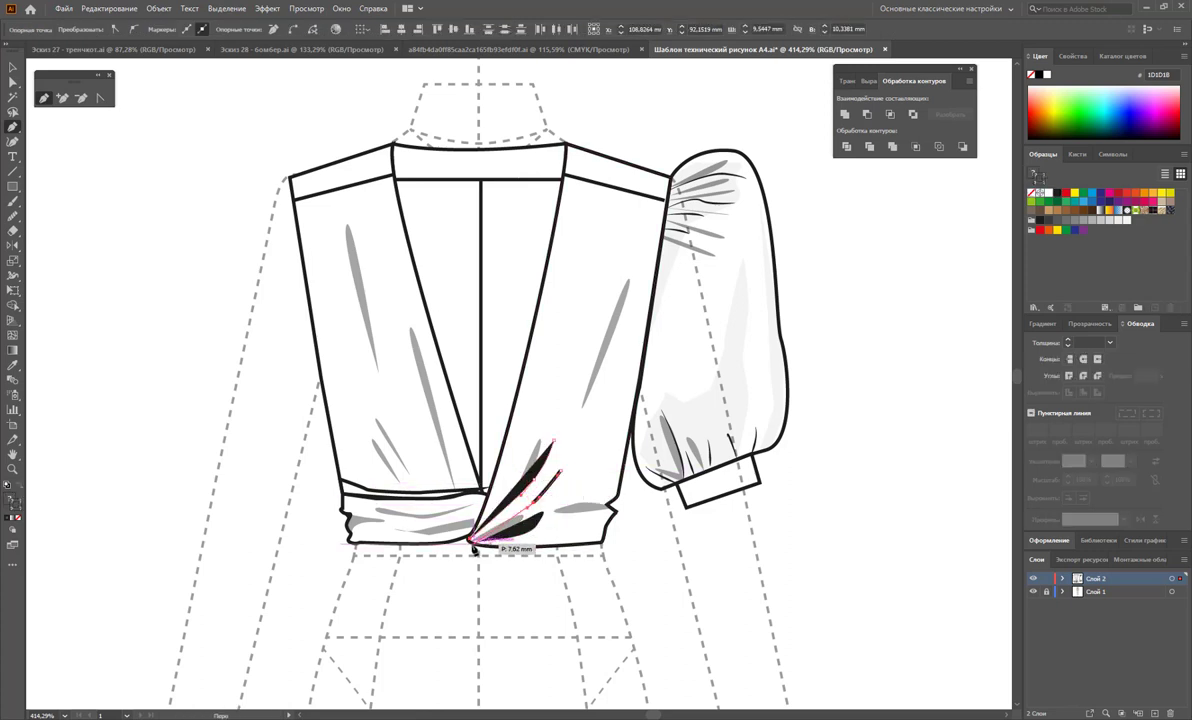
left_click(560, 535)
Draw a long curved drape line on the right panel and a short right-waistband hem line.
key("a")
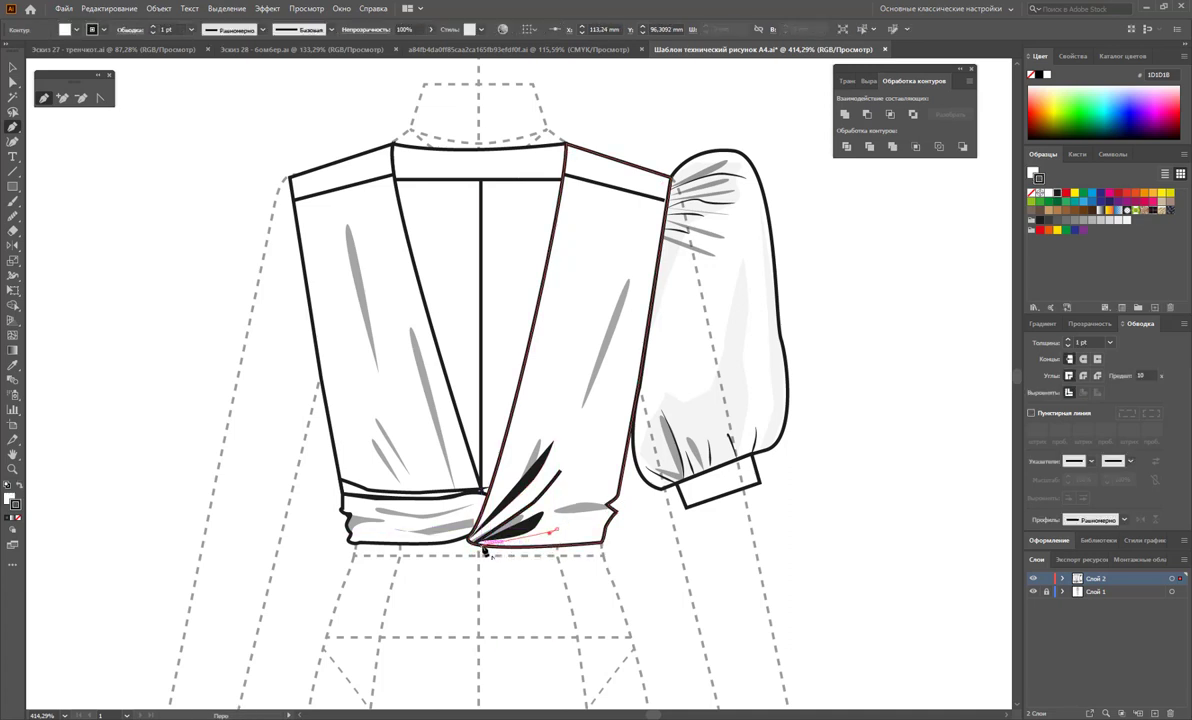
key("p")
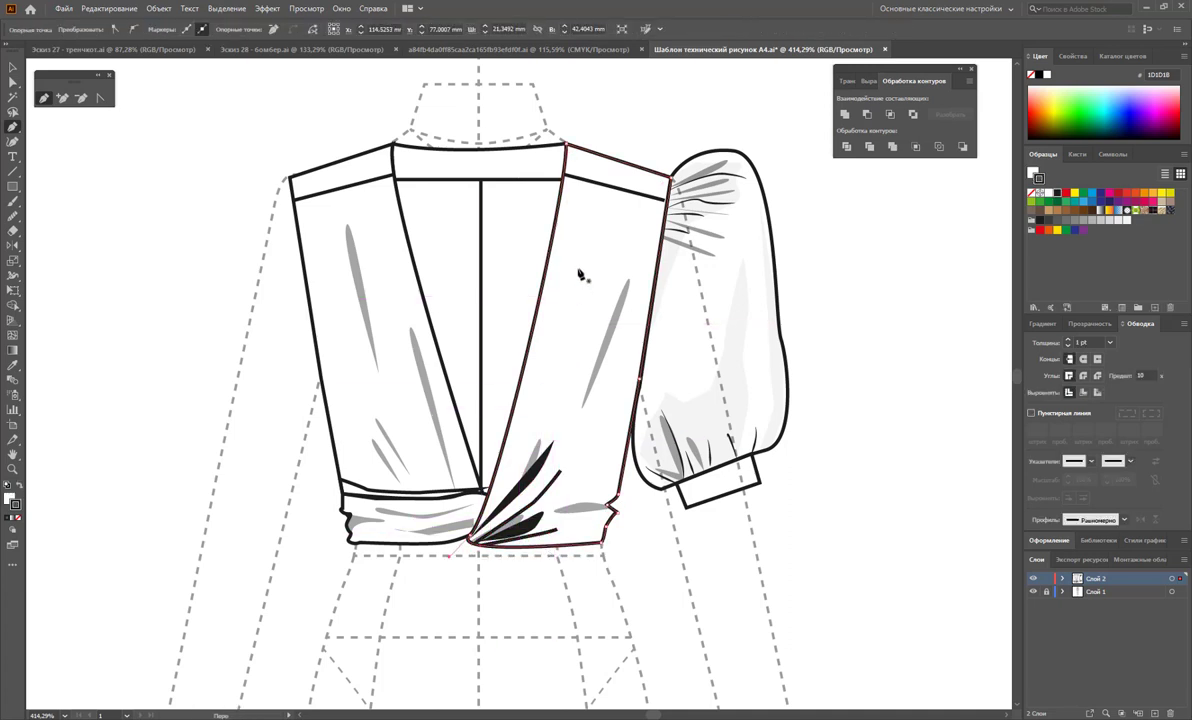
left_click(577, 262)
left_click_drag(480, 528, 472, 546)
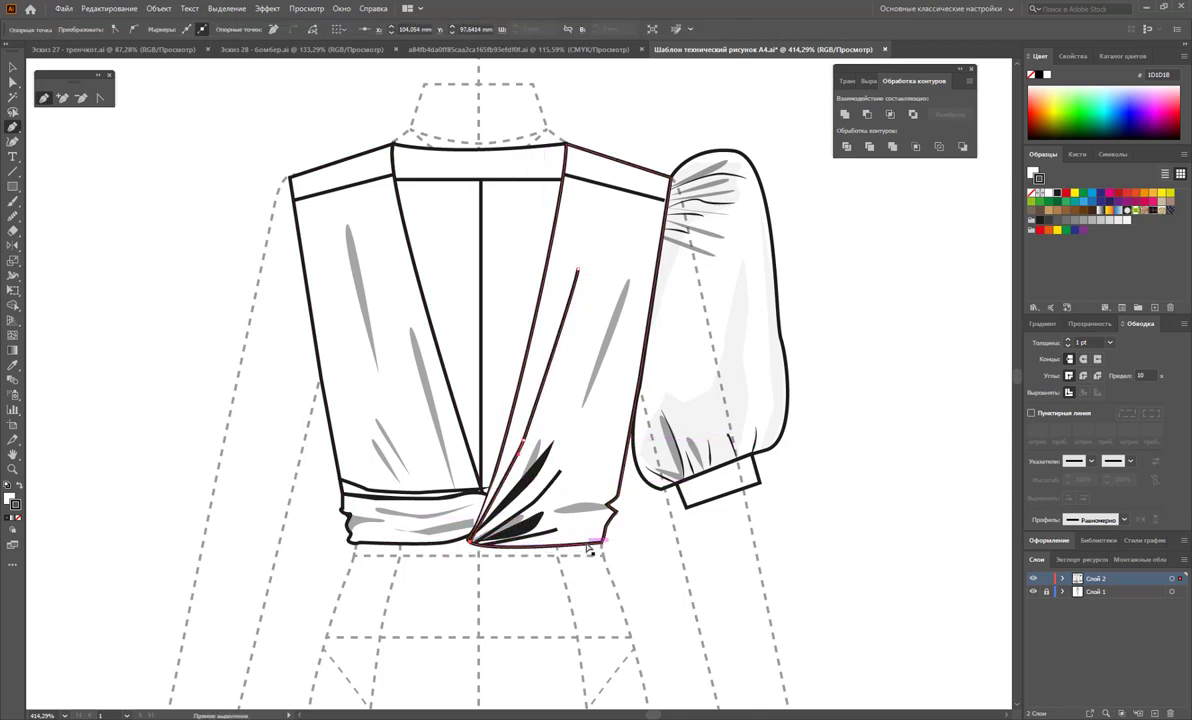
left_click(576, 530, "ctrl")
left_click(569, 515)
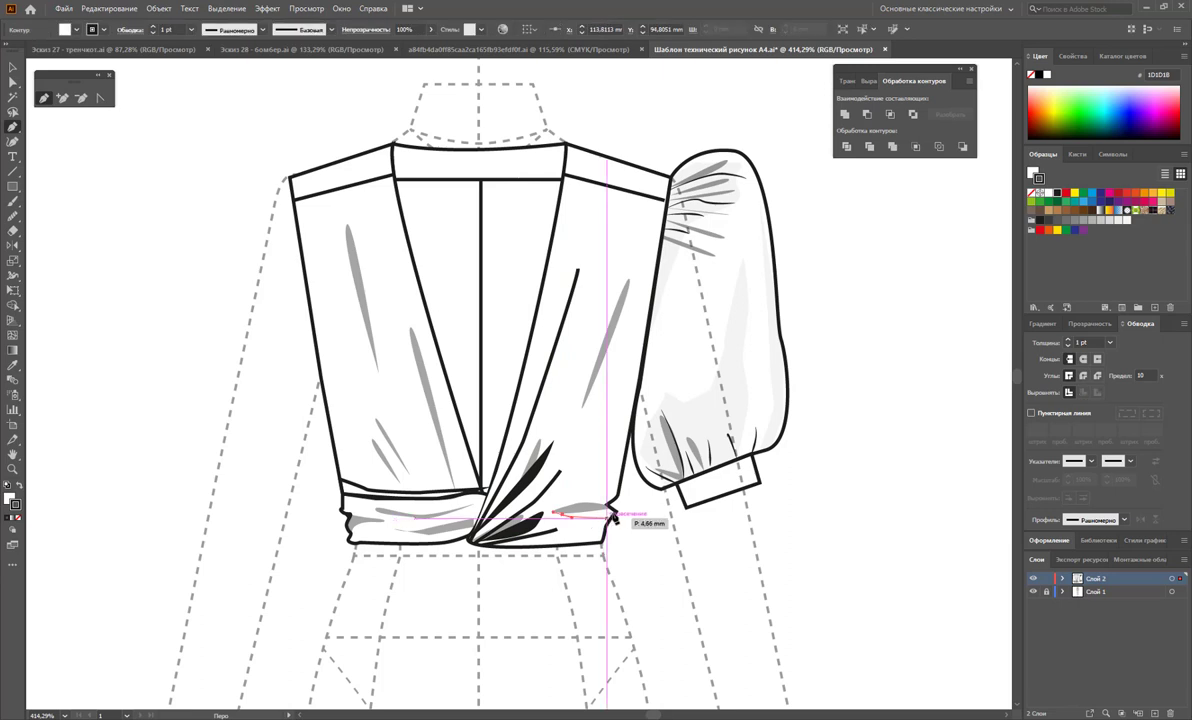
left_click(613, 511)
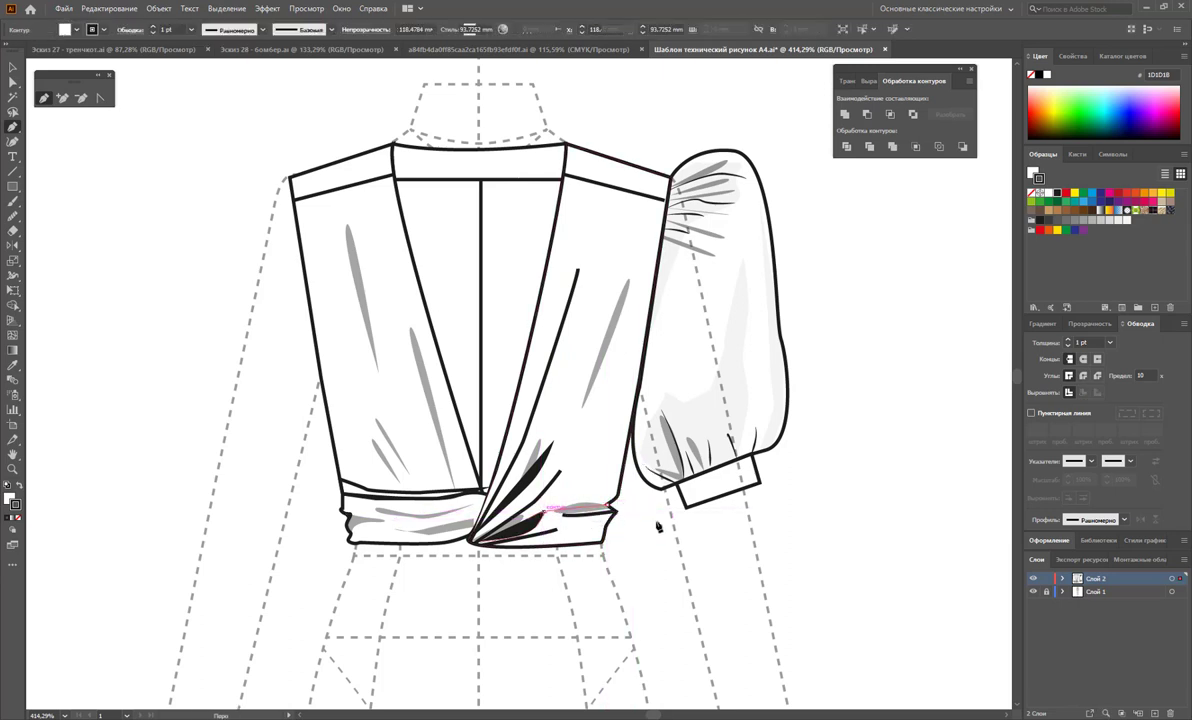
Draw a curved drape line down the right front panel to the waistband.
left_click(634, 272)
left_click(620, 386)
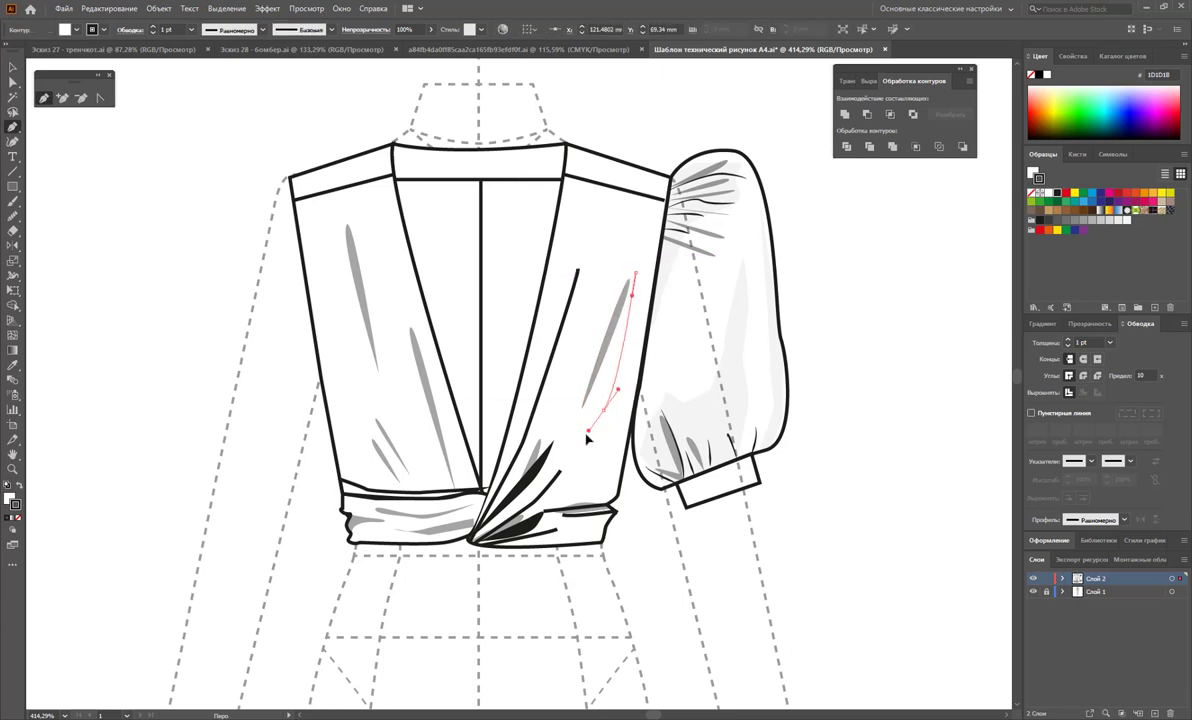
left_click(586, 433)
left_click(575, 468)
left_click(610, 500, "ctrl")
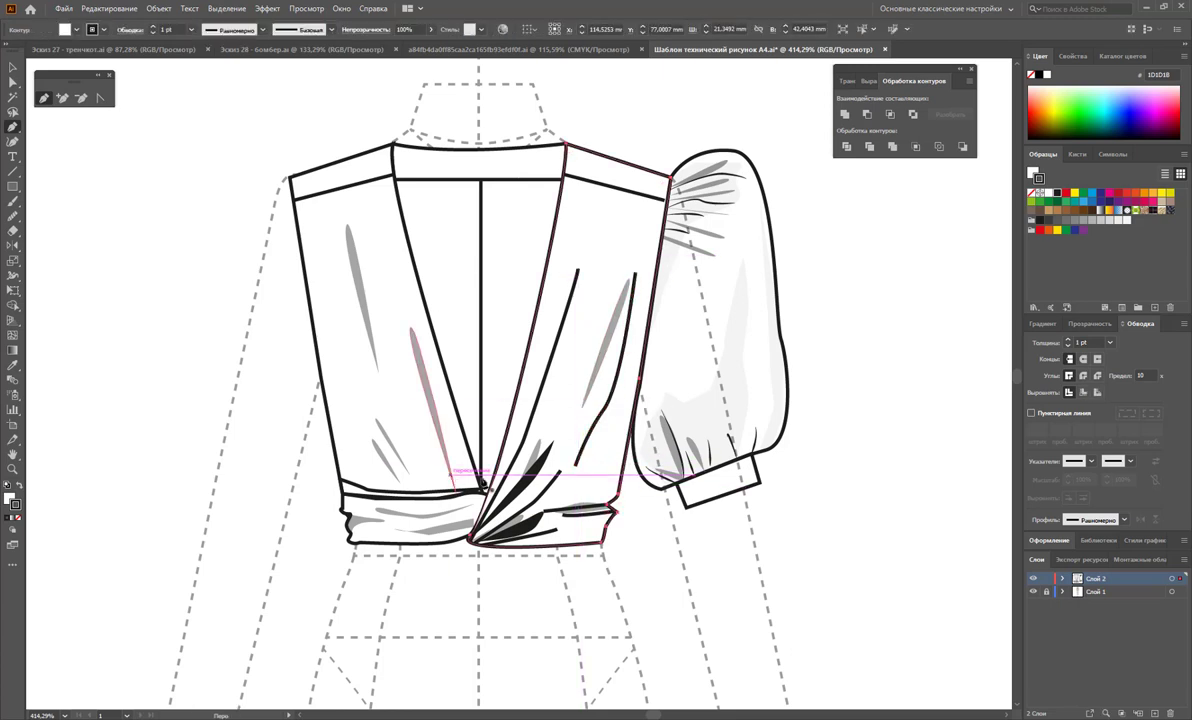
Draw two curved drape lines on the lower left front panel.
left_click(463, 488)
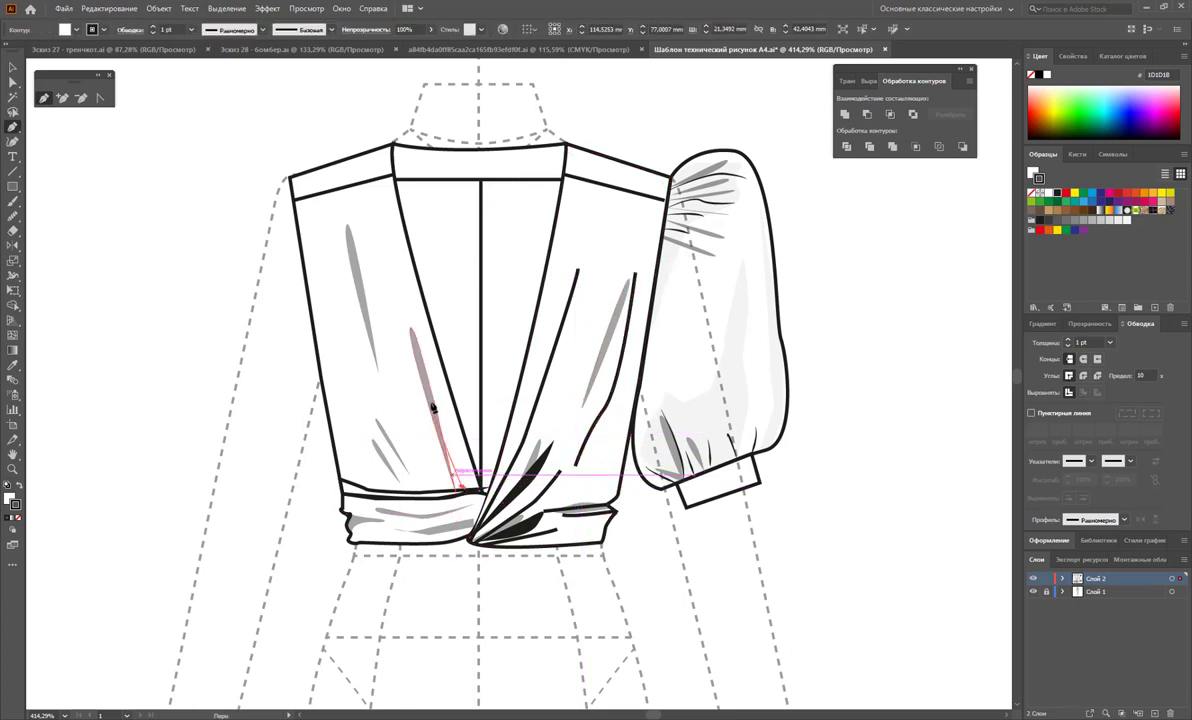
left_click(439, 395)
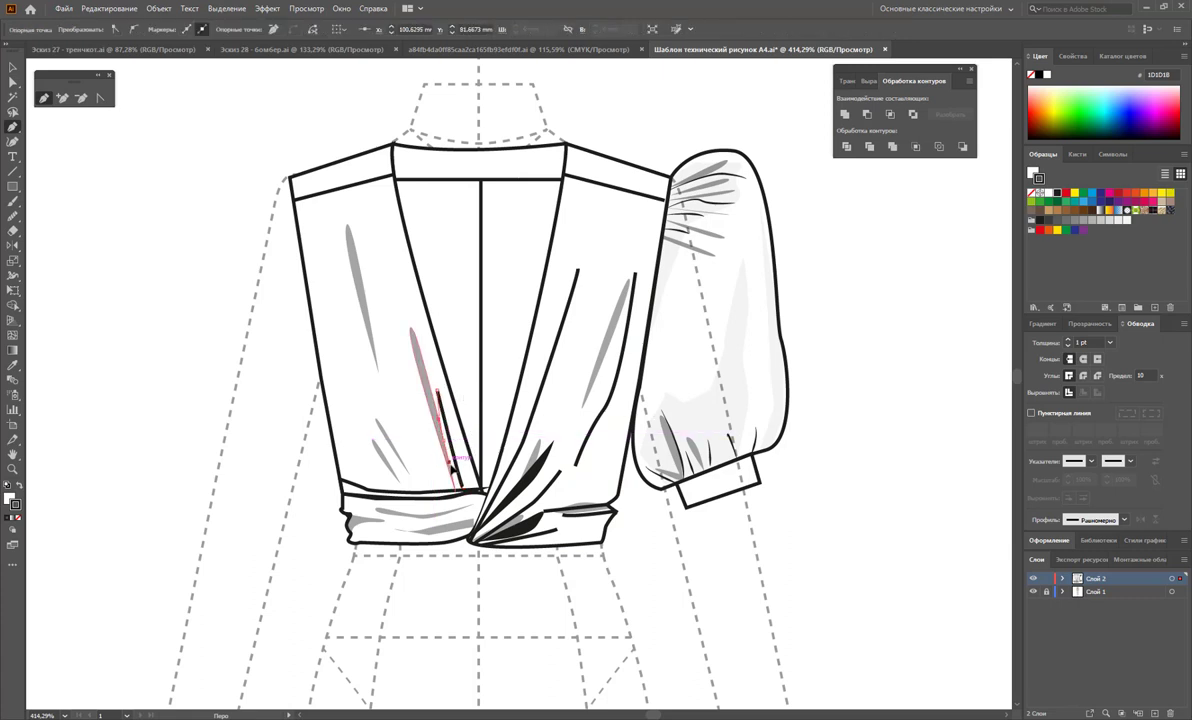
left_click(418, 490, "ctrl")
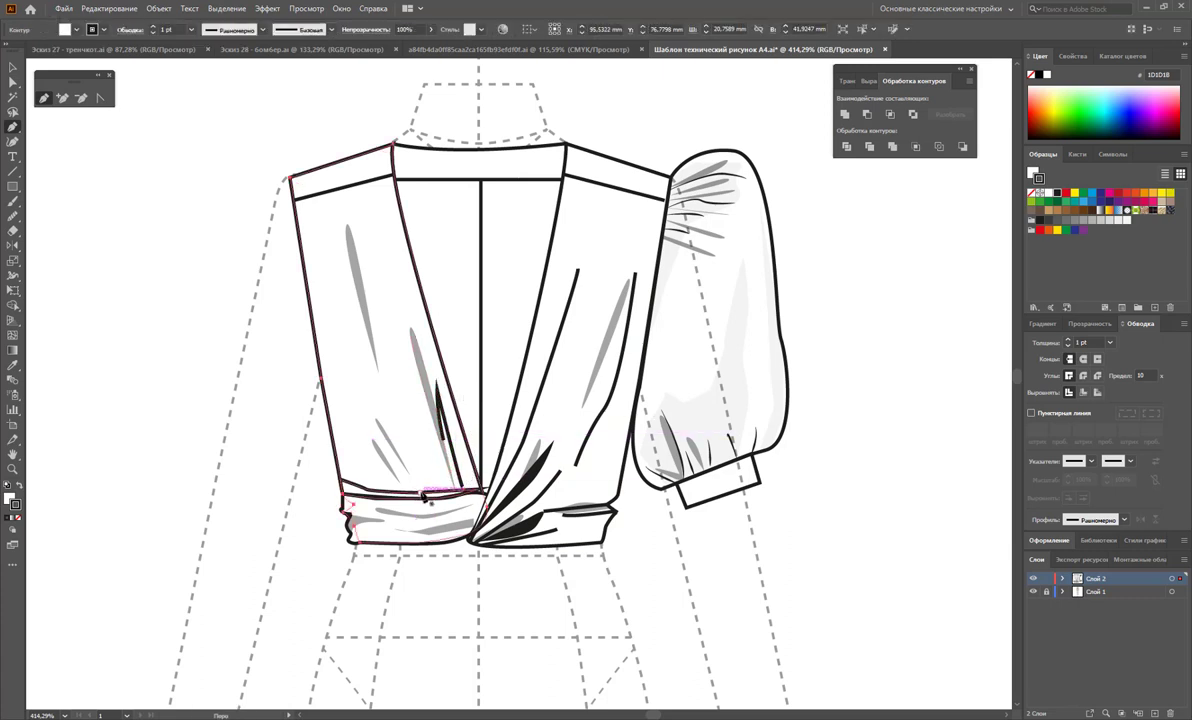
left_click(384, 412)
left_click(419, 490)
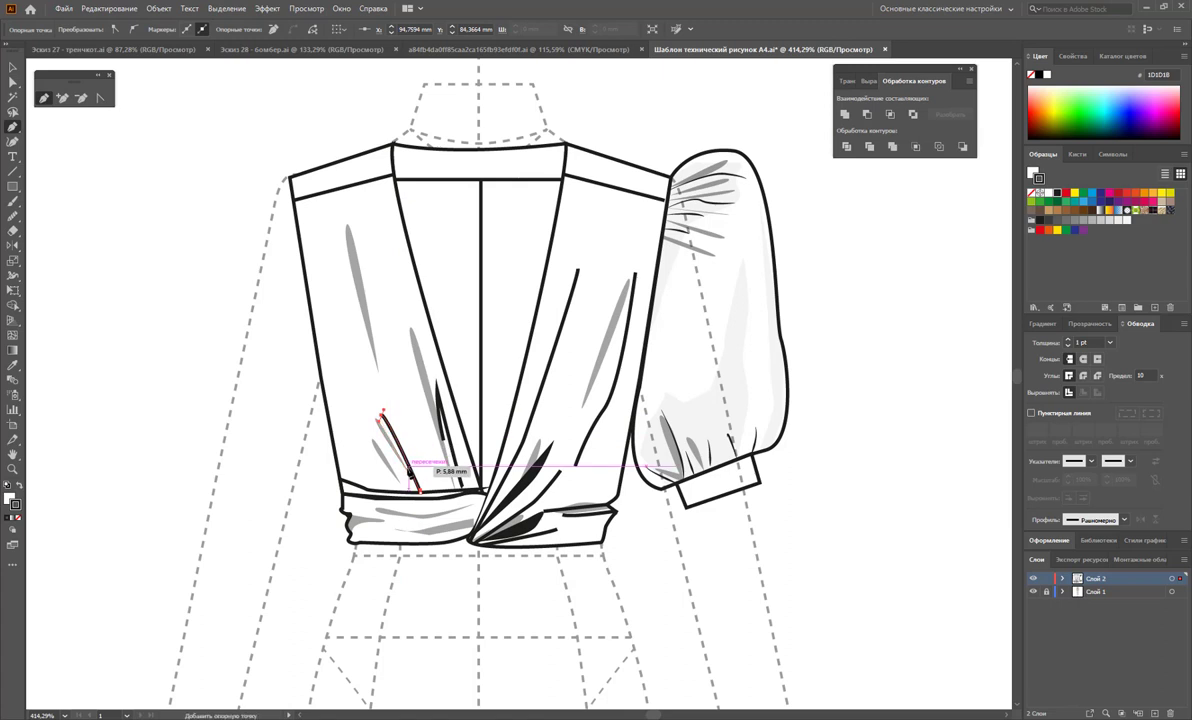
left_click(400, 470, "ctrl")
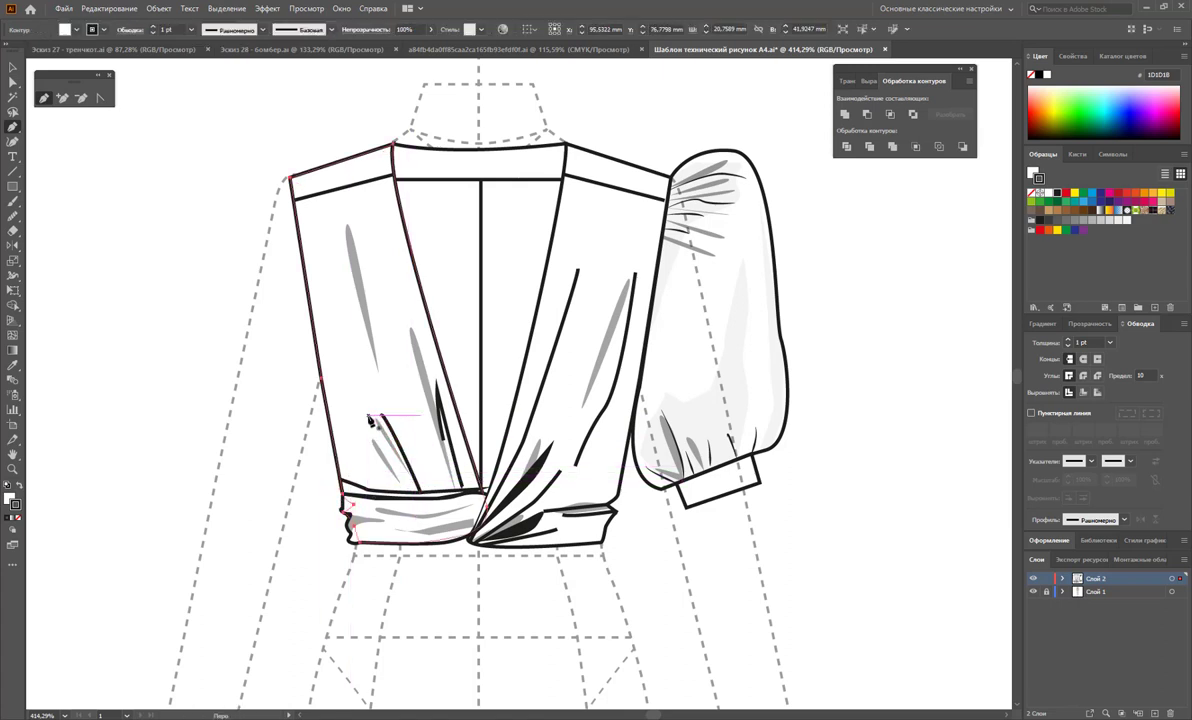
Add another left-panel drape line and a short fold line above the waistband.
left_click(368, 416)
left_click_drag(399, 489, 402, 494)
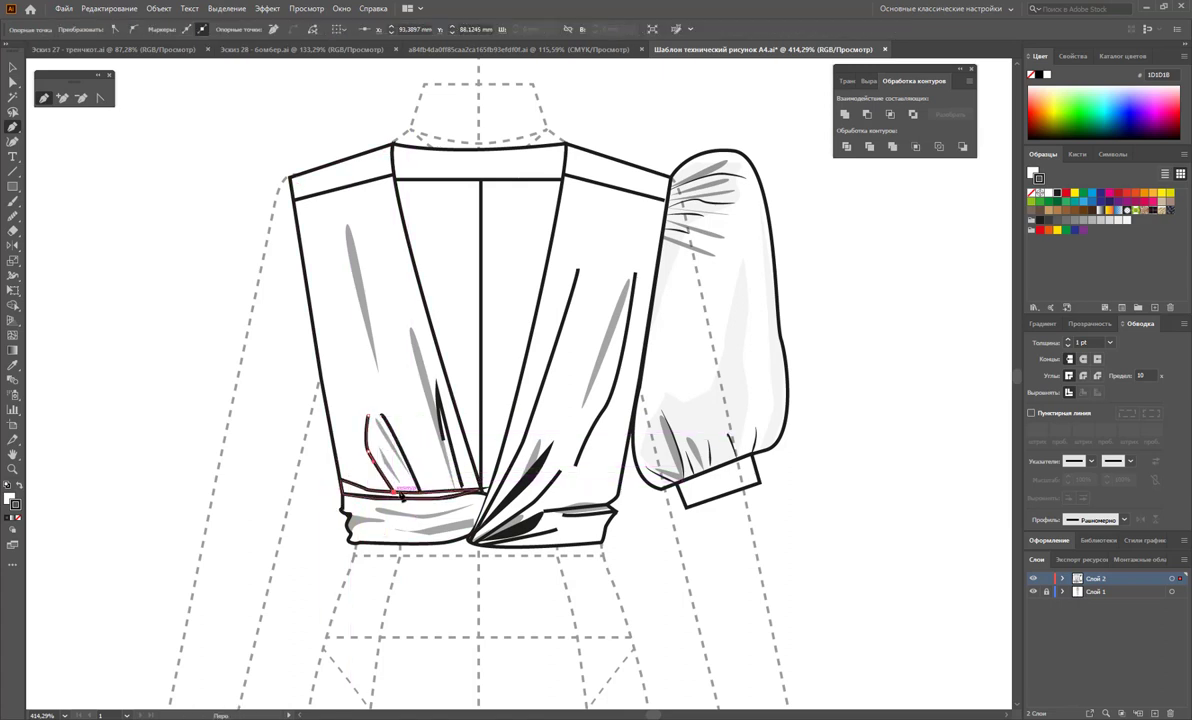
left_click(380, 470, "ctrl")
left_click(389, 459)
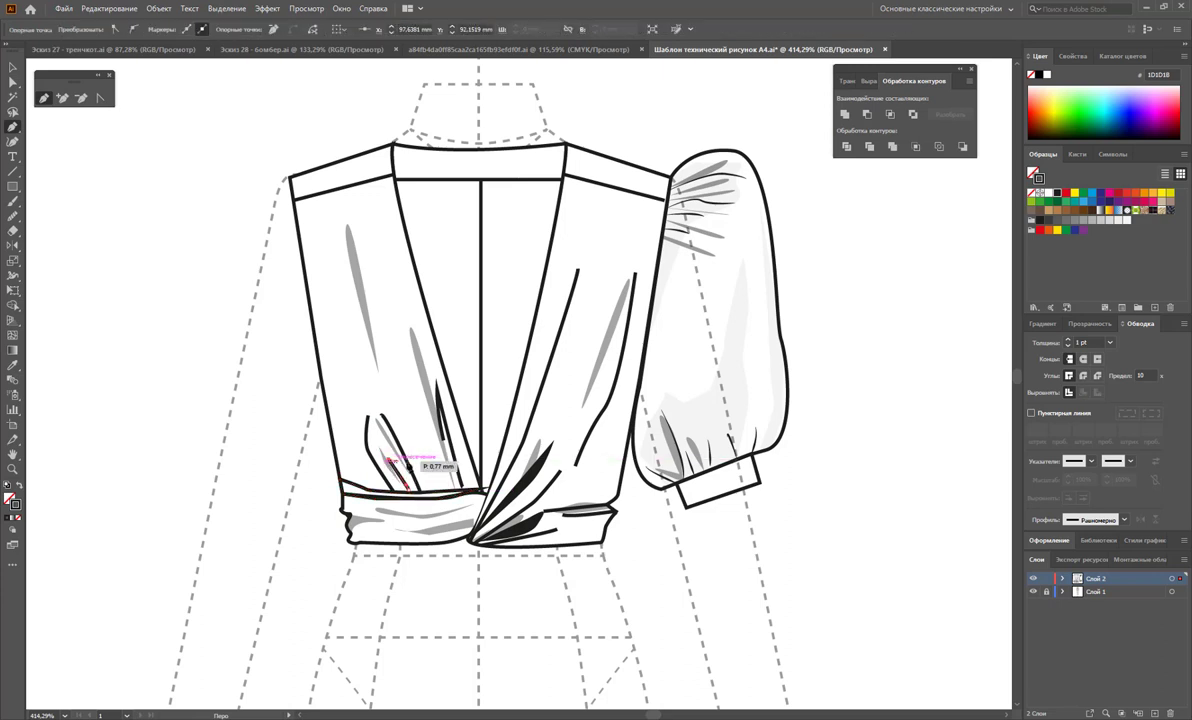
left_click(440, 487, "ctrl")
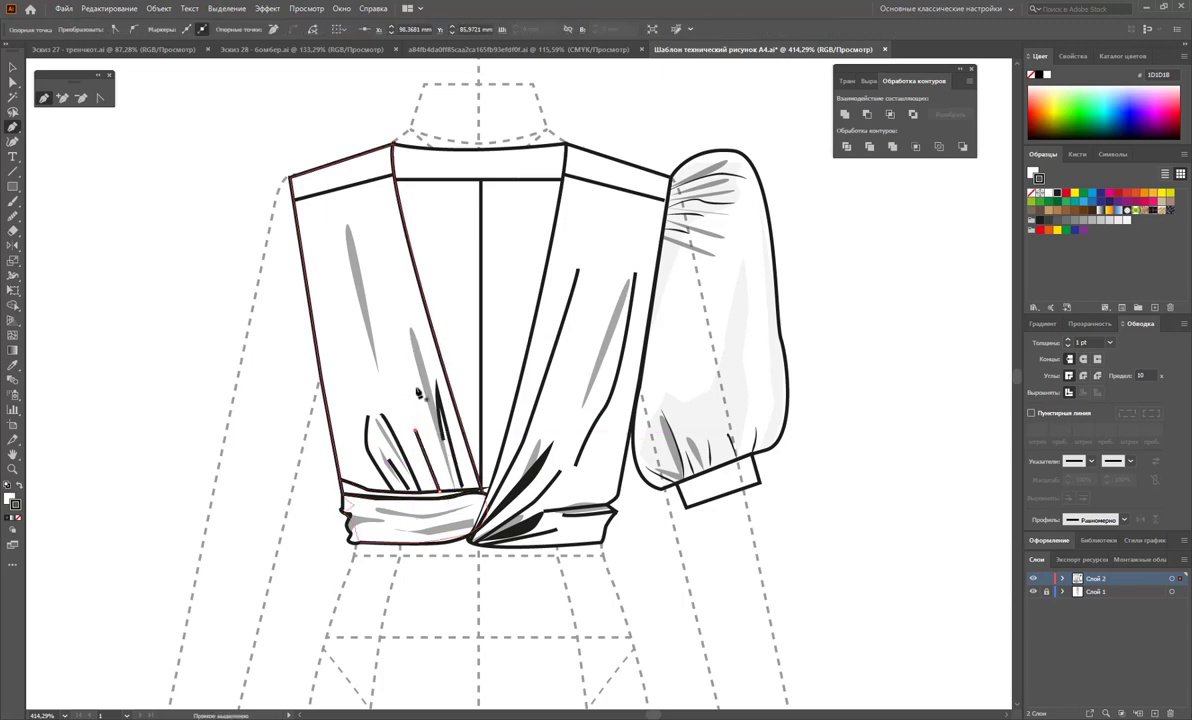
left_click(343, 510)
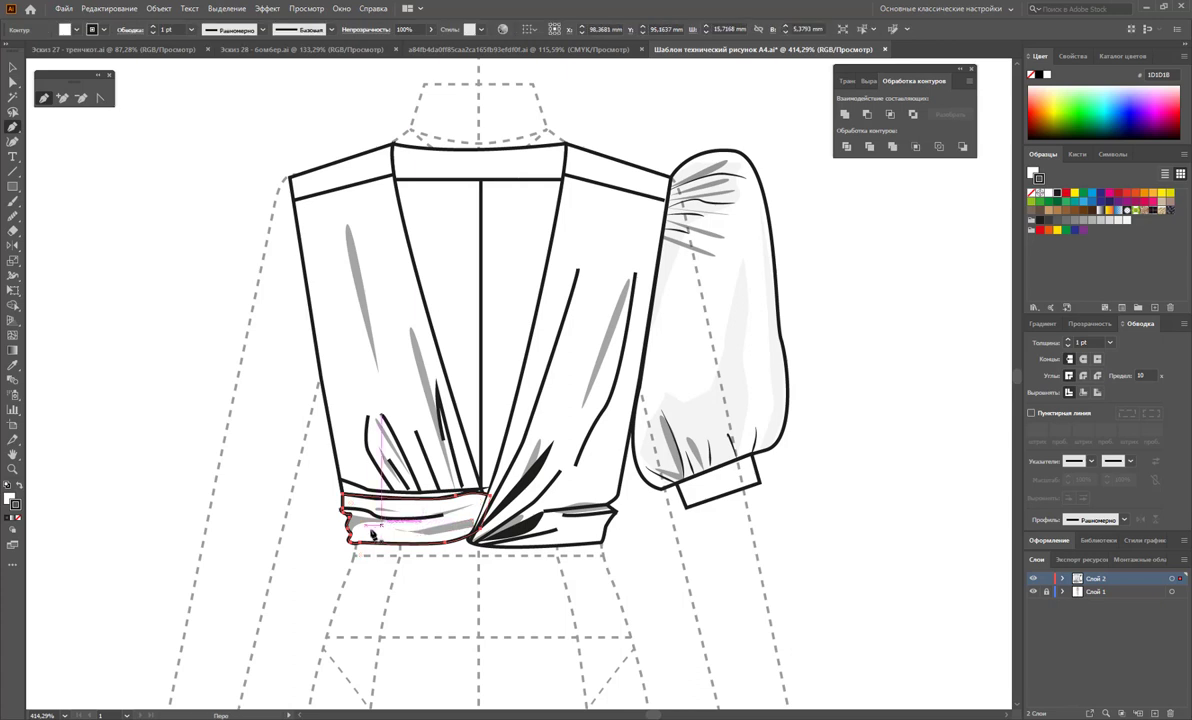
Sketch a shading shape down the left panel edge and give it the faint 5% grey fill.
mouse_move(380, 528)
left_mouse_down()
mouse_move(470, 527)
mouse_move(485, 506)
mouse_move(345, 515)
left_mouse_up()
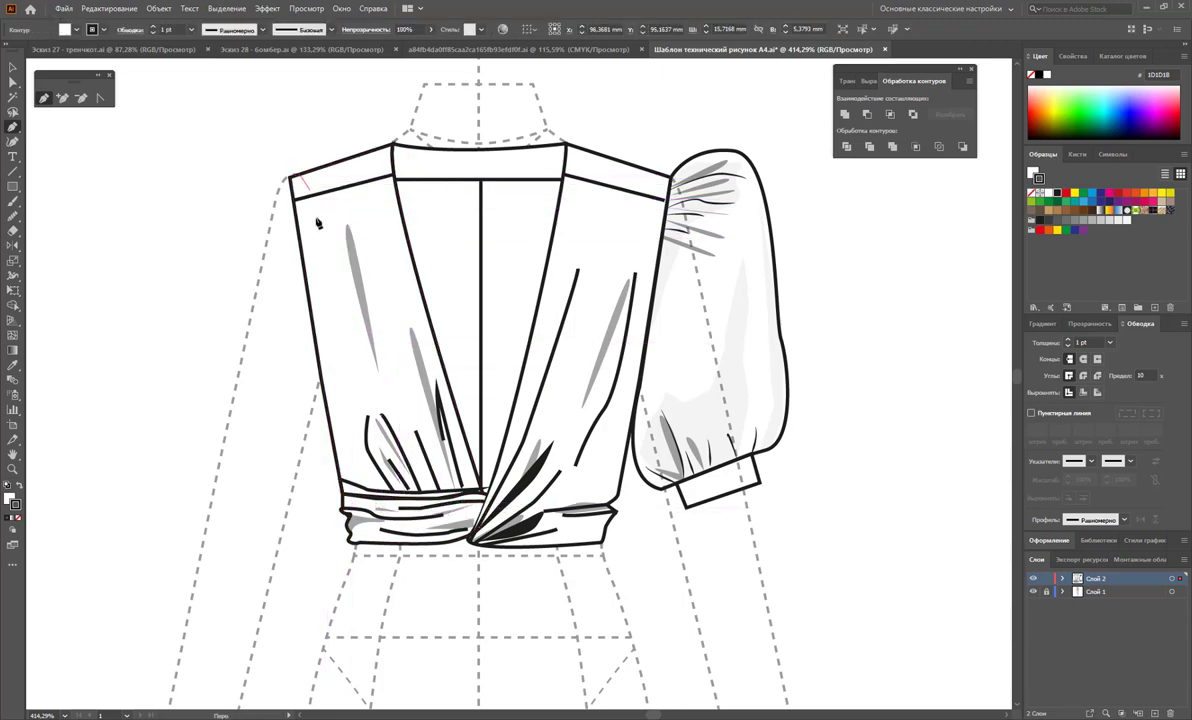
mouse_move(300, 180)
left_mouse_down()
mouse_move(421, 470)
mouse_move(406, 486)
left_mouse_up()
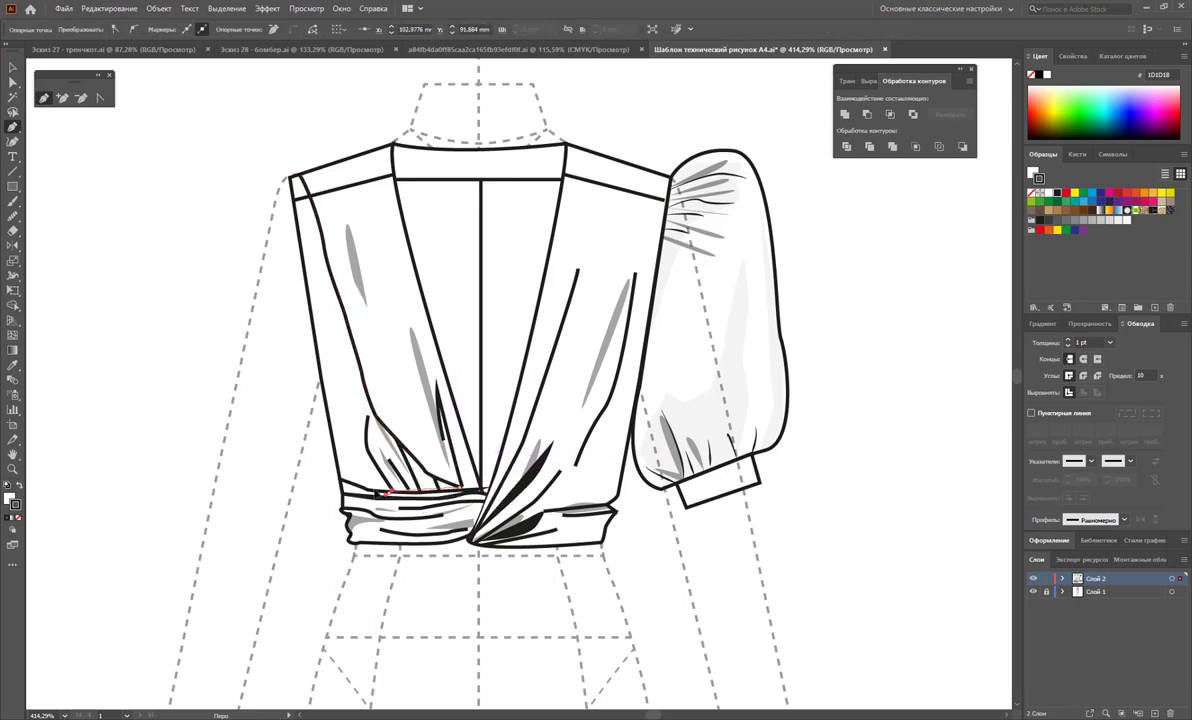
mouse_move(412, 486)
left_mouse_down()
mouse_move(340, 482)
mouse_move(300, 178)
left_mouse_up()
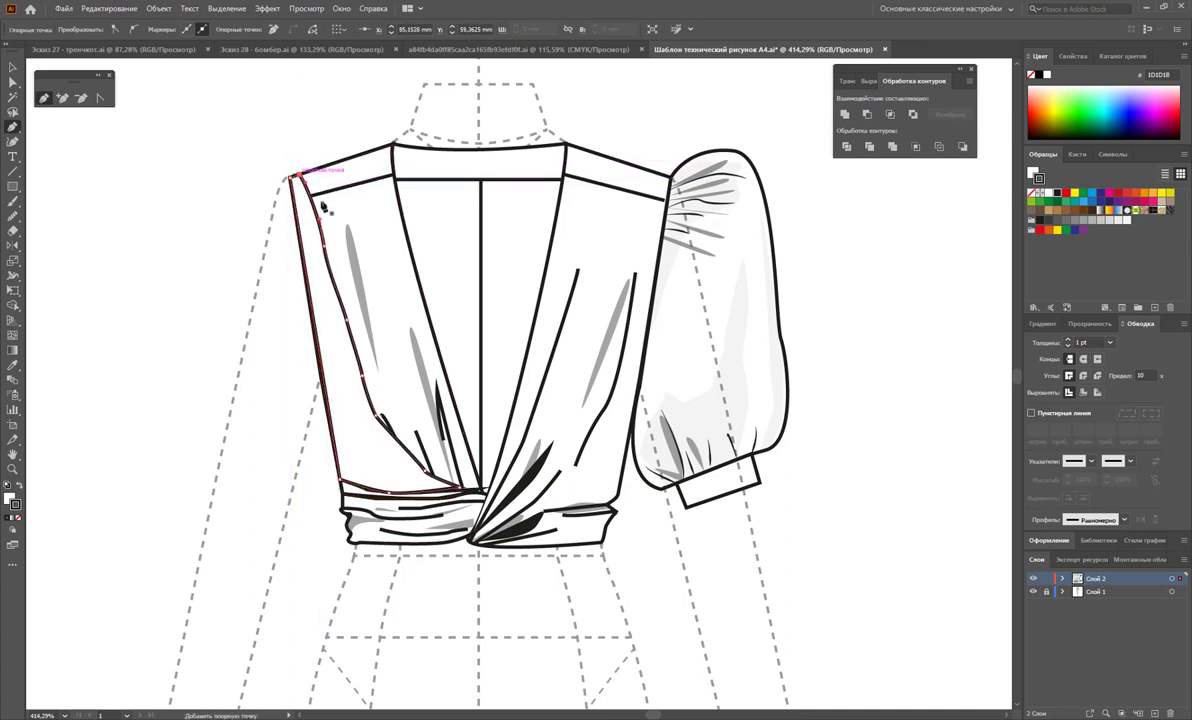
left_click(11, 372)
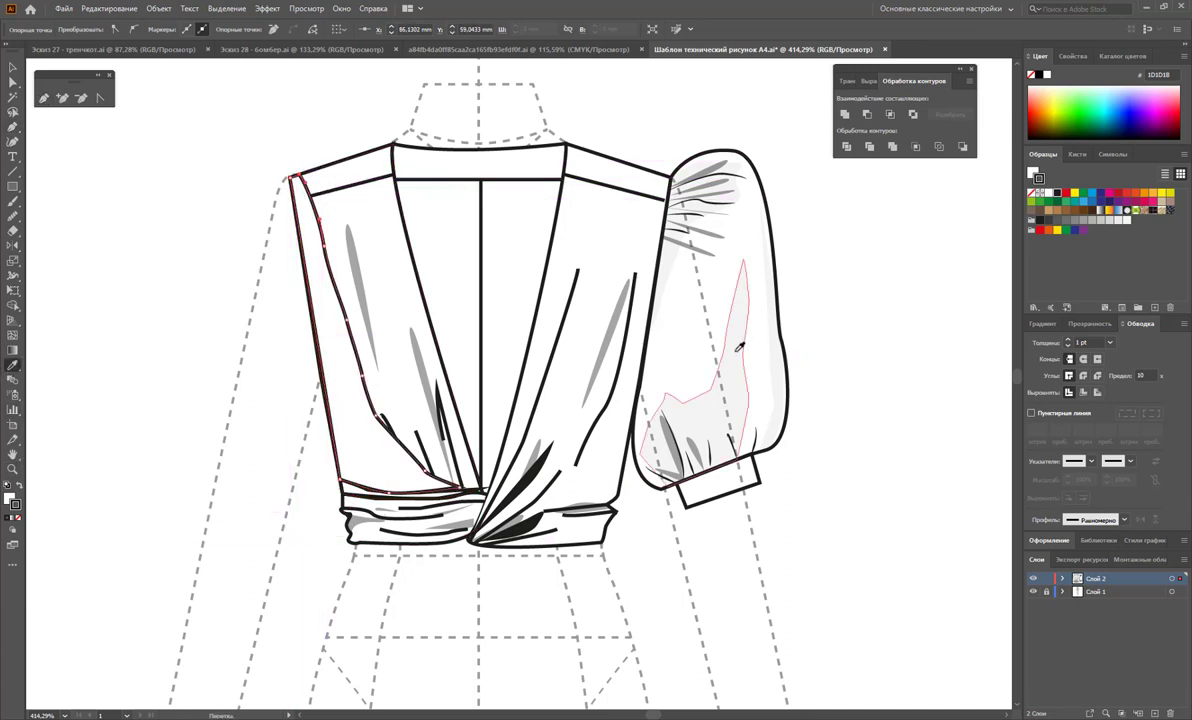
left_click(262, 421)
left_click(15, 64)
Give the thin path above the left waistband the 40% opacity grey shading style.
left_click(86, 242)
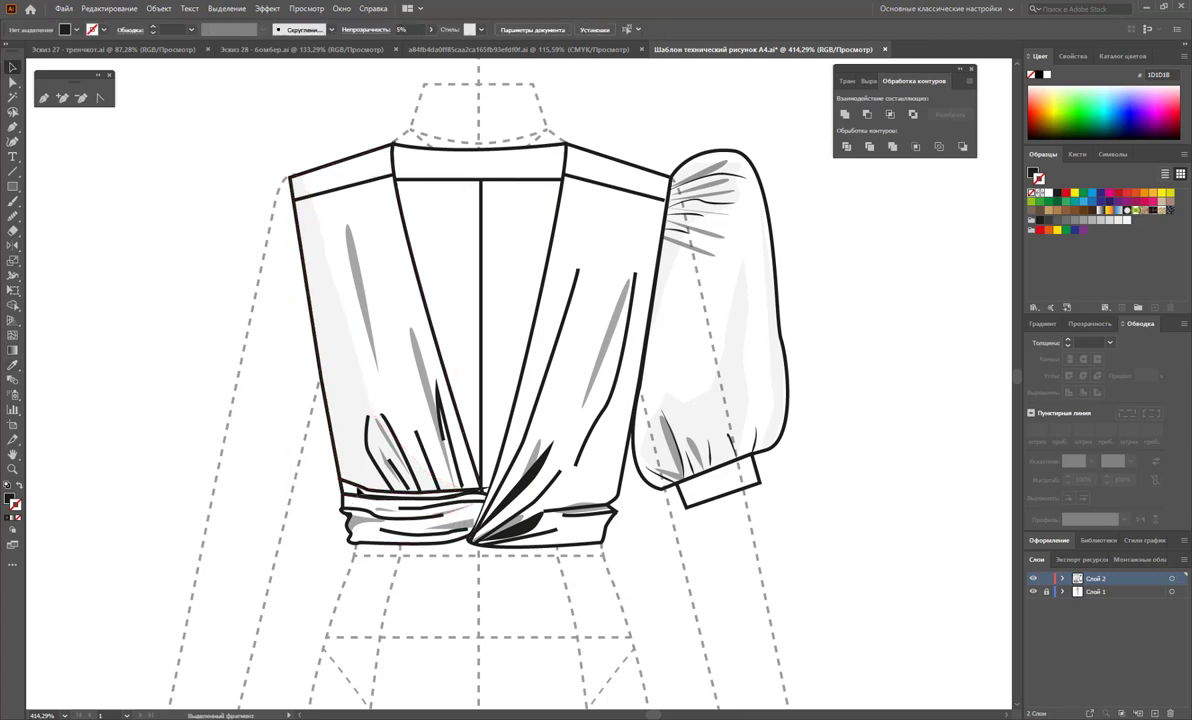
left_click(358, 490)
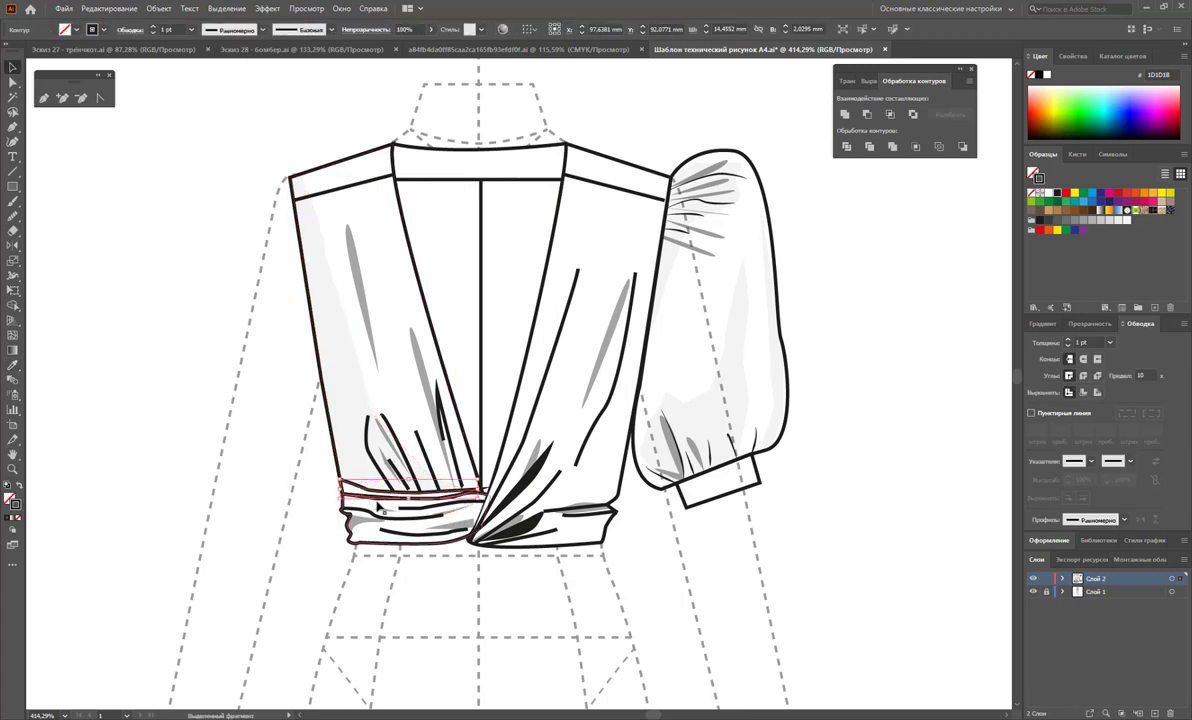
left_click(234, 518)
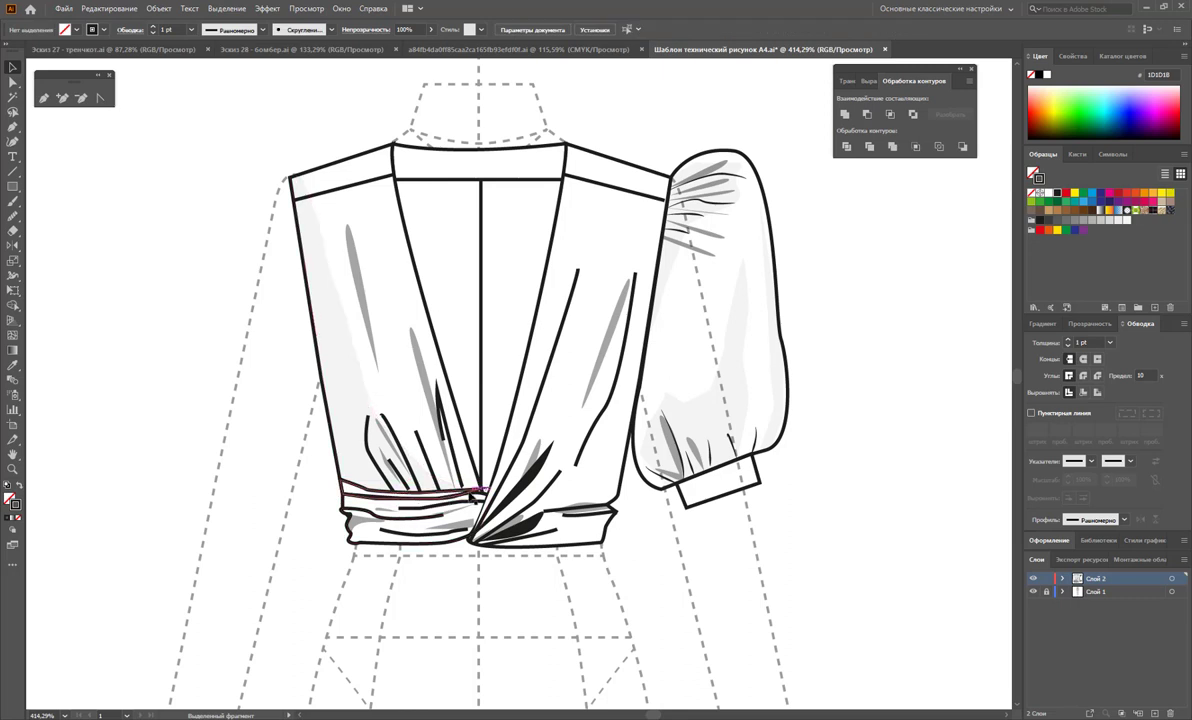
left_click(410, 490)
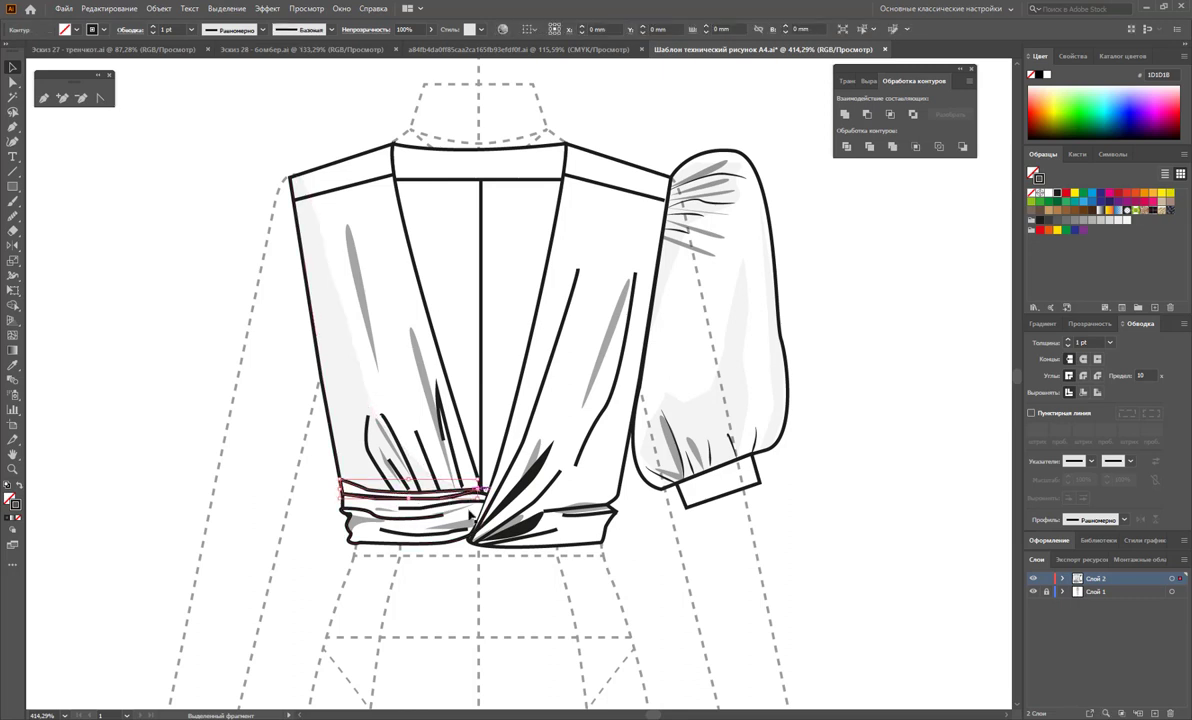
left_click(13, 365)
left_click(413, 376)
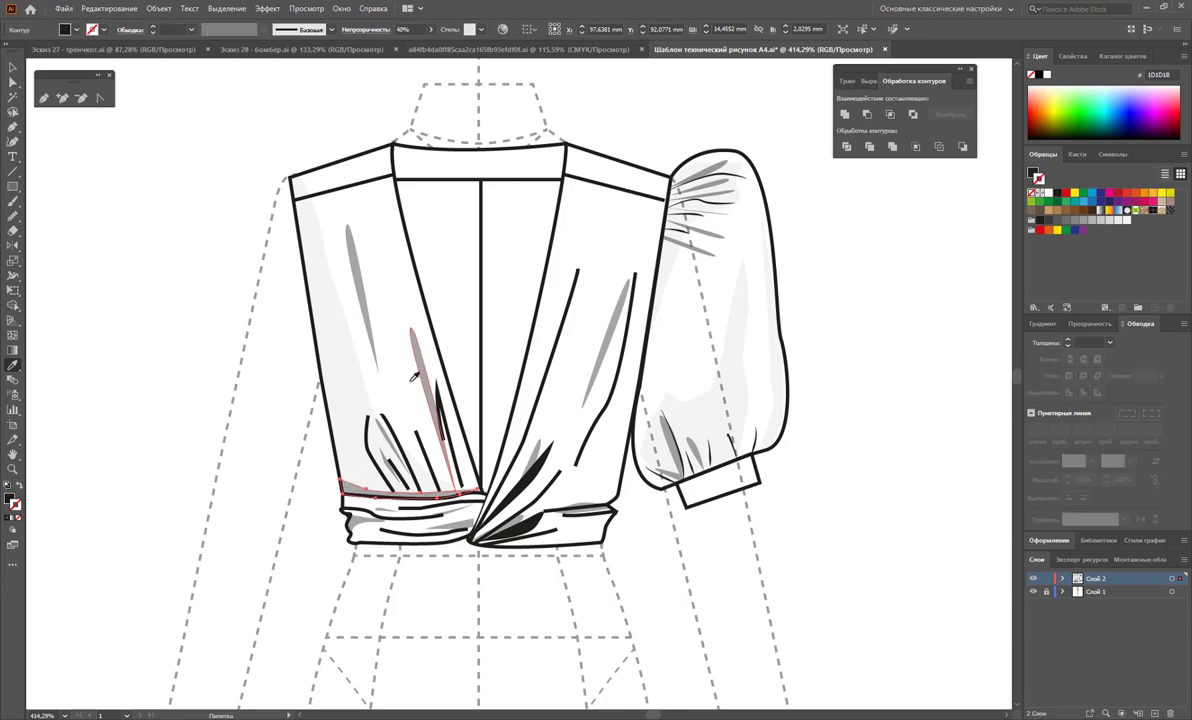
left_click(13, 66)
left_click(160, 282)
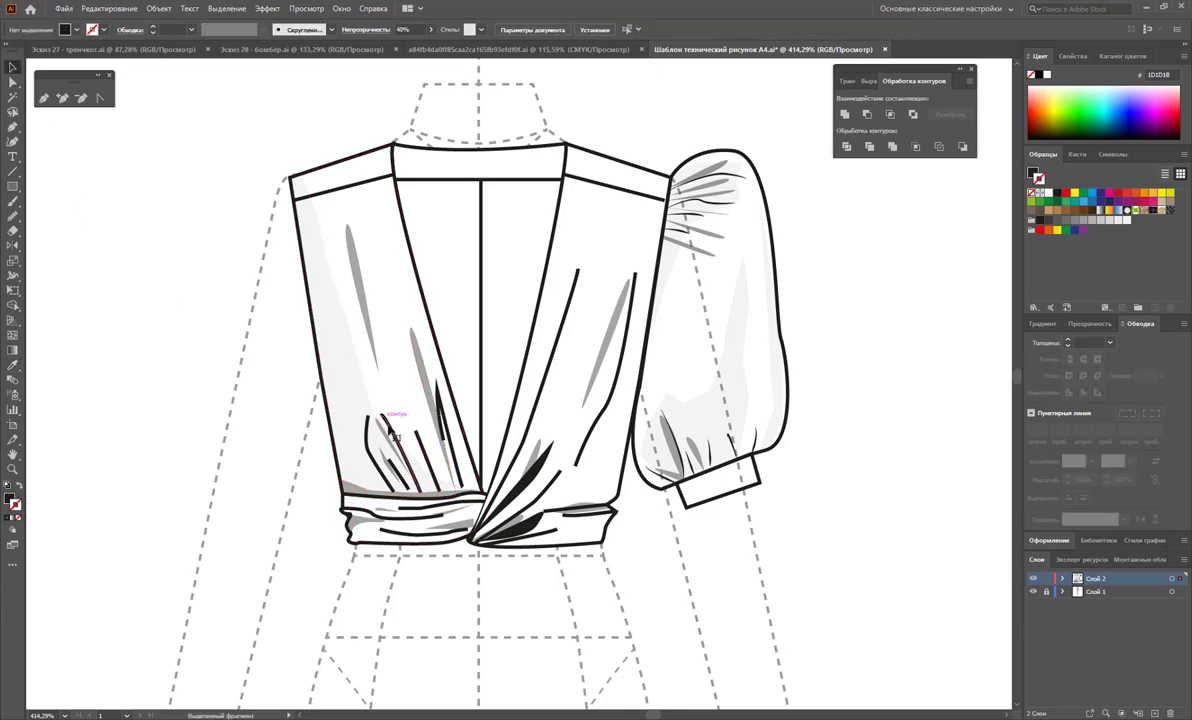
Reset default colours and select the drape fold strokes across both panels and the waistband.
key("d")
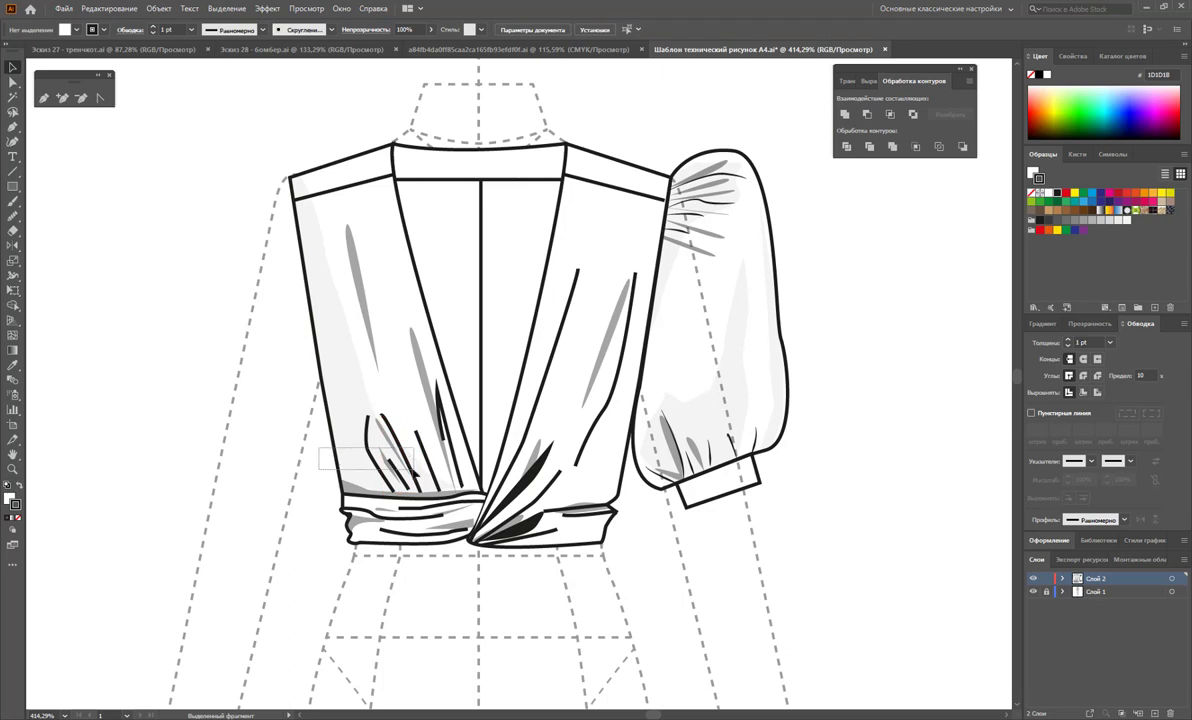
left_click(325, 470)
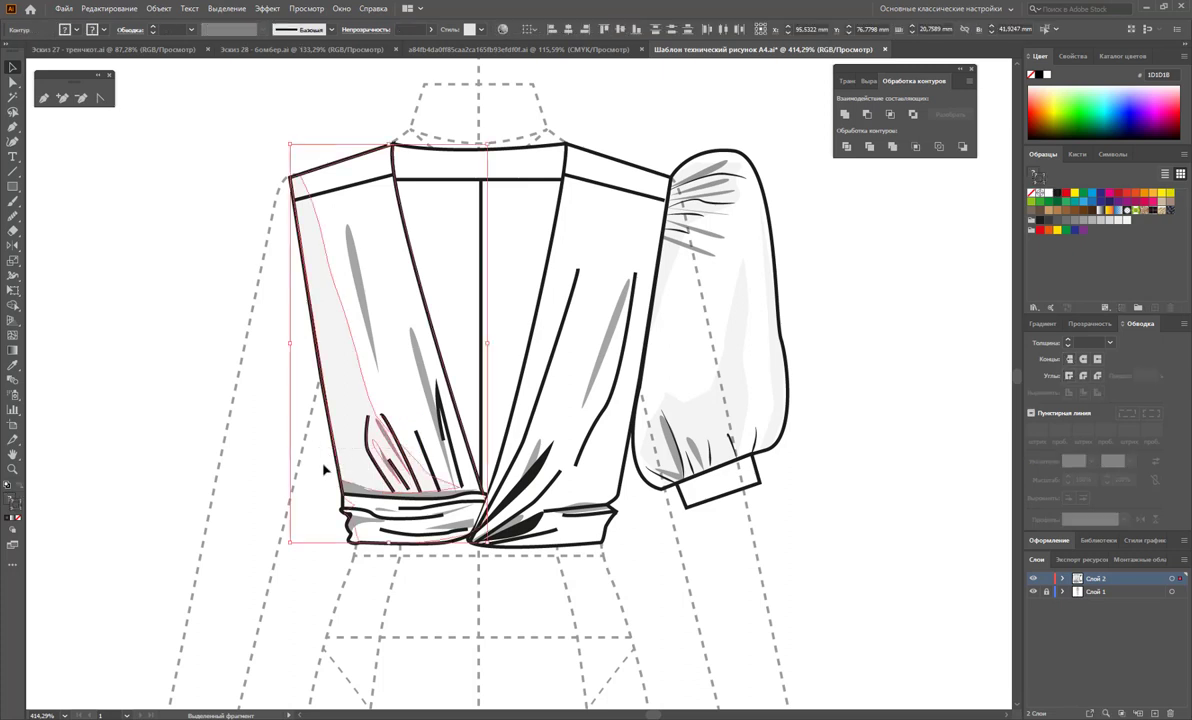
left_click(386, 462)
left_click(370, 412)
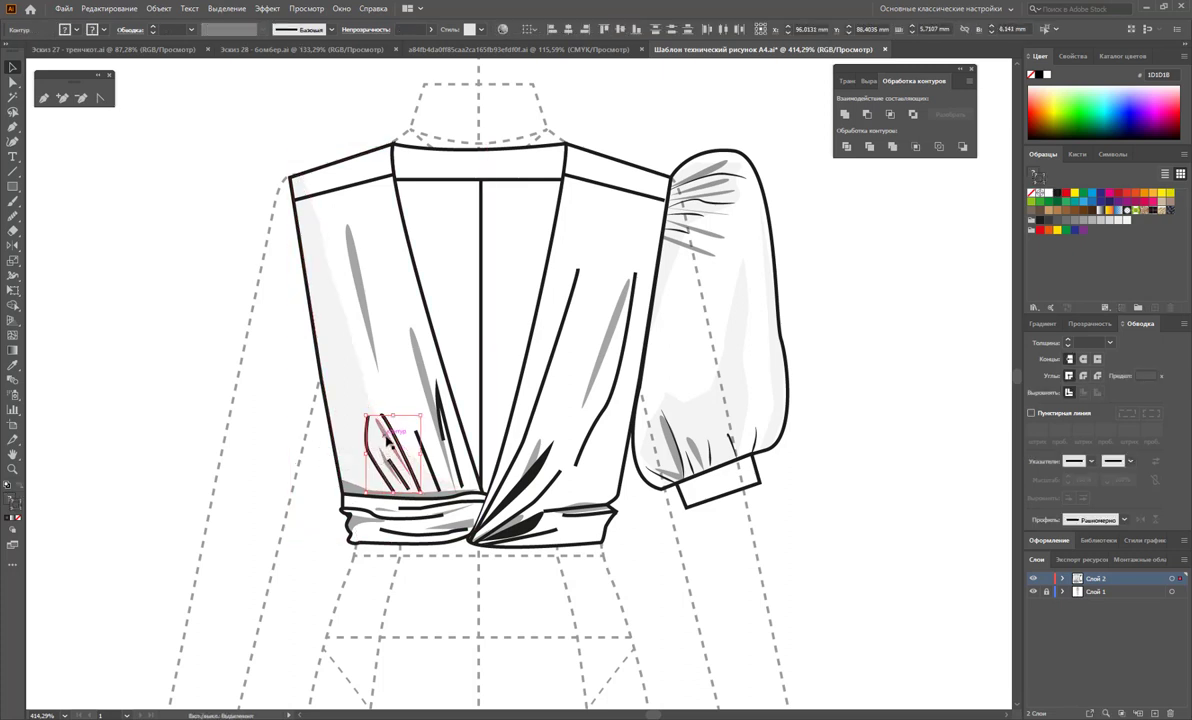
left_click(445, 463, "shift")
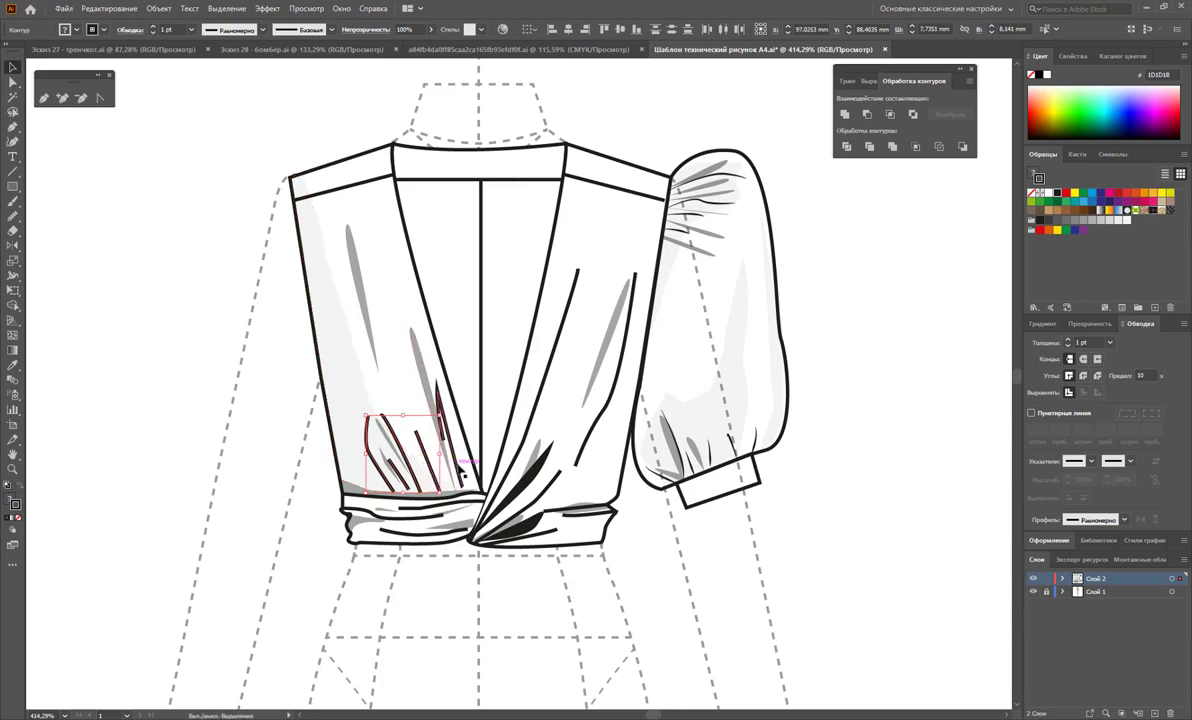
left_click(458, 463, "shift")
left_click(434, 520, "shift")
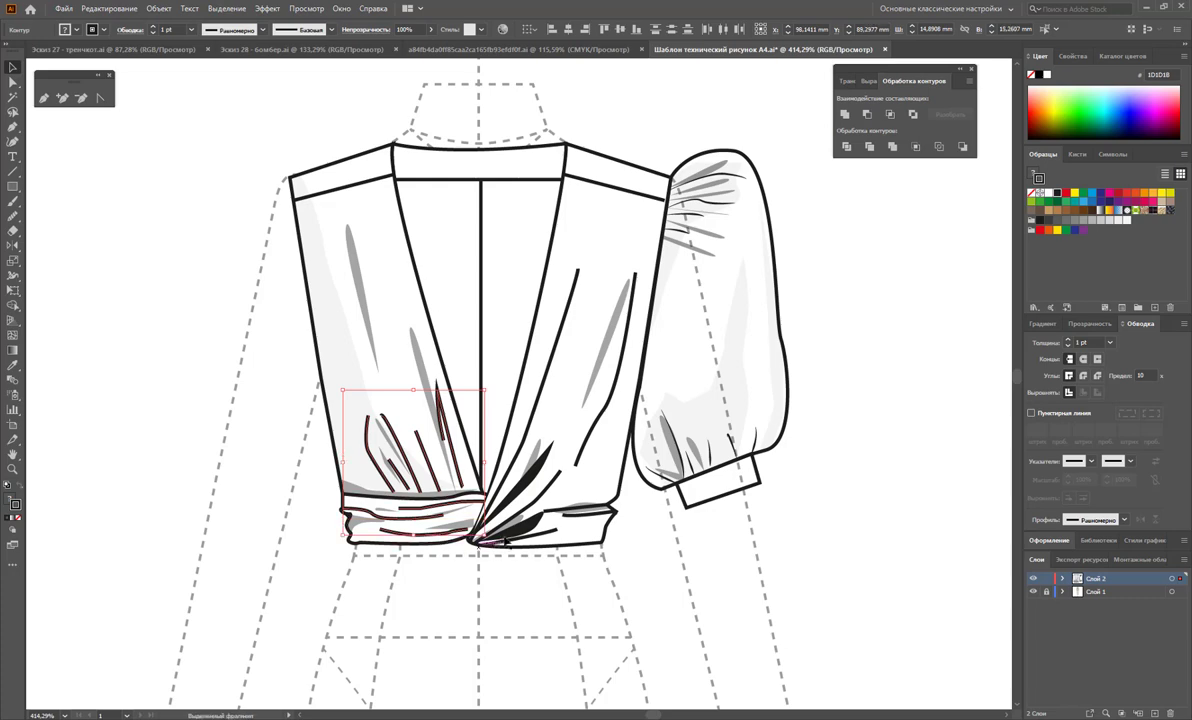
left_click(548, 474, "shift")
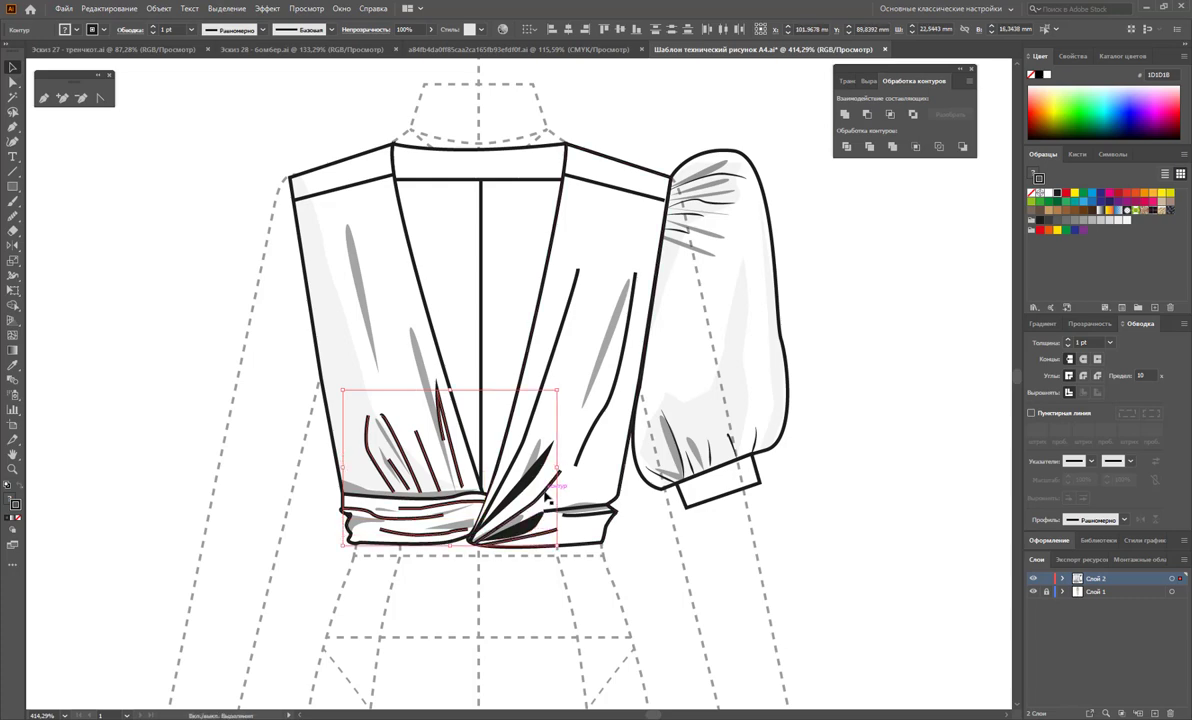
left_click(517, 470, "shift")
left_click(545, 432, "shift")
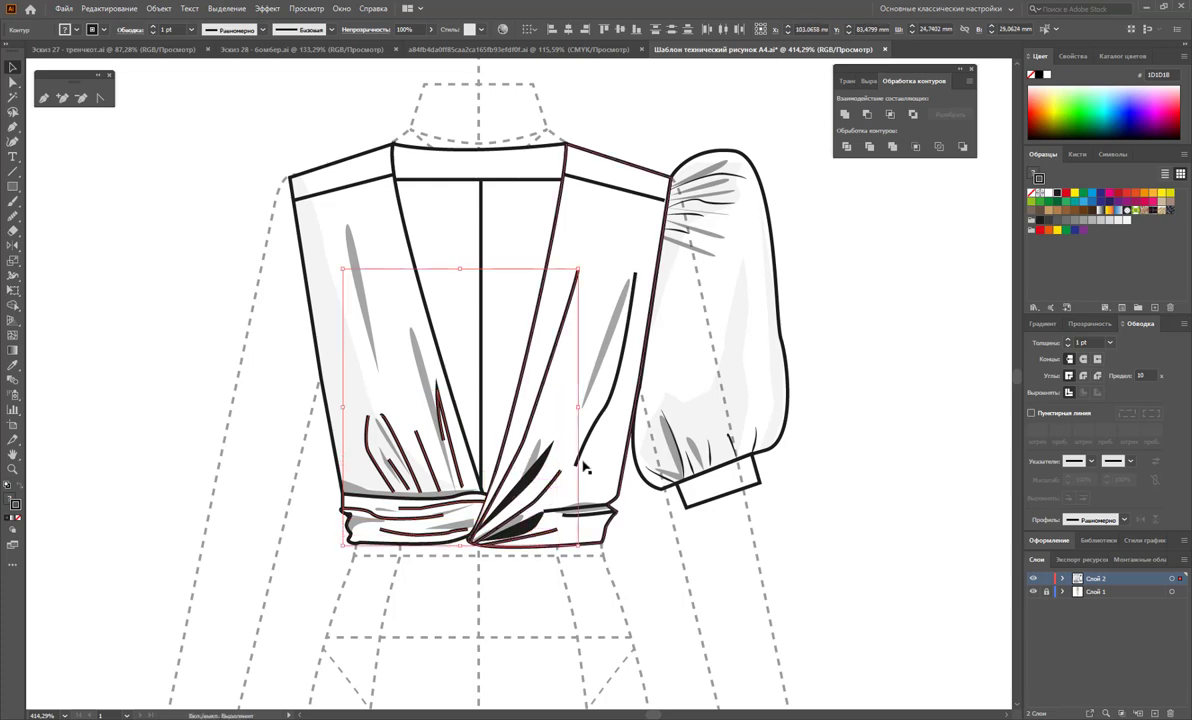
left_click(588, 472, "shift")
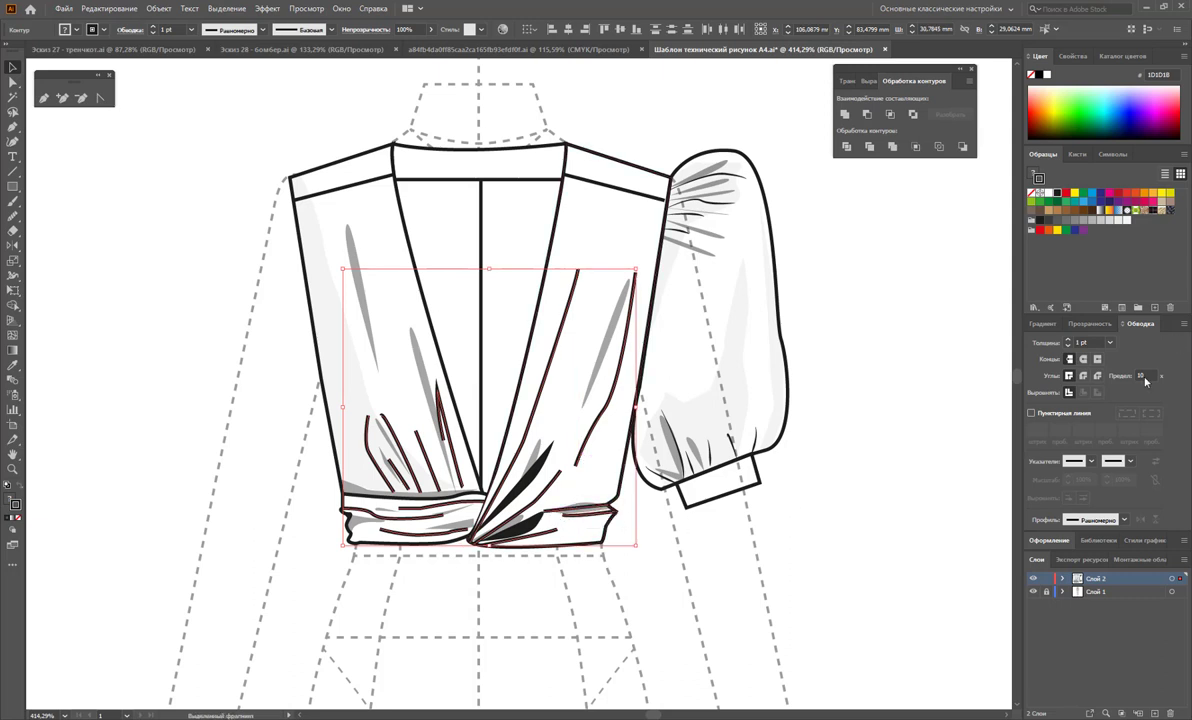
Set the selected fold strokes to 0.5 pt with a tapered width profile.
left_click(1110, 343)
left_click(1065, 357)
left_click(1124, 520)
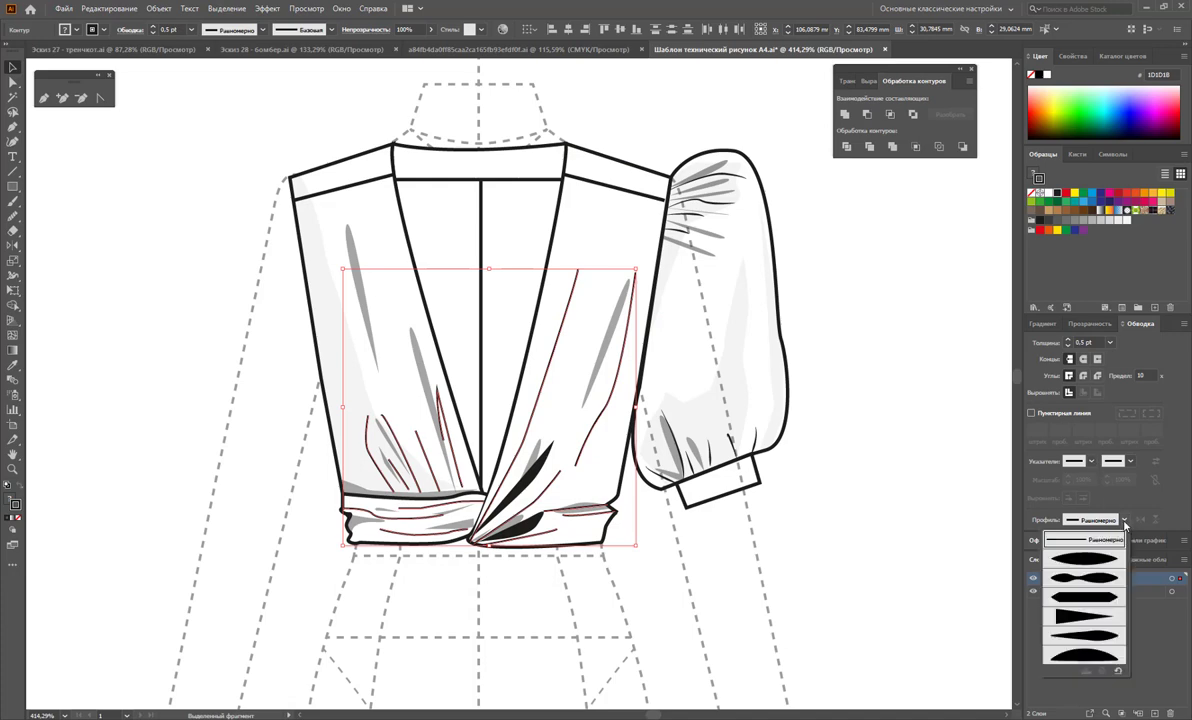
left_click(1061, 641)
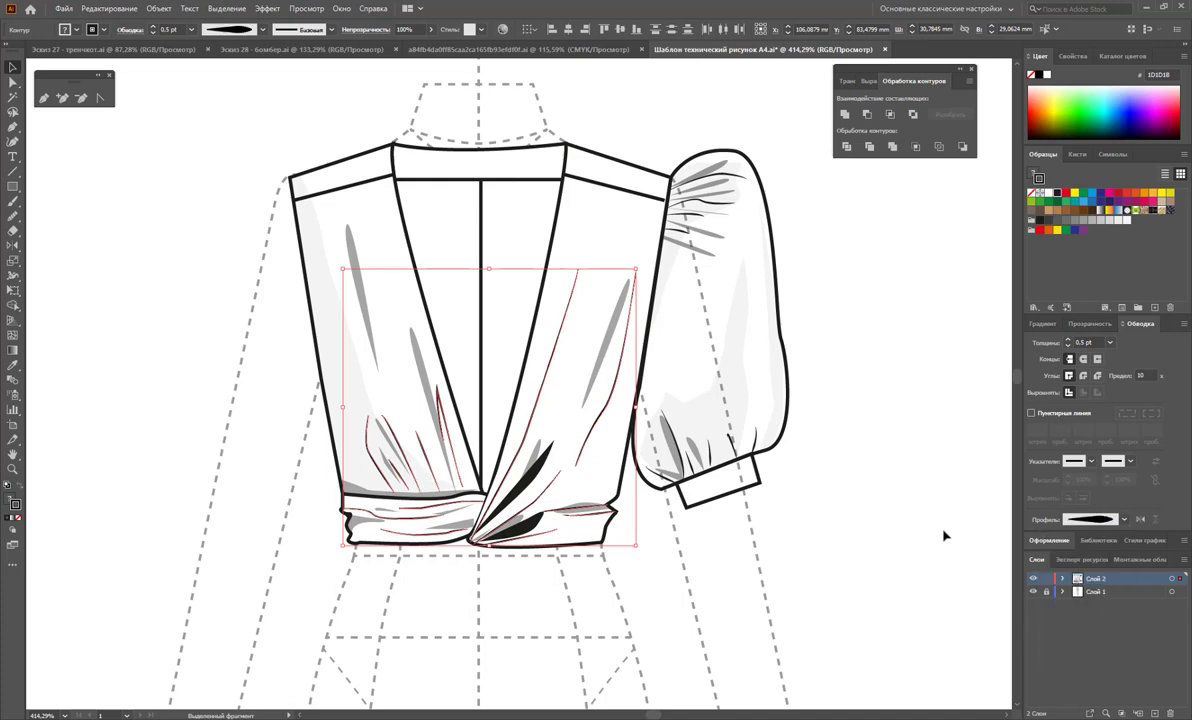
left_click(910, 521)
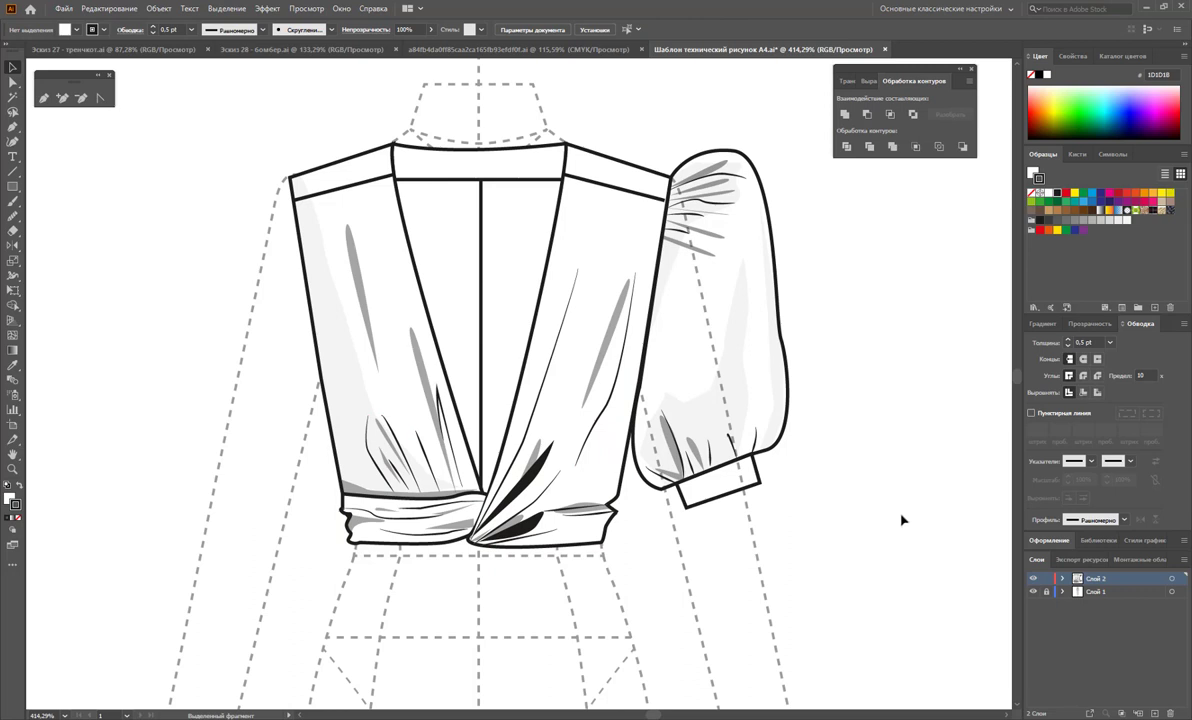
Turn the dark twist fold into an unfilled 0.5 pt tapered black stroke.
left_click(531, 490)
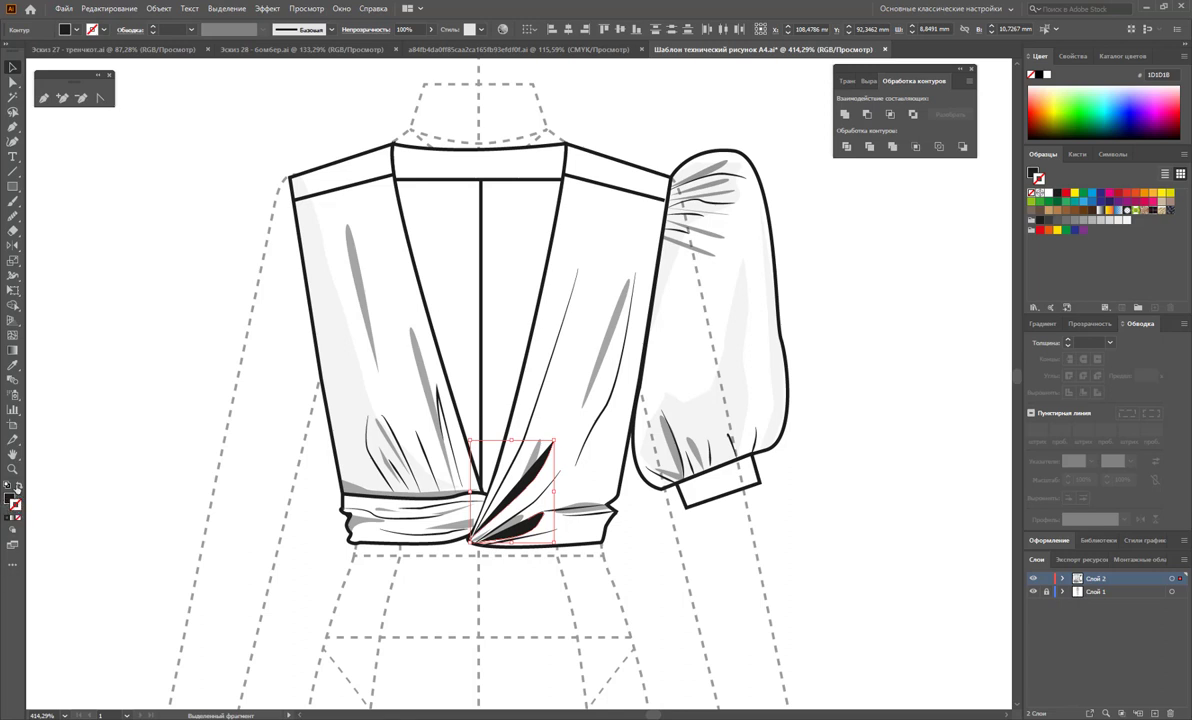
left_click(18, 486)
left_click(1109, 342)
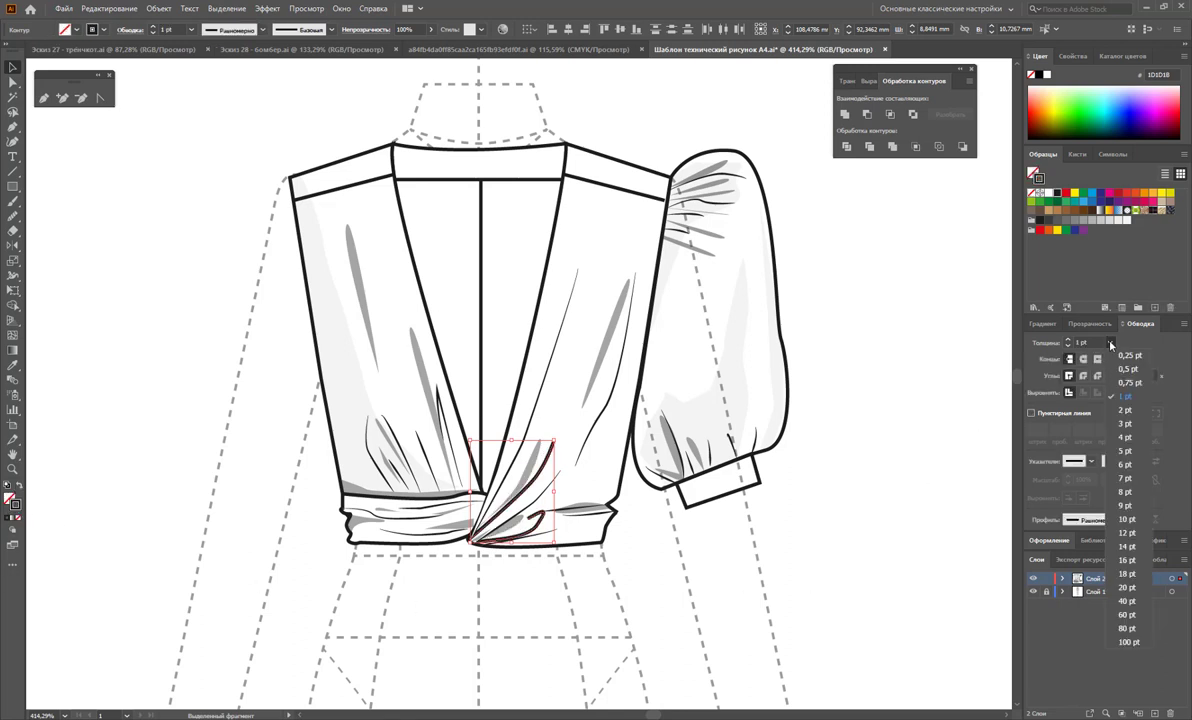
left_click(1092, 364)
left_click(1124, 520)
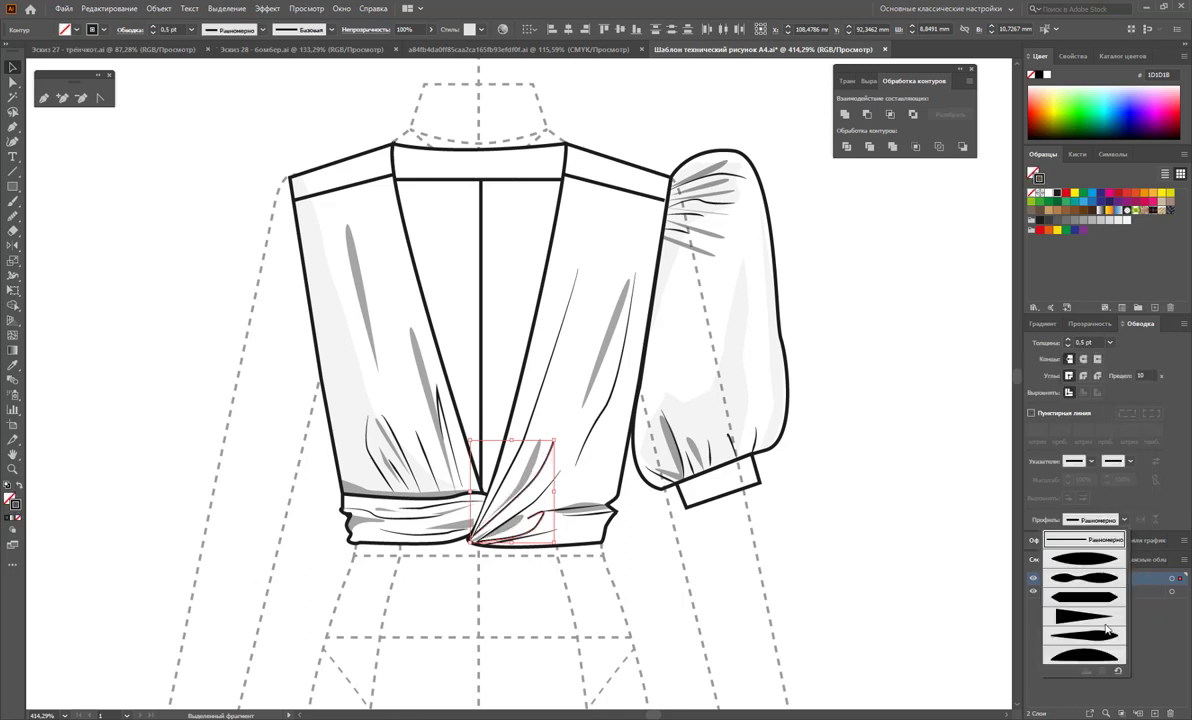
left_click(1079, 632)
left_click(860, 556)
key("z")
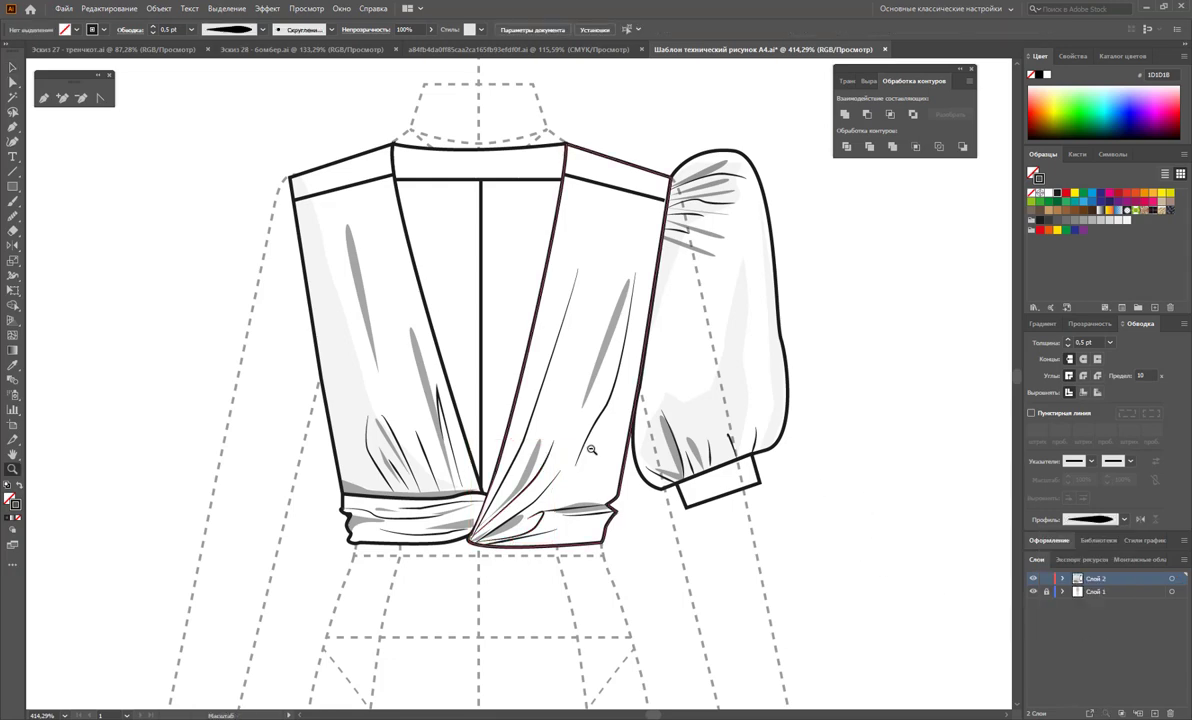
left_click(638, 494, "alt")
left_click(401, 373, "alt")
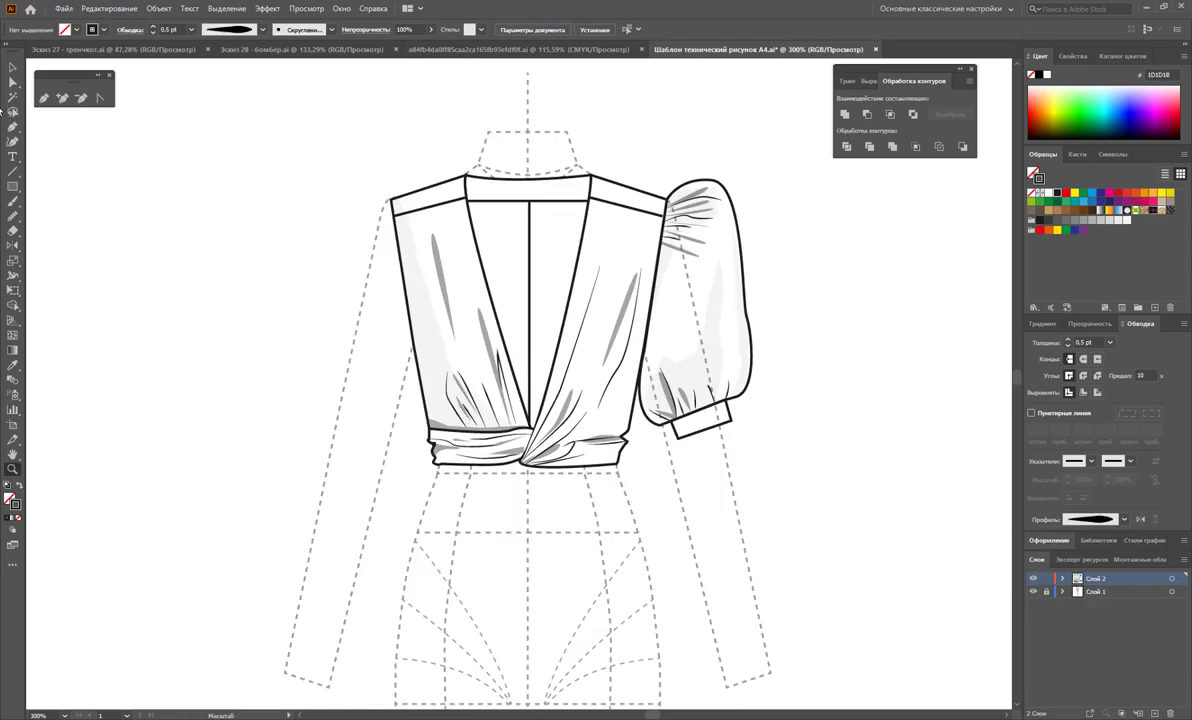
Give the V-neck opening between the front panels a light grey fill as the inner back.
left_click(13, 82)
left_click_drag(532, 152, 500, 250)
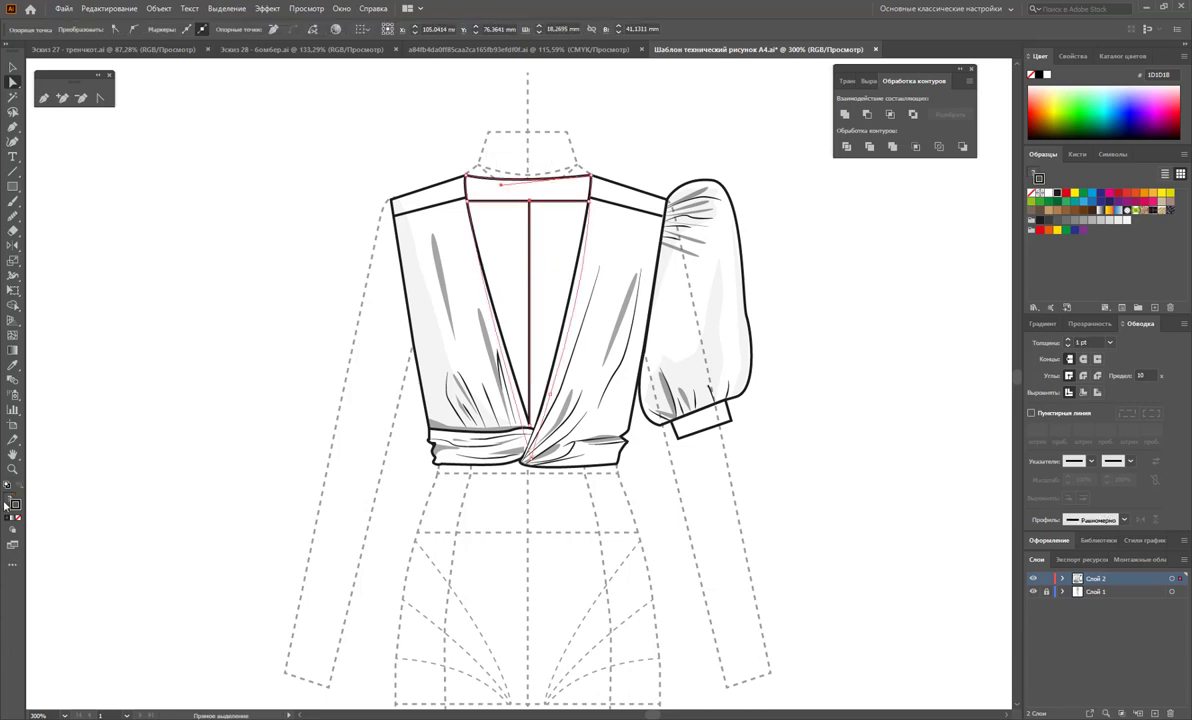
left_click(1107, 221)
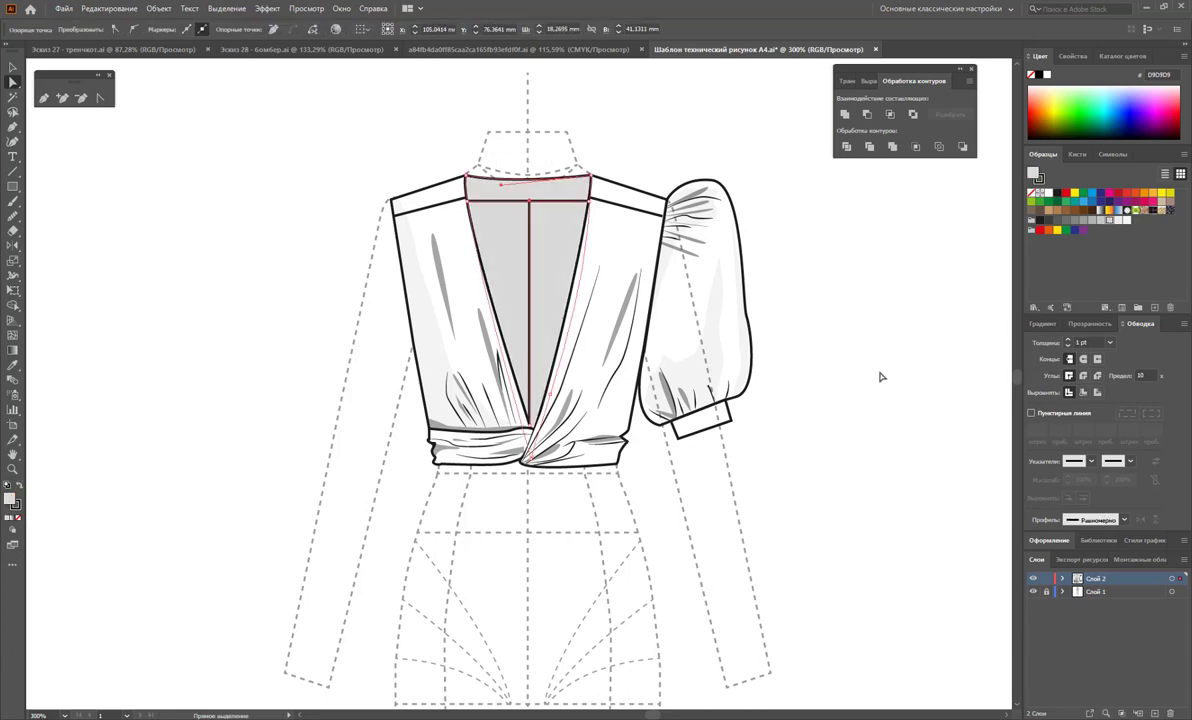
left_click(785, 226)
left_click_drag(780, 157, 665, 459)
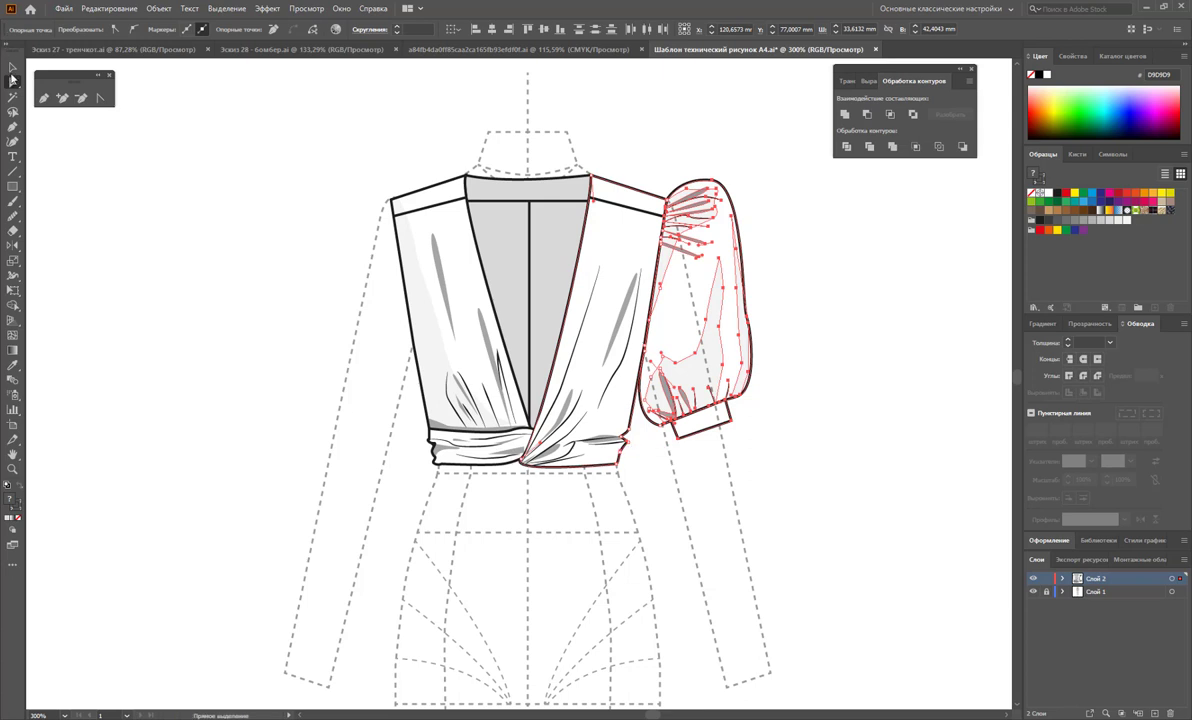
Select the right puff sleeve and make a first attempt at reflecting it across the centre.
key("v")
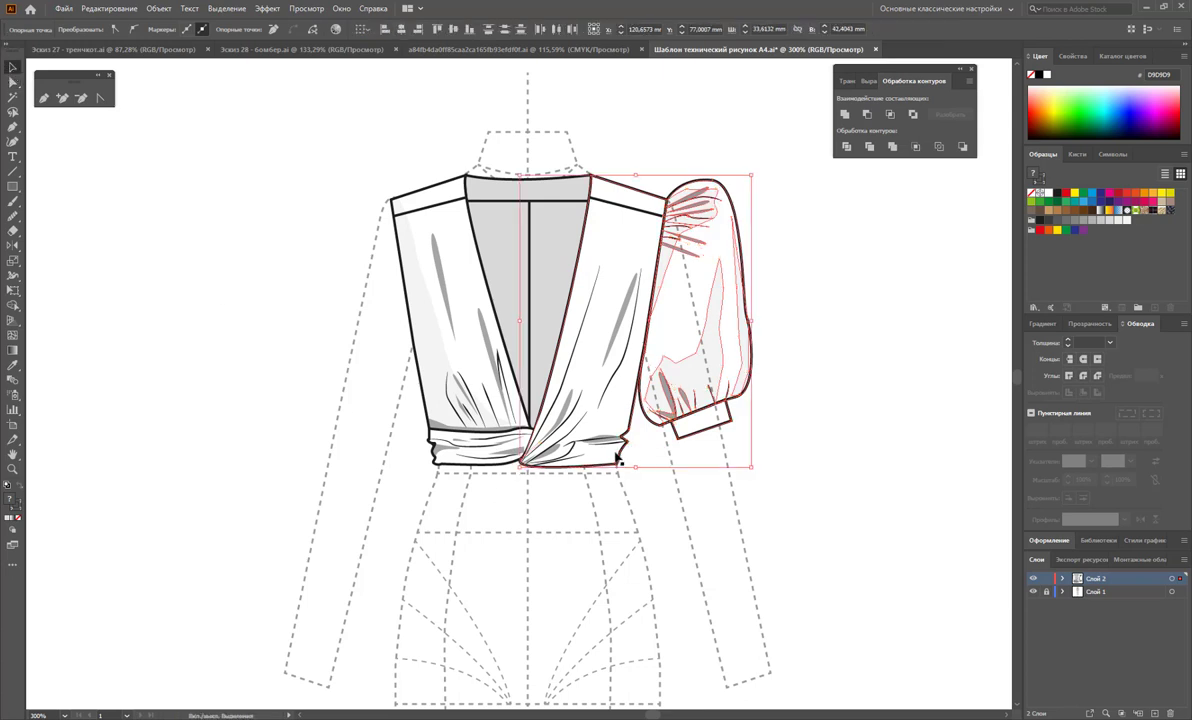
left_click(620, 458, "shift")
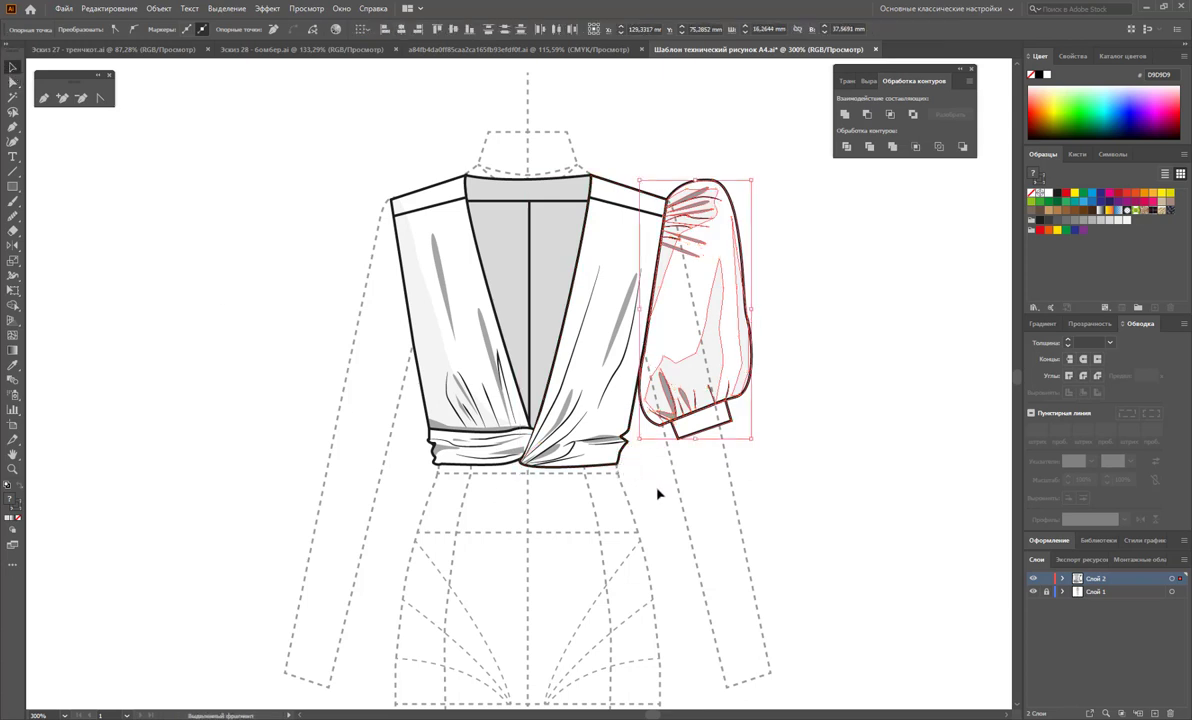
key("o")
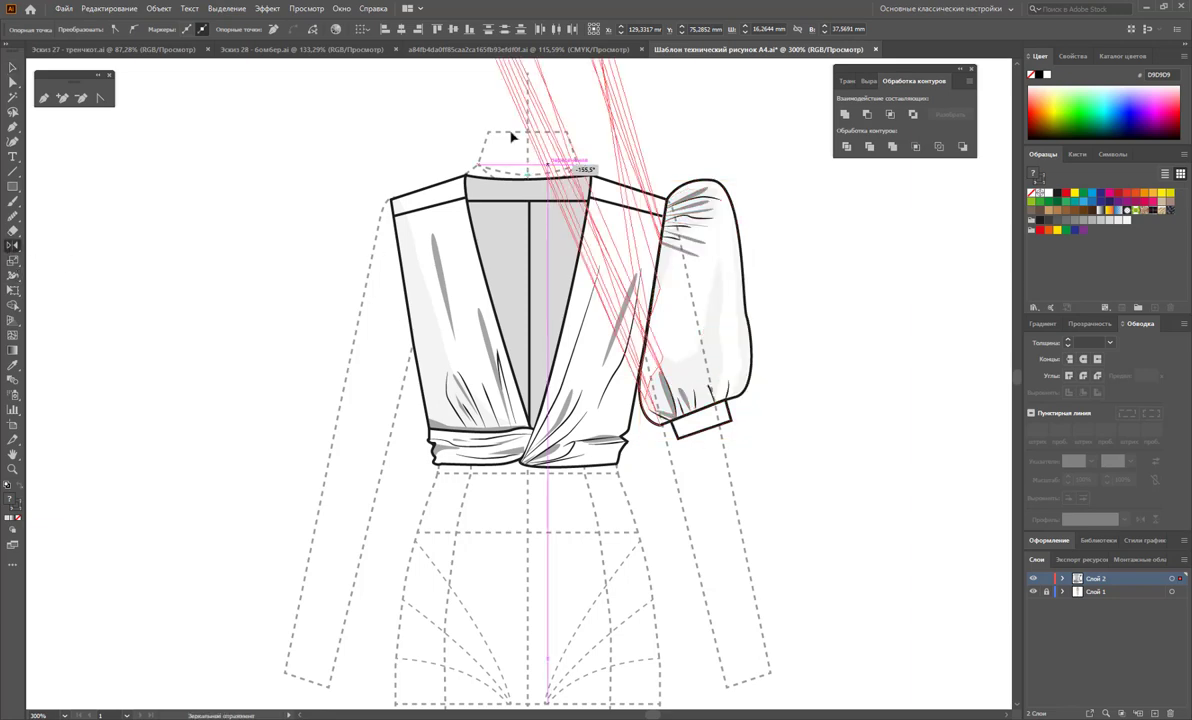
left_click_drag(528, 171, 808, 273)
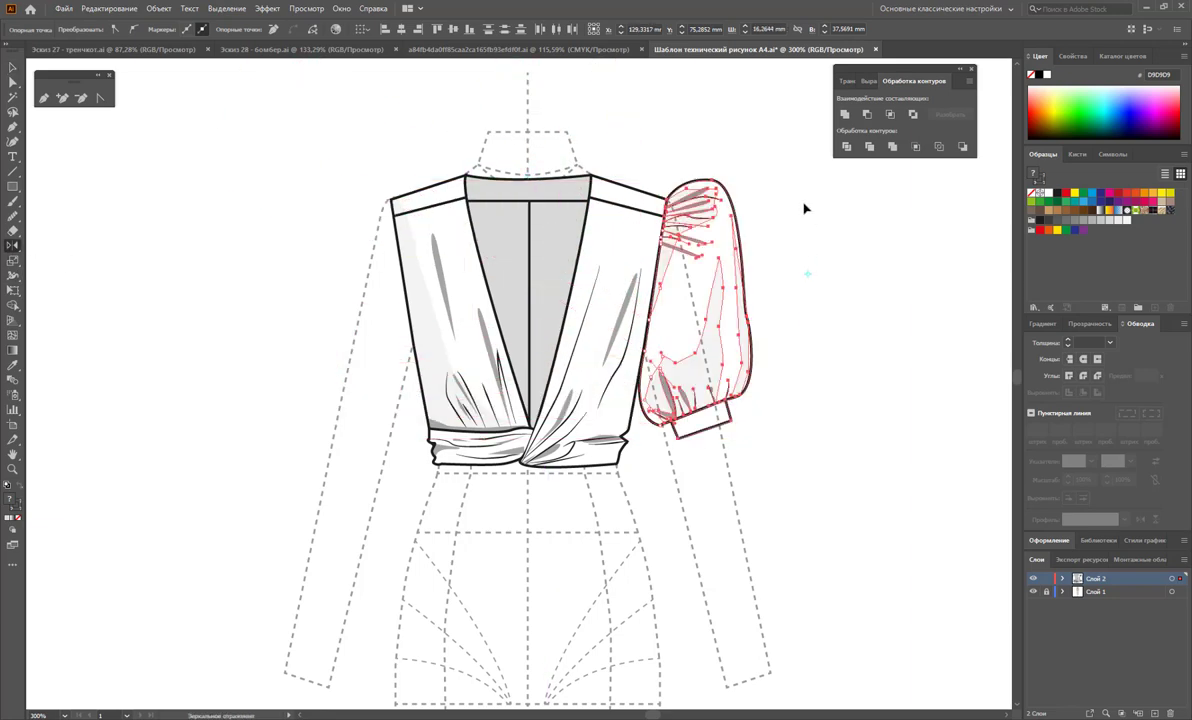
left_click_drag(779, 157, 223, 106)
Reselect only the sleeve and Alt-drag a reflected copy onto the left shoulder.
left_click(13, 68)
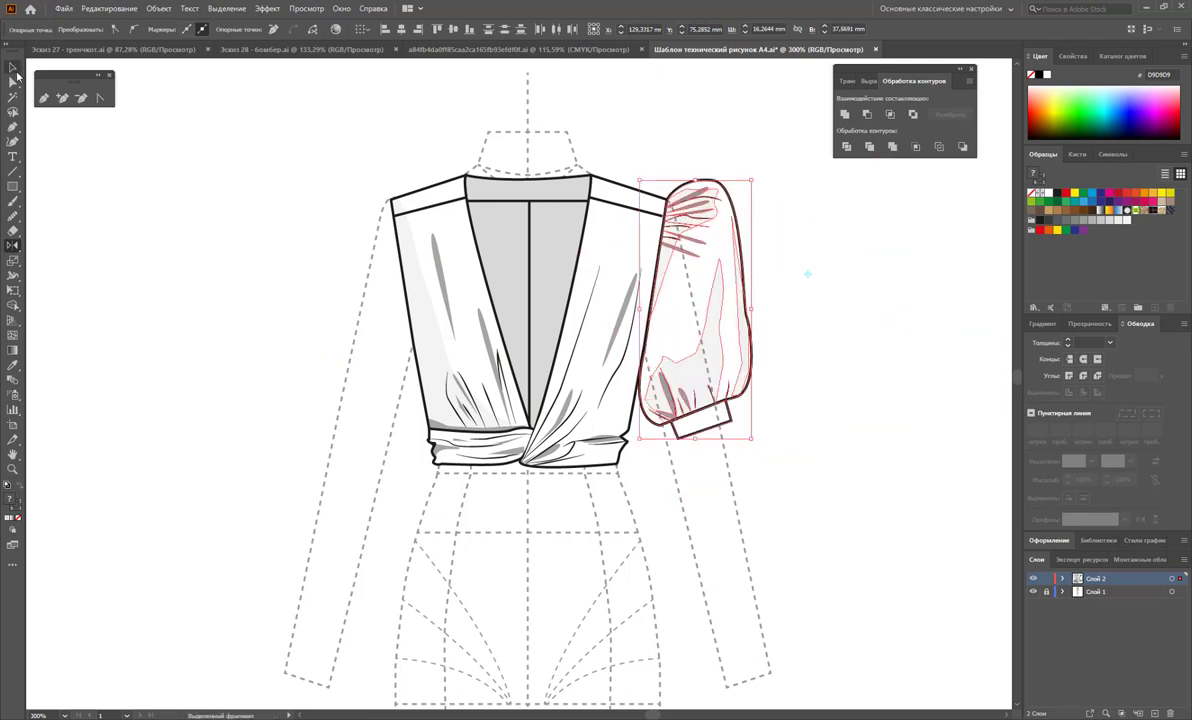
left_click_drag(778, 126, 651, 466)
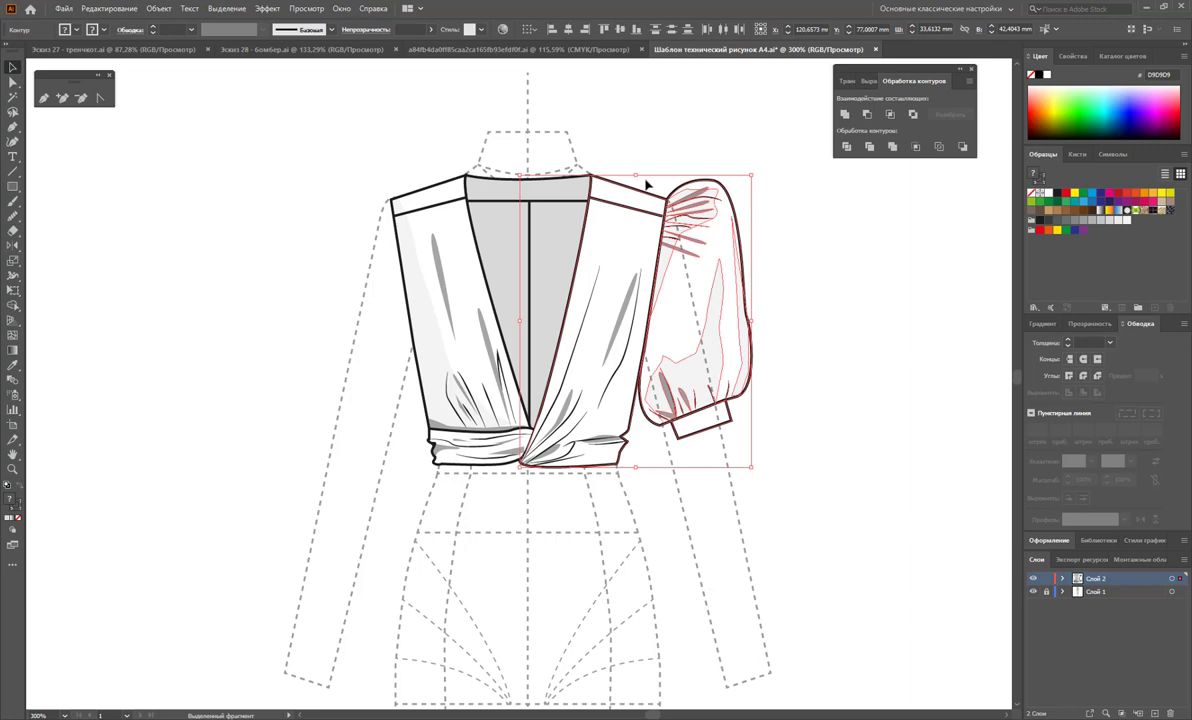
left_click(627, 228, "shift")
left_click(14, 247)
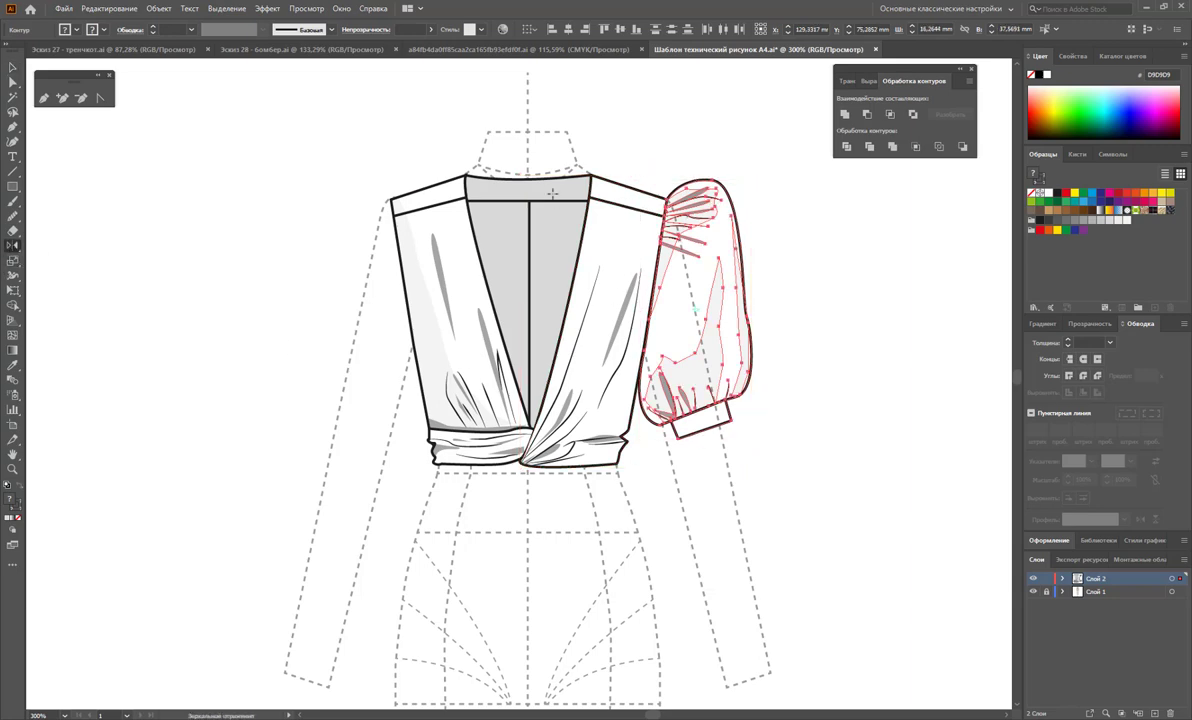
left_click_drag(729, 288, 354, 293)
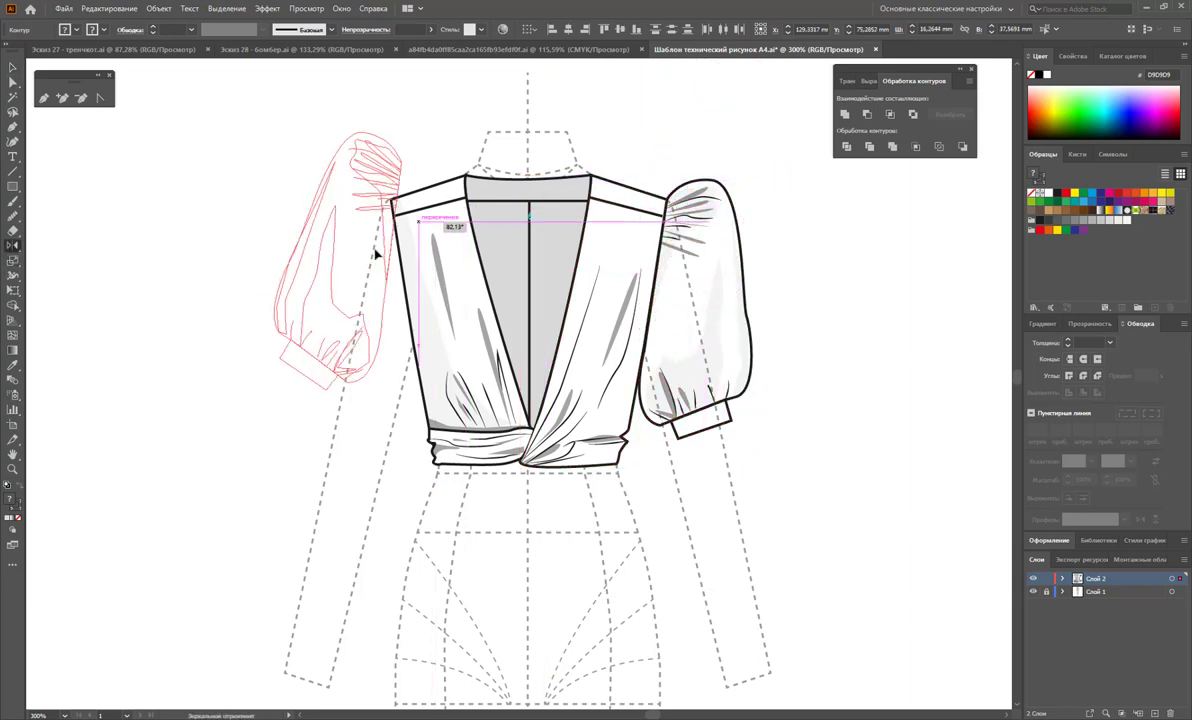
Fill both sleeves and their cuffs with white to hide the dashed guides.
left_click(13, 67)
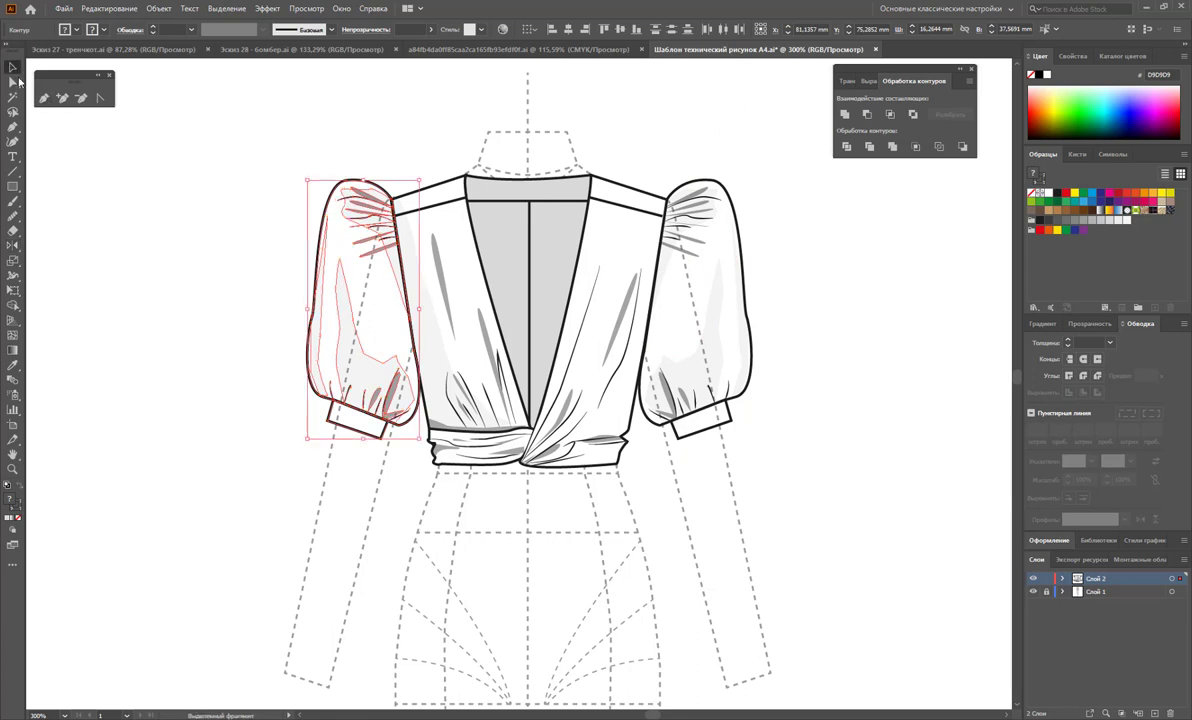
left_click(285, 229)
left_click(333, 212)
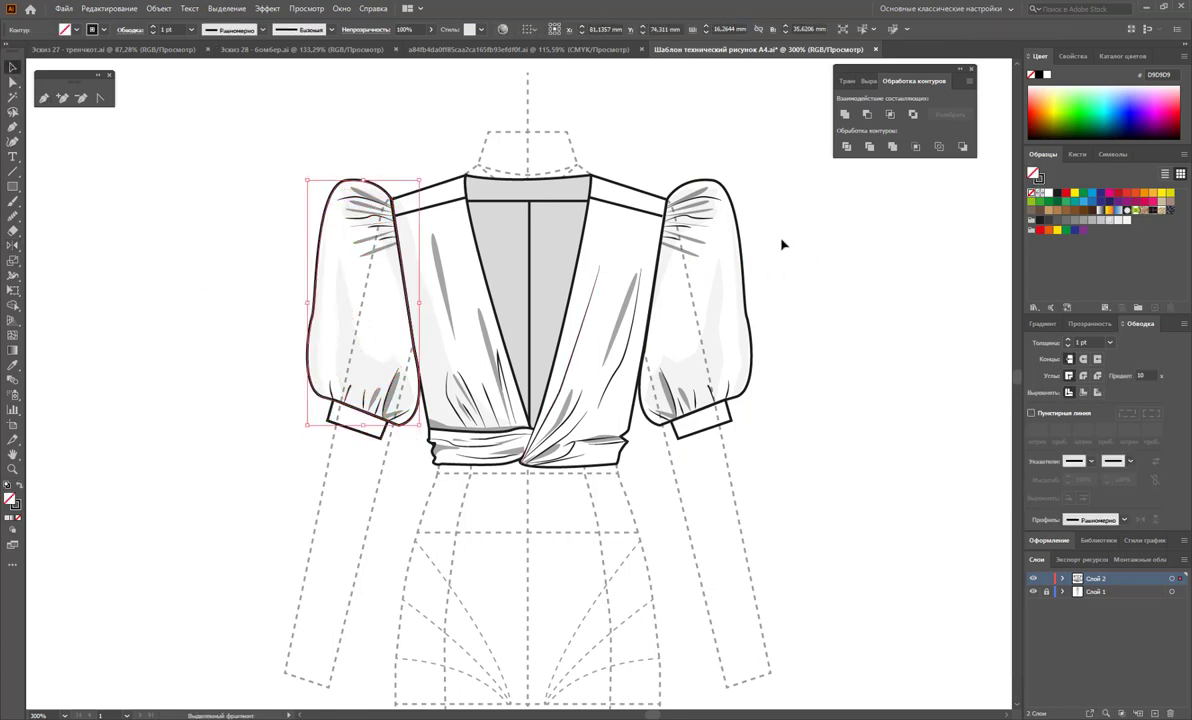
left_click(690, 205, "shift")
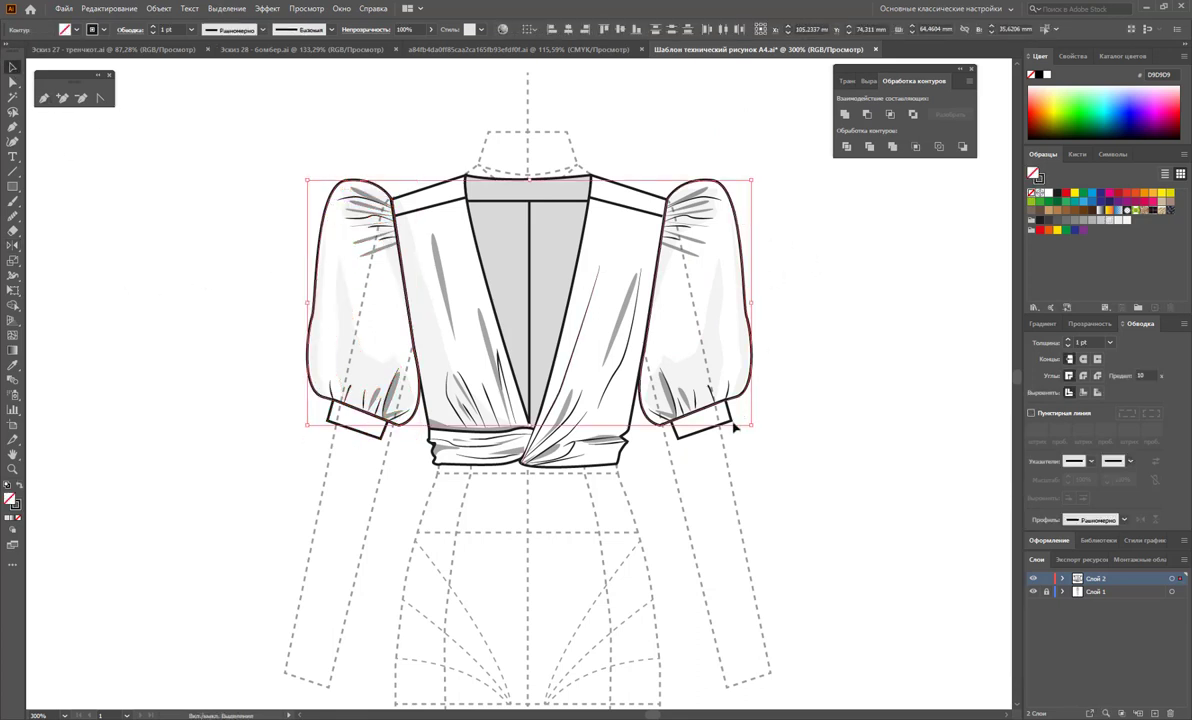
left_click(729, 425, "shift")
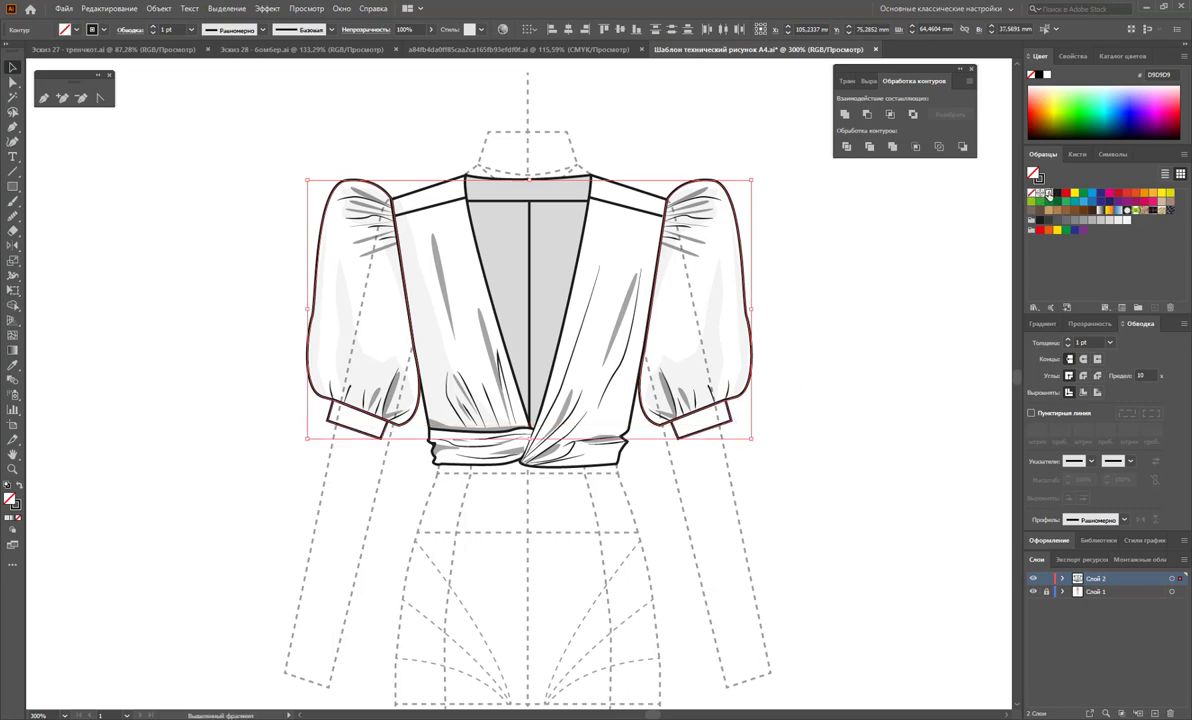
left_click(1048, 193)
left_click(878, 346)
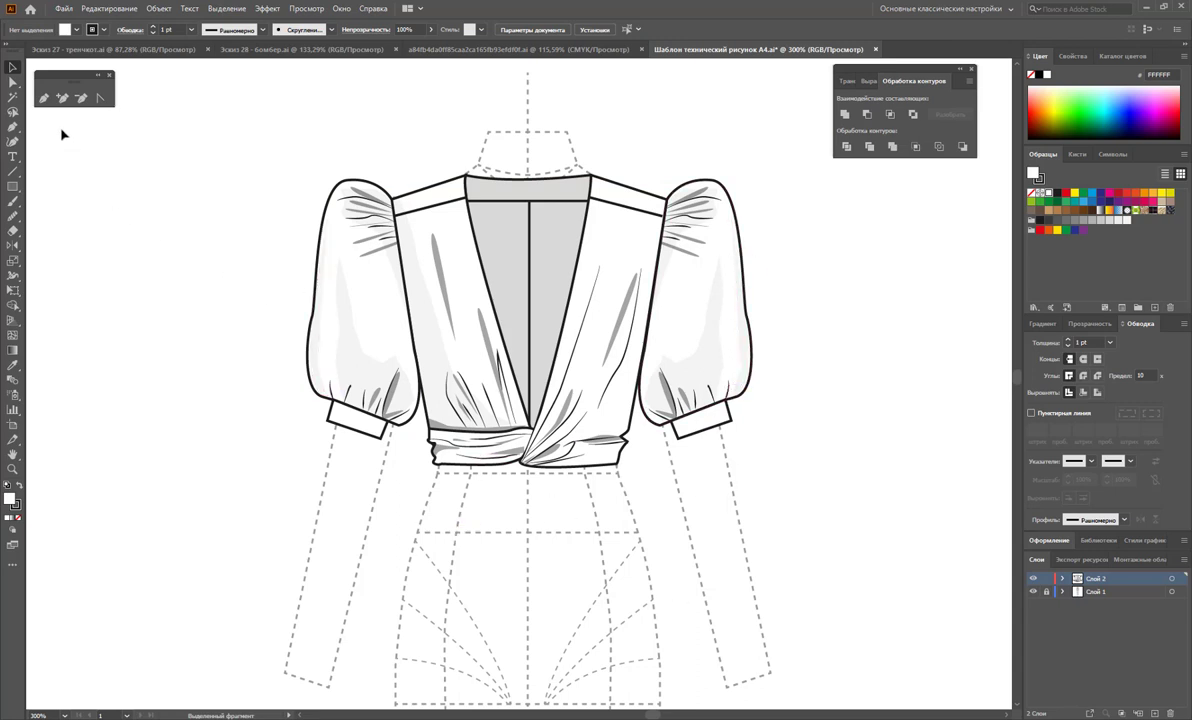
Draw a thin, tapered gather line on the right shoulder with the Pencil.
left_click(43, 97)
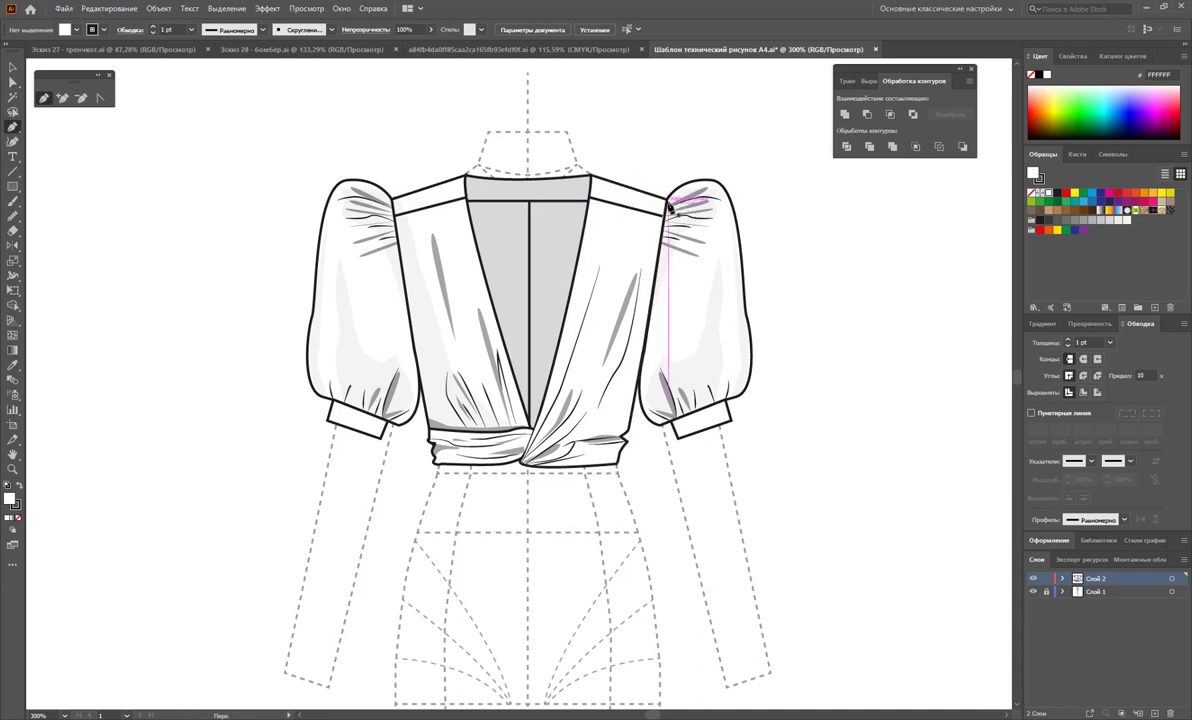
mouse_move(697, 190)
left_mouse_down()
mouse_move(672, 206)
mouse_move(680, 232)
mouse_move(662, 243)
left_mouse_up()
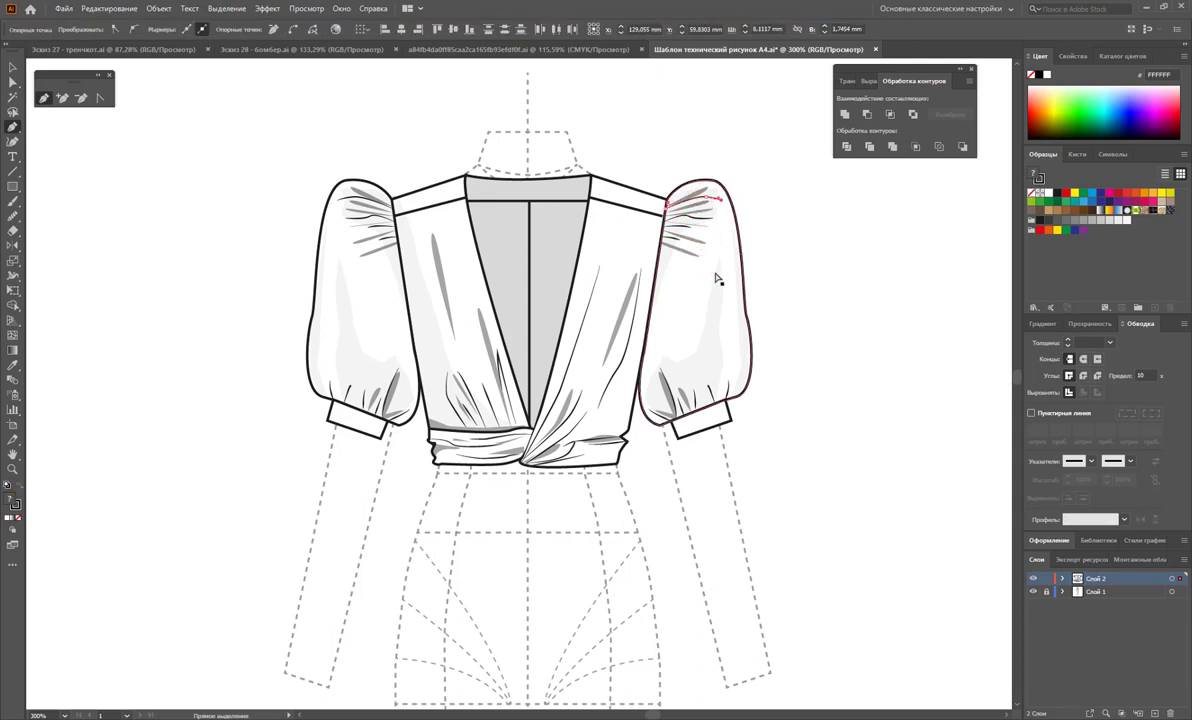
key("p")
key("Escape")
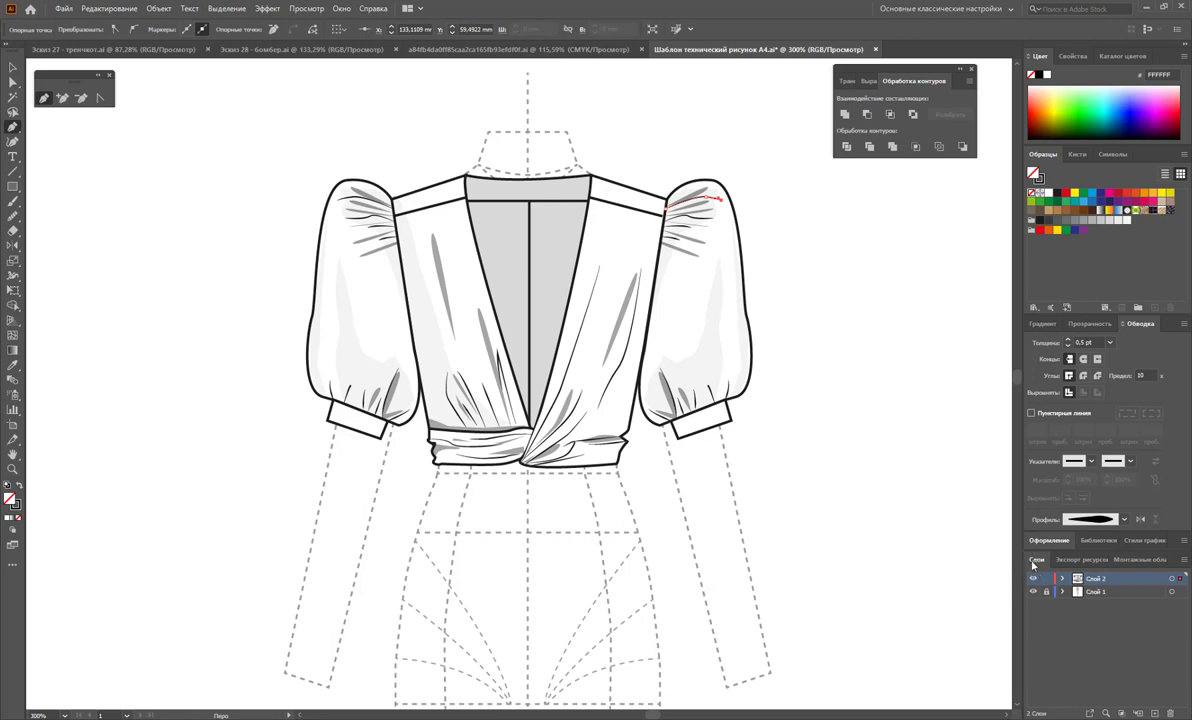
On a new layer above the locked garment, draw a zigzag gather path on the right shoulder.
left_click(1046, 578)
key("ctrl+l")
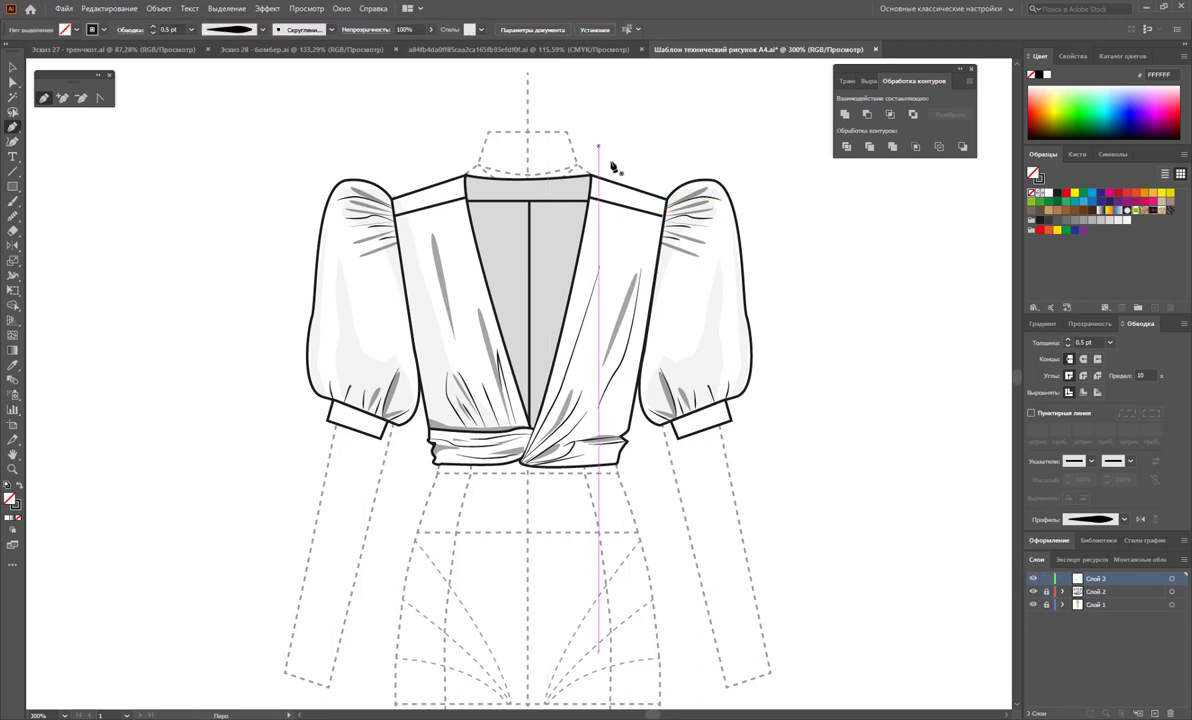
left_click(706, 188)
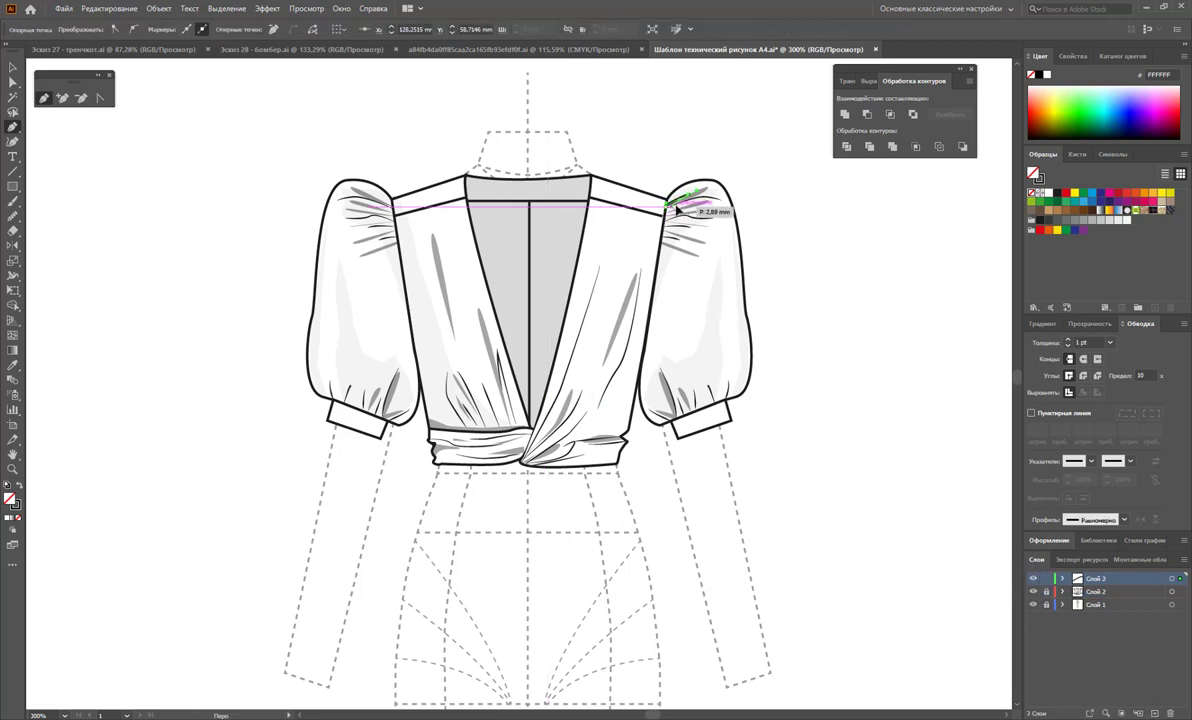
left_click(670, 206)
left_click(697, 213)
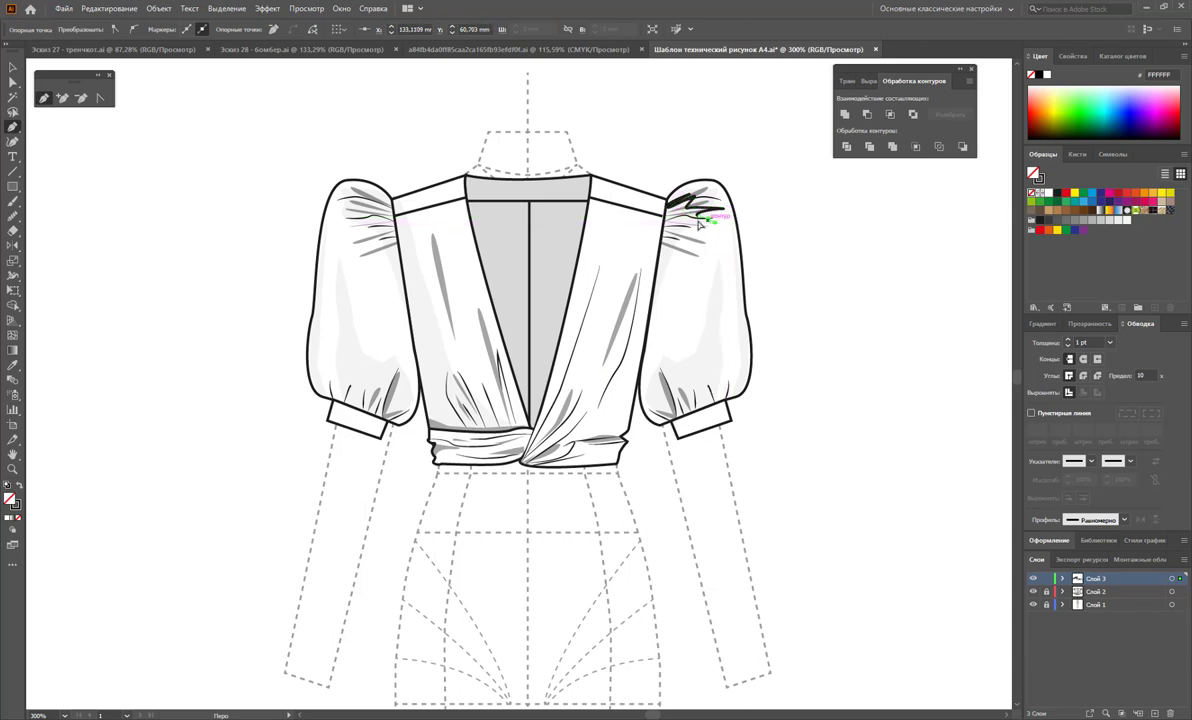
left_click(670, 226)
left_click(668, 250)
left_click(657, 287)
left_click(688, 262)
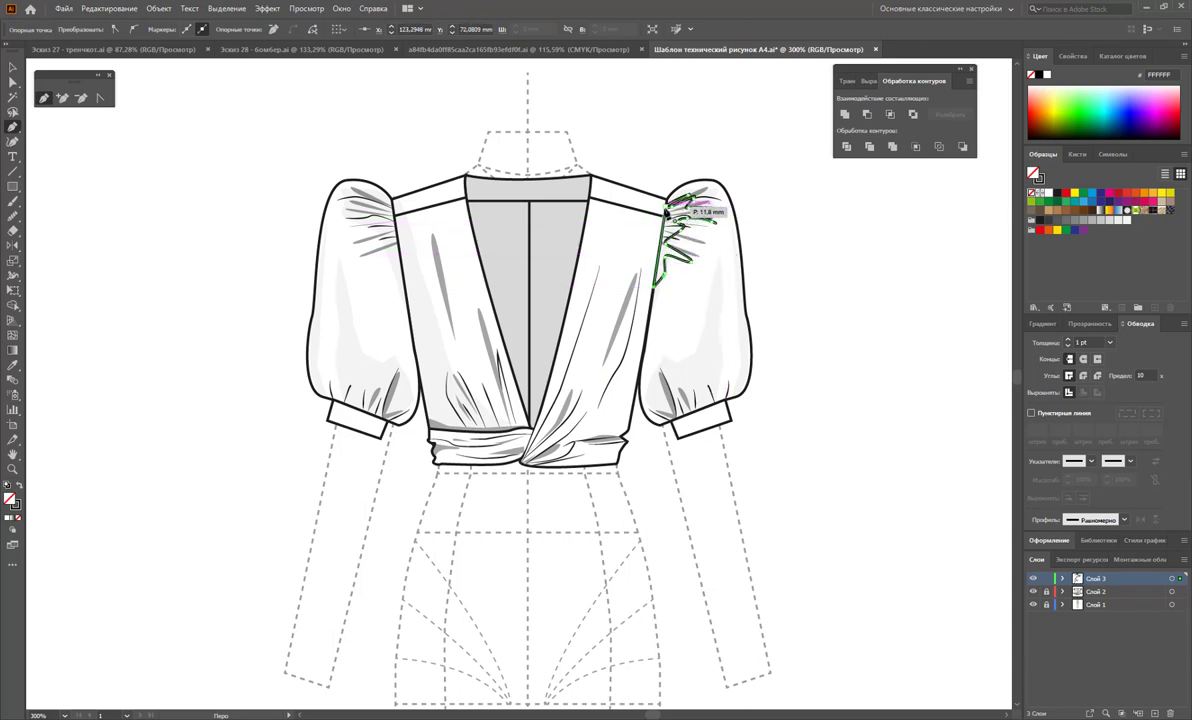
left_click(697, 230)
left_click(668, 206)
Draw a closed zigzag gather shape on the left shoulder.
left_click(360, 181)
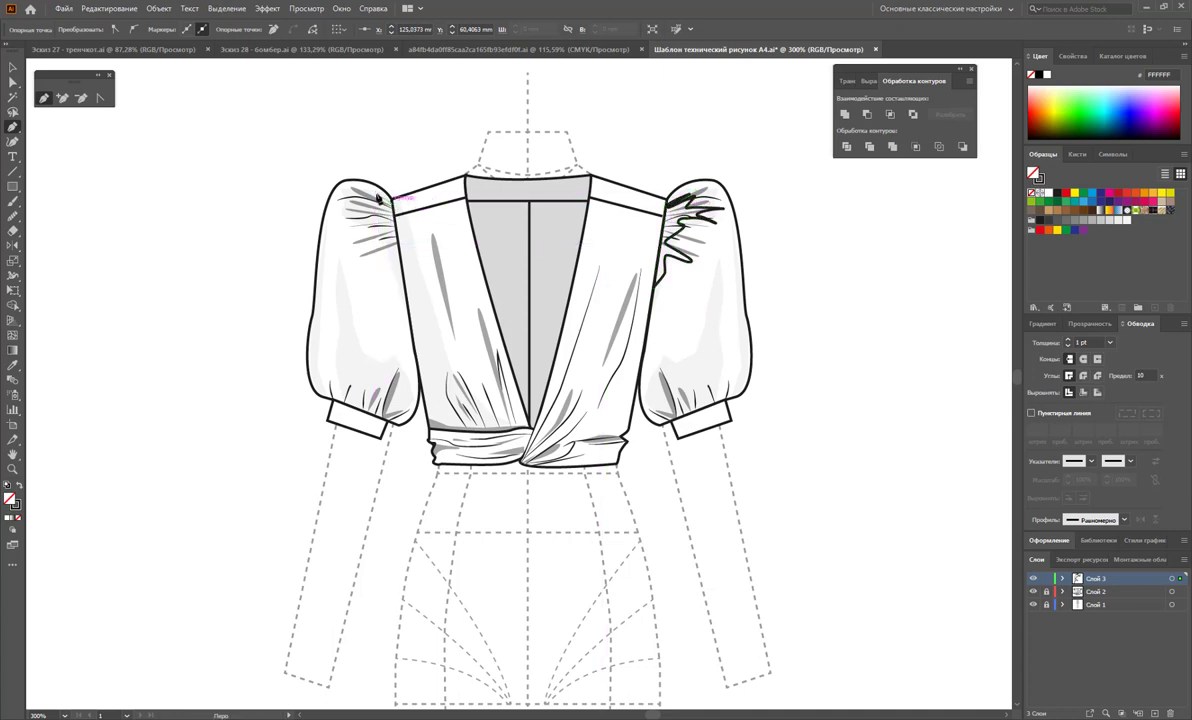
left_click(392, 204)
left_click(347, 188)
left_click(386, 199)
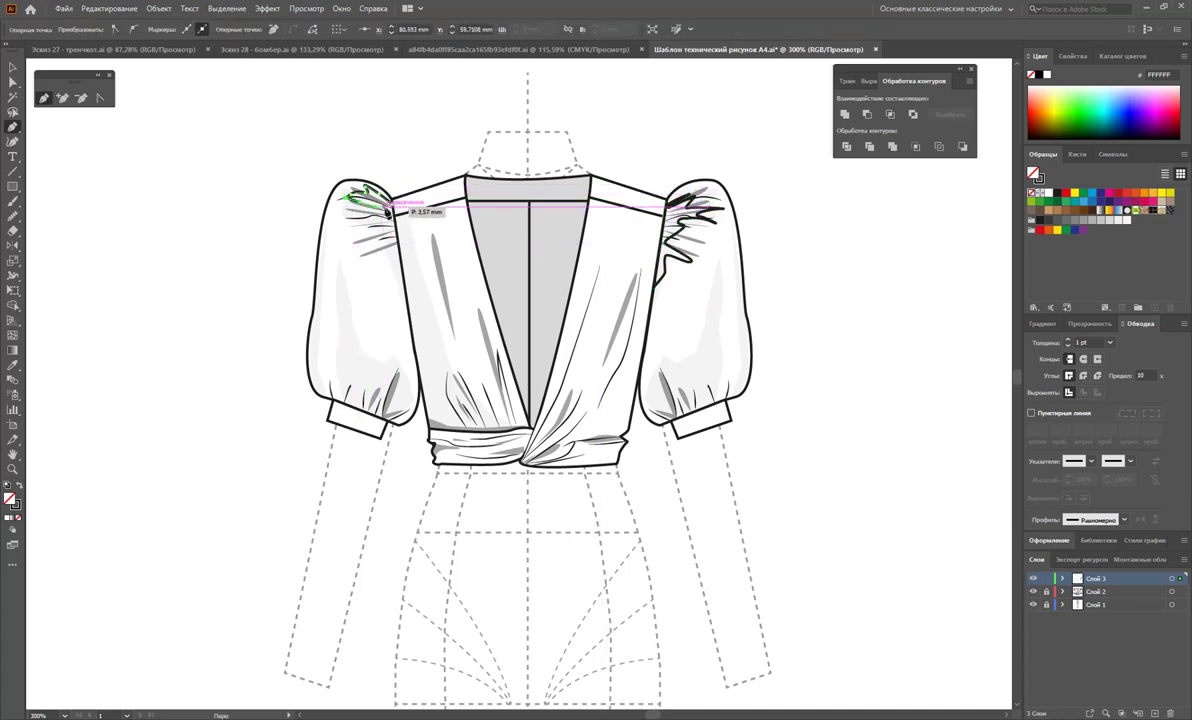
left_click(351, 225)
left_click(369, 190)
left_click(366, 222)
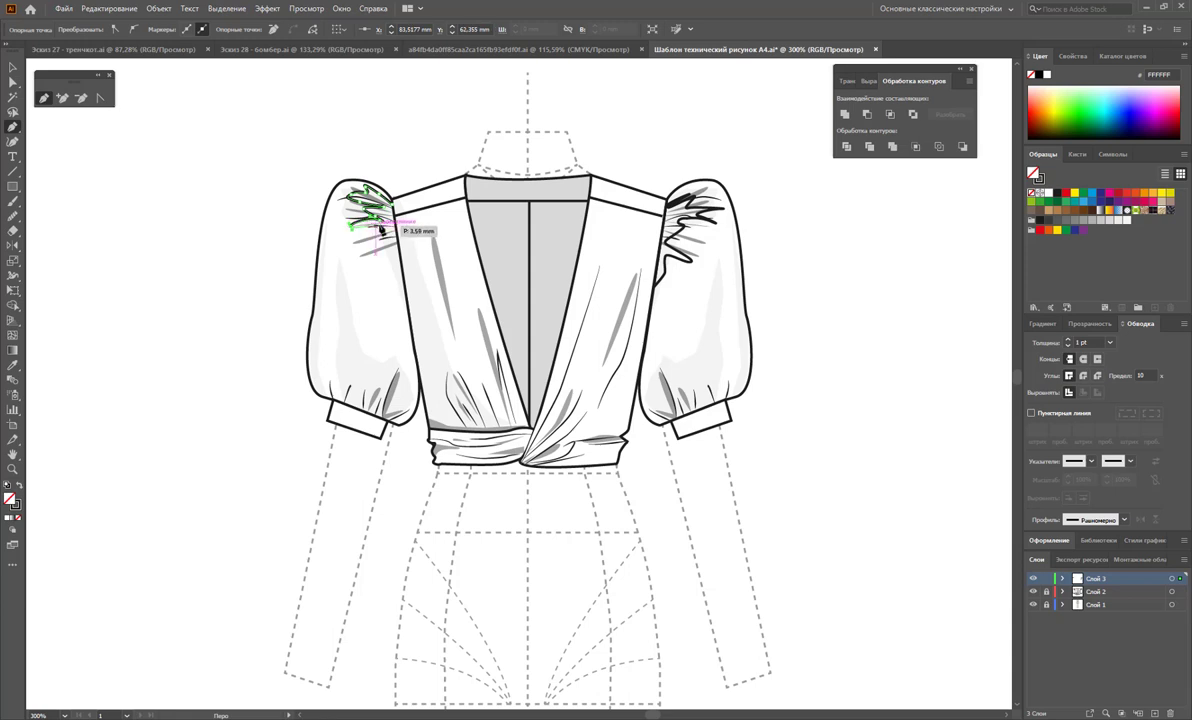
left_click(356, 234)
left_click(388, 244)
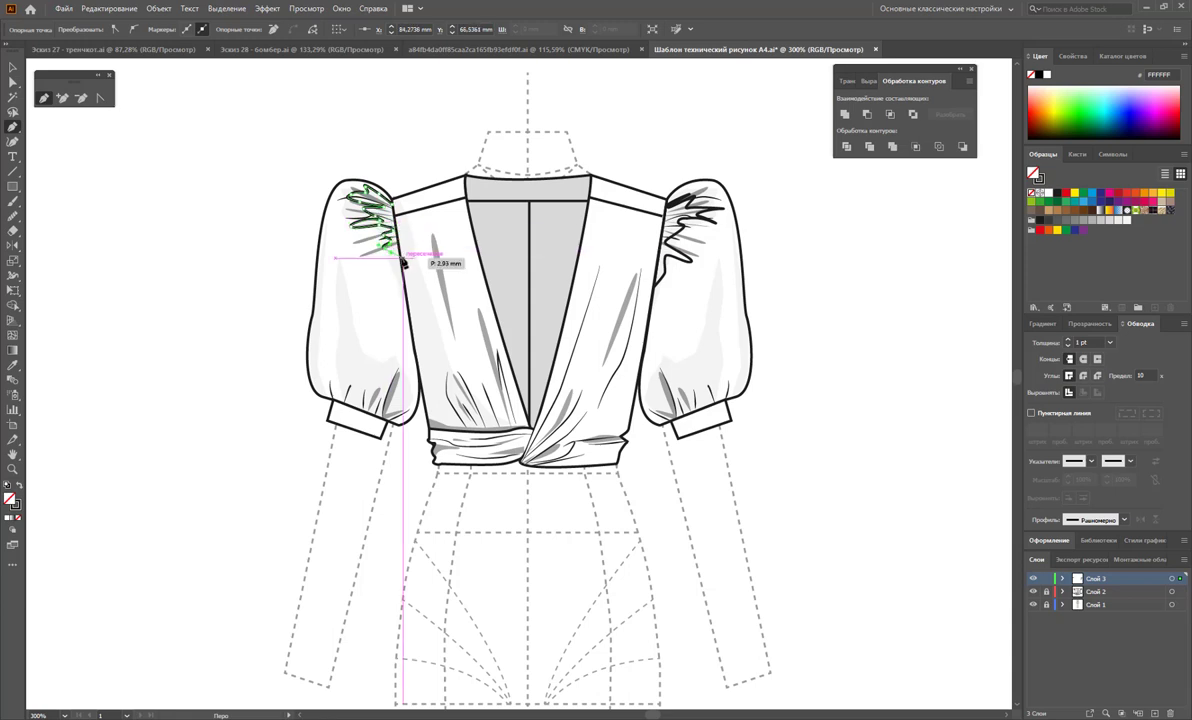
left_click(400, 261)
key("Escape")
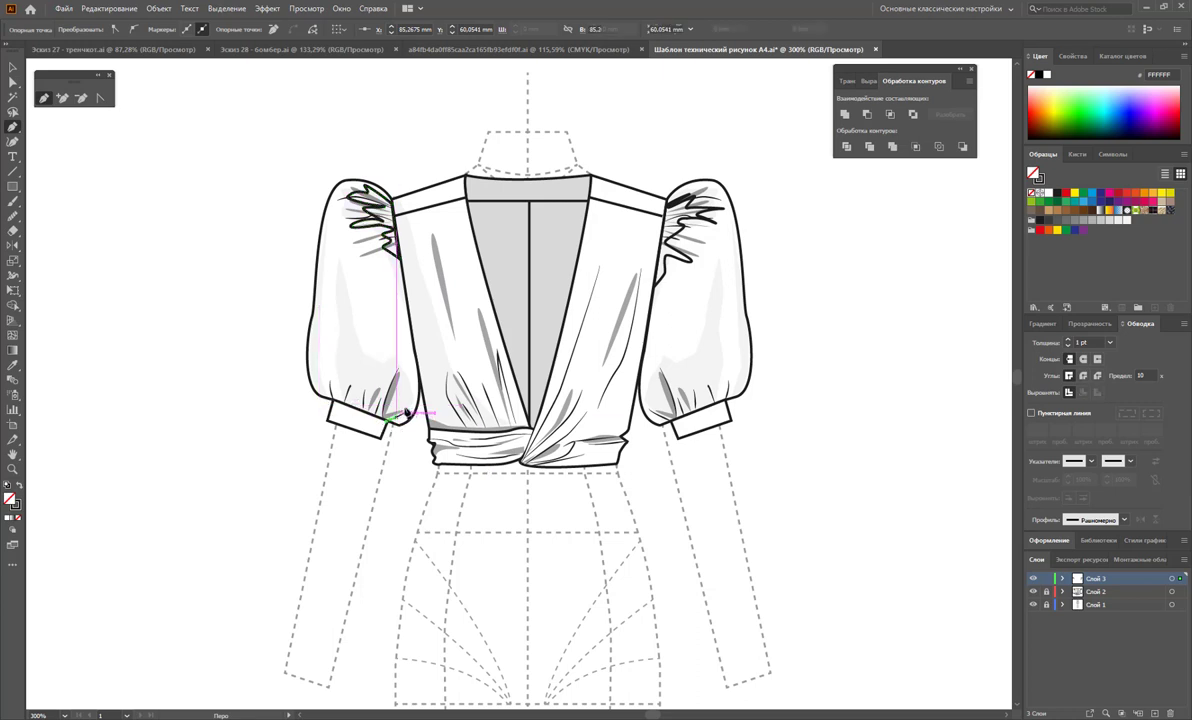
Draw zigzag gathers along the top of the left cuff.
left_click(412, 403)
left_click(390, 408)
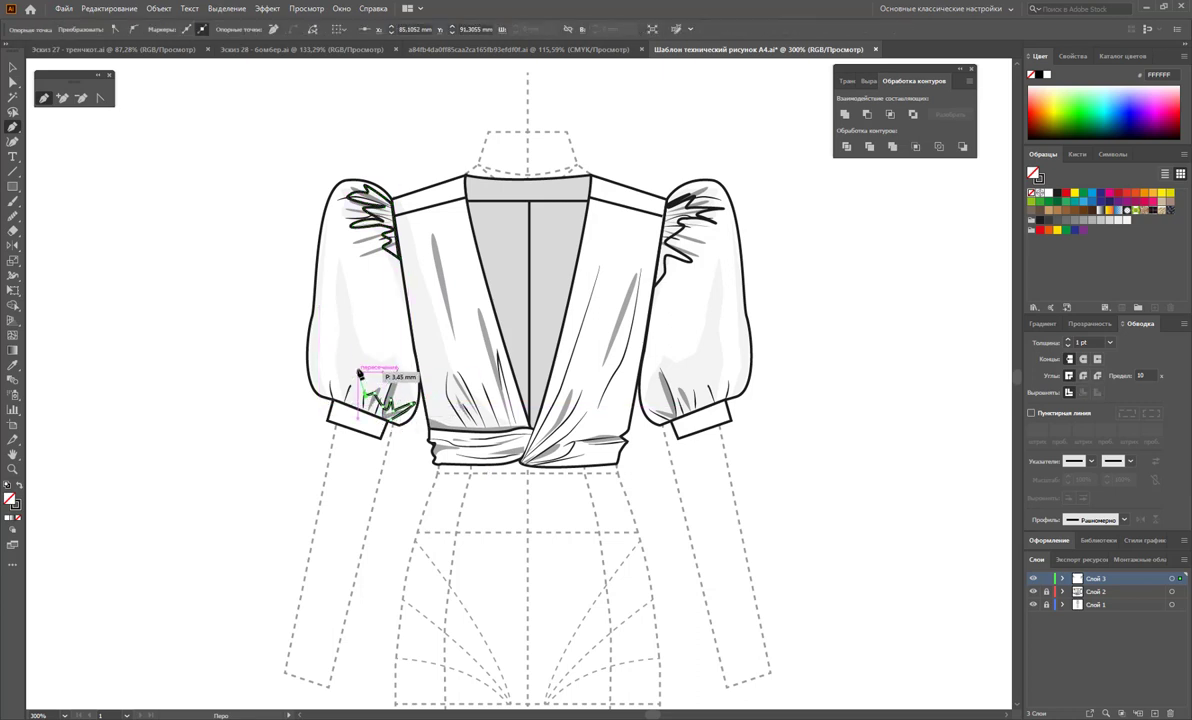
left_click(357, 368)
left_click(338, 374)
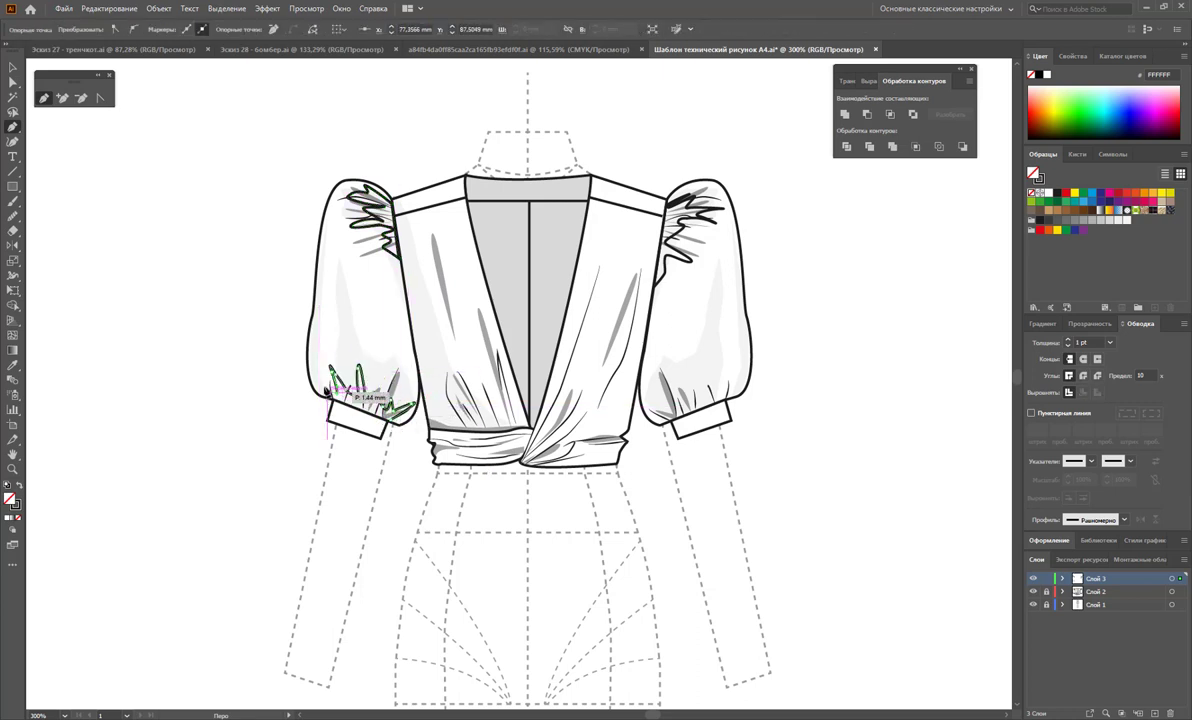
left_click(328, 392)
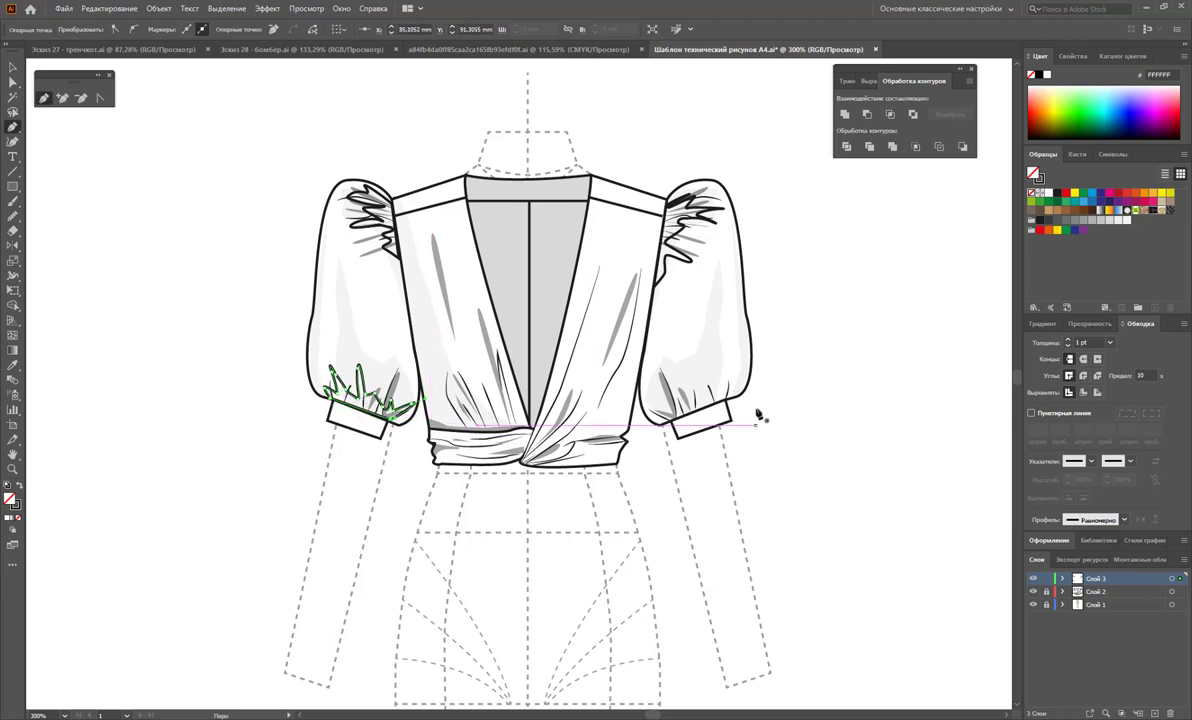
Draw a closed zigzag gather shape above the right cuff.
left_click(733, 394)
left_click(726, 372)
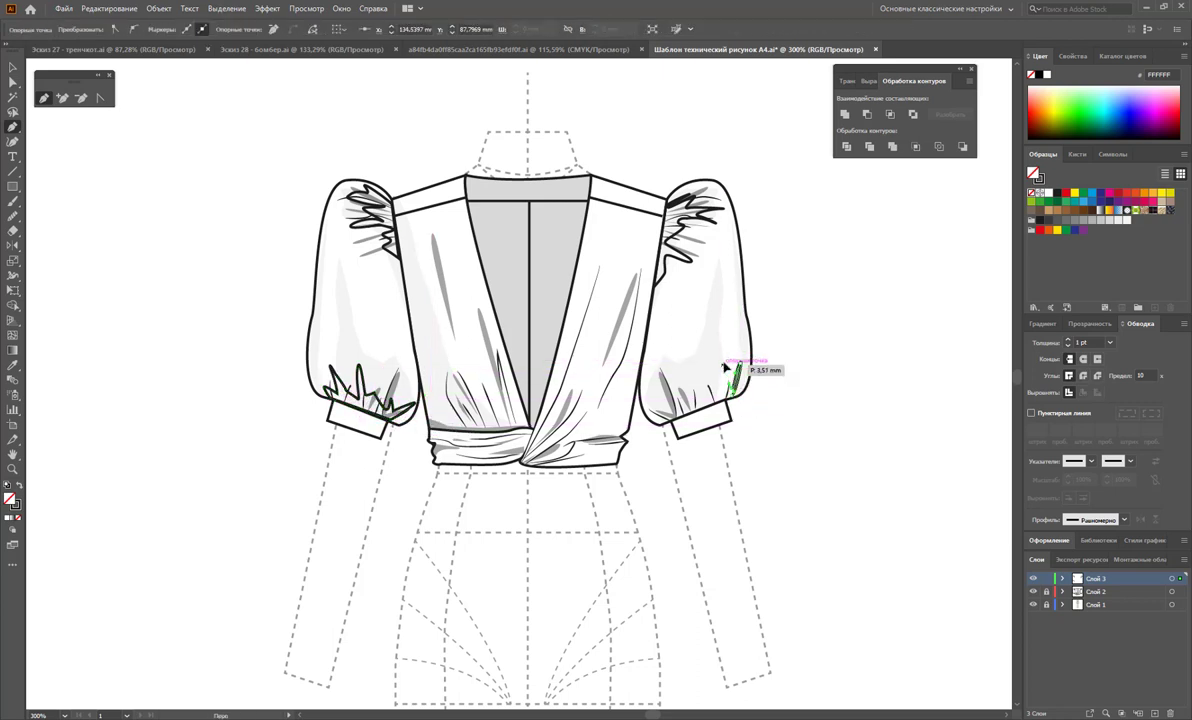
left_click(718, 348)
left_click(706, 388)
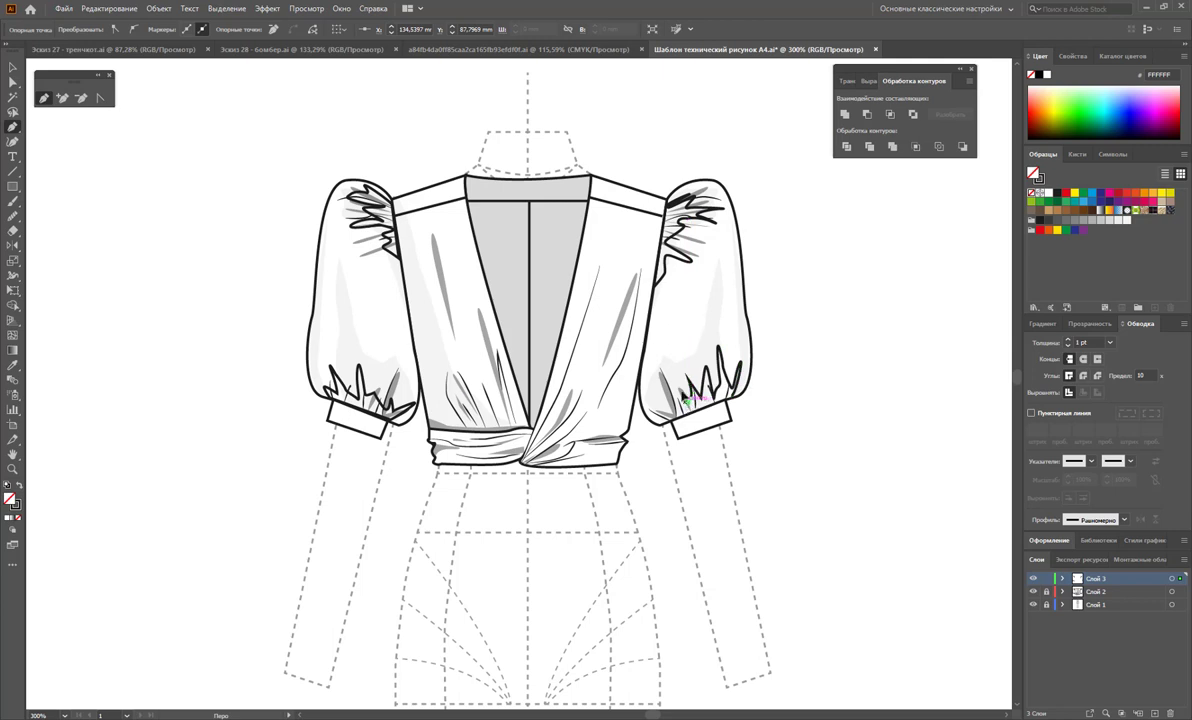
left_click(733, 394)
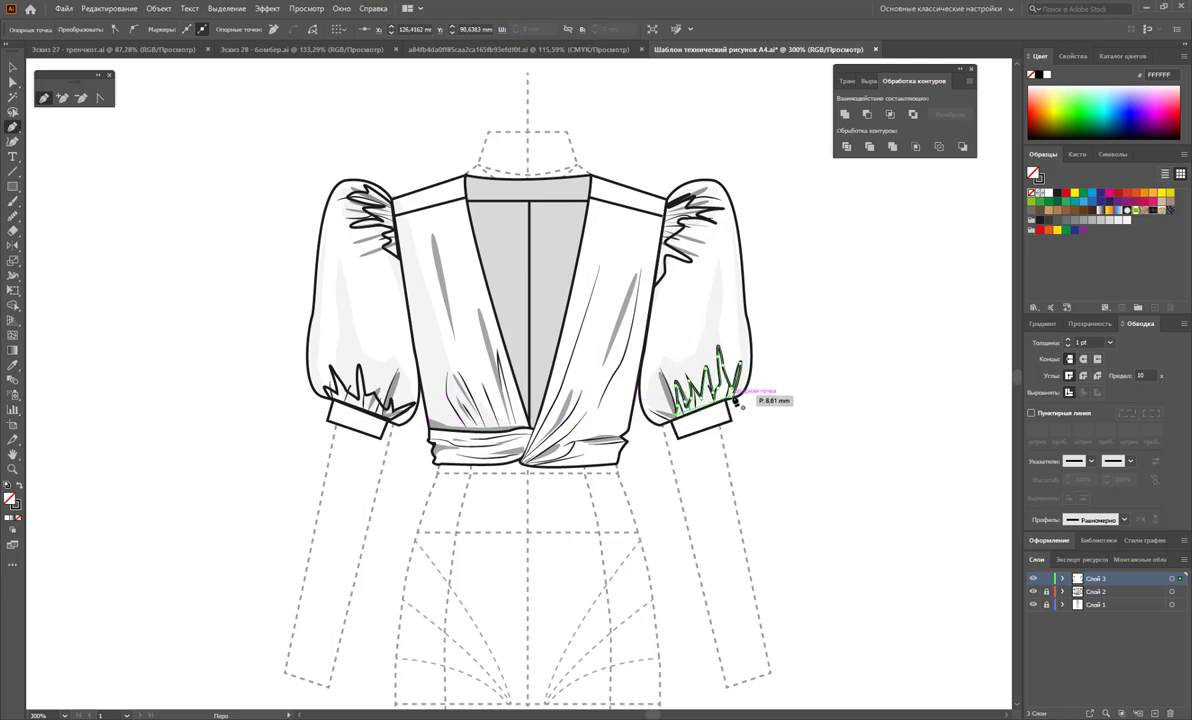
Draw a zigzag fold shape at the wrap knot down to the waistband.
left_click(533, 452)
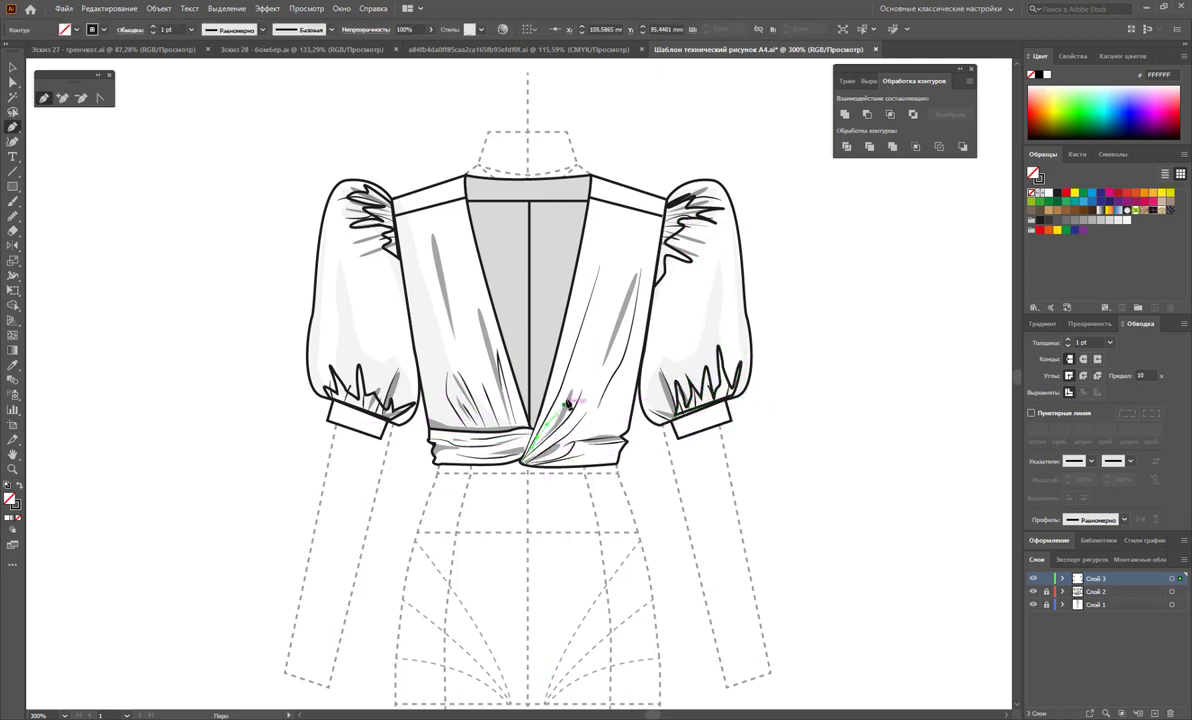
left_click(585, 368)
left_click(533, 452)
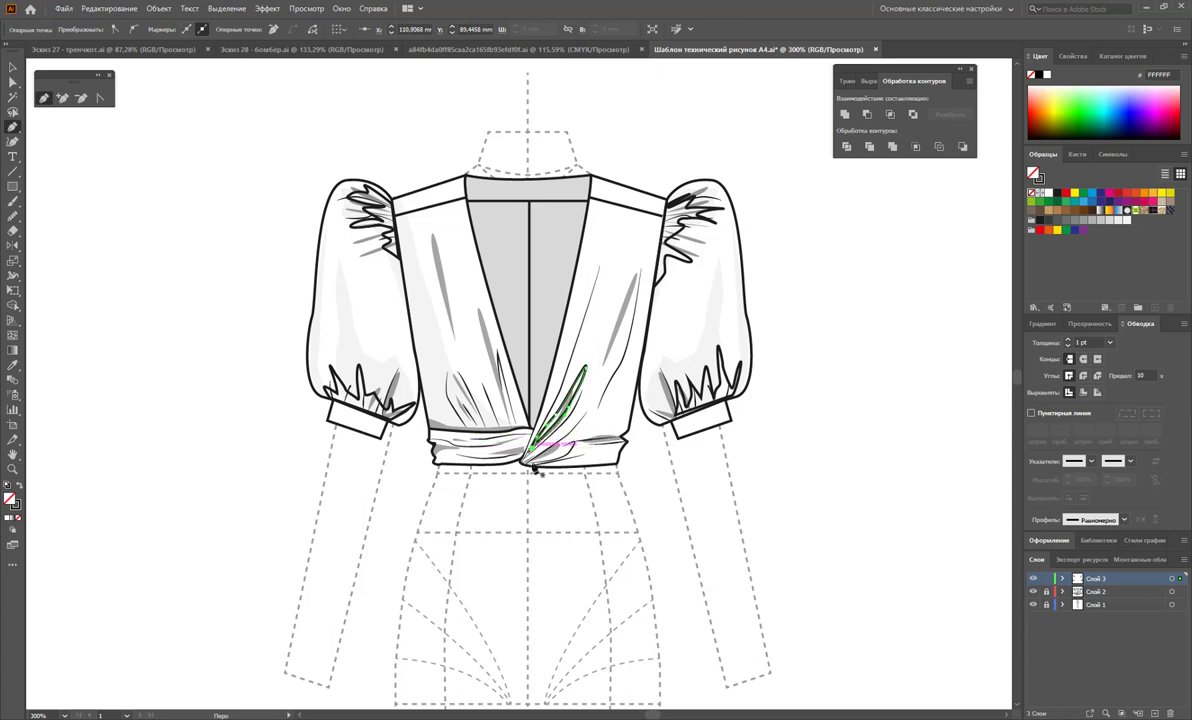
left_click(590, 418)
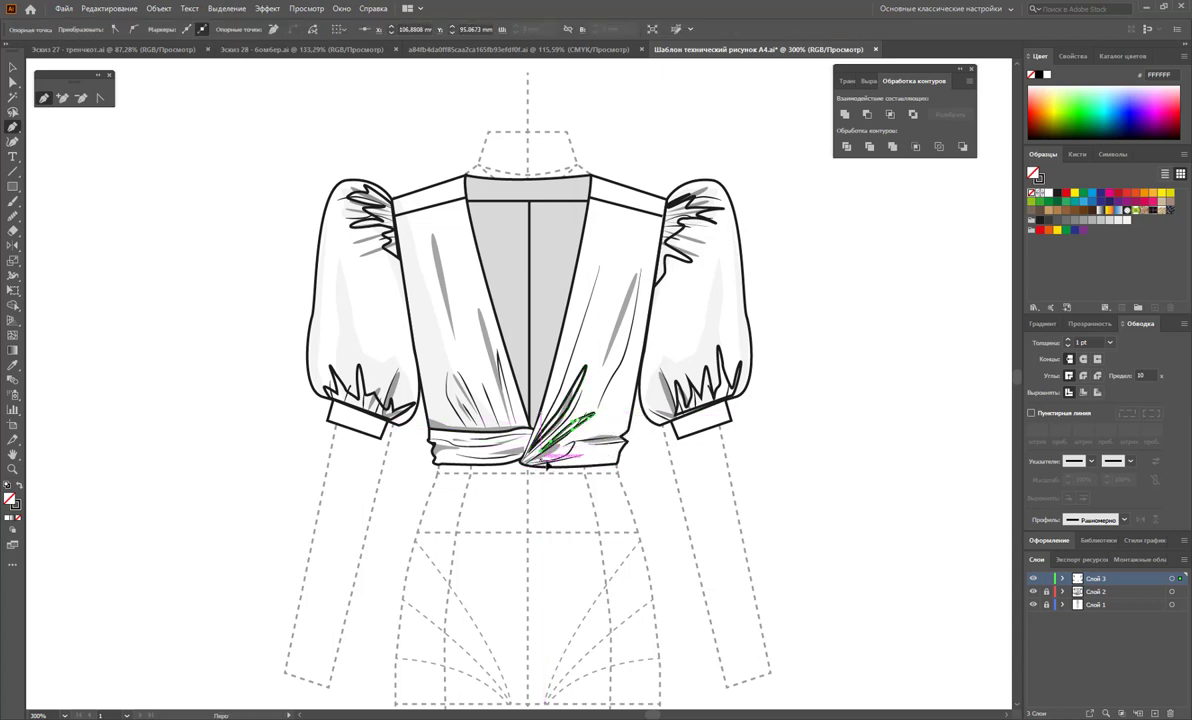
left_click(535, 456)
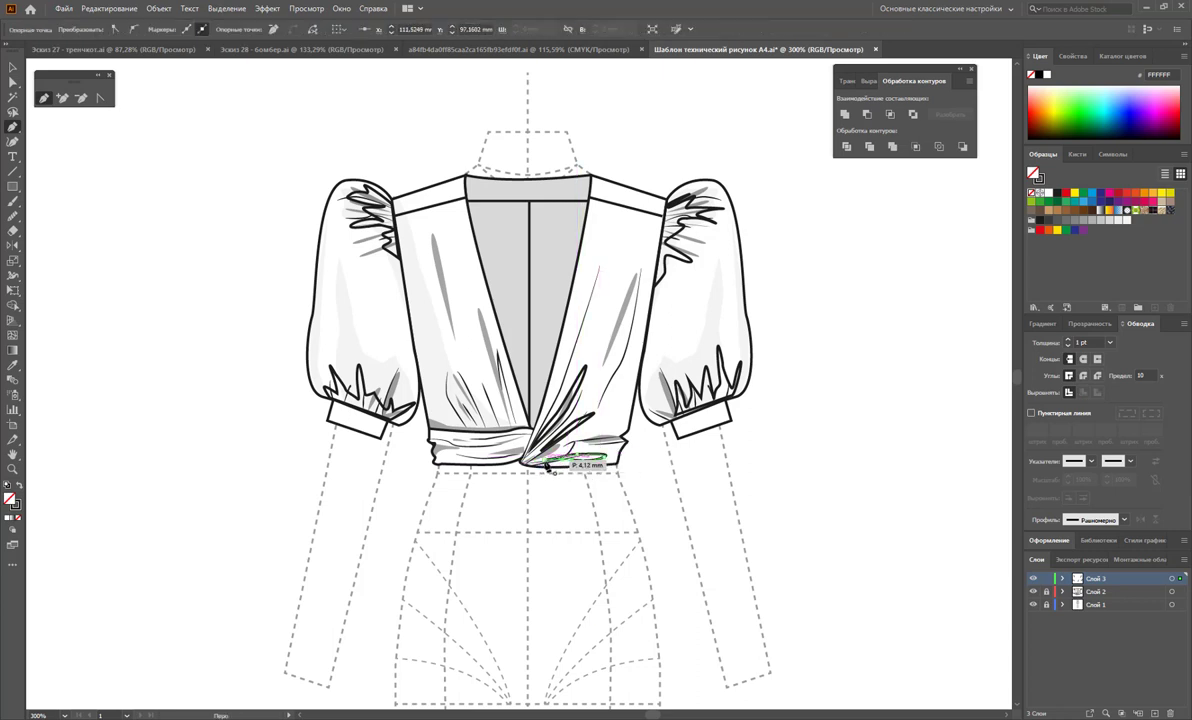
left_click(547, 463)
Draw zigzag gathers along the left waistband and enlarge them up and to the right.
left_click(432, 440)
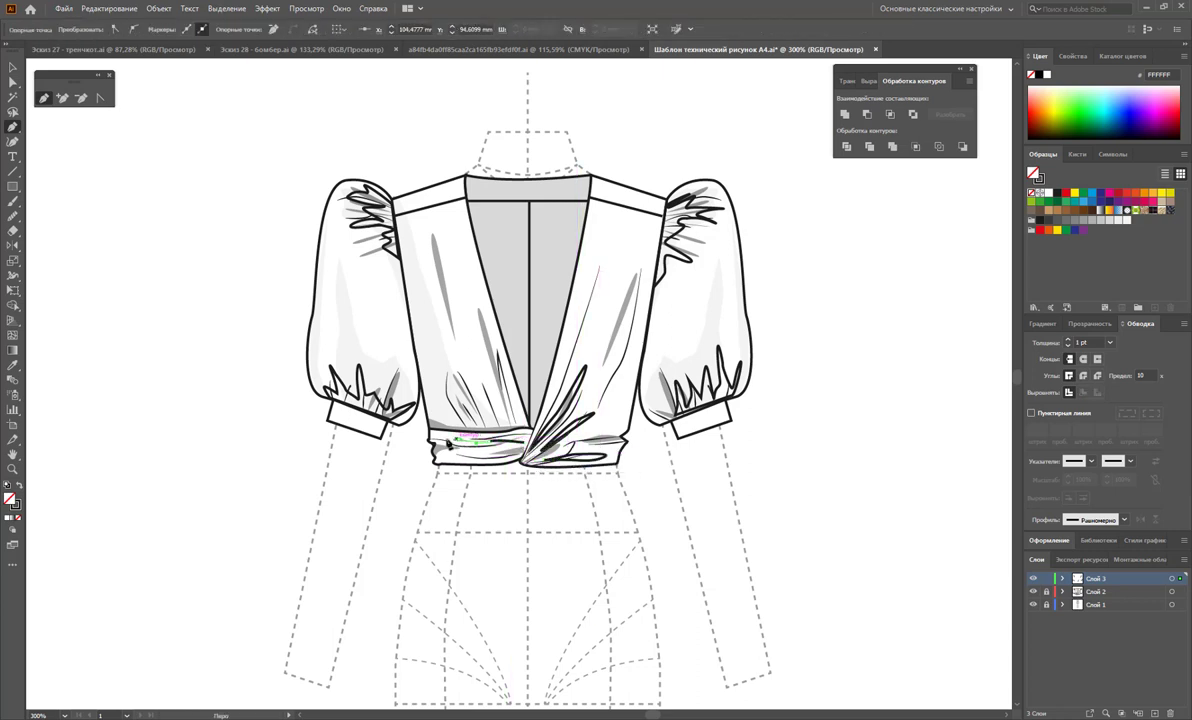
left_click(478, 452)
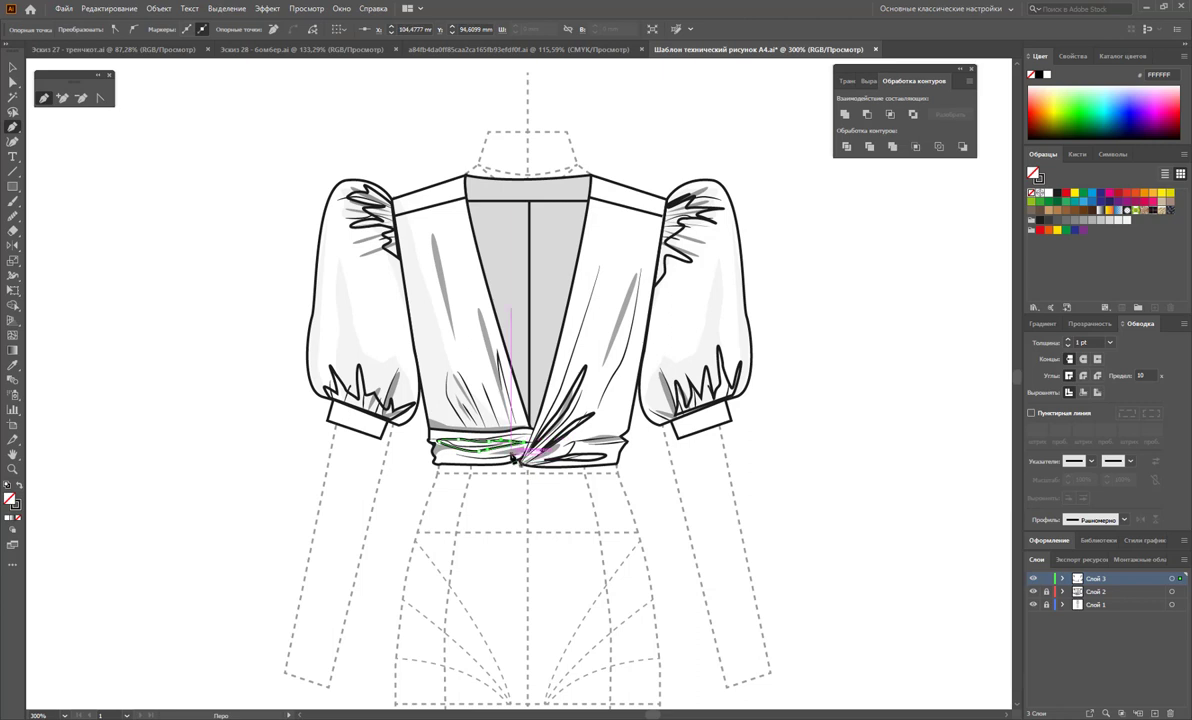
key("ctrl+z")
left_click(440, 455)
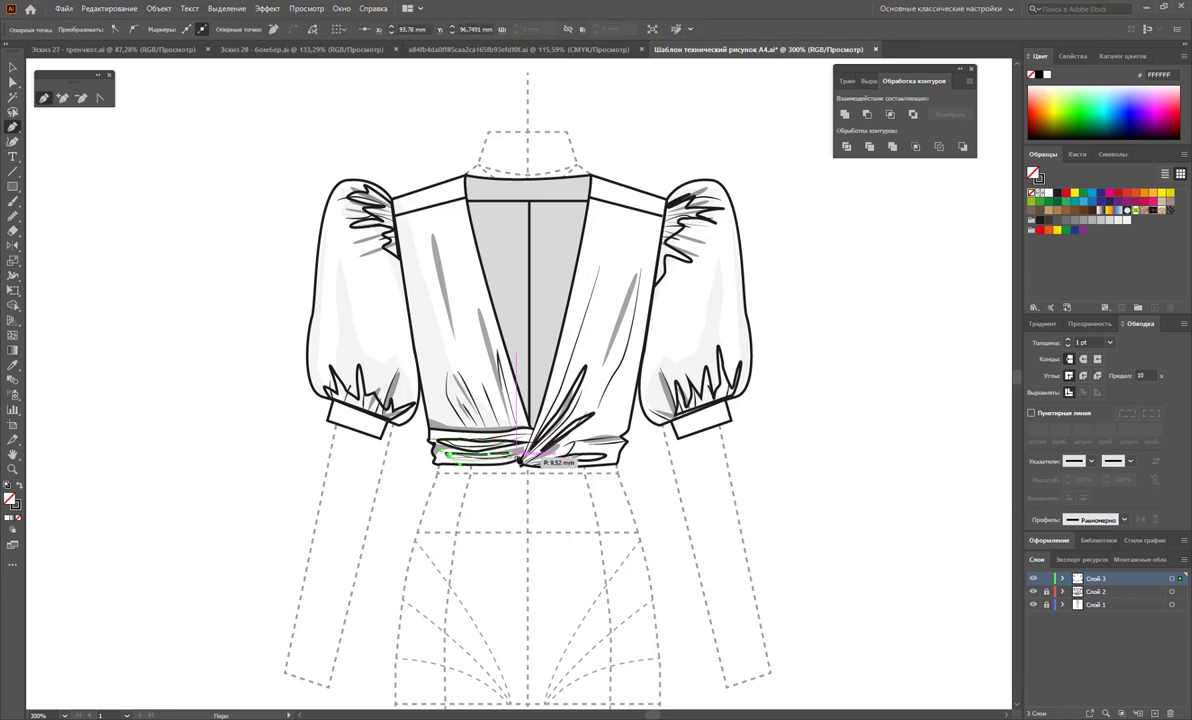
left_click(500, 378)
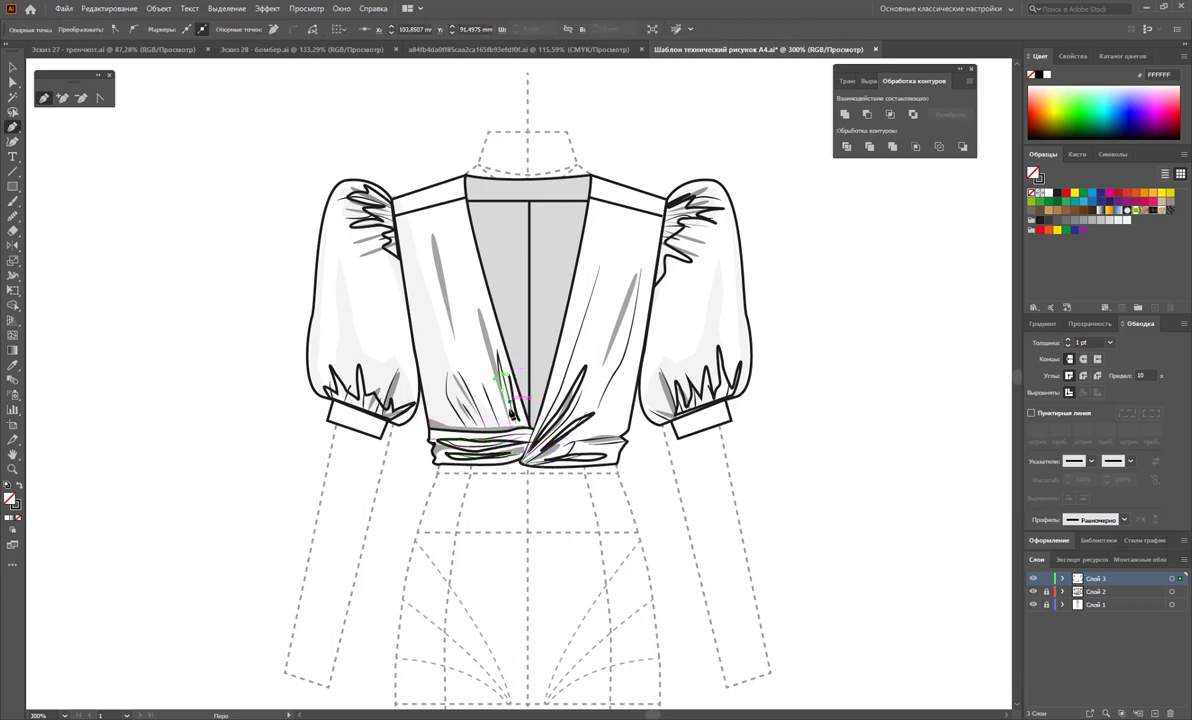
left_click_drag(456, 382, 468, 428)
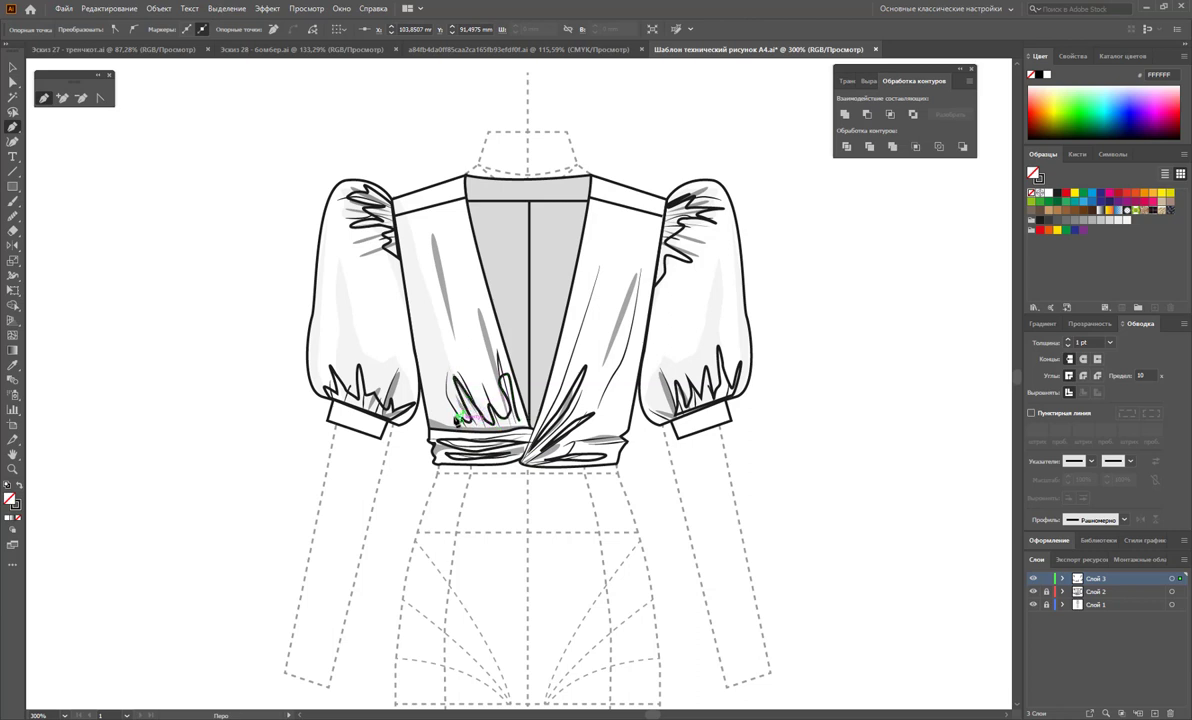
left_click(428, 428)
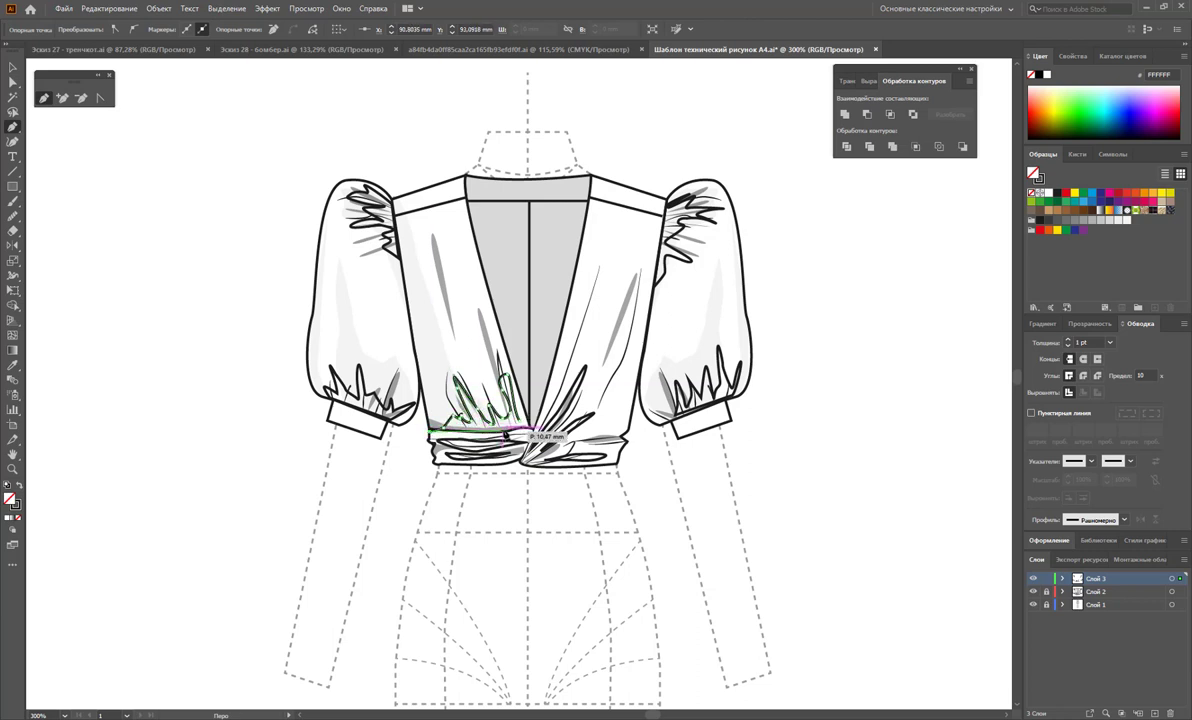
left_click(530, 432)
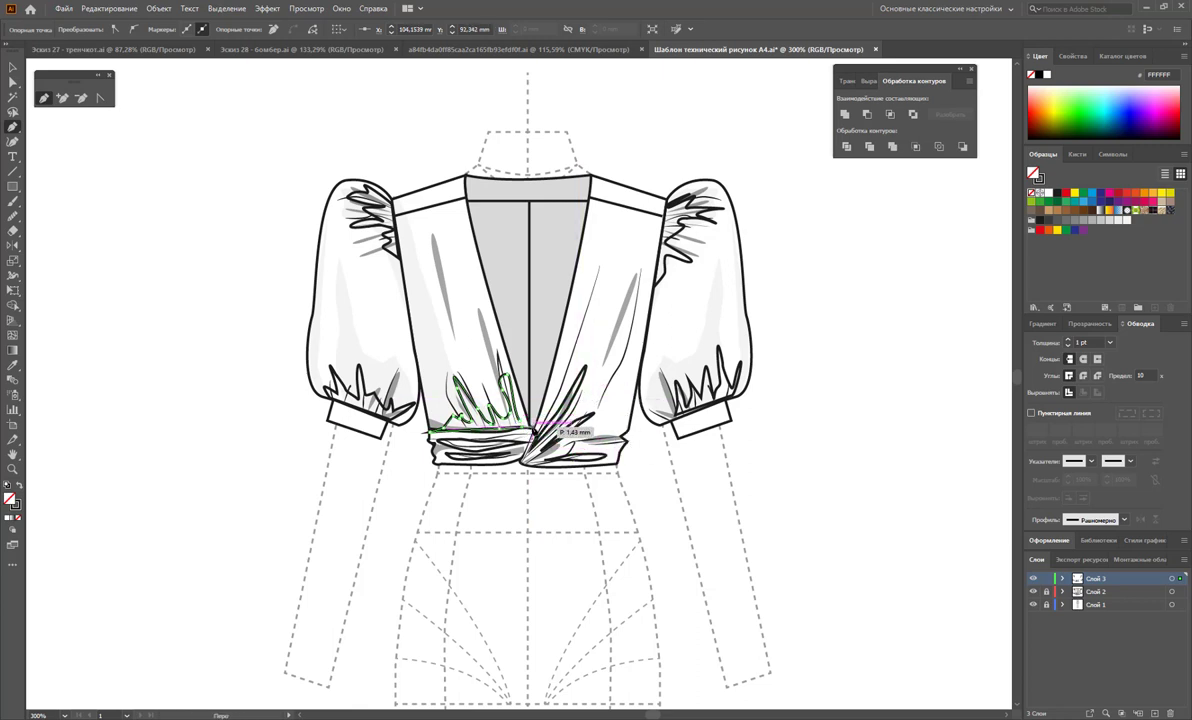
left_click(533, 427)
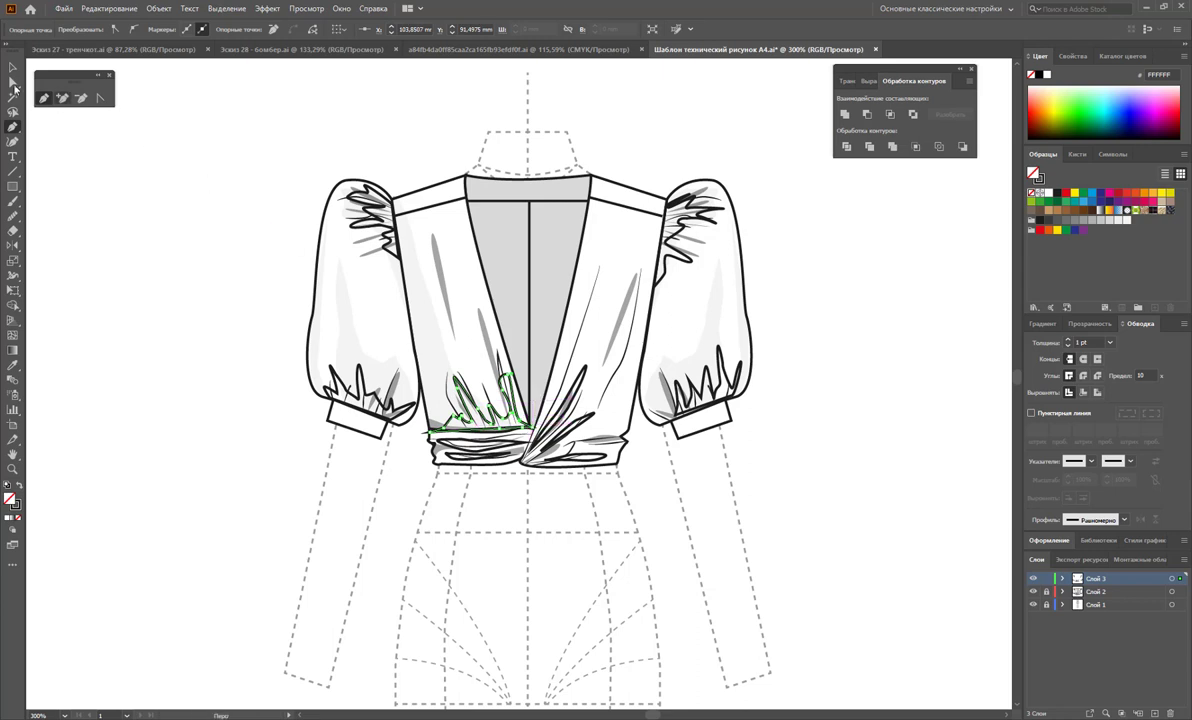
left_click(11, 68)
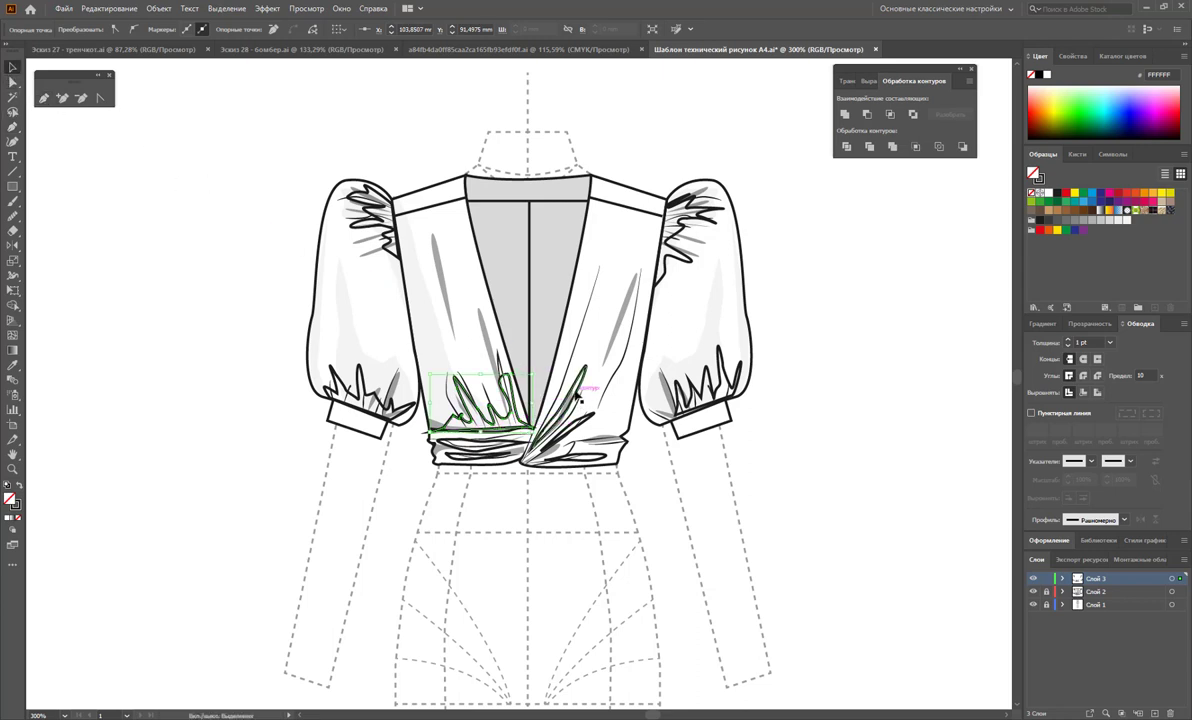
left_click_drag(592, 424, 614, 472)
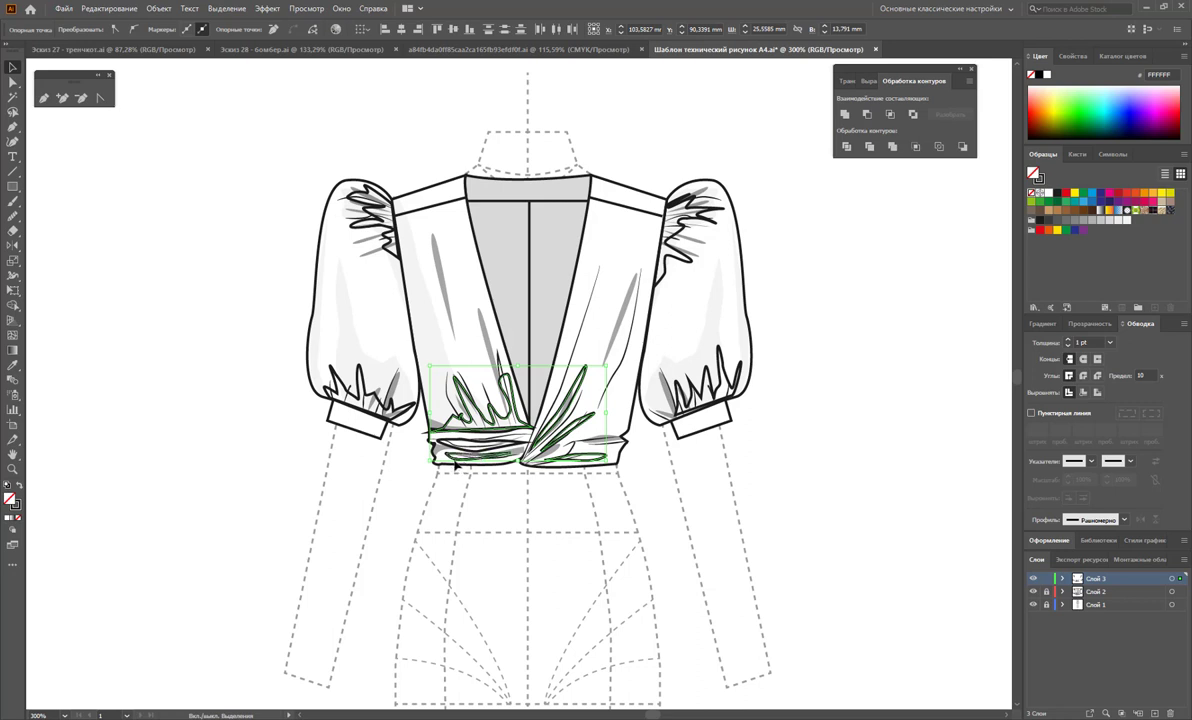
Select the left cuff, both shoulder and right cuff ruffle shapes together.
left_click(396, 396, "shift")
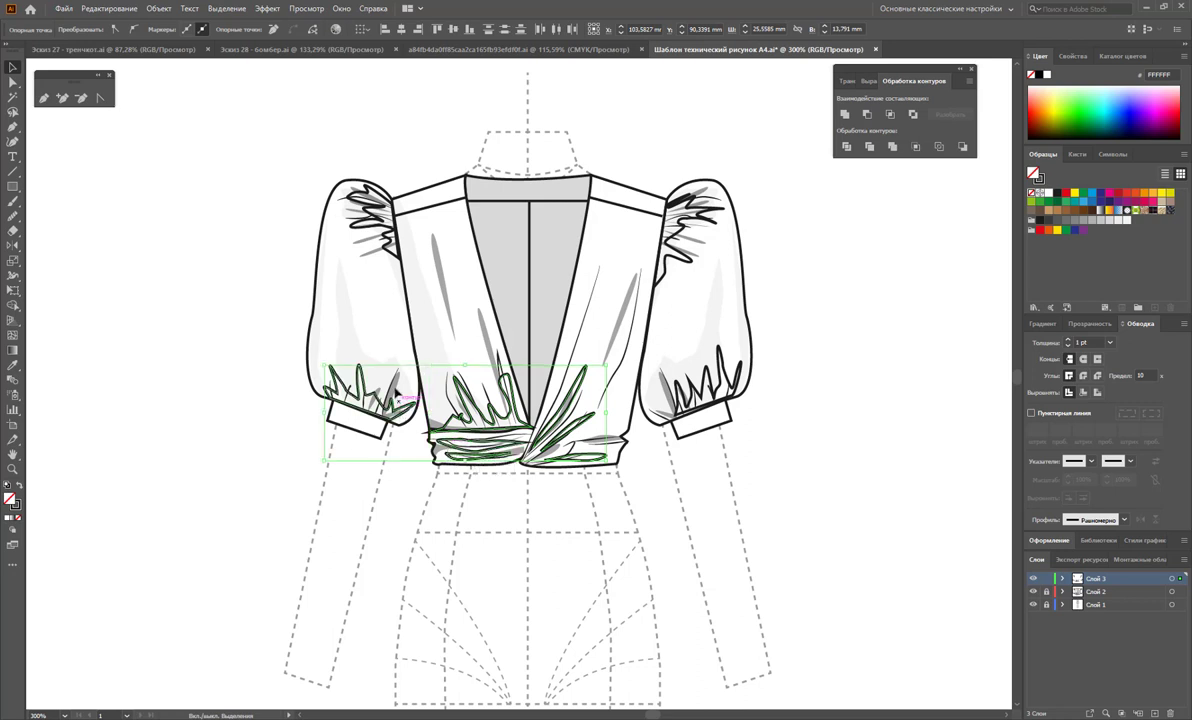
left_click(390, 248, "shift")
left_click(676, 266, "shift")
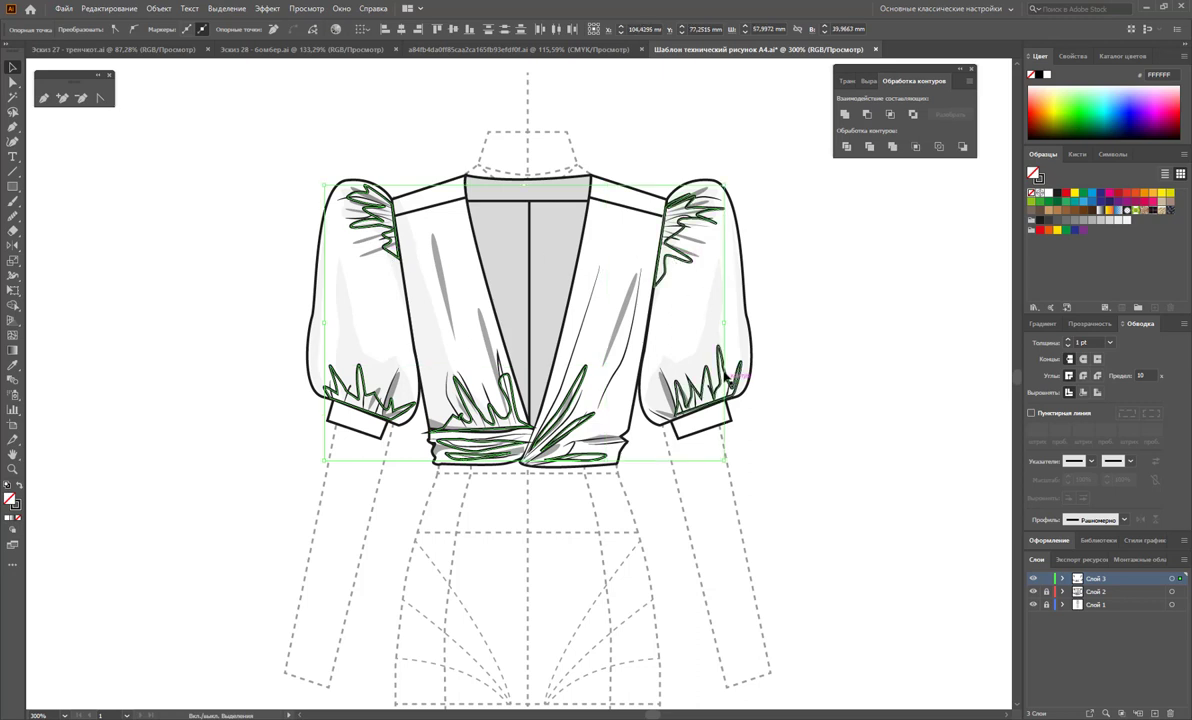
left_click(733, 364, "shift")
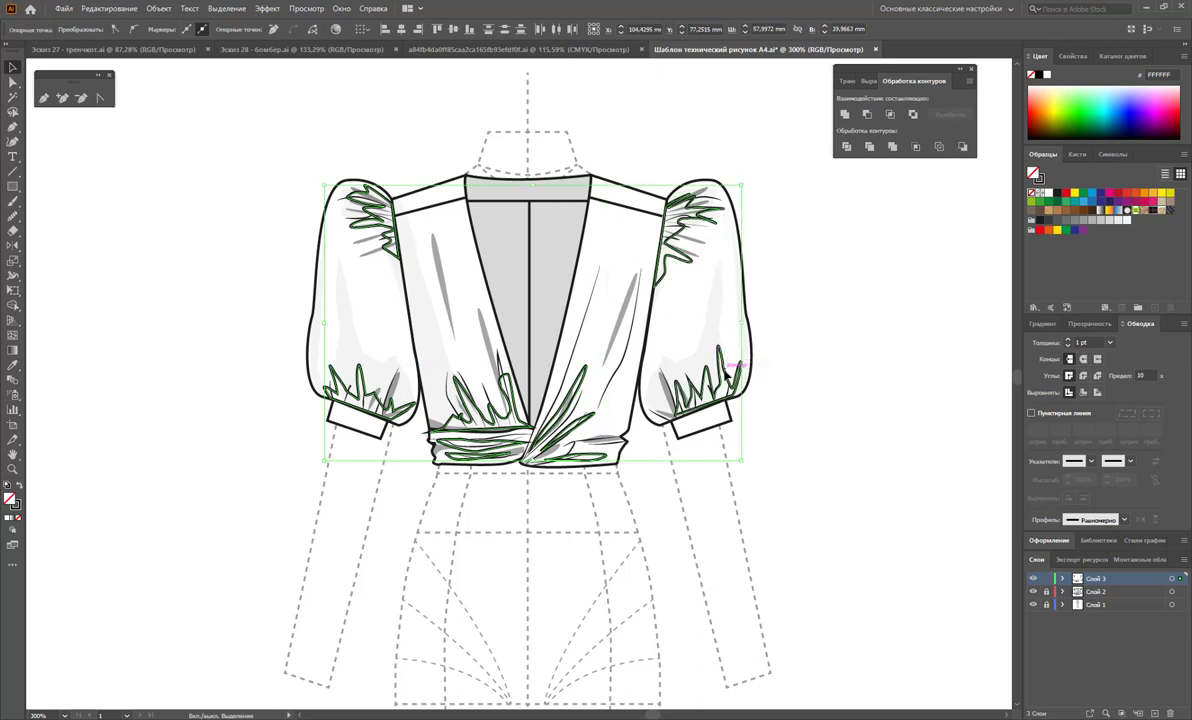
Swap the gathers to black fill with no outline, Magic Wand-select them all, and set 17% opacity.
left_click(19, 485)
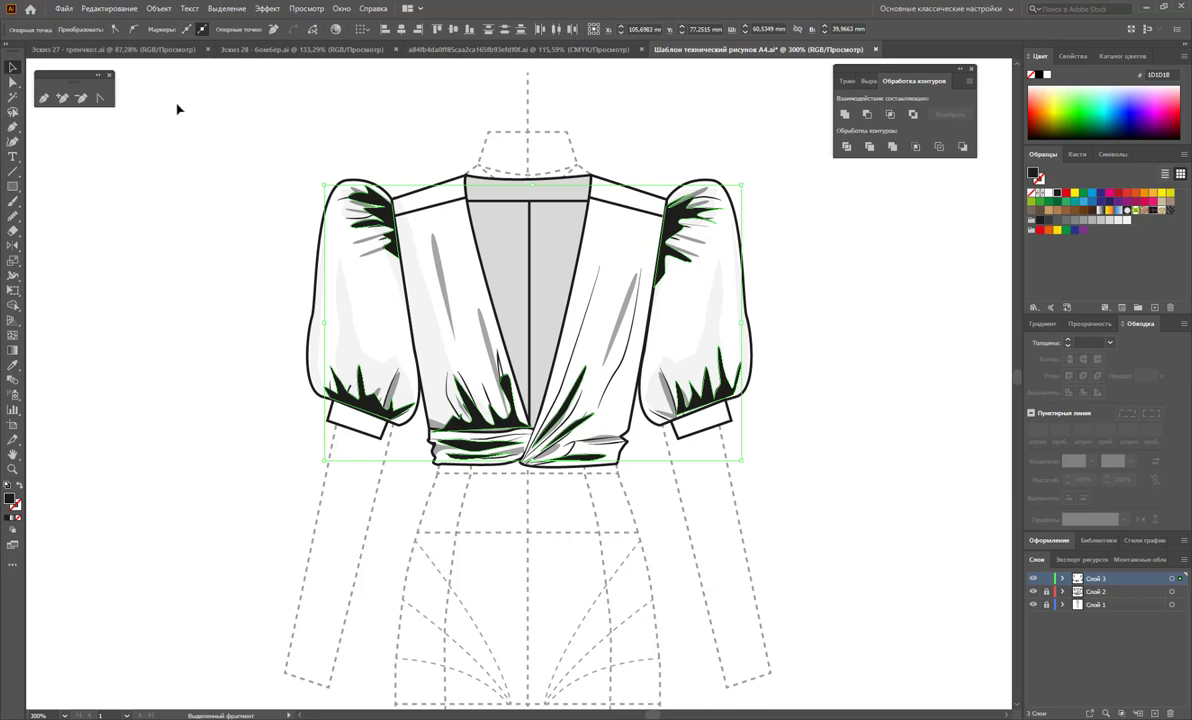
left_click(51, 188)
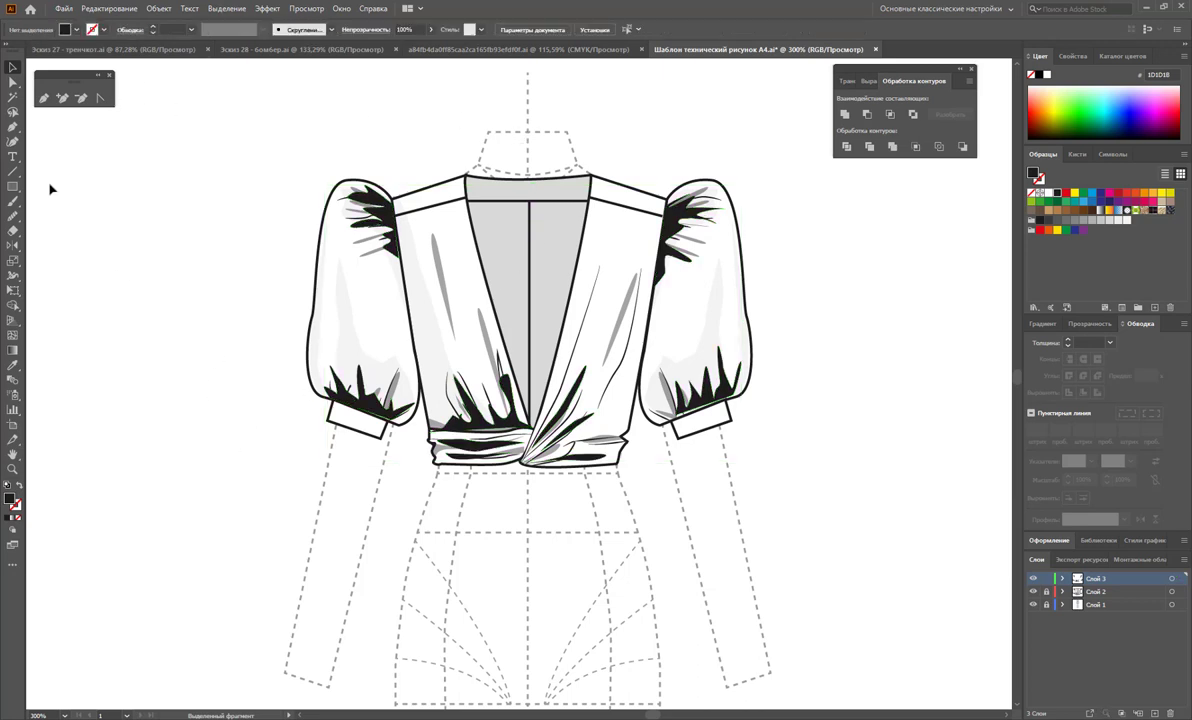
left_click(12, 99)
left_click(378, 200)
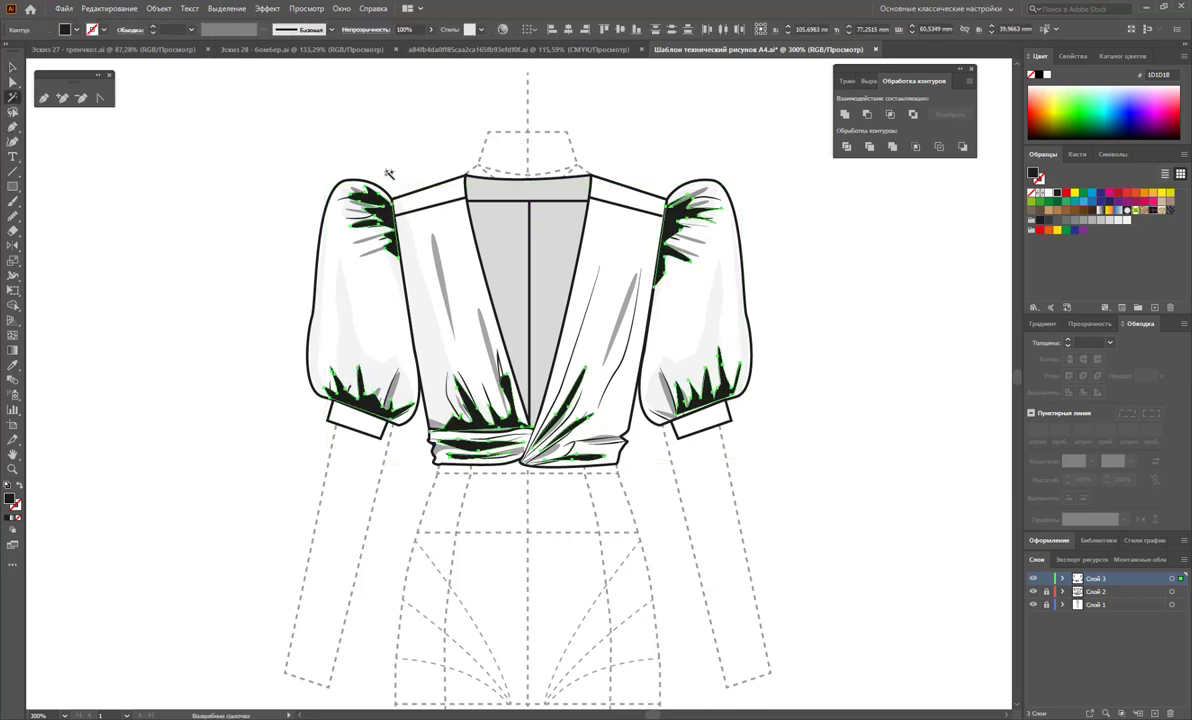
left_click(432, 29)
left_click_drag(410, 46, 392, 50)
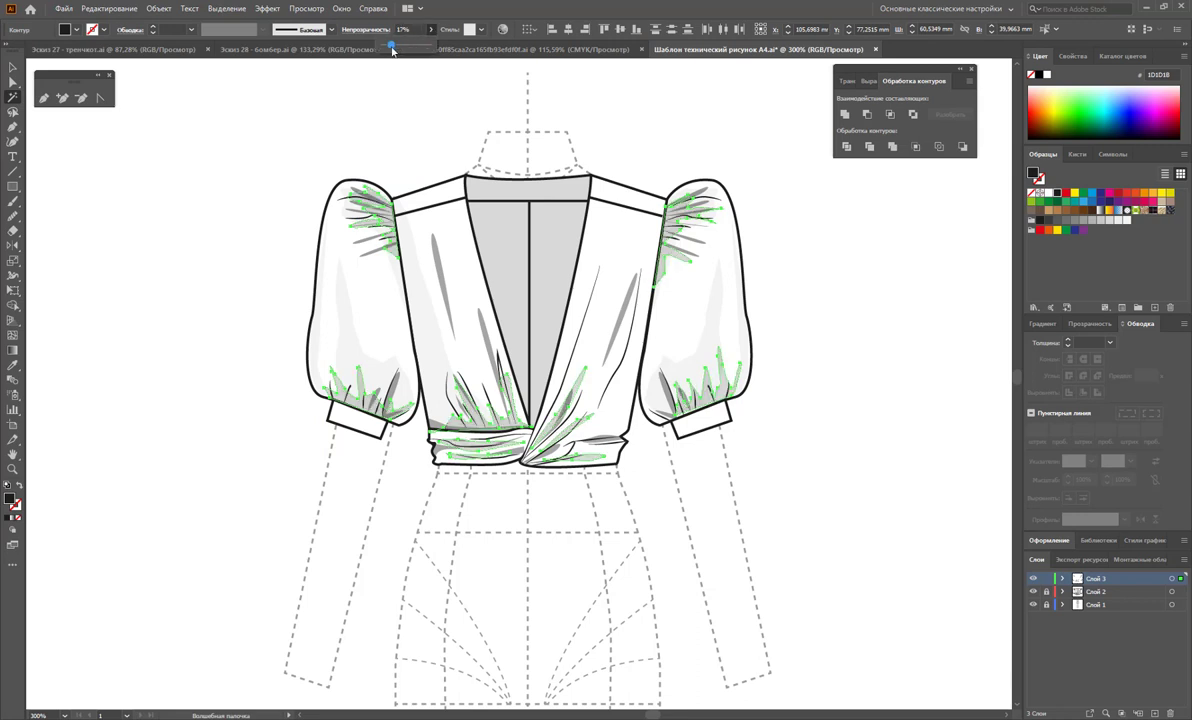
left_click(12, 67)
left_click(144, 213)
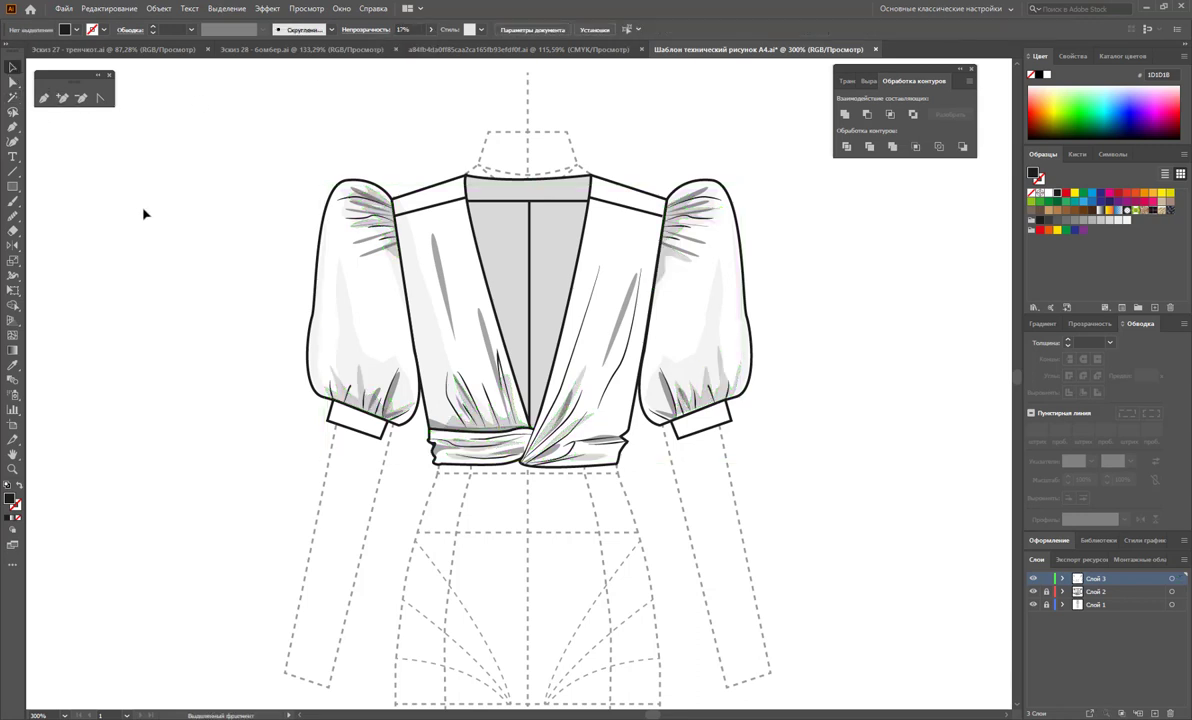
left_click(42, 98)
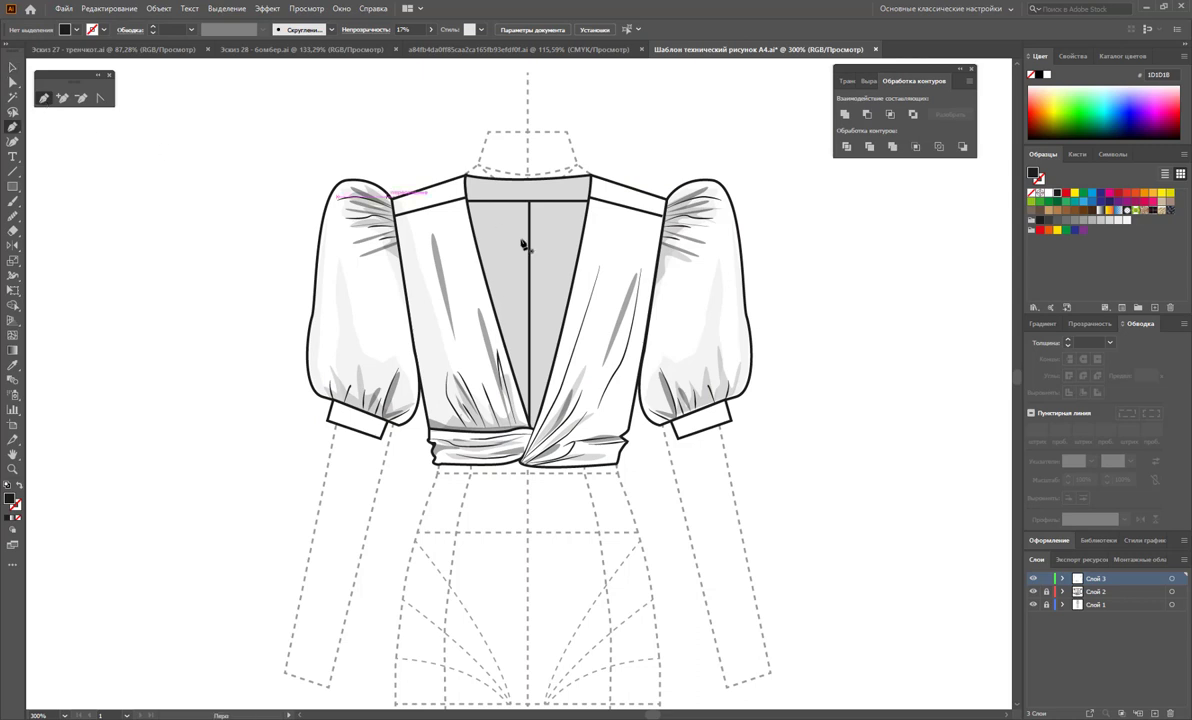
Draw a narrow shading shape along the inner neckline from shoulder to waistband.
left_click(500, 185)
left_click(502, 297)
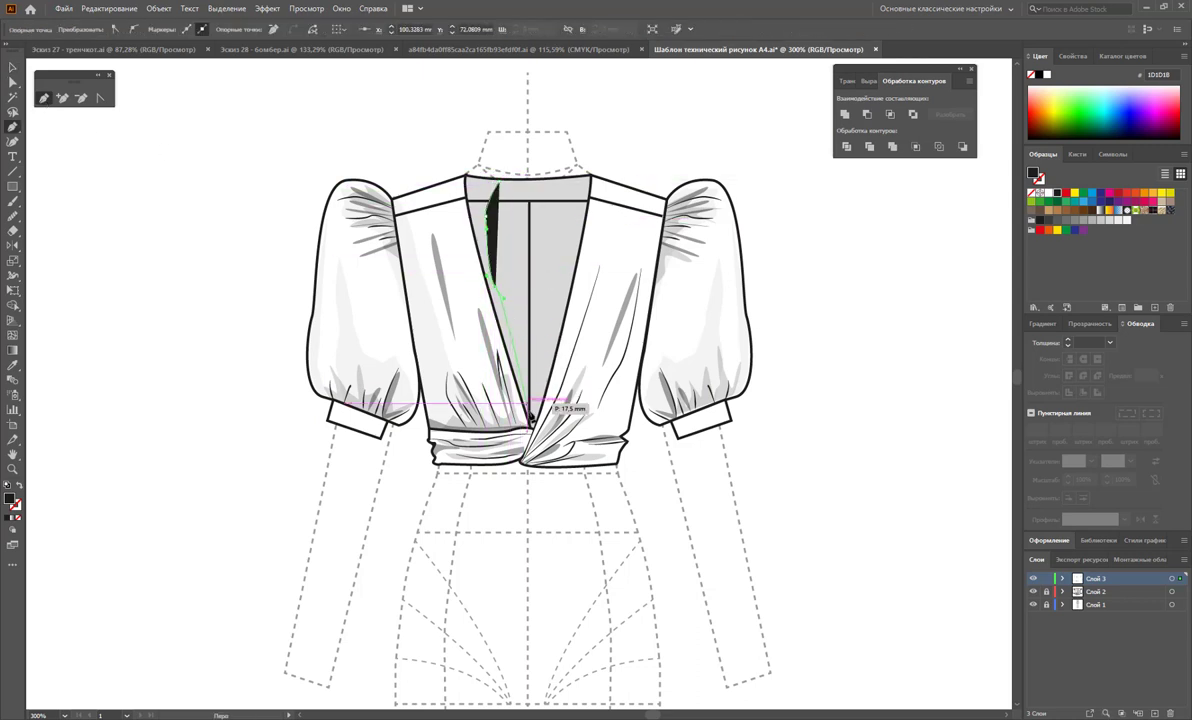
left_click(530, 419)
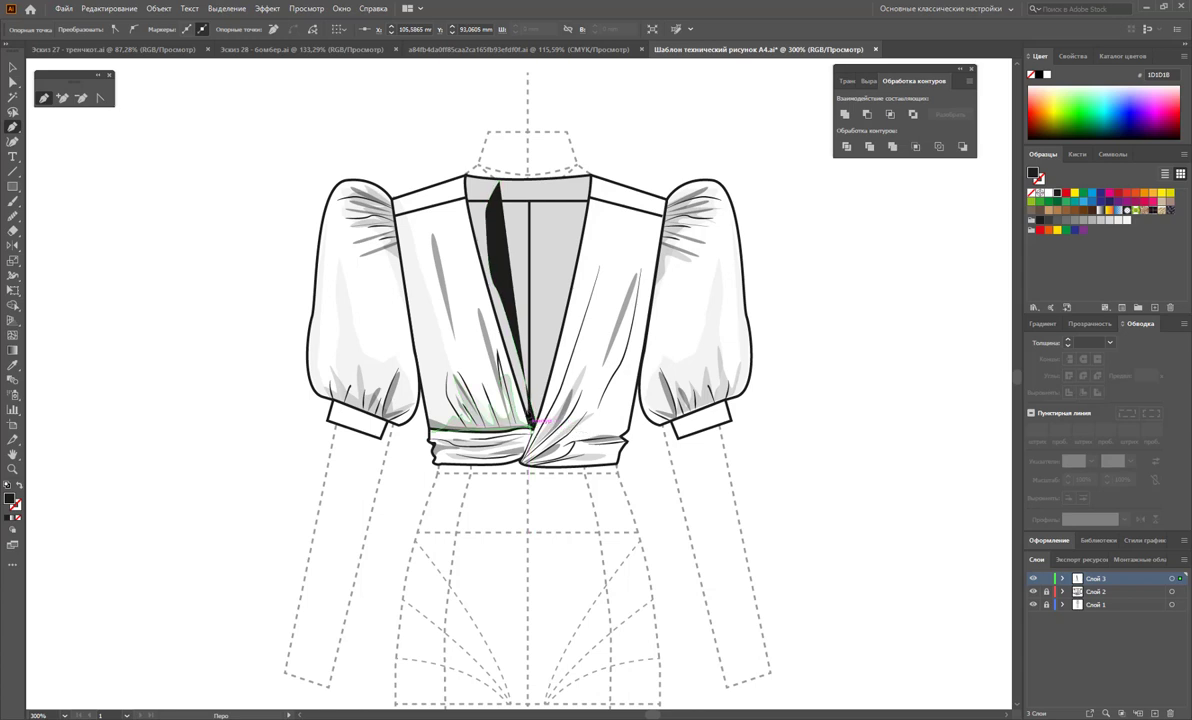
left_click(477, 262)
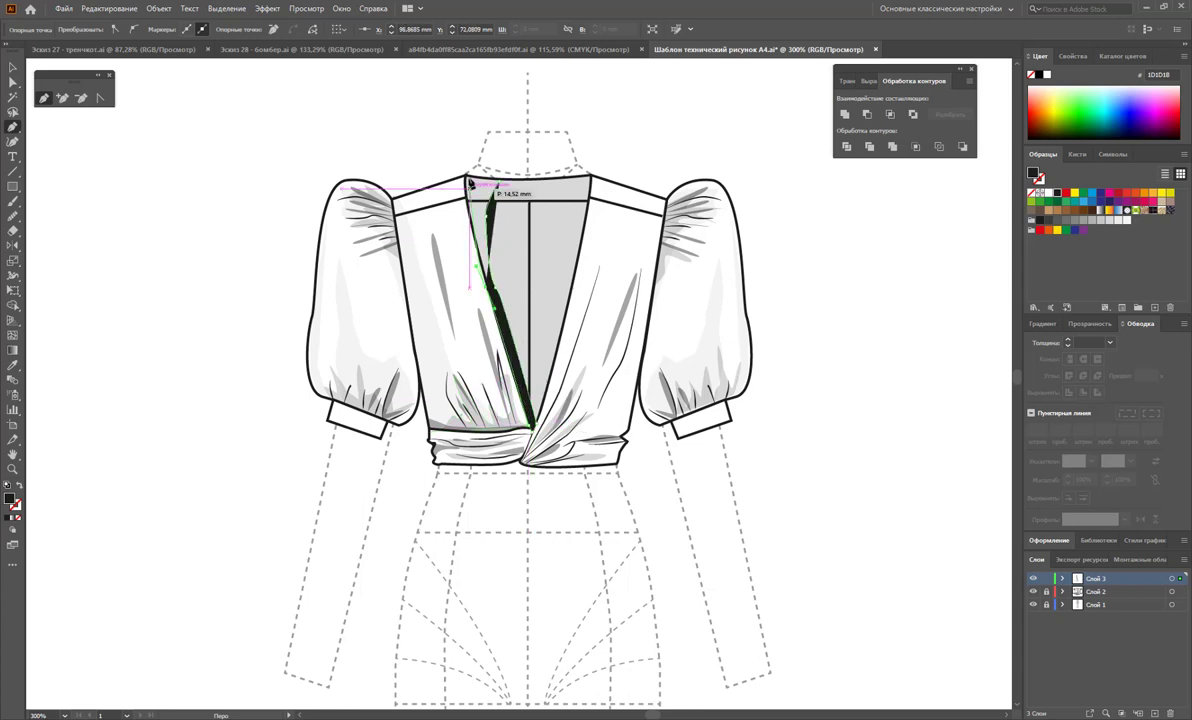
left_click(469, 181)
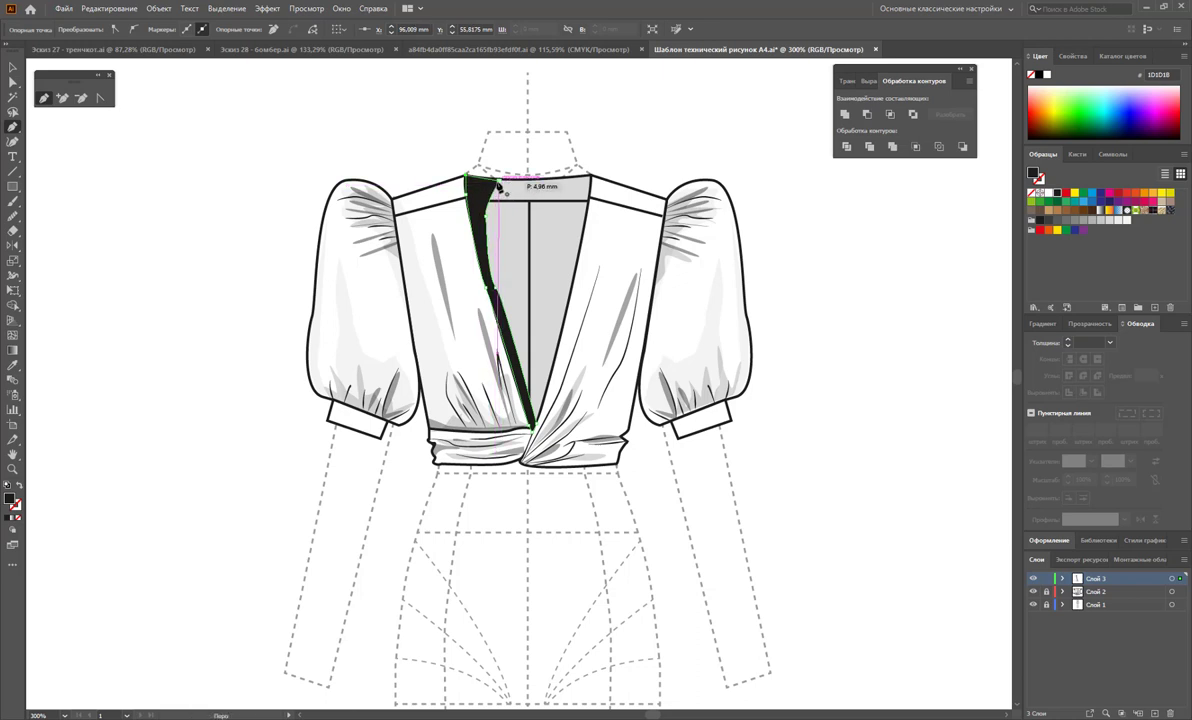
Set the neckline shading shape to 10% opacity and deselect it.
key("v")
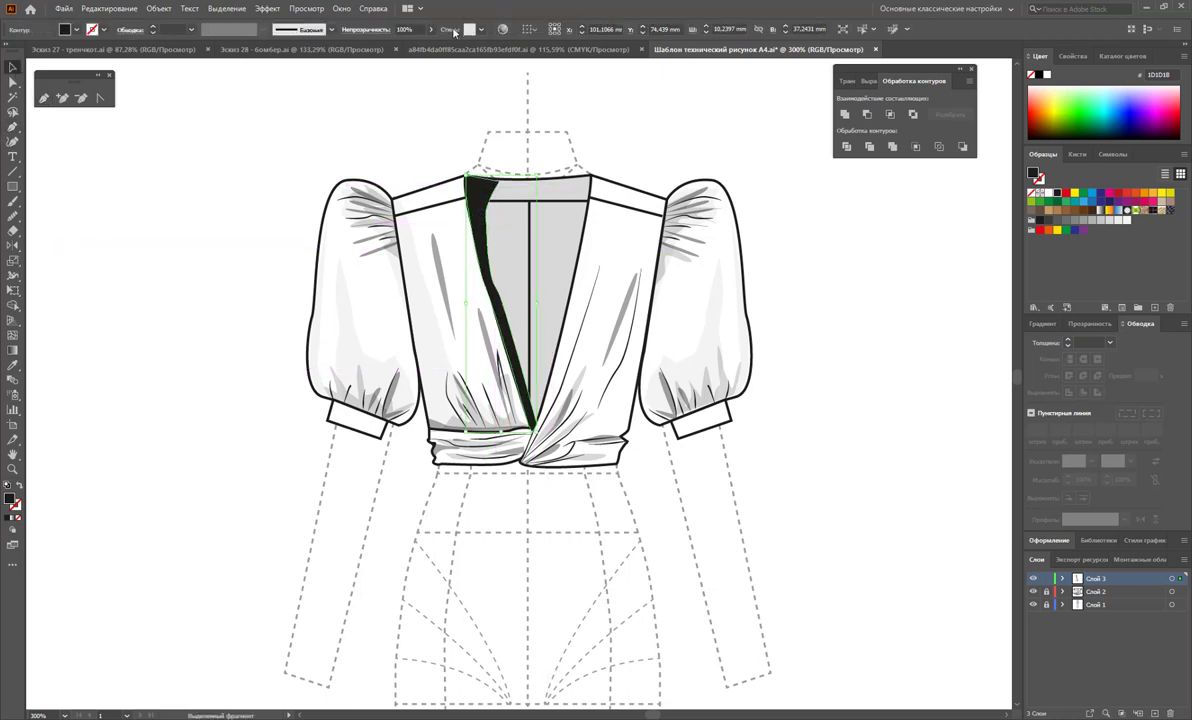
left_click(431, 30)
left_click_drag(393, 50, 395, 51)
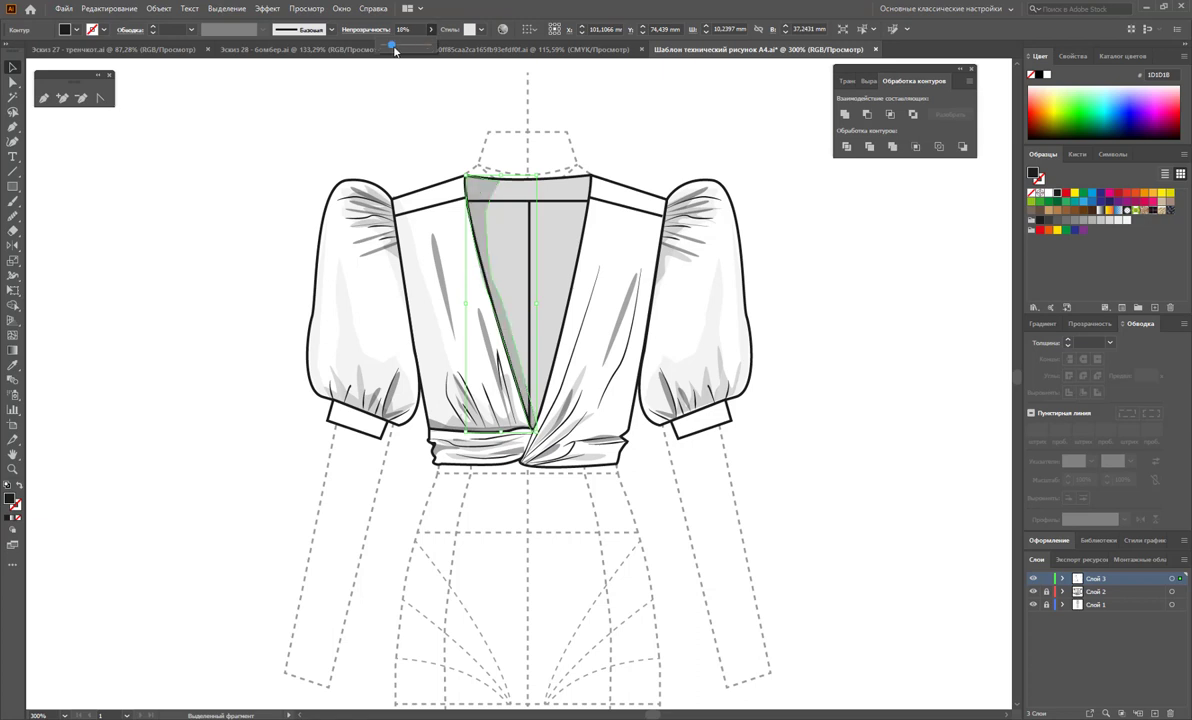
left_click(646, 133)
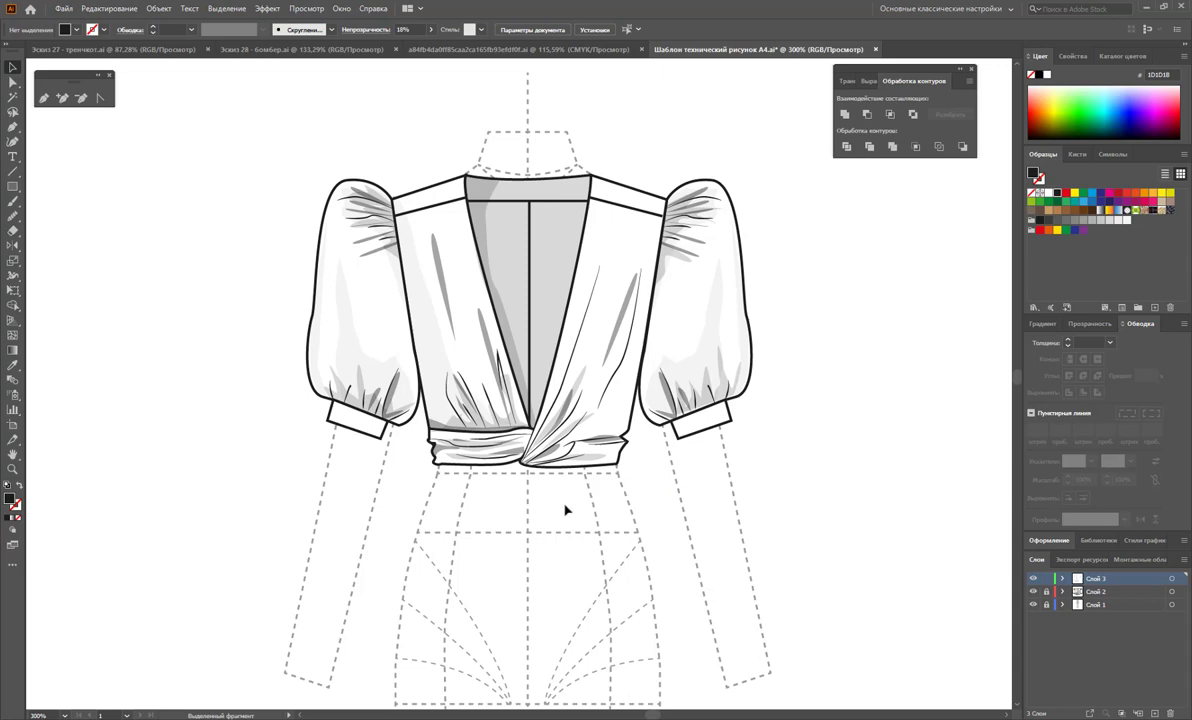
Zoom out to show the whole figure template.
key("z")
left_click(540, 475, "alt")
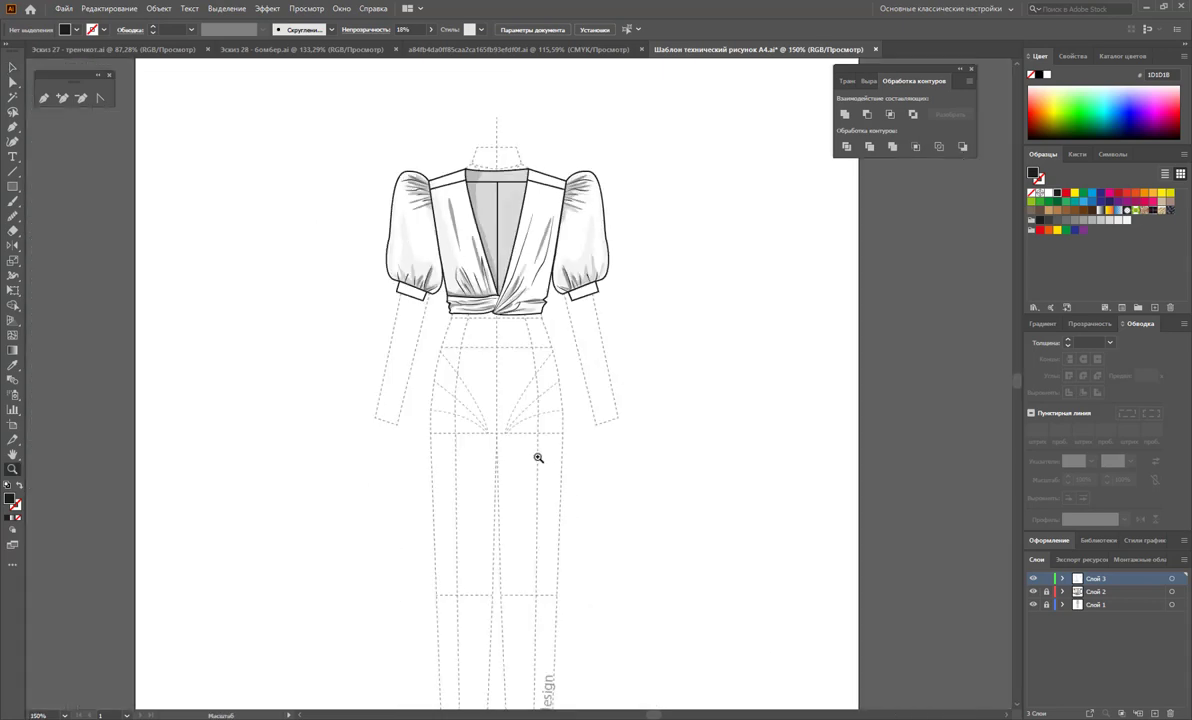
scroll(419, 363, "down", 2)
scroll(412, 372, "down", 2)
scroll(412, 372, "up", 1)
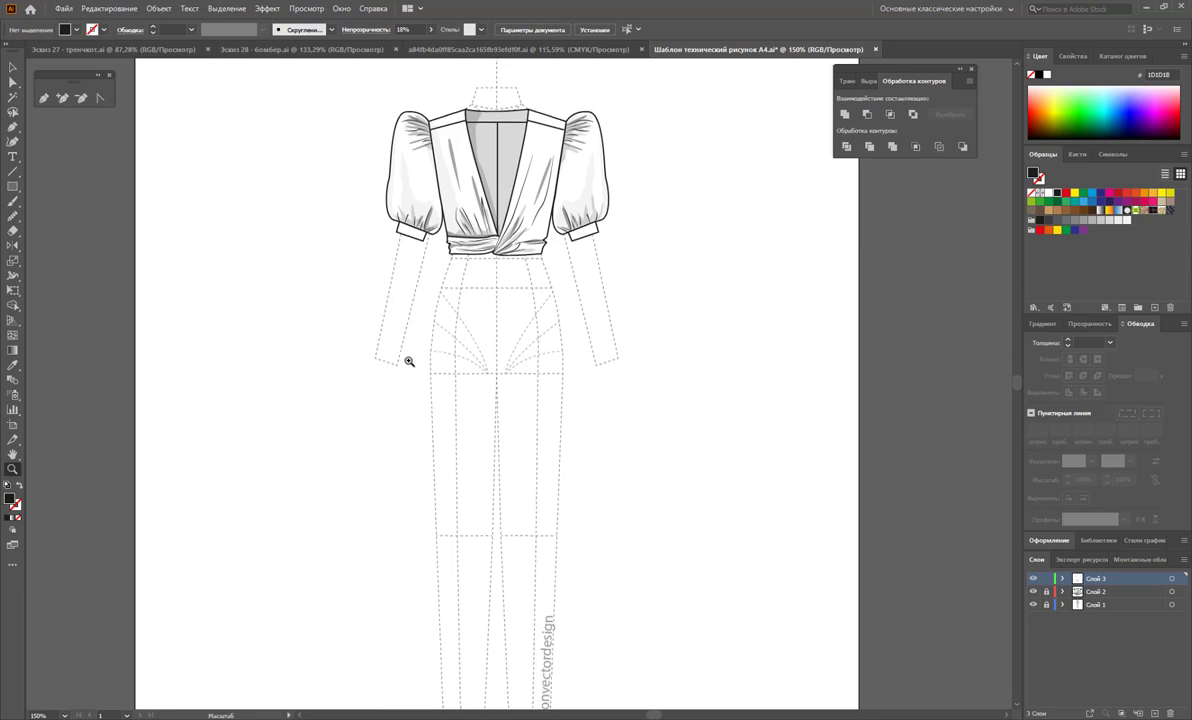
left_click(41, 99)
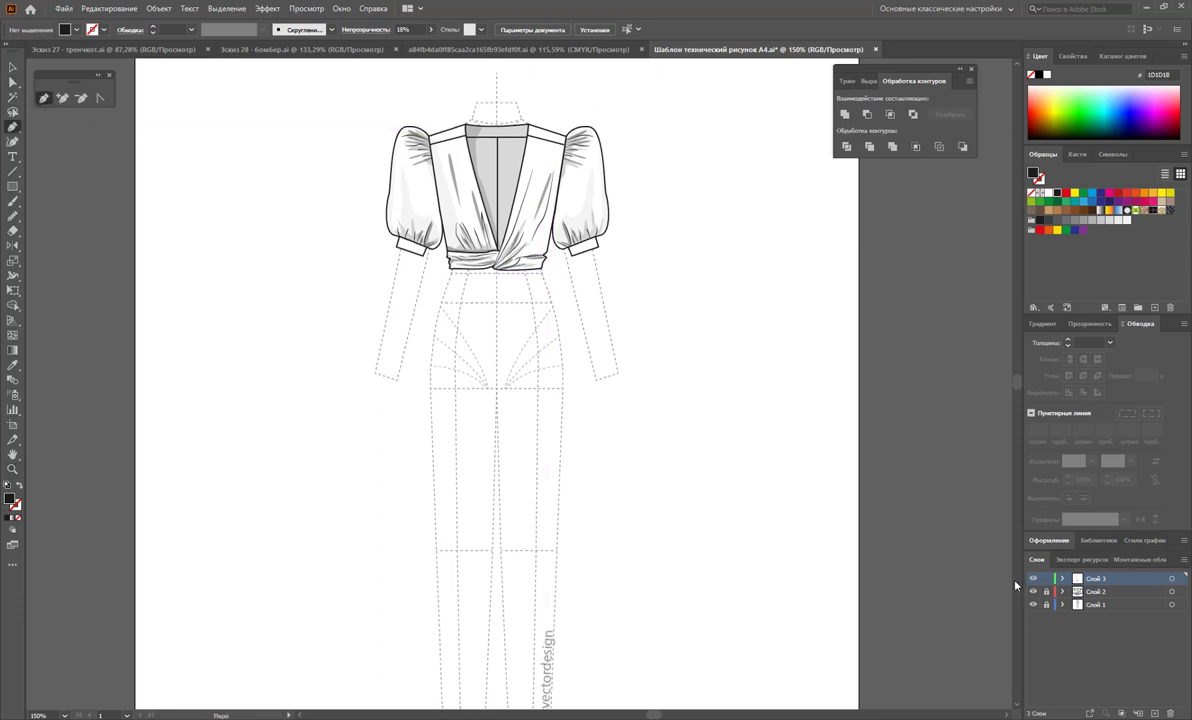
left_click(12, 67)
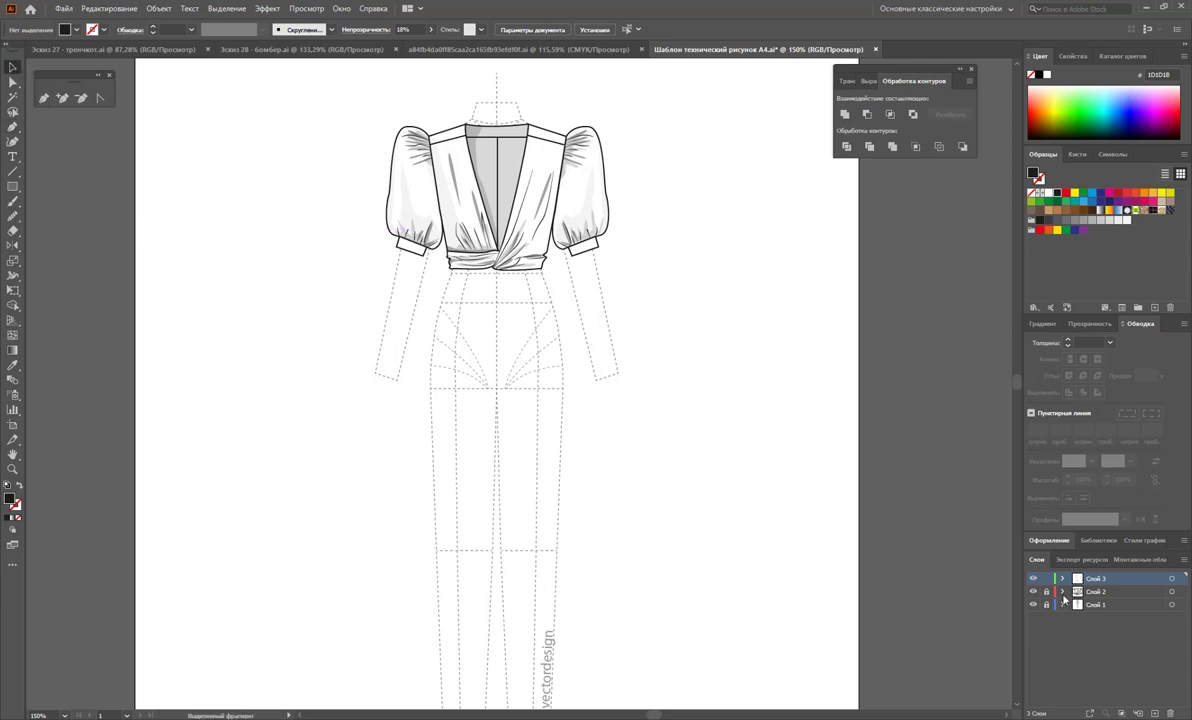
Group all the blouse artwork and make Слой 2 the active layer.
left_click_drag(617, 97, 322, 271)
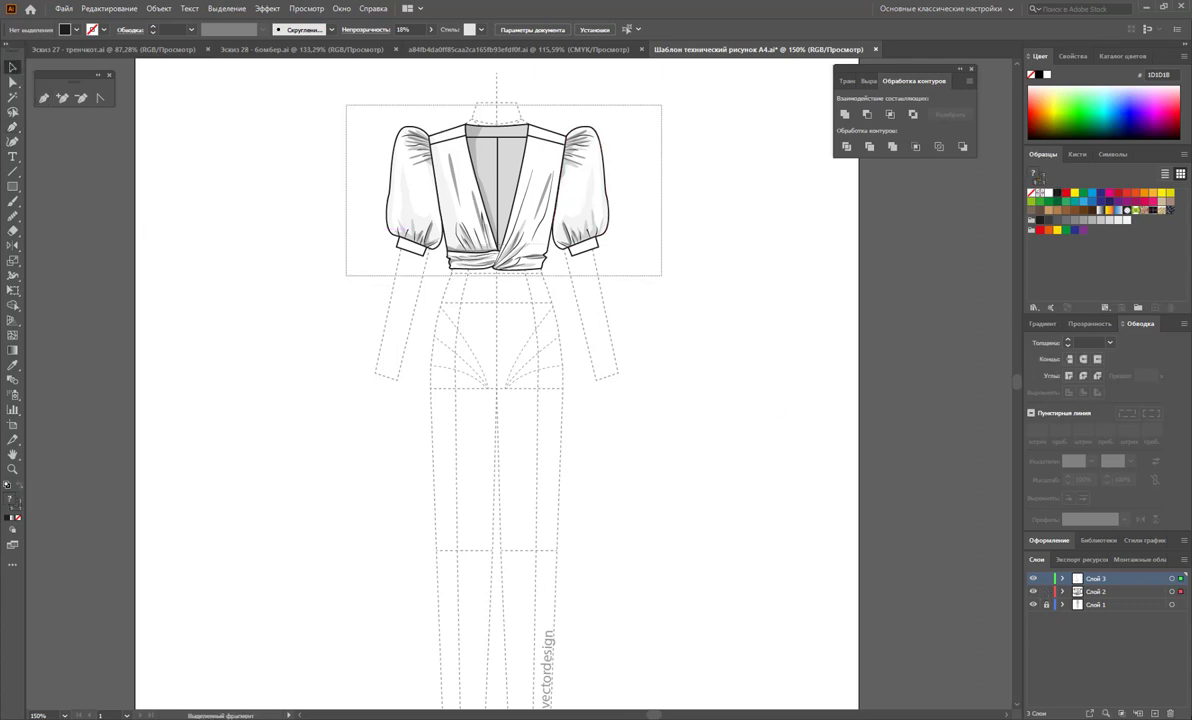
right_click(413, 199)
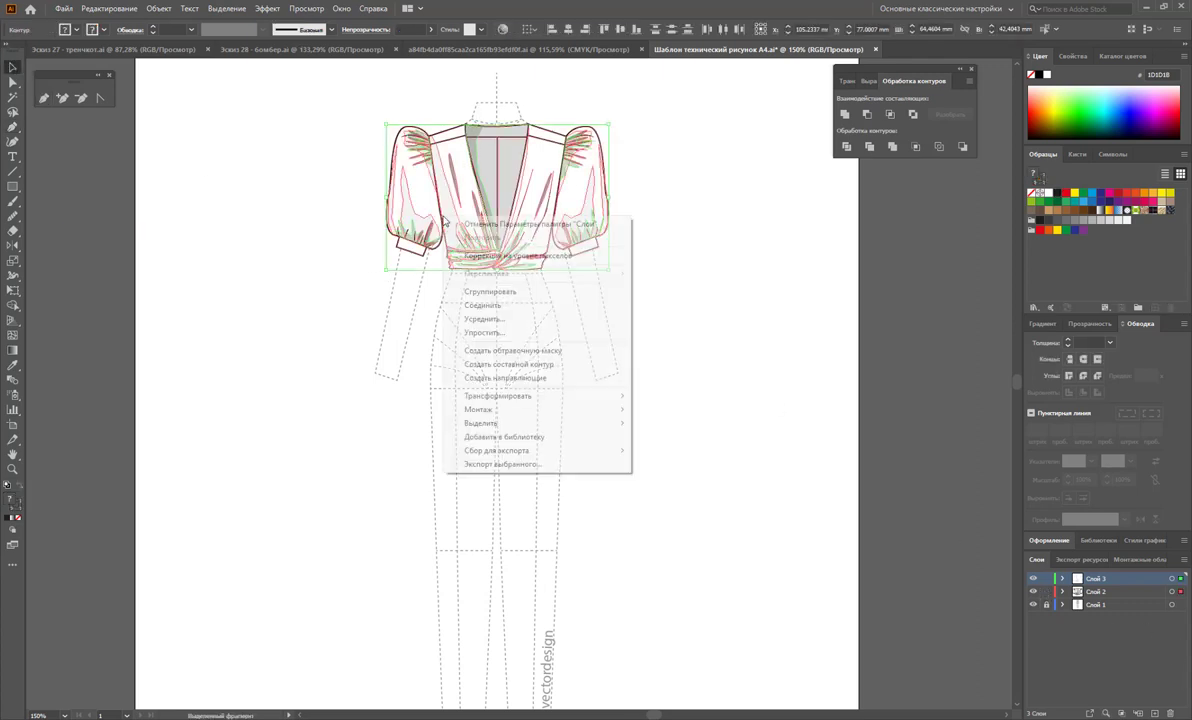
left_click(488, 292)
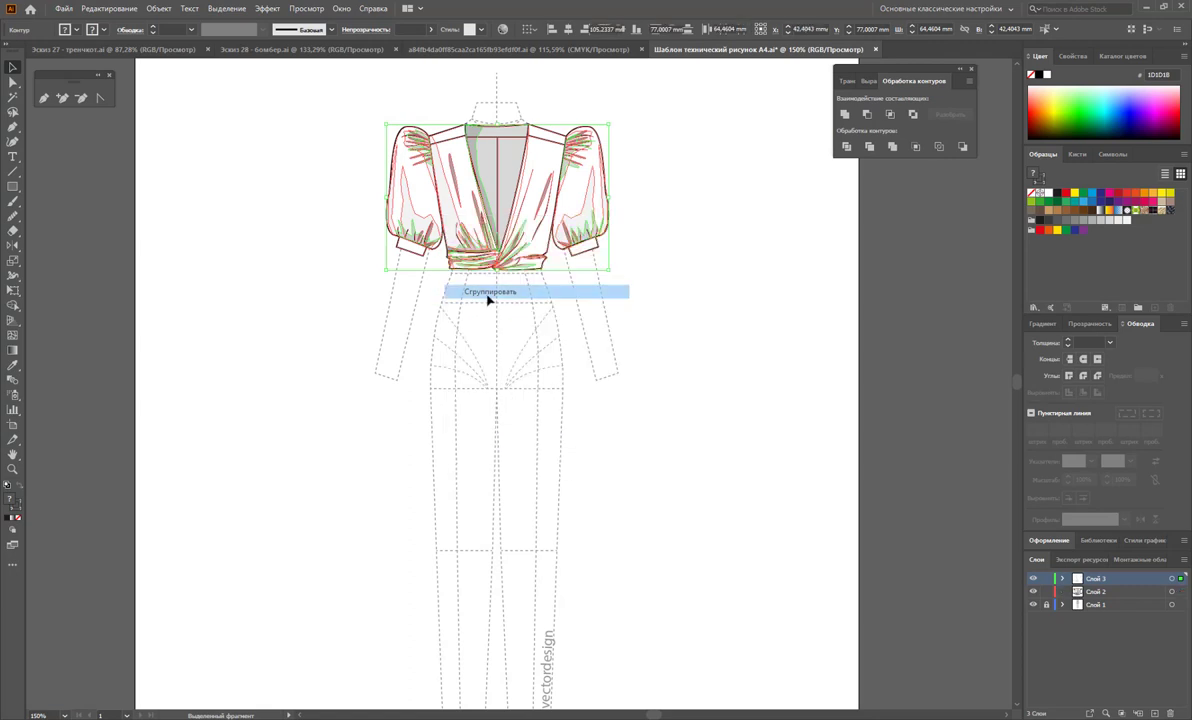
left_click(992, 601)
left_click(1072, 593)
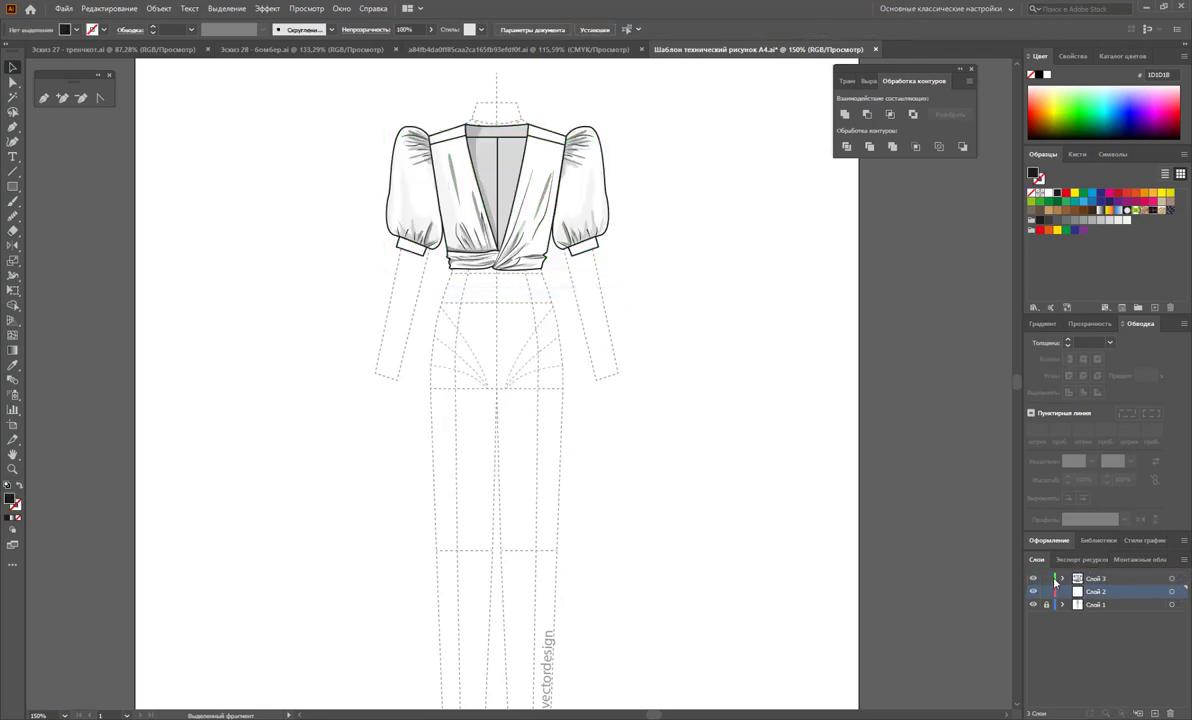
scroll(350, 284, "down", 2)
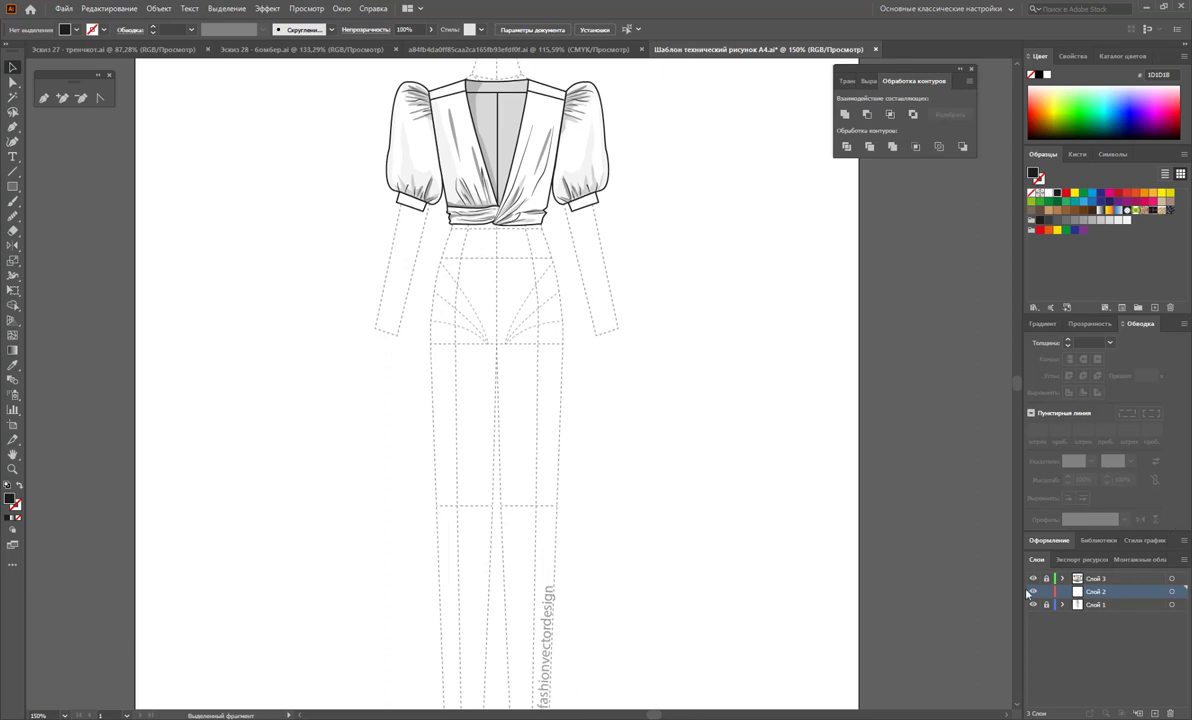
Draw the closed right skirt panel outline from the waistband knot to the flared hem.
left_click(50, 97)
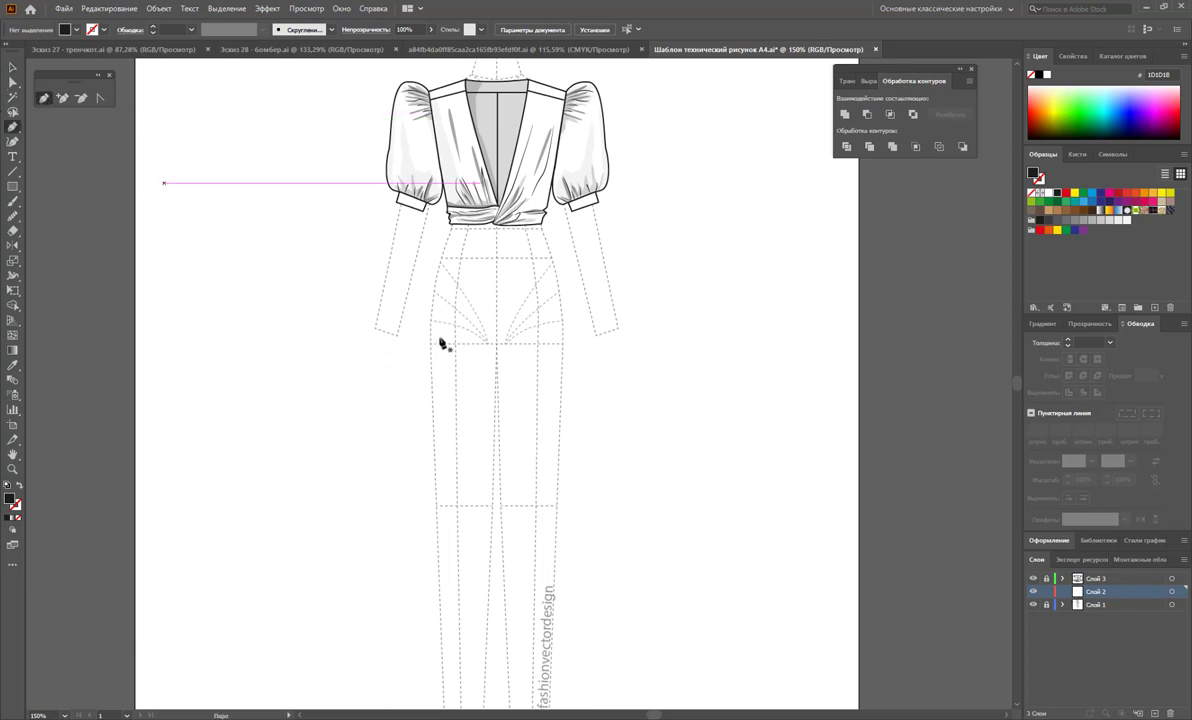
left_click(541, 223)
left_click(568, 285)
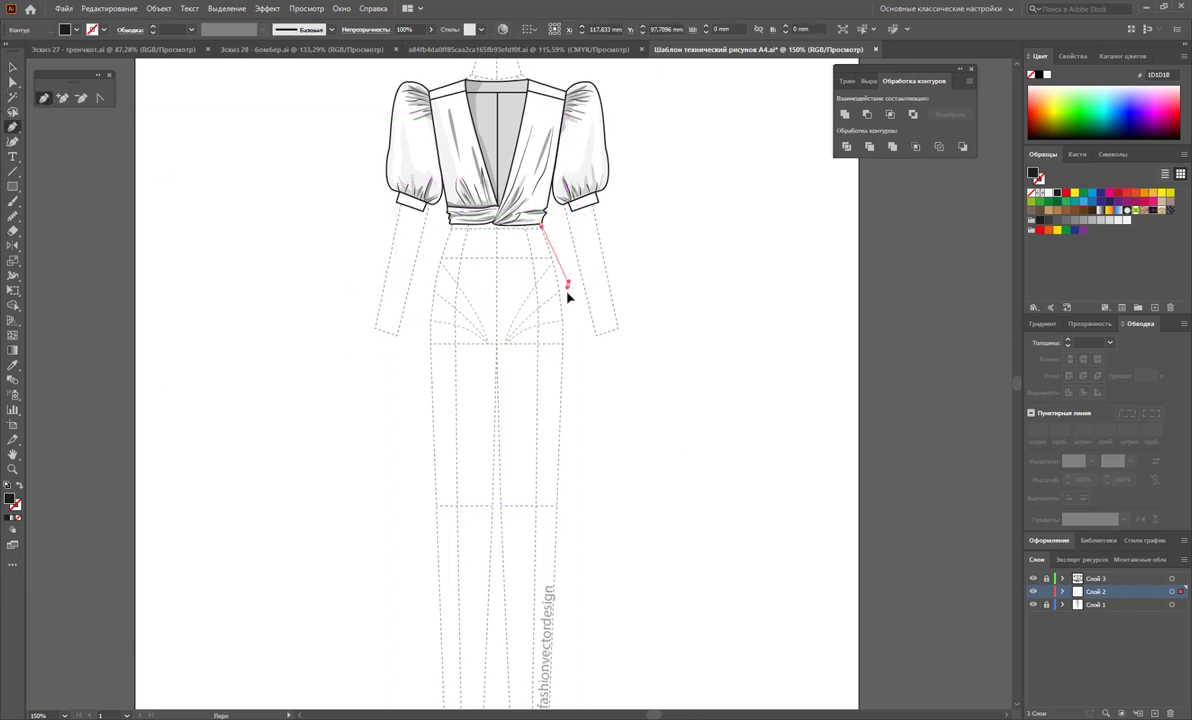
left_click(574, 318)
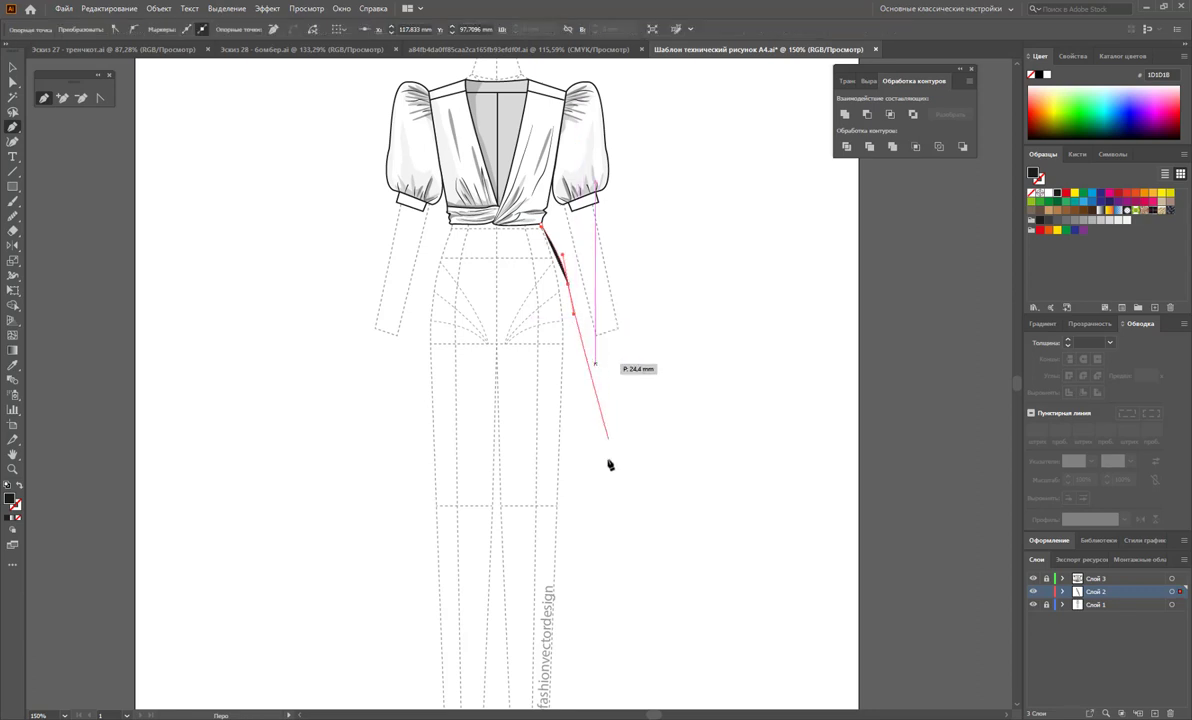
left_click(603, 690)
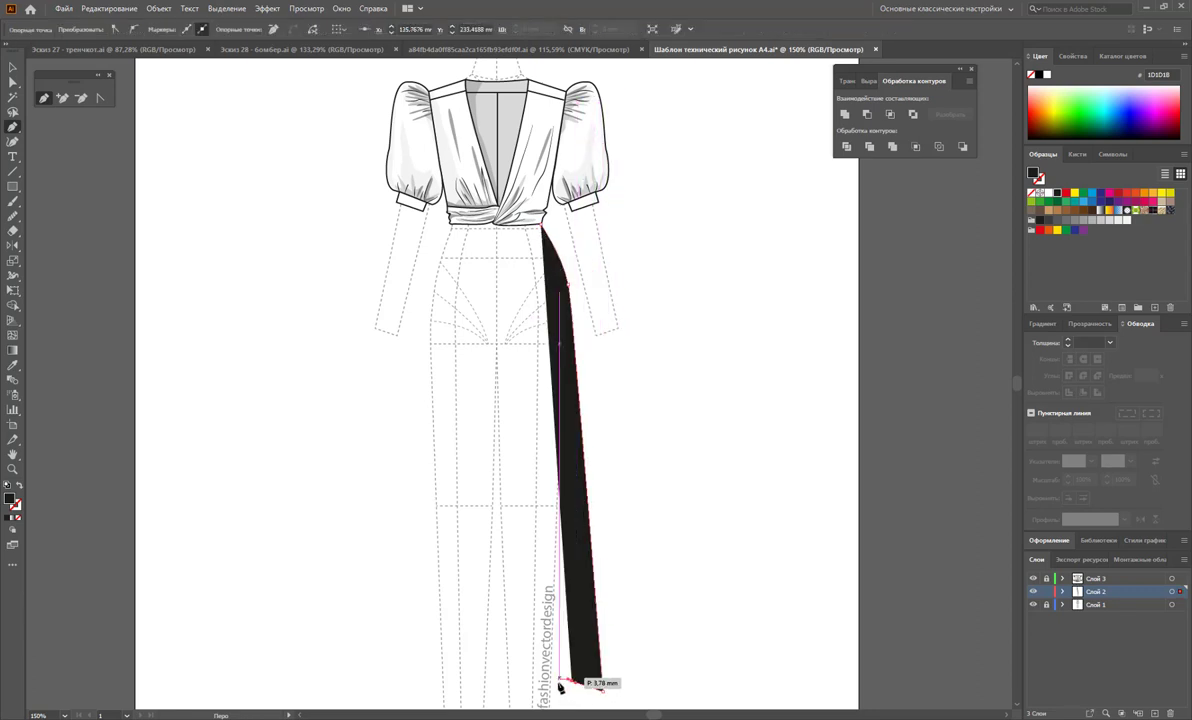
left_click(528, 681)
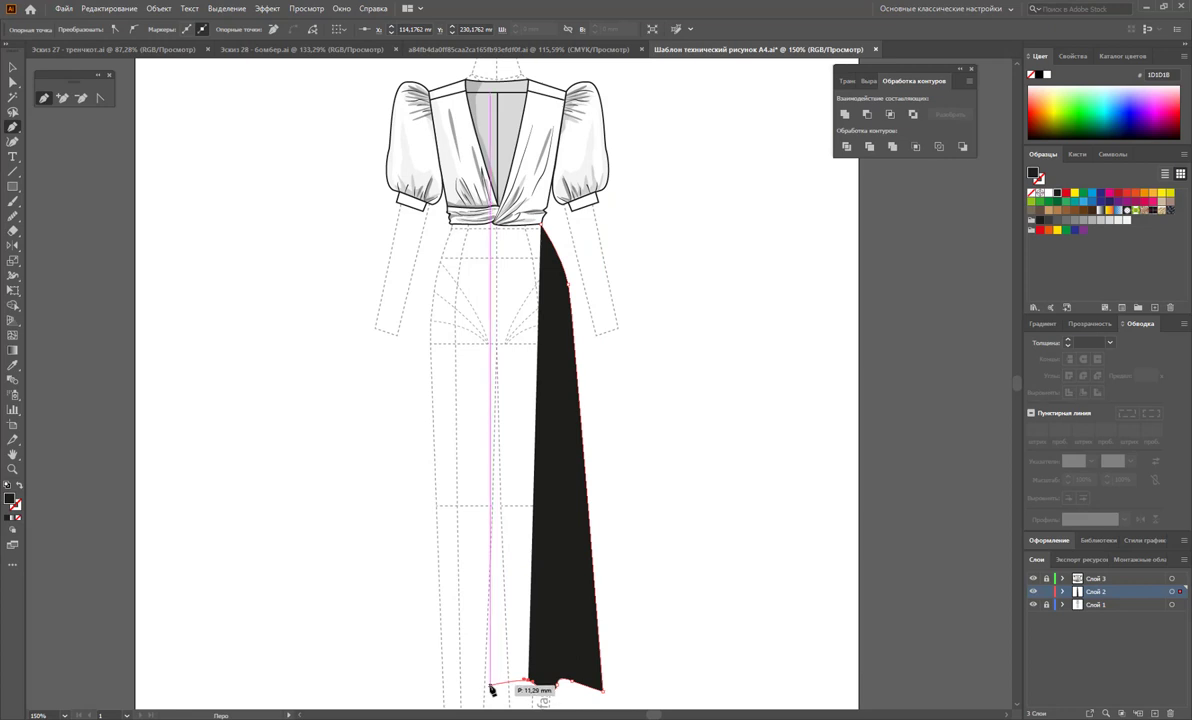
left_click(493, 684)
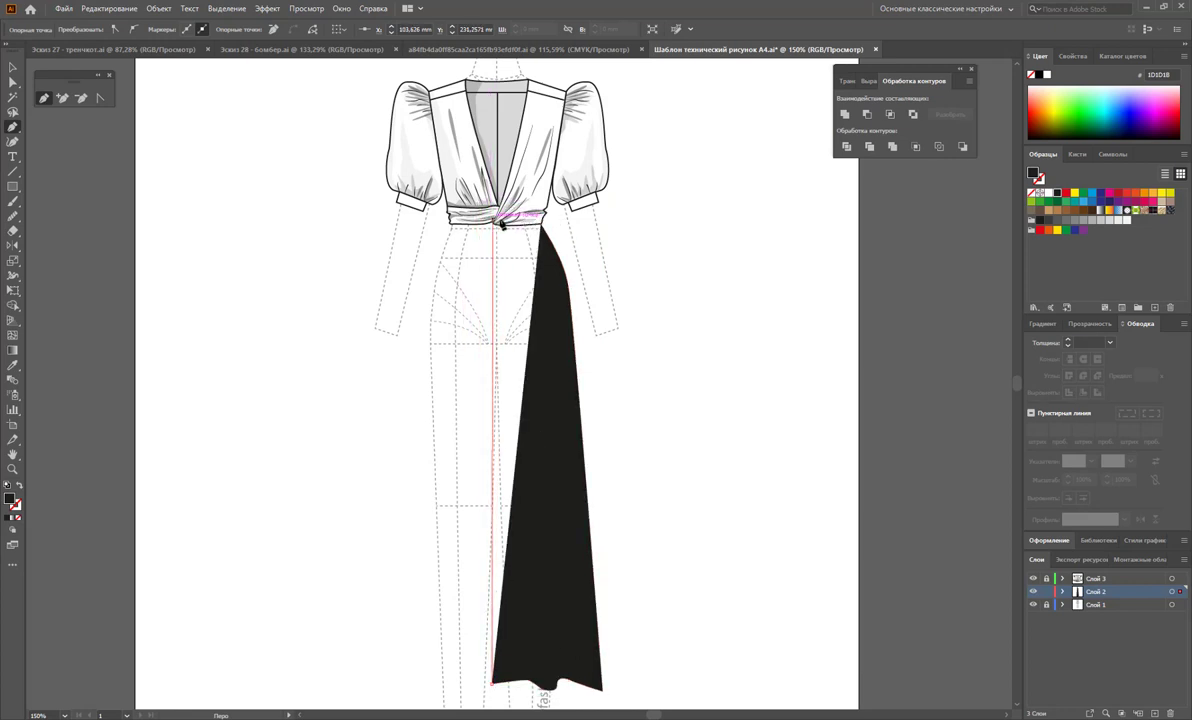
left_click(494, 222)
left_click(540, 226)
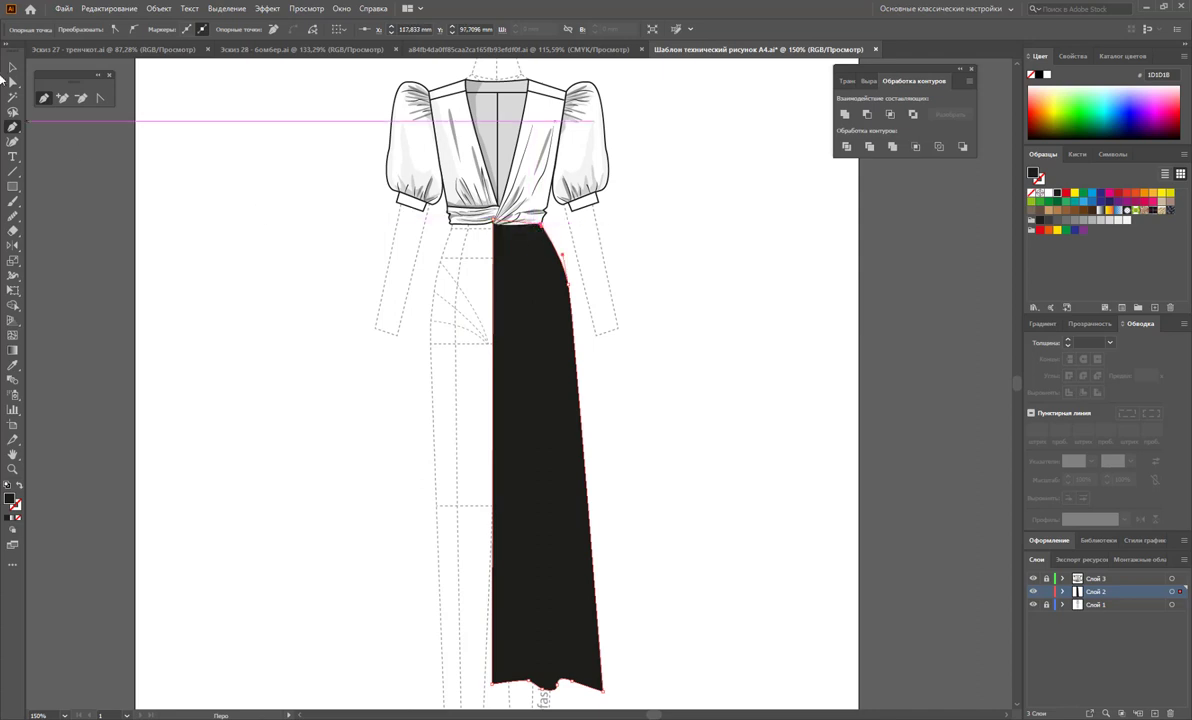
Adjust the skirt panel's waist anchor with Direct Selection, then deselect.
left_click(15, 88)
left_click(537, 235)
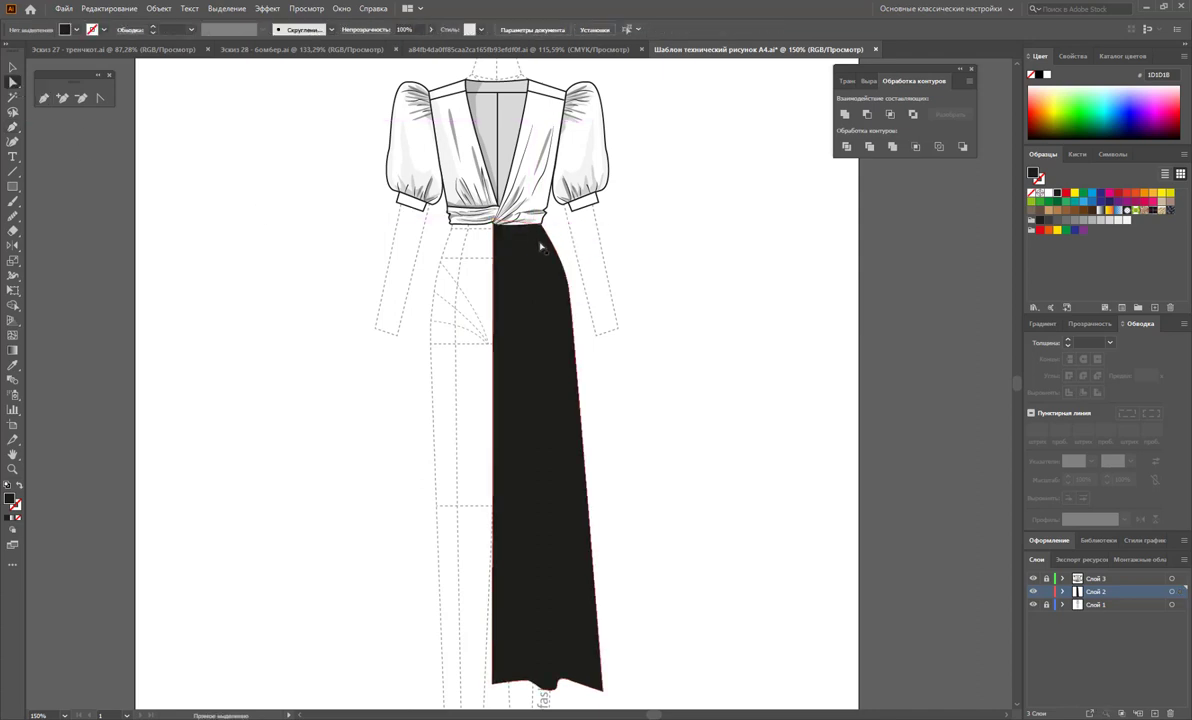
left_click(538, 231)
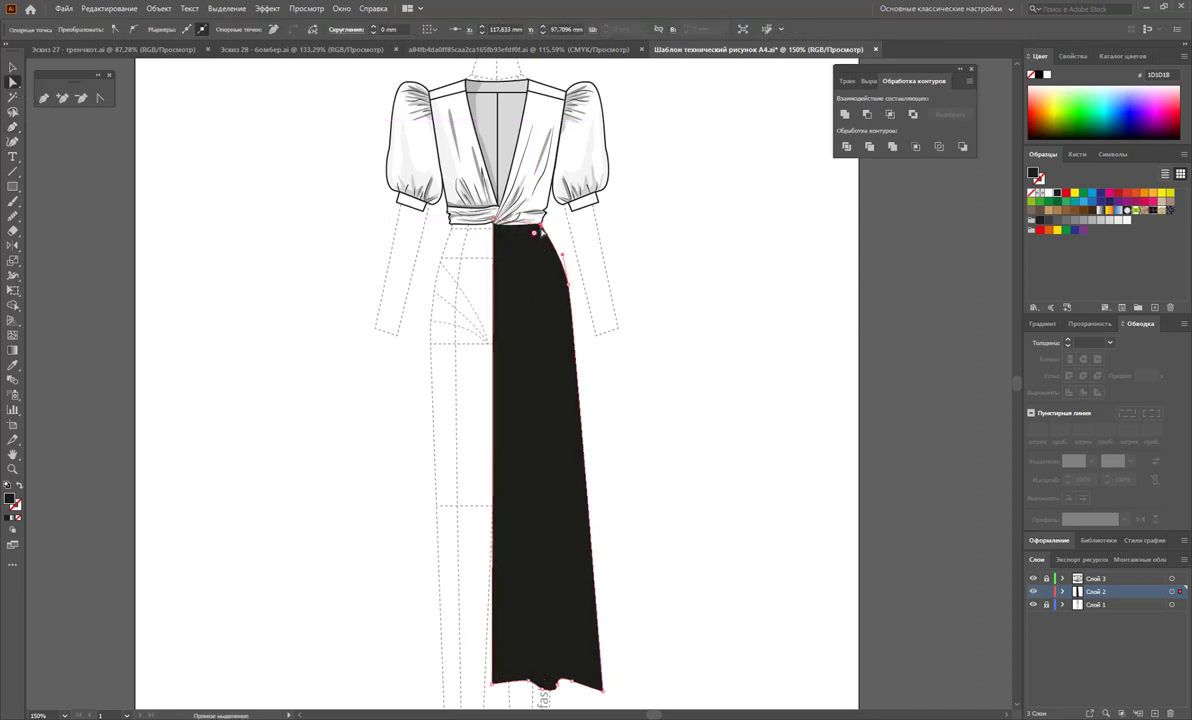
left_click(396, 87)
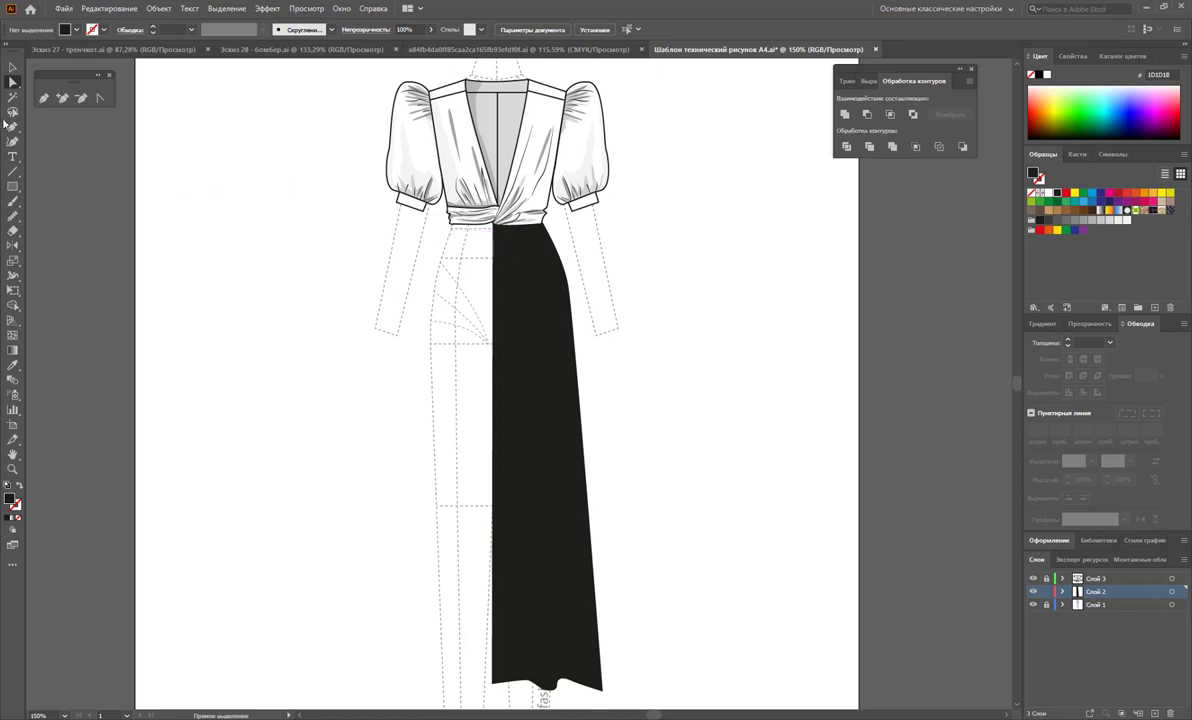
left_click(46, 99)
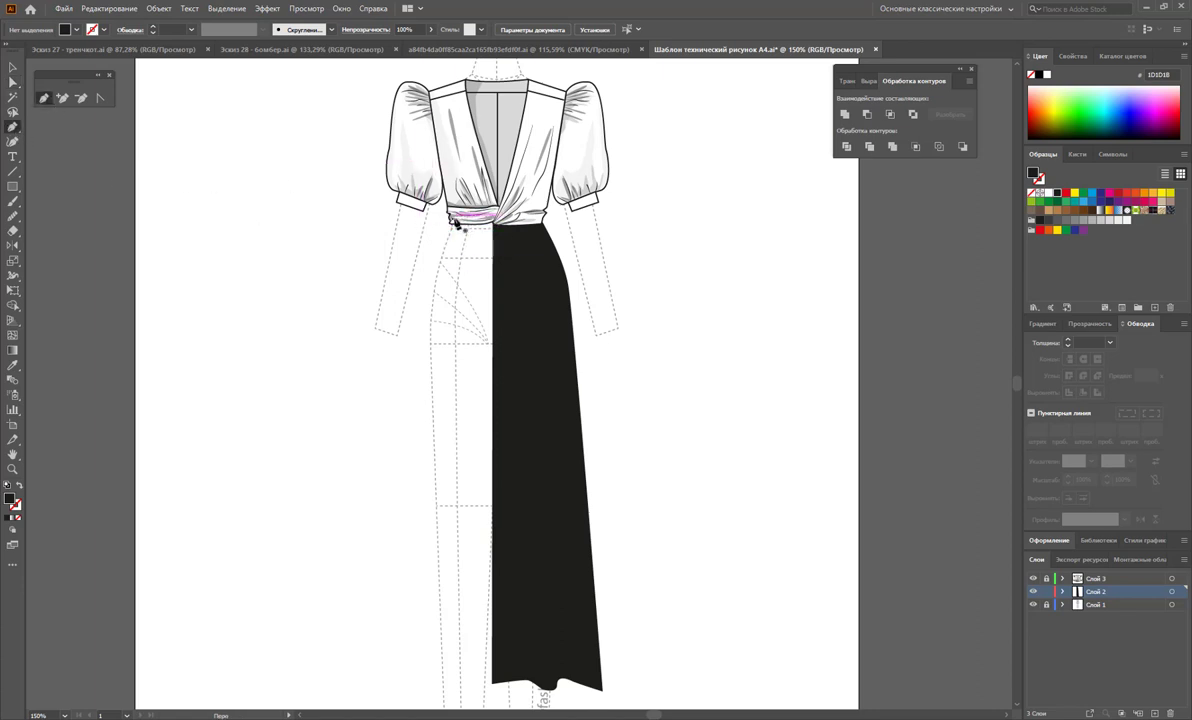
Draw the closed left skirt panel from the waistband to a curved hem at centre front.
left_click_drag(452, 216, 417, 392)
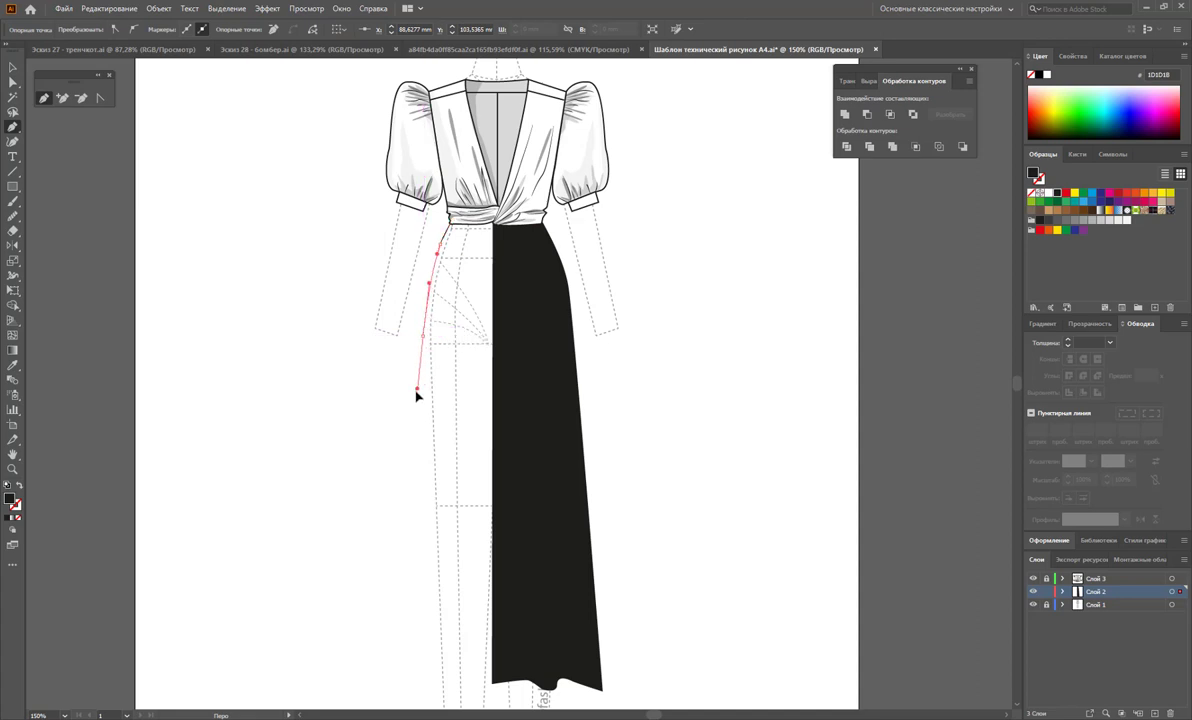
scroll(415, 410, "down", 3)
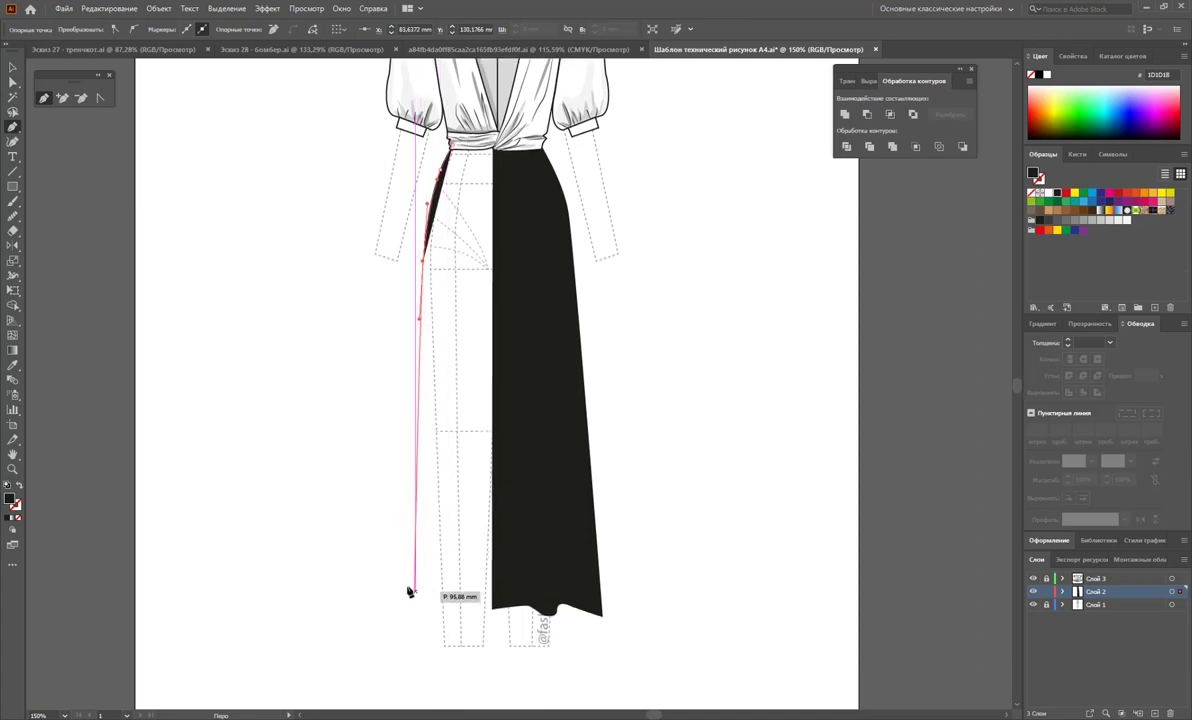
left_click(405, 596)
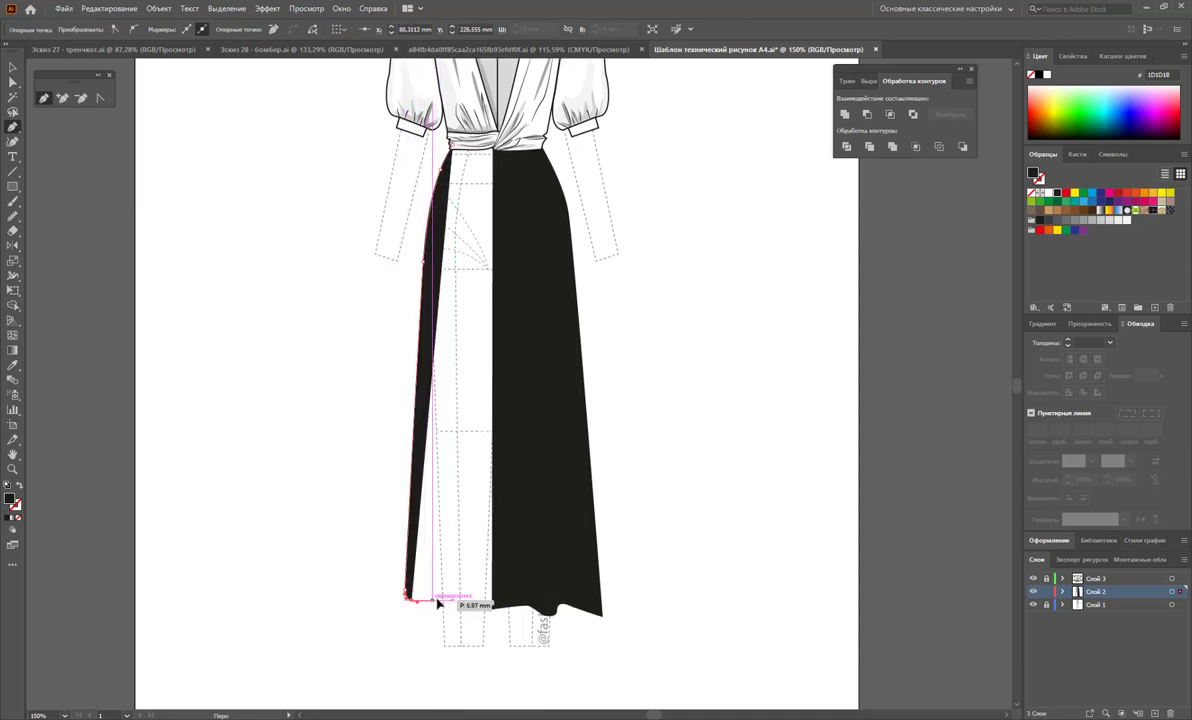
left_click_drag(436, 600, 456, 620)
left_click(497, 606)
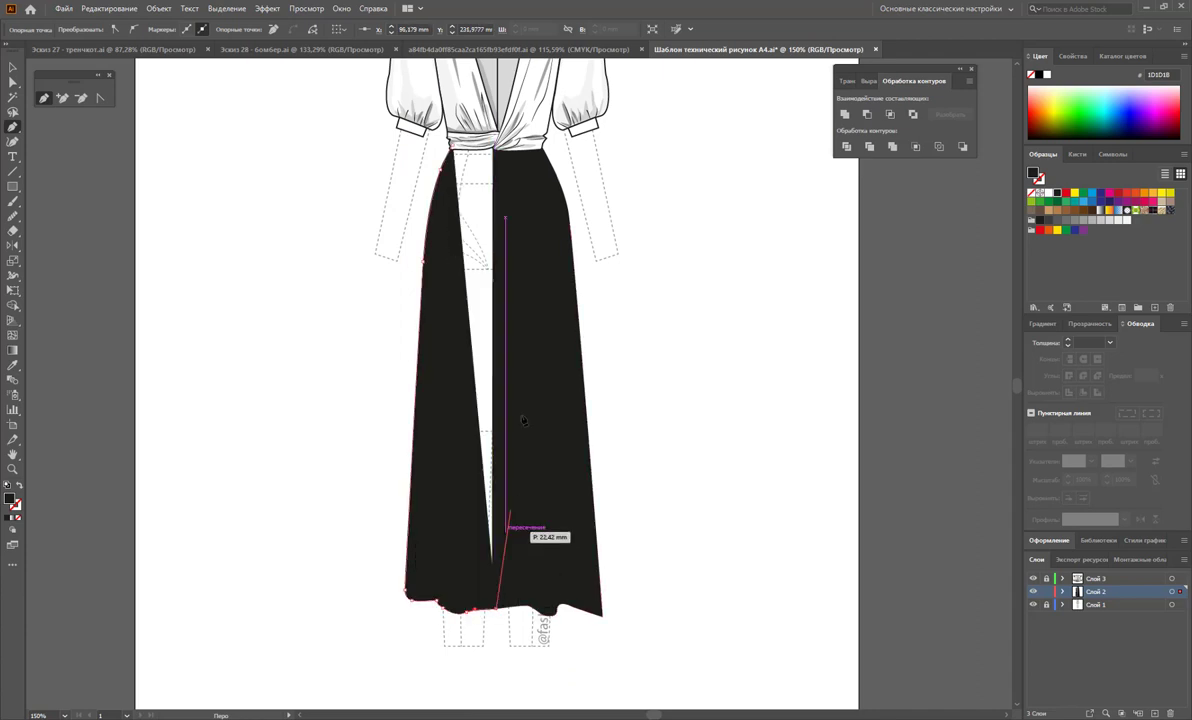
left_click(495, 149)
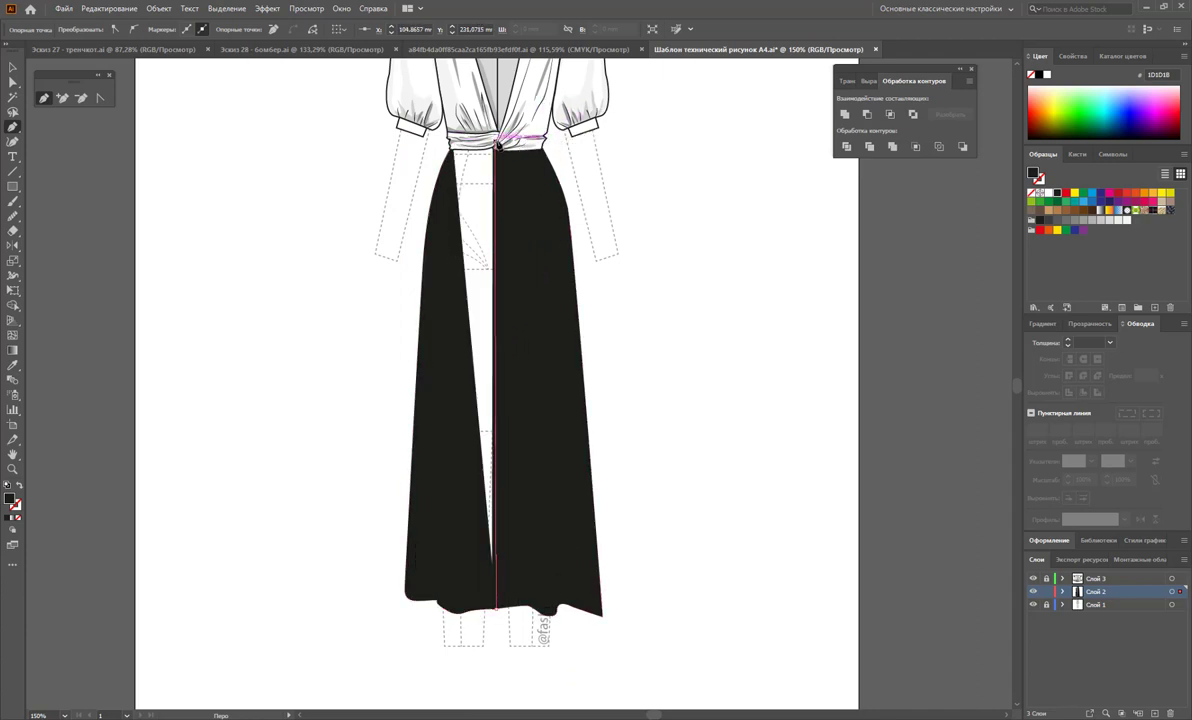
left_click(450, 150)
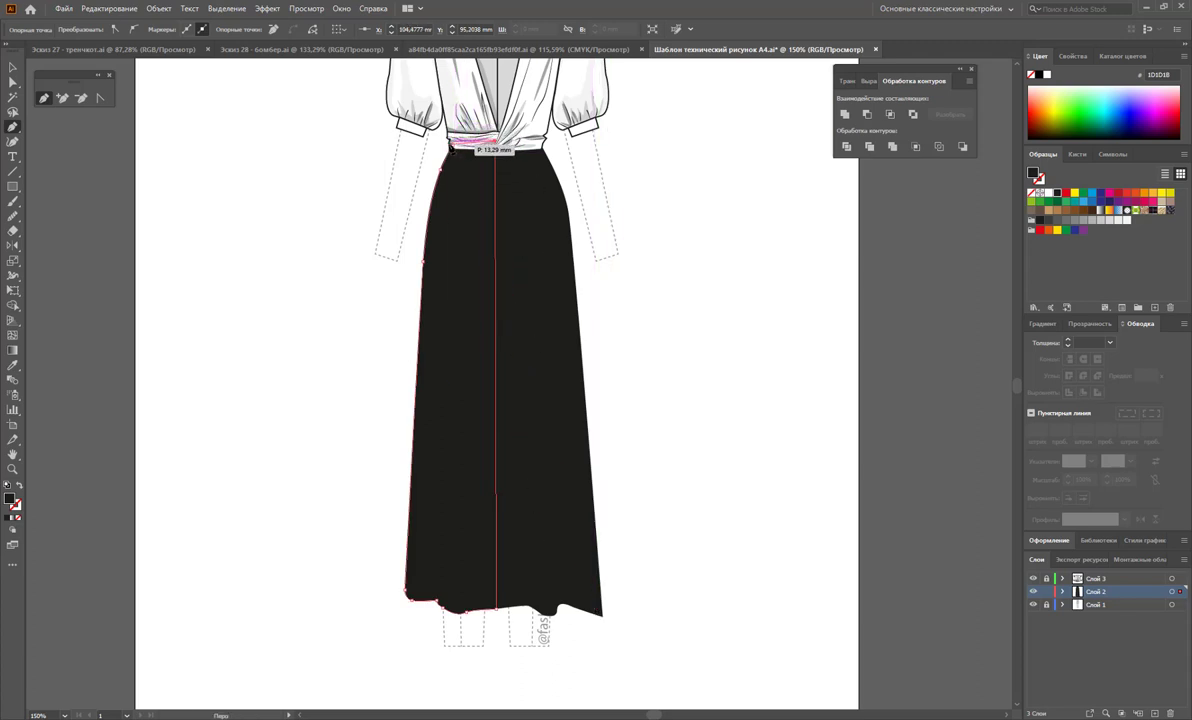
Check the right skirt panel's edge with Direct Selection, then deselect.
left_click(12, 81)
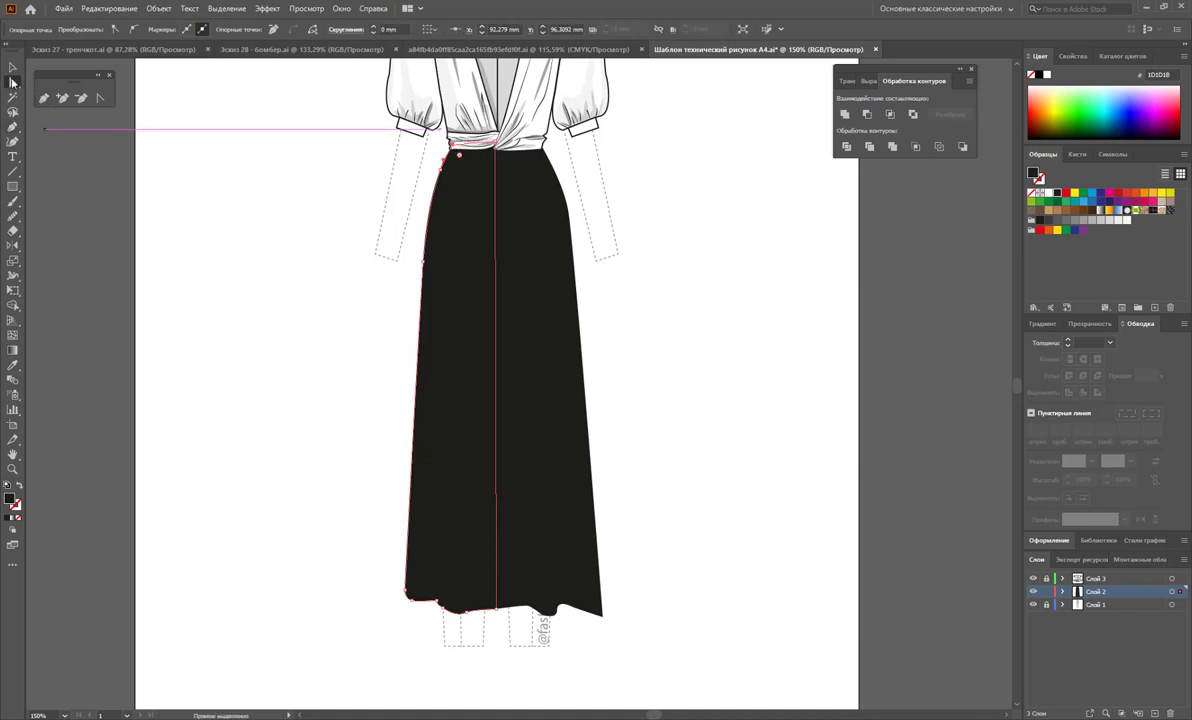
left_click(604, 615)
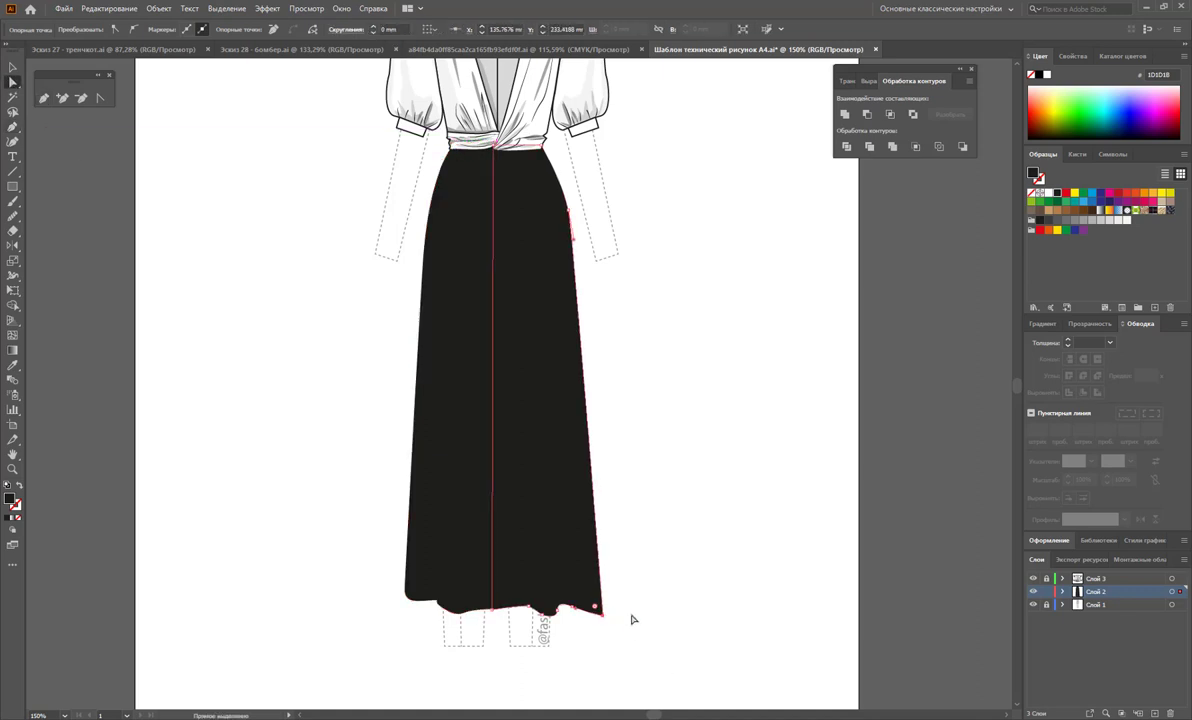
left_click(651, 639)
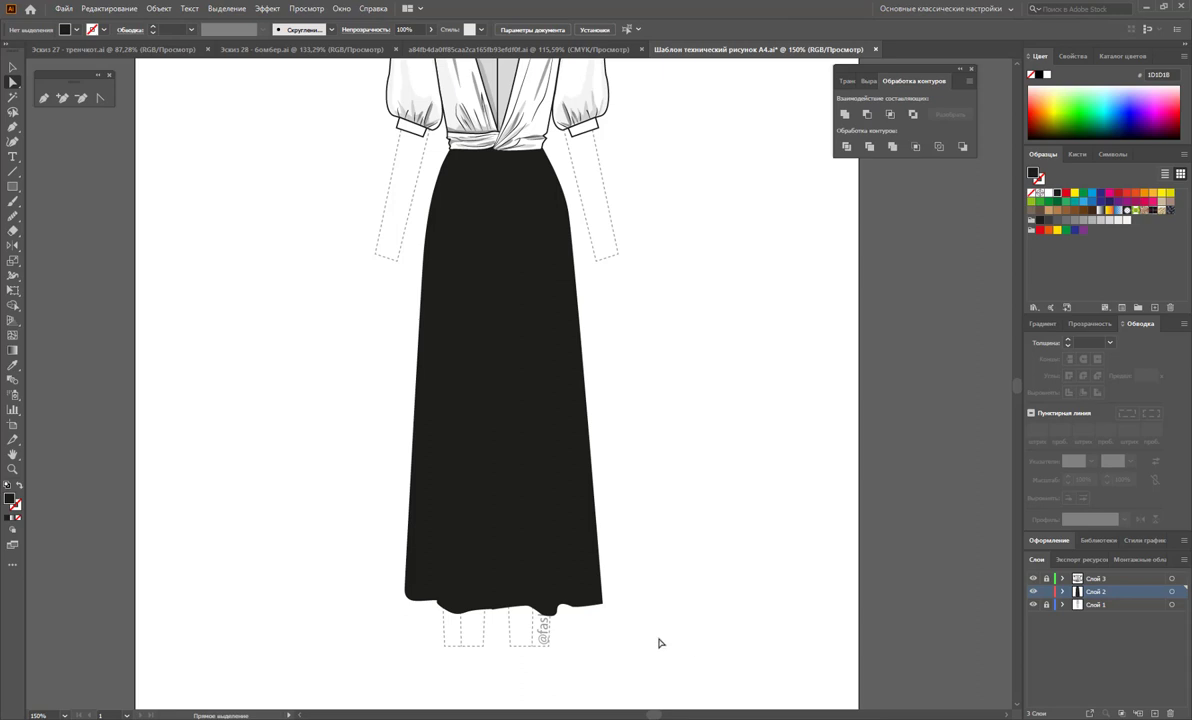
Recolour the skirt paths to a white fill with black outlines.
left_click_drag(757, 472, 305, 474)
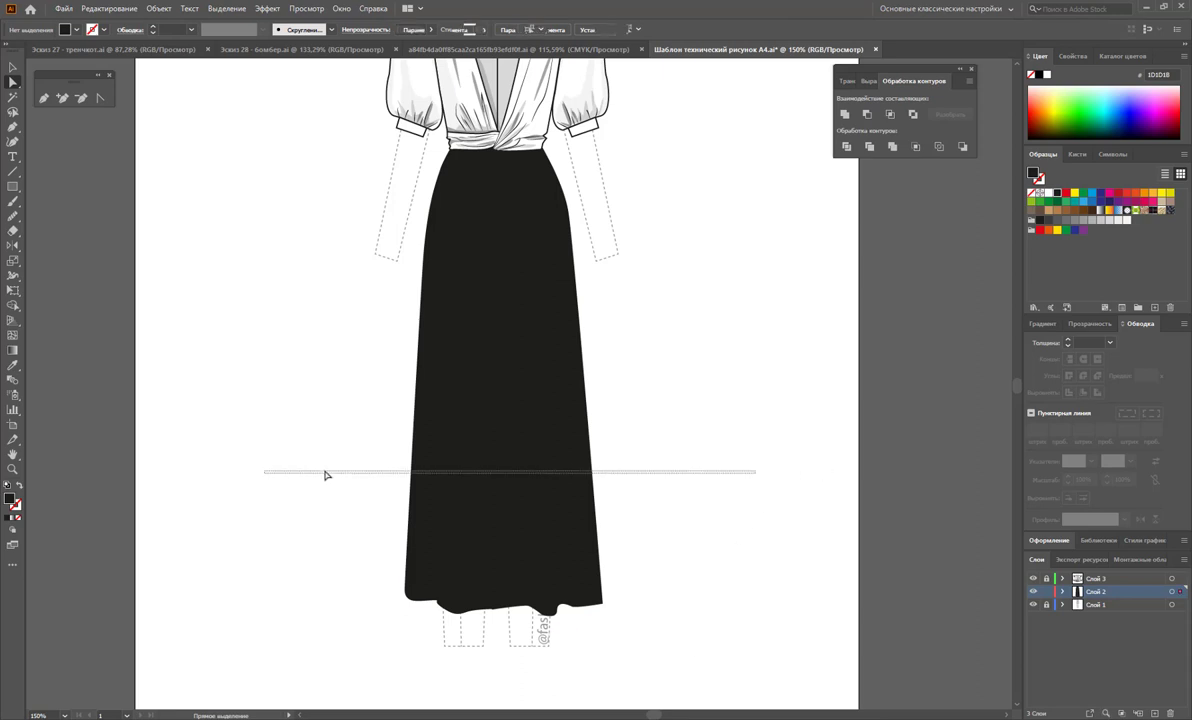
left_click(18, 485)
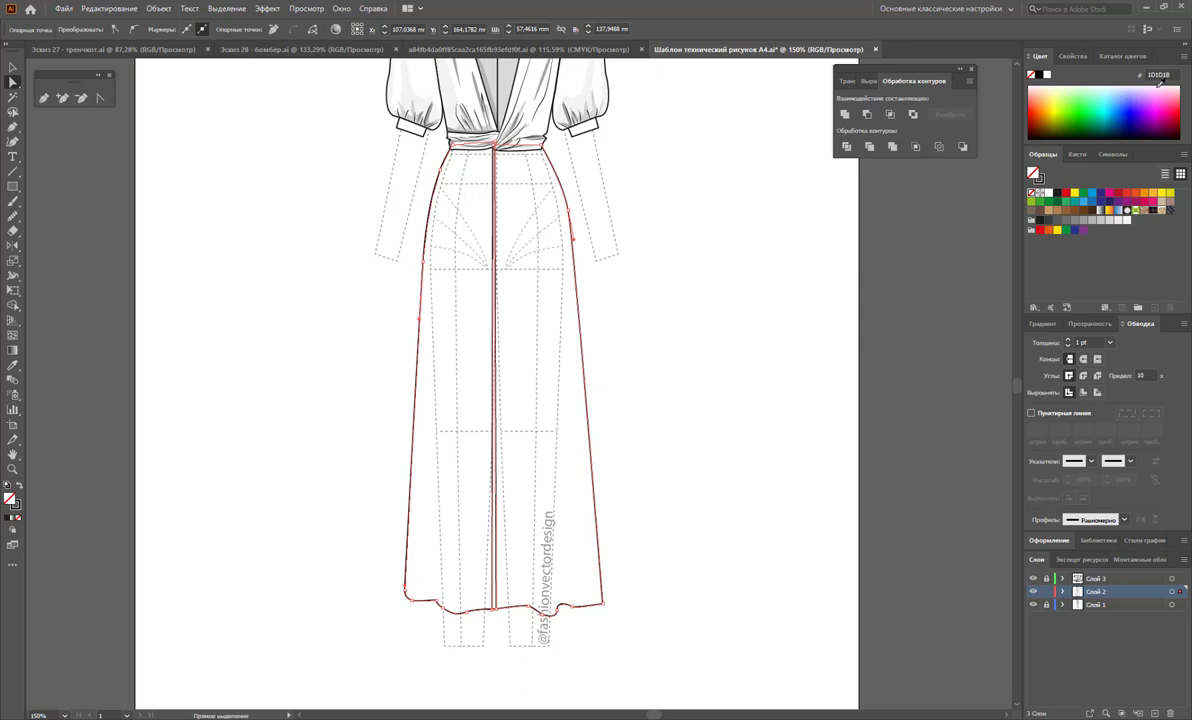
left_click(1043, 221)
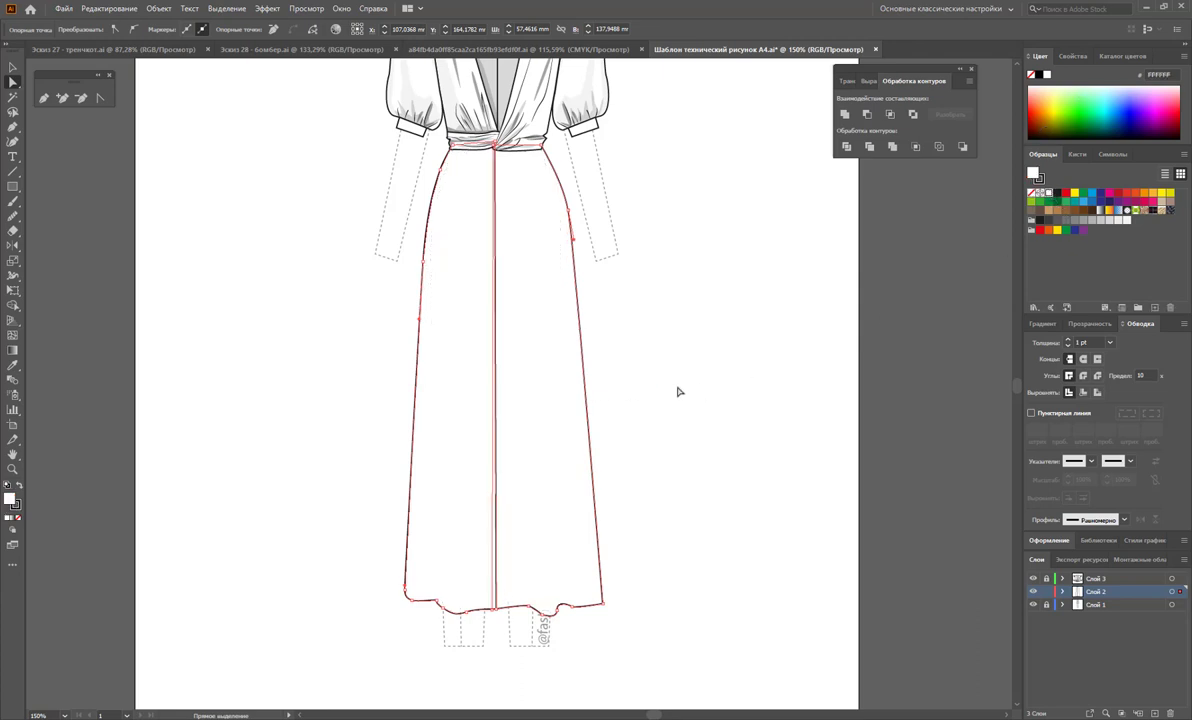
left_click(712, 383)
Move the centre-line anchors at hem and waist so the panels form a narrow front placket.
left_click(489, 335)
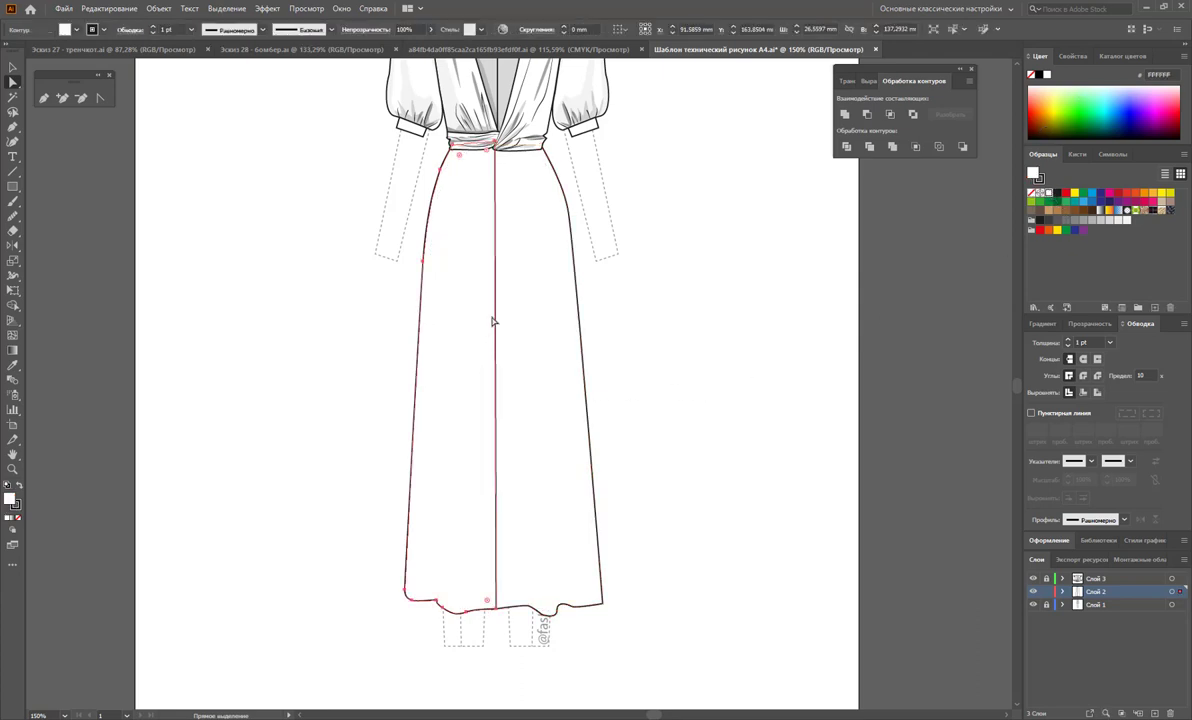
left_click_drag(496, 606, 522, 603)
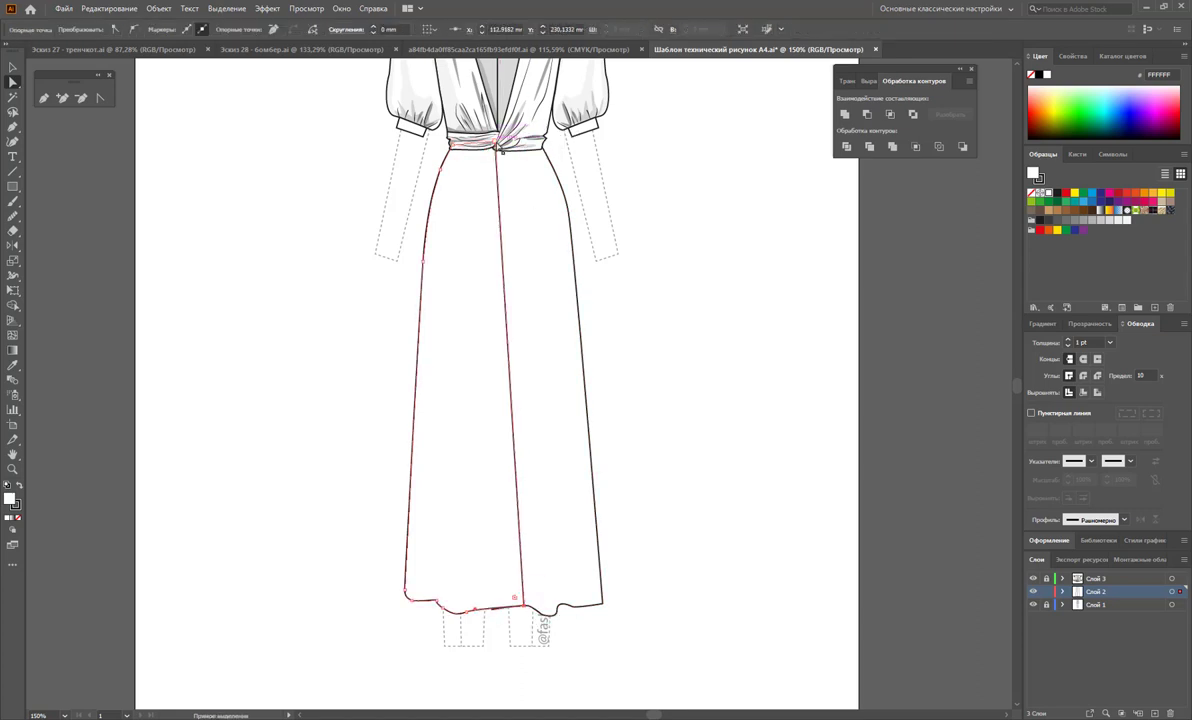
left_click_drag(497, 146, 512, 146)
left_click(692, 352)
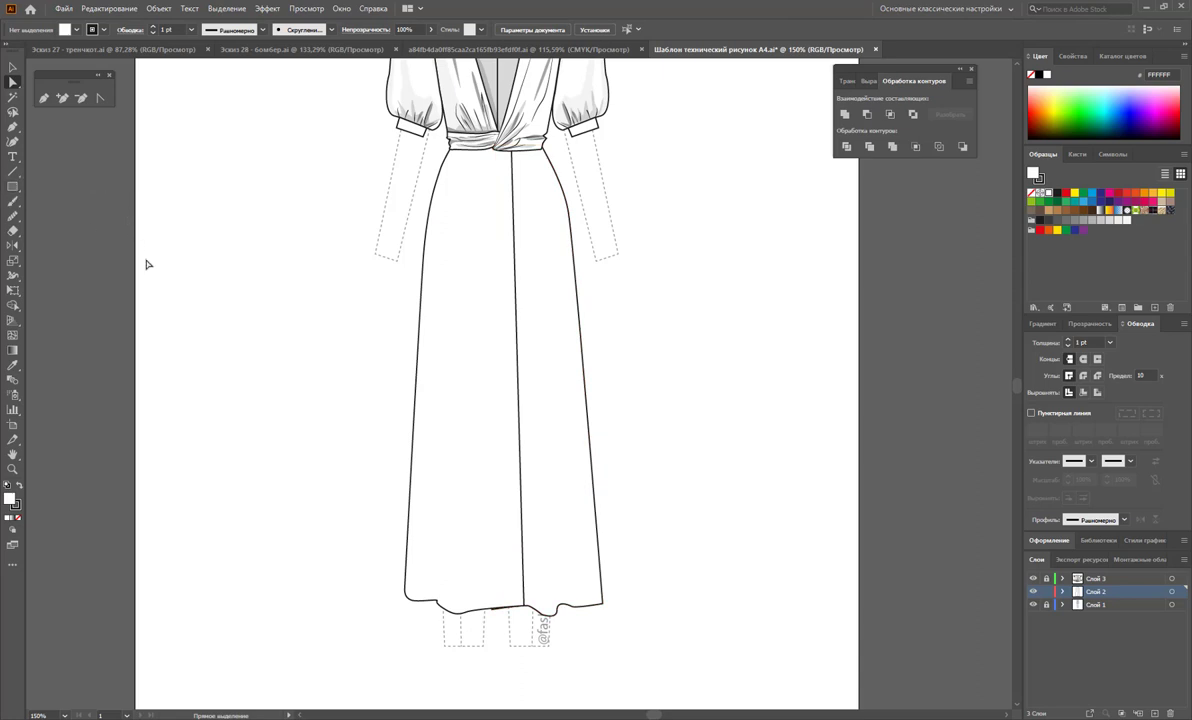
left_click(517, 263)
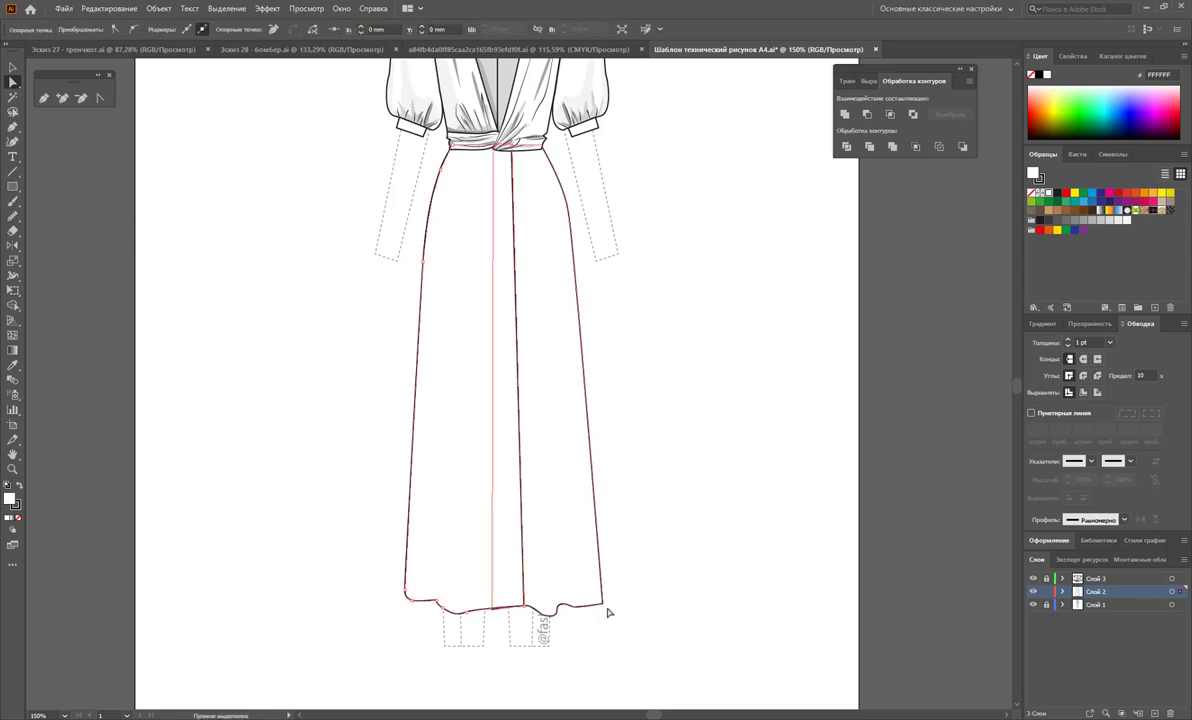
left_click_drag(529, 611, 516, 608)
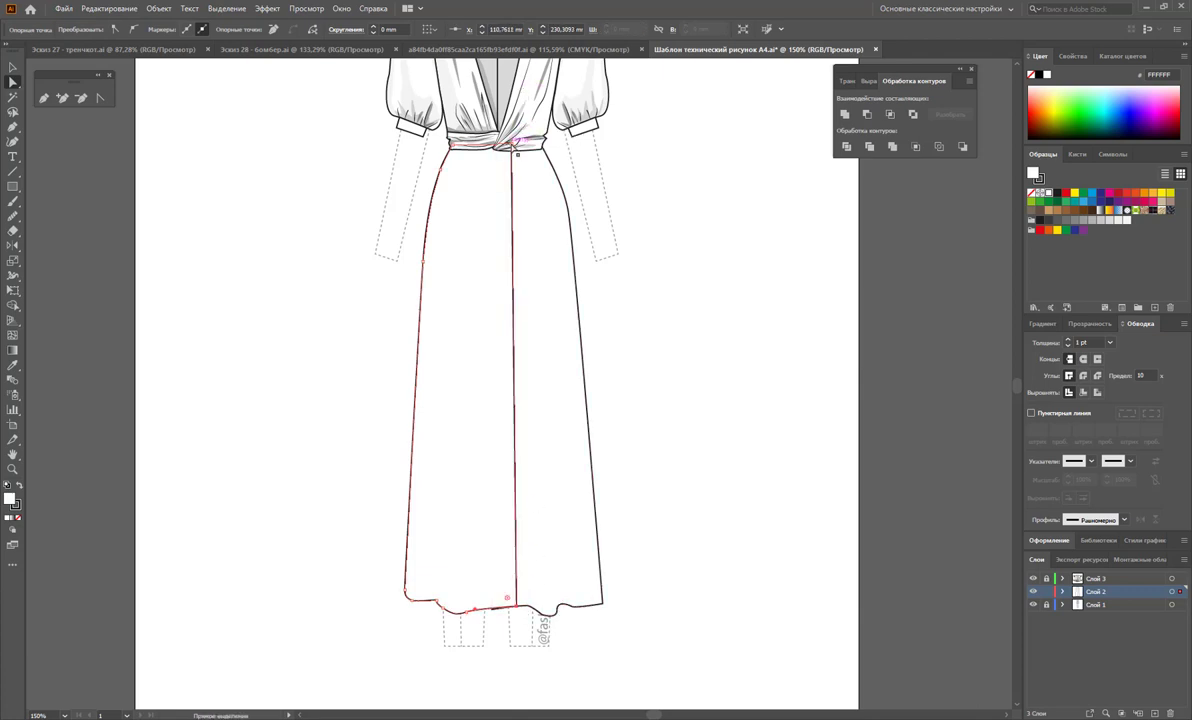
left_click_drag(513, 147, 499, 153)
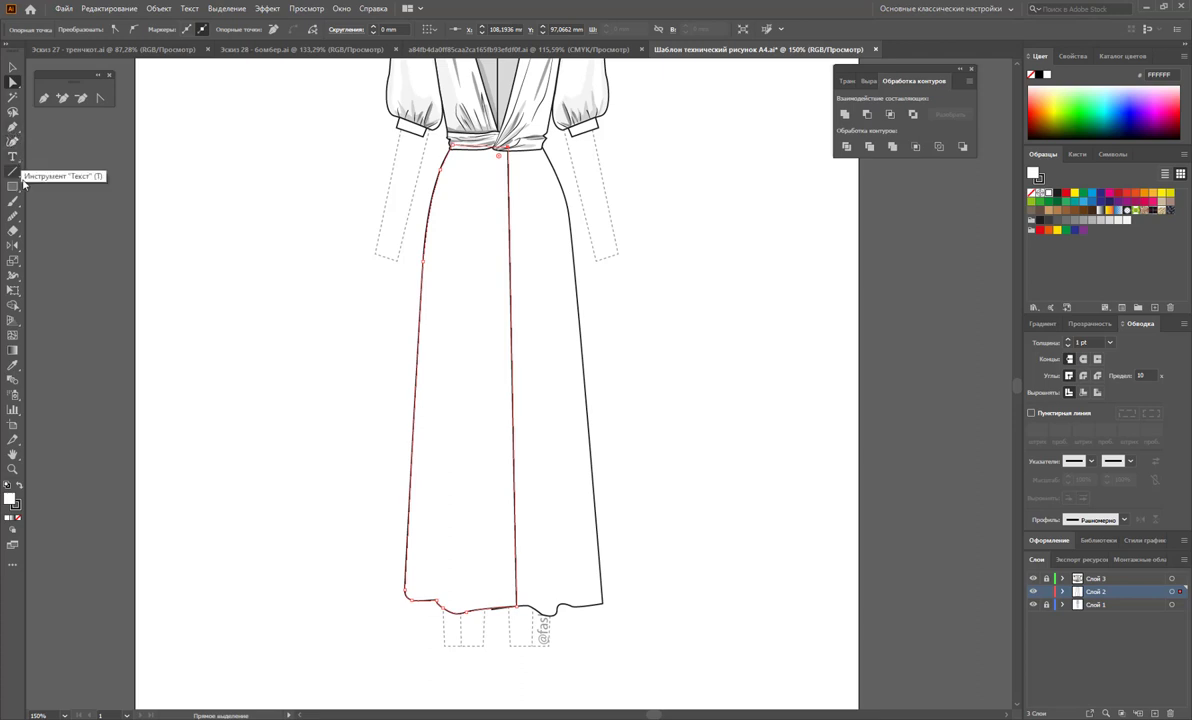
left_click(13, 187)
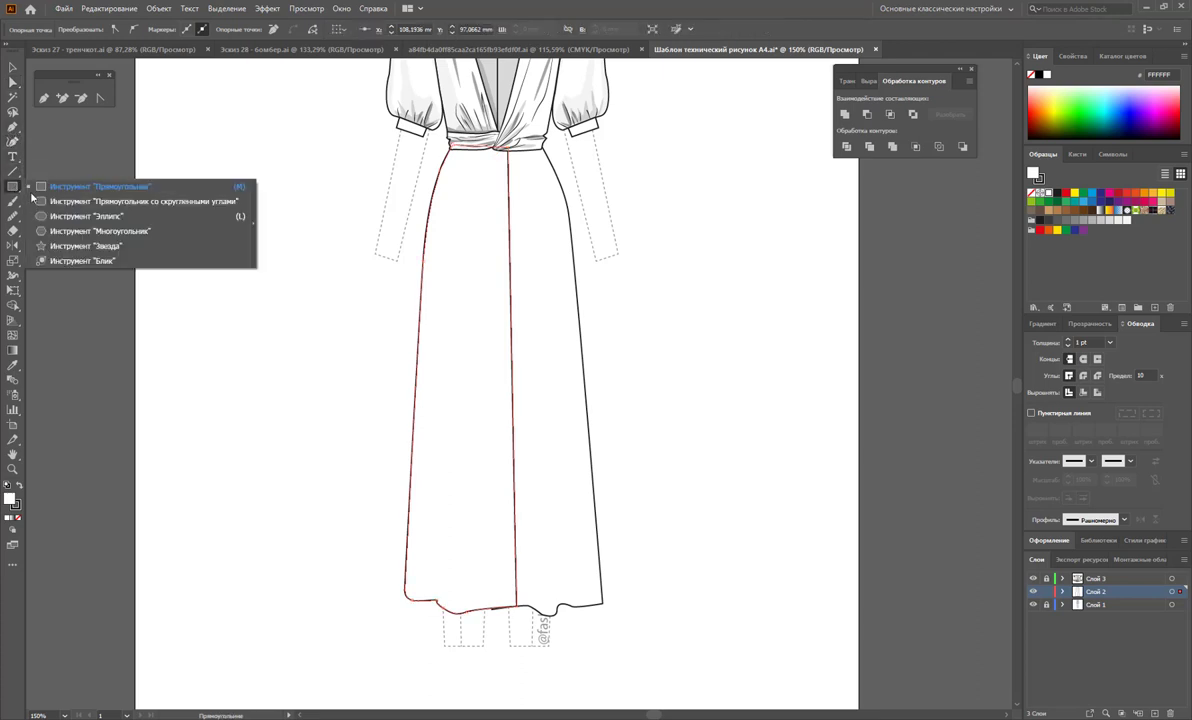
Draw a small button circle at the placket top and repeat copies below it with Ctrl+D.
left_click_drag(13, 187, 65, 204)
mouse_move(180, 261)
left_mouse_down()
mouse_move(500, 163)
mouse_move(501, 202)
left_mouse_up()
left_click(13, 68)
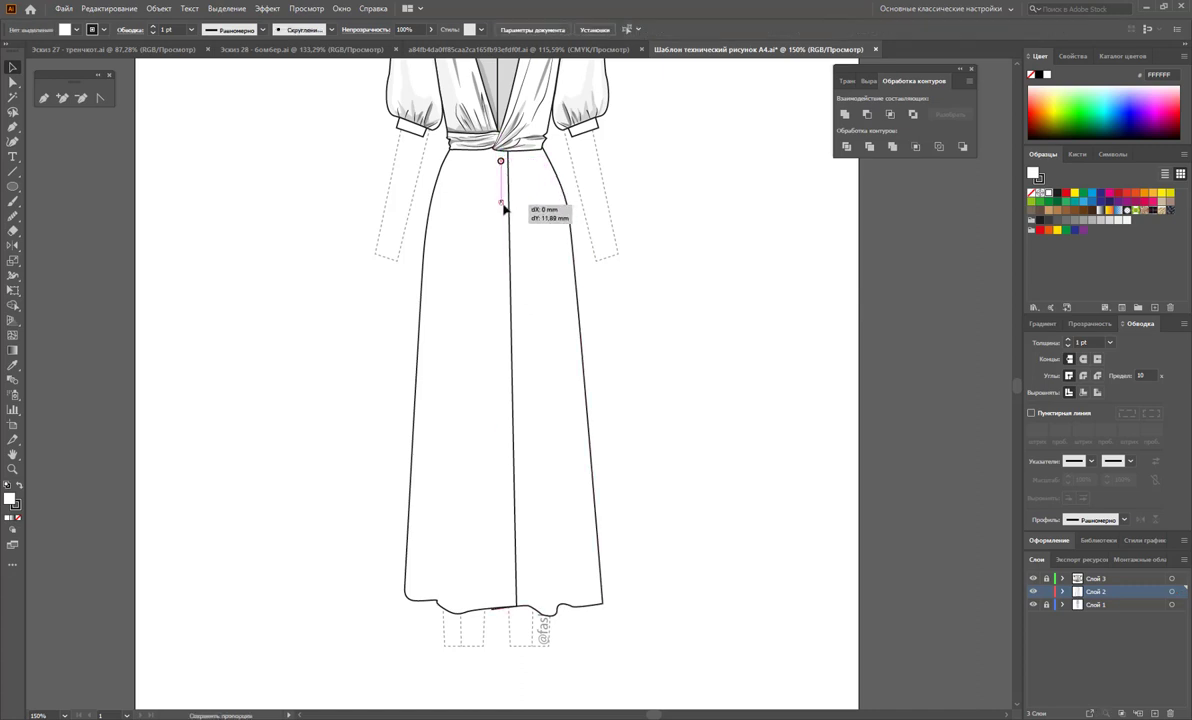
key("ctrl+d")
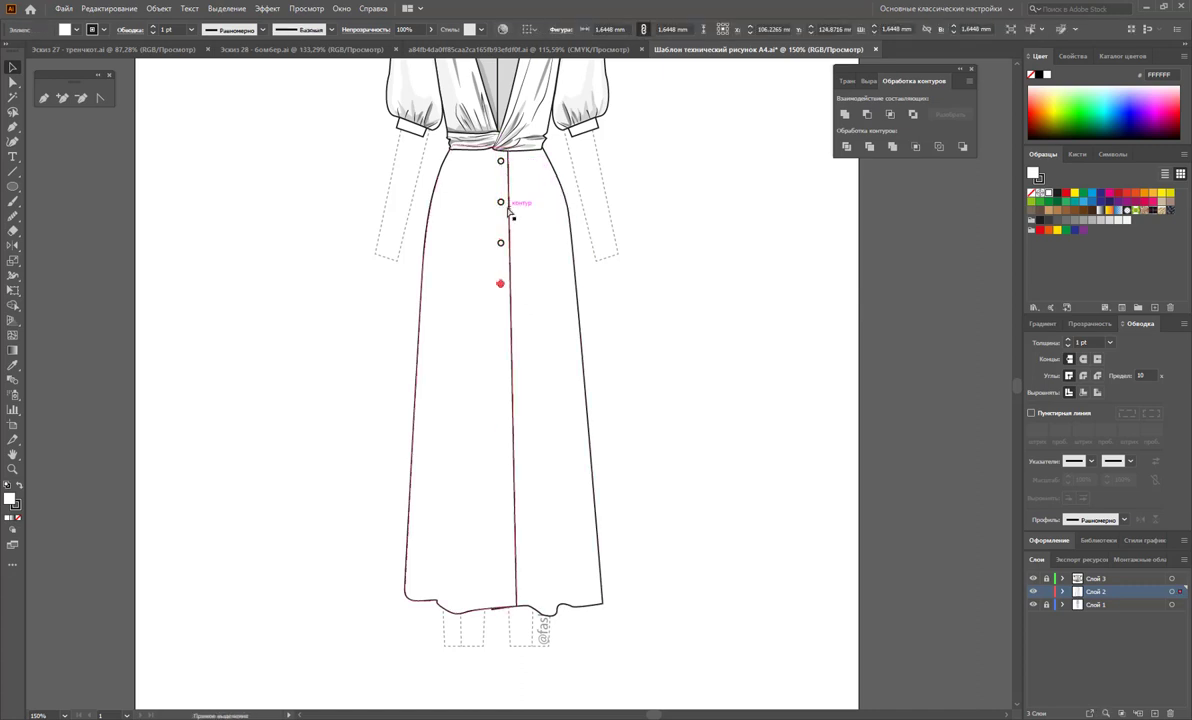
key("ctrl+d")
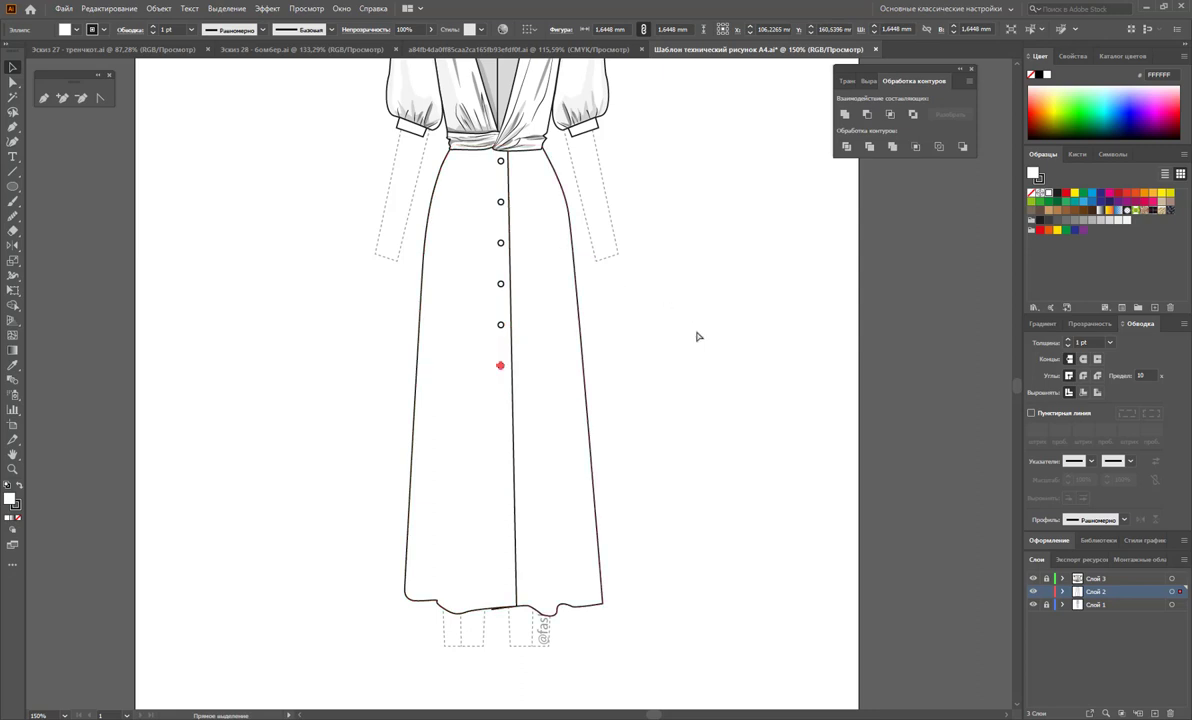
Respace the button circles evenly so seven buttons run down the placket.
left_click(714, 409)
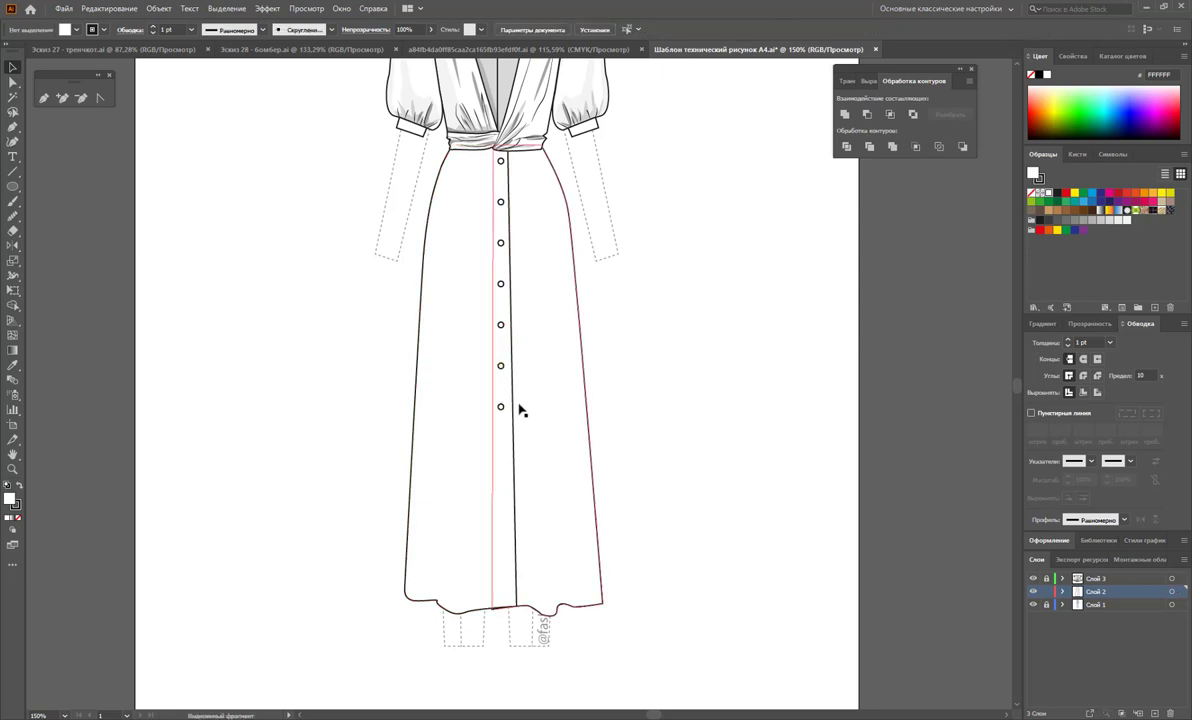
mouse_move(500, 407)
left_mouse_down()
mouse_move(510, 430)
mouse_move(500, 447)
left_mouse_up()
left_click_drag(503, 373, 501, 390)
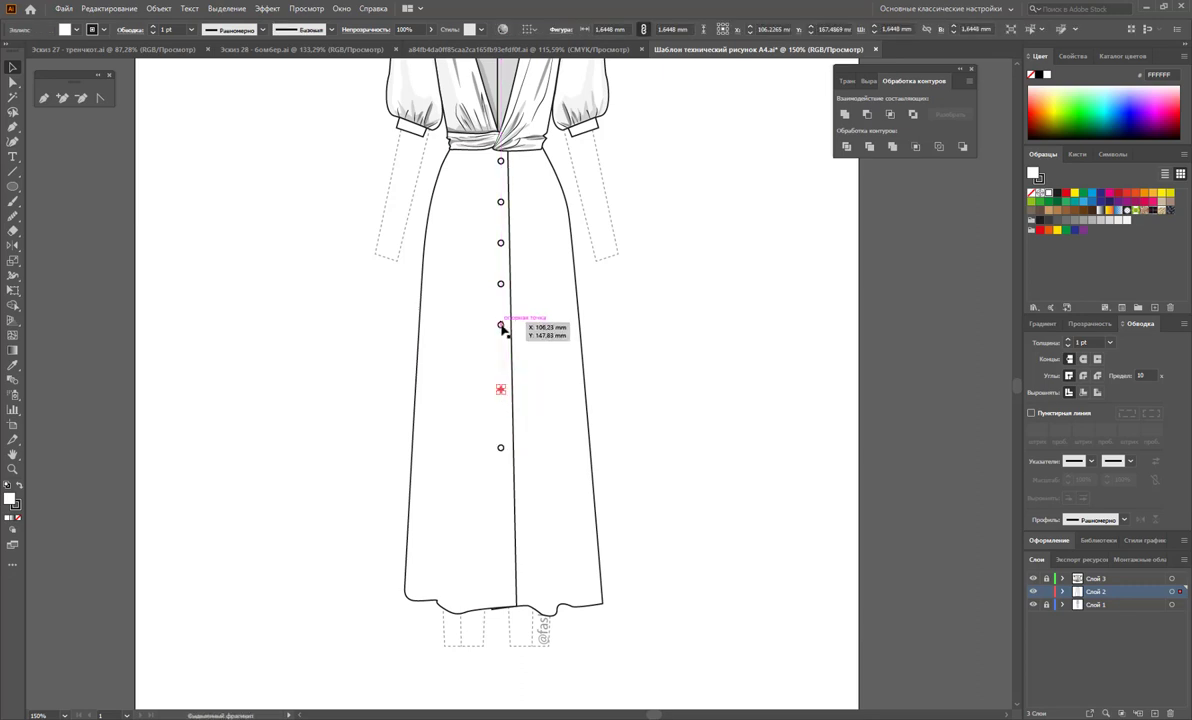
left_click_drag(501, 325, 501, 337)
left_click_drag(503, 290, 503, 301)
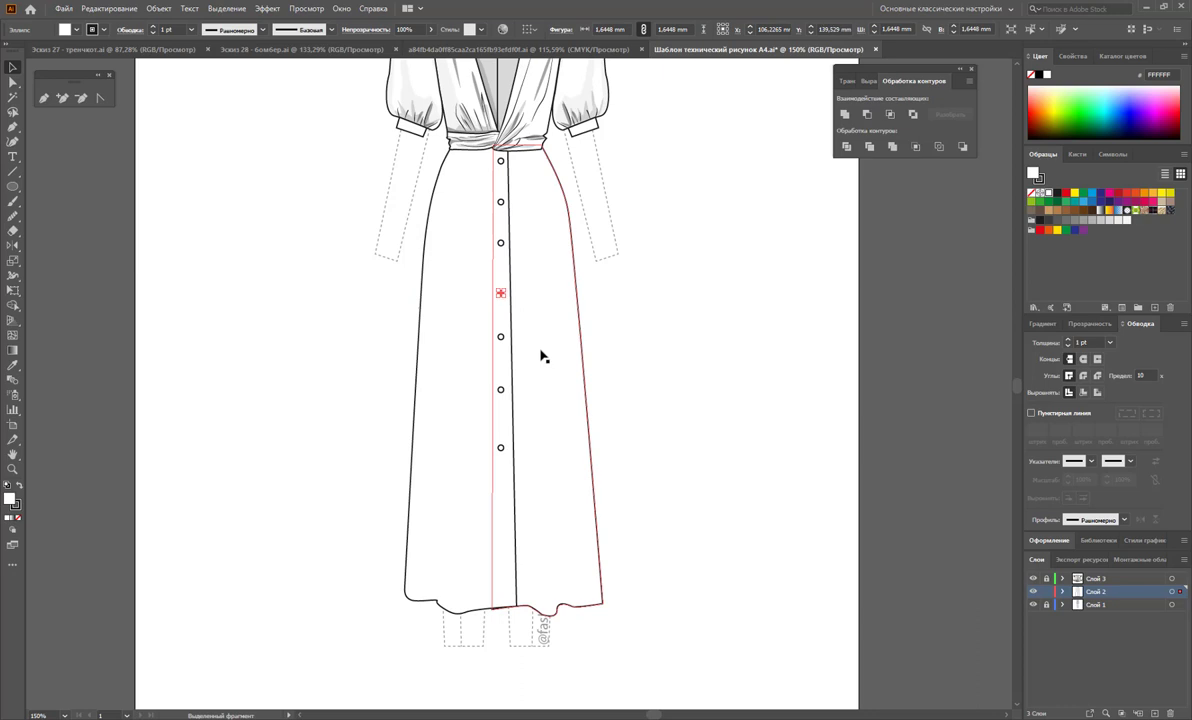
left_click(501, 336)
left_click_drag(510, 393, 509, 393)
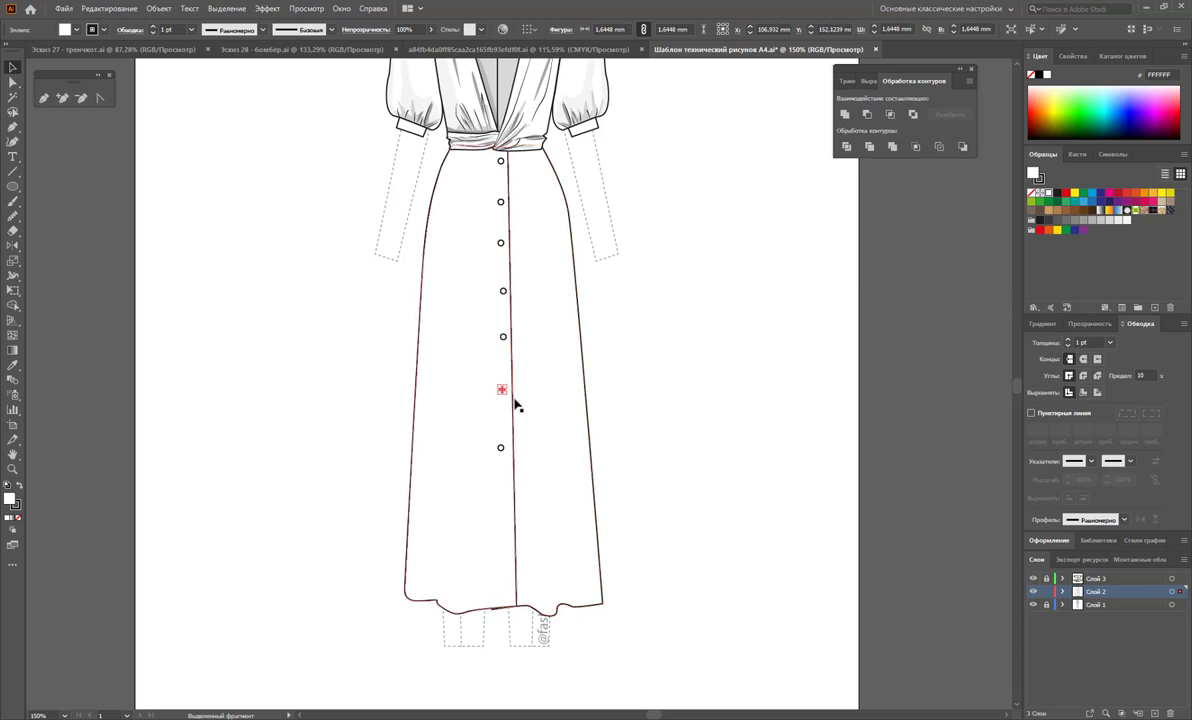
left_click(502, 449)
key("ctrl+shift+a")
key("a")
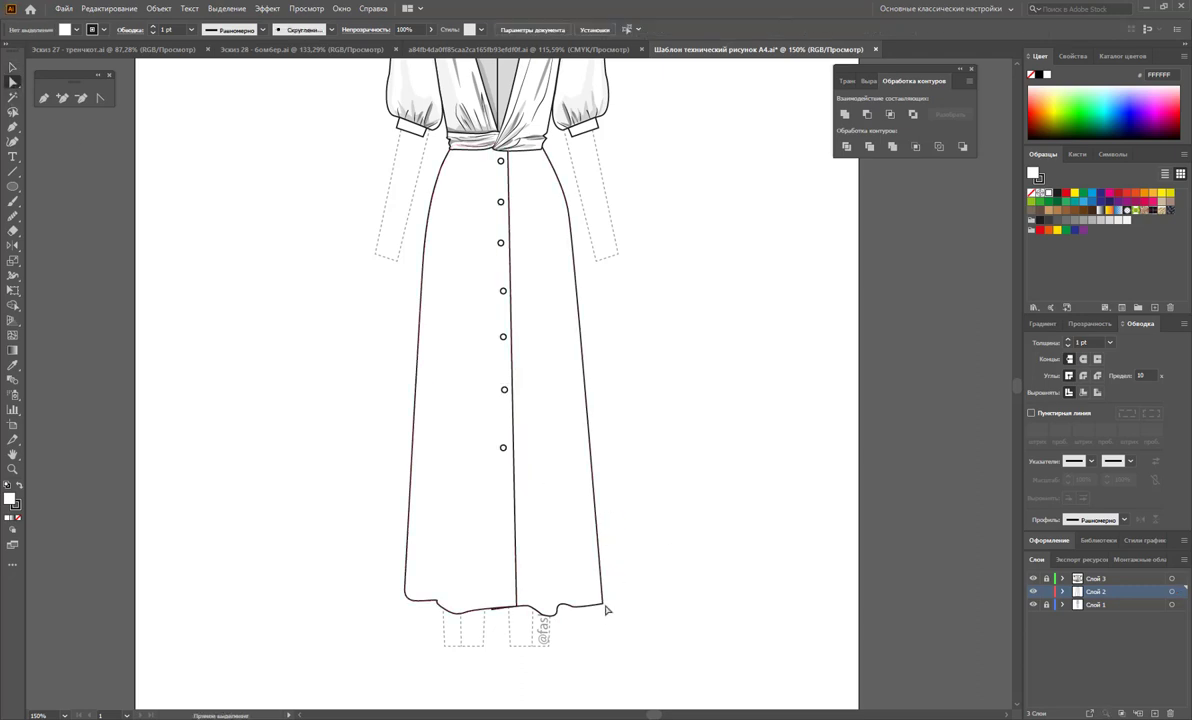
Draw a centre-front line and a fold line rising from the right hem to mid-skirt.
left_click_drag(485, 590, 615, 620)
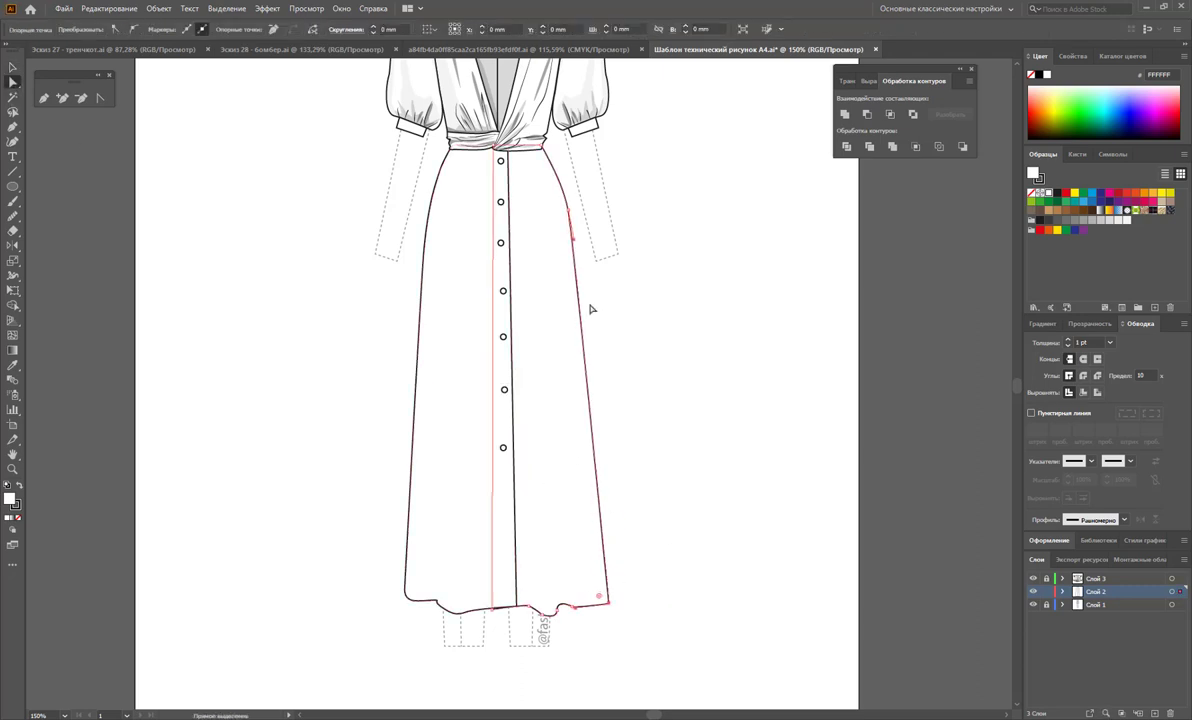
left_click_drag(376, 562, 415, 598)
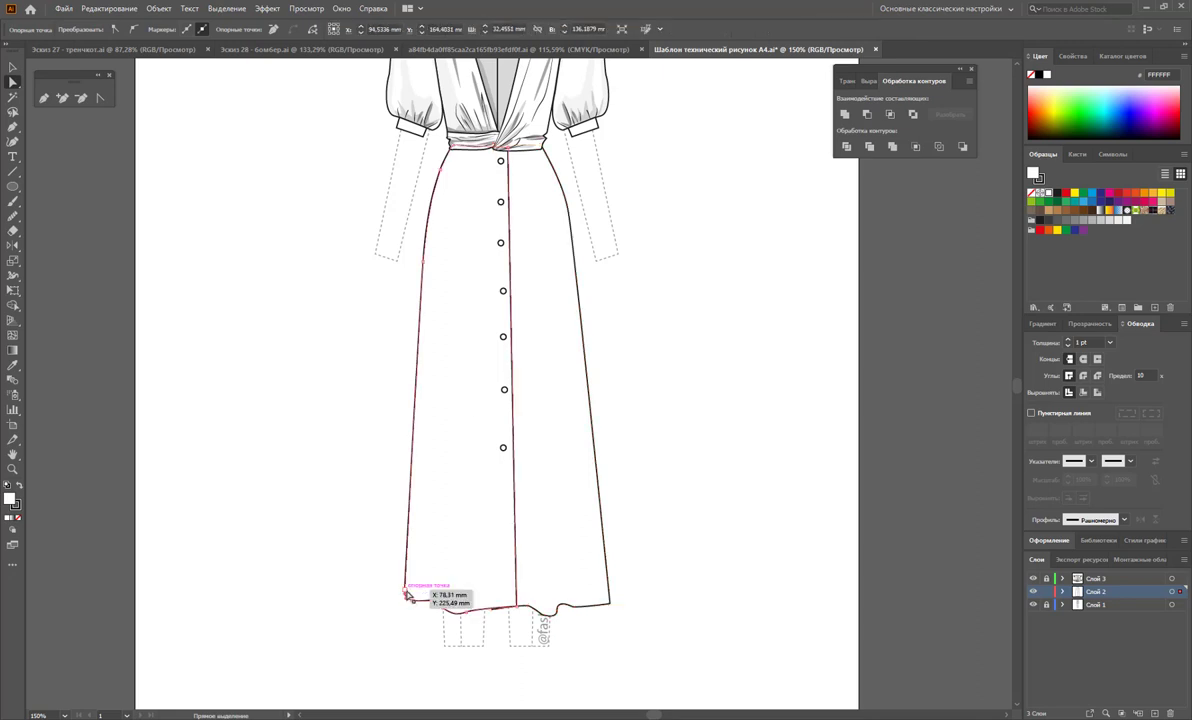
left_click(684, 614)
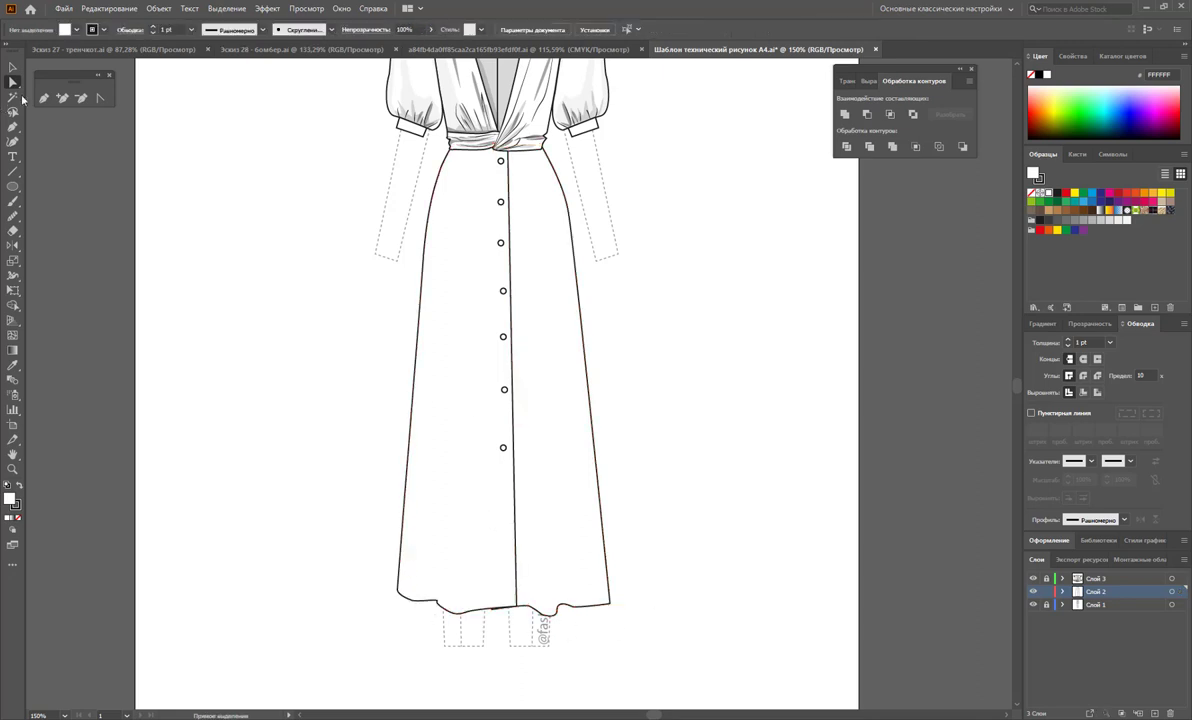
left_click(42, 99)
left_click_drag(518, 151, 518, 535)
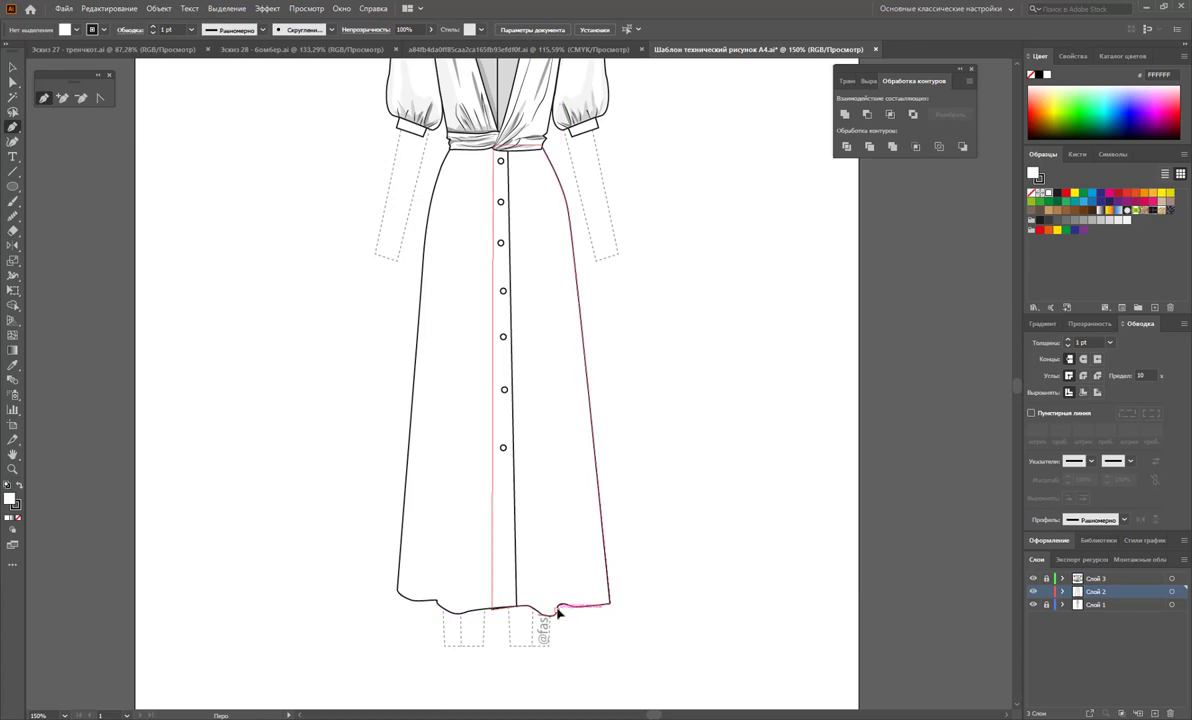
left_click(557, 608)
left_click(545, 379)
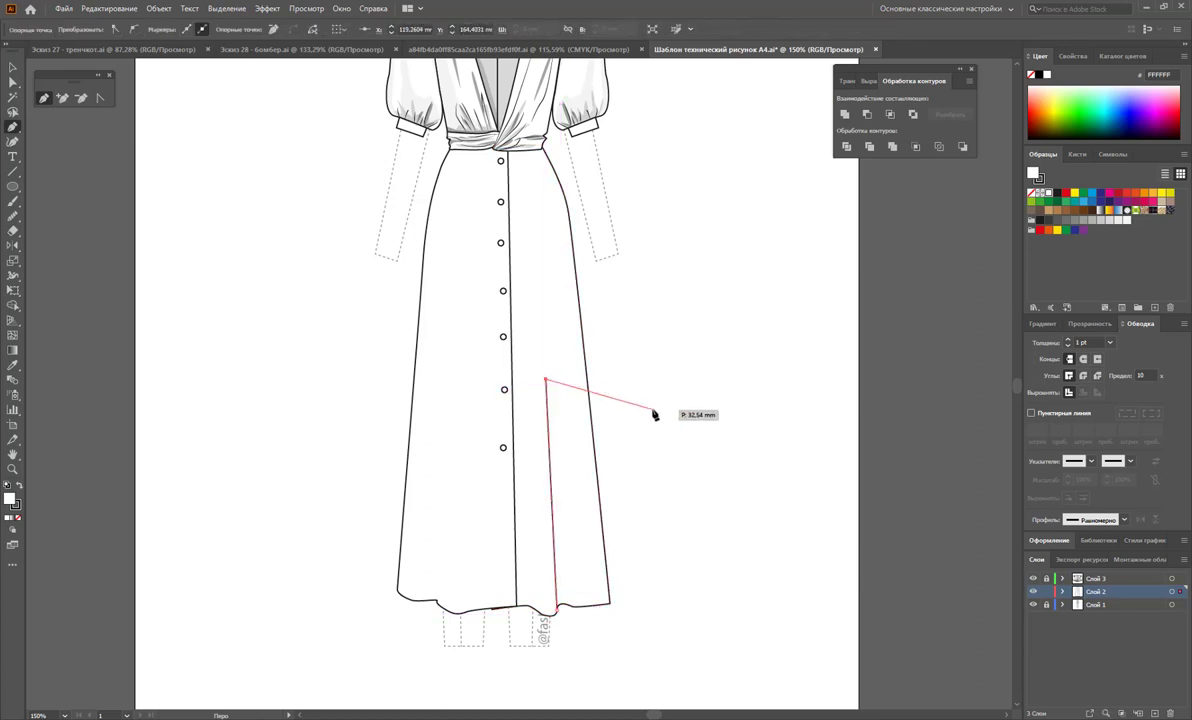
key("Escape")
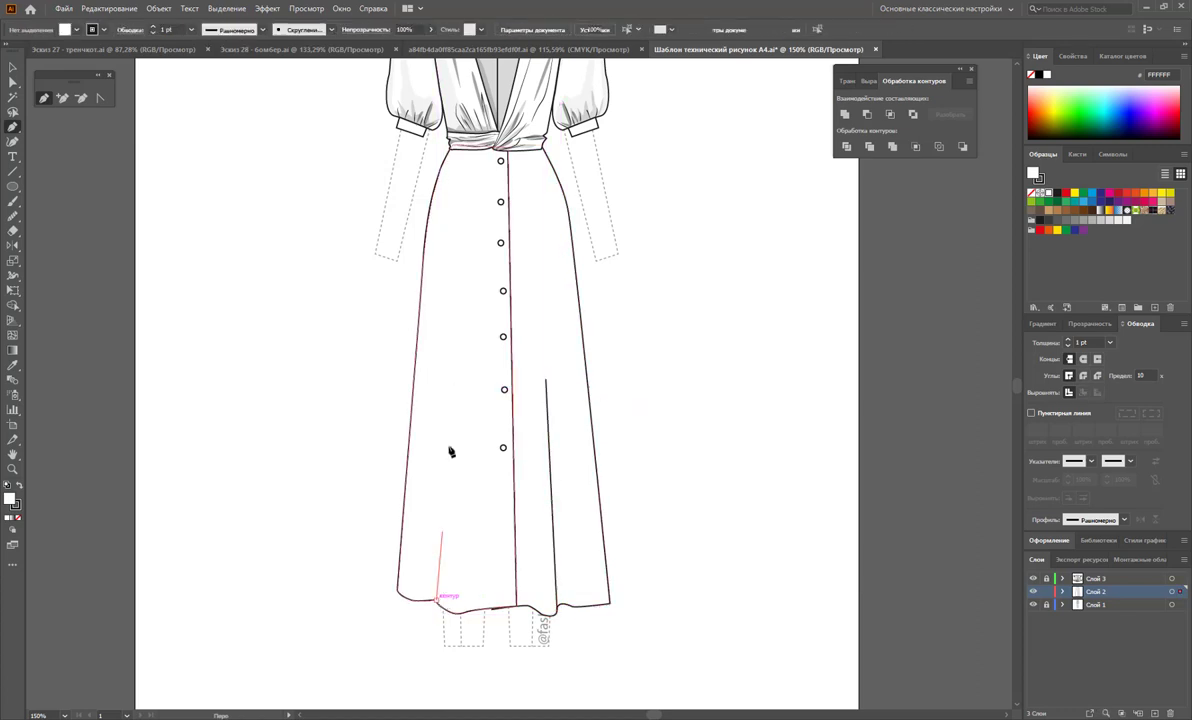
Draw three more fold lines rising from the left, middle and right hem.
left_click(438, 600)
left_click(451, 348)
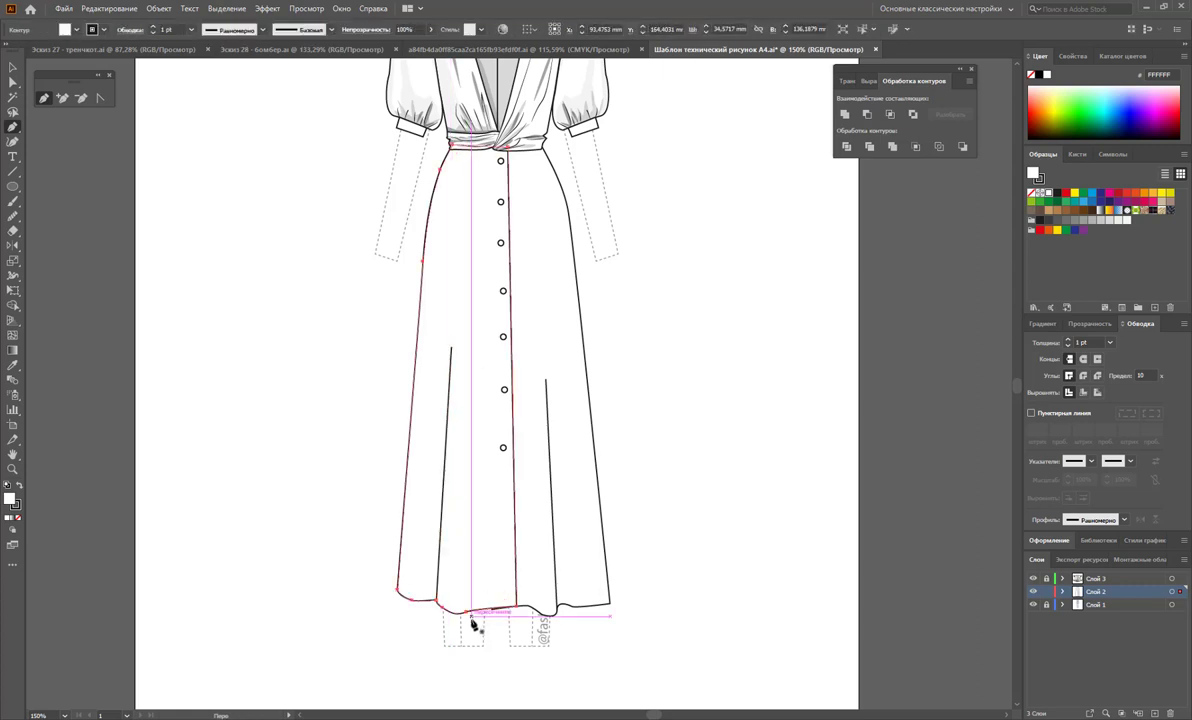
left_click(474, 447)
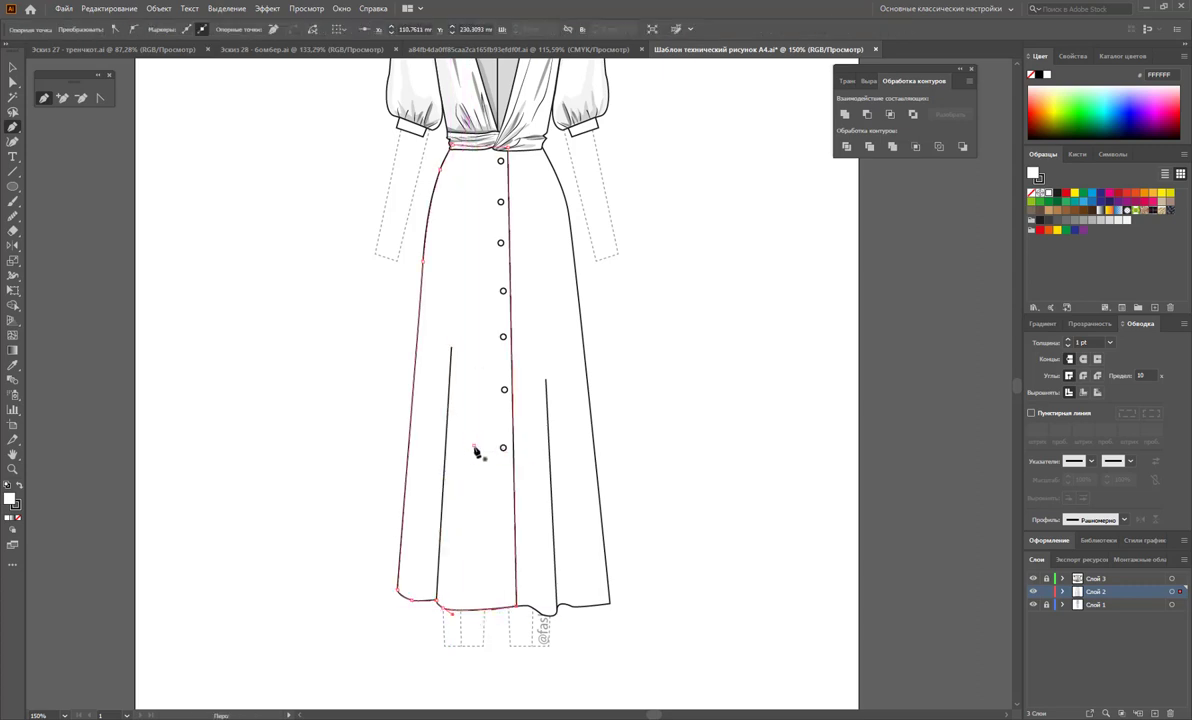
left_click(474, 607)
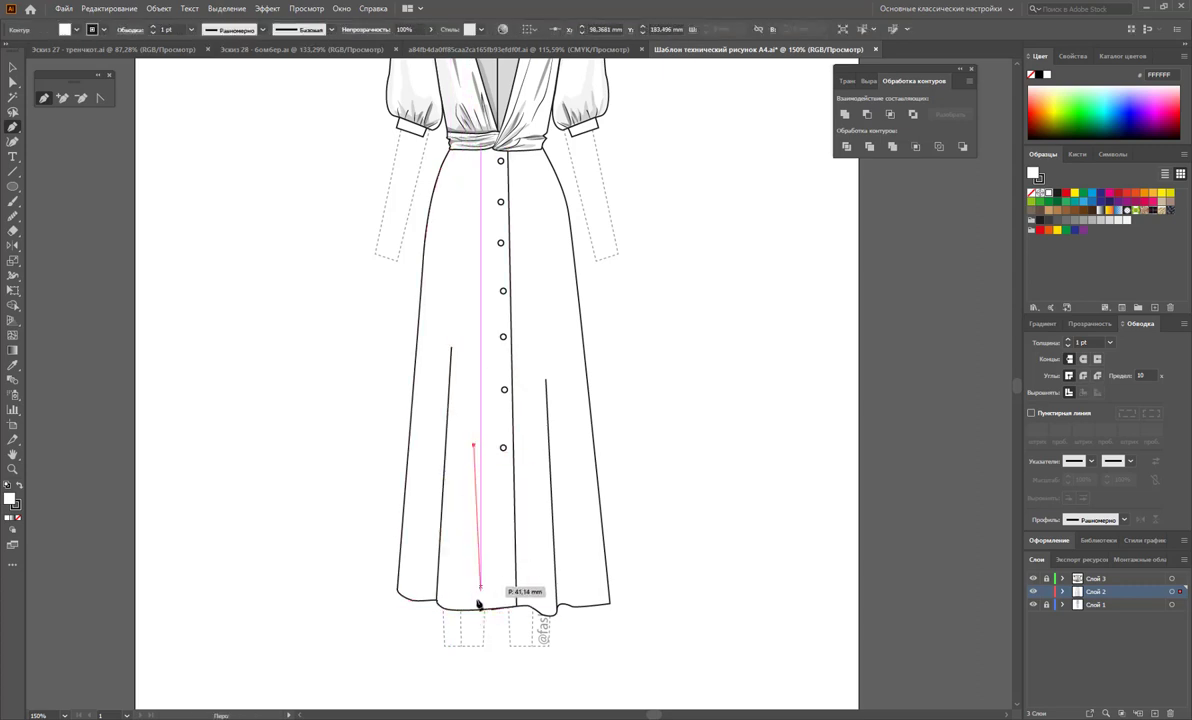
left_click(580, 553, "ctrl")
left_click(568, 457)
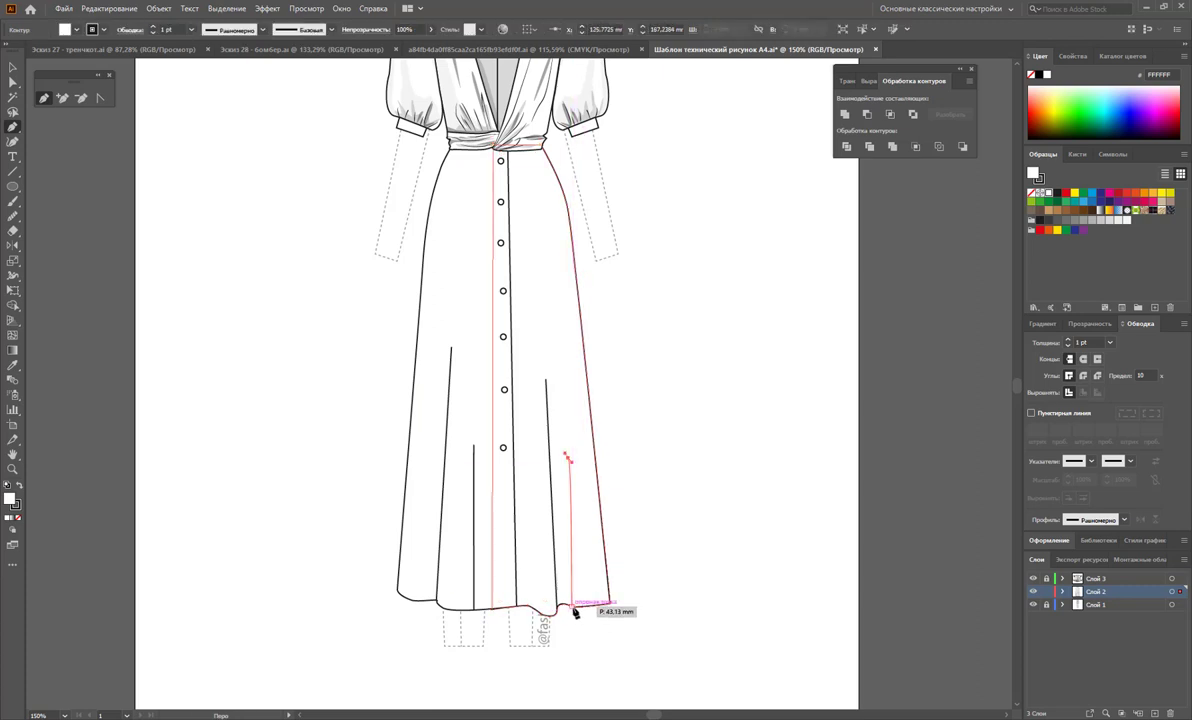
left_click(573, 607)
key("v")
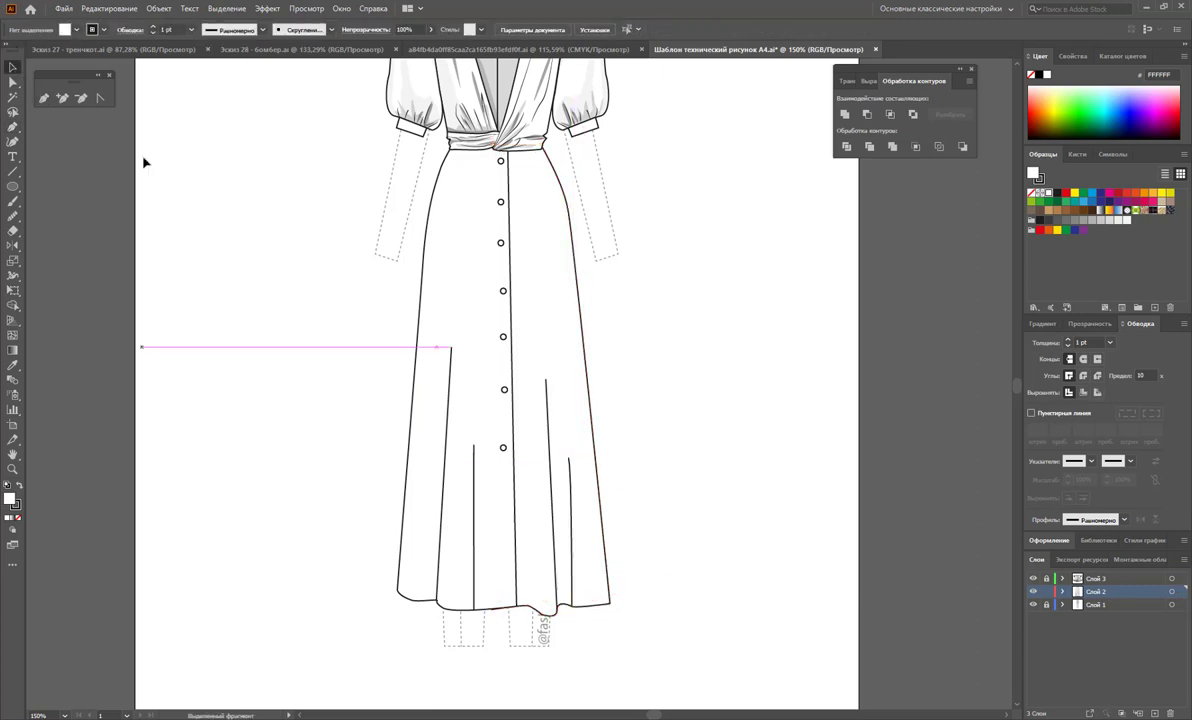
Give the skirt fold lines a 0.5 pt stroke with a tapered width profile.
left_click(569, 484)
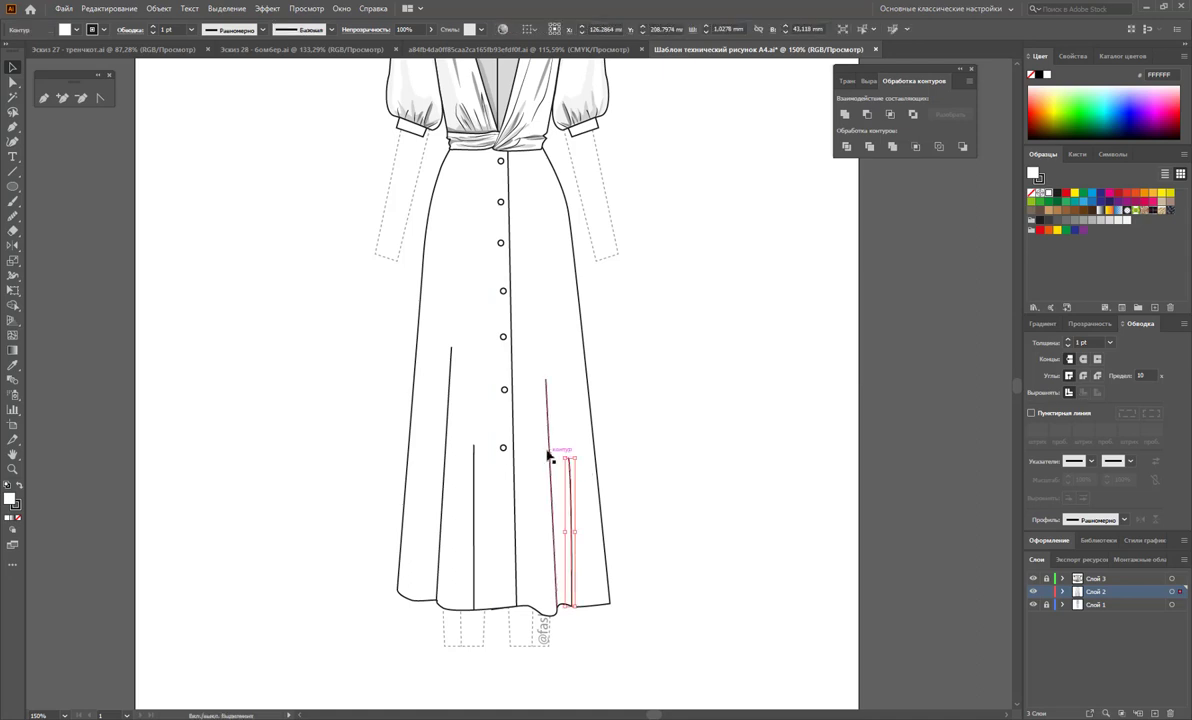
left_click(550, 455, "shift")
left_click(474, 472, "shift")
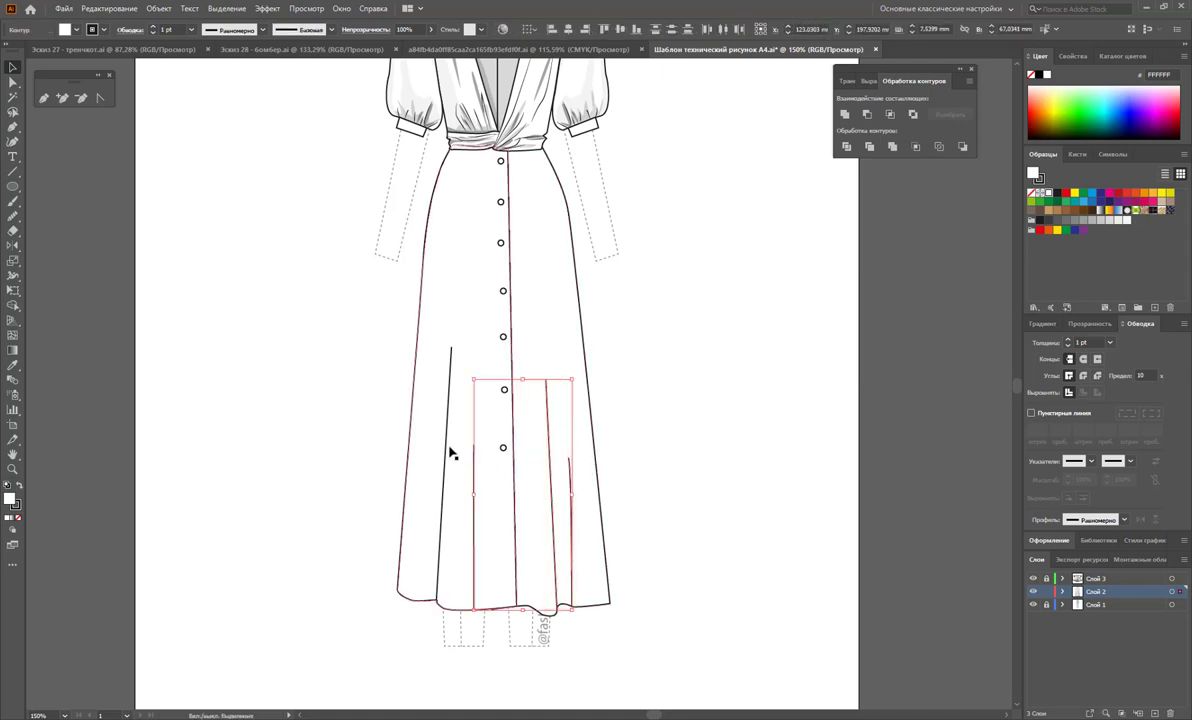
left_click(444, 450, "shift")
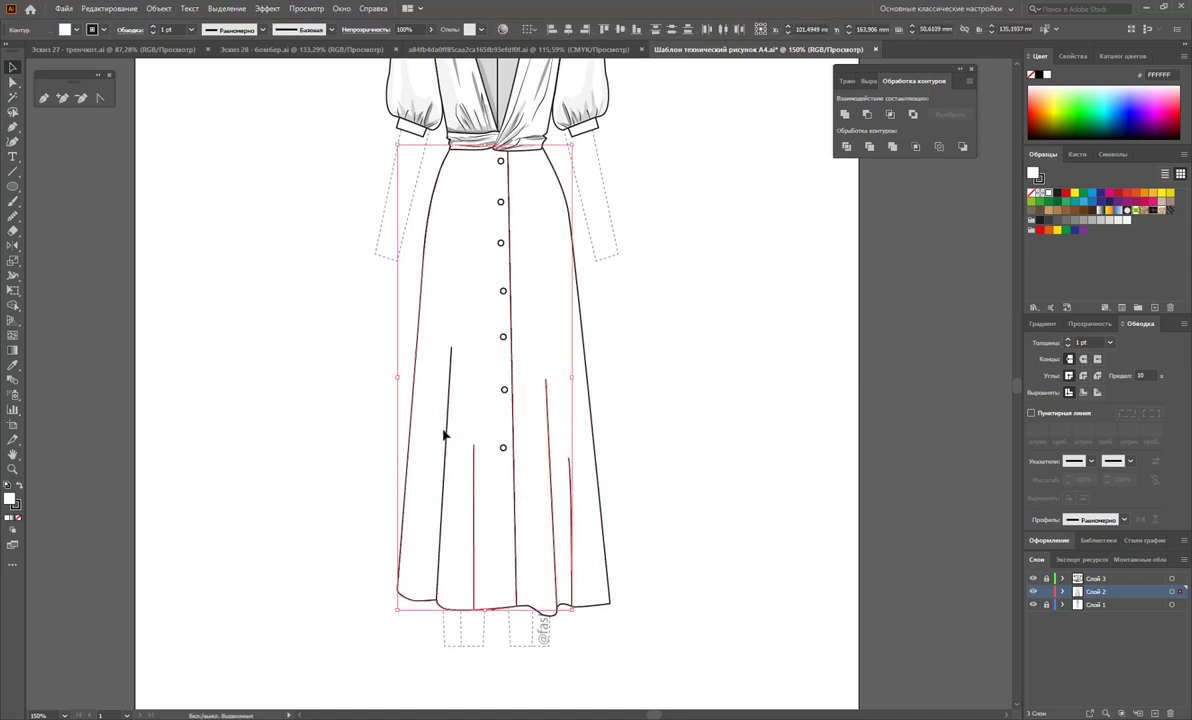
left_click_drag(352, 372, 458, 452)
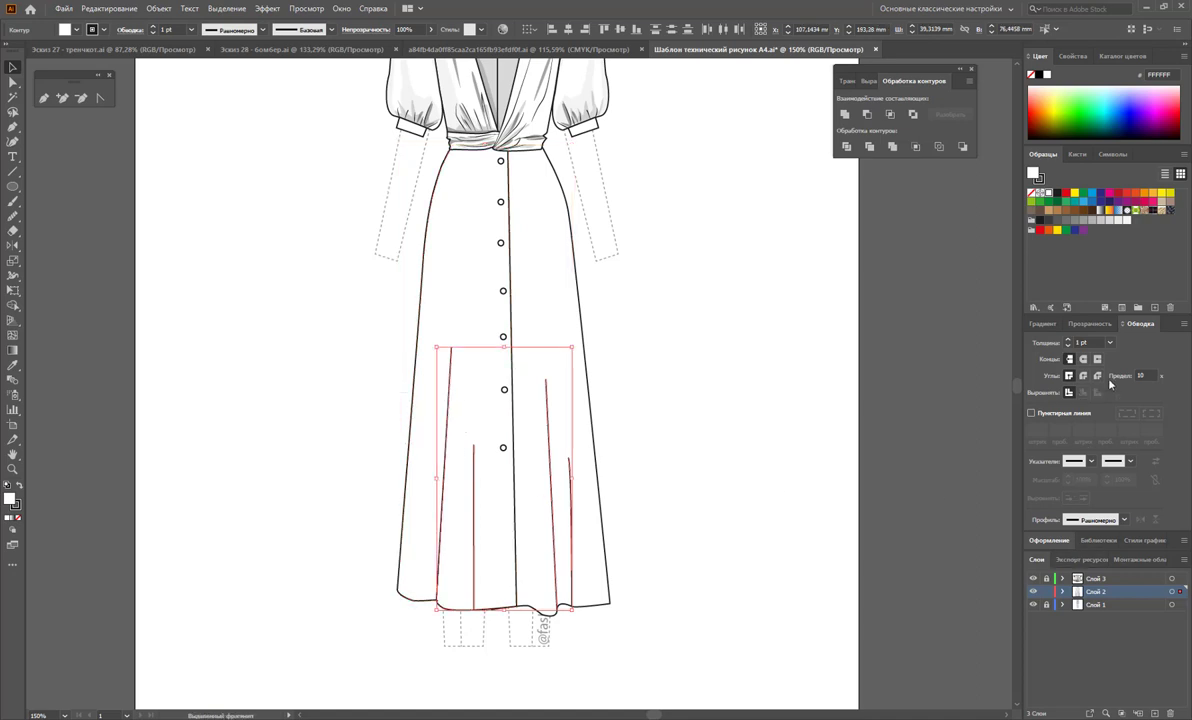
left_click(1109, 343)
left_click(1050, 346)
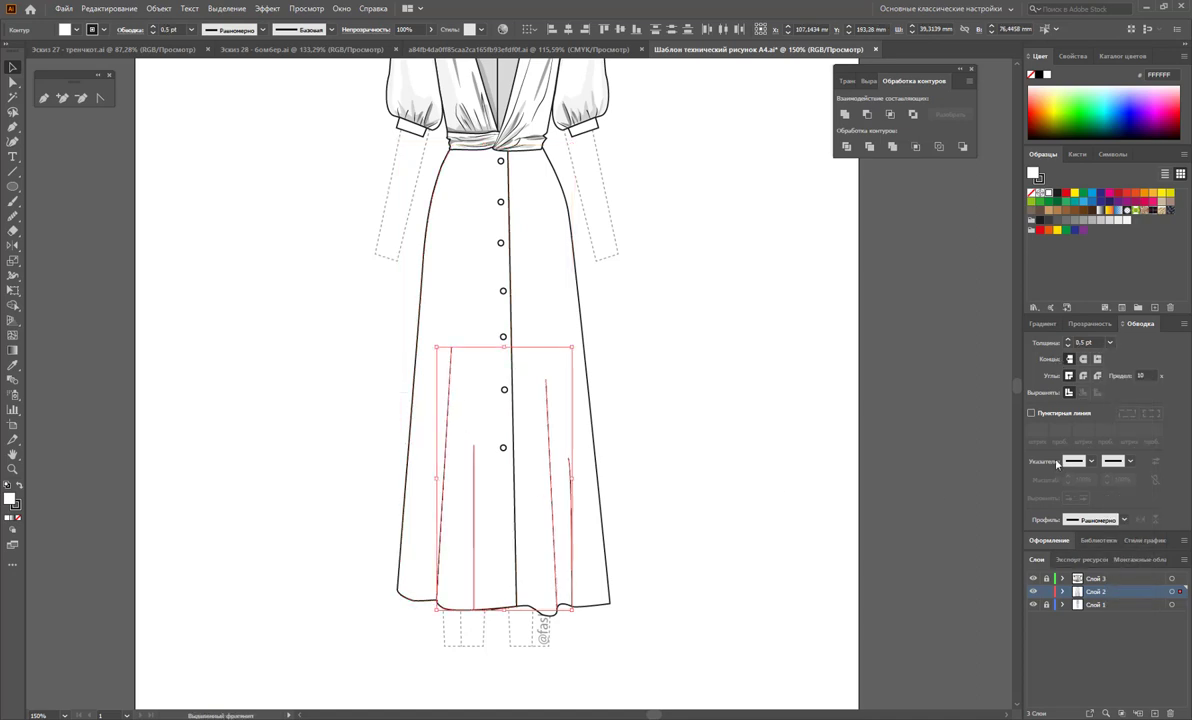
left_click(1124, 520)
left_click(1104, 634)
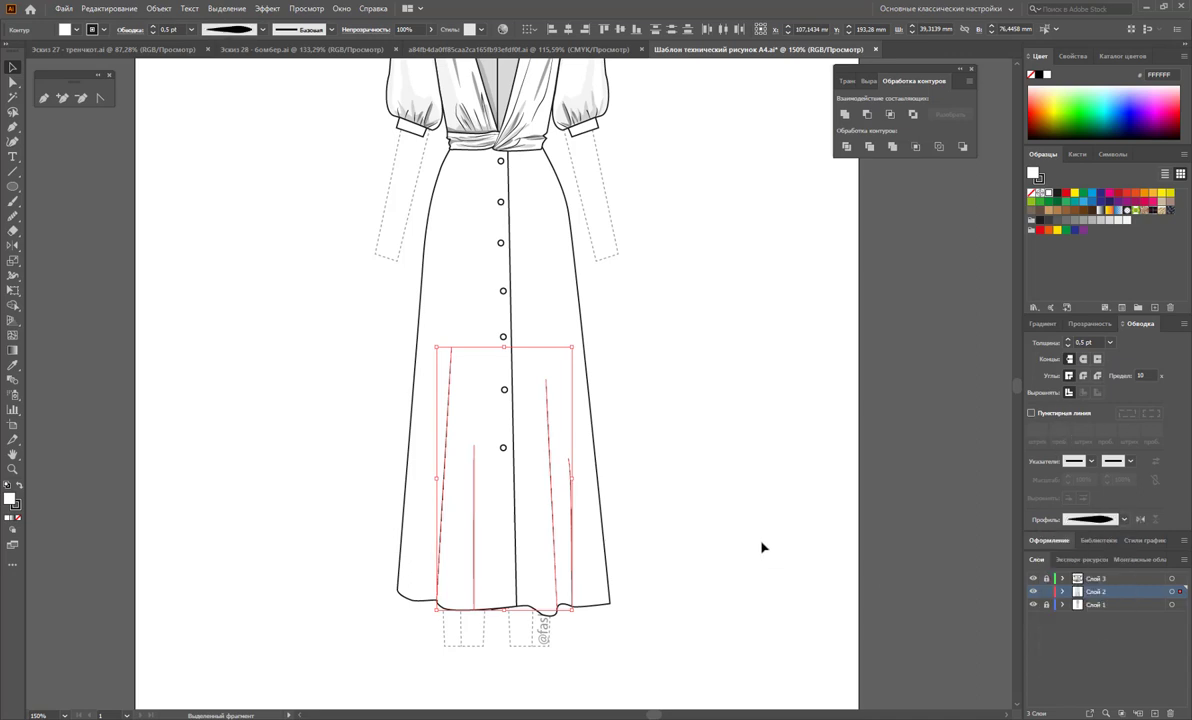
left_click(762, 545)
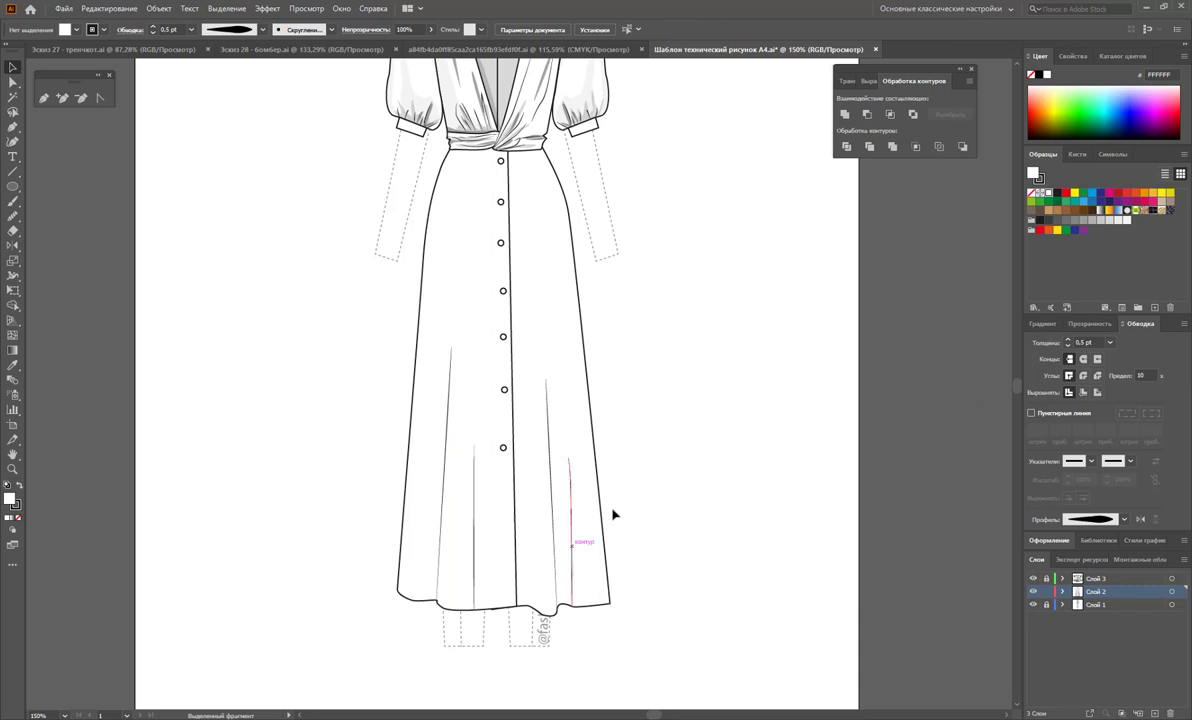
Marquee-select the whole dress drawing.
left_click(12, 81)
left_click(12, 67)
left_click_drag(553, 240, 368, 256)
left_click(19, 519)
left_click(181, 525)
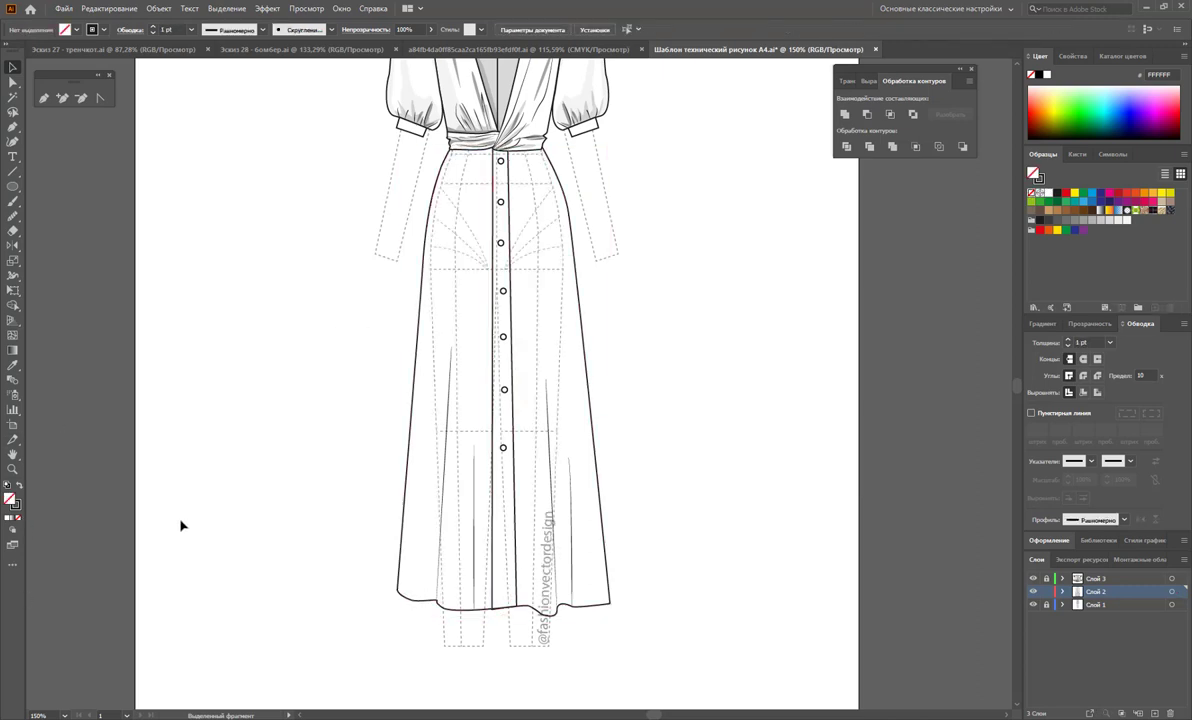
left_click(13, 82)
left_click(570, 206)
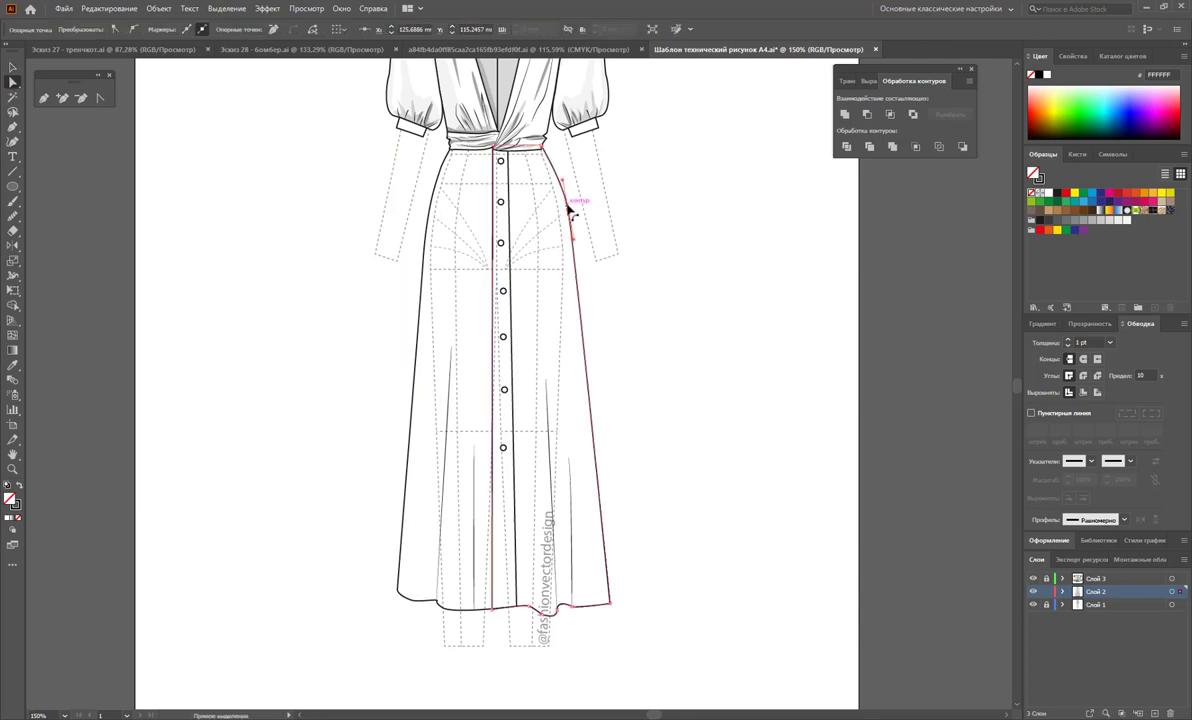
left_click(569, 211)
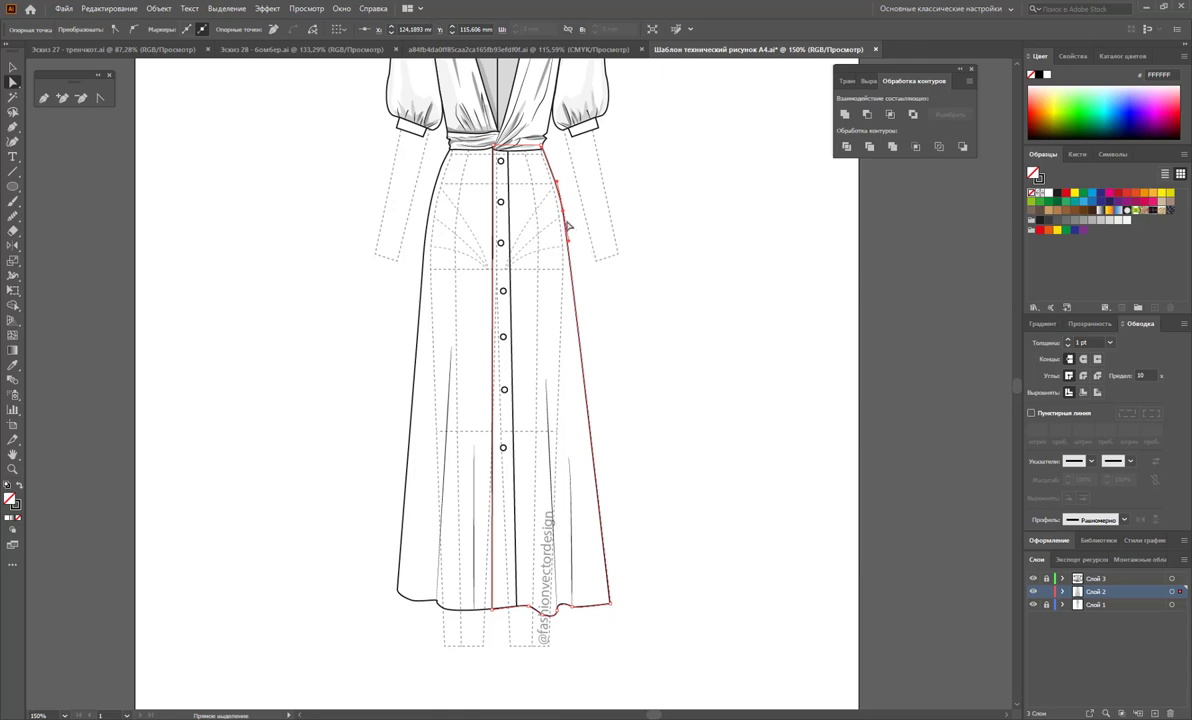
left_click(426, 210)
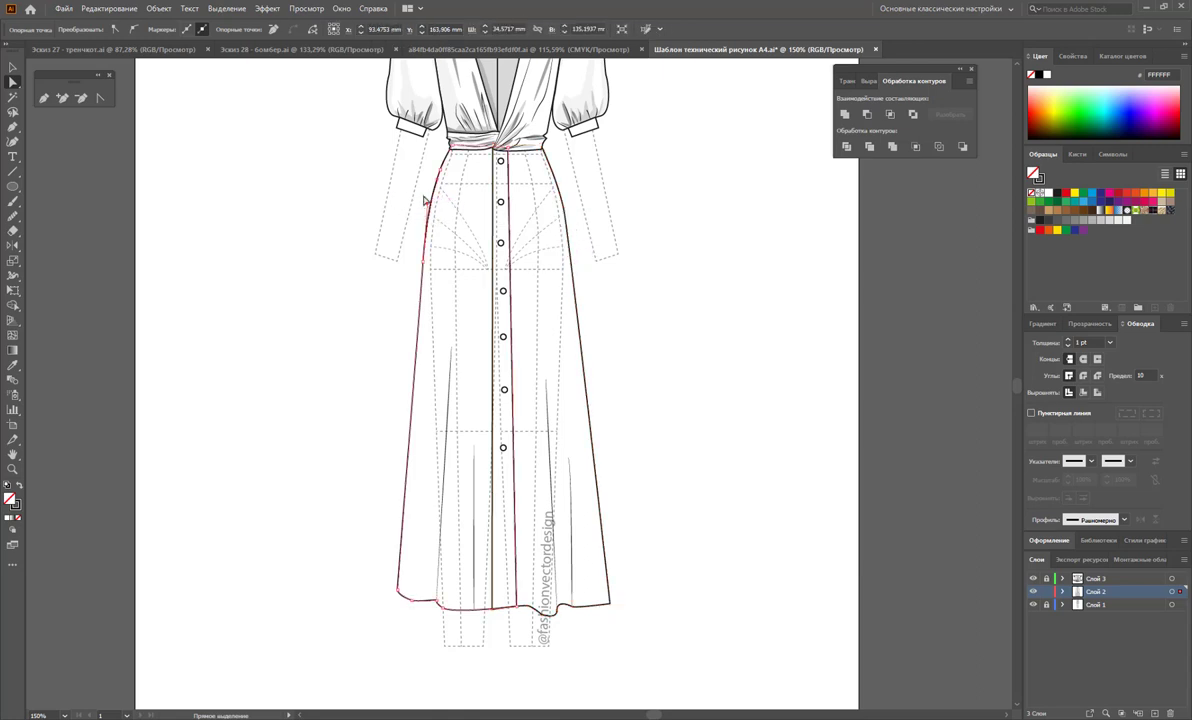
left_click(440, 177)
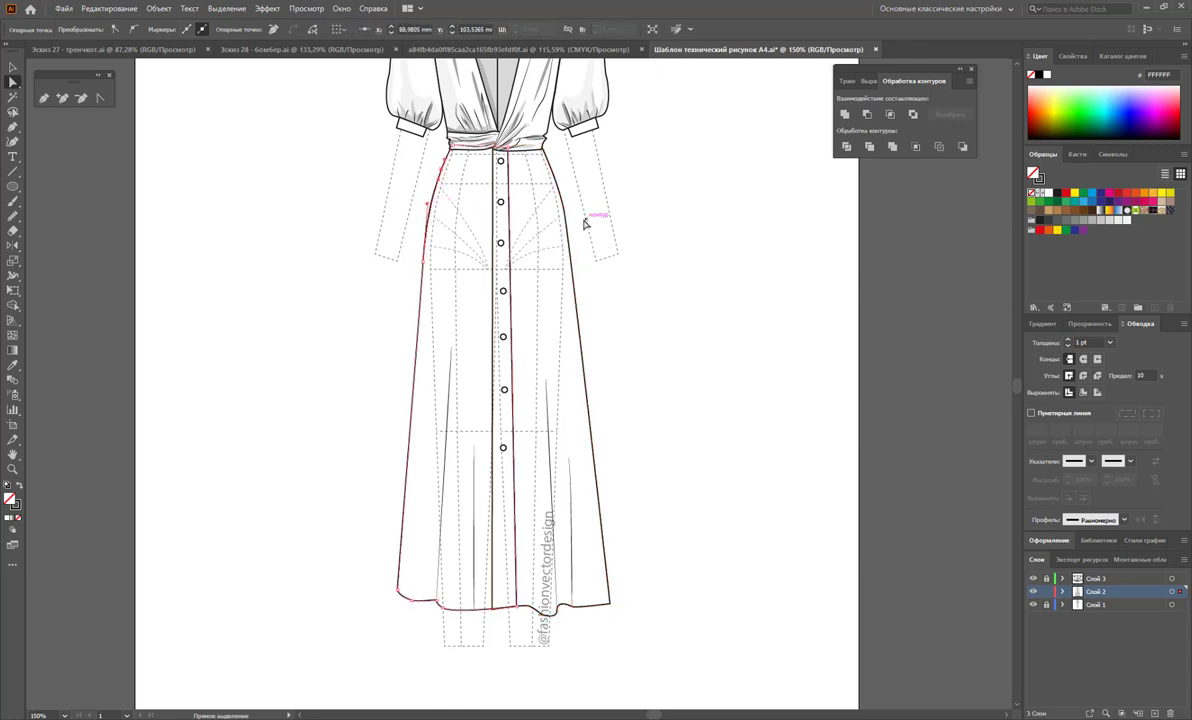
left_click(760, 262)
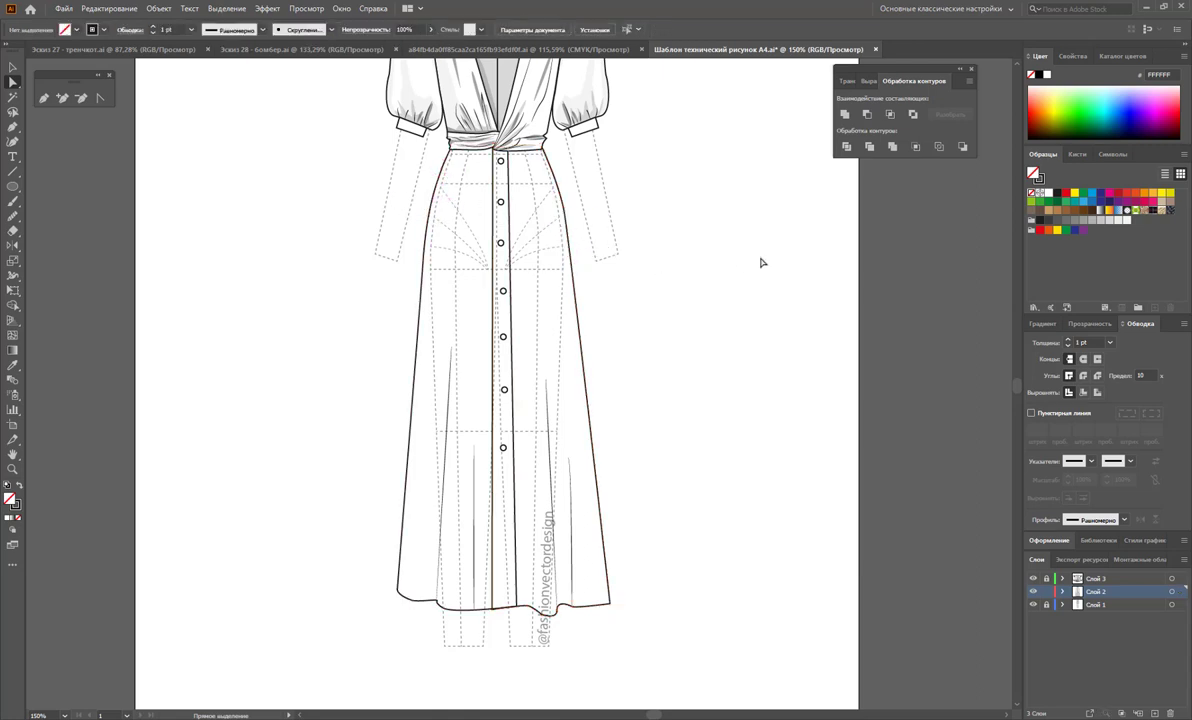
left_click(17, 67)
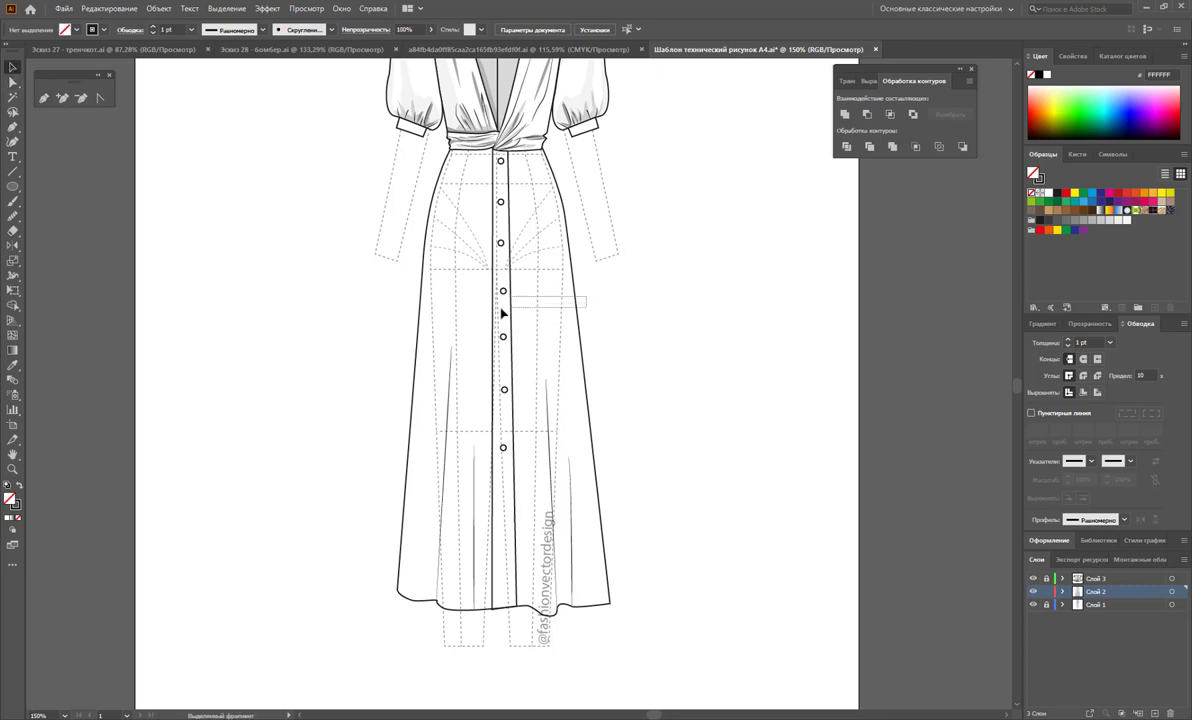
left_click(414, 314)
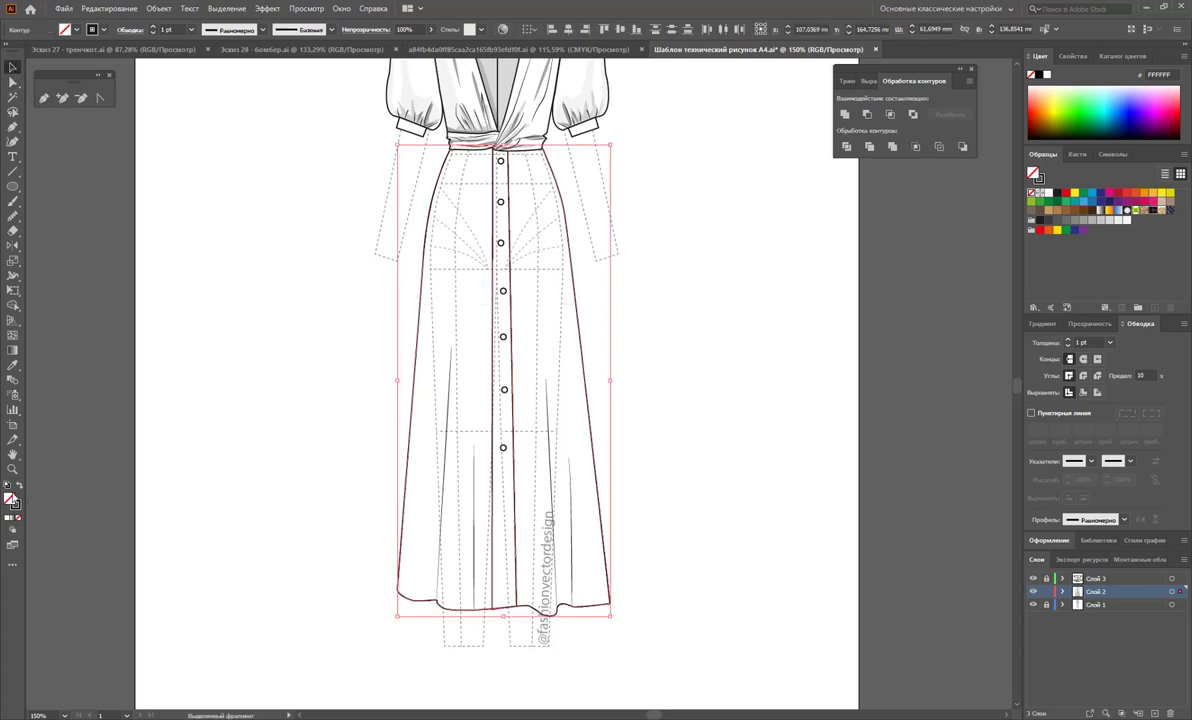
left_click(1047, 196)
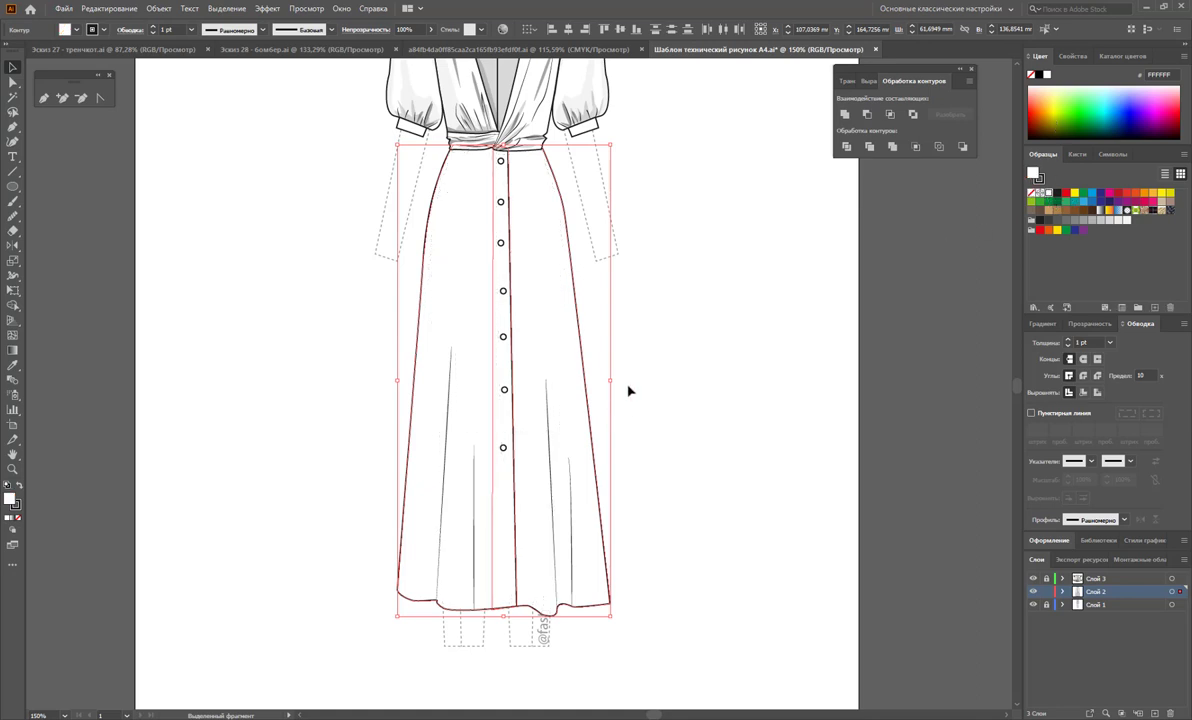
left_click(684, 372)
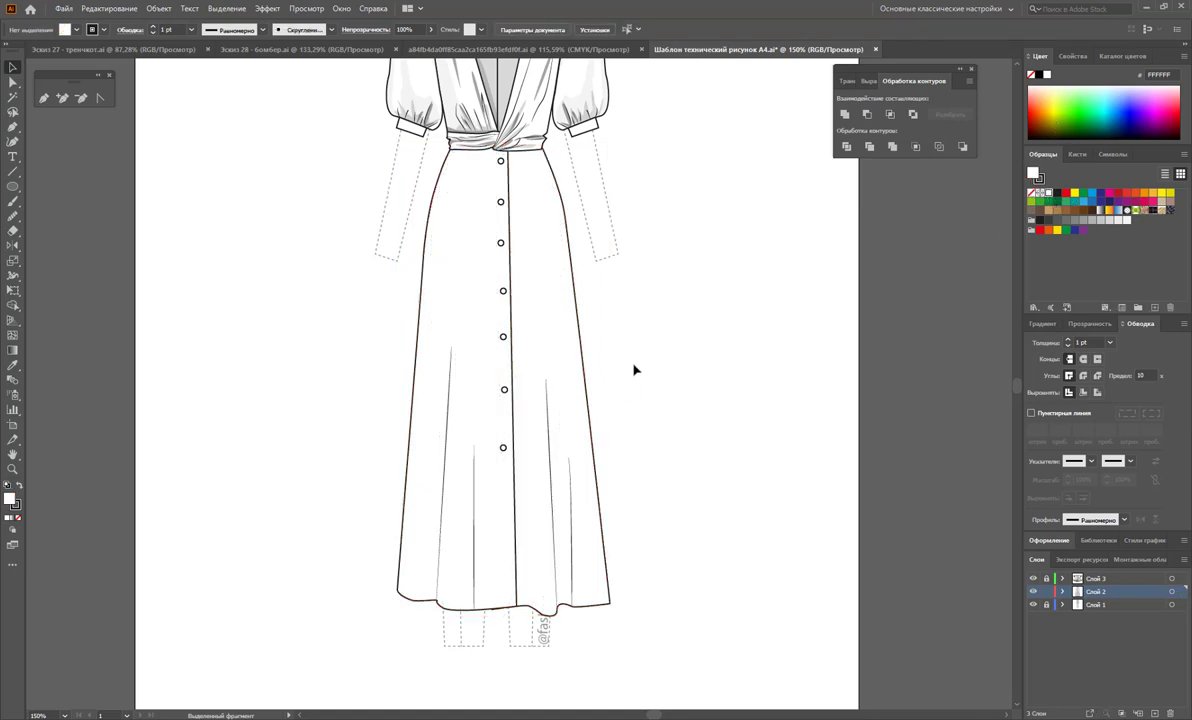
Trace a closed path from the left waist down the skirt's left edge to the hem and back.
left_click(13, 127)
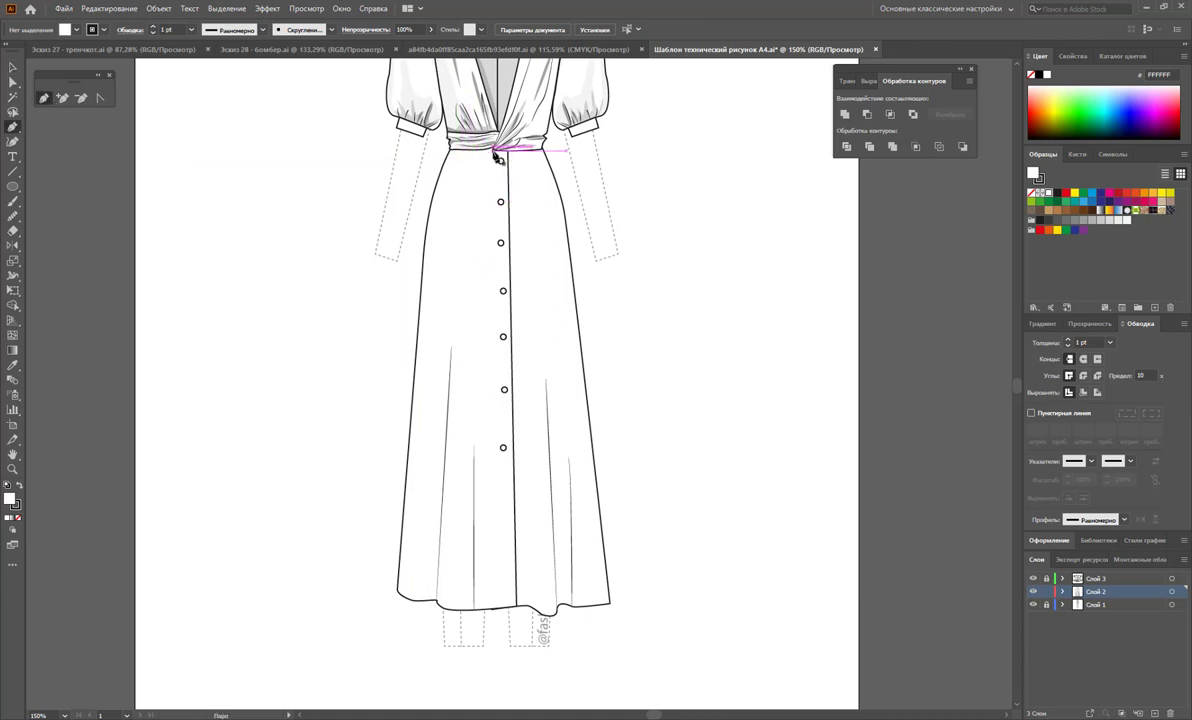
left_click(497, 158)
left_click_drag(432, 300, 430, 381)
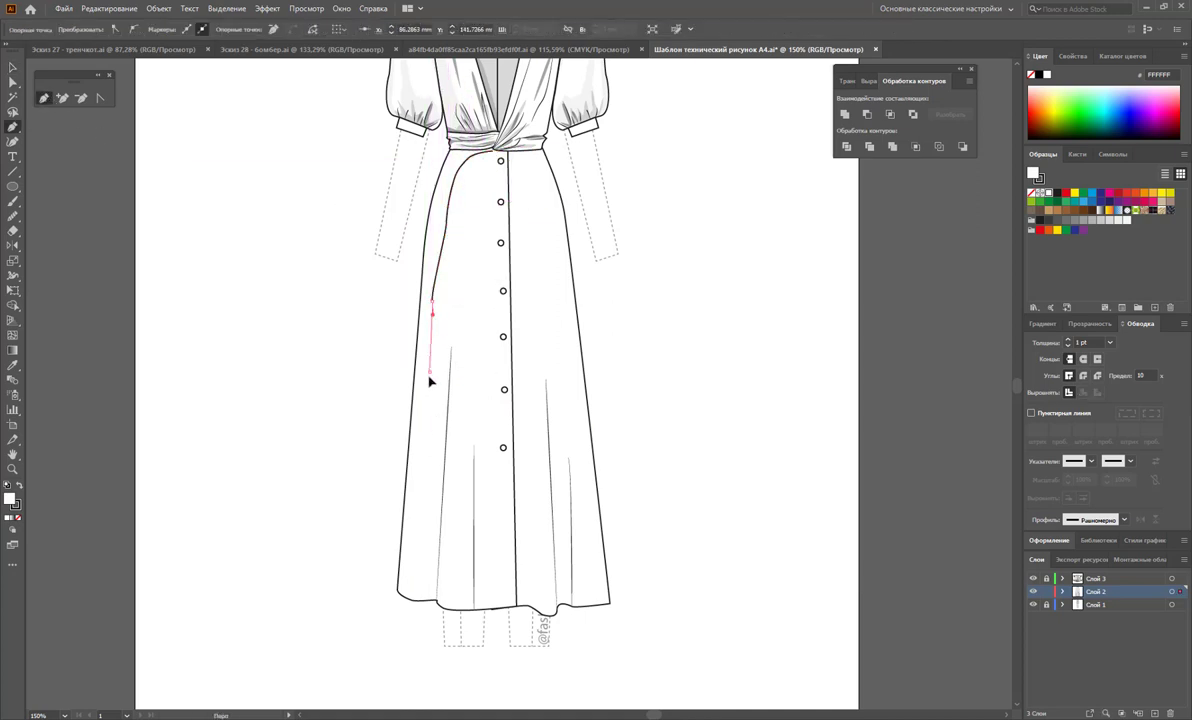
left_click(430, 381)
left_click(411, 486)
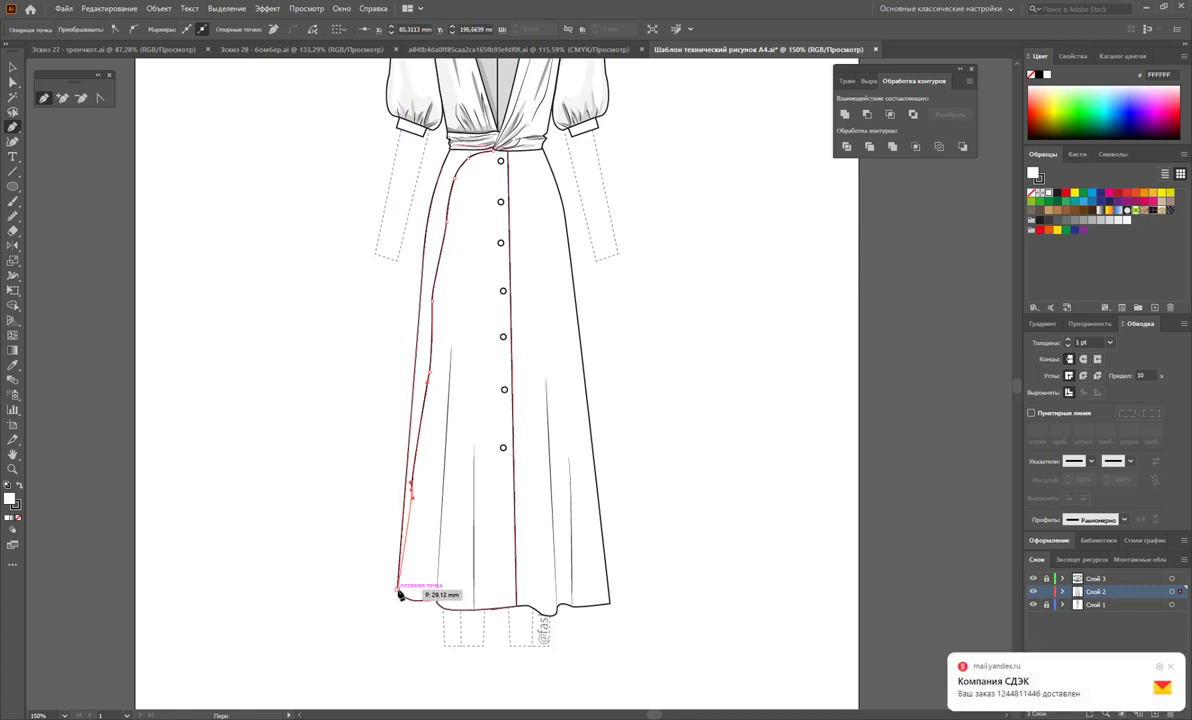
left_click(399, 592)
left_click(1175, 670)
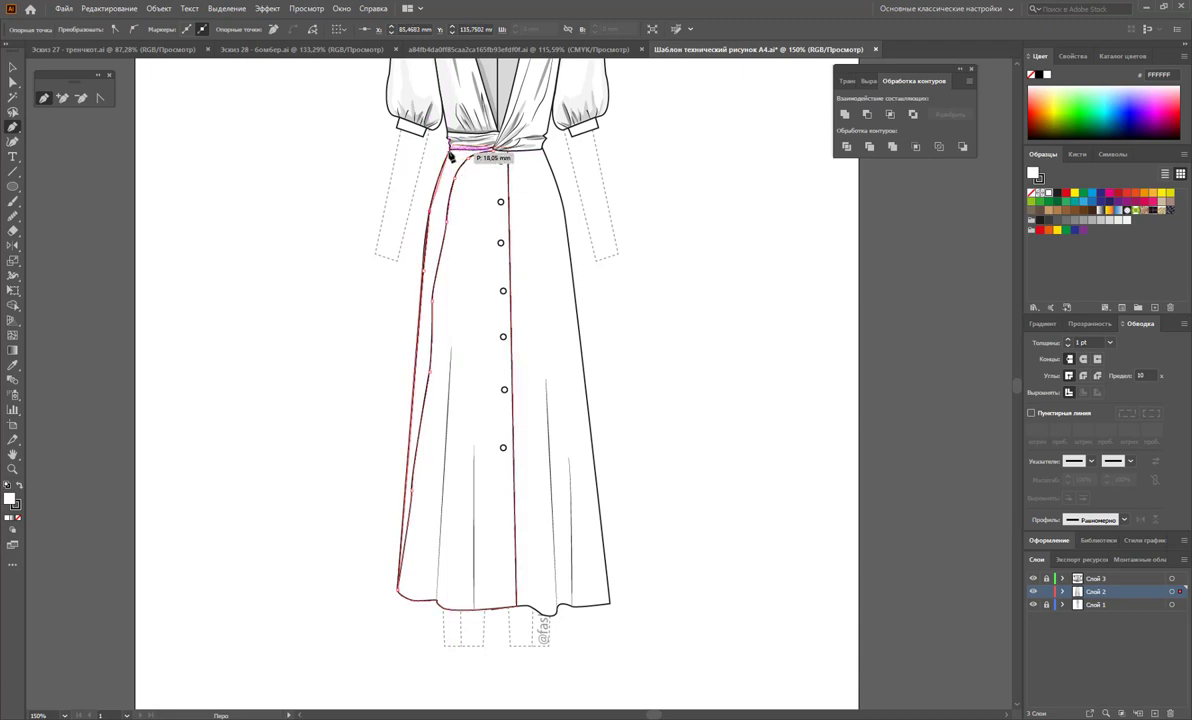
left_click_drag(452, 155, 500, 158)
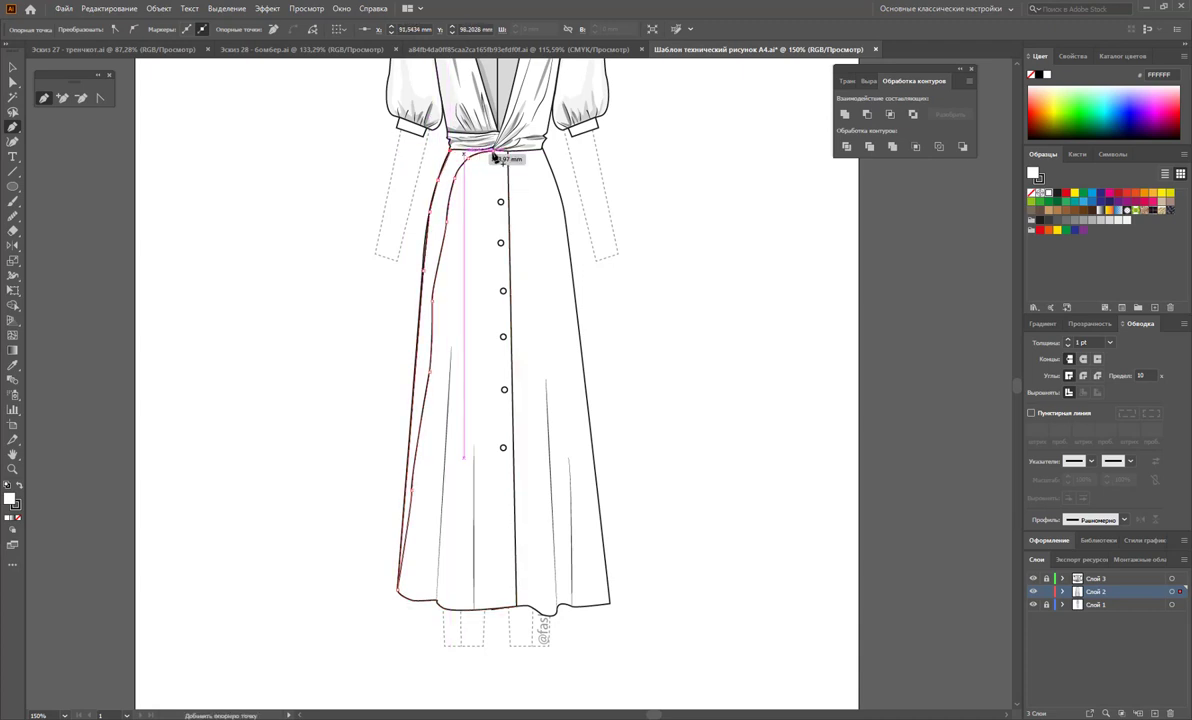
left_click(500, 157)
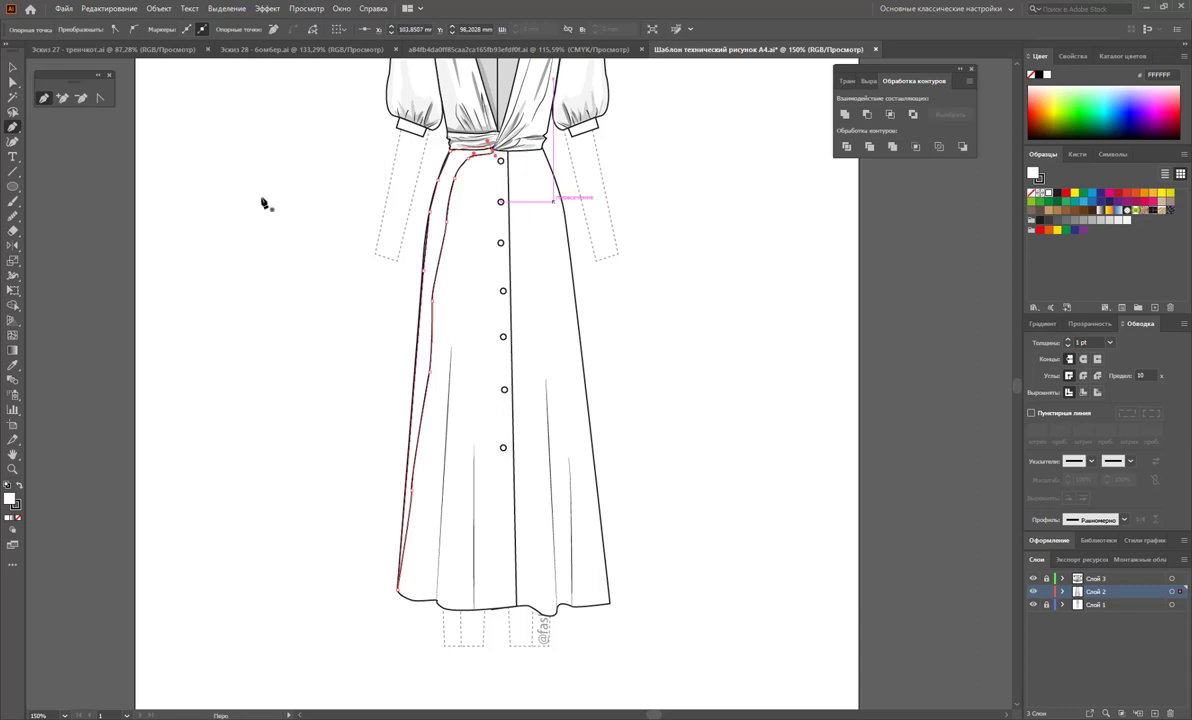
left_click(12, 367)
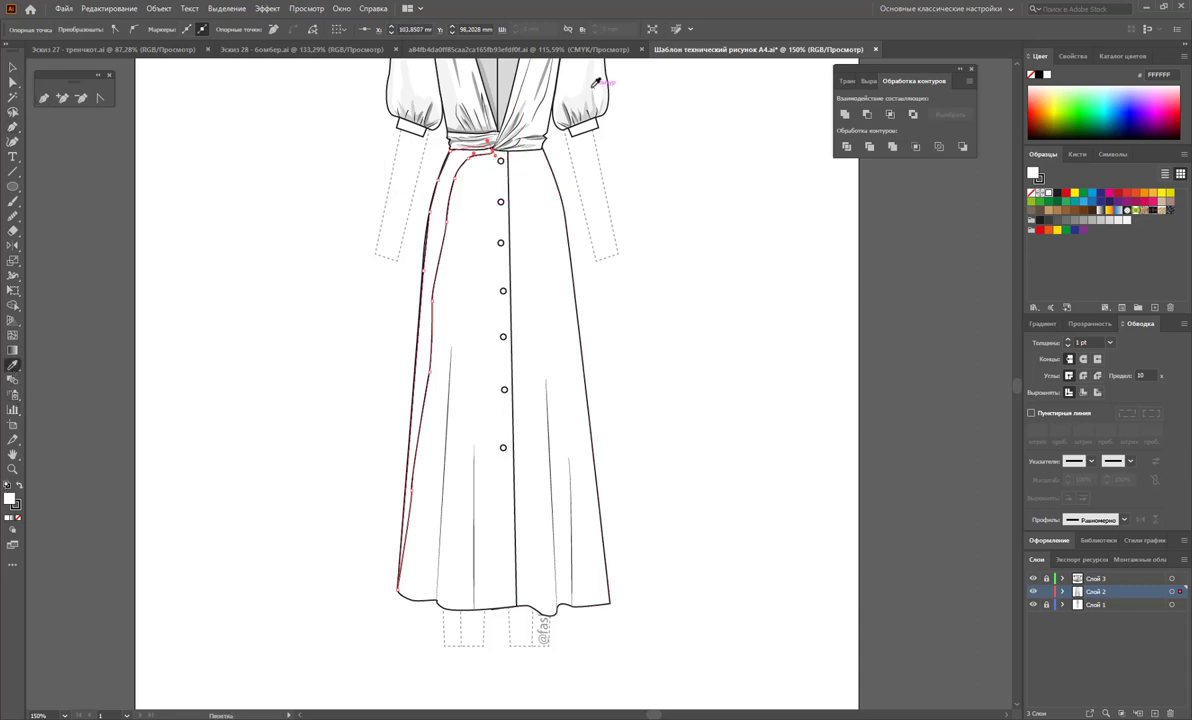
Fill the shading shape light grey and add a new layer above the dress.
left_click(560, 80)
left_click(12, 68)
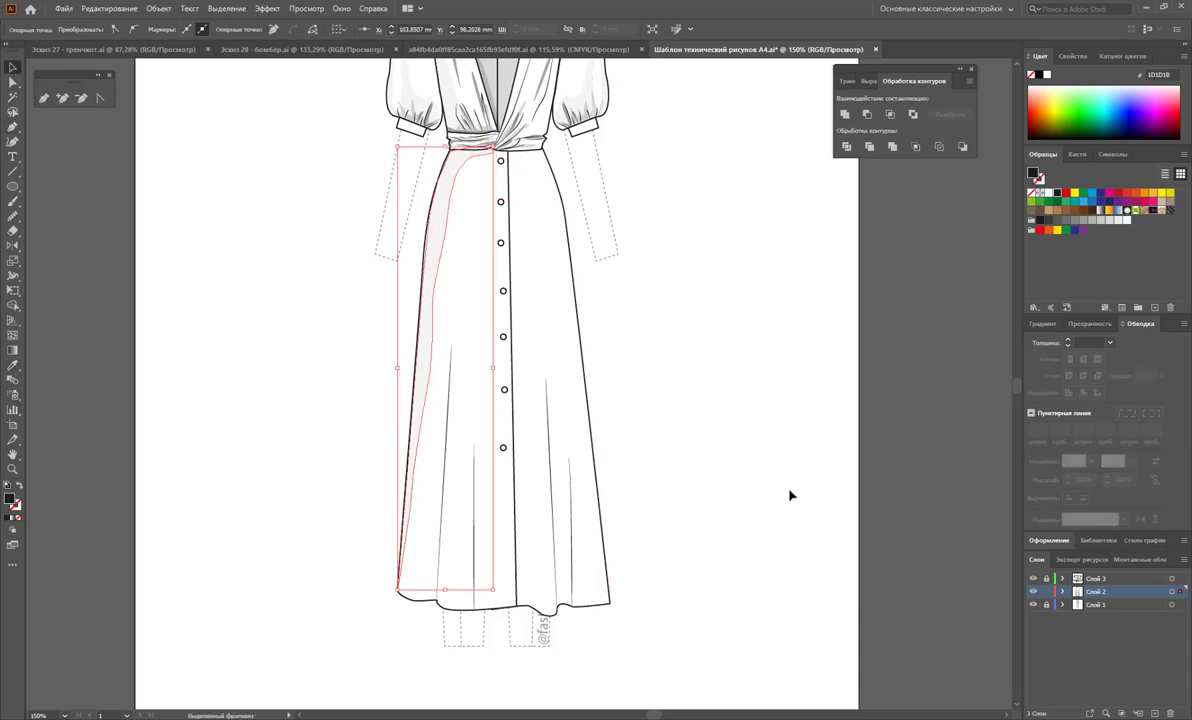
left_click(655, 419)
left_click(44, 97)
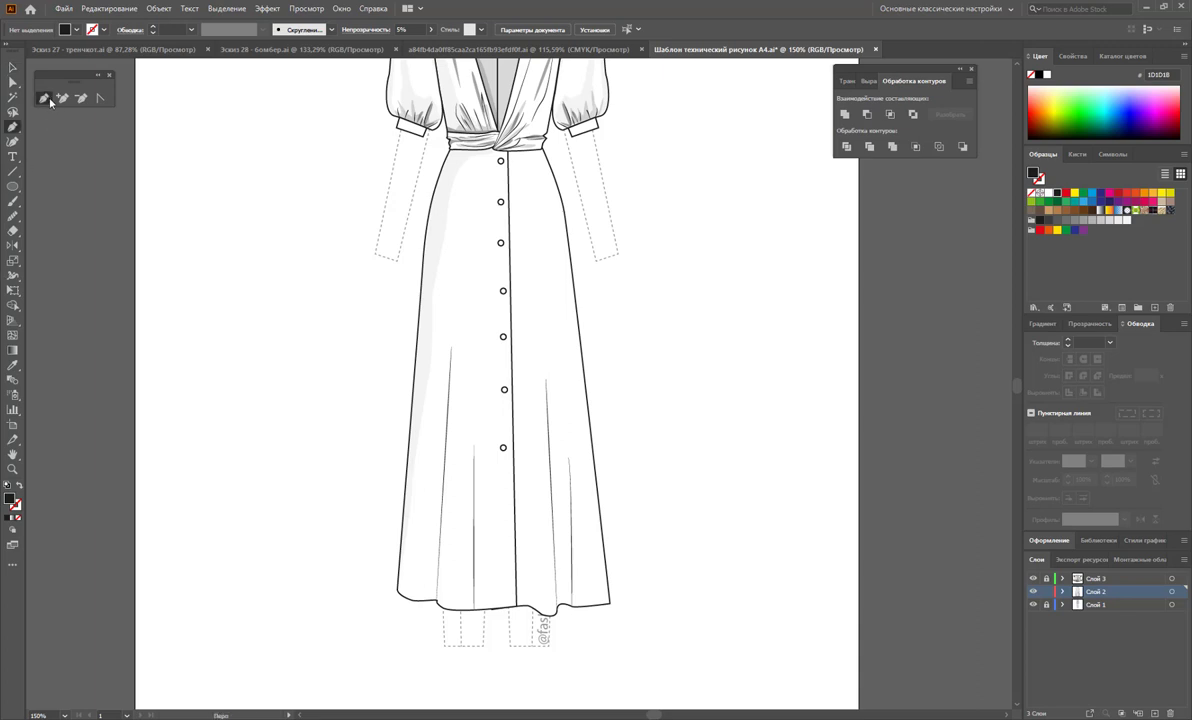
left_click(1155, 713)
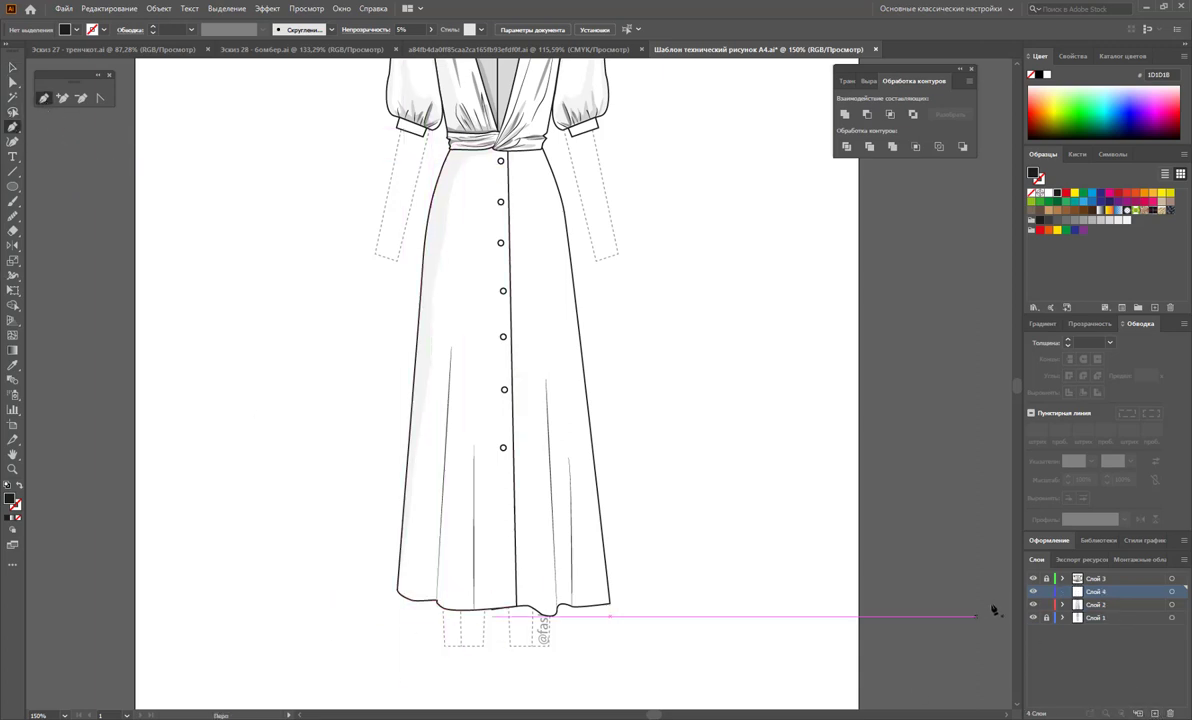
Draw four narrow triangular fold shadows rising from the skirt hem.
left_click(437, 604)
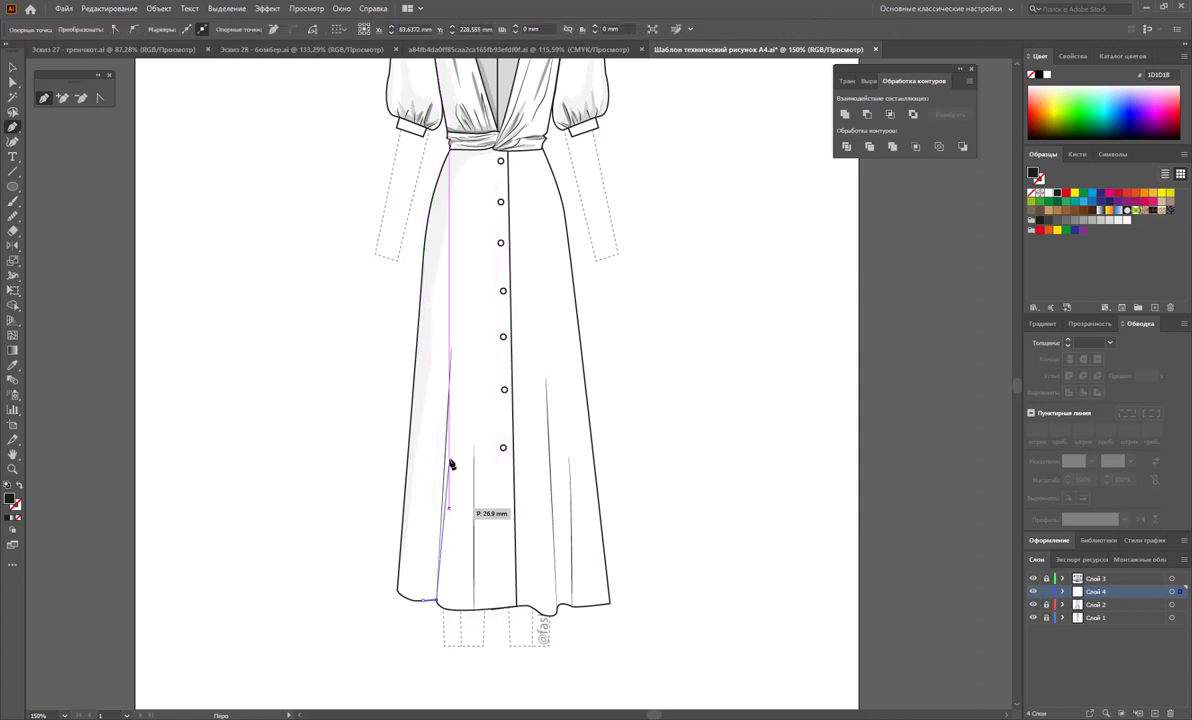
left_click(447, 391)
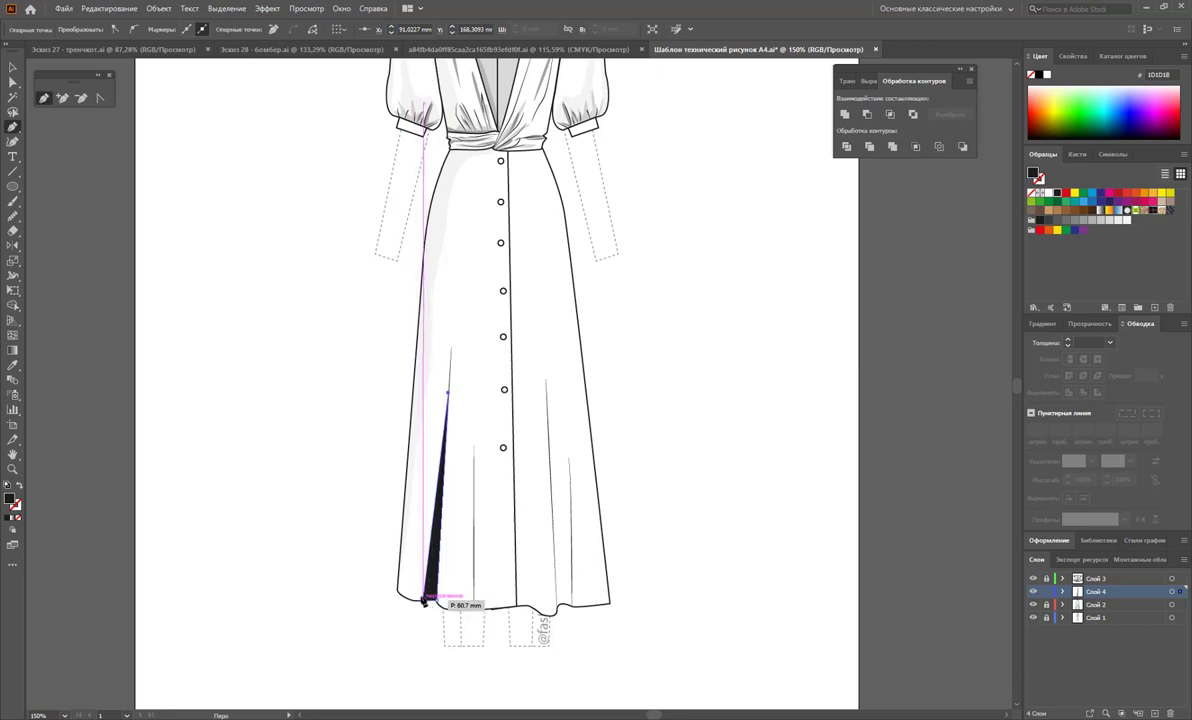
left_click(423, 601)
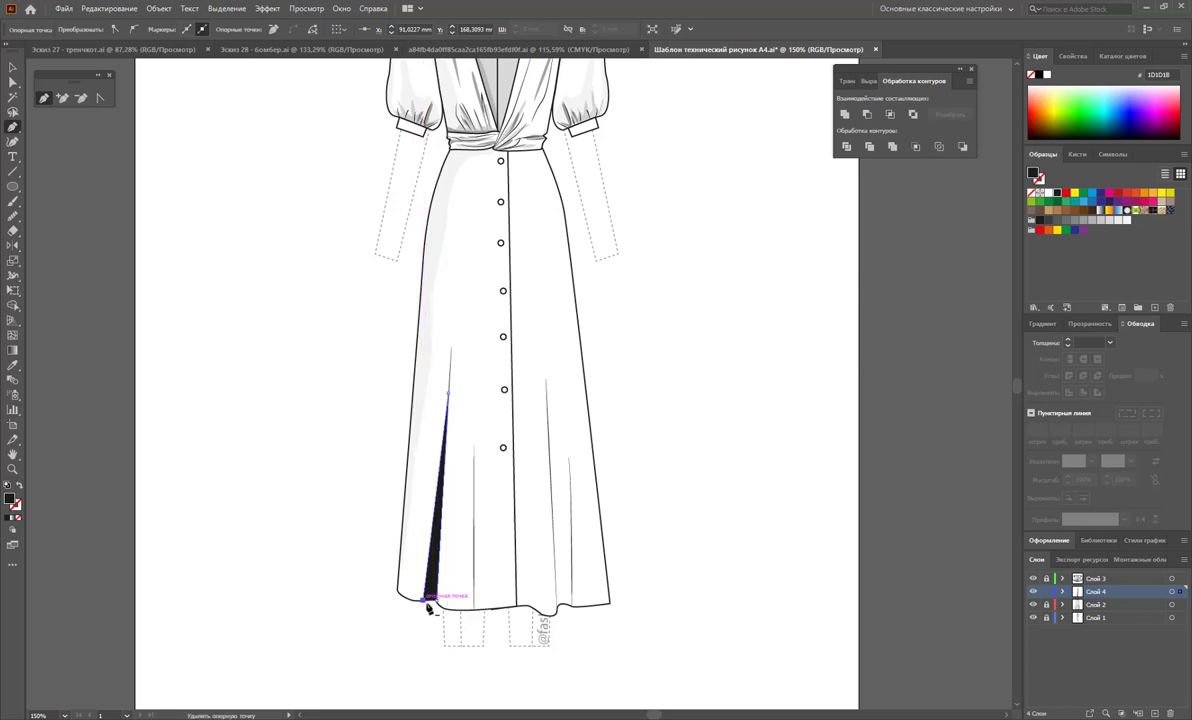
left_click(485, 607)
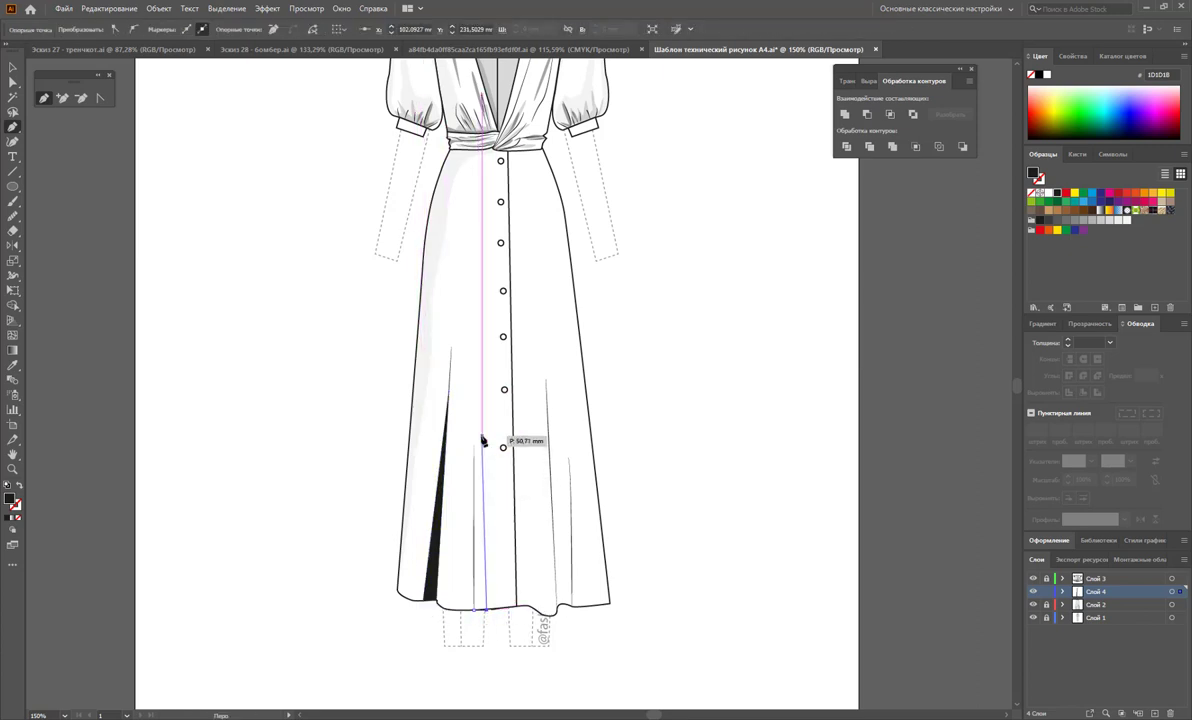
left_click(477, 426)
left_click(474, 607)
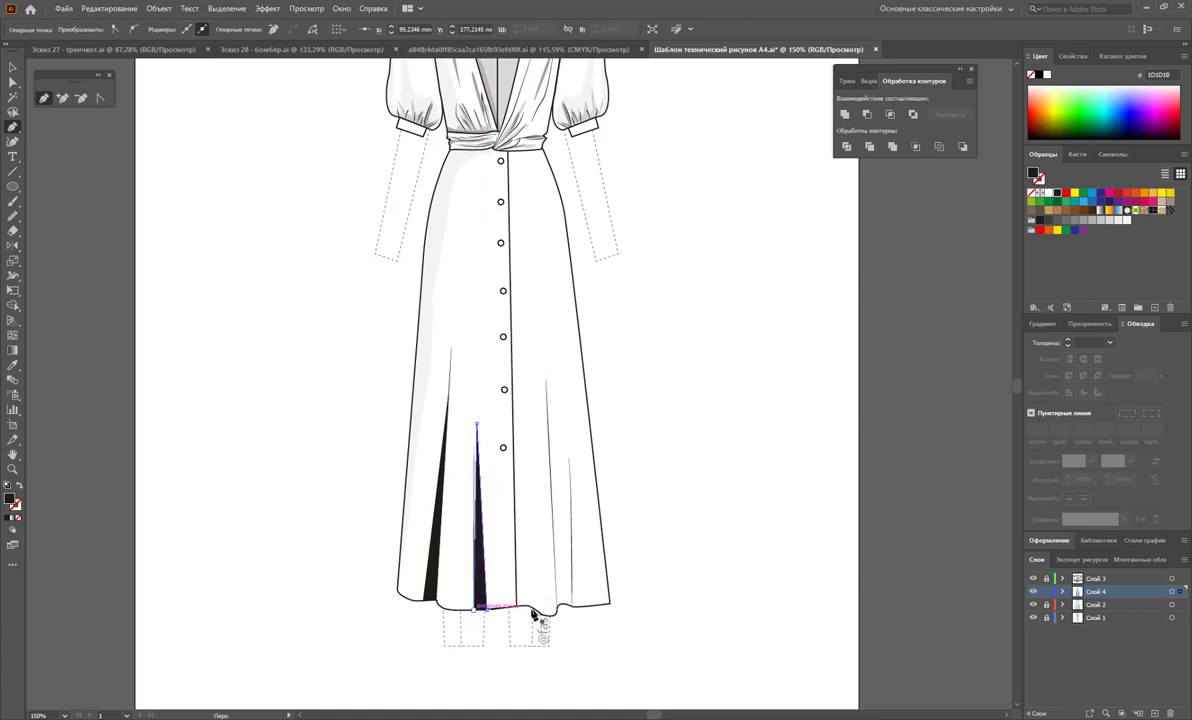
left_click(561, 603)
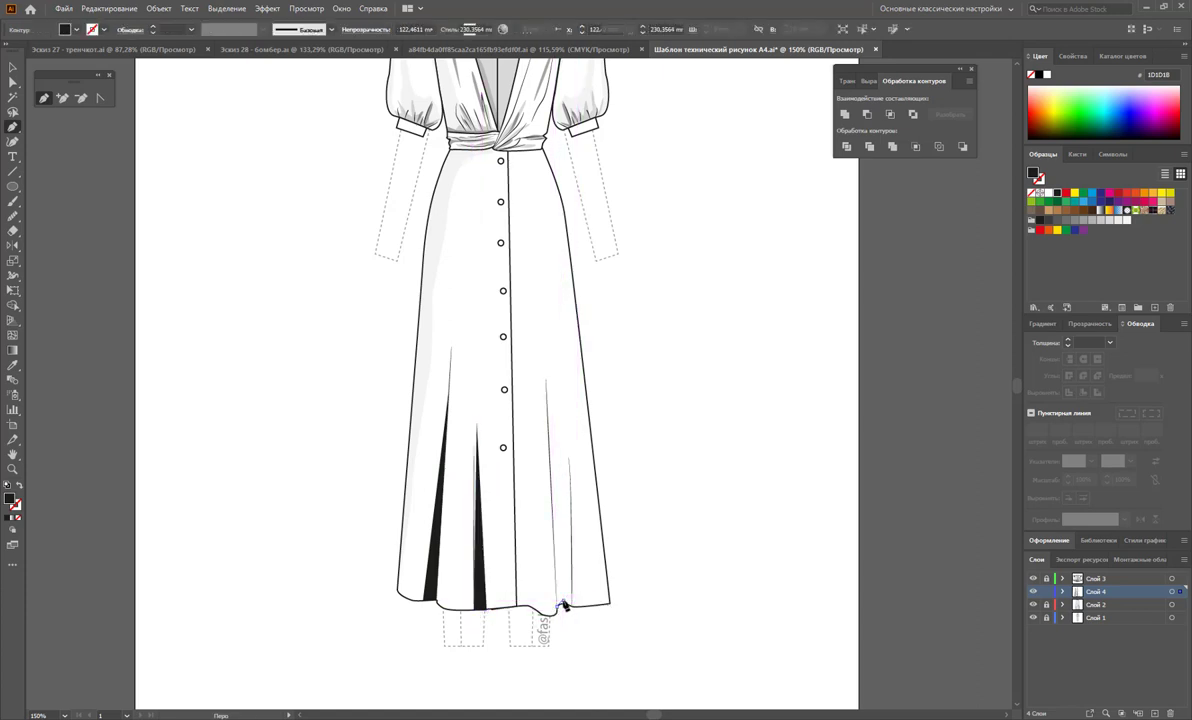
left_click(545, 379)
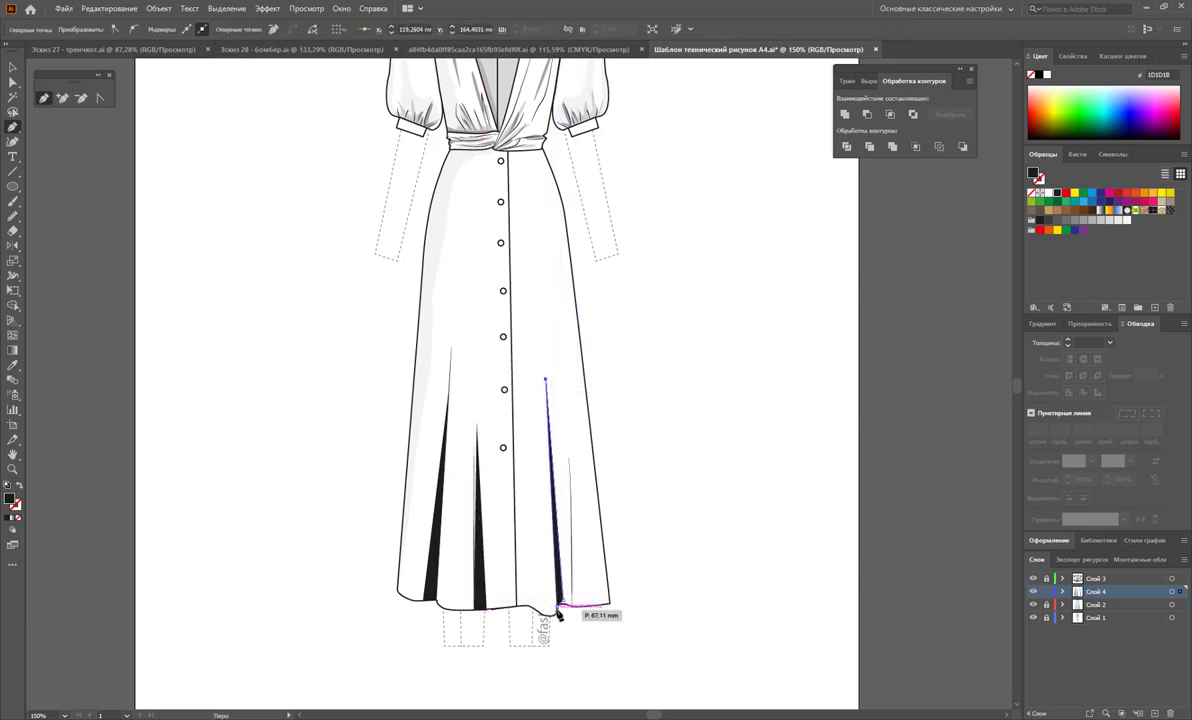
left_click(560, 605)
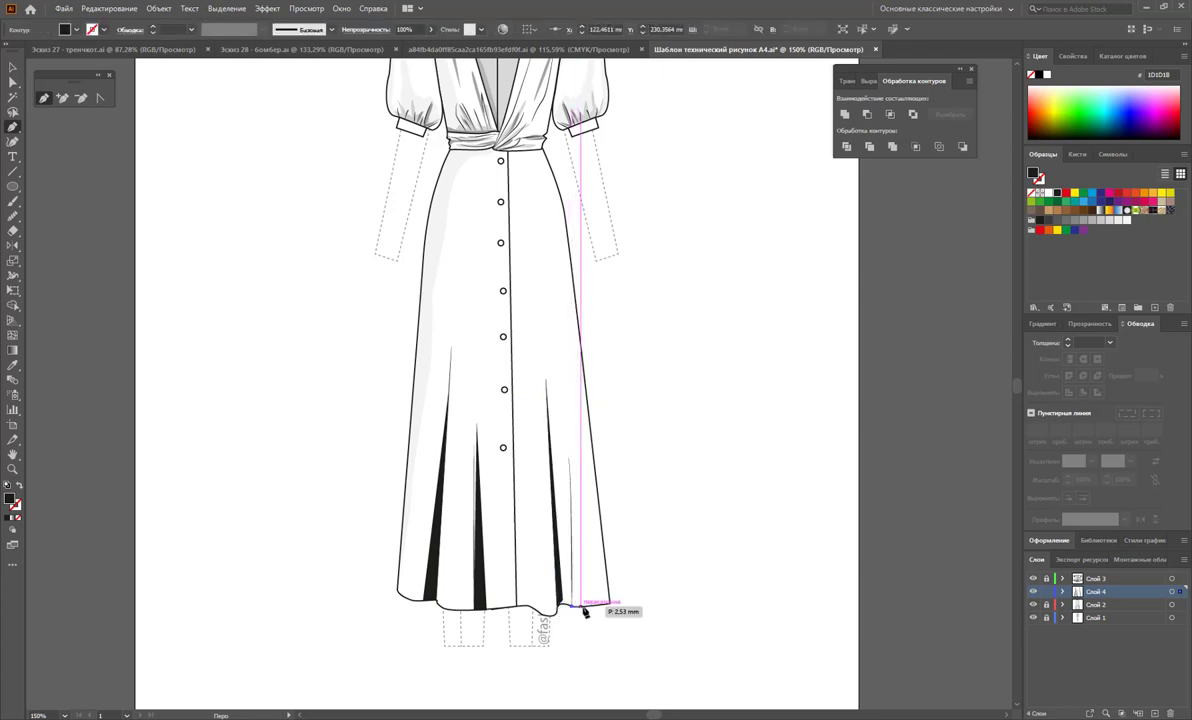
left_click(577, 604)
left_click(569, 487)
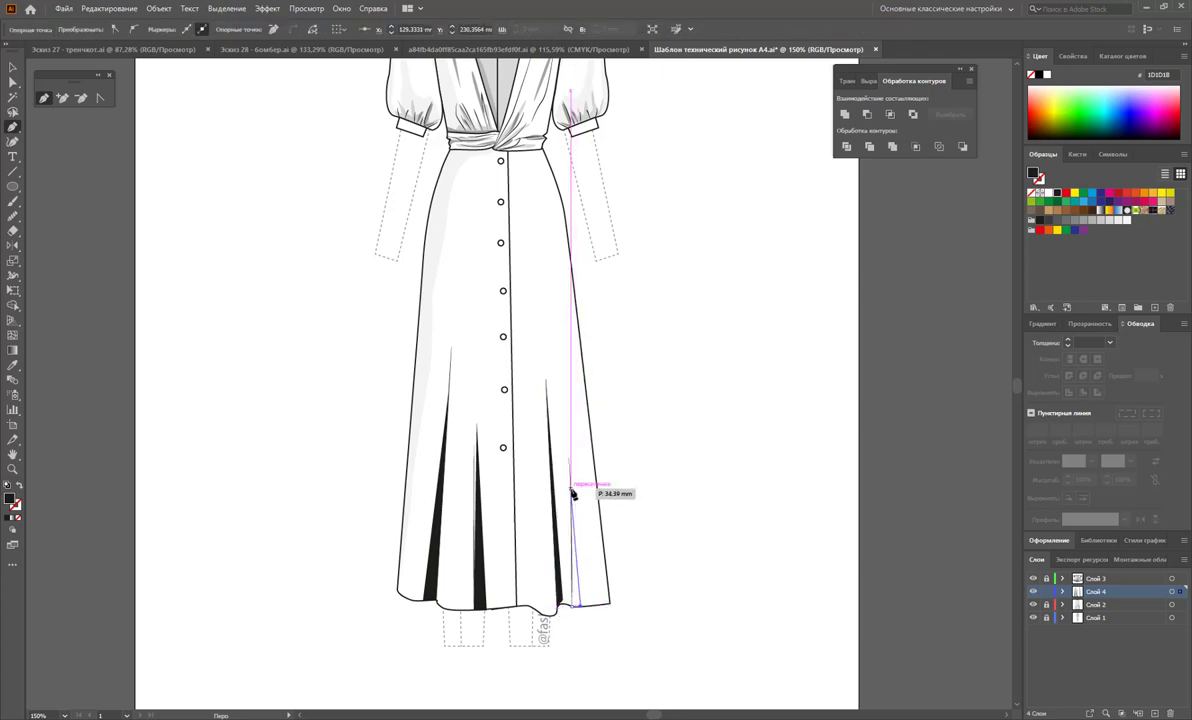
left_click(575, 606)
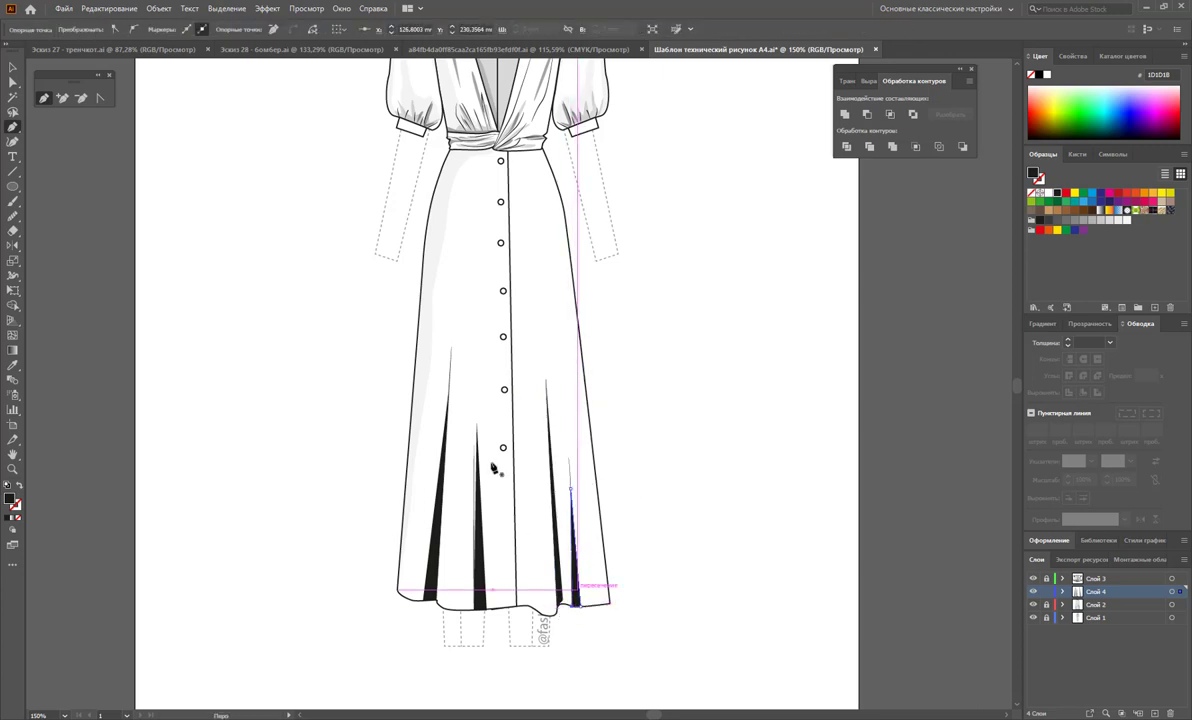
Draw the closed placket strip from waist to hem and nudge its top point left.
left_click(509, 149)
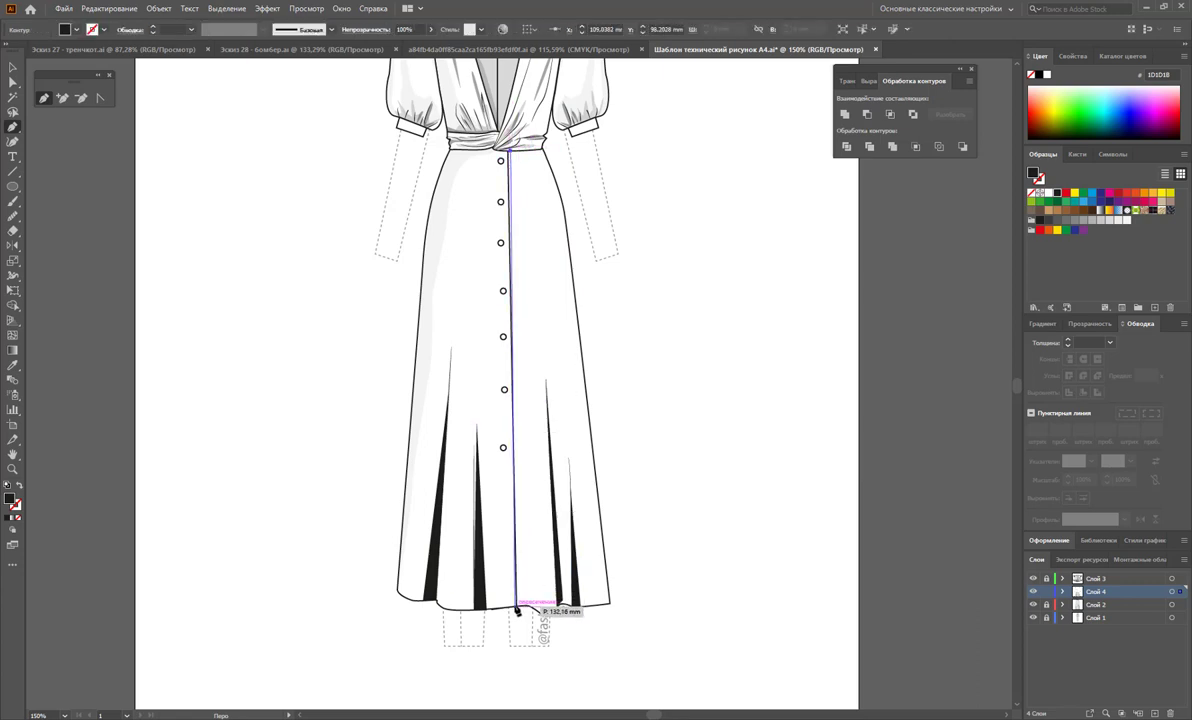
left_click(519, 606)
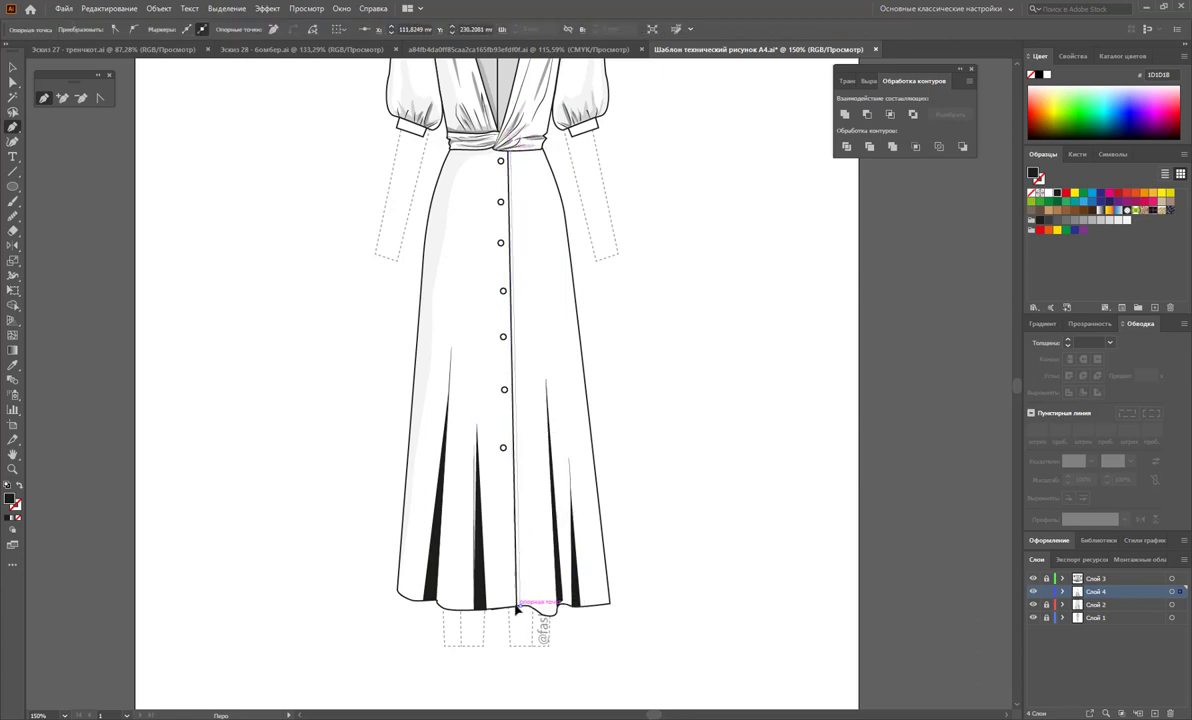
left_click(510, 151)
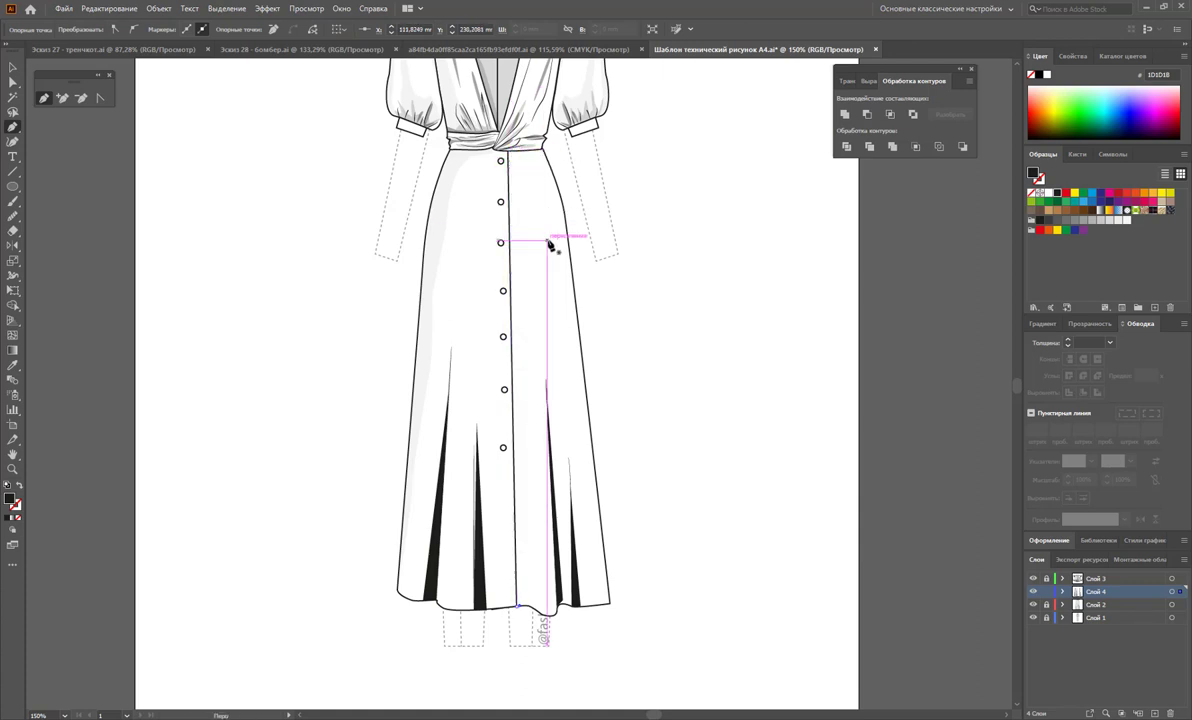
key("ctrl")
left_click(532, 174, "ctrl")
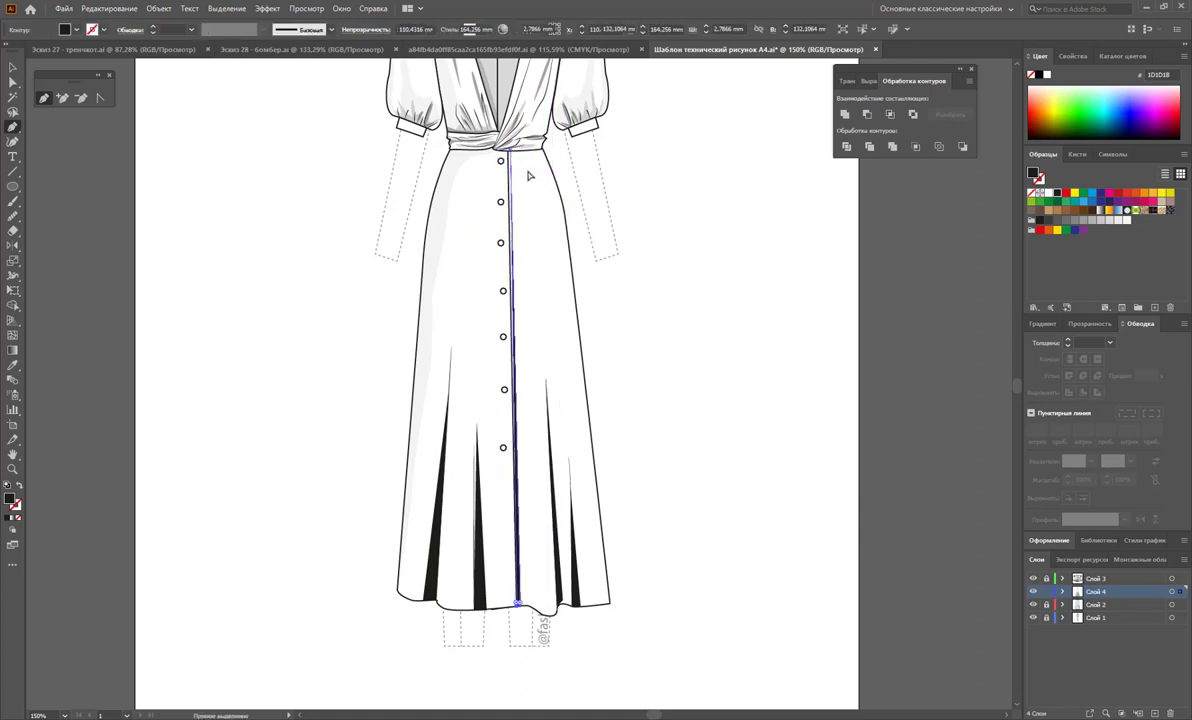
left_click_drag(515, 153, 508, 149)
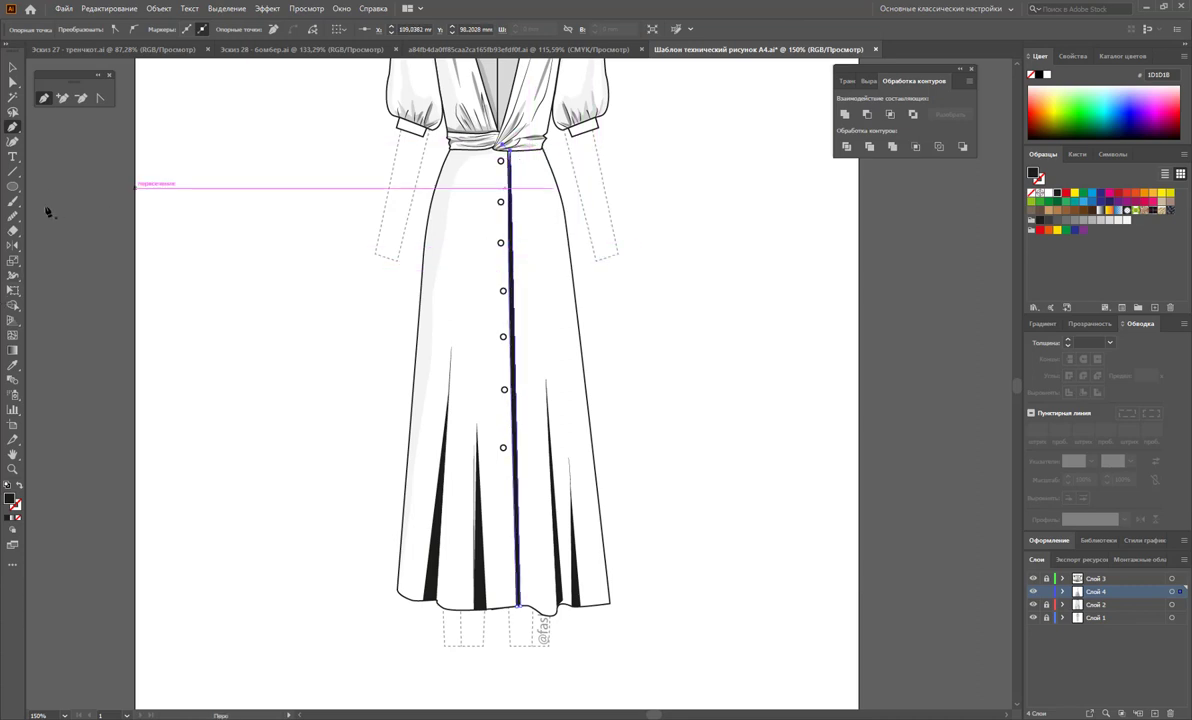
left_click(13, 67)
Apply a grey shading style to the fold shadows and placket with the Eyedropper.
left_click(420, 423)
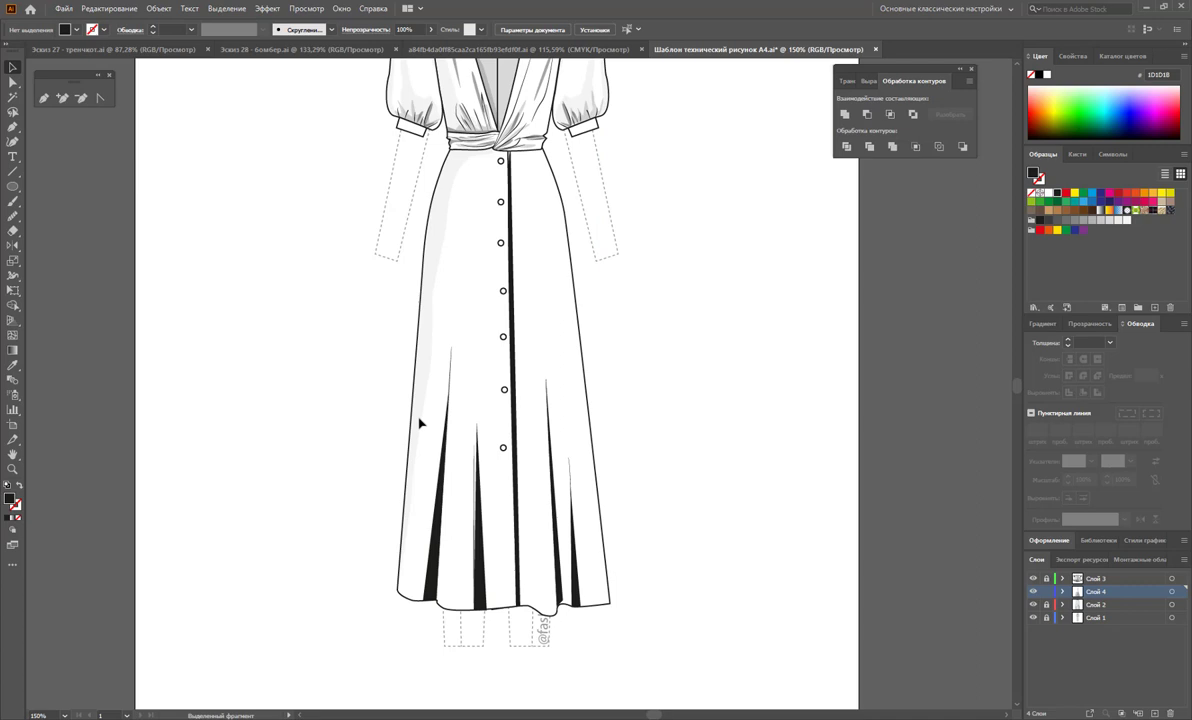
left_click(578, 588)
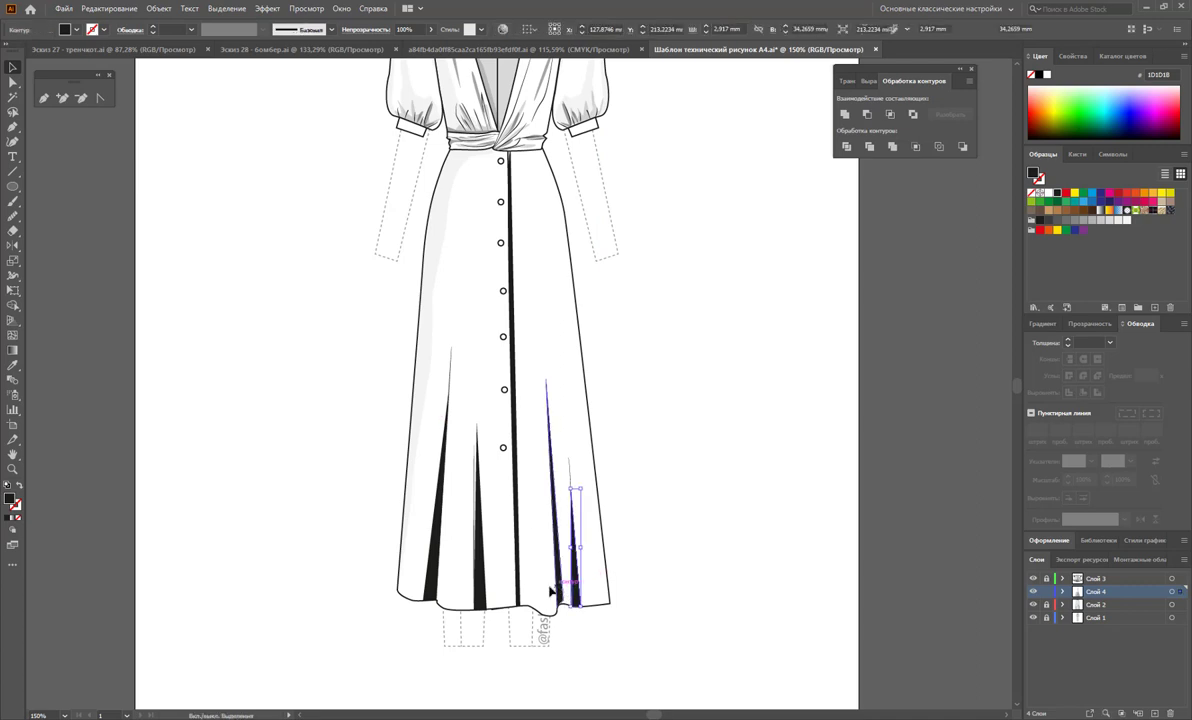
left_click(514, 571, "shift")
left_click(478, 578, "shift")
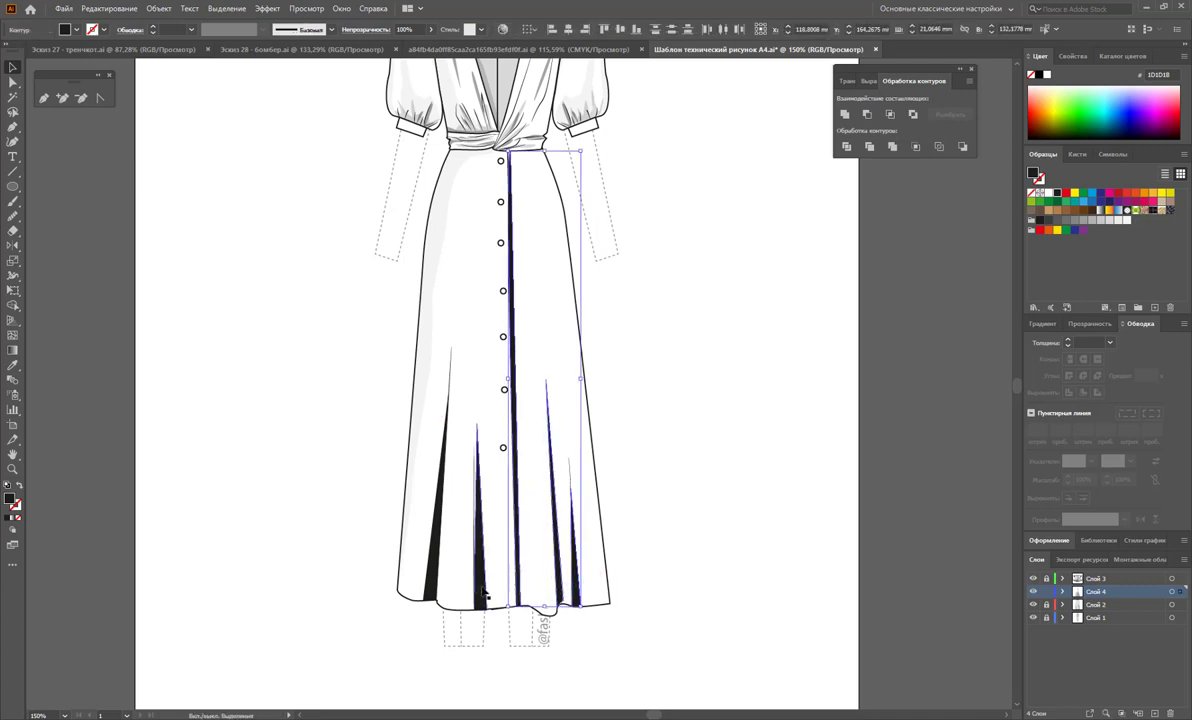
left_click(438, 577, "shift")
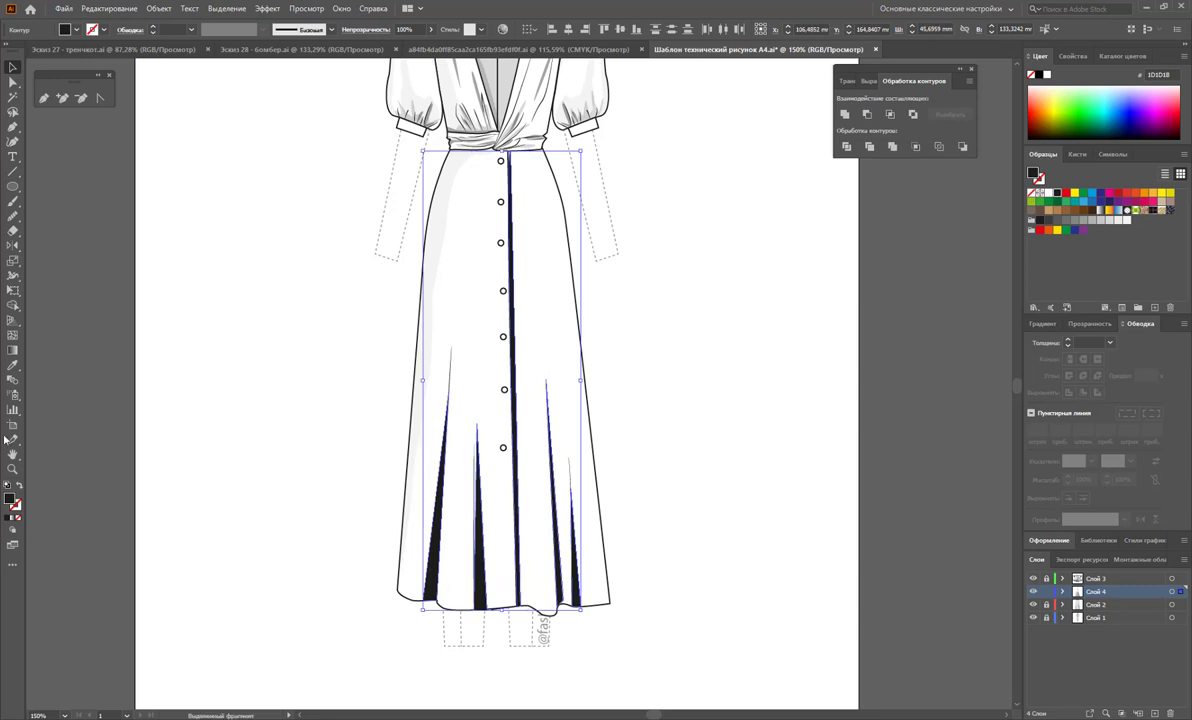
left_click(12, 367)
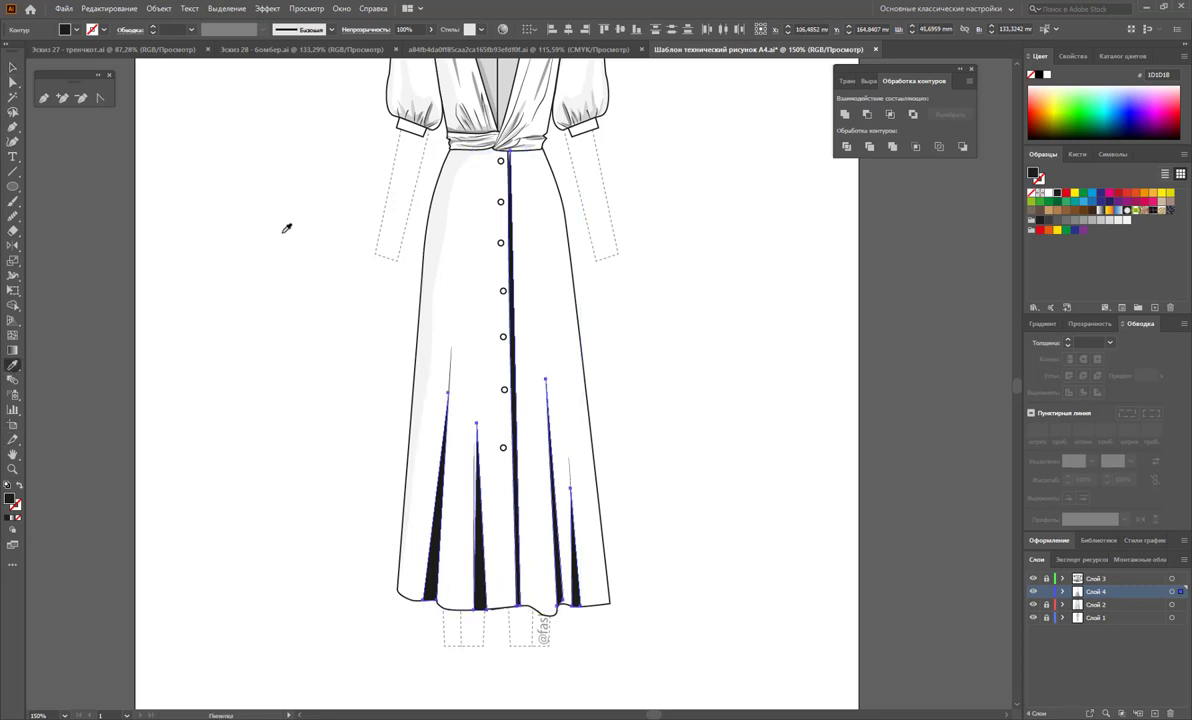
left_click(413, 93)
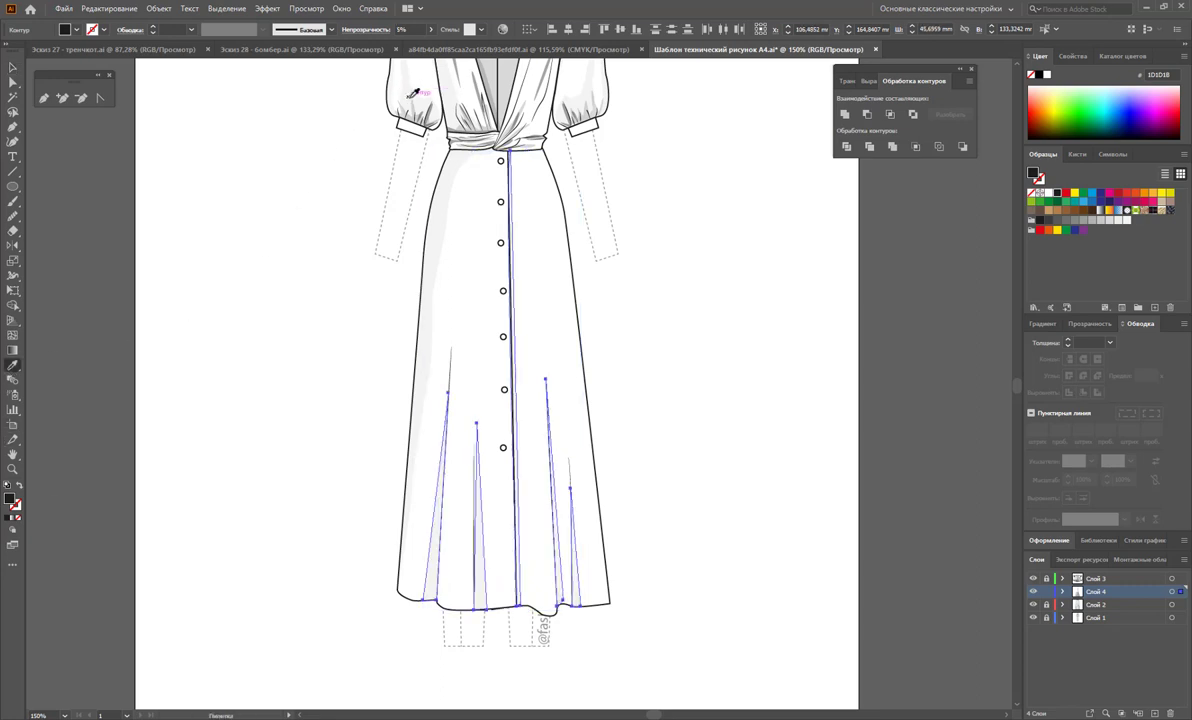
left_click(568, 106)
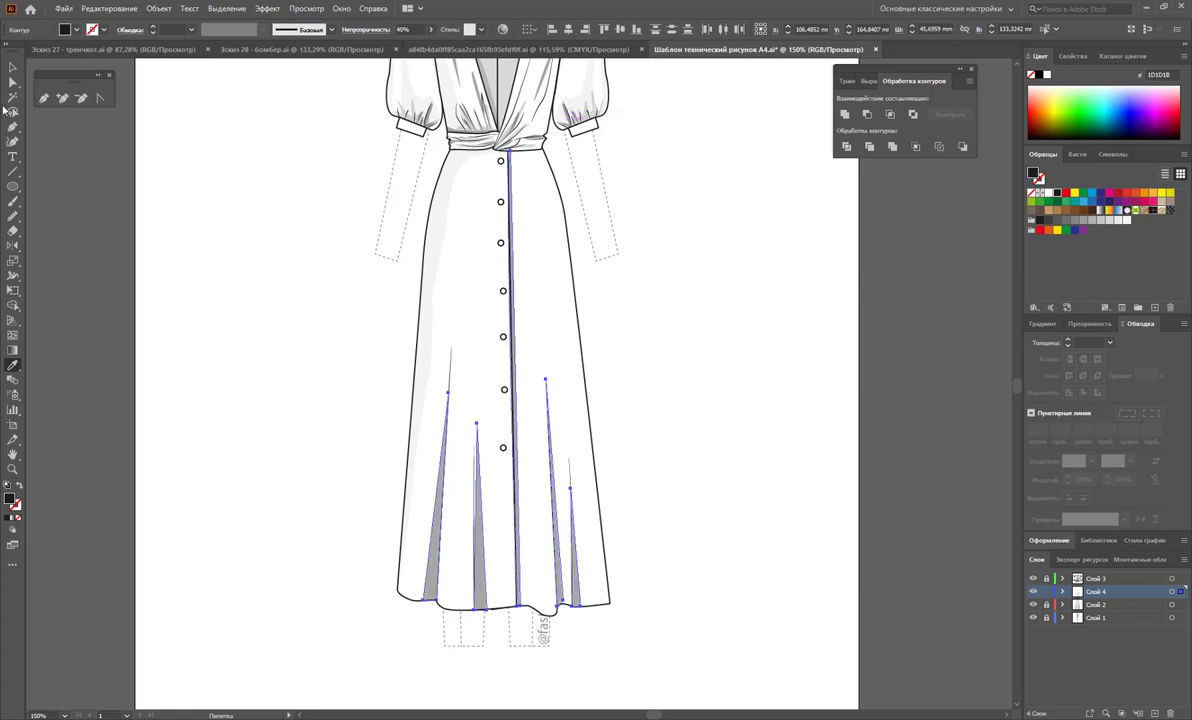
left_click(13, 68)
left_click(673, 527)
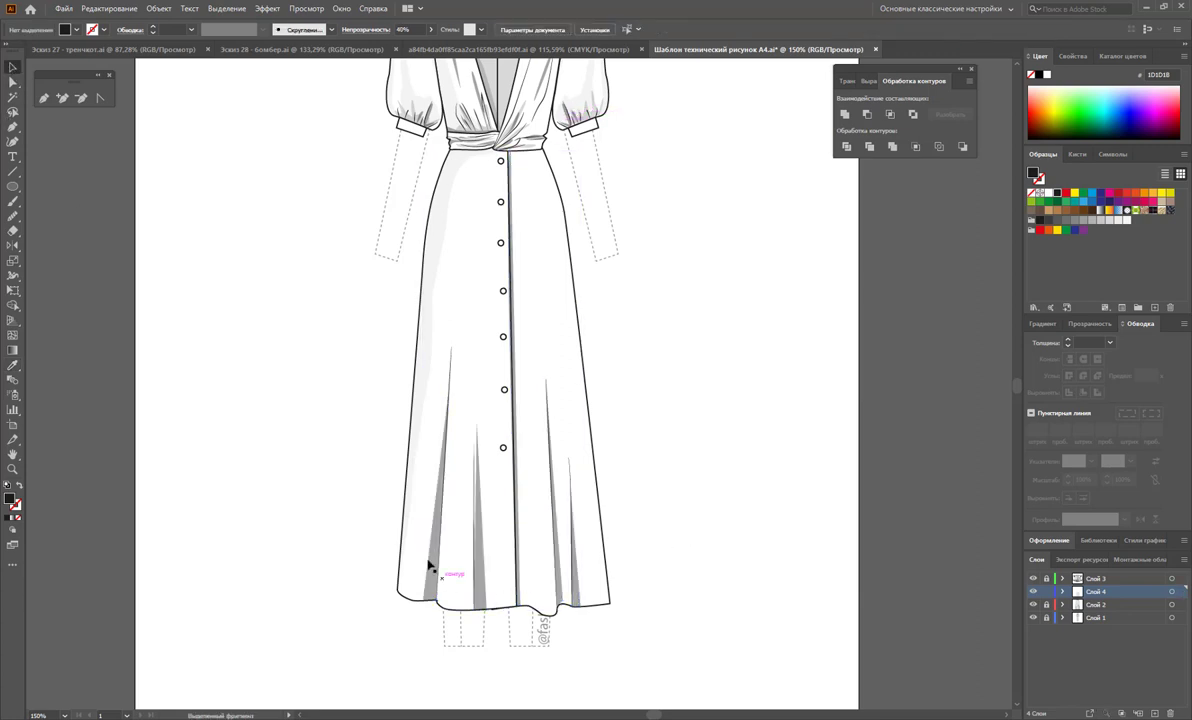
Select the fold shadows and drag their opacity down to 4%.
left_click(479, 550)
left_click(578, 590, "shift")
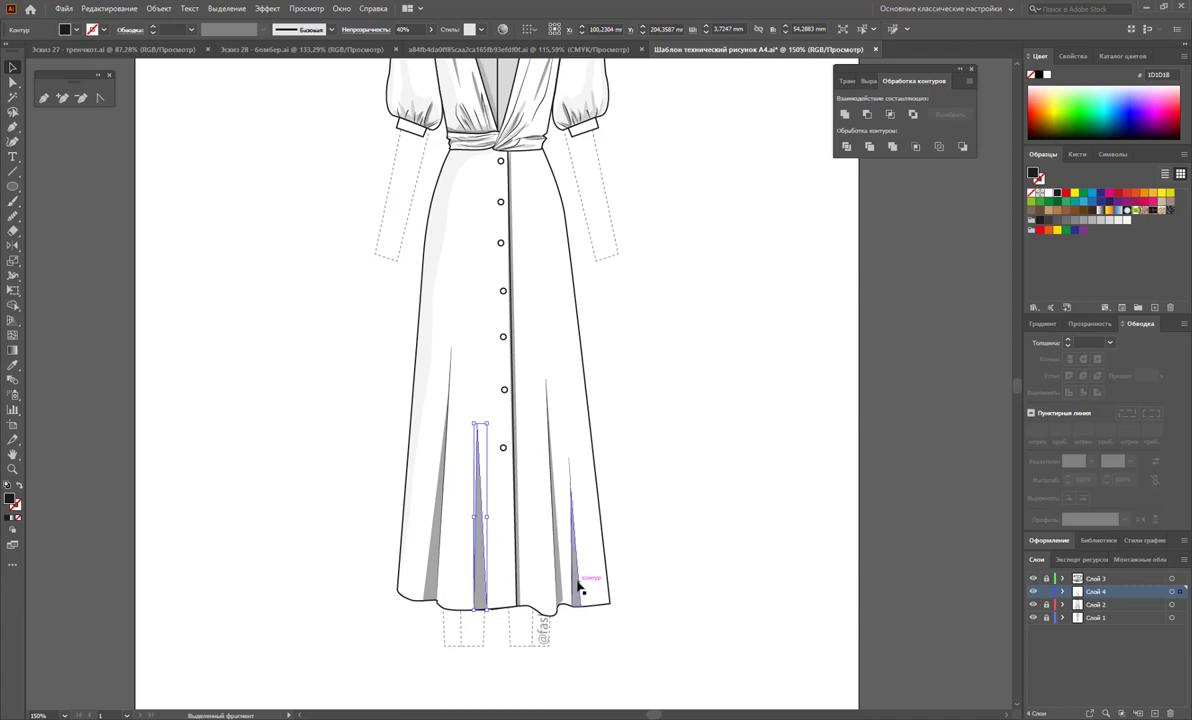
left_click(578, 590, "shift")
left_click(552, 567, "shift")
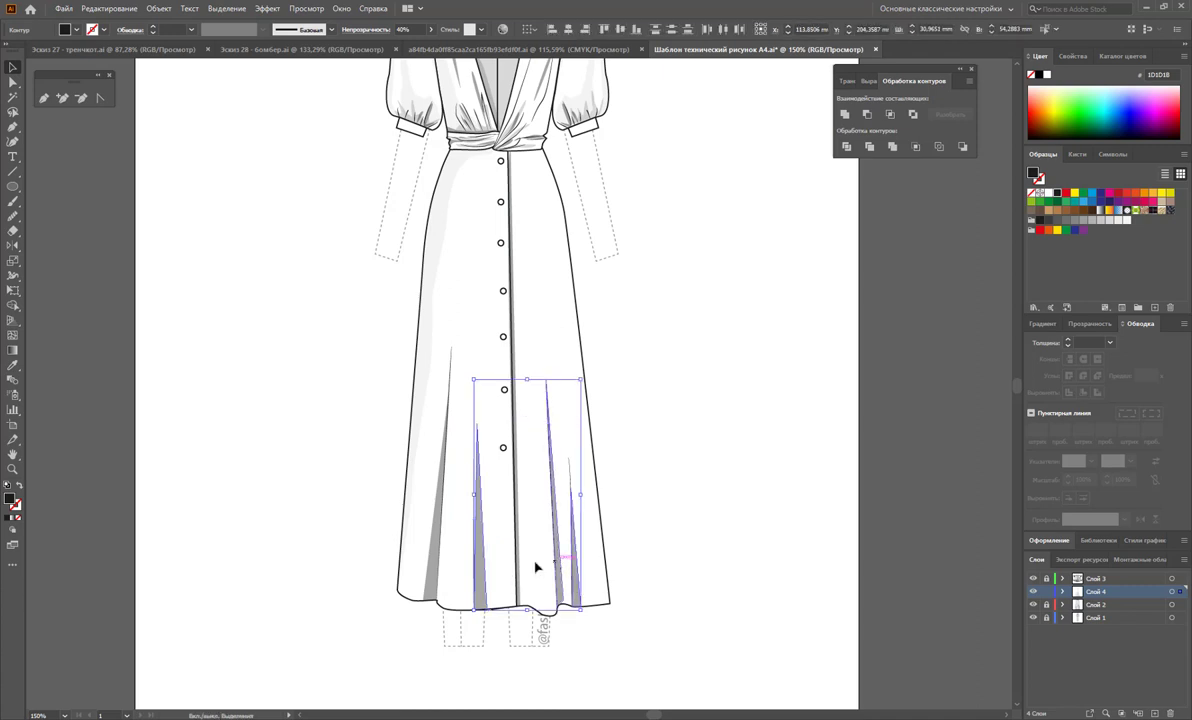
left_click(436, 540, "shift")
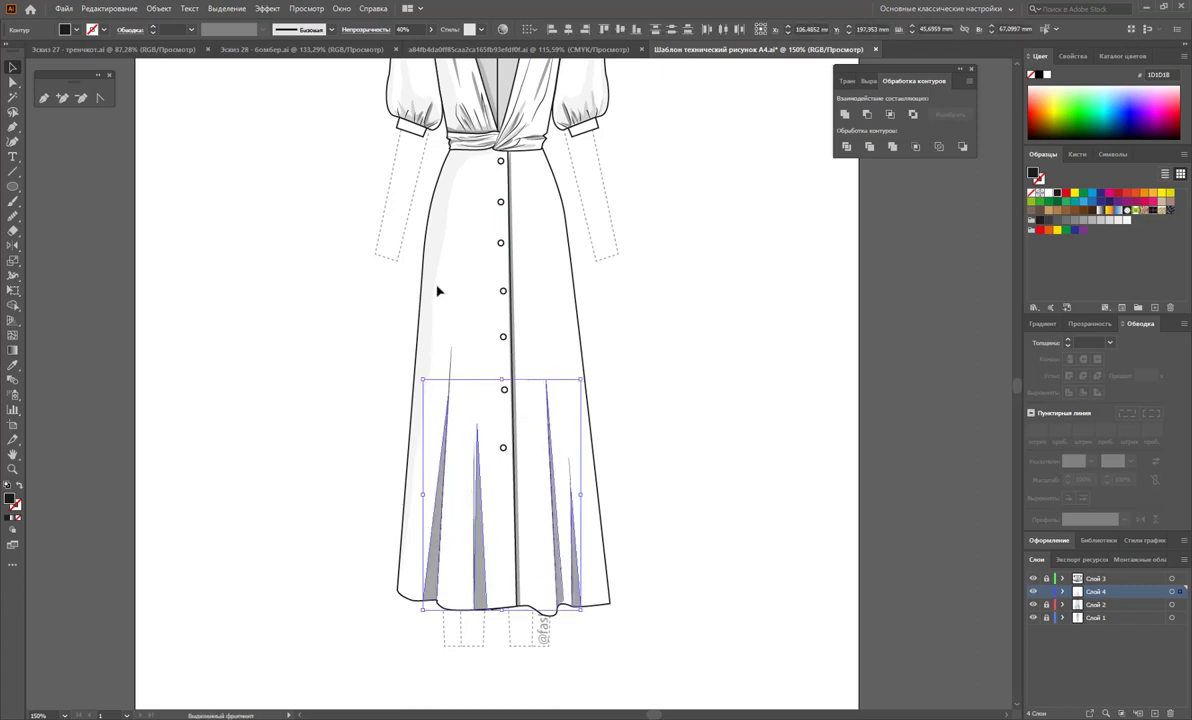
left_click(431, 29)
left_click_drag(396, 46, 381, 46)
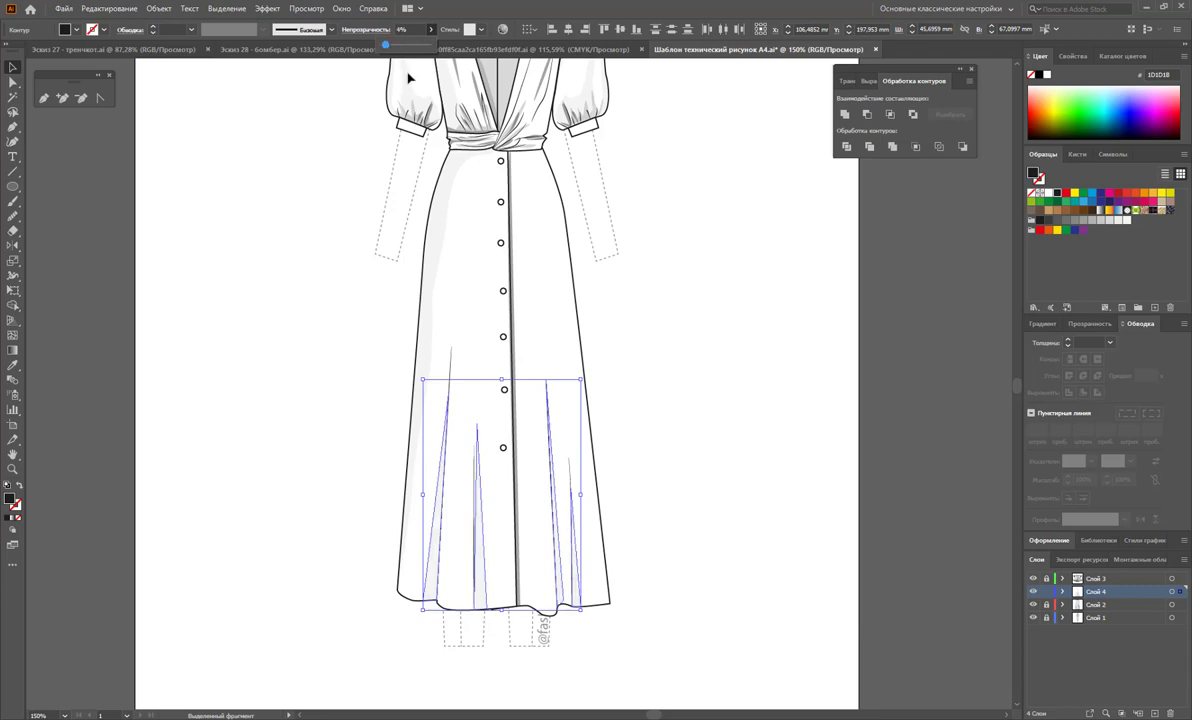
left_click(643, 343)
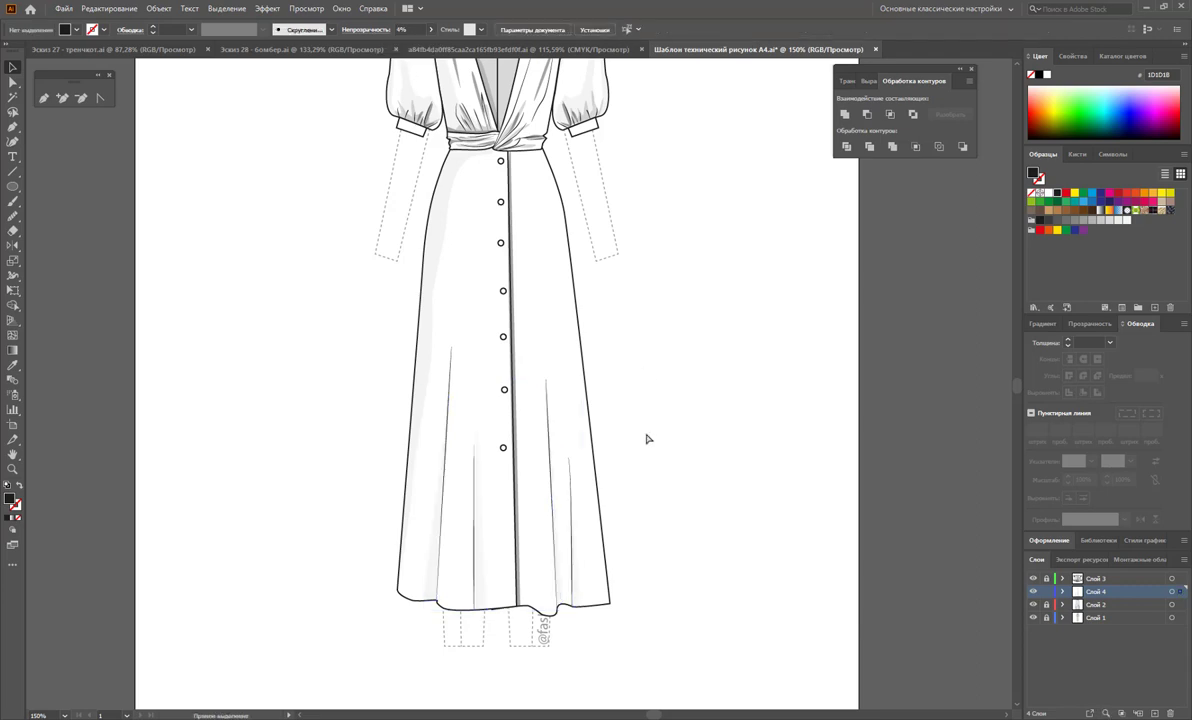
Undo the 4% drop and settle the fold shadows' opacity at 16%.
key("ctrl+z")
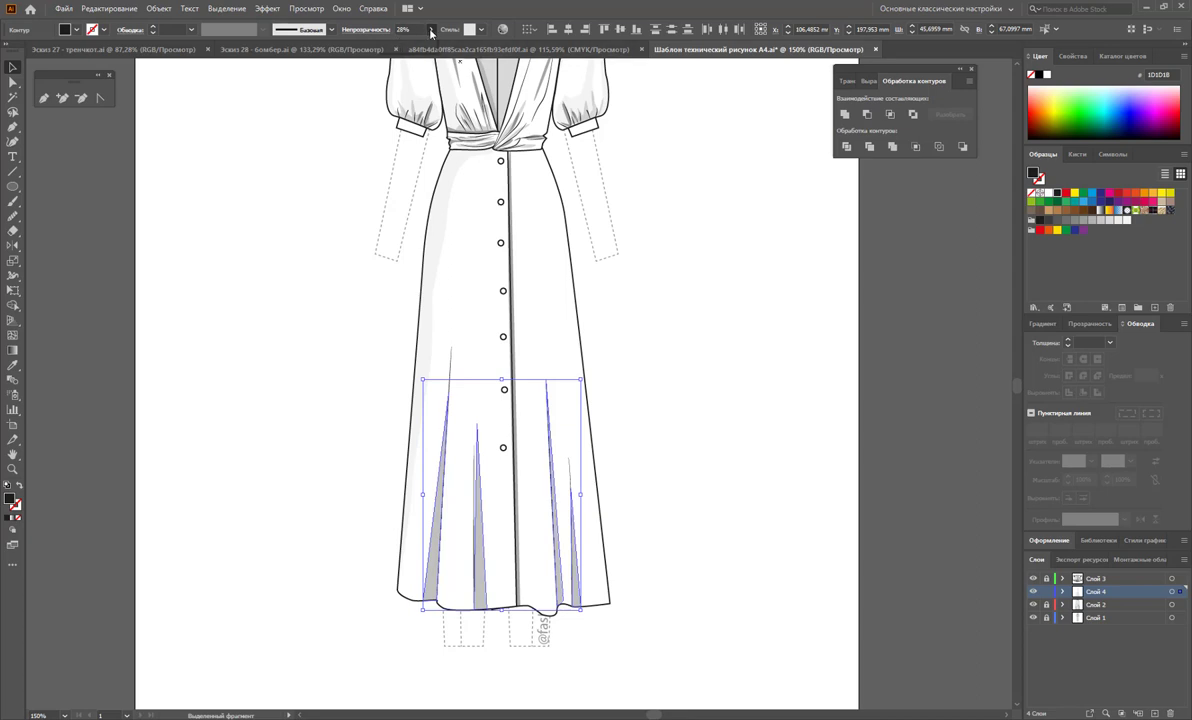
left_click(431, 29)
left_click_drag(383, 46, 390, 46)
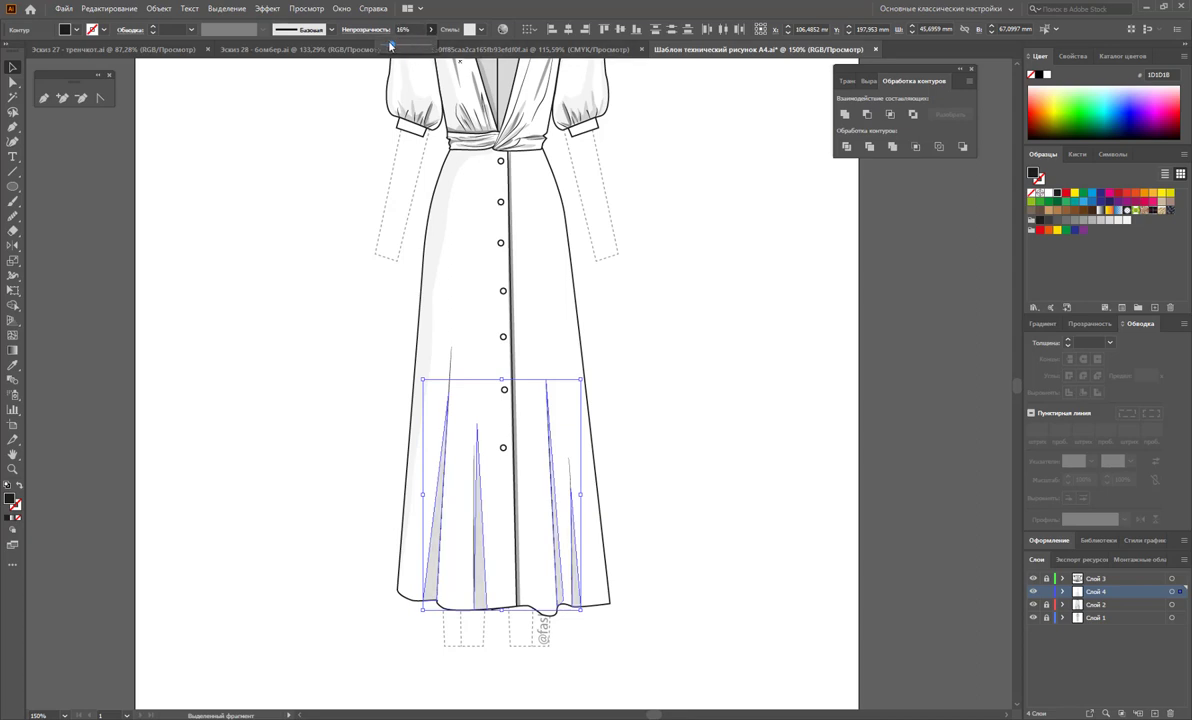
left_click(654, 290)
key("z")
key("ctrl+1")
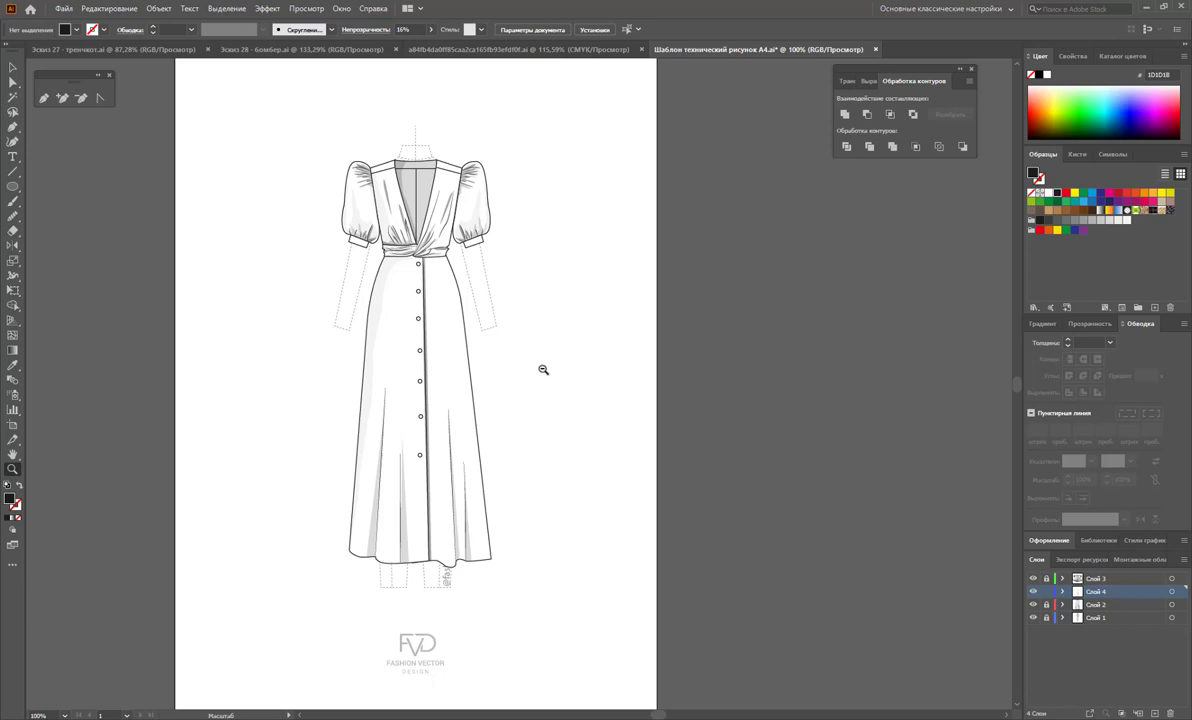
Group the skirt paths, then group the whole dress into one object.
left_click(487, 388, "alt")
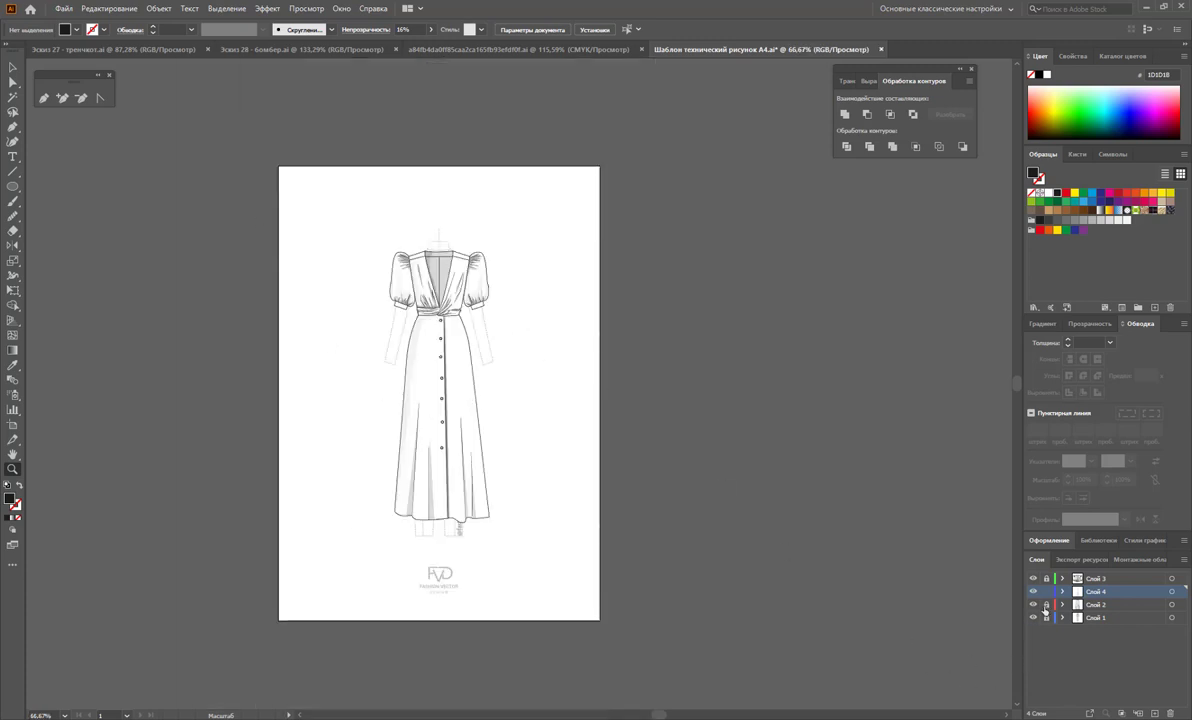
key("v")
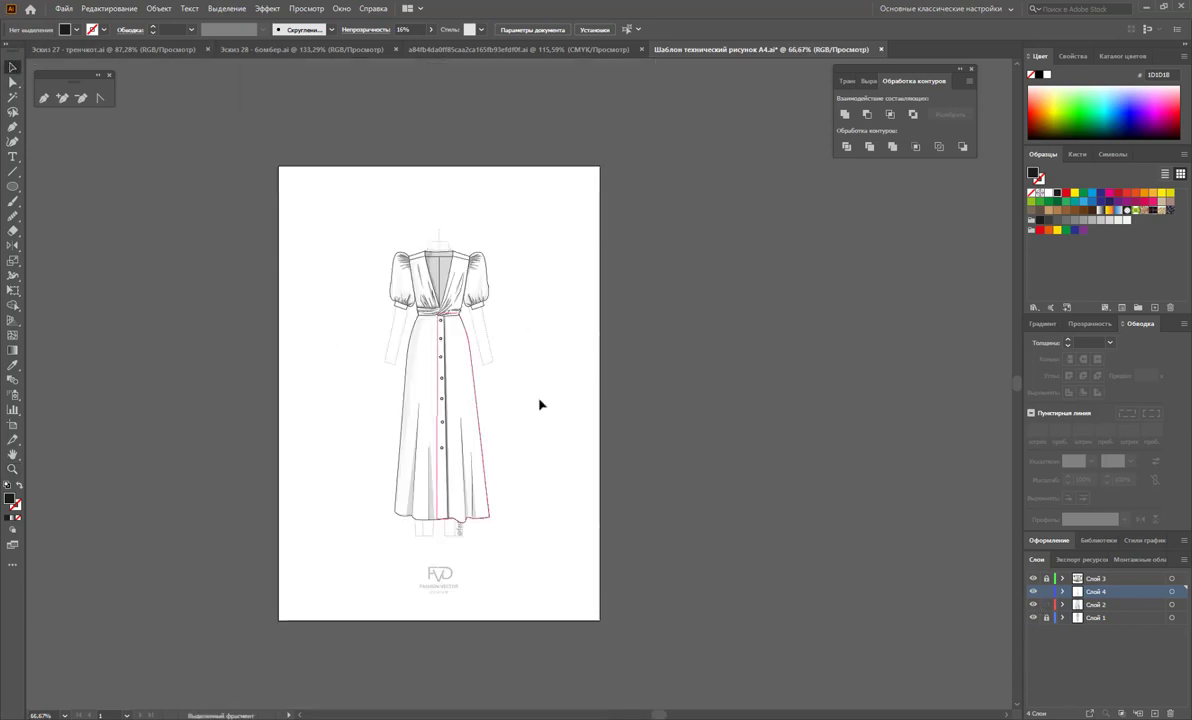
left_click_drag(534, 547, 290, 225)
right_click(431, 392)
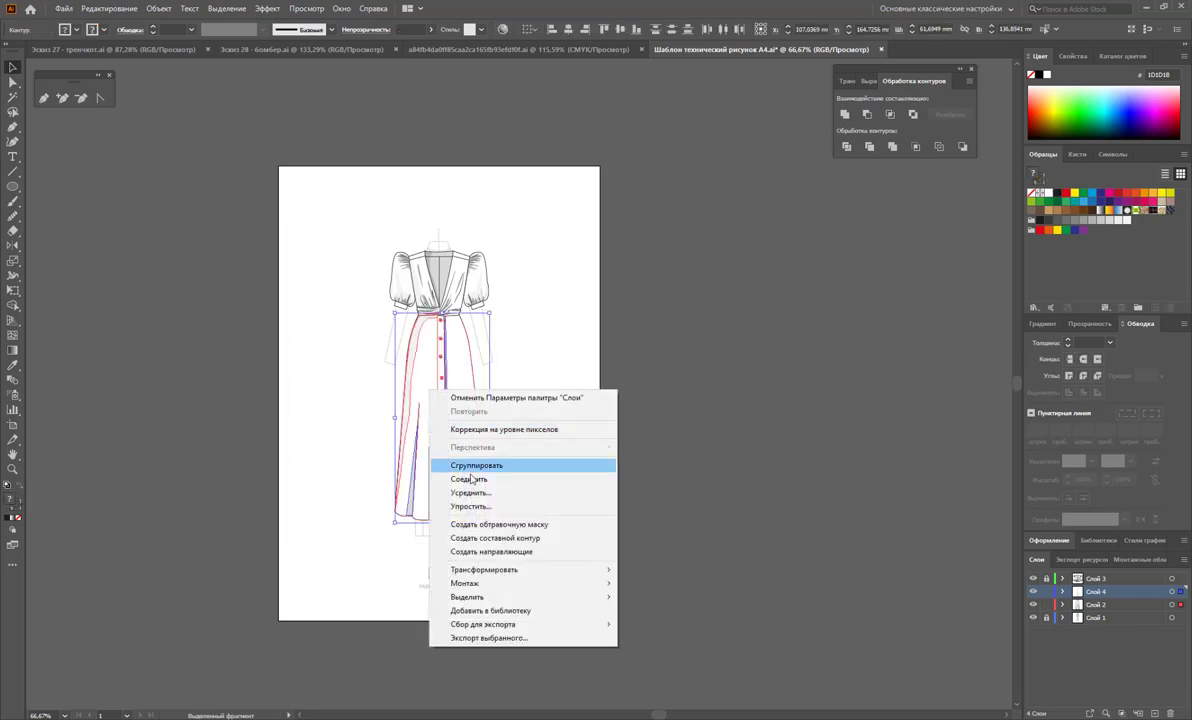
left_click(467, 466)
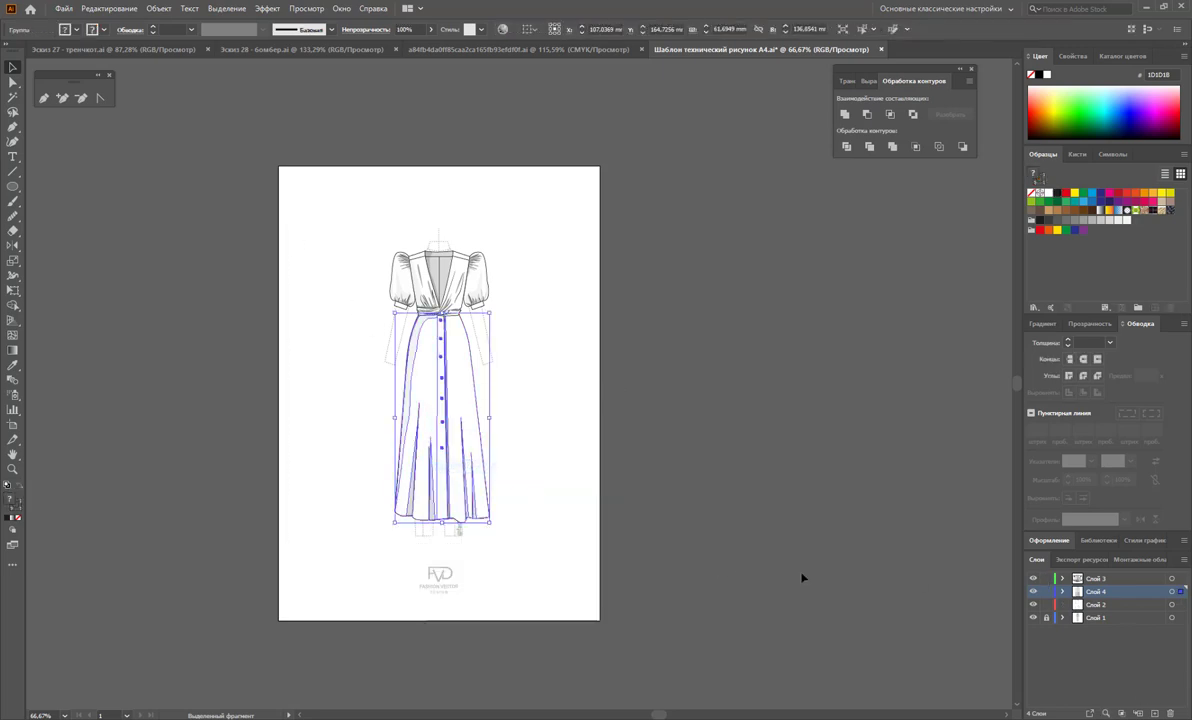
left_click_drag(519, 503, 255, 184)
right_click(386, 299)
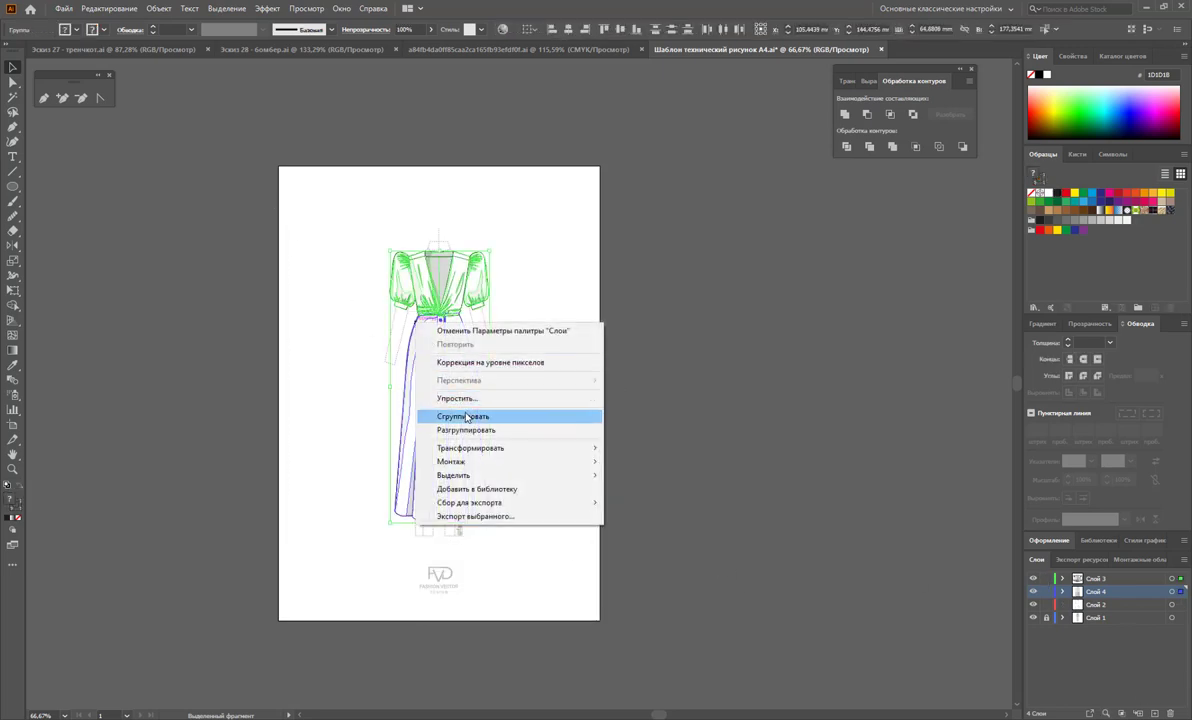
left_click(470, 414)
left_click(572, 465)
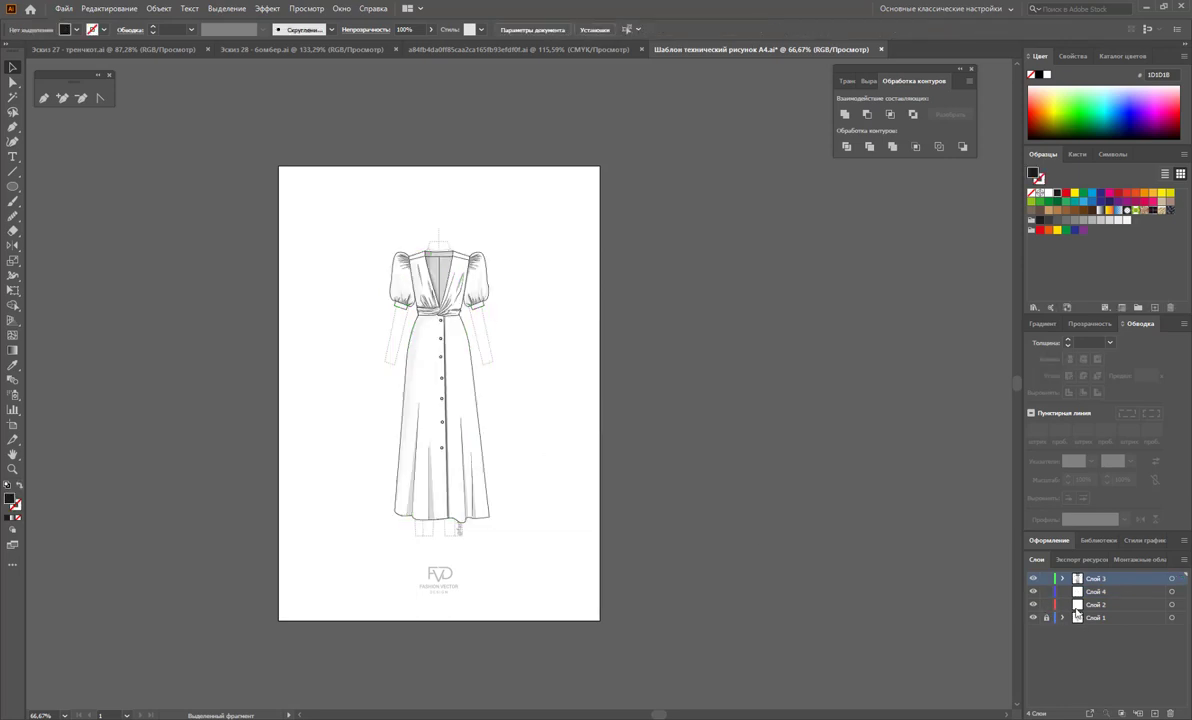
Delete layers Слой 4 and Слой 2 and zoom to fit the page.
left_click_drag(1096, 591, 1170, 714)
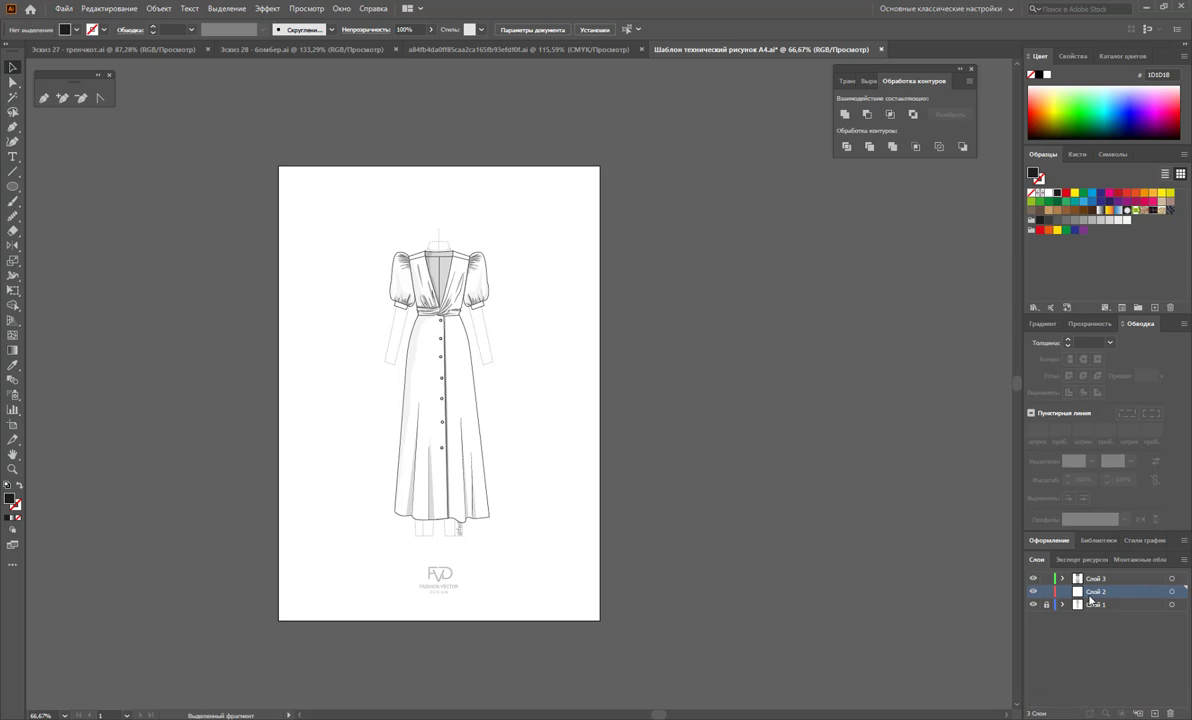
left_click_drag(1090, 599, 1170, 713)
key("ctrl+0")
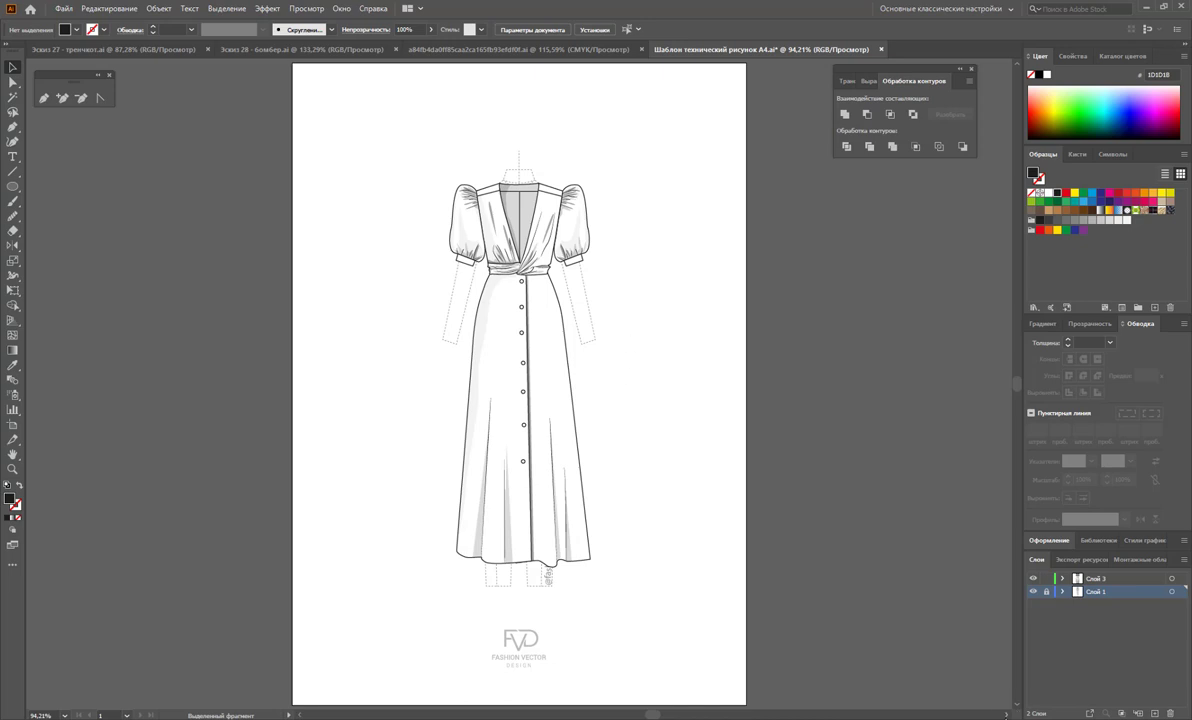
Duplicate the dress artboard to the right, accepting the hidden-objects warning.
scroll(519, 380, "right", 2)
scroll(519, 380, "right", 2)
scroll(519, 380, "right", 2)
scroll(519, 380, "right", 2)
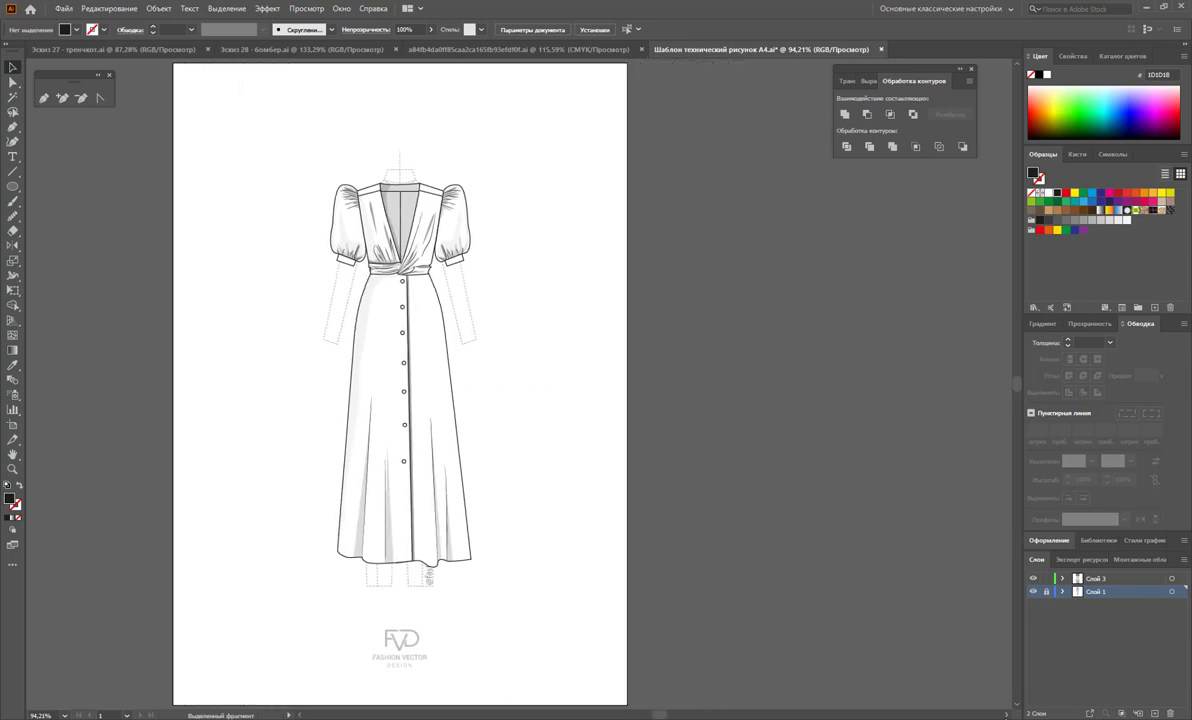
scroll(262, 526, "right", 2)
scroll(262, 526, "right", 2)
scroll(262, 526, "right", 1)
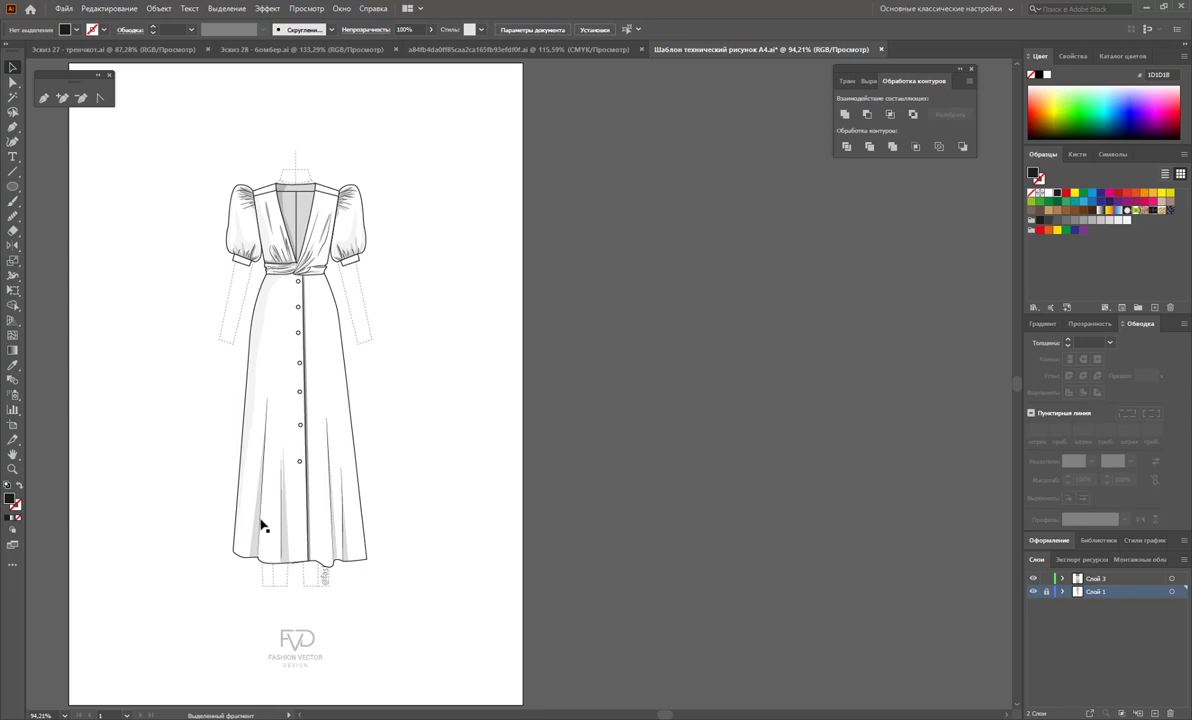
left_click(13, 425)
left_click_drag(136, 394, 600, 450)
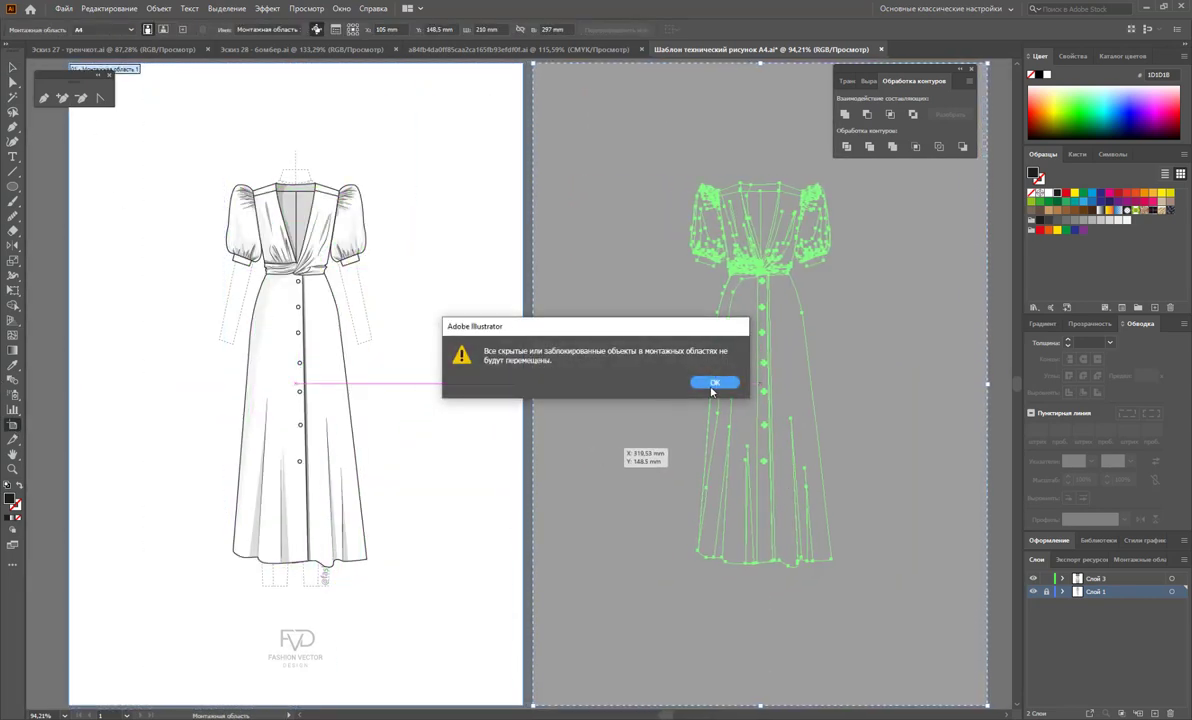
left_click(712, 386)
Shift the copied dress left to sit within the new artboard.
left_click(12, 68)
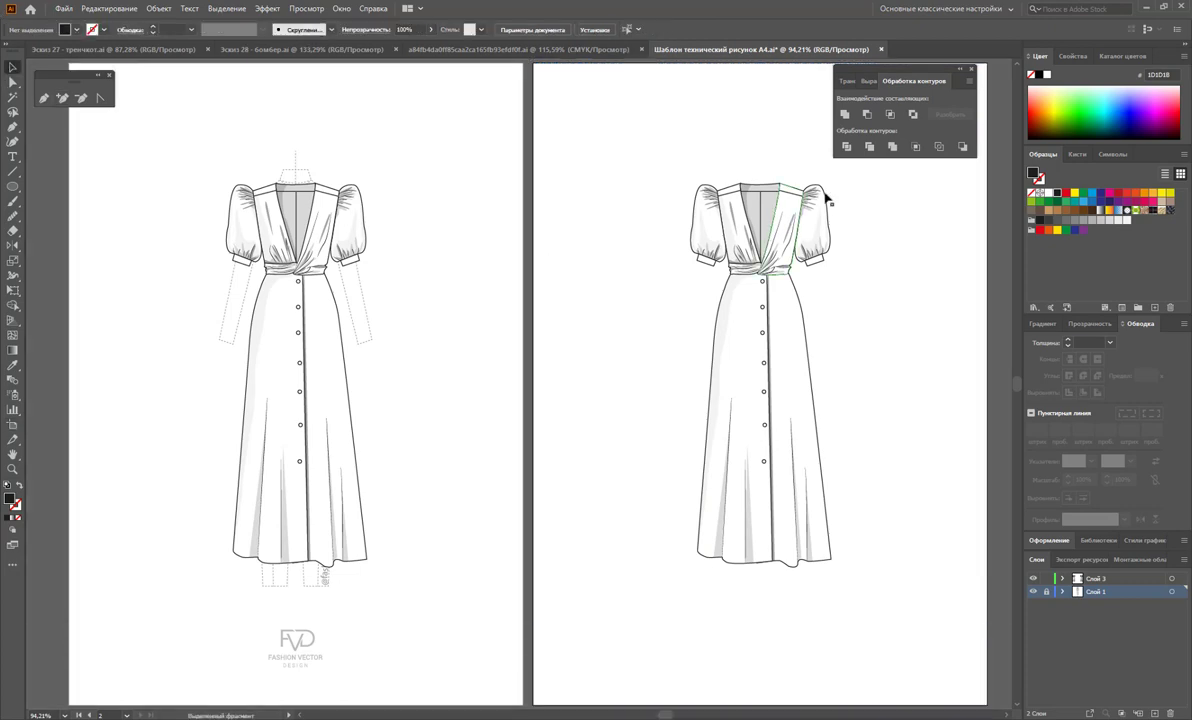
left_click_drag(859, 175, 592, 568)
left_click_drag(740, 480, 656, 440)
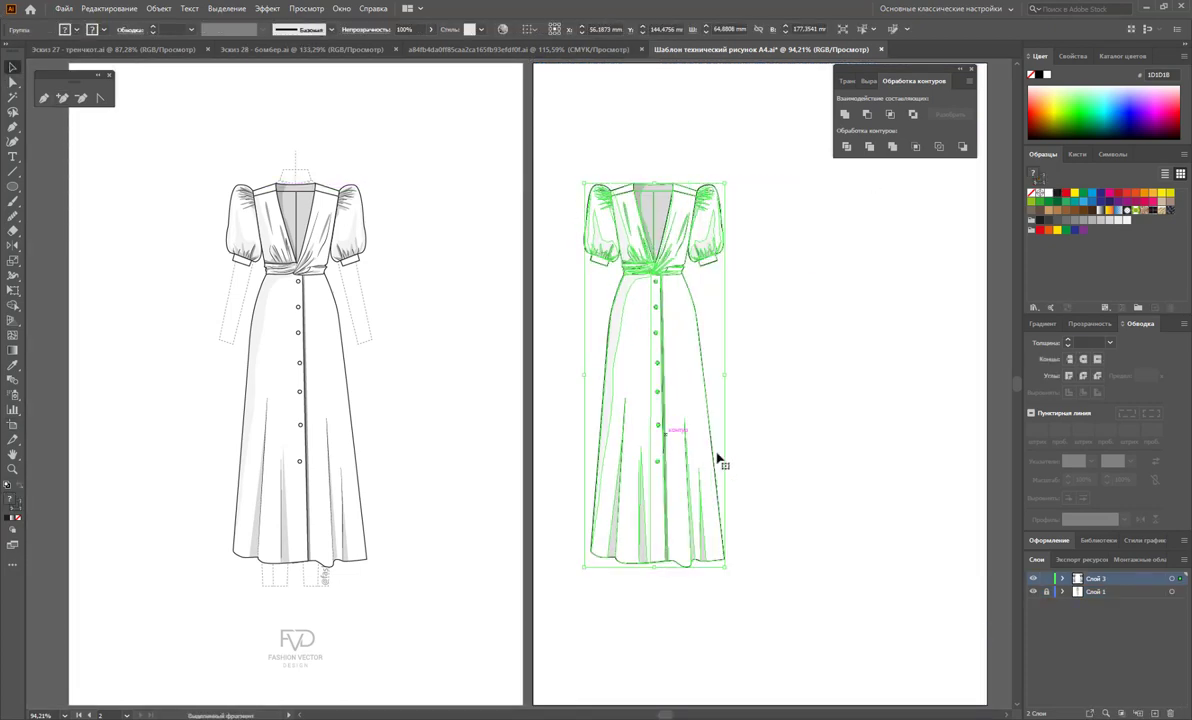
left_click(820, 425)
scroll(900, 516, "up", 1)
Inside the copied dress group, select all white fill areas and fill them orange.
scroll(900, 516, "up", 1)
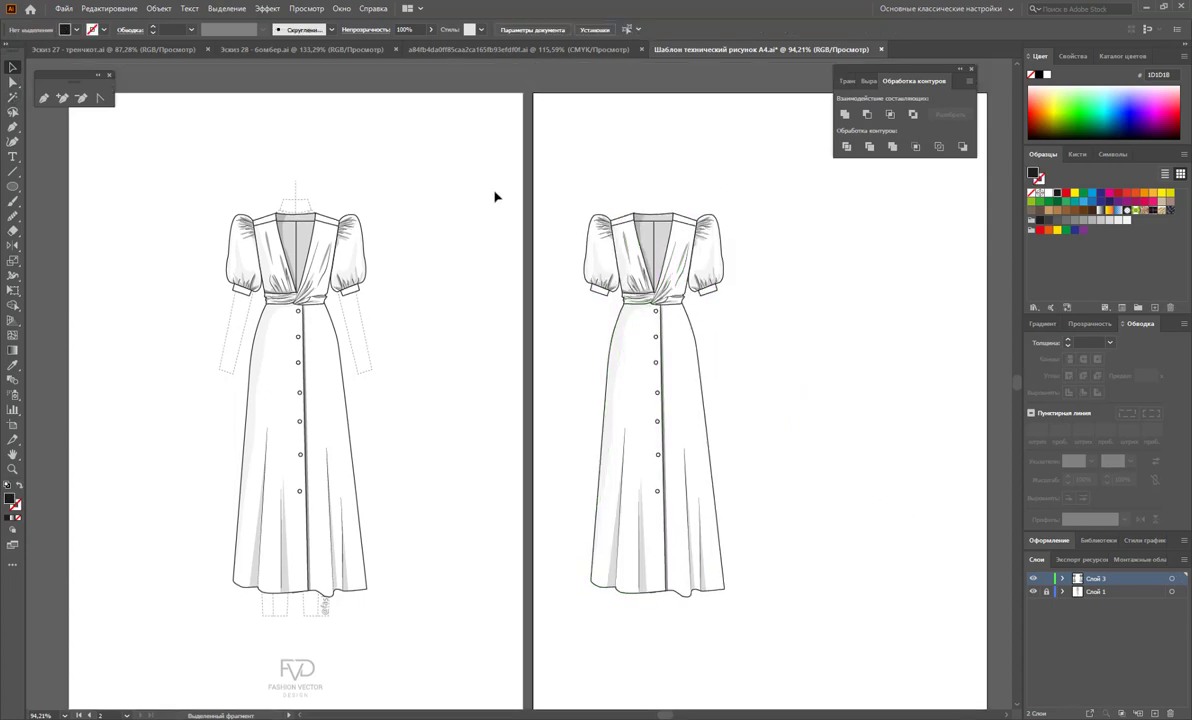
left_click_drag(556, 184, 774, 614)
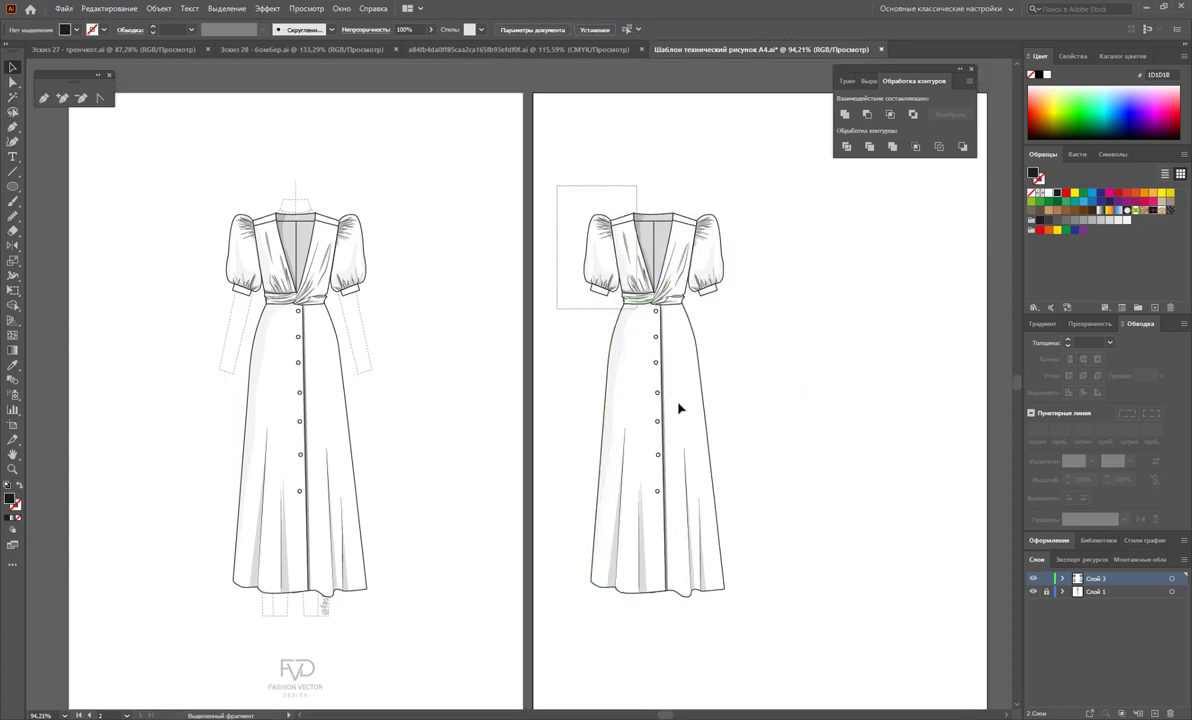
double_click(662, 300)
left_click(12, 97)
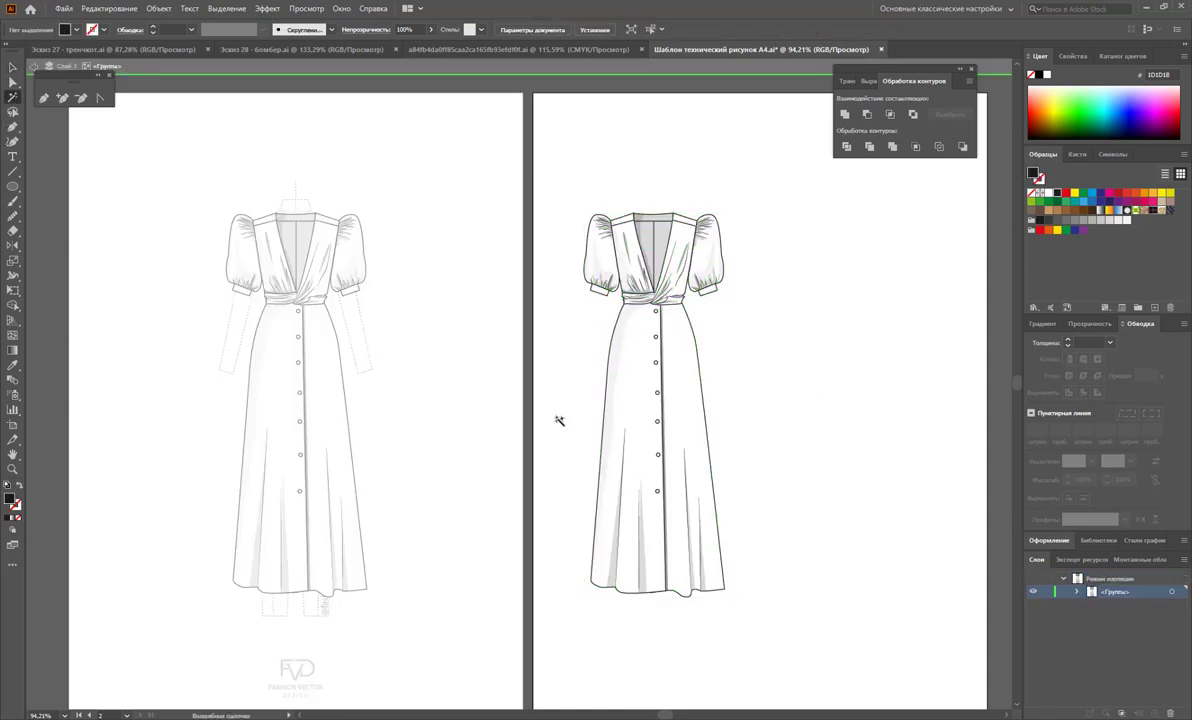
left_click(638, 331)
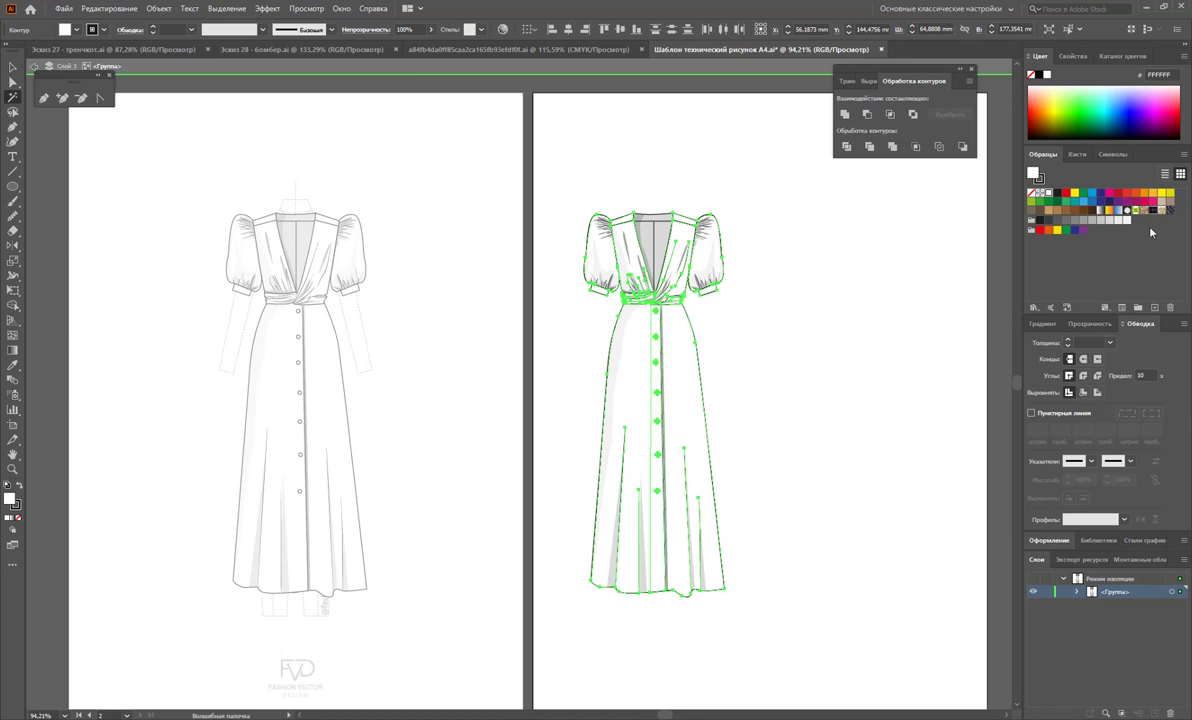
left_click(1145, 194)
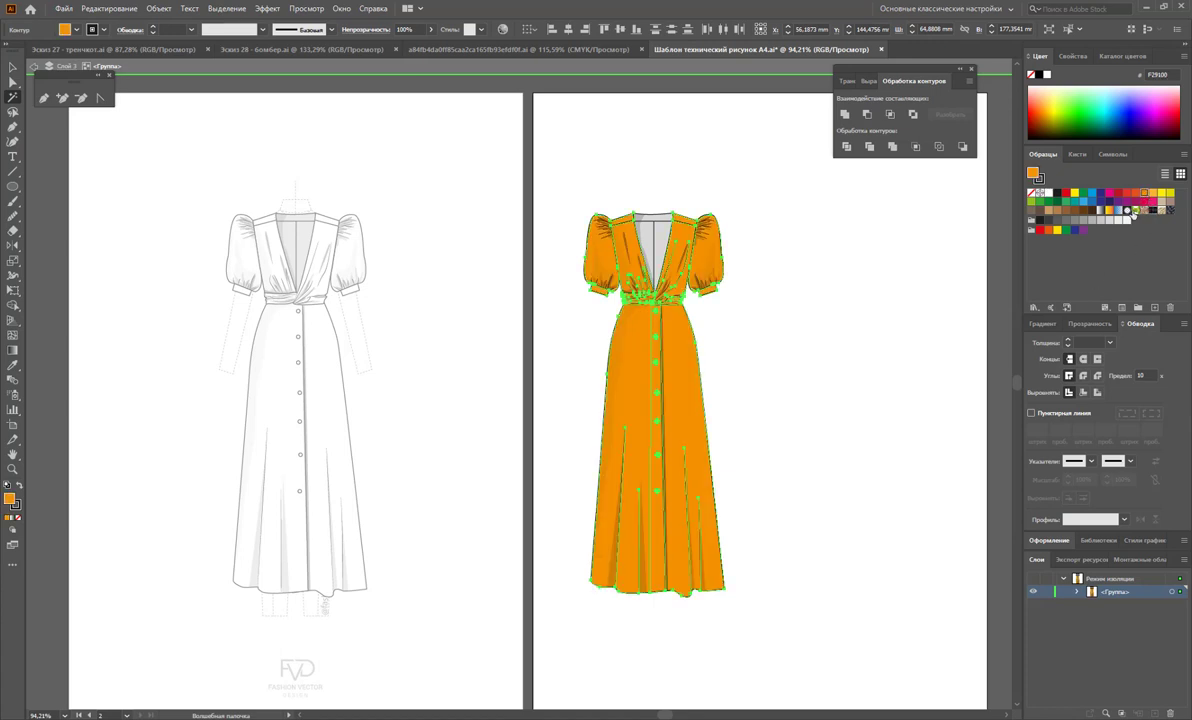
Refine the orange fill to rust C95F18 and save it as a new swatch.
double_click(9, 497)
left_click_drag(876, 203, 439, 164)
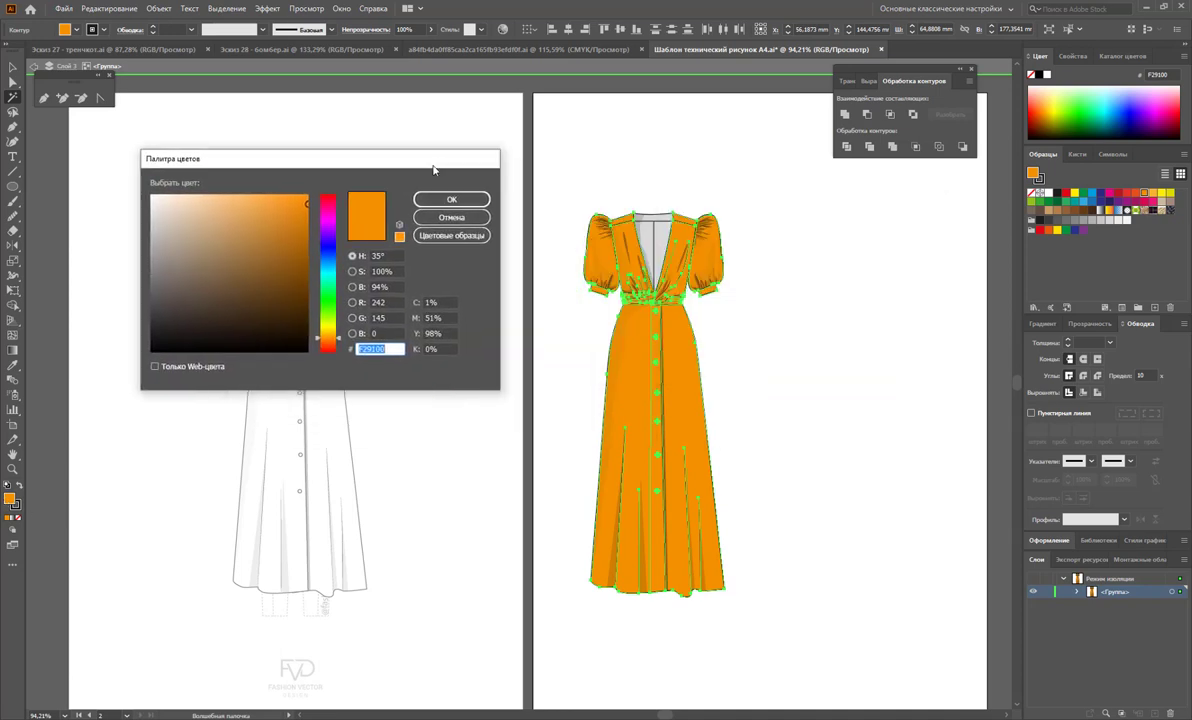
left_click(331, 343)
left_click_drag(331, 345, 334, 351)
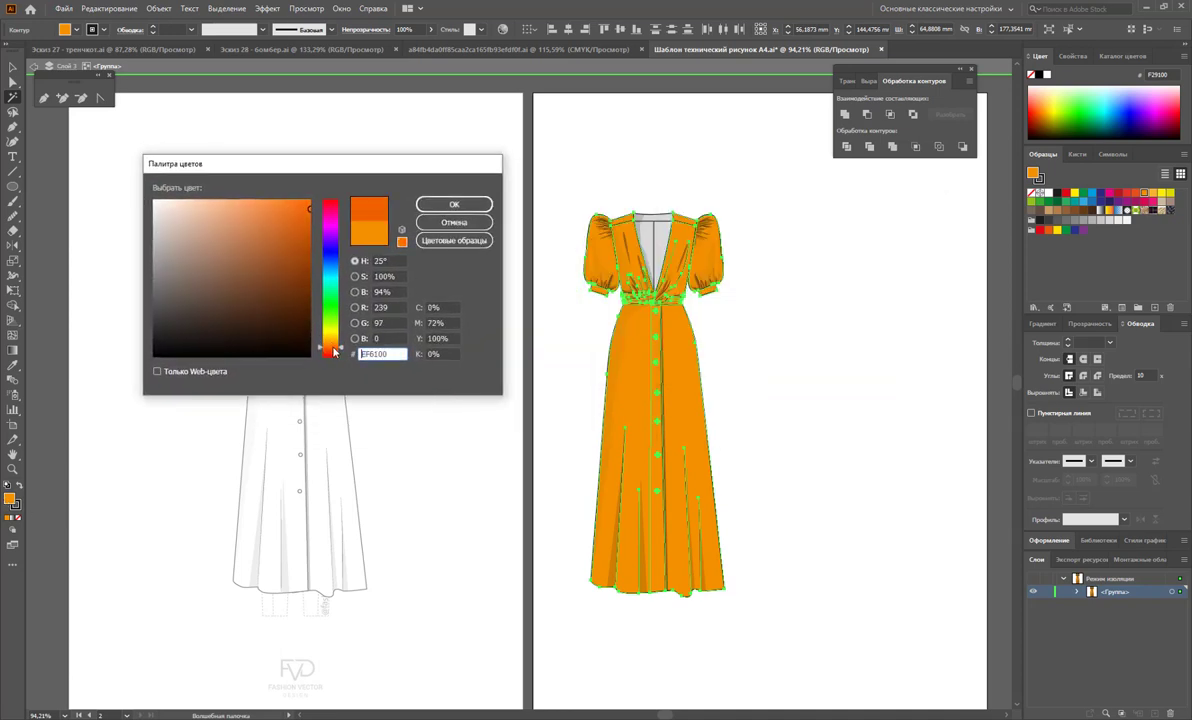
left_click_drag(250, 223, 283, 234)
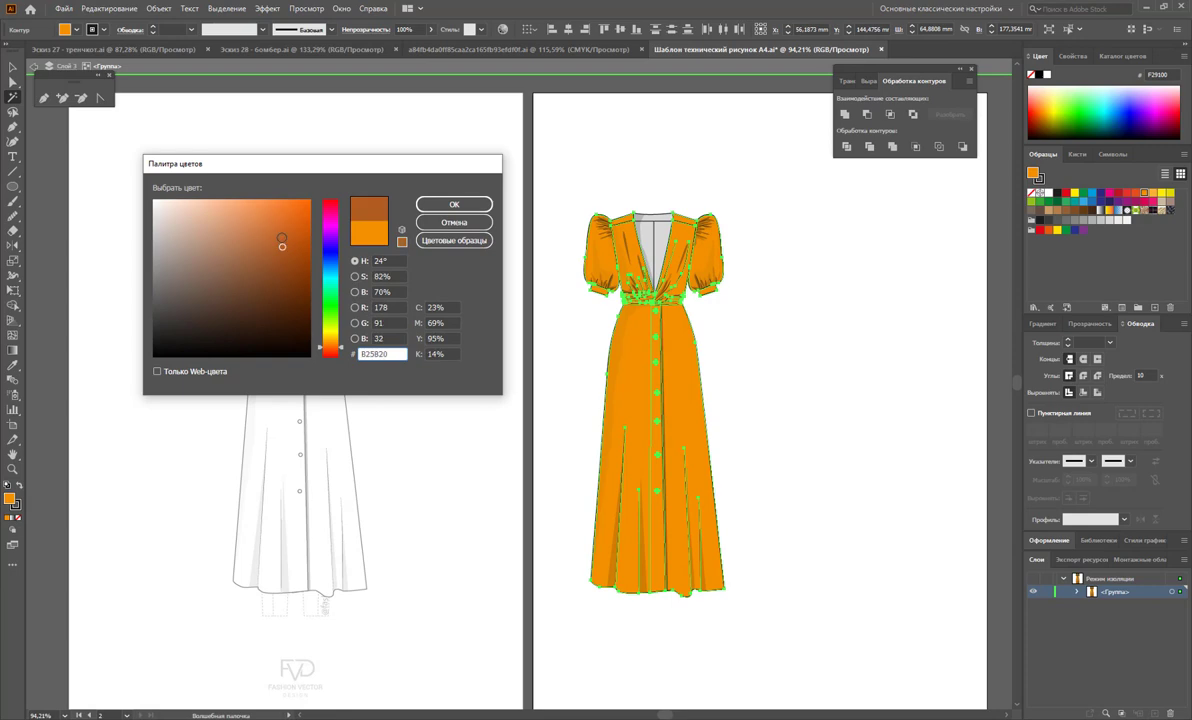
left_click_drag(283, 234, 291, 232)
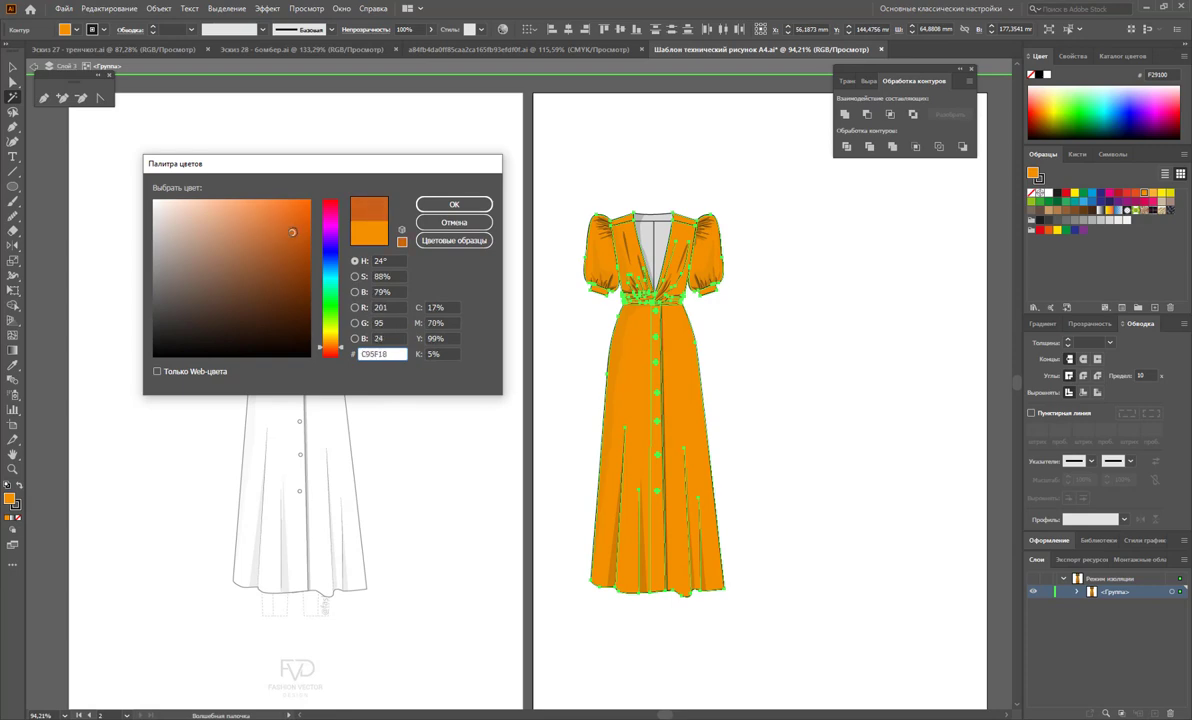
left_click(420, 205)
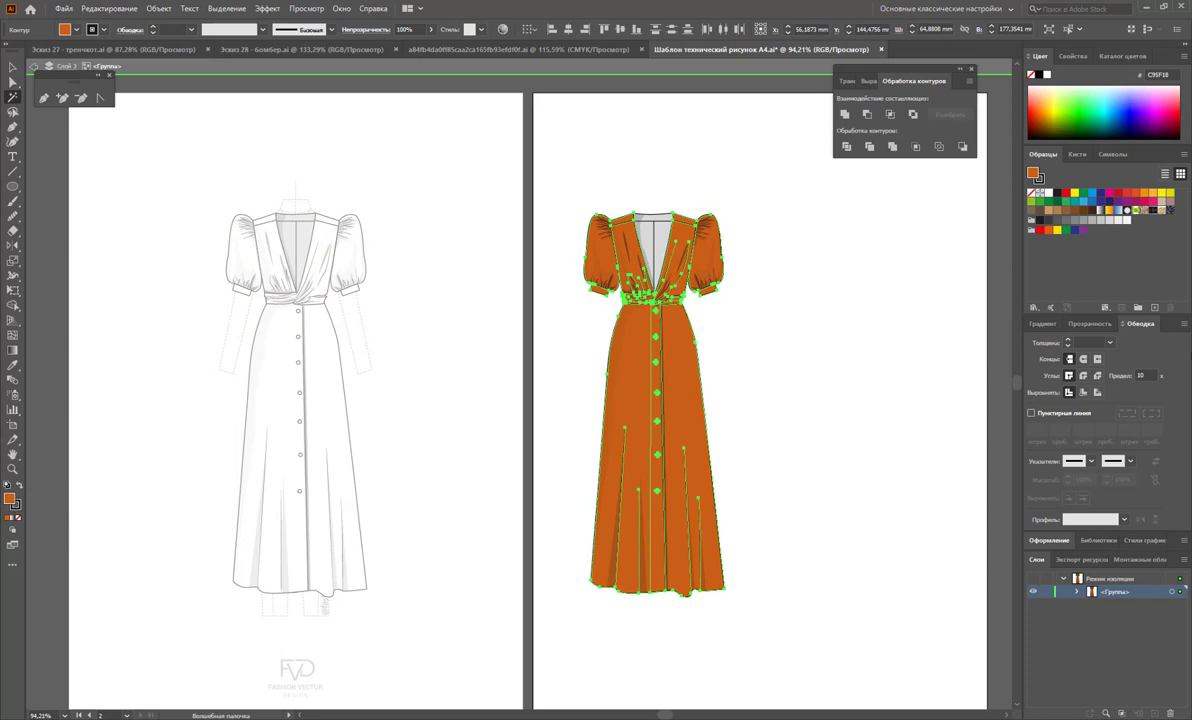
left_click_drag(9, 497, 1082, 257)
key("v")
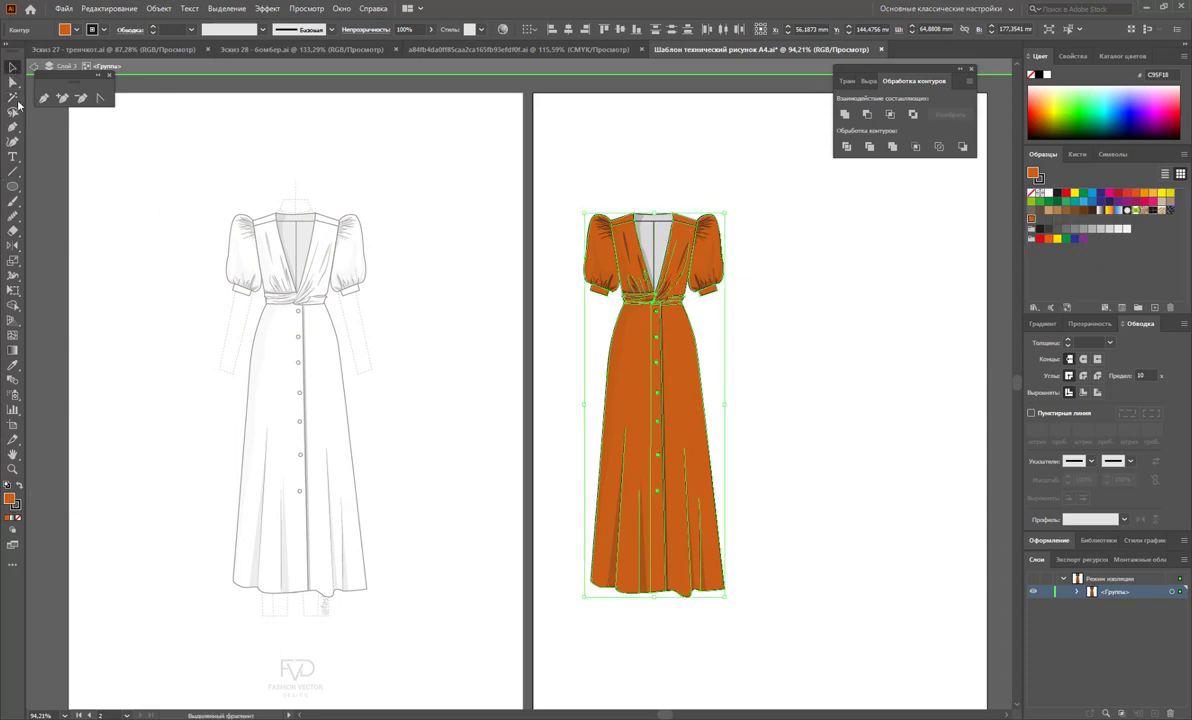
Fill the grey neckline inset with the rust swatch, then darken it to 8E4311.
left_click(14, 97)
left_click(630, 218)
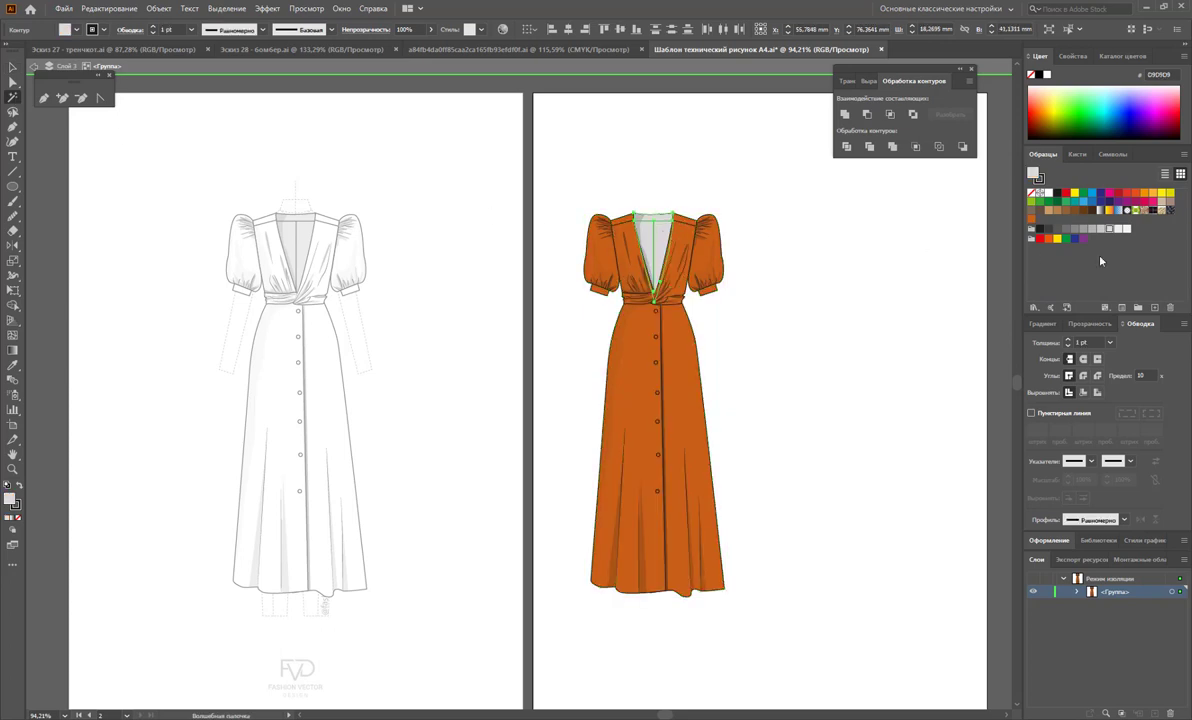
left_click(1031, 219)
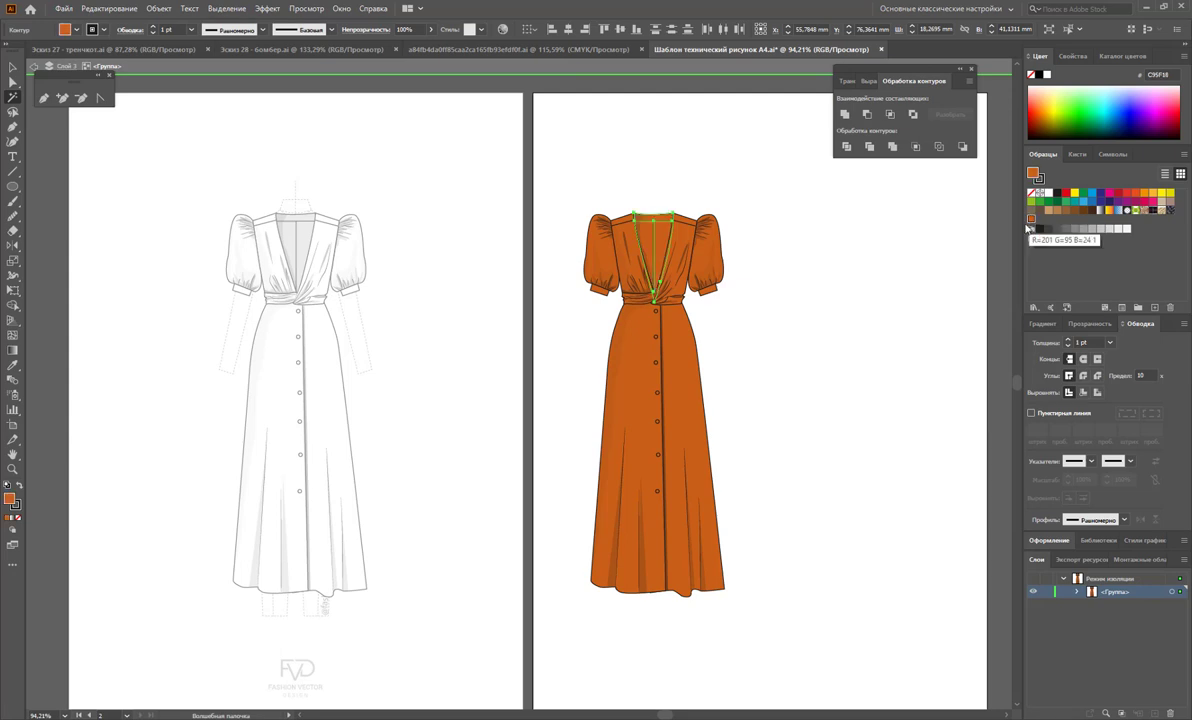
double_click(11, 500)
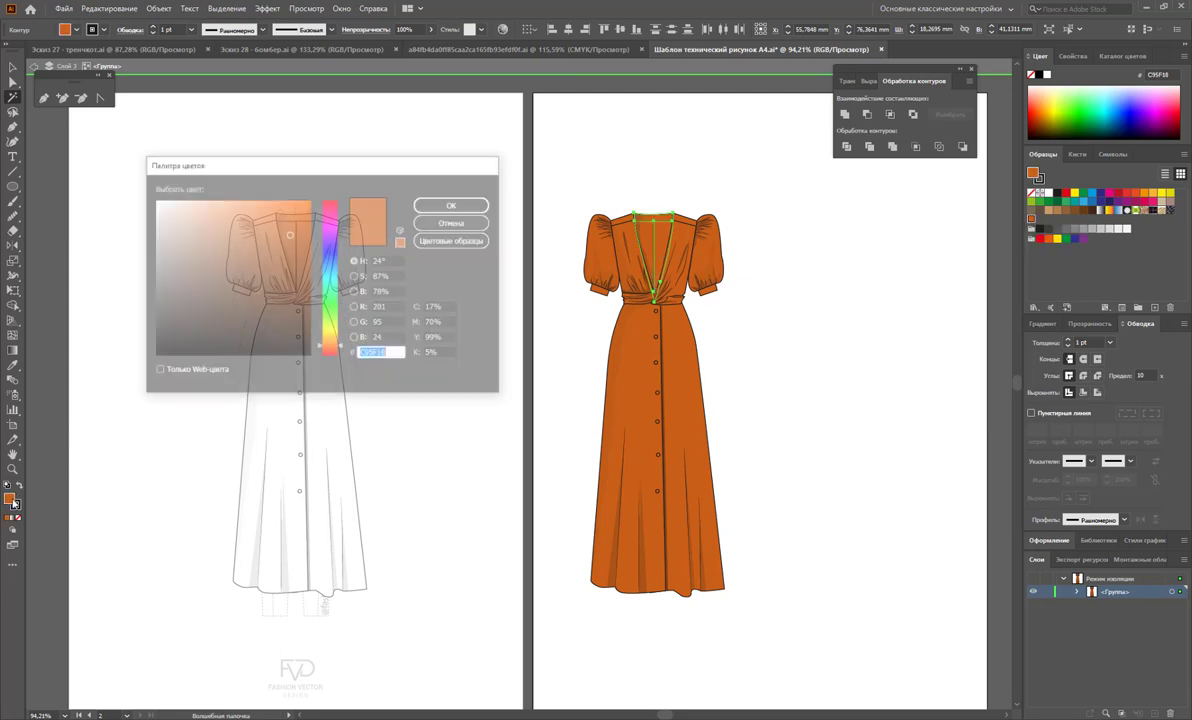
left_click(293, 265)
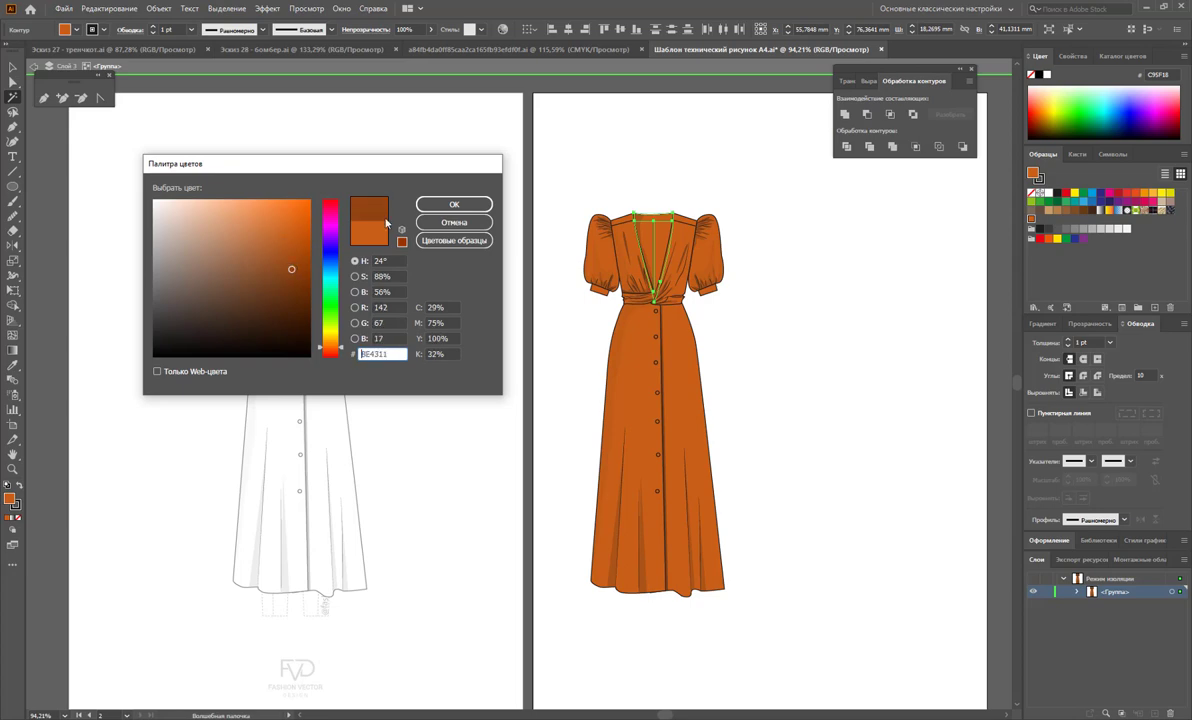
left_click(453, 204)
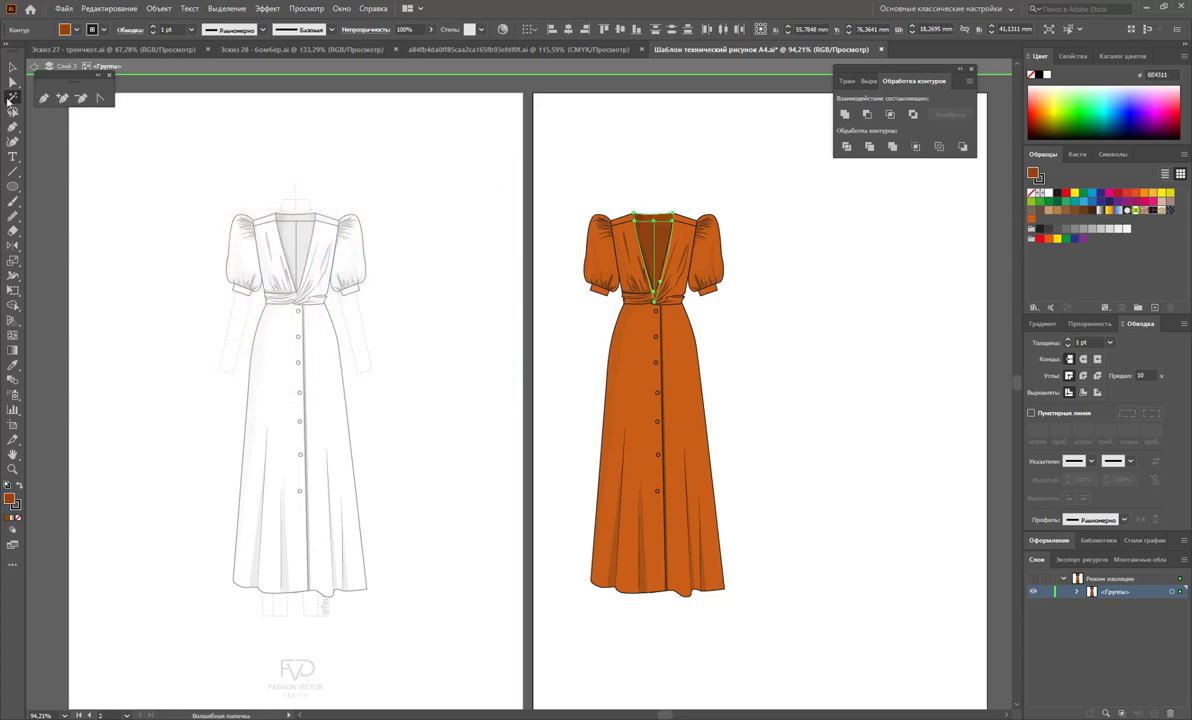
left_click(12, 67)
left_click(742, 363)
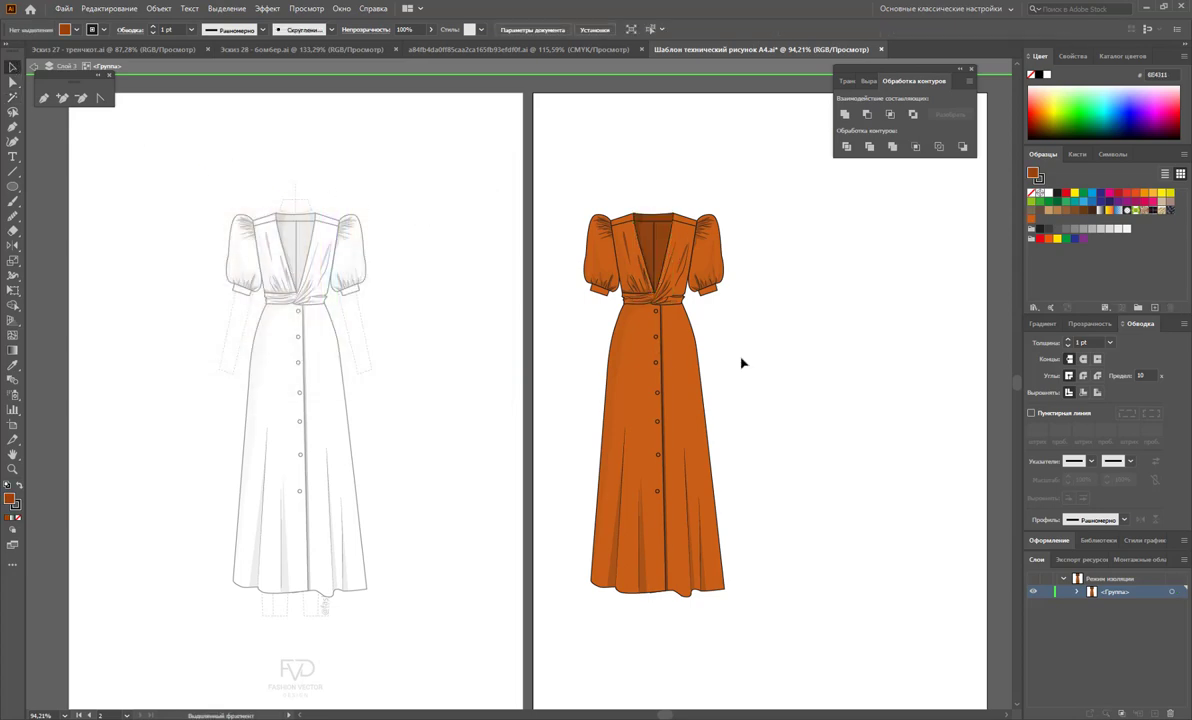
Exit the dress group and place a duplicate of the orange dress to its right.
scroll(998, 716, "right", 5)
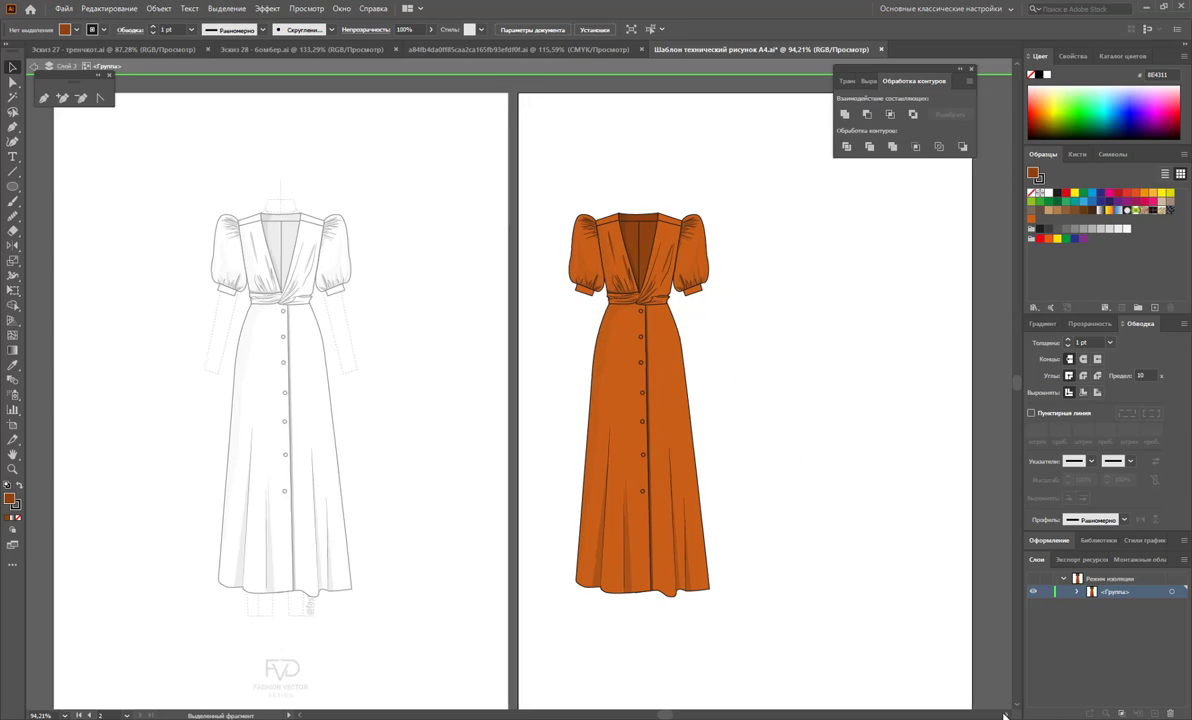
double_click(813, 592)
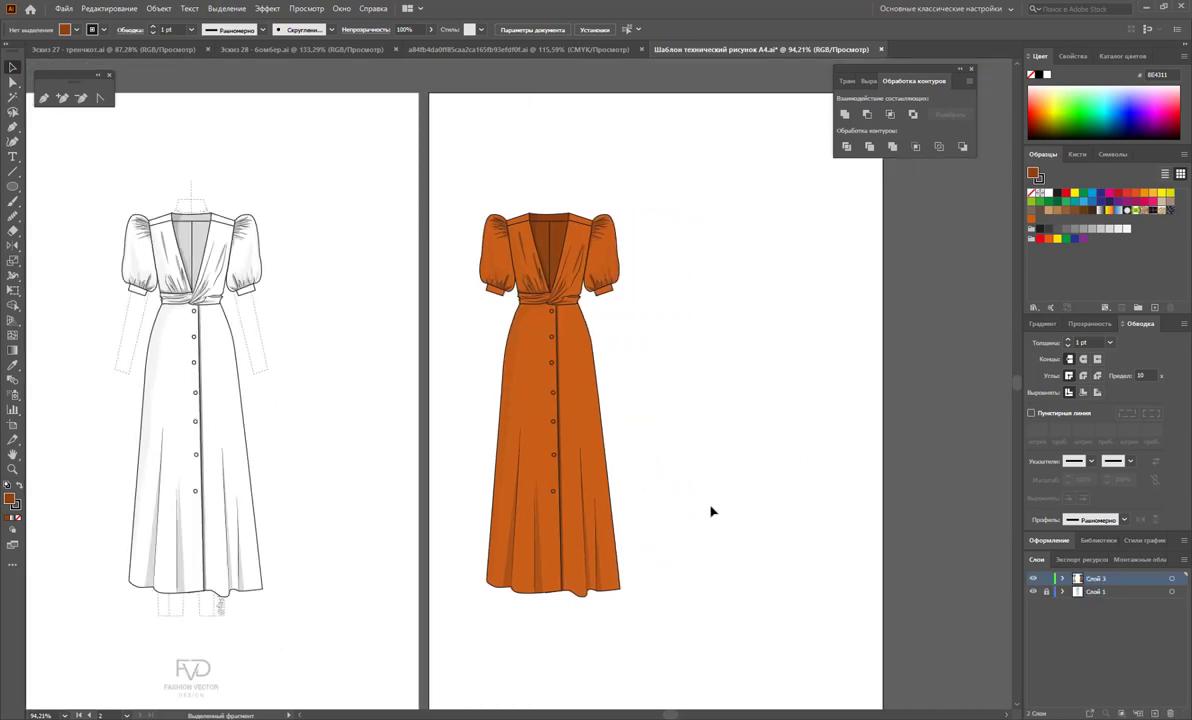
left_click_drag(626, 172, 434, 588)
left_click_drag(537, 451, 706, 475)
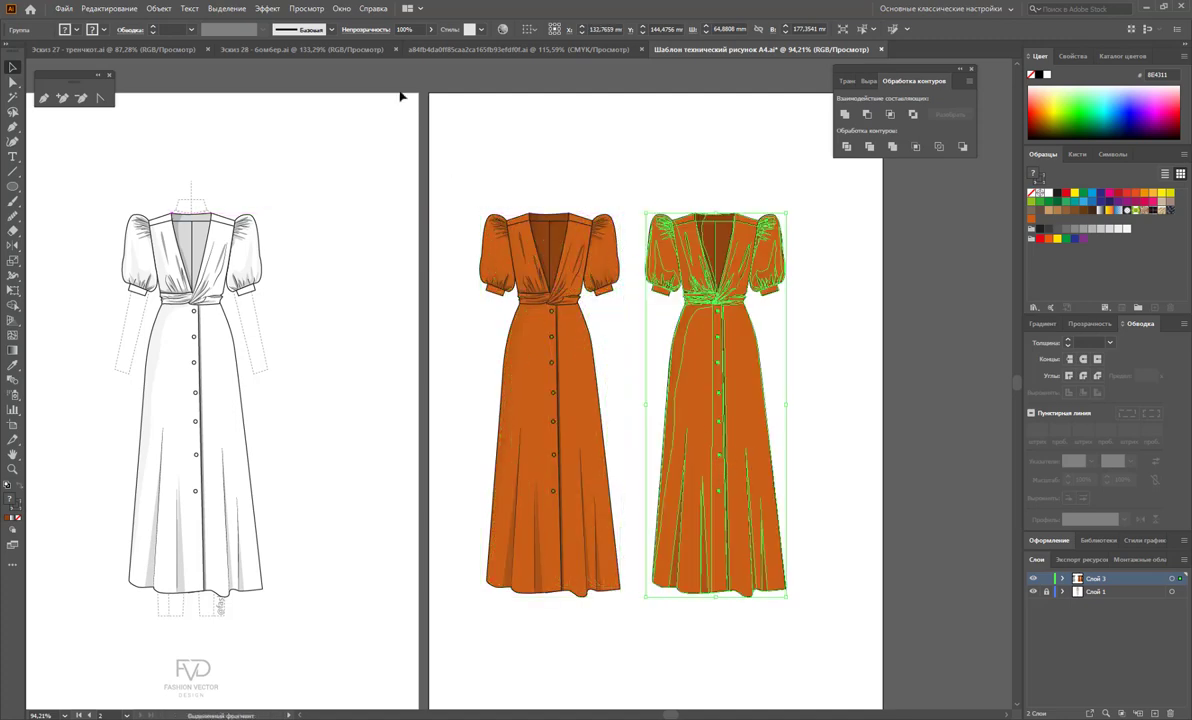
Recolour the copy deep burgundy red, with the neckline inset a darker maroon.
left_click(502, 29)
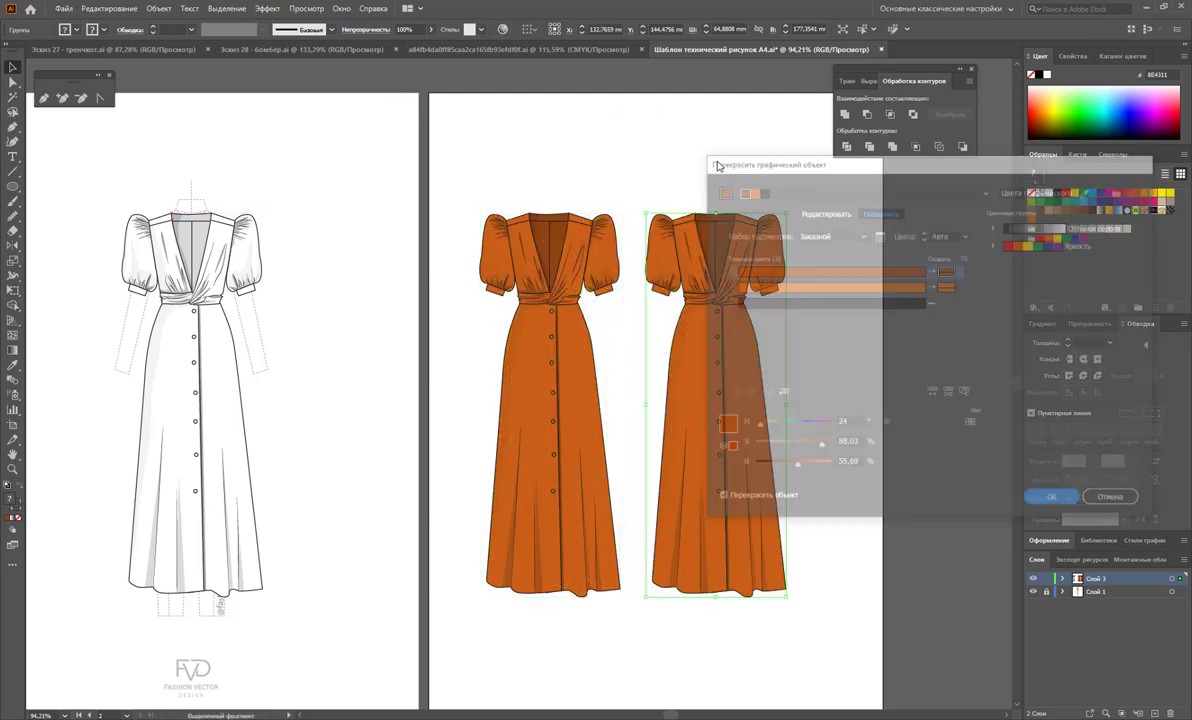
left_click_drag(960, 162, 344, 102)
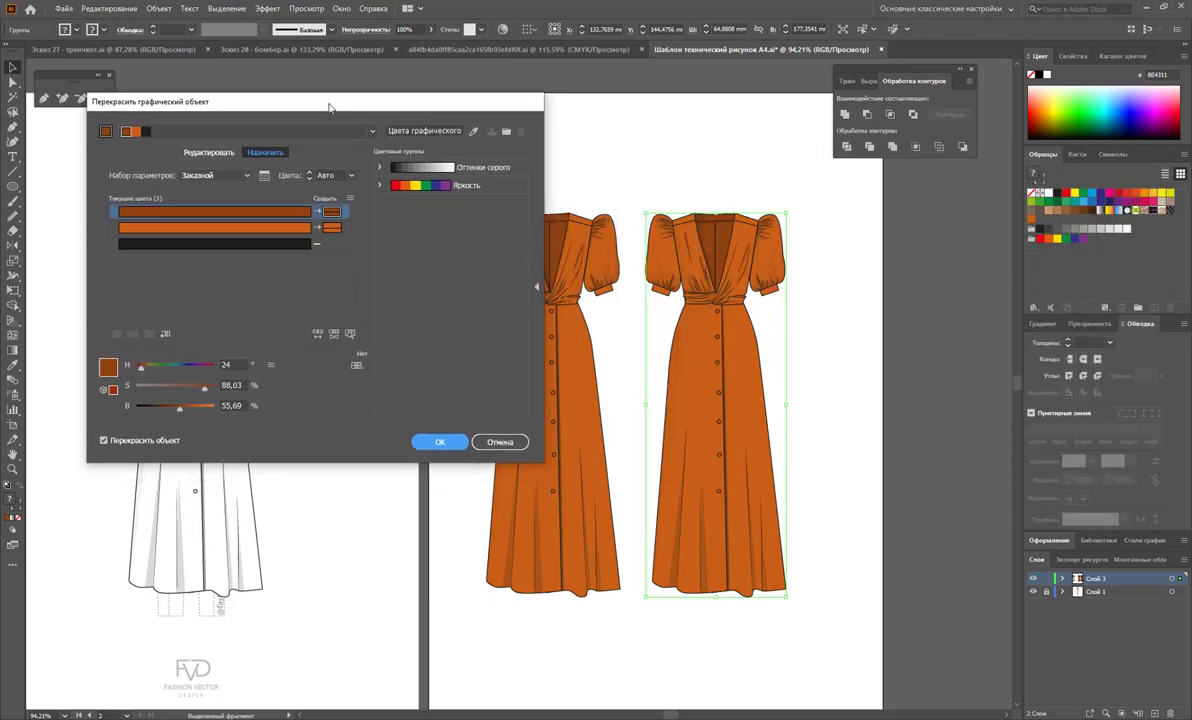
left_click(330, 226)
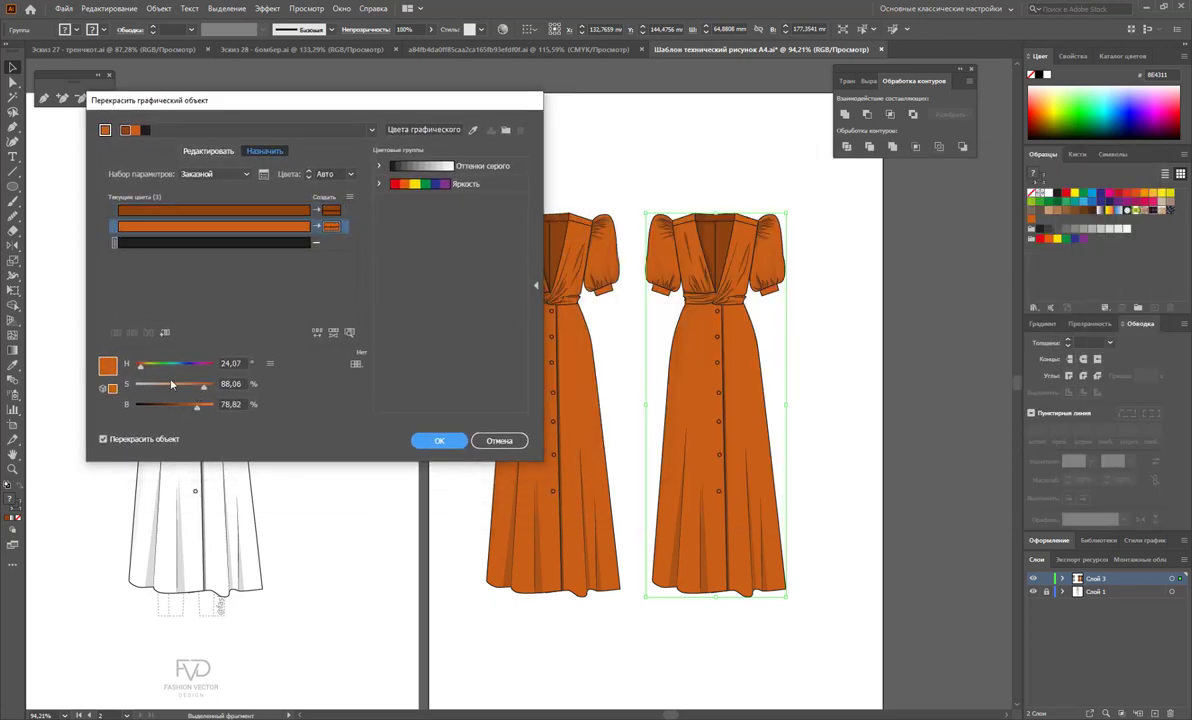
left_click_drag(140, 367, 134, 367)
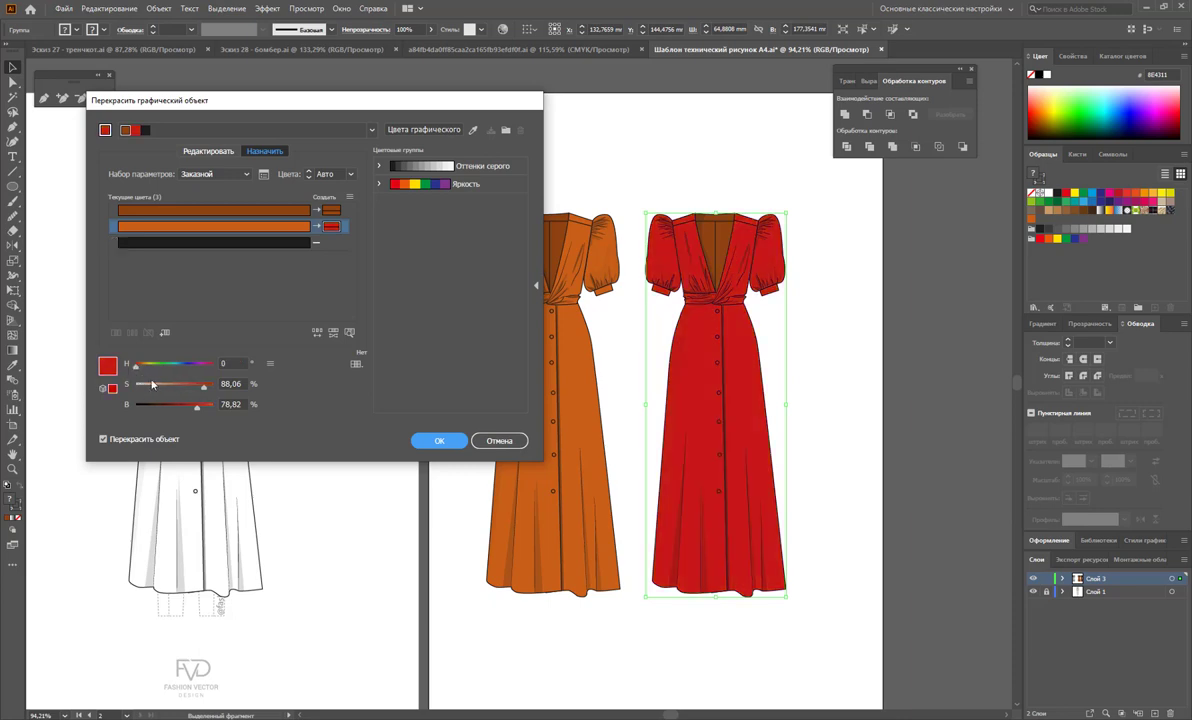
left_click_drag(199, 408, 176, 408)
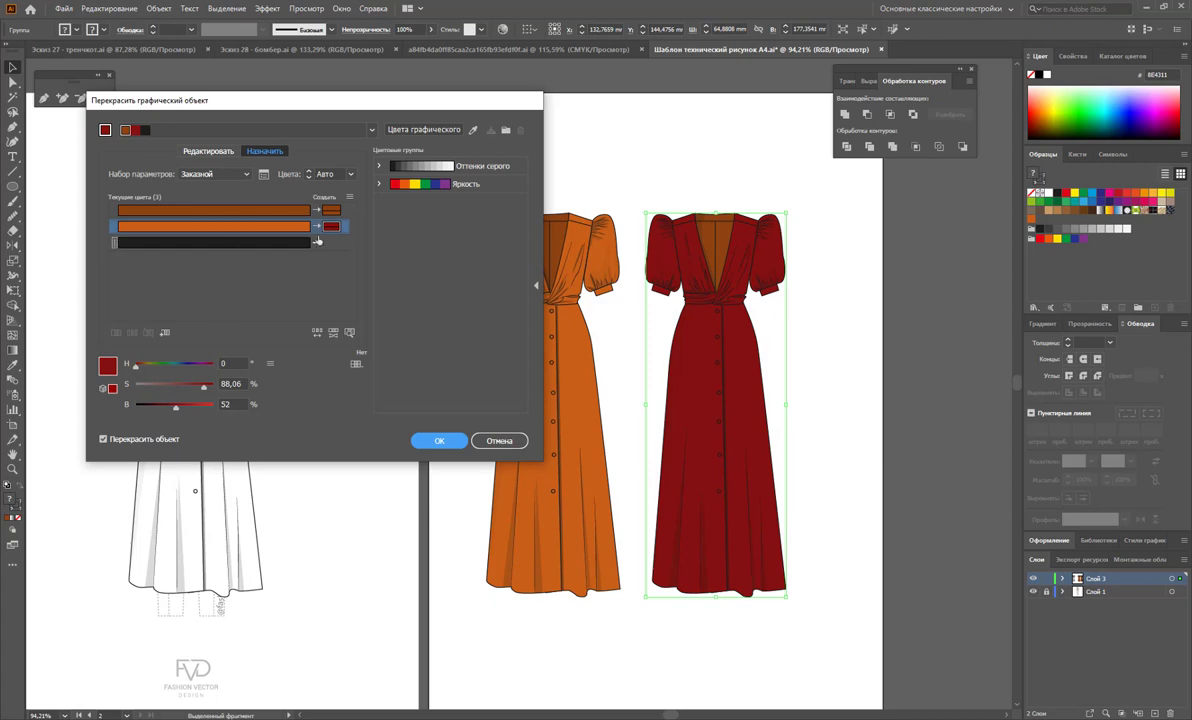
left_click(331, 210)
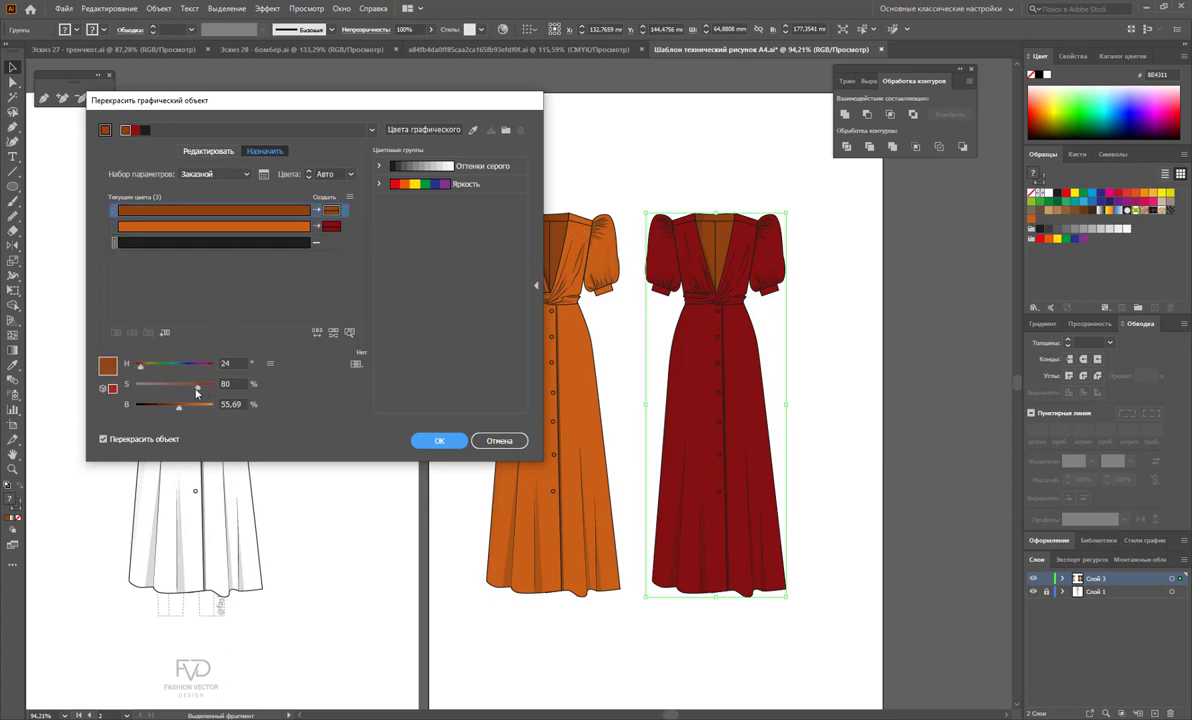
left_click_drag(203, 388, 165, 410)
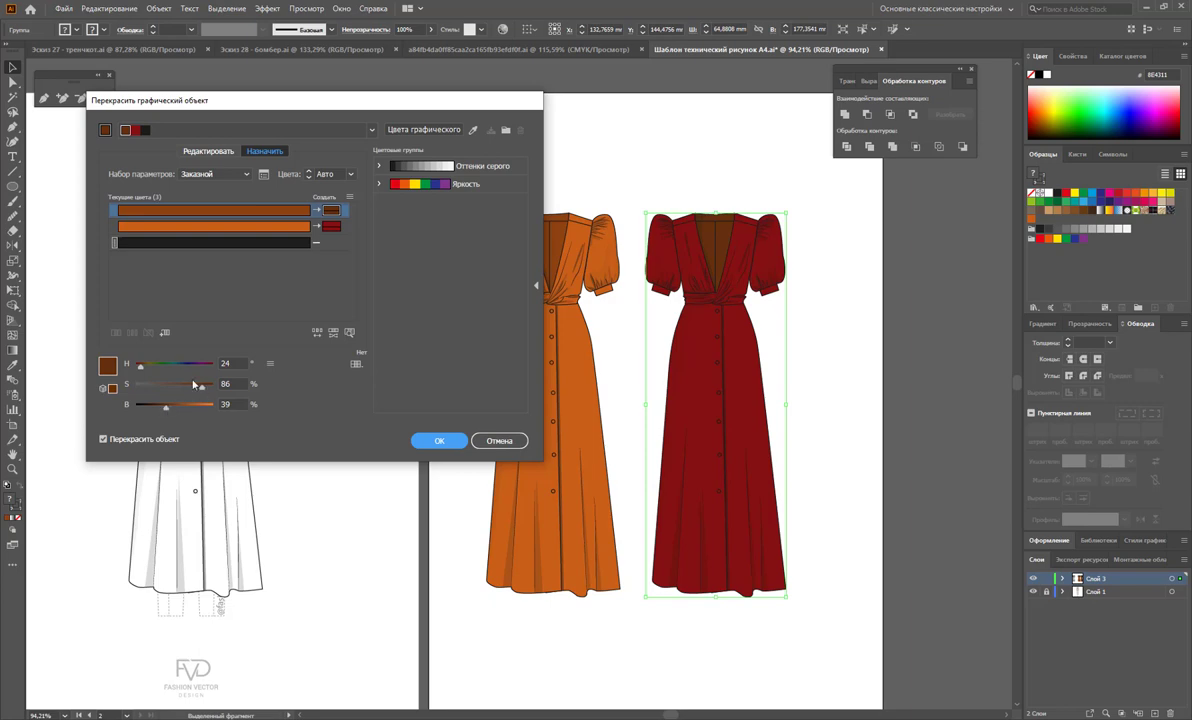
left_click_drag(140, 365, 129, 367)
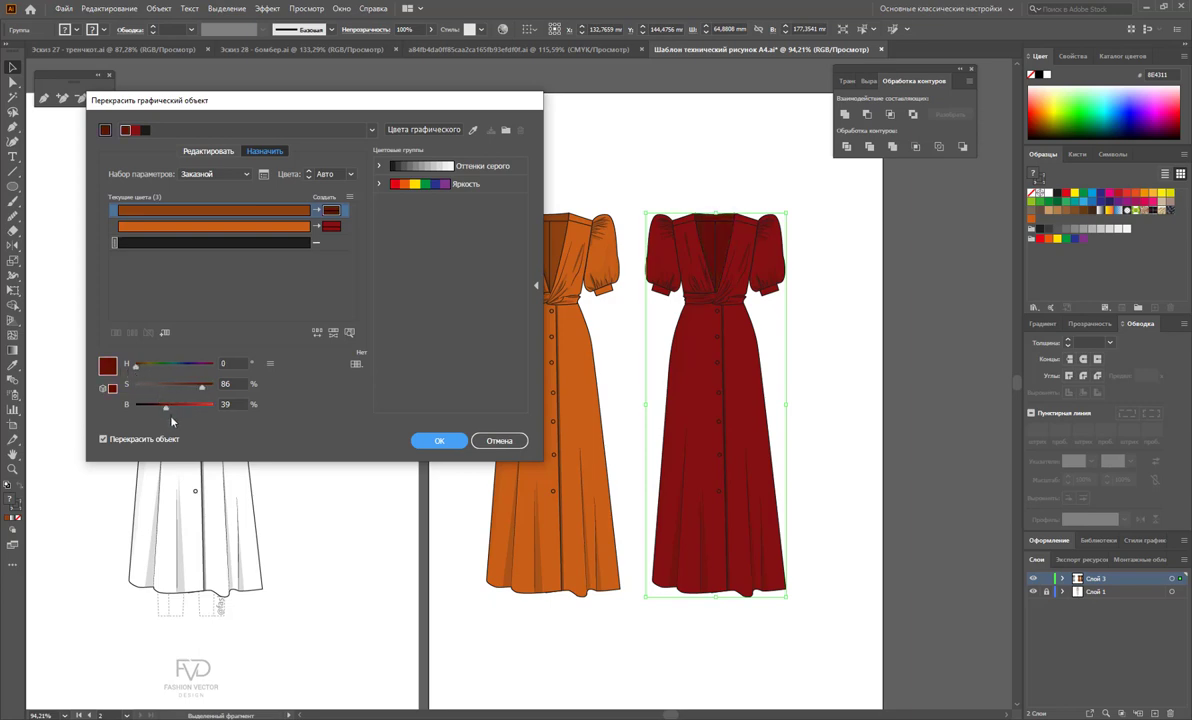
left_click_drag(163, 410, 156, 410)
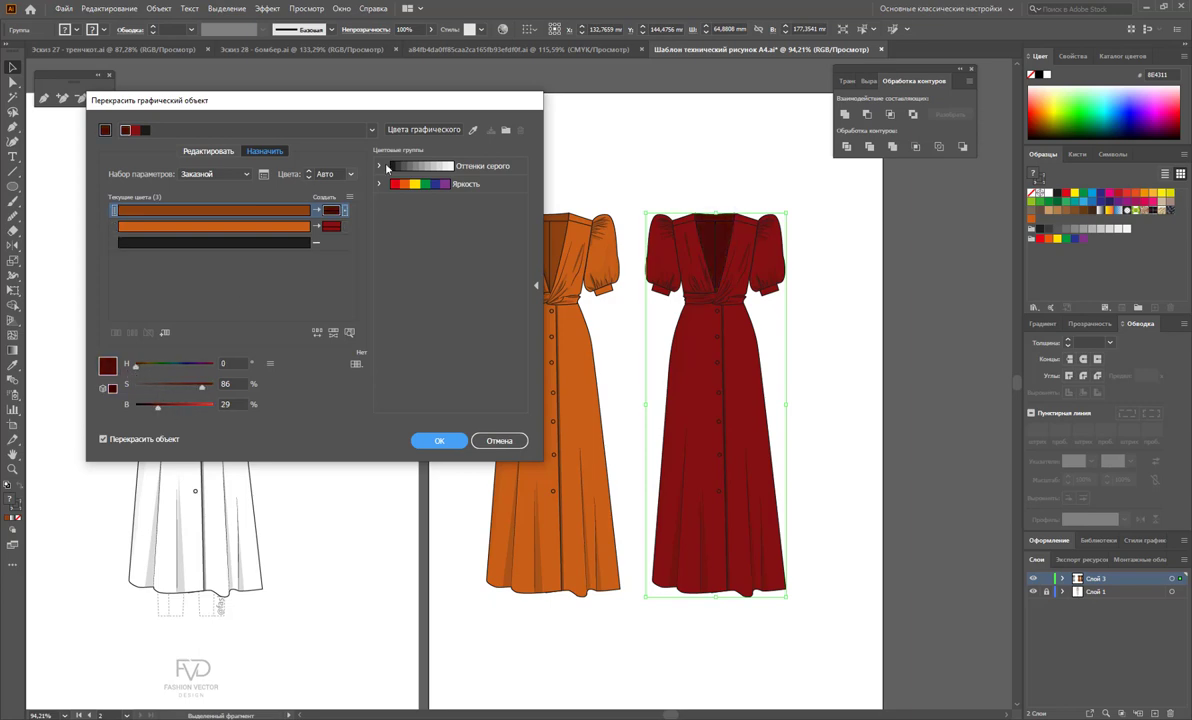
left_click(437, 440)
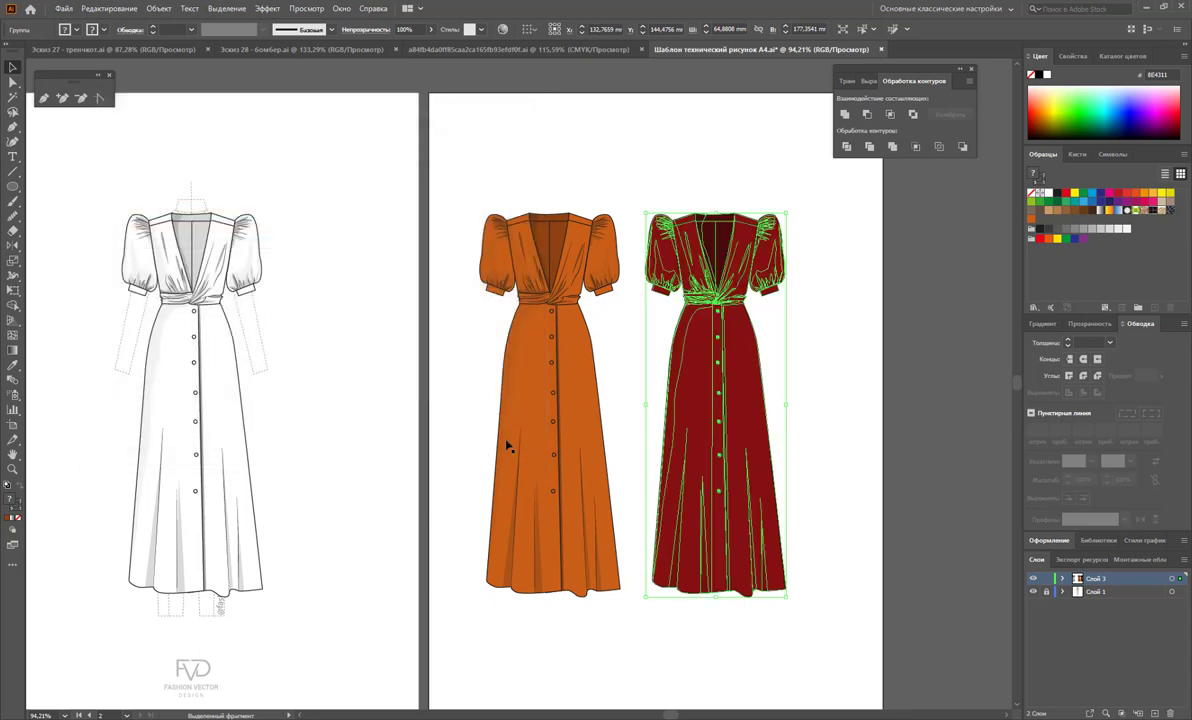
Place a duplicate of the burgundy dress to its right.
left_click(851, 380)
left_click_drag(686, 460, 855, 479)
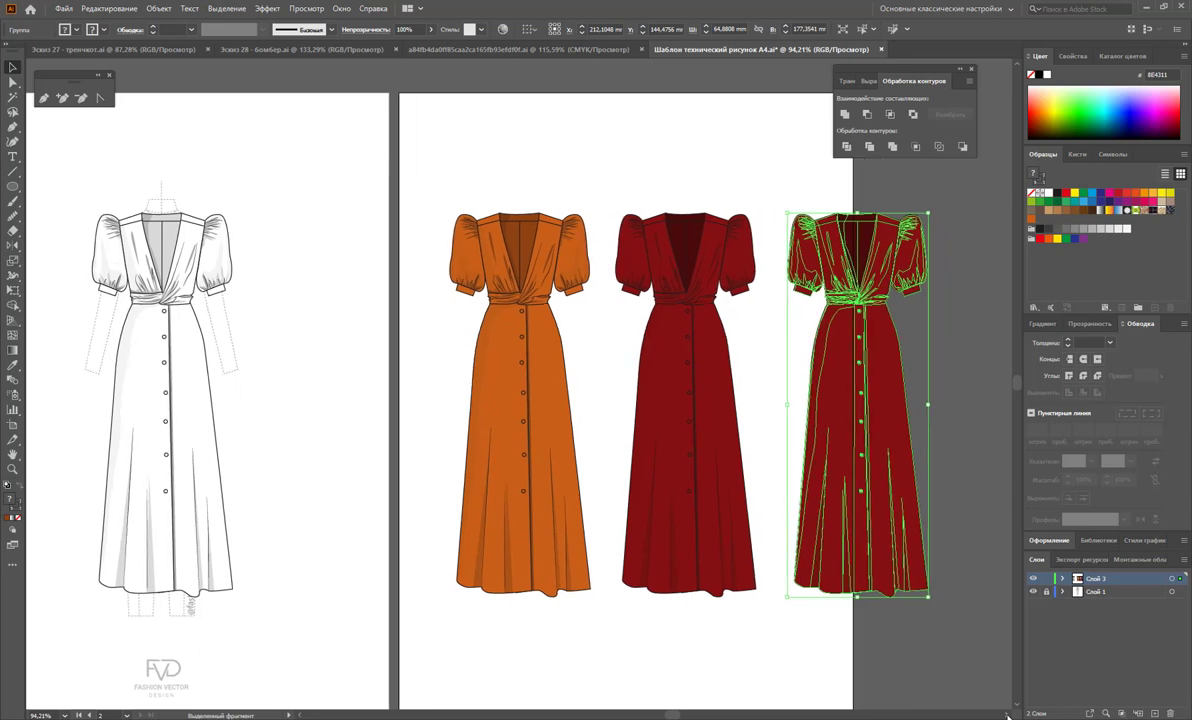
scroll(753, 550, "right", 5)
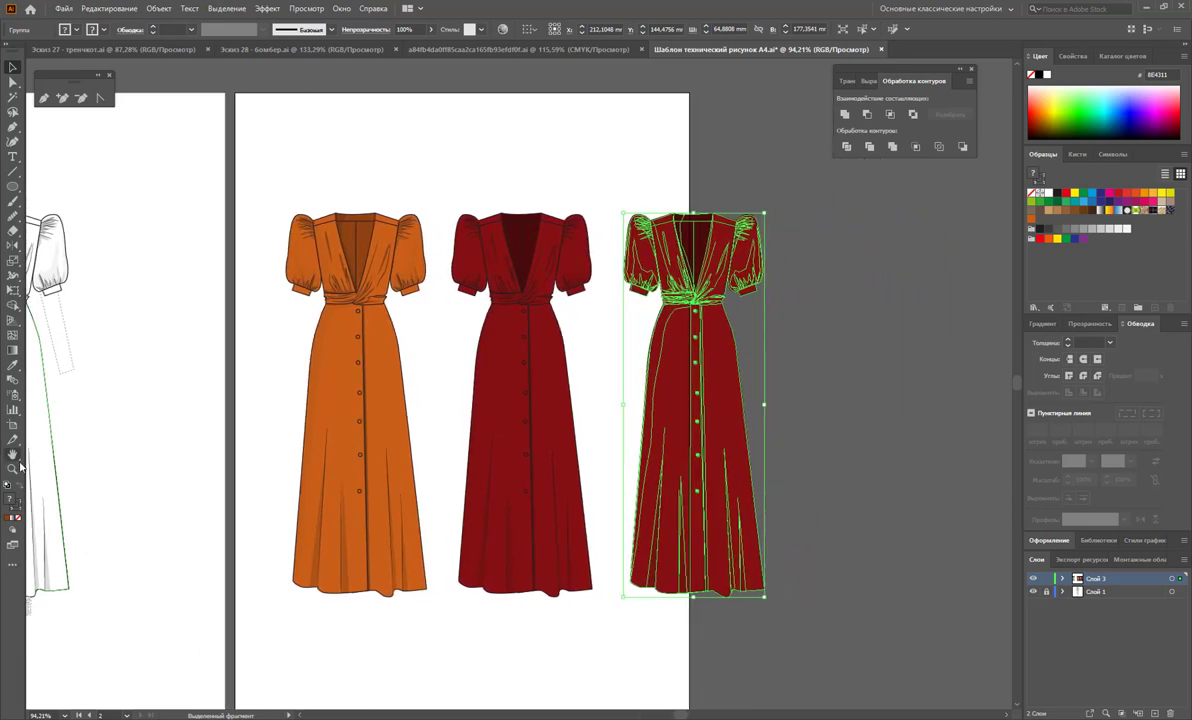
Resize the second artboard to a landscape page of about 259 × 211 mm.
left_click(13, 425)
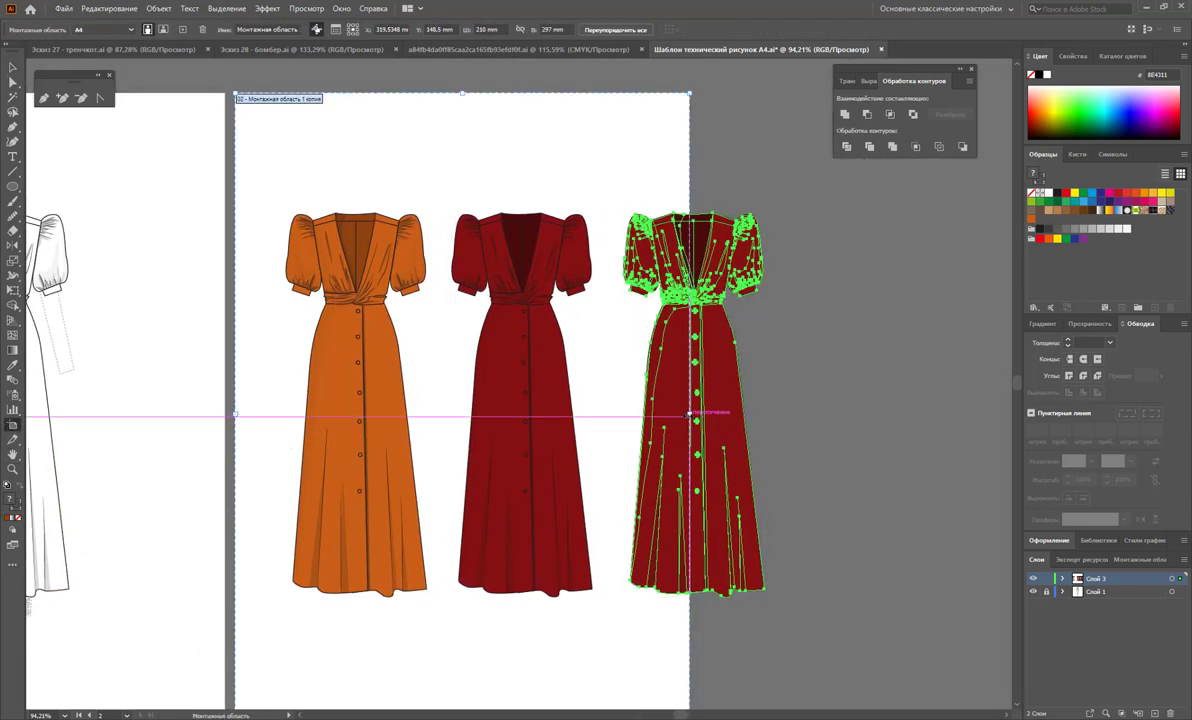
mouse_move(689, 413)
left_mouse_down()
mouse_move(771, 423)
mouse_move(795, 413)
left_mouse_up()
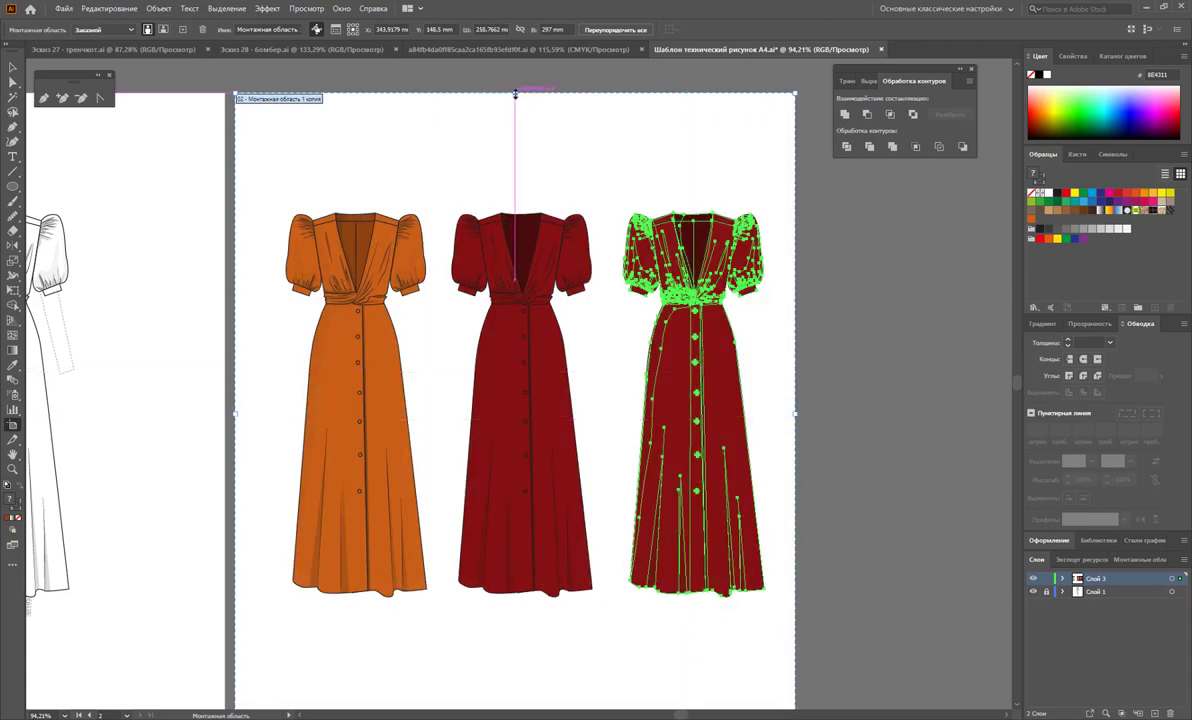
left_click_drag(515, 91, 525, 186)
scroll(482, 624, "down", 1)
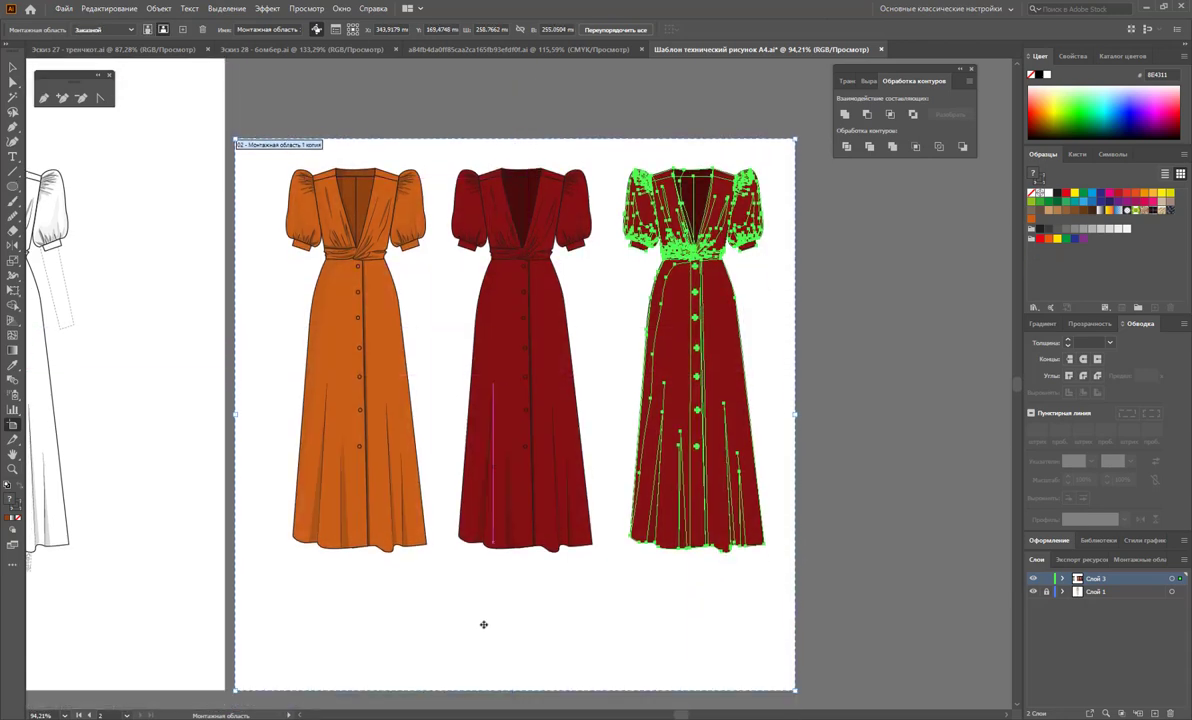
left_click_drag(519, 689, 533, 593)
Recolour the right dress's main red to a muted deep teal-green.
left_click(12, 67)
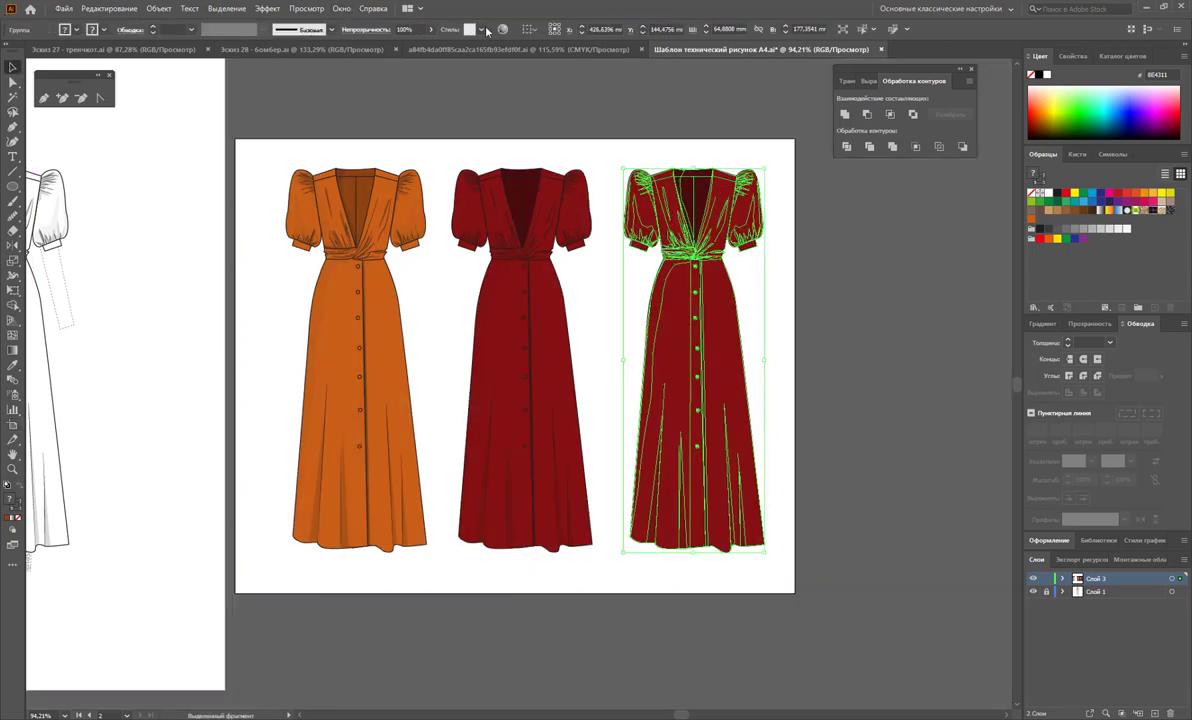
left_click(465, 28)
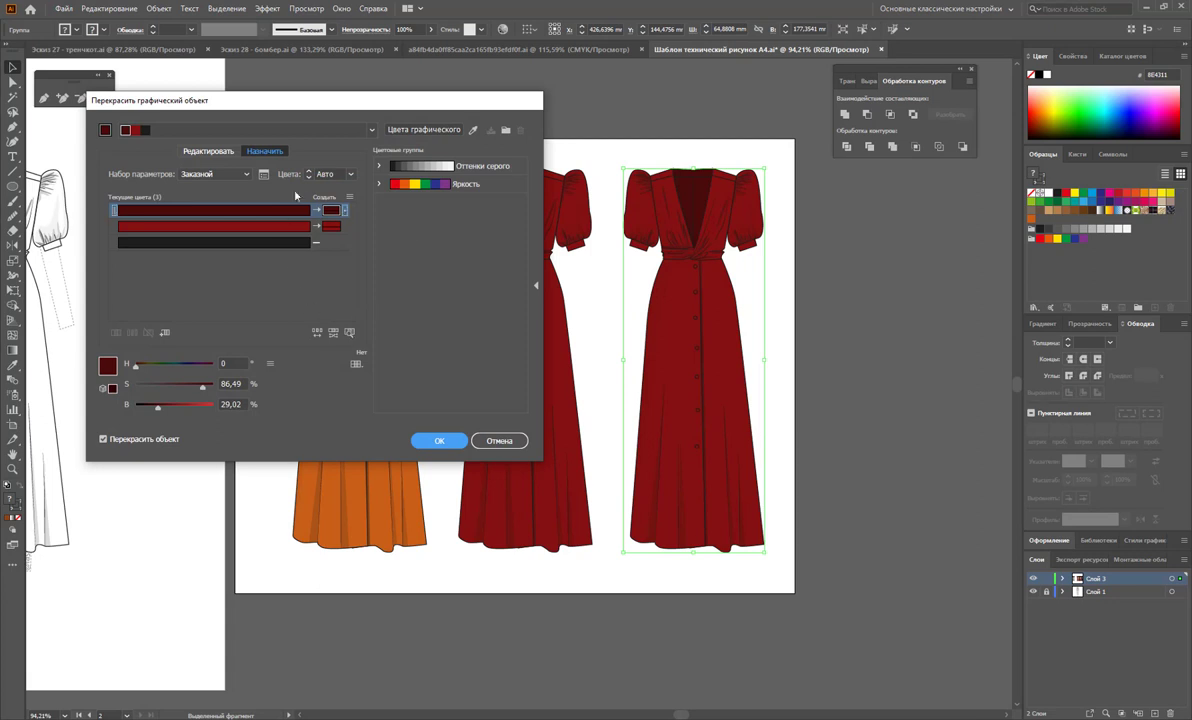
left_click(290, 226)
mouse_move(174, 369)
left_mouse_down()
mouse_move(157, 370)
mouse_move(216, 370)
left_mouse_up()
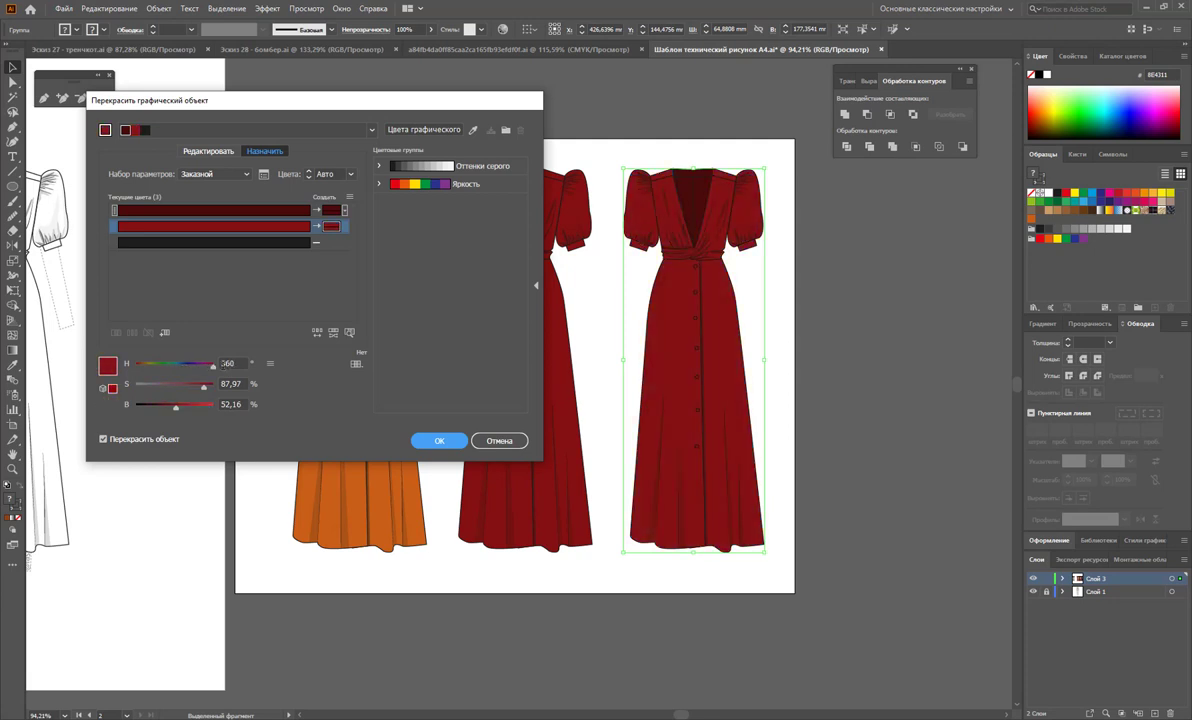
left_click_drag(213, 370, 167, 371)
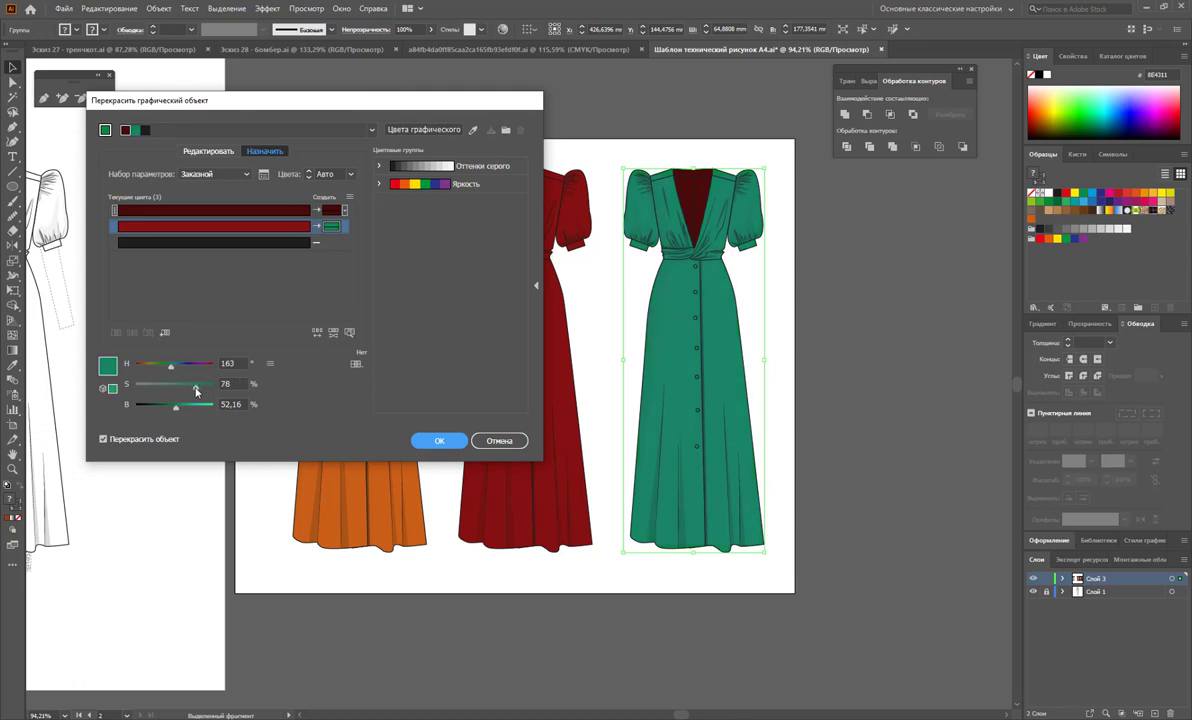
mouse_move(204, 388)
left_mouse_down()
mouse_move(162, 414)
mouse_move(209, 386)
mouse_move(178, 372)
left_mouse_up()
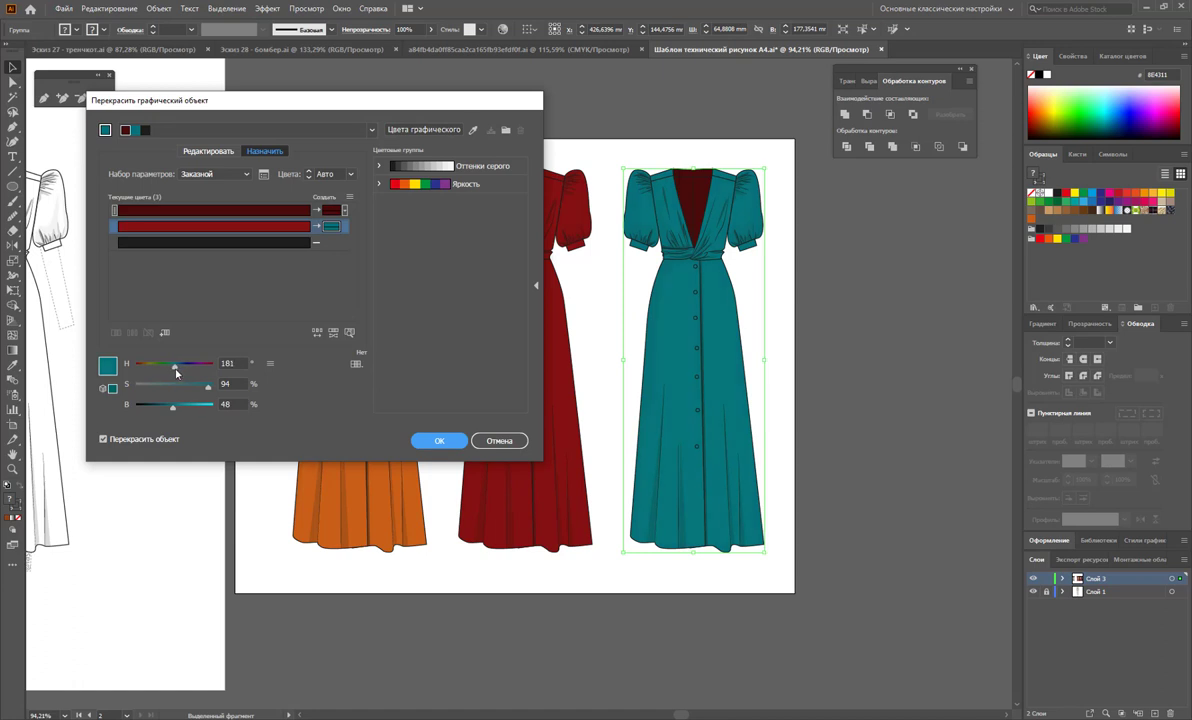
mouse_move(176, 372)
left_mouse_down()
mouse_move(200, 396)
mouse_move(165, 406)
left_mouse_up()
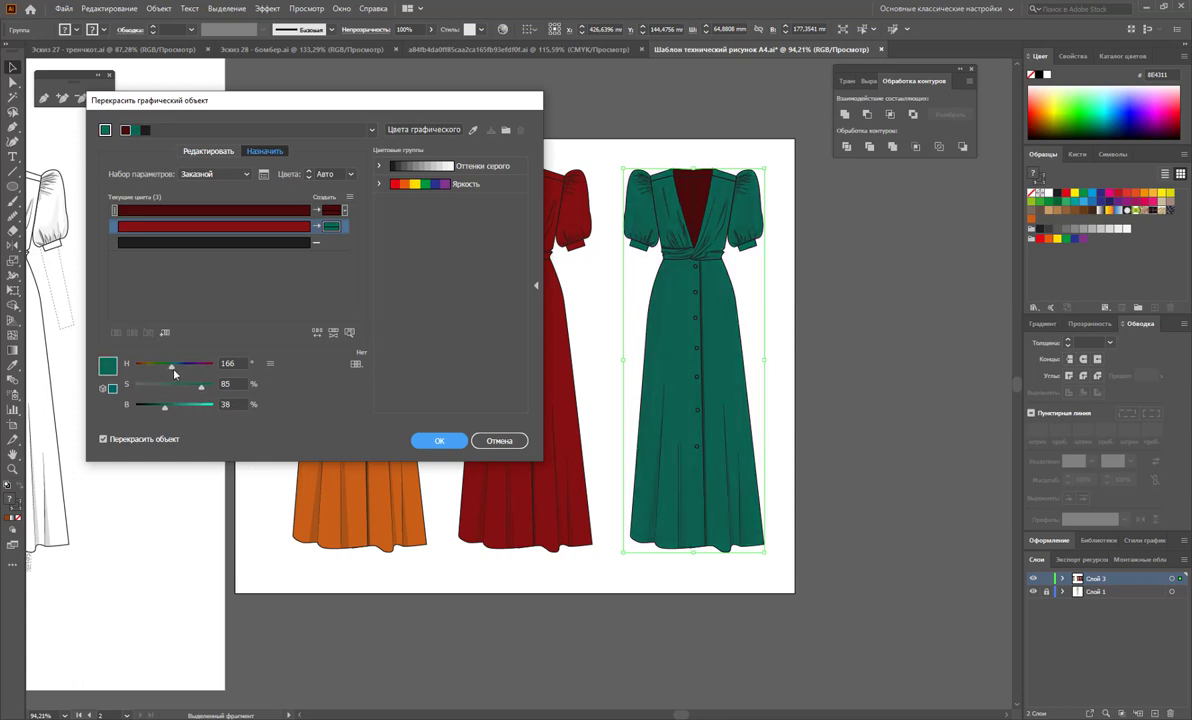
left_click_drag(168, 370, 173, 371)
Change the neckline inset colour to a darker green and apply the recolouring.
left_click(316, 209)
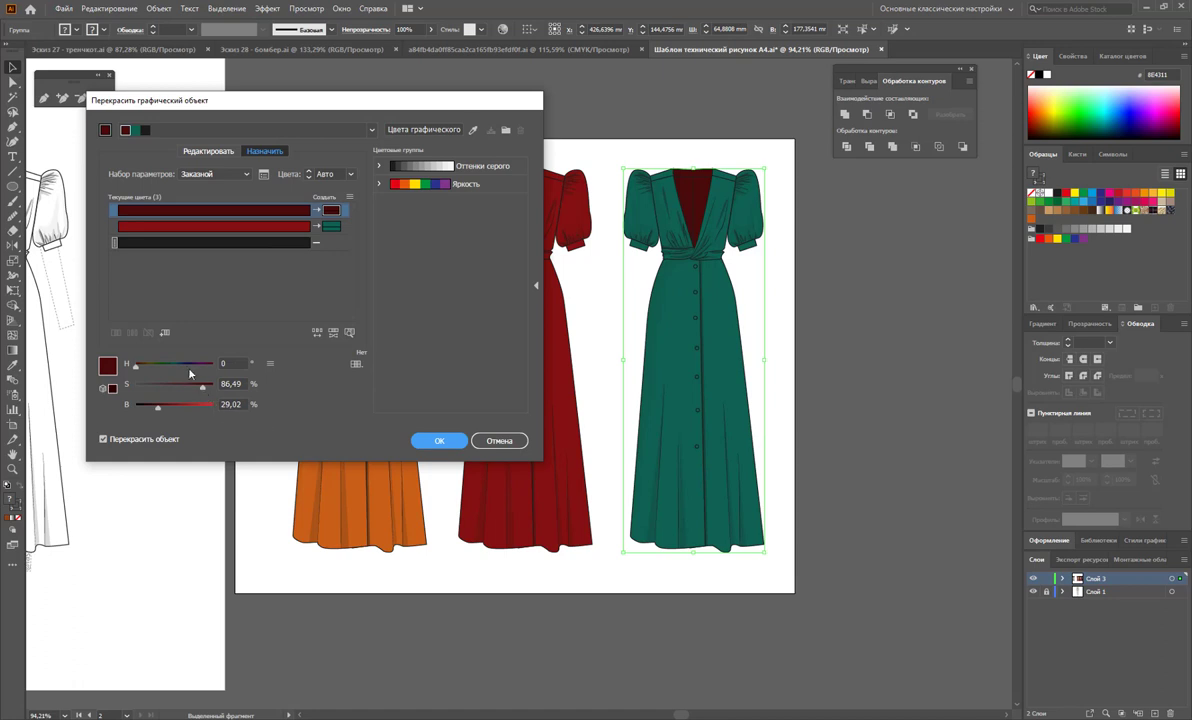
left_click_drag(137, 370, 174, 368)
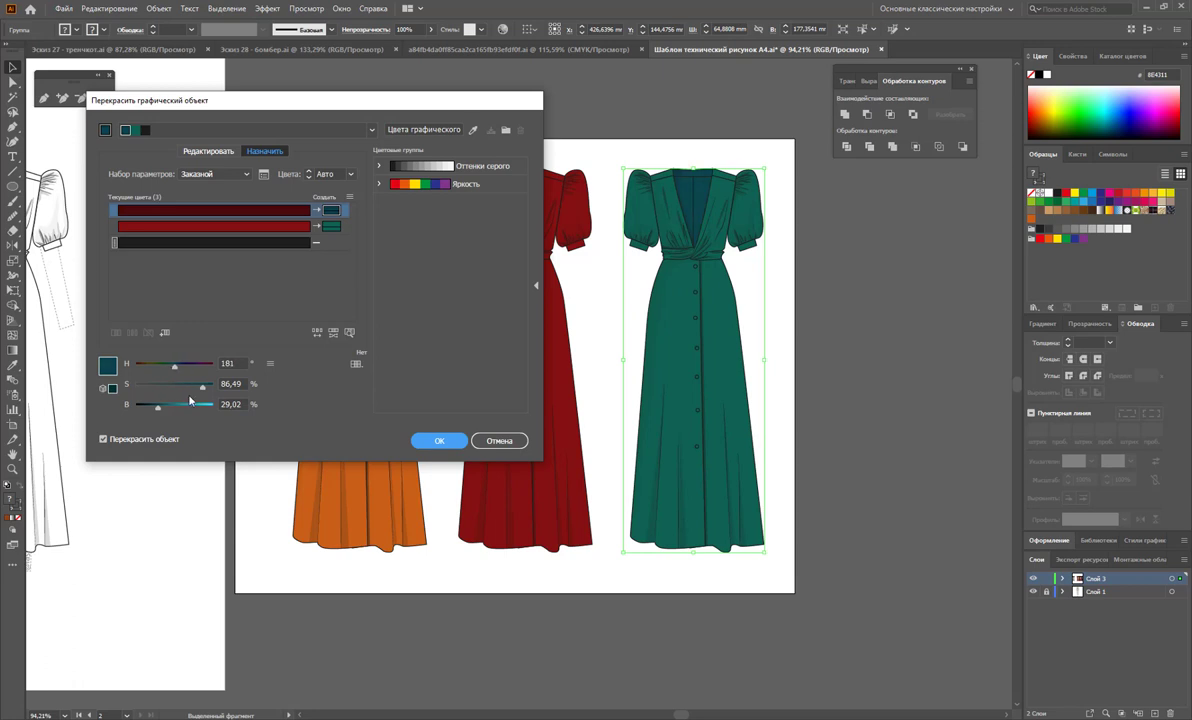
left_click_drag(157, 411, 157, 411)
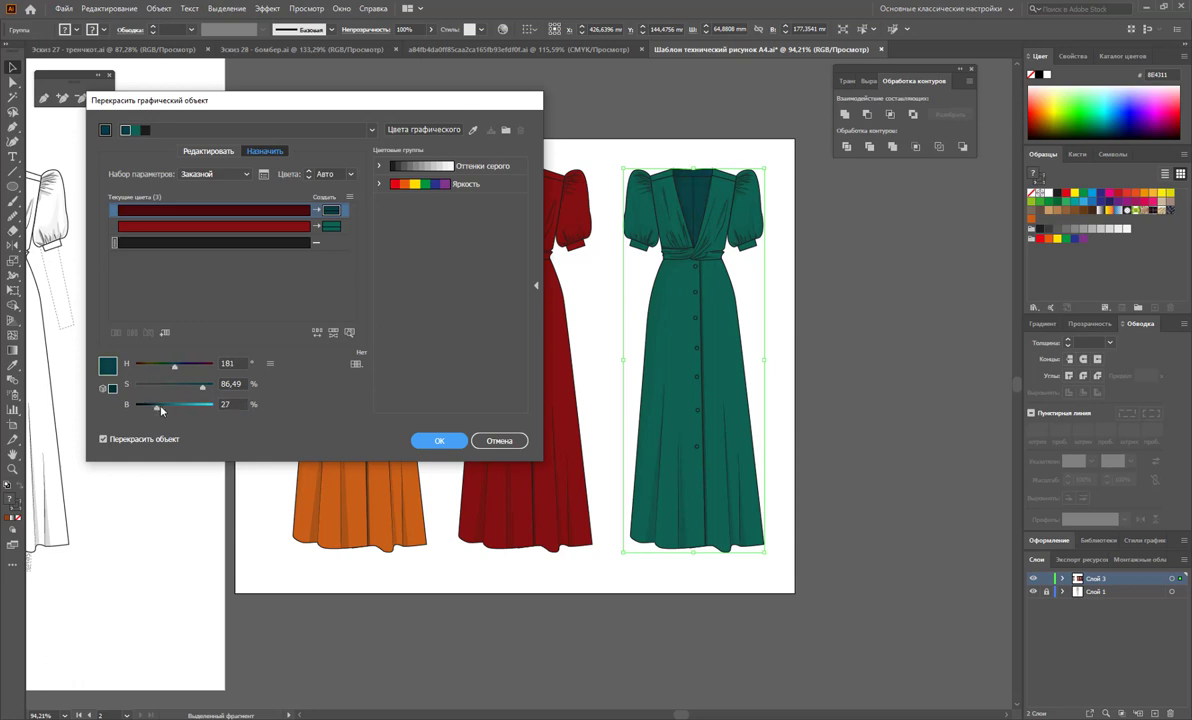
left_click(444, 440)
Close the Pathfinder panel and pan to show the white flat and three colourways.
left_click(843, 333)
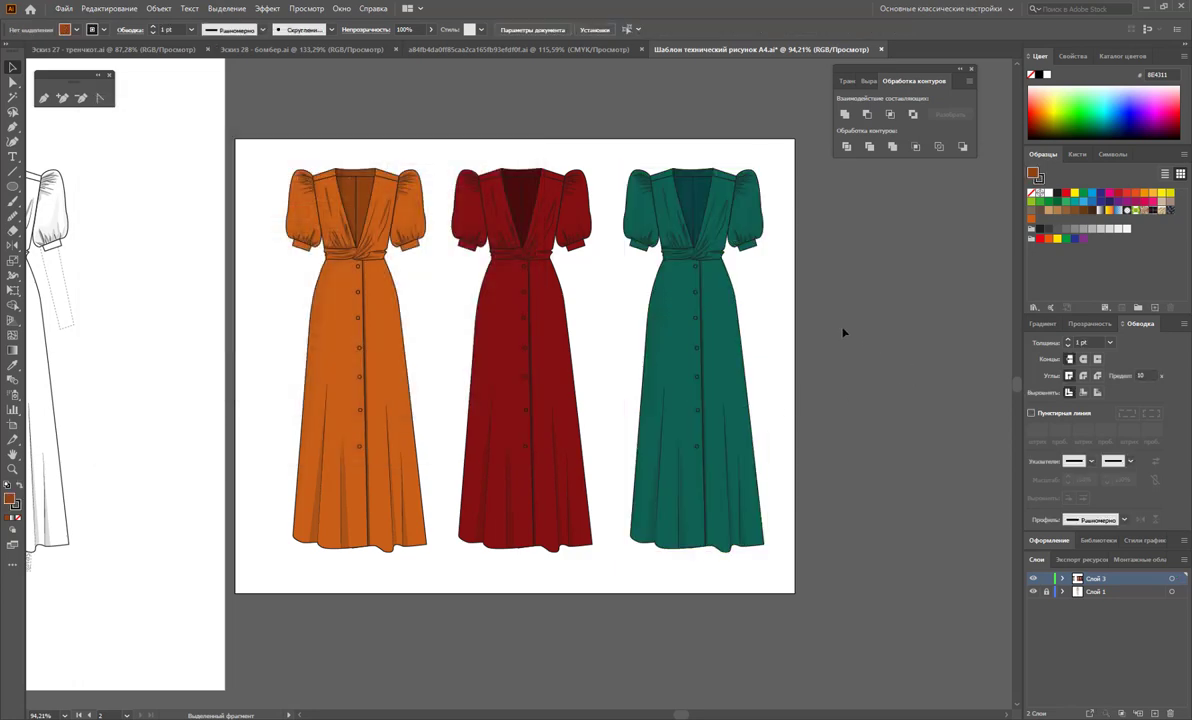
scroll(906, 336, "up", 1)
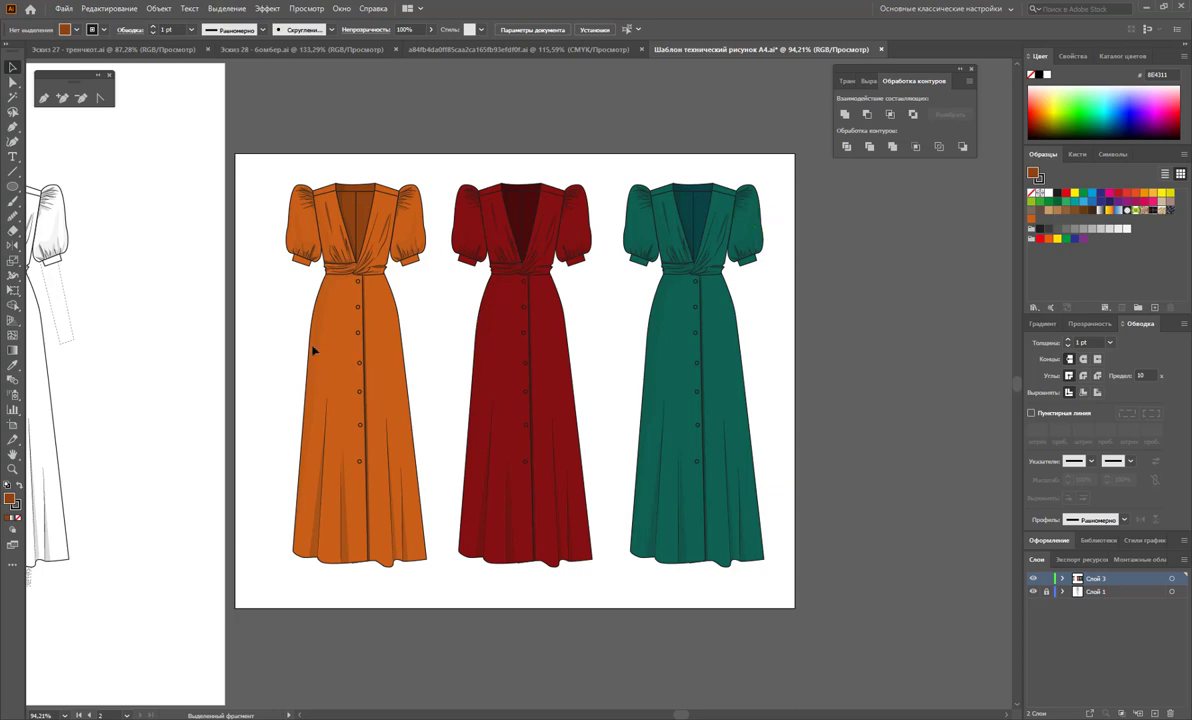
left_click_drag(676, 713, 666, 714)
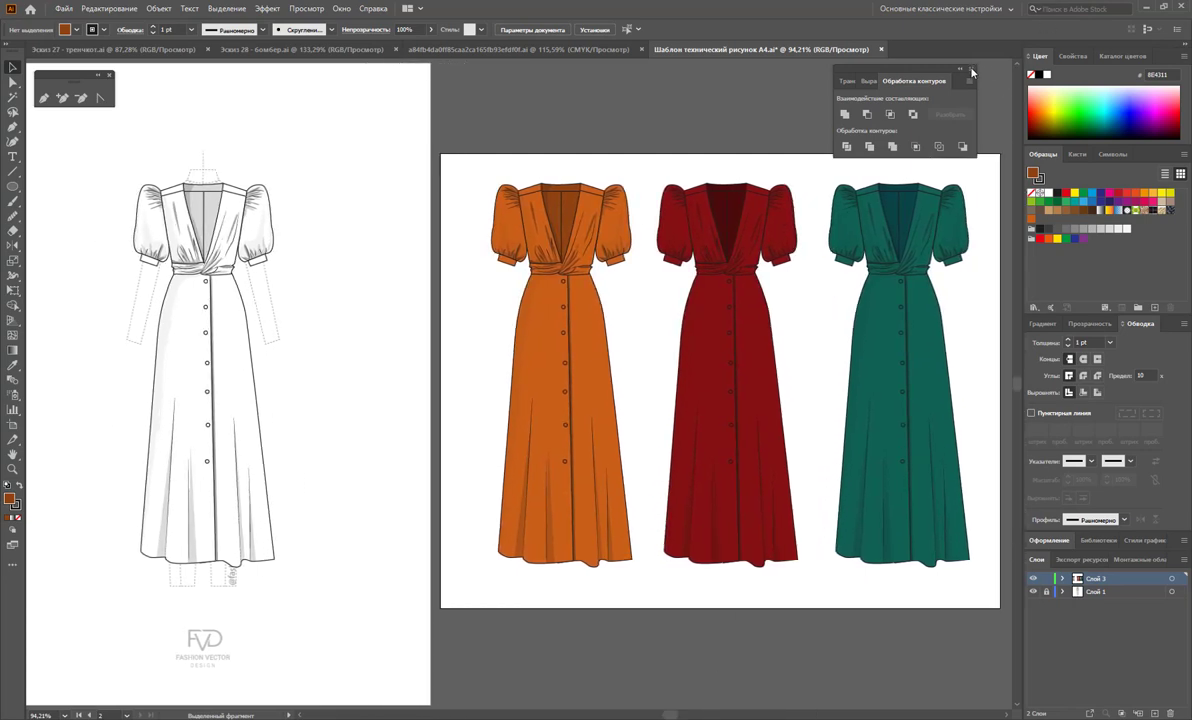
left_click(971, 69)
left_click(1005, 716)
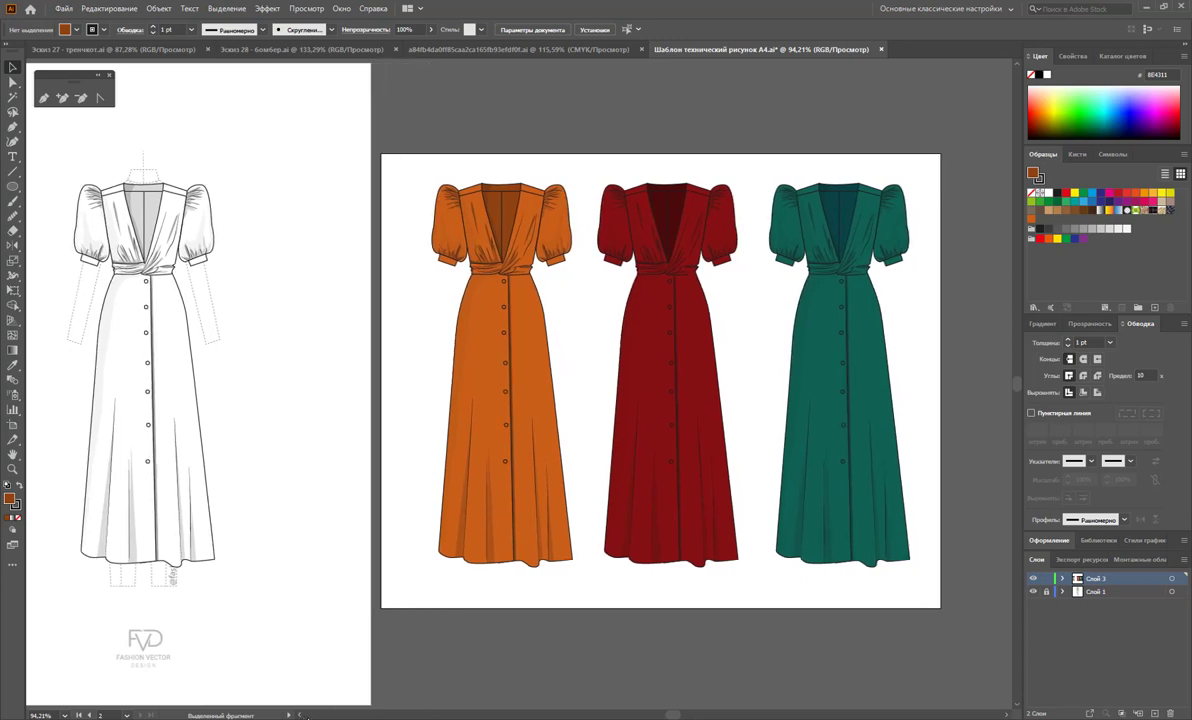
left_click(300, 716)
left_click(300, 716)
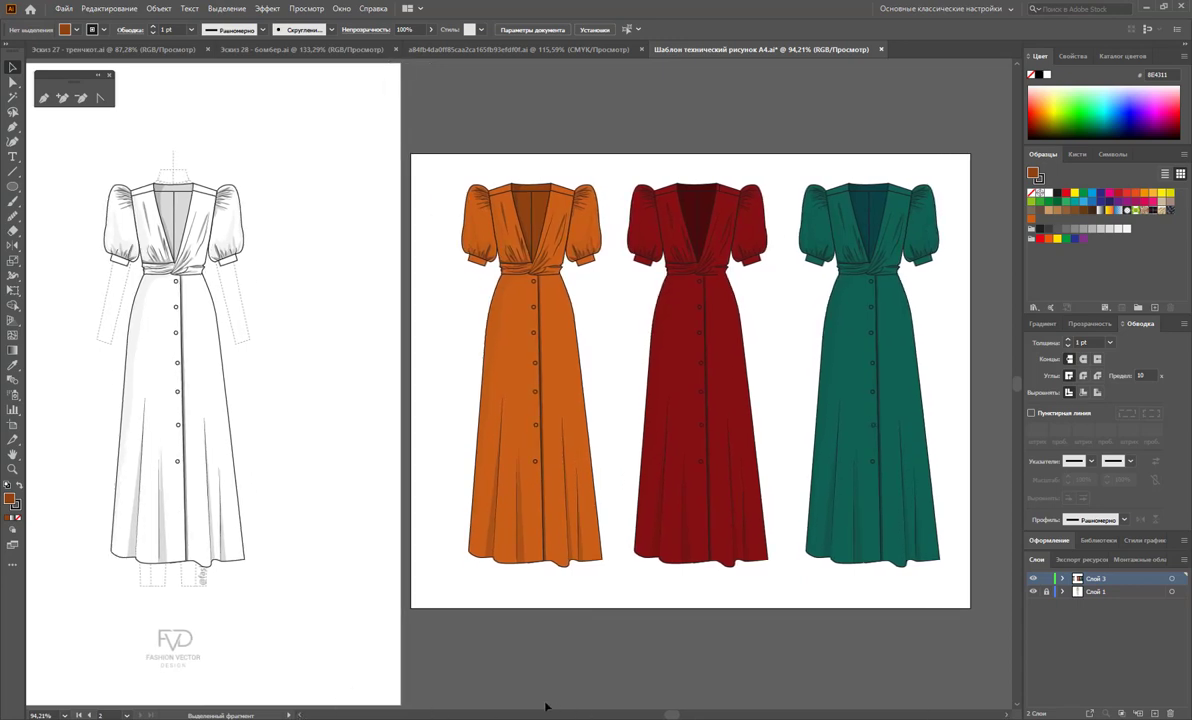